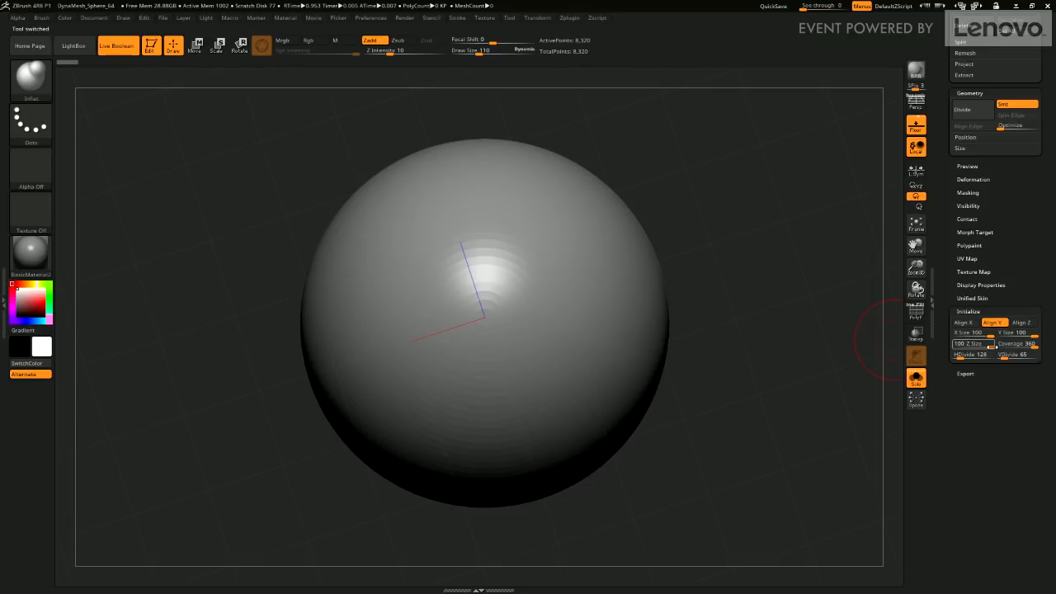
Set the sphere primitive's HDivide to 20 and VDivide to 36, and convert it to a PolyMesh3D.
drag(991, 356, 1003, 379)
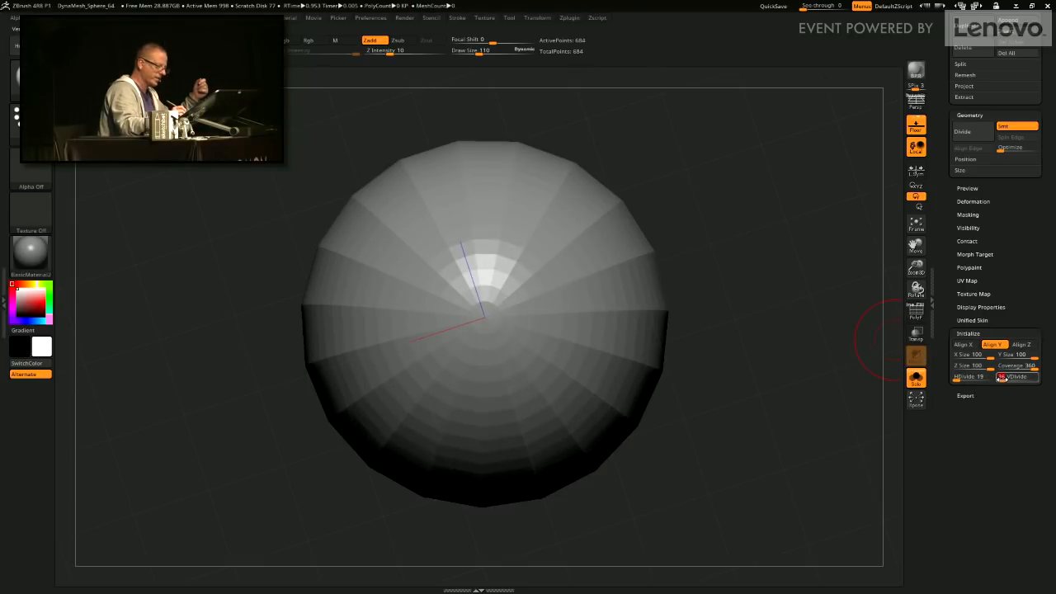
drag(958, 378, 956, 377)
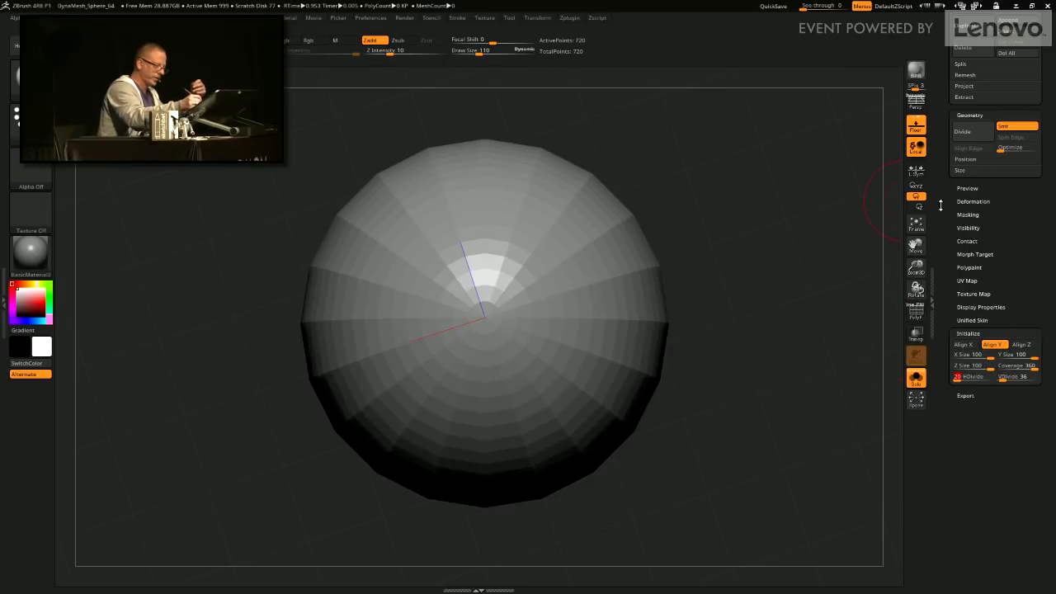
scroll(990, 247, up, 5)
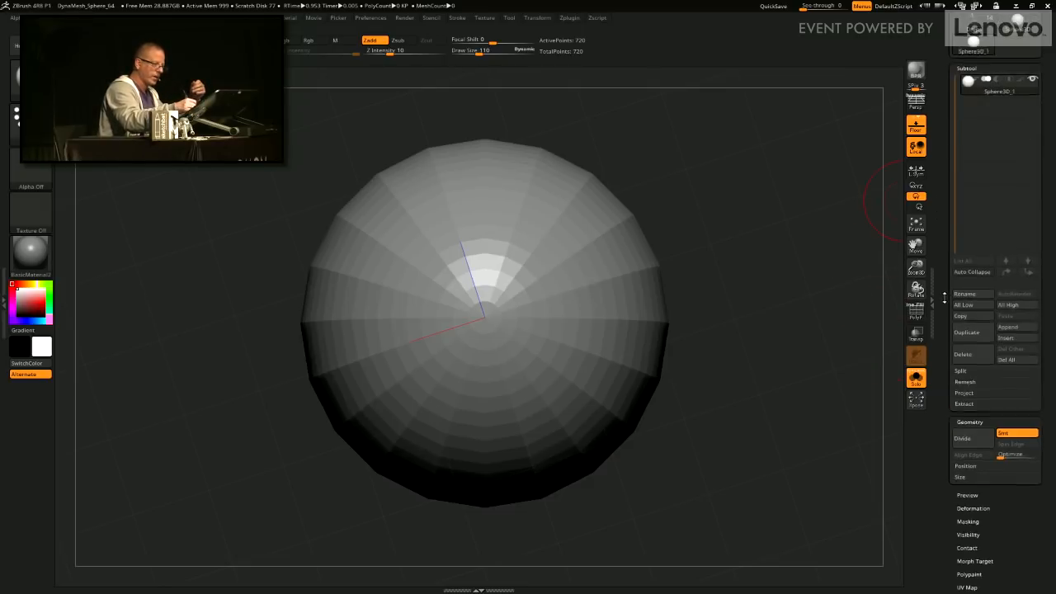
scroll(974, 213, up, 3)
click(1003, 71)
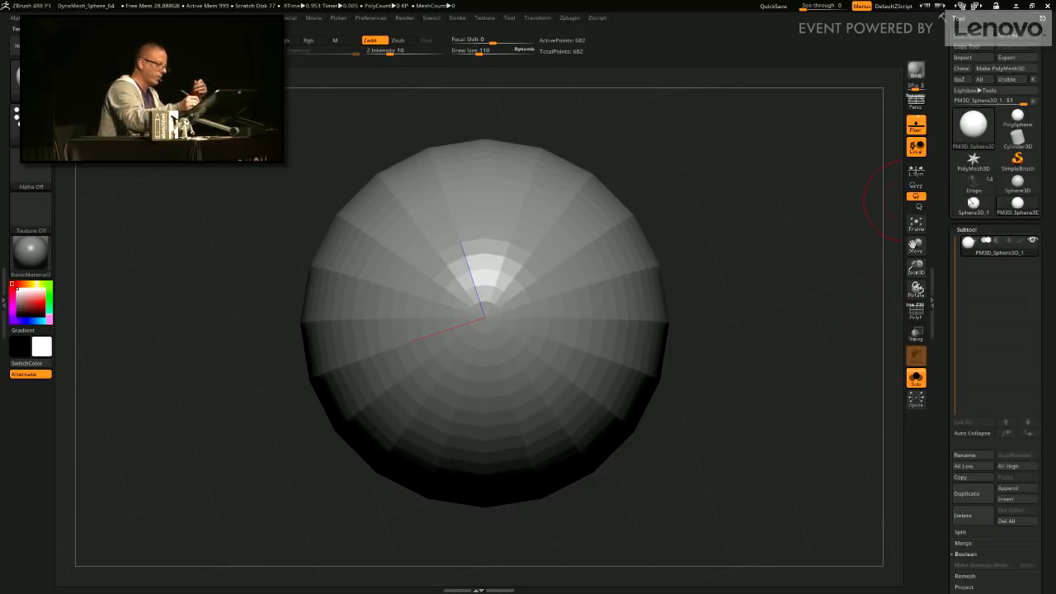
Convert the polymesh sphere to a DynaMesh at a resolution of 256.
drag(827, 388, 811, 371)
drag(744, 397, 935, 438)
drag(847, 458, 942, 407)
drag(940, 471, 944, 430)
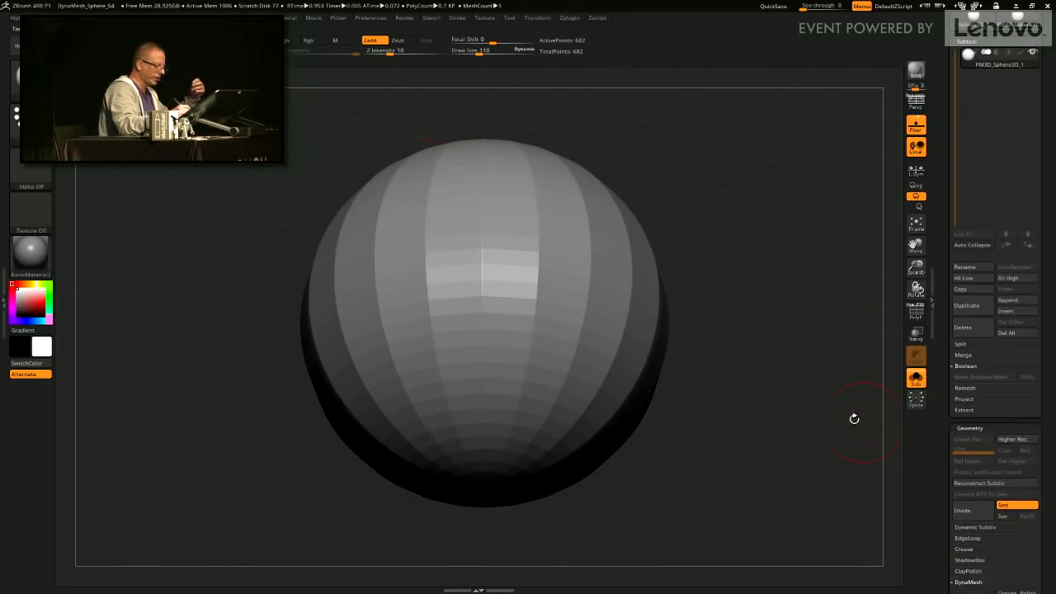
drag(854, 419, 860, 451)
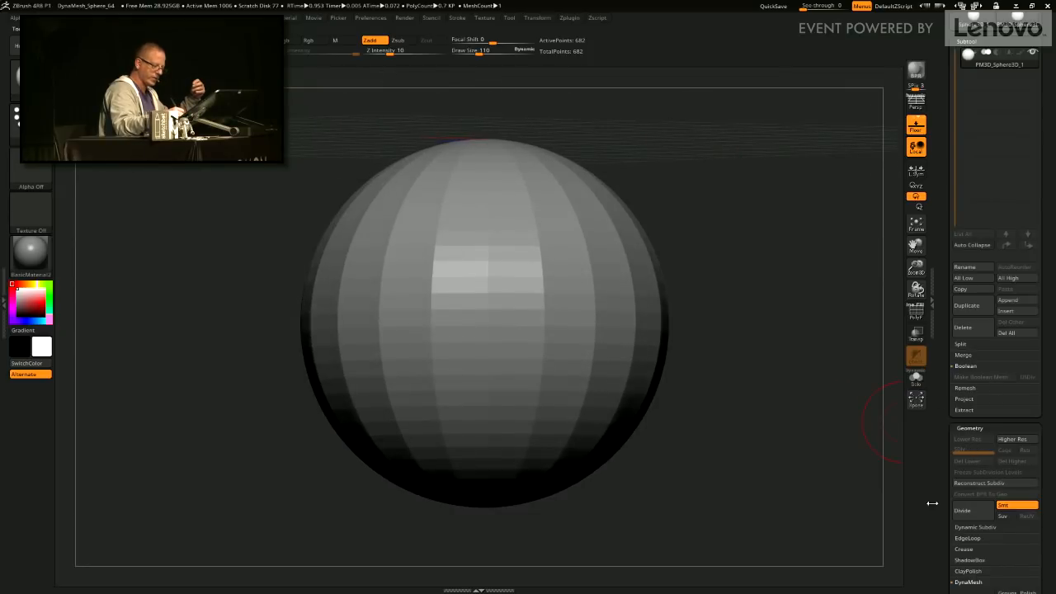
drag(933, 503, 948, 425)
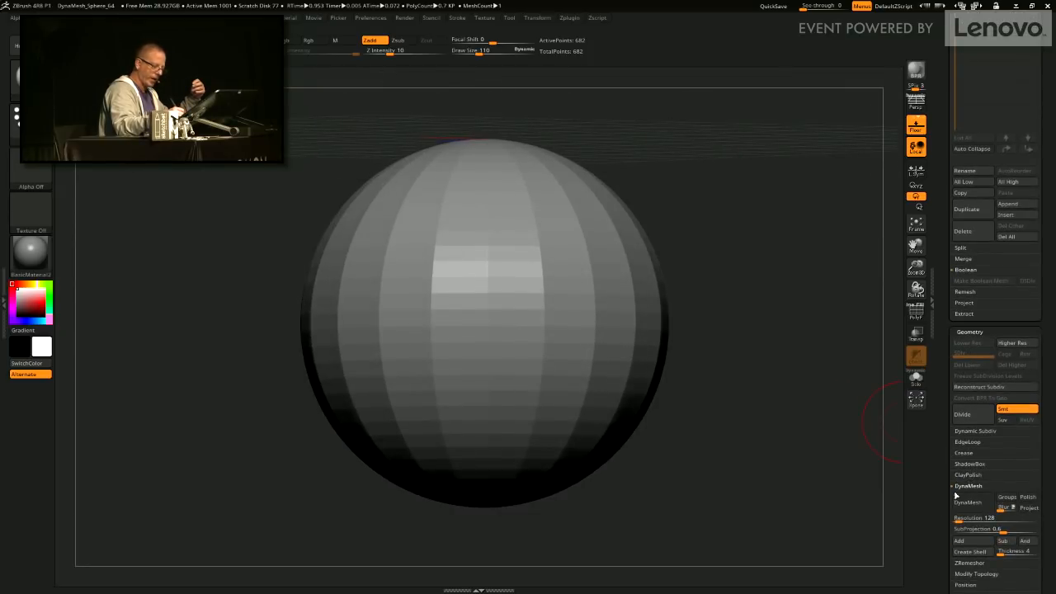
drag(955, 495, 957, 439)
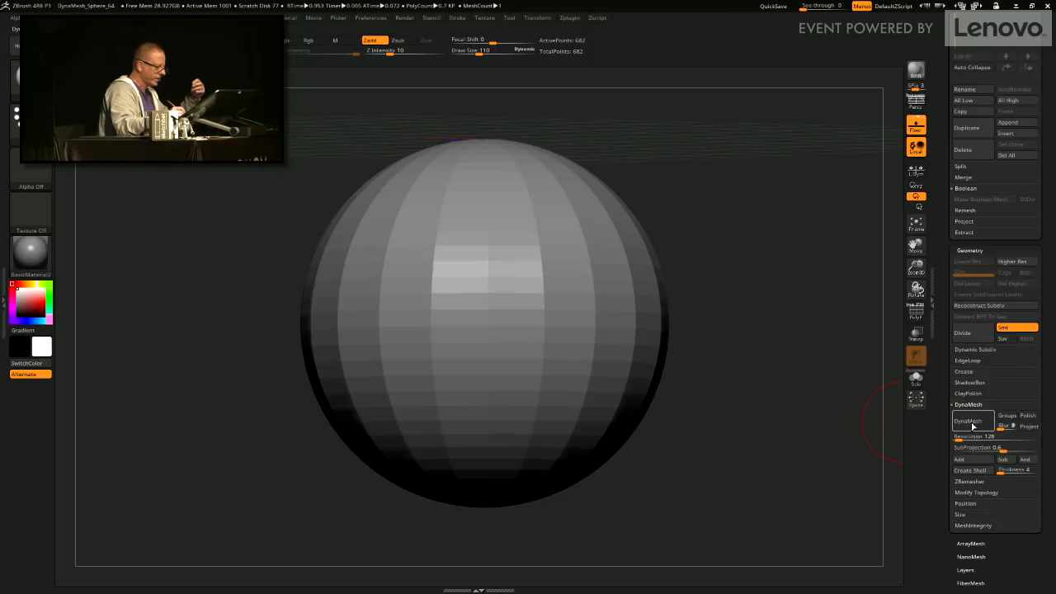
click(971, 422)
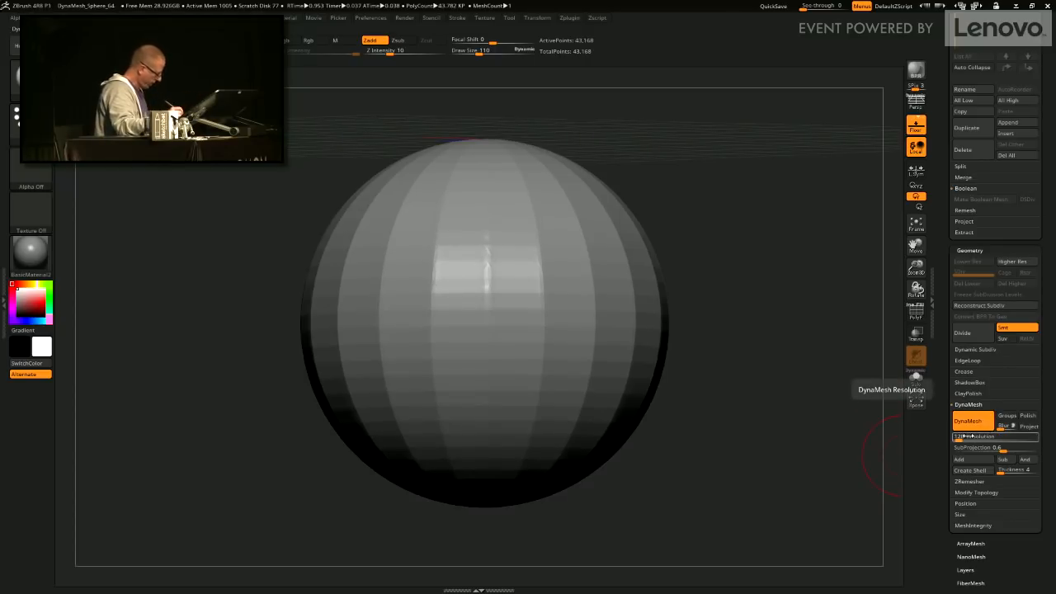
key(ctrl+z)
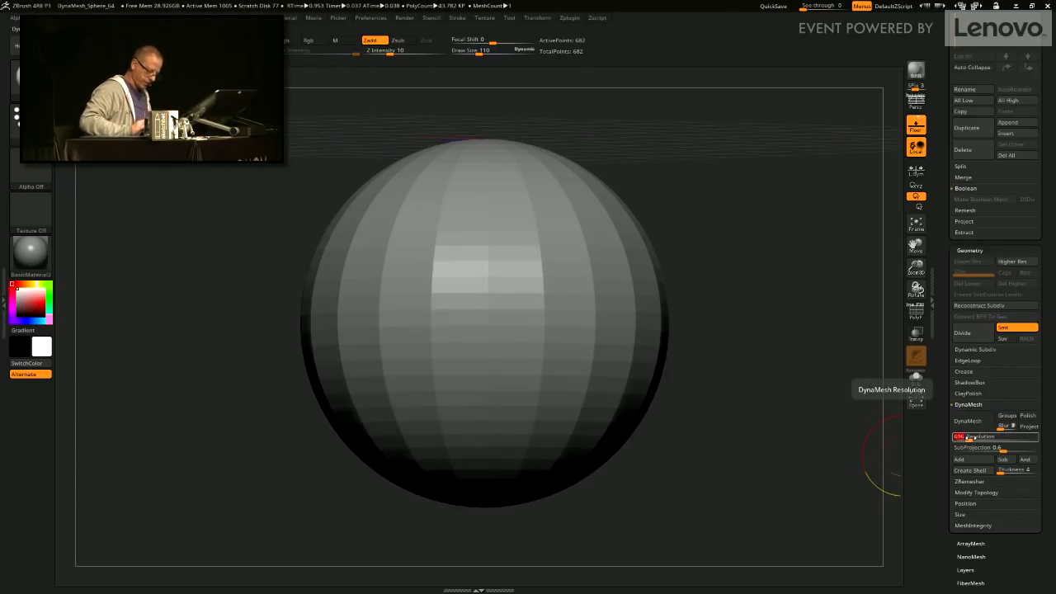
click(970, 422)
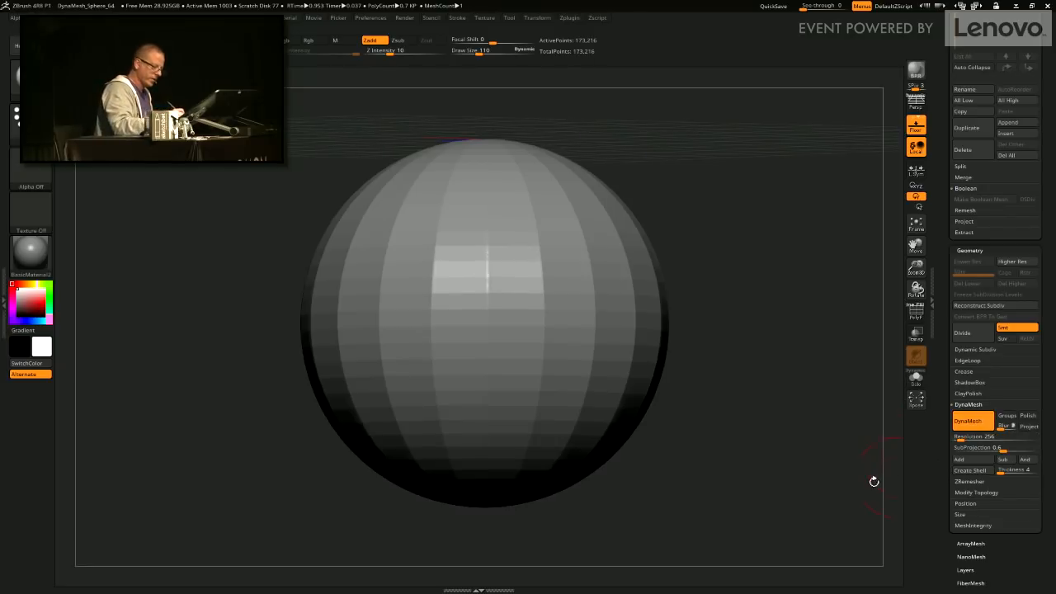
mouse_move(730, 450)
mouse_down()
mouse_move(740, 479)
mouse_move(719, 330)
mouse_move(741, 406)
mouse_move(703, 380)
mouse_up()
mouse_move(580, 308)
mouse_down()
mouse_move(589, 328)
mouse_move(580, 298)
mouse_move(581, 338)
mouse_up()
key(ctrl+z)
key(ctrl+z)
Activate symmetry for sculpting on the sphere and face it from the front.
drag(698, 338, 578, 338)
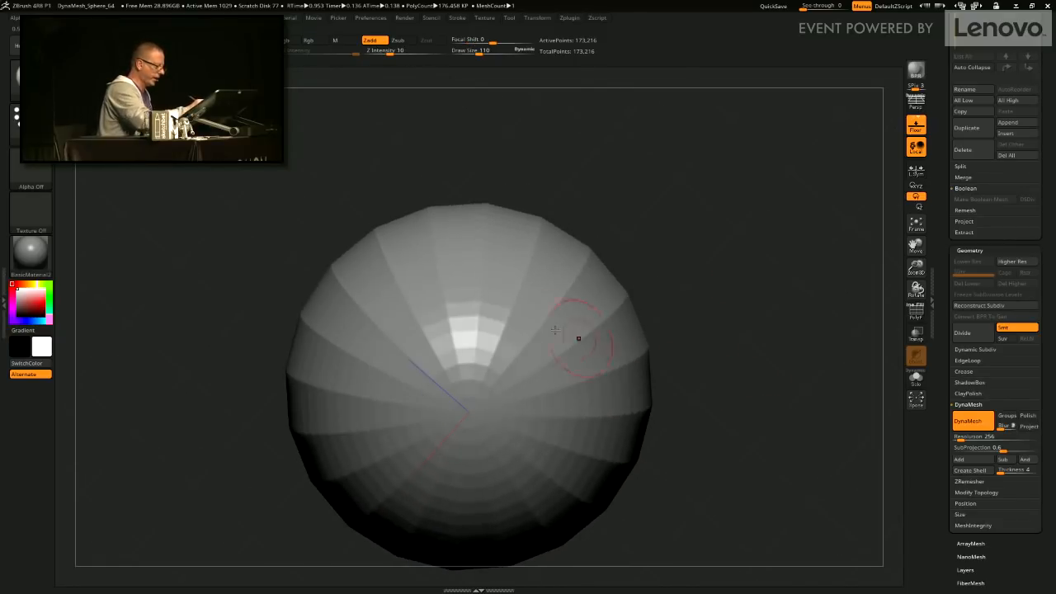
drag(627, 237, 774, 385)
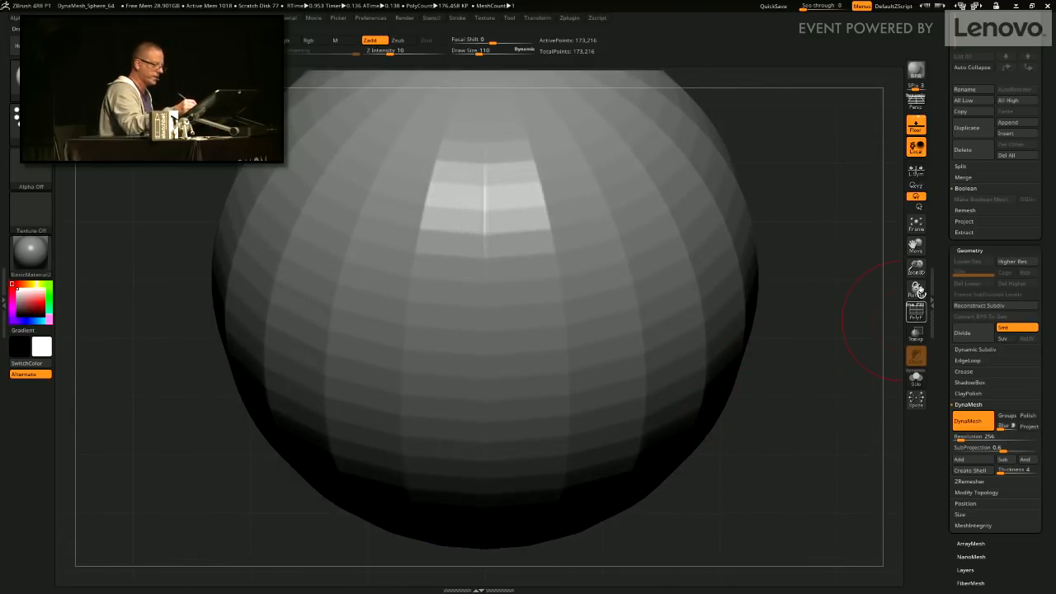
alt+drag(918, 273, 853, 289)
drag(915, 245, 948, 308)
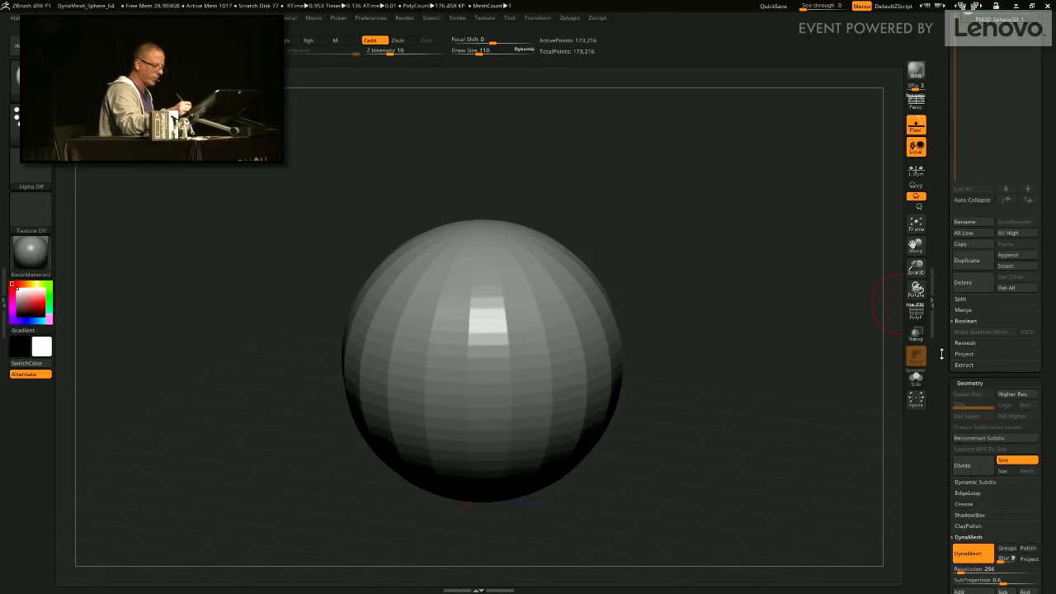
click(538, 19)
click(563, 267)
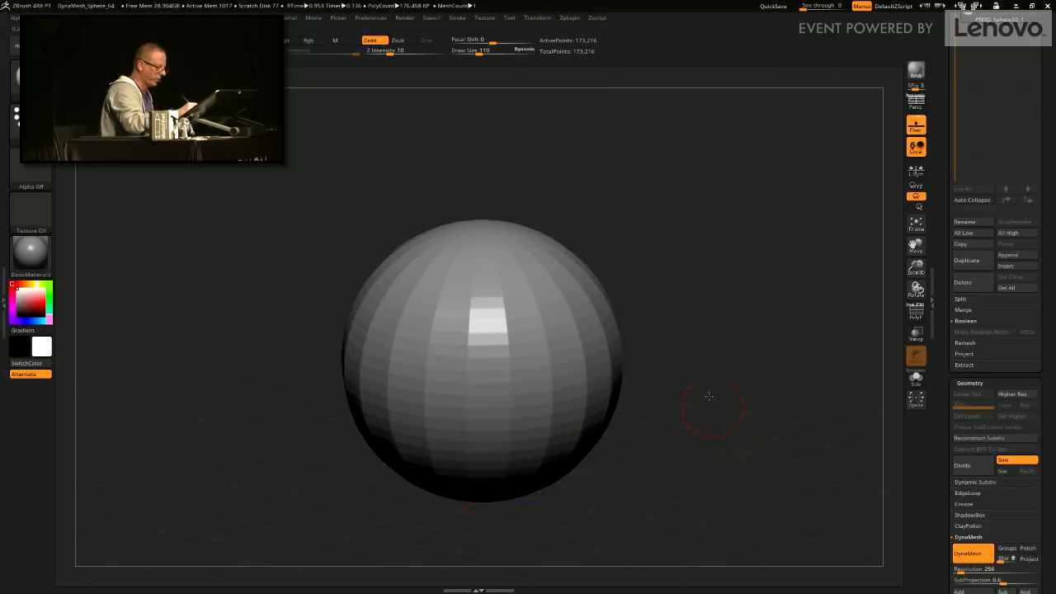
mouse_move(709, 396)
mouse_down()
mouse_move(698, 338)
mouse_move(691, 401)
mouse_up()
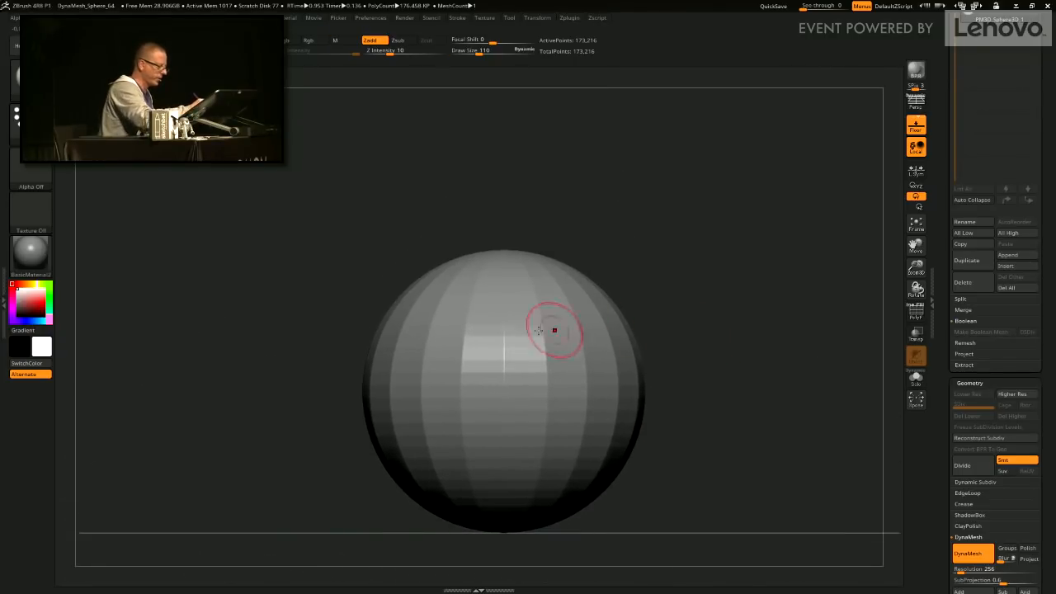
Raise a vertical ridge down the centre of the sphere's front with the Inflat brush, undoing the smoothing over it.
drag(512, 313, 507, 429)
mouse_move(506, 318)
mouse_down()
mouse_move(505, 425)
mouse_move(505, 405)
mouse_move(522, 410)
mouse_up()
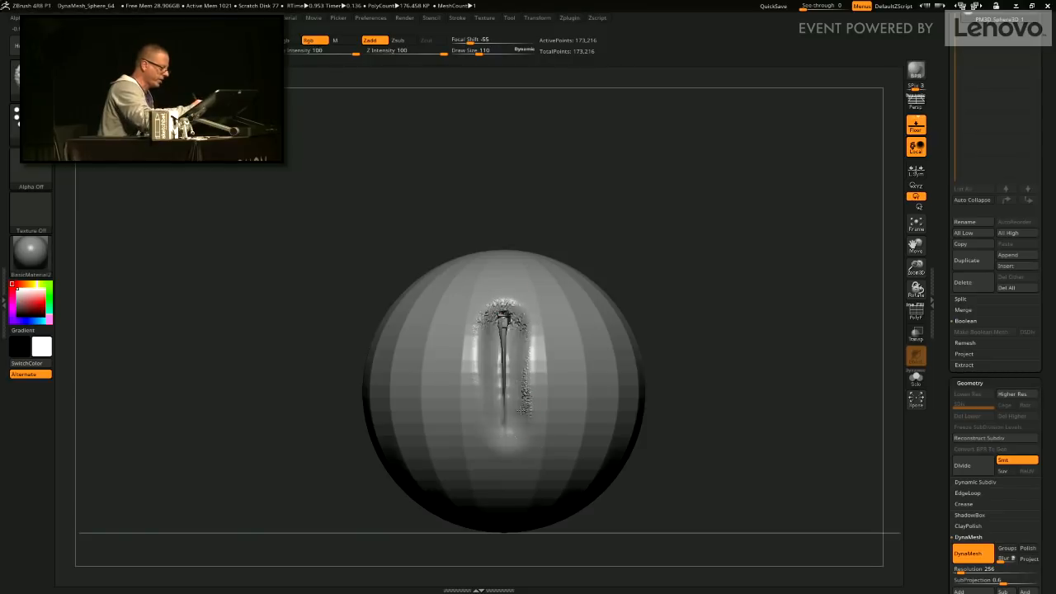
key(ctrl+z)
key(ctrl+z)
key(ctrl+z)
key(ctrl+z)
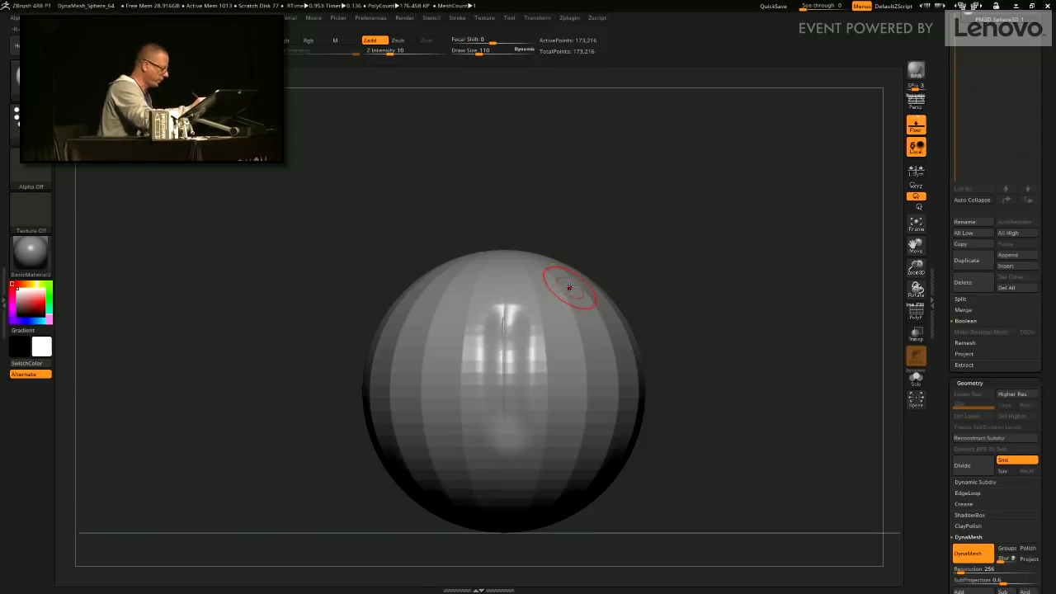
drag(505, 314, 503, 413)
Try to smooth the surface on one side of the central ridge.
mouse_move(630, 290)
mouse_down()
mouse_move(652, 233)
mouse_move(655, 297)
mouse_move(662, 193)
mouse_up()
key(shift)
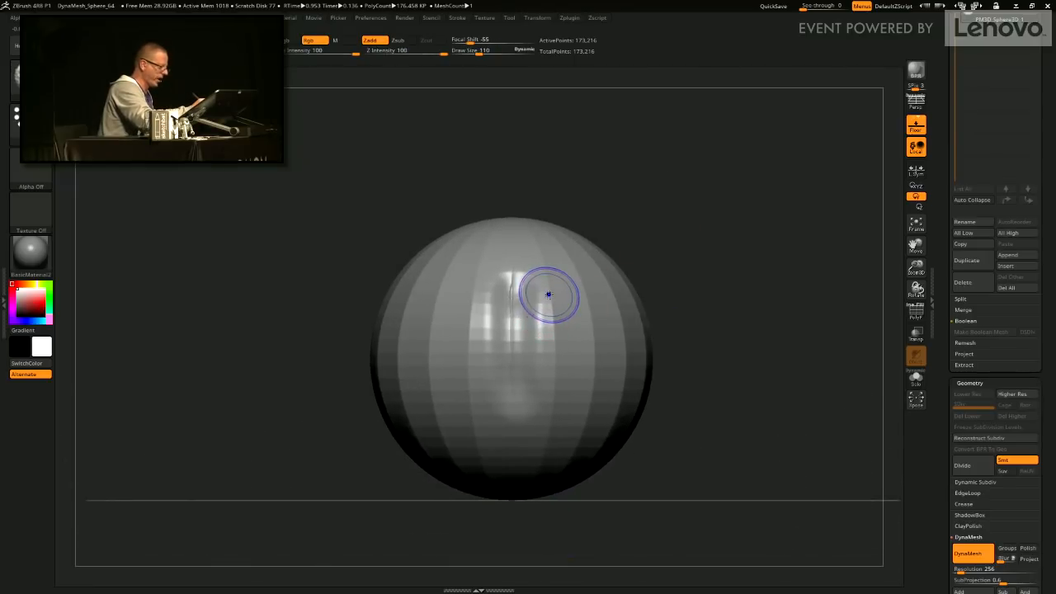
key(shift)
drag(553, 314, 556, 370)
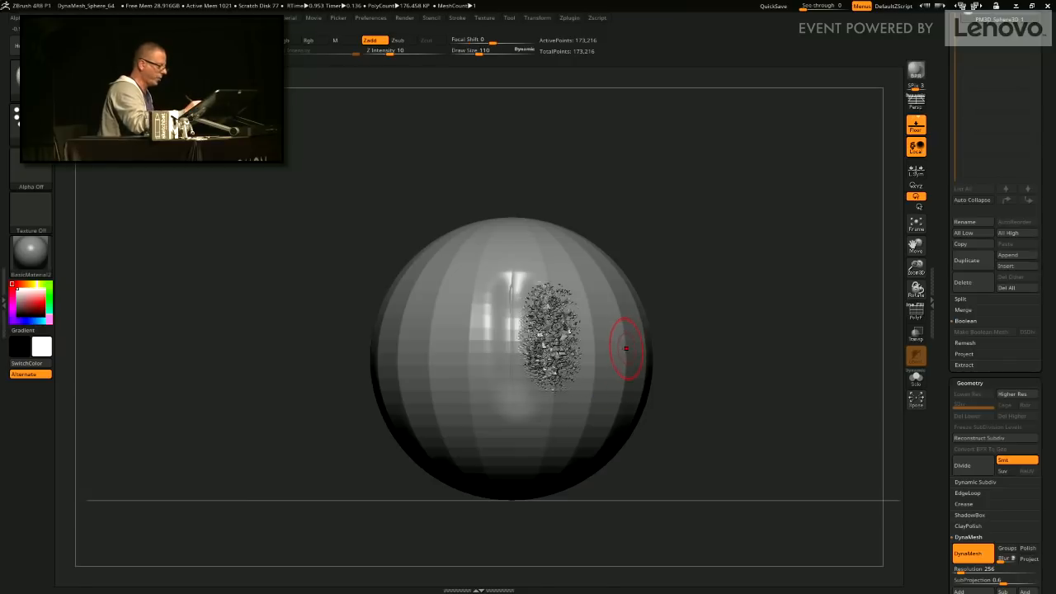
key(ctrl)
key(ctrl+z)
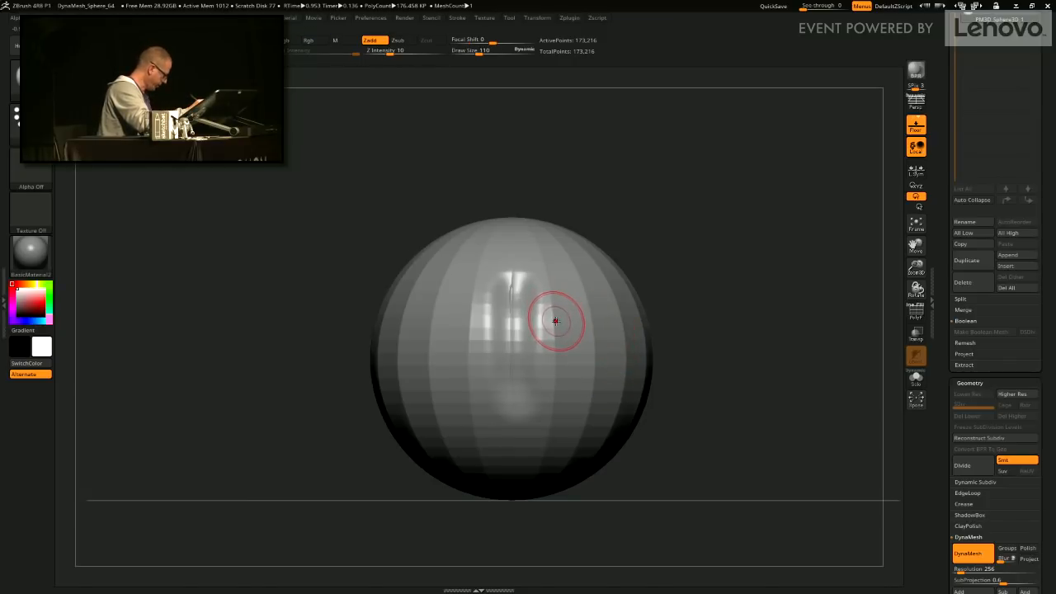
Try further vertical smoothing and Inflat strokes beside the ridge, and undo them.
shift+drag(559, 308, 559, 370)
key(ctrl+z)
key(ctrl+z)
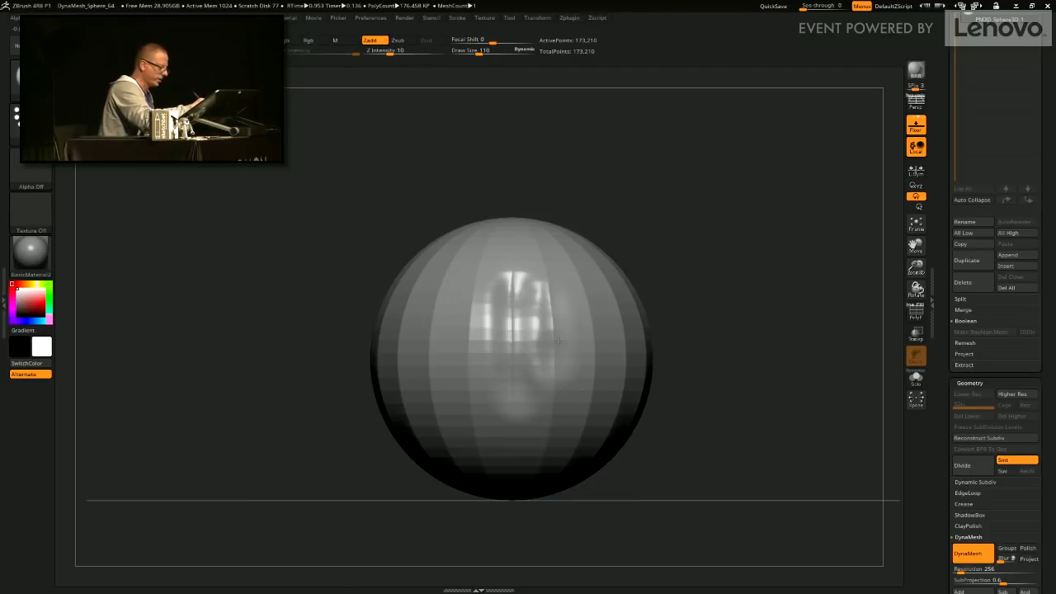
key(ctrl+z)
drag(553, 324, 552, 376)
key(ctrl+z)
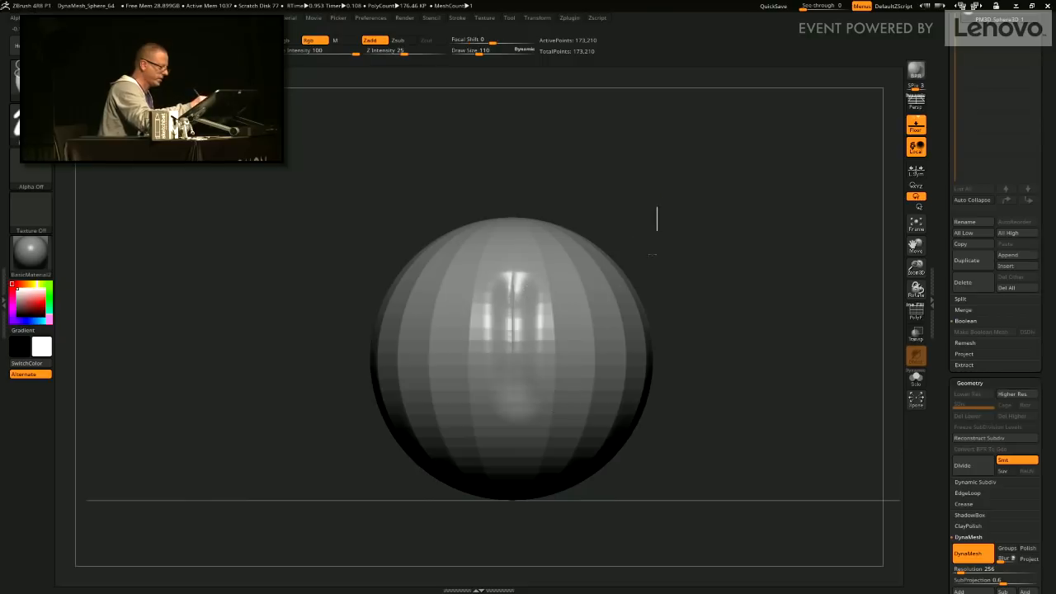
Try smoothing the ridge's flank again in short downward strokes, and undo the result.
alt+drag(648, 219, 645, 300)
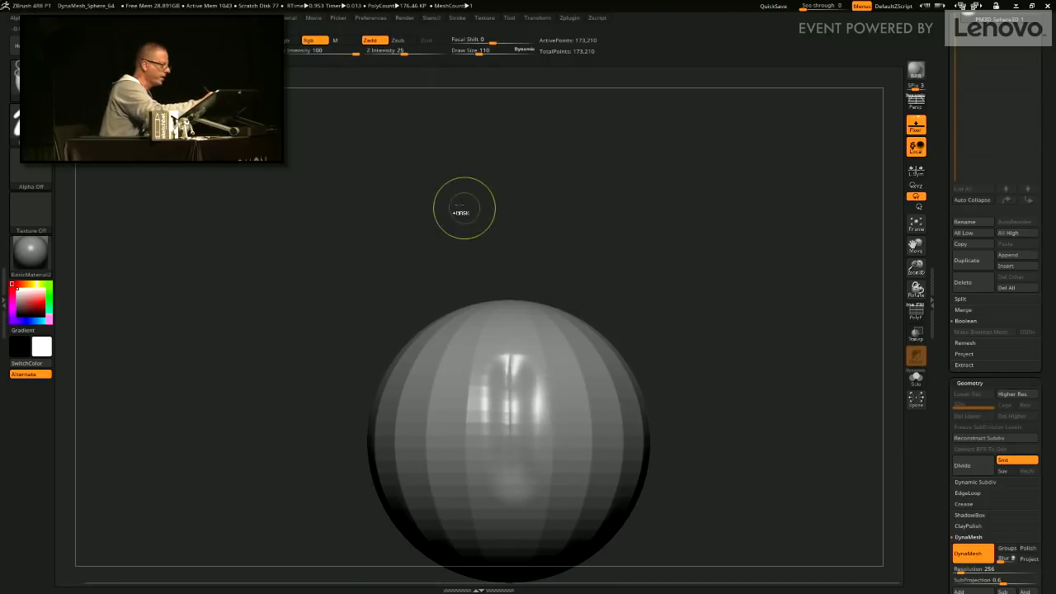
alt+drag(594, 269, 587, 198)
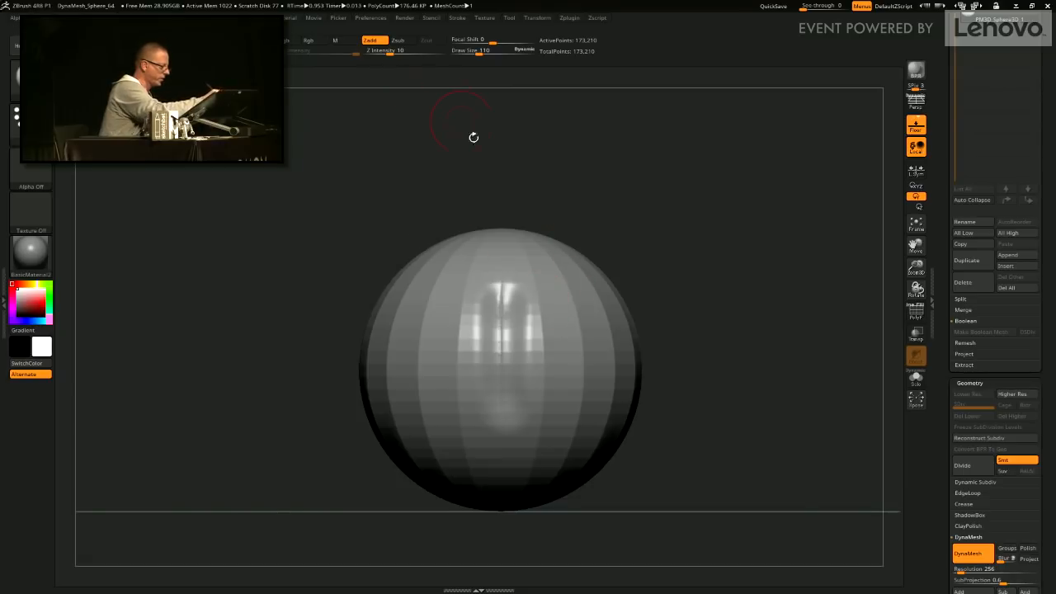
shift+drag(532, 279, 541, 311)
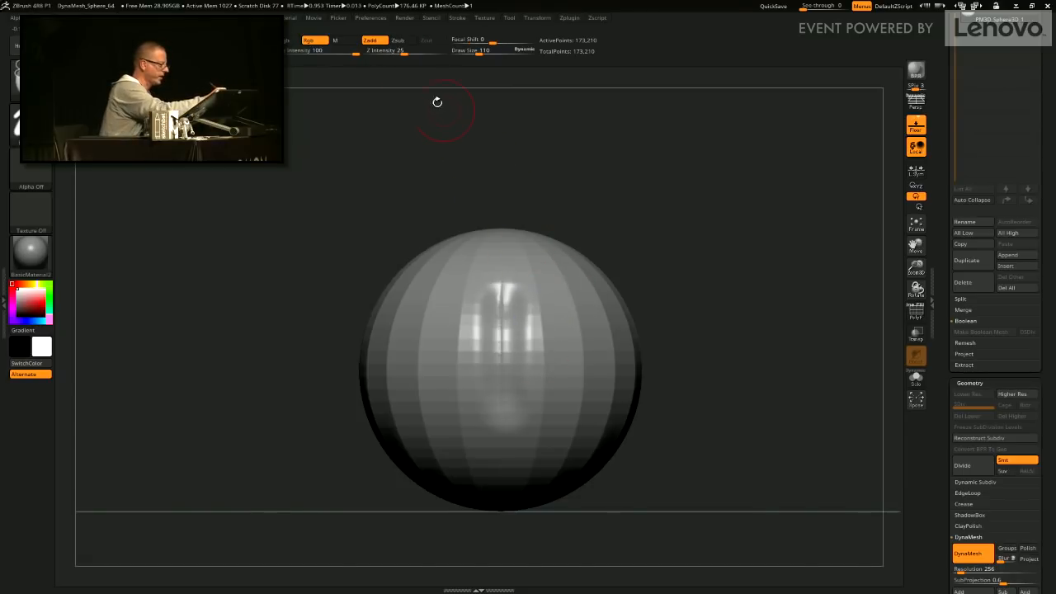
shift+drag(543, 317, 545, 351)
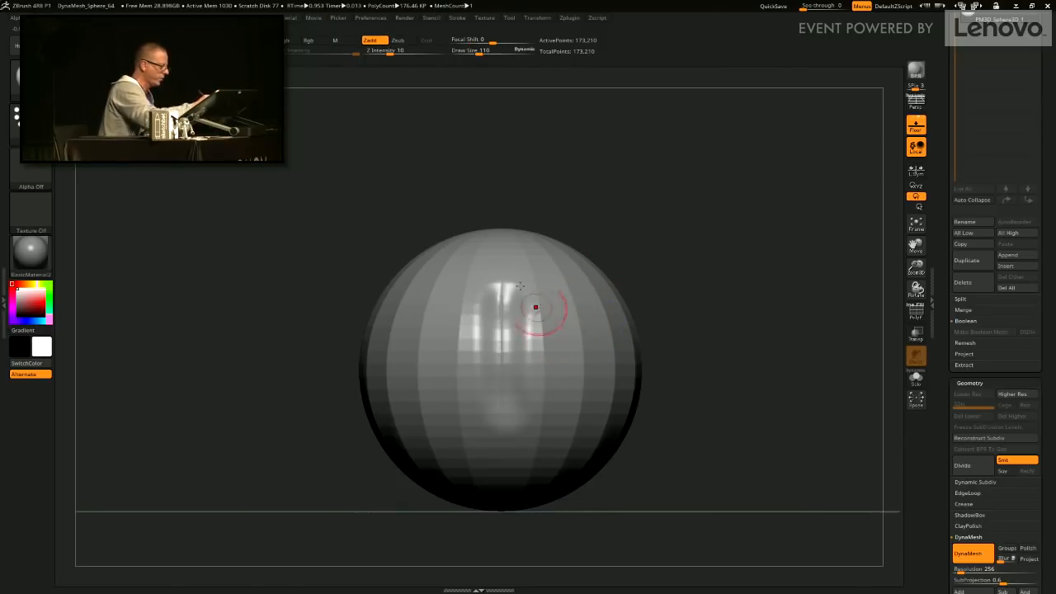
shift+drag(542, 329, 544, 373)
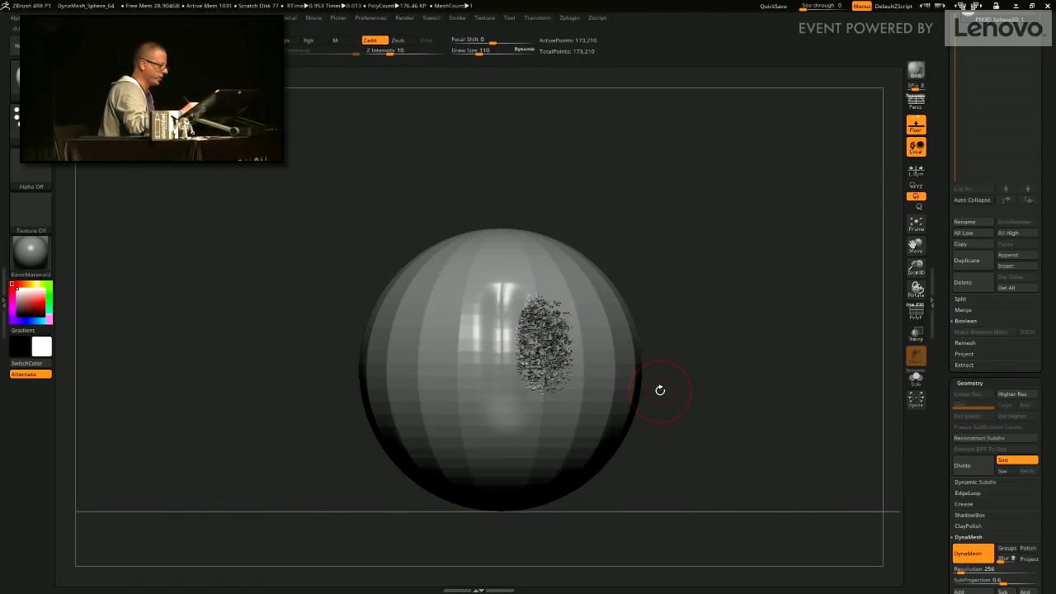
key(ctrl+z)
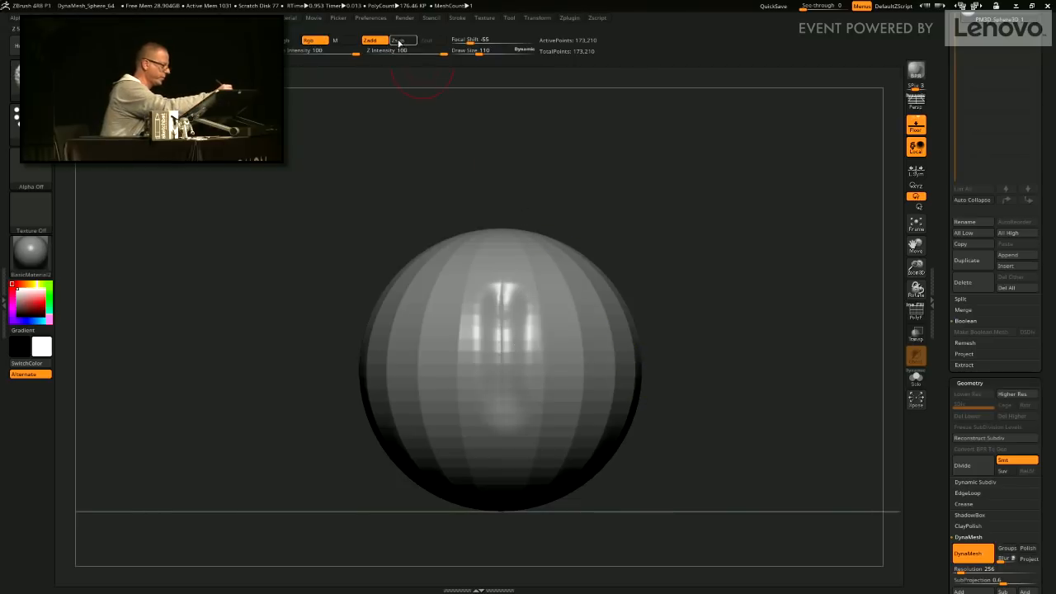
Carve a vertical groove down the centre of the sphere's front with the DamStandard brush.
mouse_move(528, 310)
mouse_down()
mouse_move(528, 360)
mouse_move(538, 317)
mouse_up()
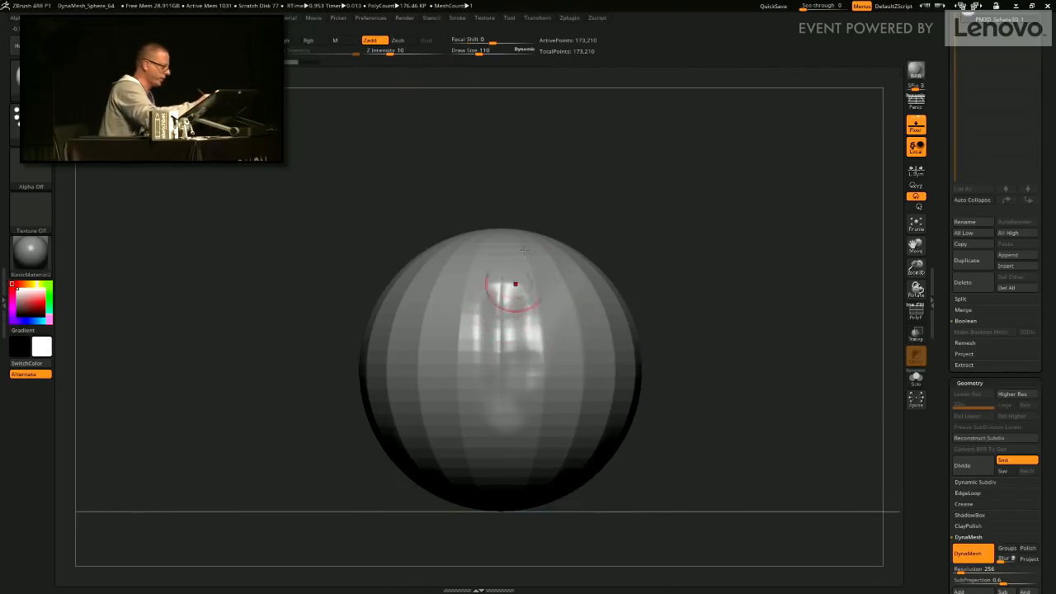
click(31, 80)
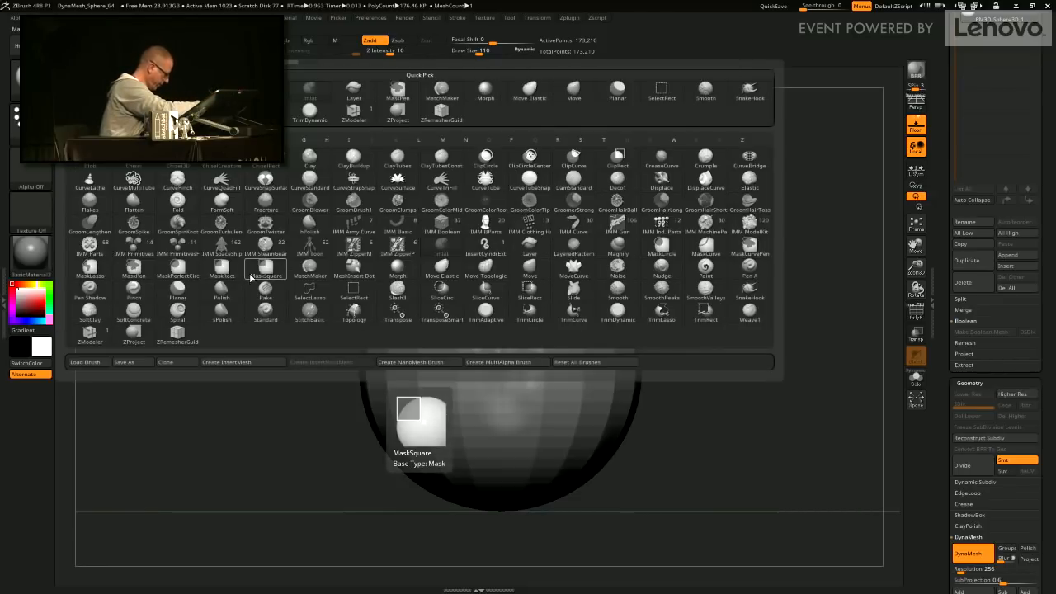
key(d)
click(568, 182)
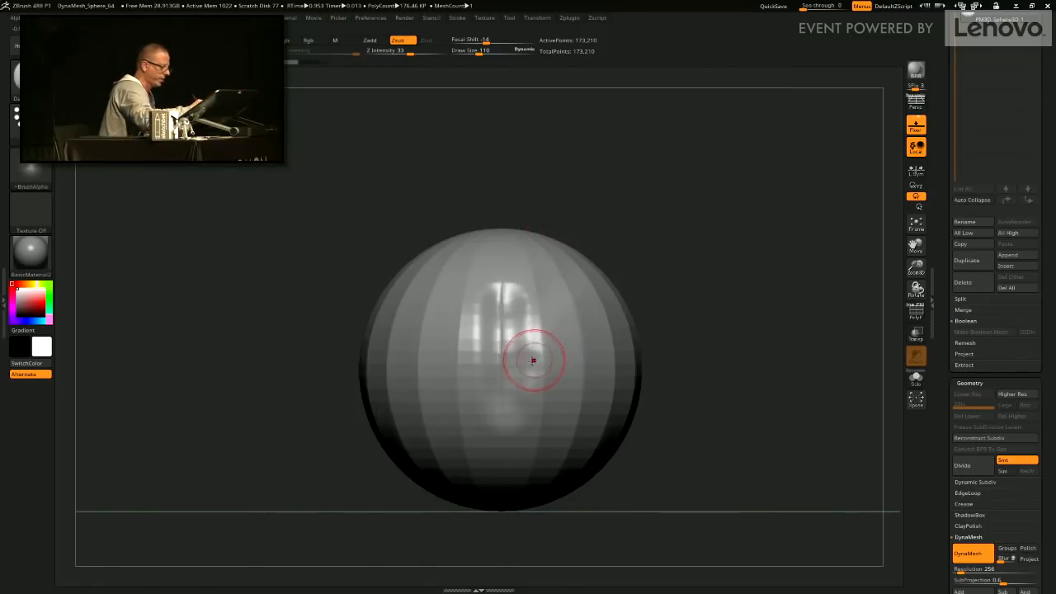
drag(621, 213, 612, 331)
mouse_move(674, 280)
alt+mouse_down()
mouse_move(675, 346)
mouse_move(602, 281)
mouse_move(630, 340)
mouse_move(649, 162)
alt+mouse_up()
drag(566, 262, 580, 429)
Carve mirrored curved grooves on both sides of the central groove and smooth their lower ends.
alt+drag(694, 415, 665, 261)
mouse_move(609, 366)
mouse_down()
mouse_move(614, 289)
mouse_move(649, 234)
mouse_up()
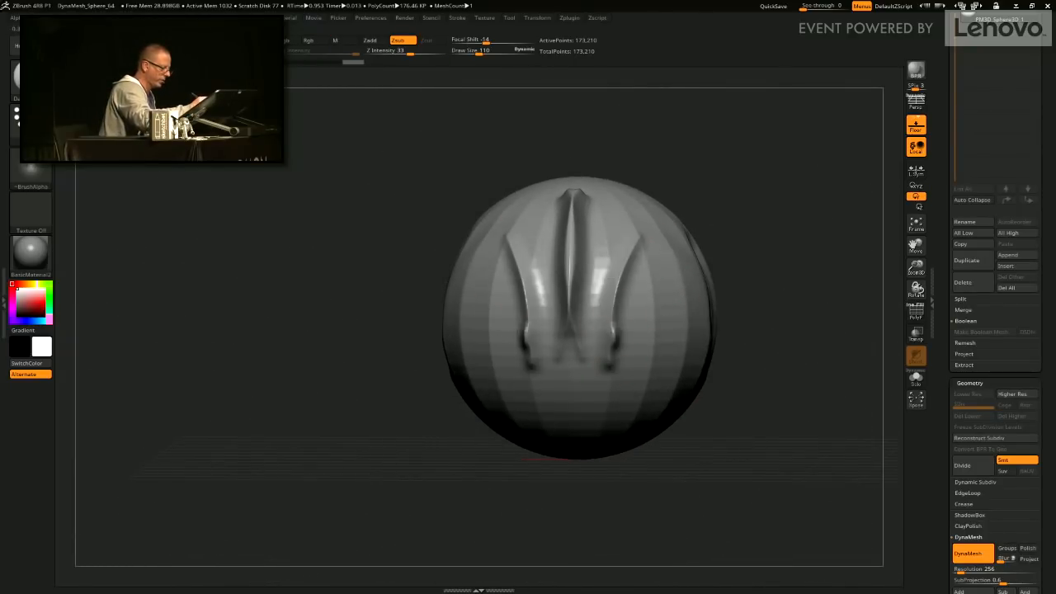
drag(615, 343, 650, 233)
mouse_move(621, 387)
mouse_down()
mouse_move(644, 321)
mouse_move(658, 312)
mouse_move(617, 398)
mouse_up()
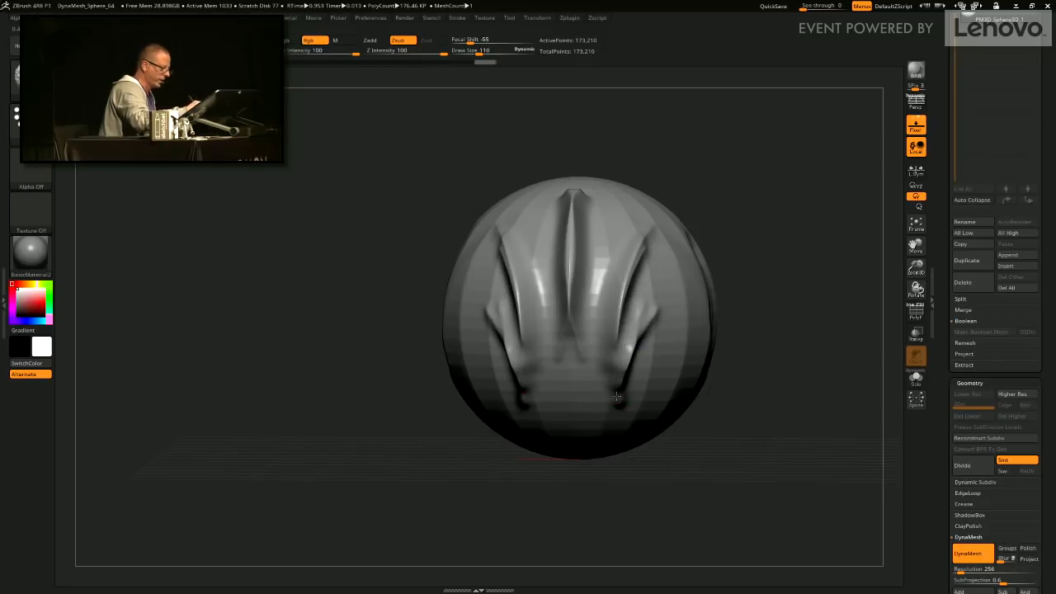
drag(698, 216, 682, 285)
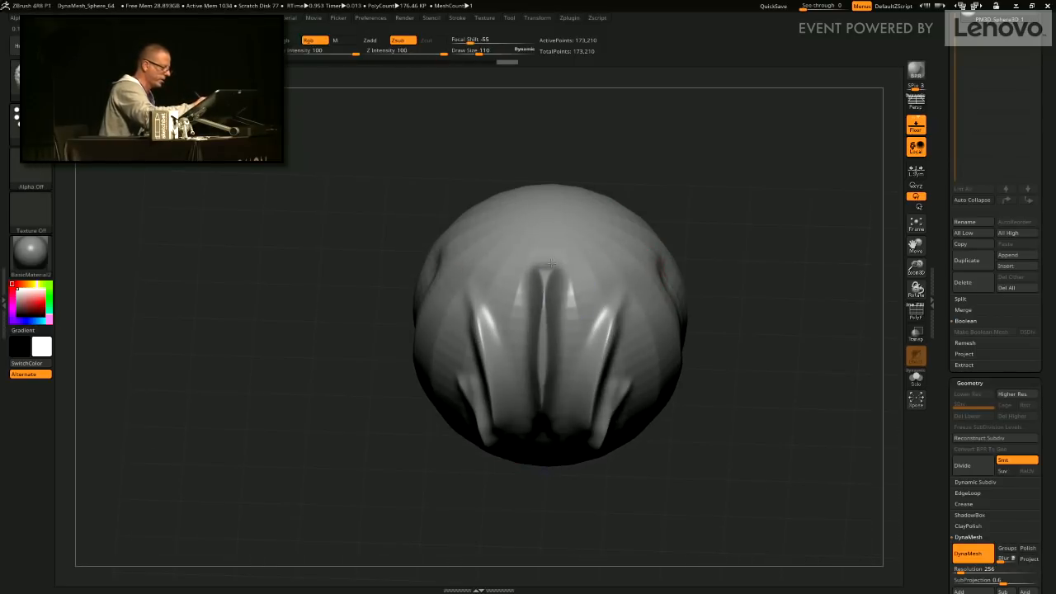
Carve mirrored slanted grooves running up and outward beside the central groove, and smooth along their length.
mouse_move(576, 311)
mouse_down()
mouse_move(589, 260)
mouse_move(618, 223)
mouse_up()
drag(580, 310, 621, 217)
shift+drag(618, 219, 583, 302)
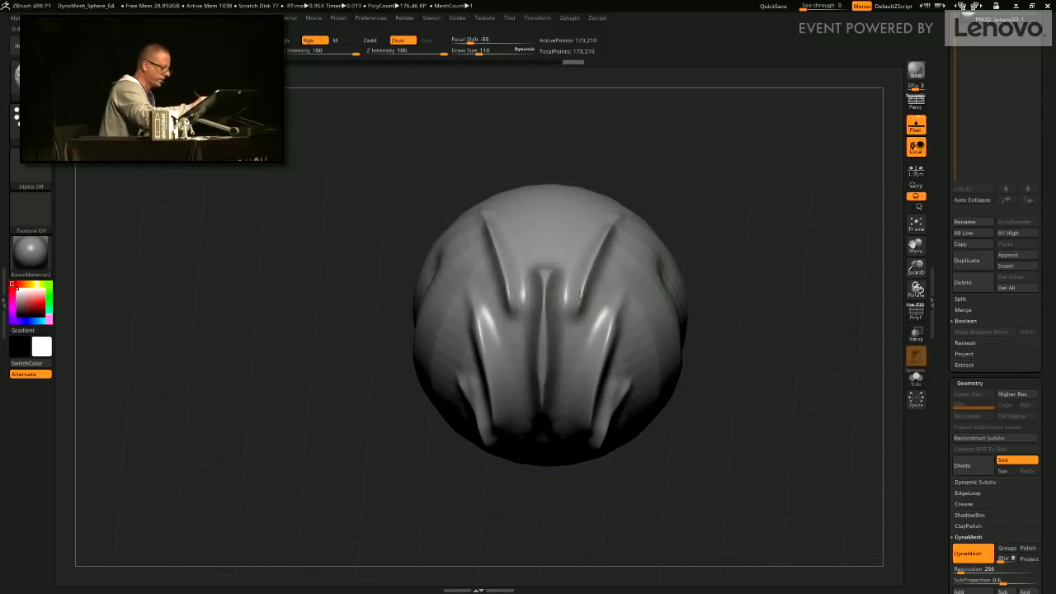
Carve further mirrored curved grooves down the front and outer sides of the sphere with the DamStandard brush.
alt+drag(673, 467, 665, 307)
drag(614, 367, 606, 309)
drag(590, 250, 581, 385)
drag(591, 445, 704, 317)
mouse_move(636, 292)
mouse_down()
mouse_move(658, 286)
mouse_move(616, 335)
mouse_up()
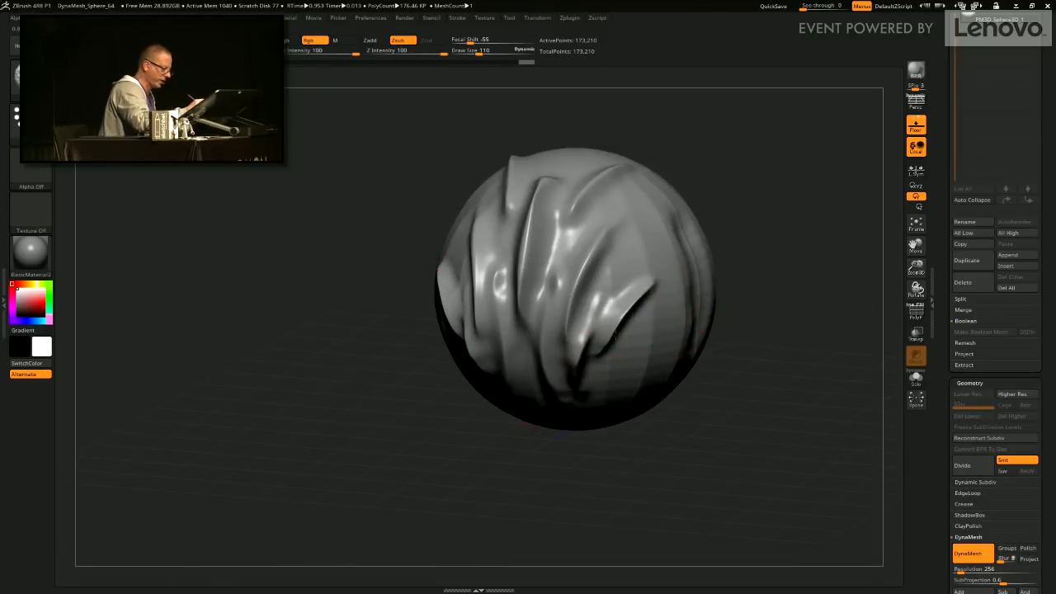
Extend a long mirrored groove diagonally up the sphere's side and smooth the surface near its upper end.
mouse_move(592, 456)
mouse_down()
mouse_move(696, 444)
mouse_move(748, 311)
mouse_move(729, 373)
mouse_move(681, 322)
mouse_up()
drag(609, 367, 690, 252)
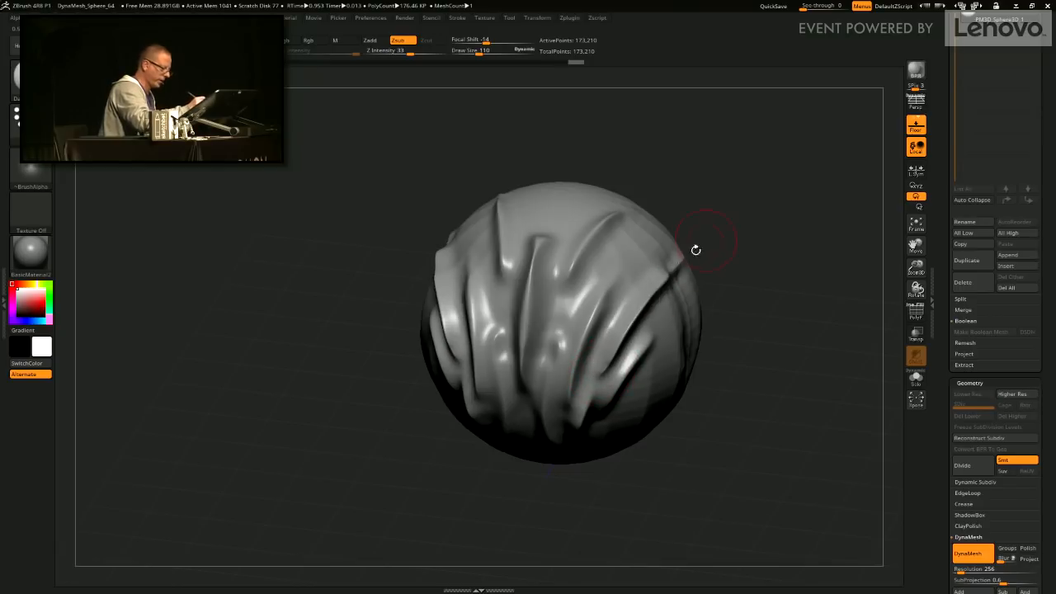
mouse_move(776, 248)
mouse_down()
mouse_move(561, 347)
mouse_move(605, 342)
mouse_up()
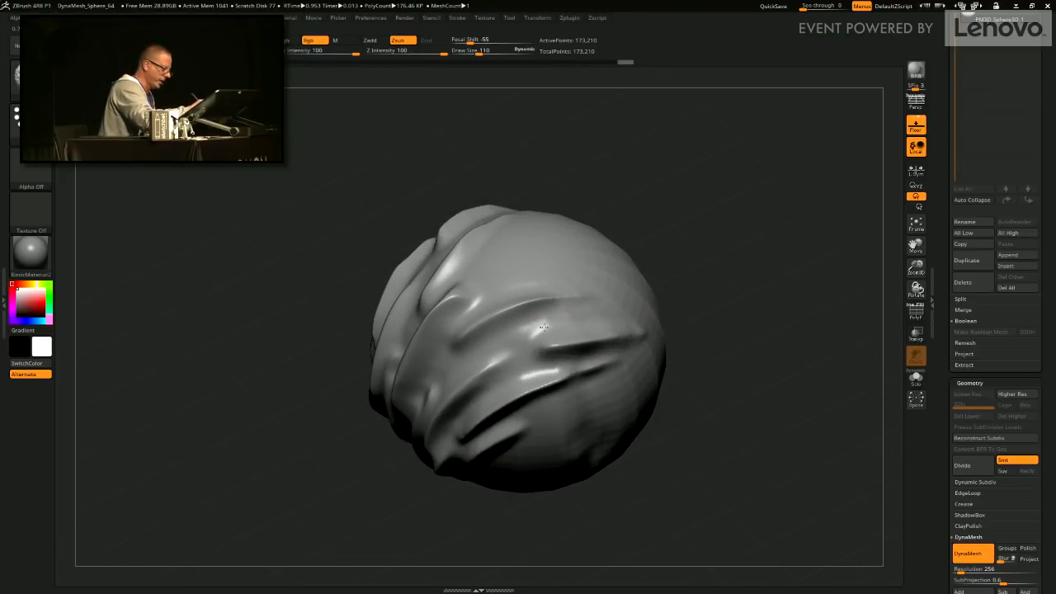
shift+drag(563, 298, 647, 318)
Carve short vertical mirrored grooves low on both sides of the front and smooth them.
mouse_move(745, 219)
mouse_down()
mouse_move(746, 189)
mouse_move(731, 256)
mouse_move(721, 251)
mouse_up()
drag(587, 308, 586, 372)
shift+drag(595, 320, 592, 350)
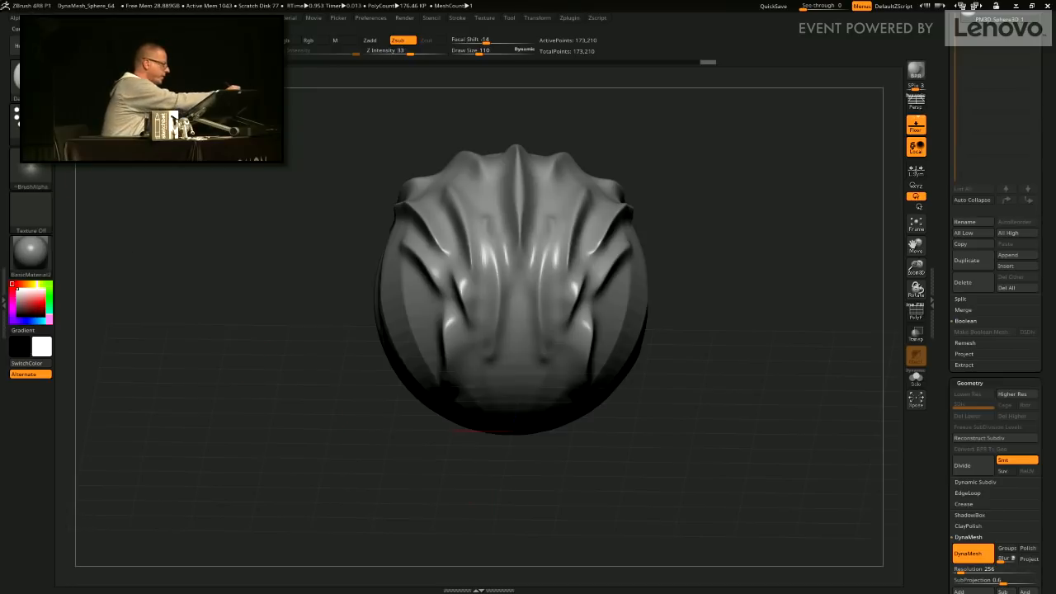
Switch to the Inflat brush, try a stroke along the lower side groove, and undo it.
key(b)
key(i)
key(n)
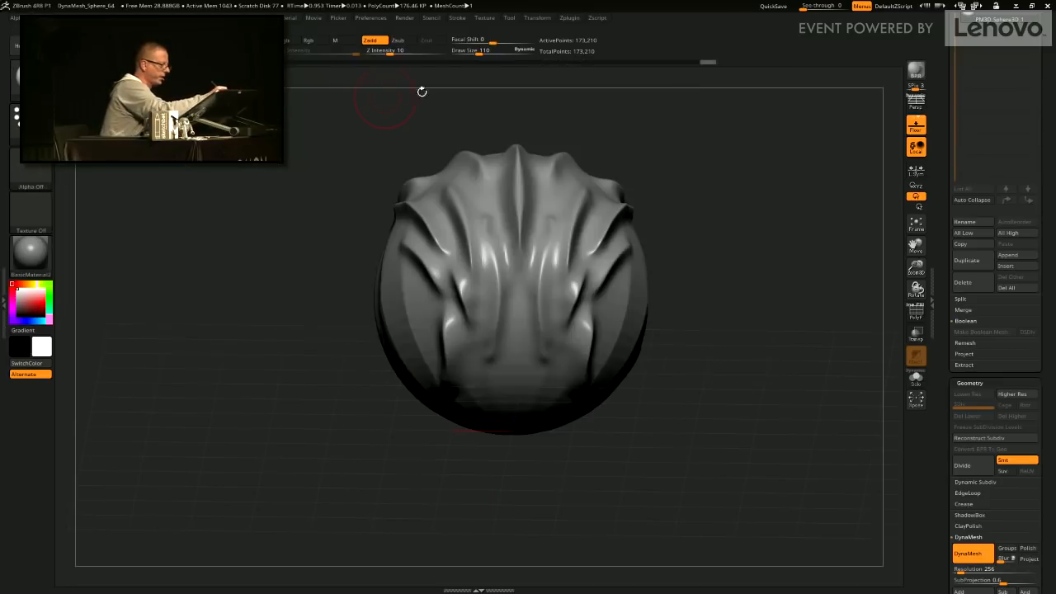
drag(588, 323, 585, 384)
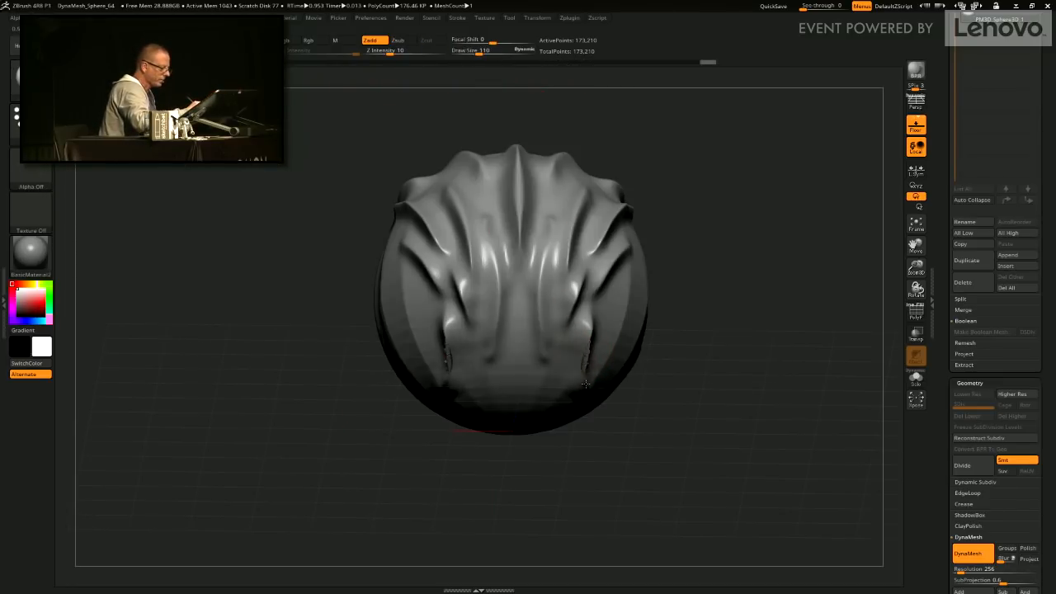
key(ctrl+z)
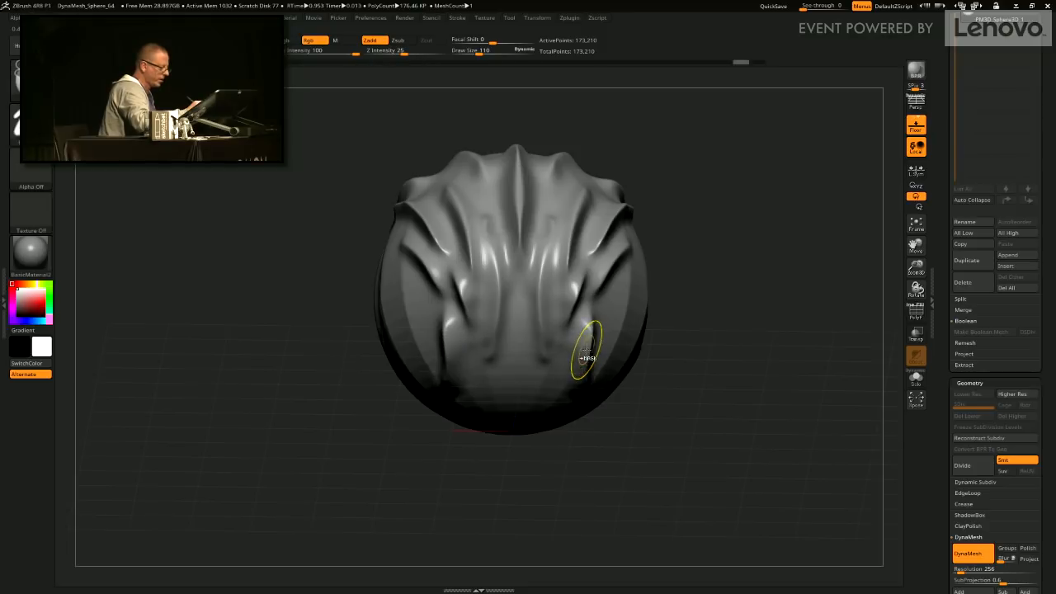
key(ctrl+z)
key(ctrl+z)
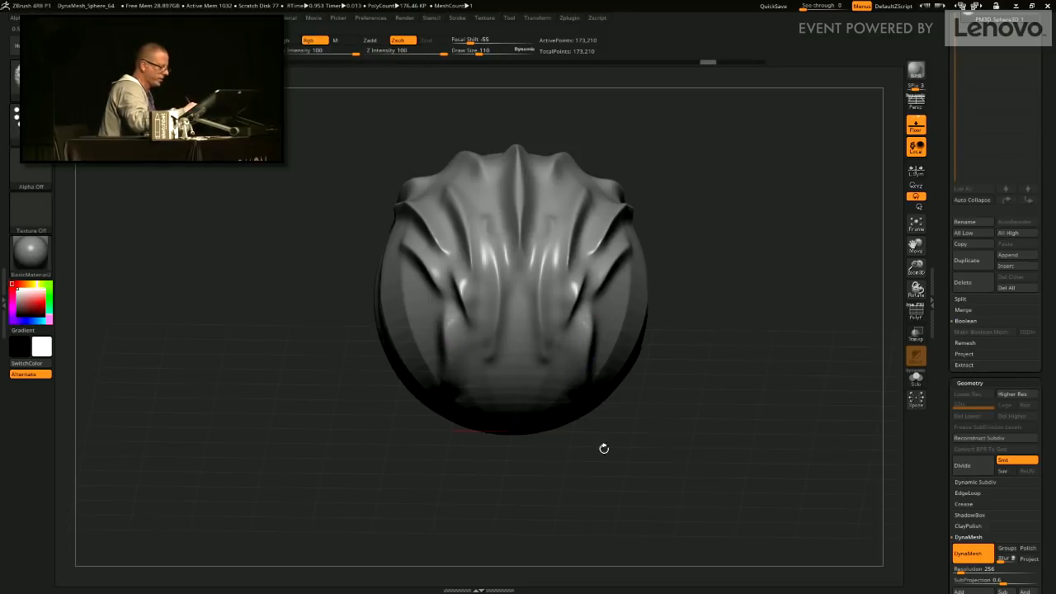
Inflate the areas beside the lower side grooves into rounded mirrored bulges.
alt+drag(604, 448, 617, 343)
mouse_move(597, 279)
mouse_down()
mouse_move(589, 304)
mouse_move(596, 263)
mouse_up()
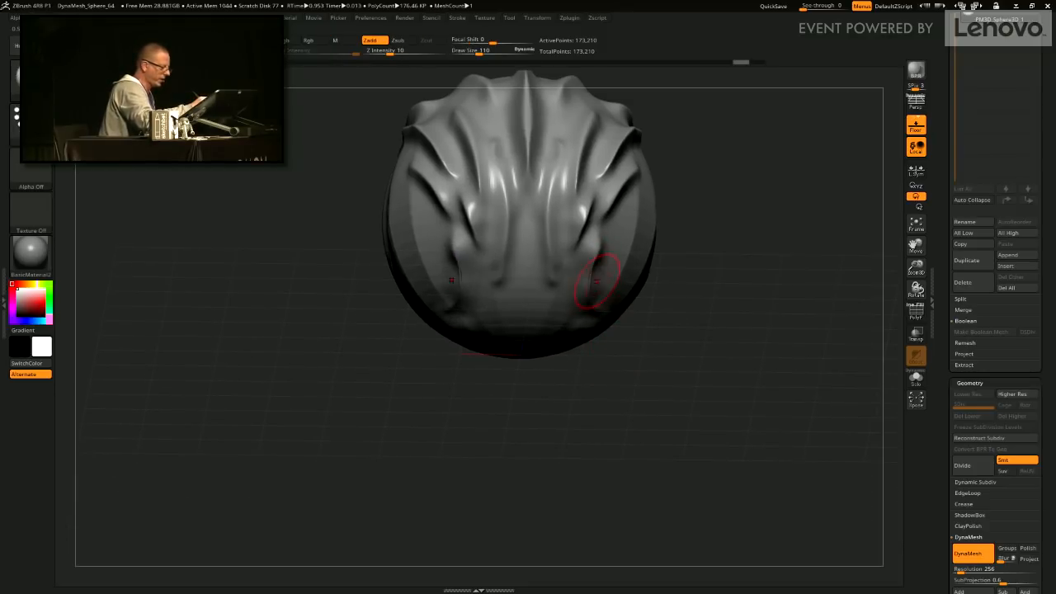
mouse_move(600, 367)
mouse_down()
mouse_move(630, 374)
mouse_move(578, 360)
mouse_up()
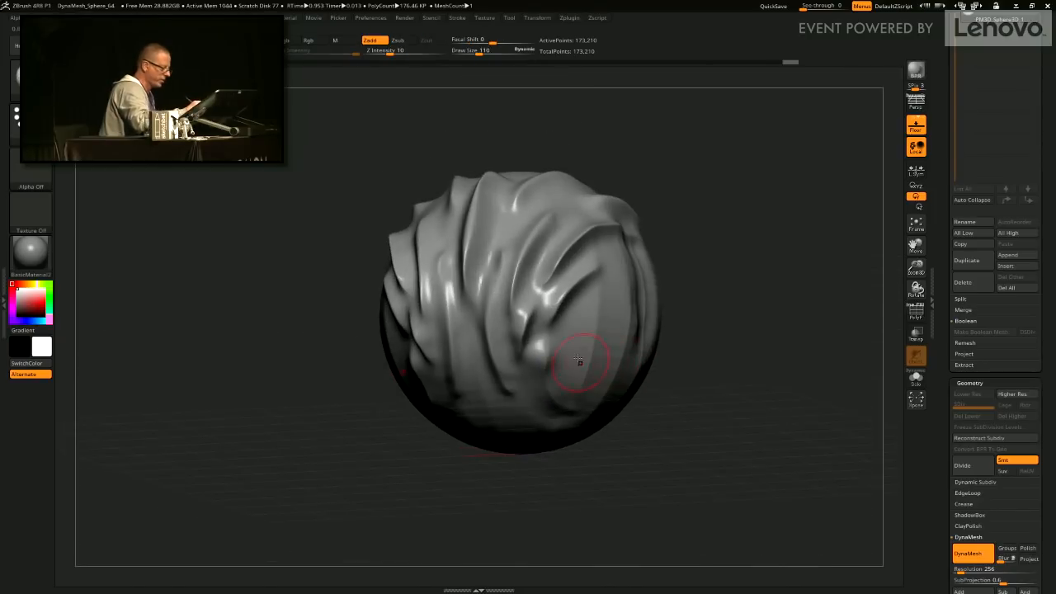
mouse_move(601, 294)
mouse_down()
mouse_move(567, 327)
mouse_move(581, 340)
mouse_move(575, 351)
mouse_move(589, 334)
mouse_move(602, 345)
mouse_move(585, 362)
mouse_move(597, 332)
mouse_move(590, 354)
mouse_up()
alt+click(669, 292)
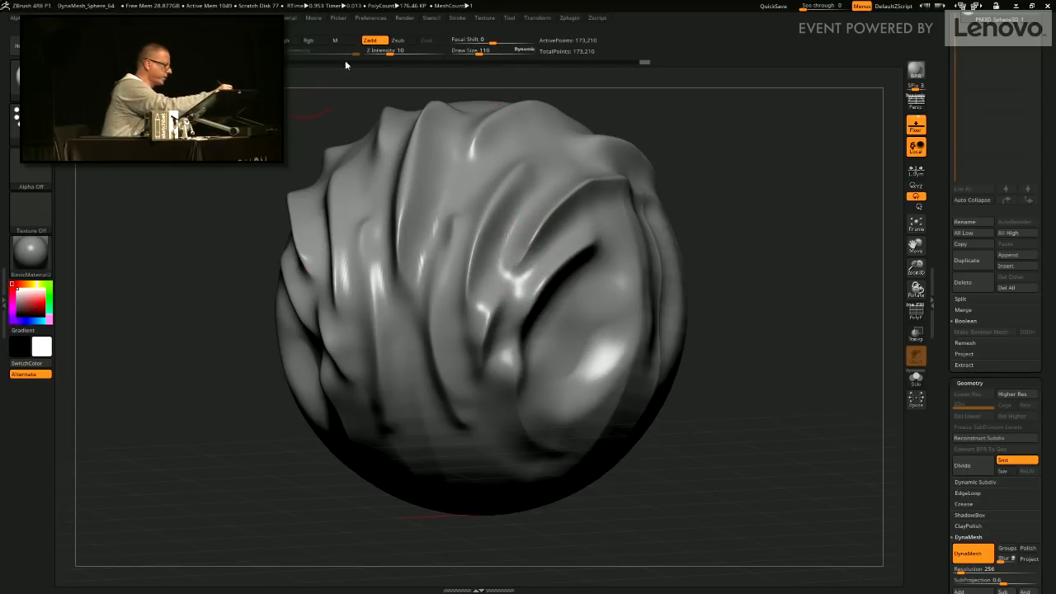
Set the draw size to 130, smooth the ridge above the side bulge, and inflate a stroke toward the back.
drag(480, 52, 483, 52)
drag(565, 198, 521, 261)
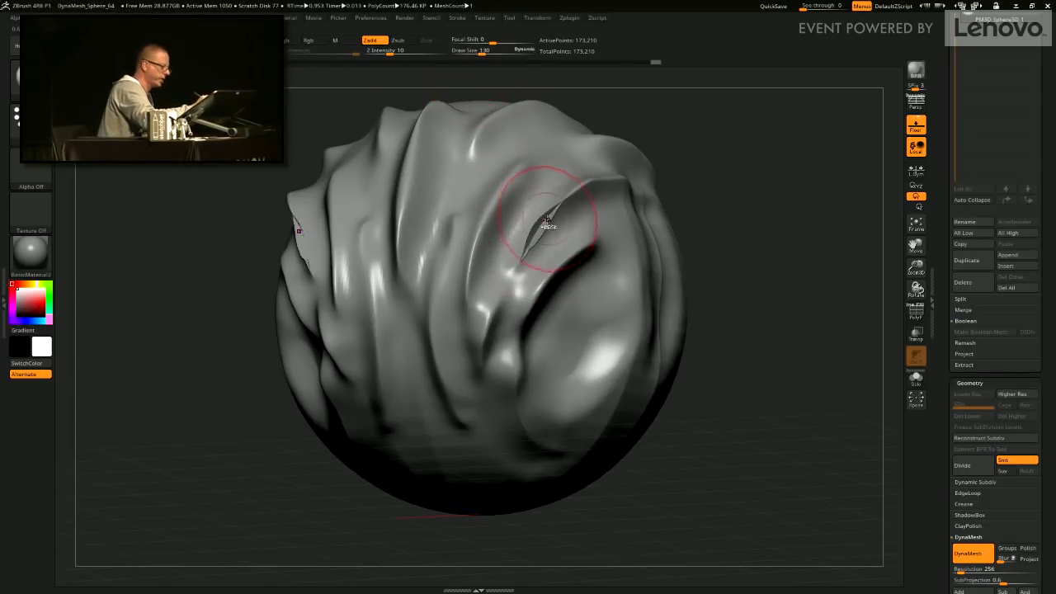
key(ctrl+z)
shift+drag(551, 216, 530, 240)
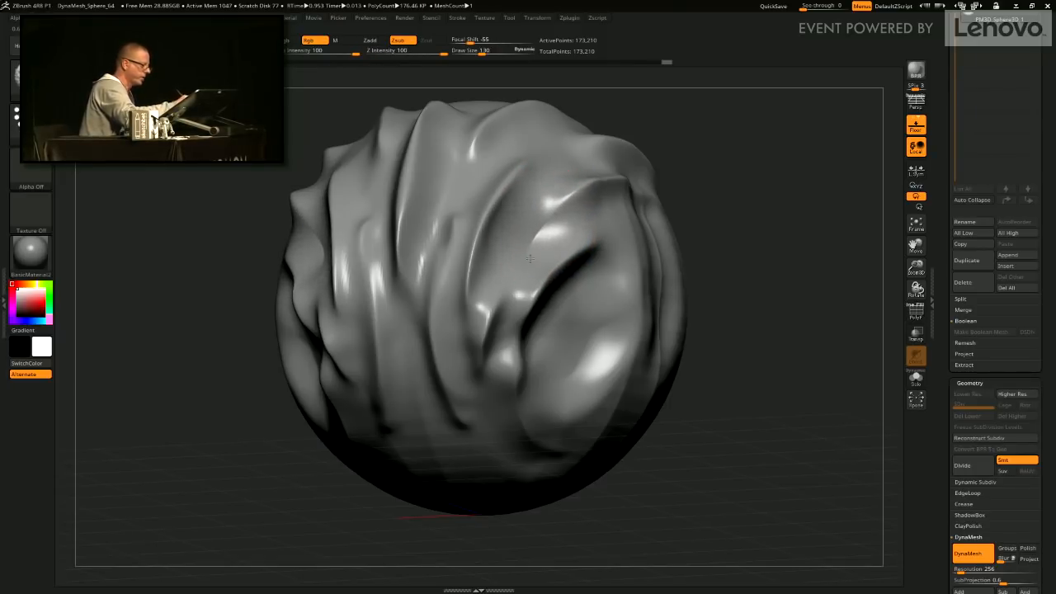
alt+drag(718, 191, 615, 299)
drag(601, 198, 693, 198)
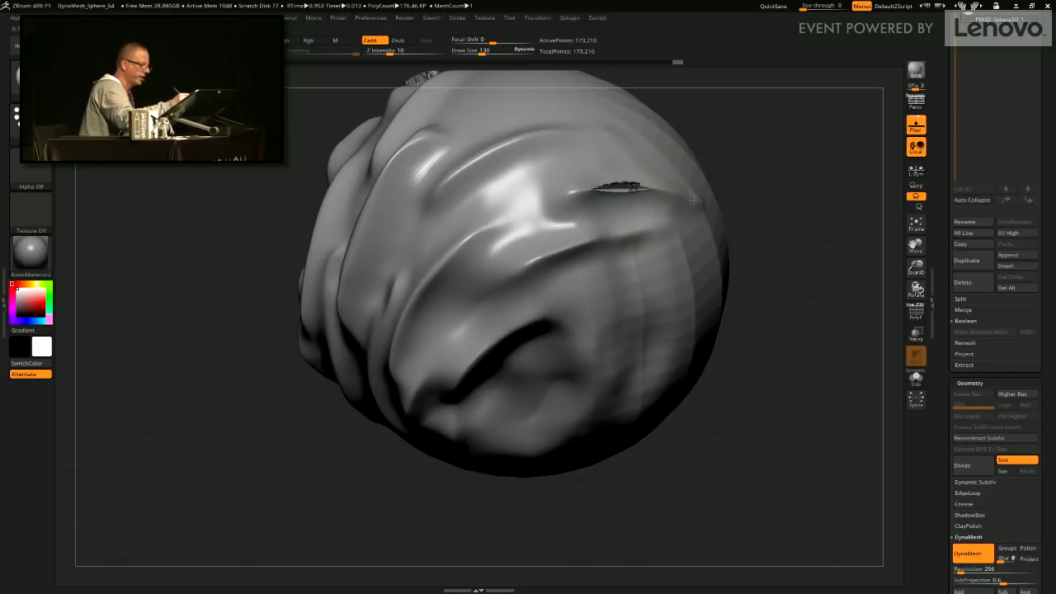
Select the Spiral brush, set the draw size to 703, and twist the sphere's side into a swirled form.
drag(918, 270, 912, 240)
shift+drag(781, 337, 834, 329)
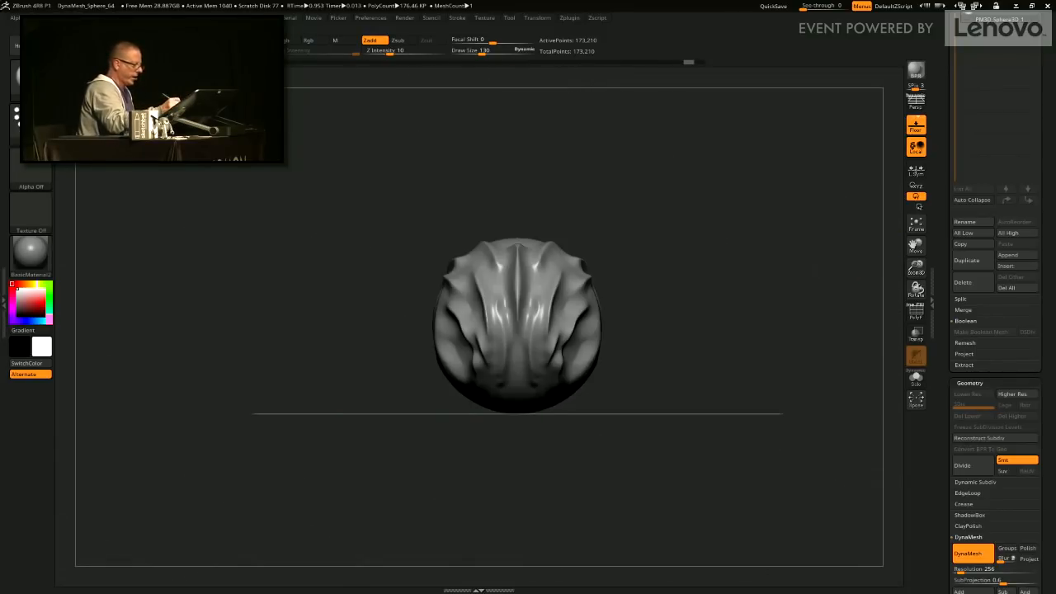
drag(764, 317, 780, 344)
mouse_move(860, 308)
mouse_down()
mouse_move(776, 344)
mouse_move(787, 347)
mouse_up()
key(b)
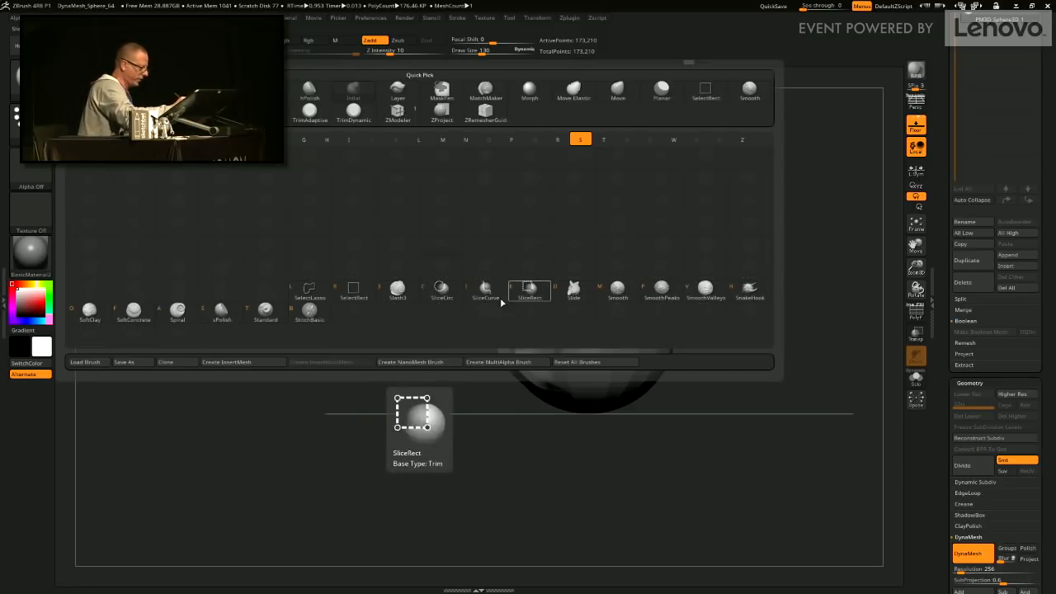
click(177, 310)
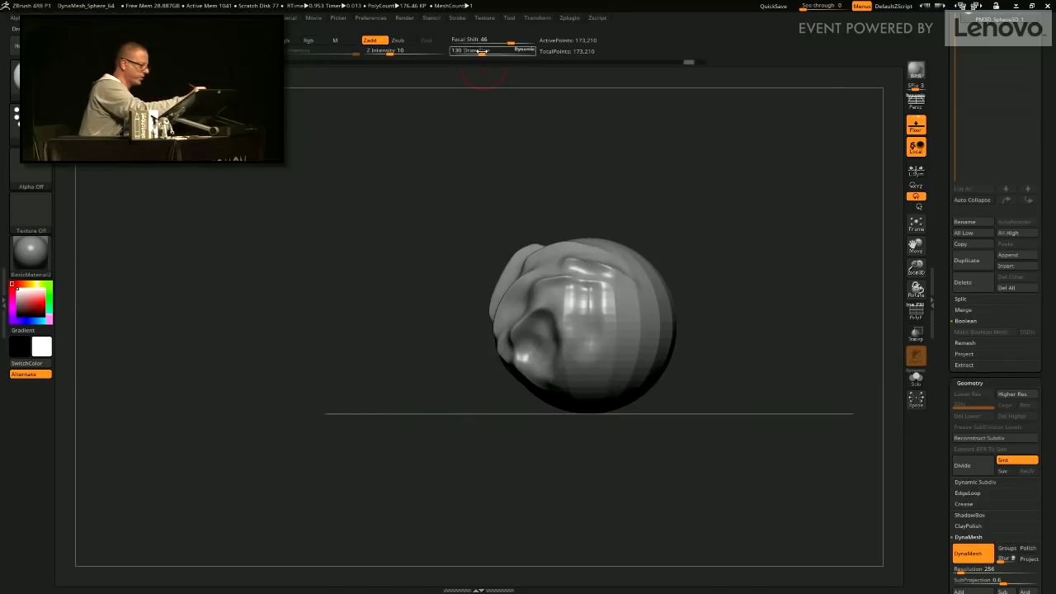
drag(482, 51, 520, 51)
drag(639, 310, 659, 334)
key(ctrl+z)
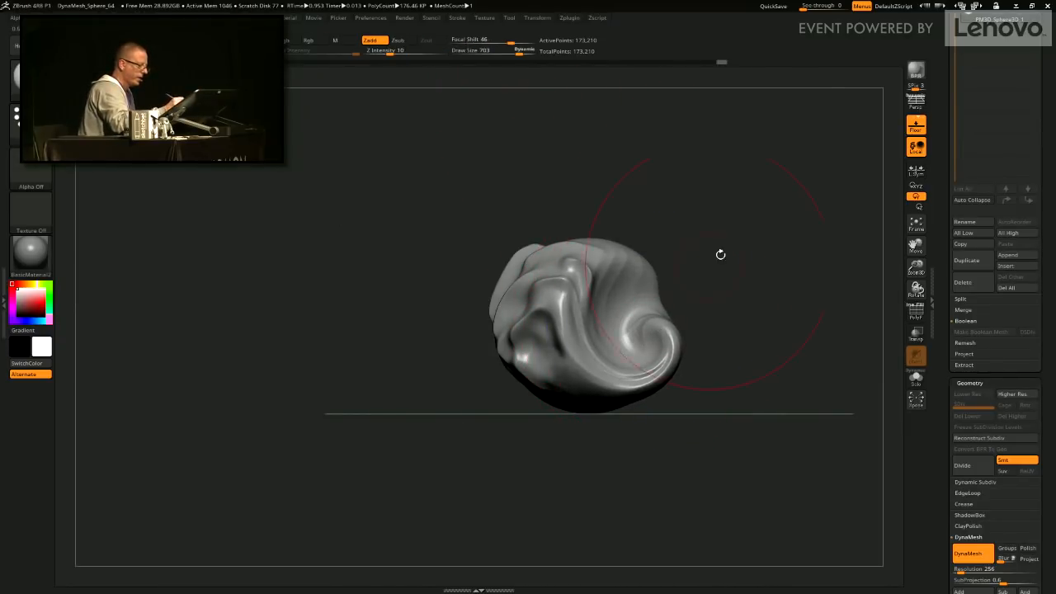
drag(720, 255, 540, 168)
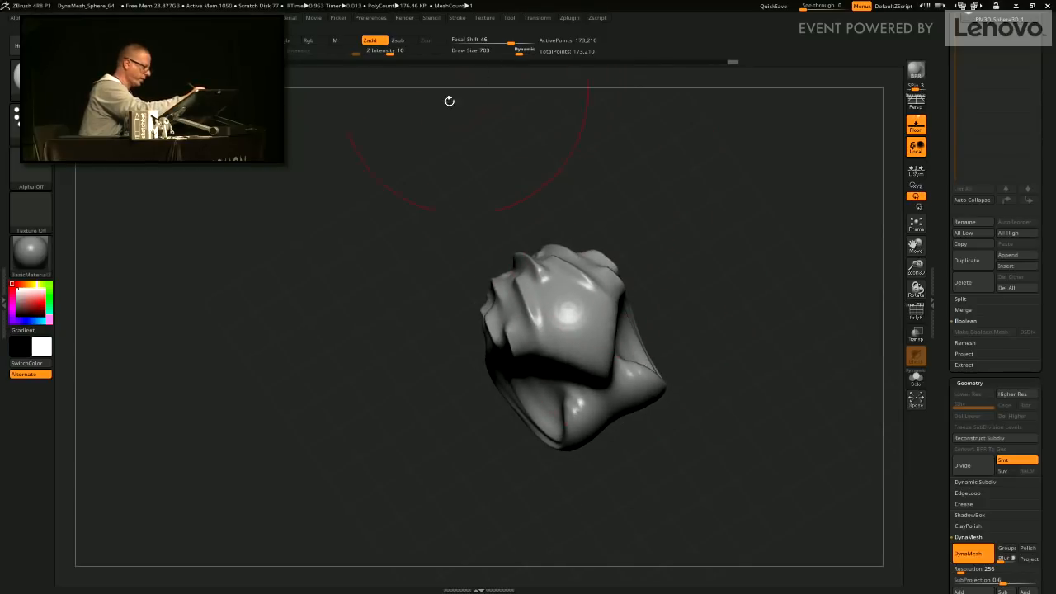
Switch to the Inflat brush, try an inverted stroke on the twisted form's smooth face, and undo it.
key(b)
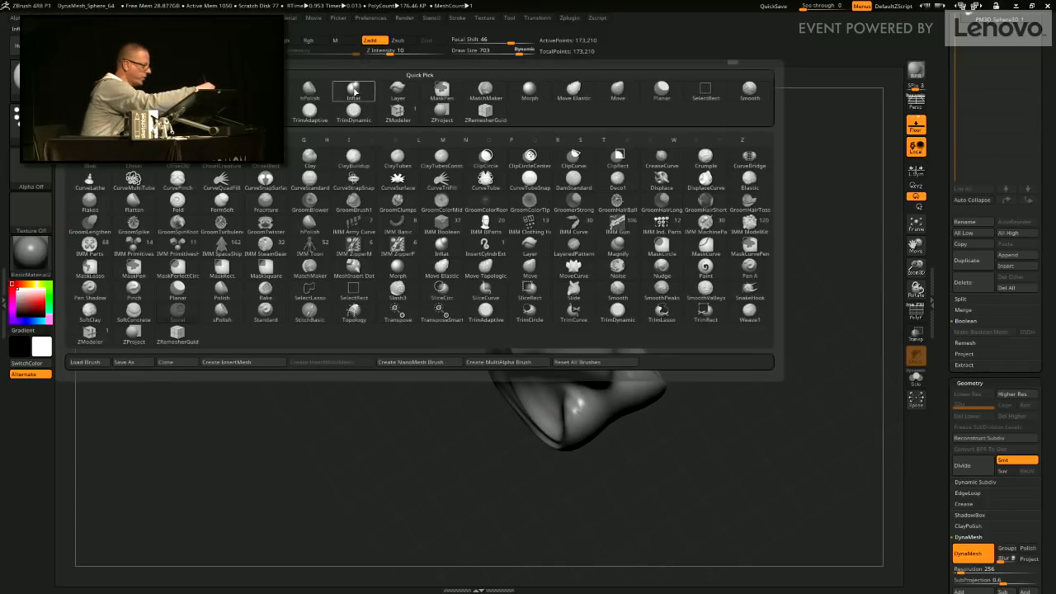
click(354, 90)
alt+drag(596, 337, 599, 326)
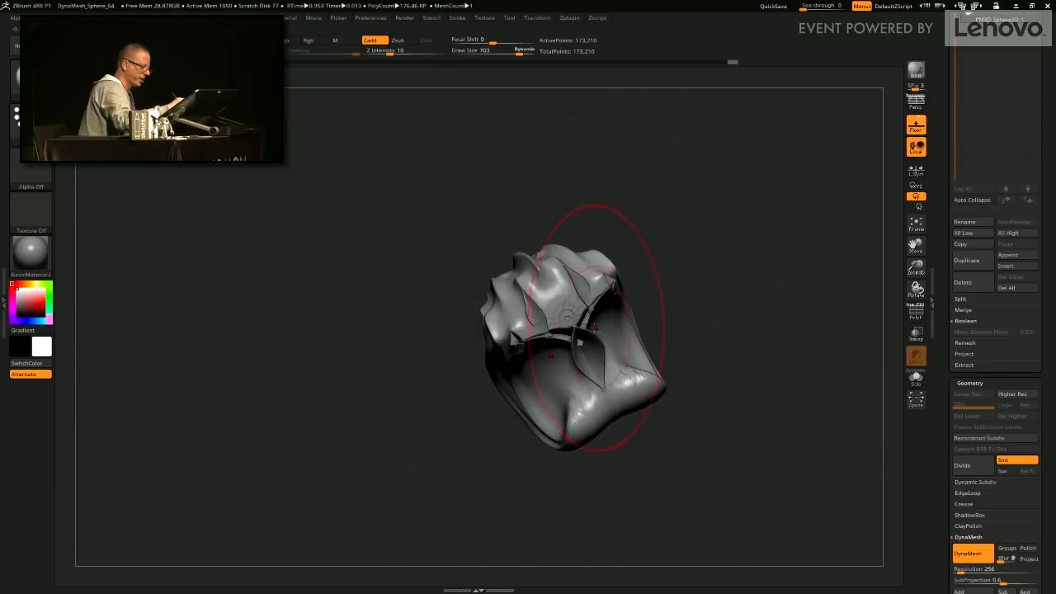
key(ctrl+z)
Set the draw size to 295 and Z Intensity to 3, and inflate the twisted form's smooth face.
drag(490, 51, 496, 52)
drag(386, 52, 379, 52)
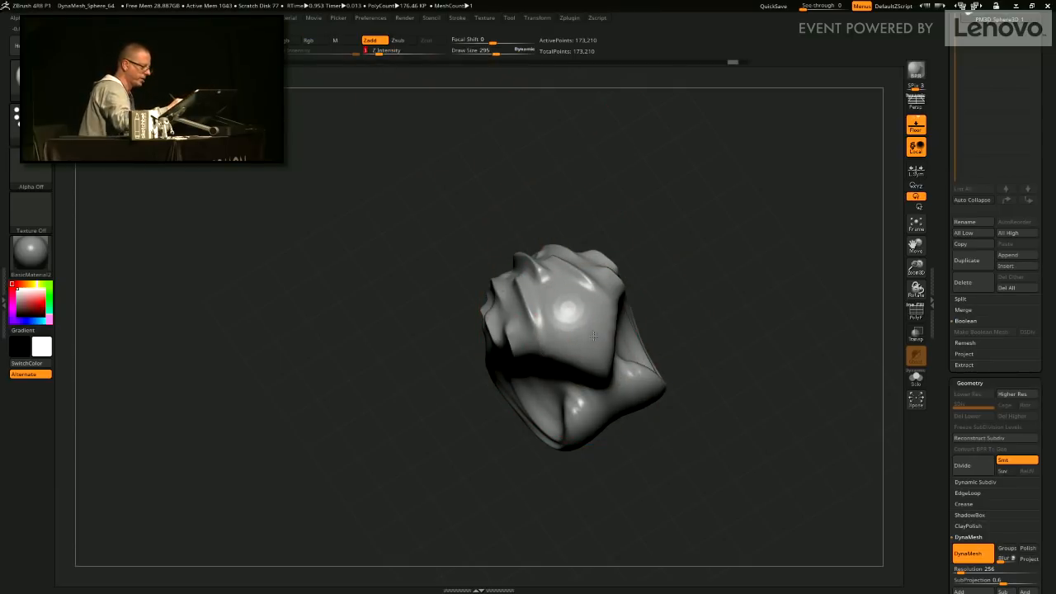
mouse_move(579, 305)
mouse_down()
mouse_move(577, 317)
mouse_move(607, 303)
mouse_move(607, 329)
mouse_move(586, 356)
mouse_up()
mouse_move(692, 303)
mouse_down()
mouse_move(701, 315)
mouse_move(675, 313)
mouse_up()
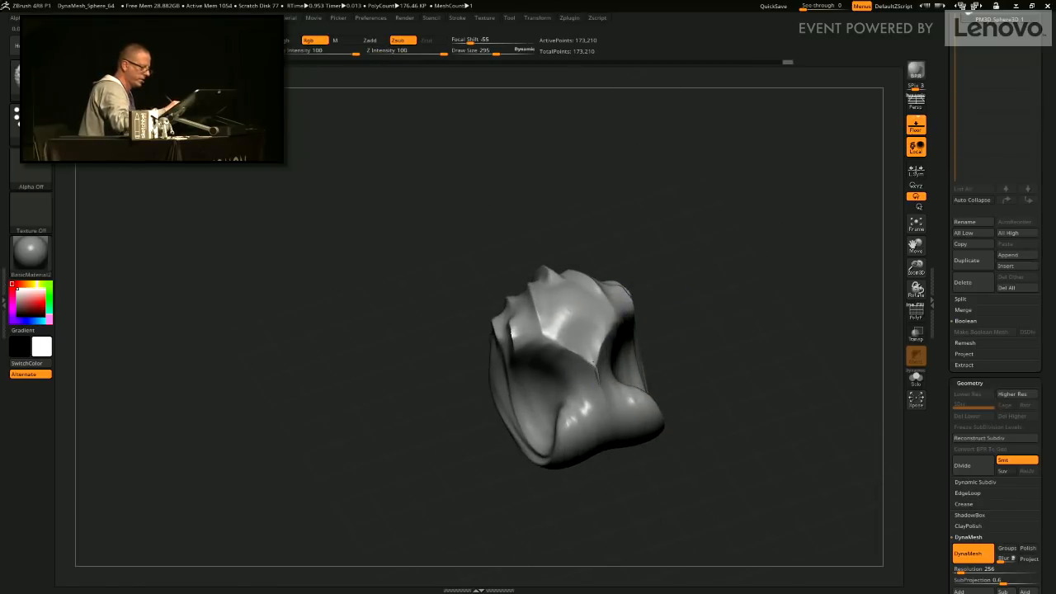
drag(743, 330, 667, 327)
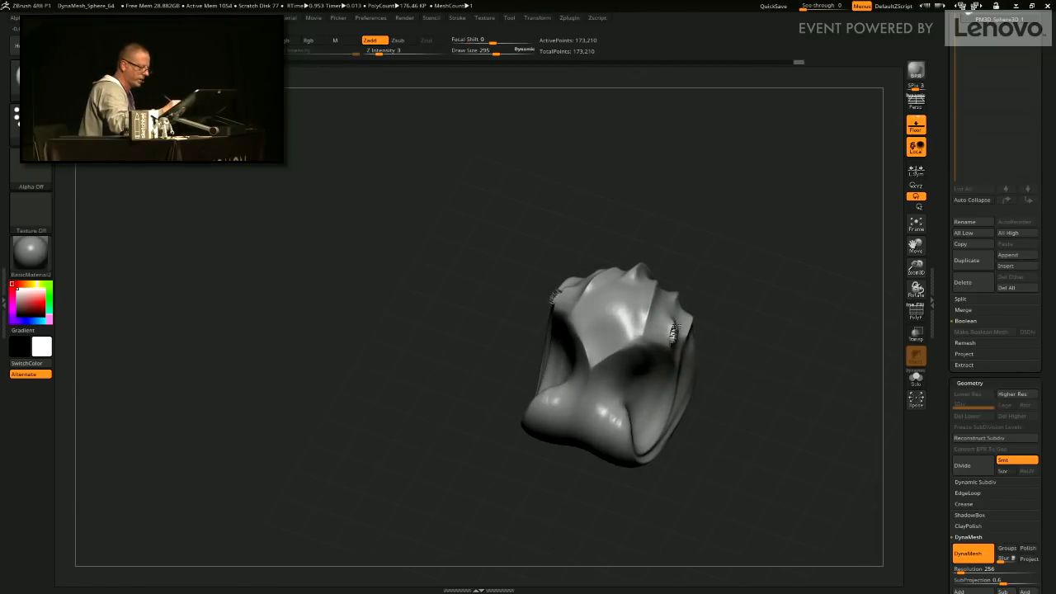
key(ctrl+z)
Reset all brushes to their defaults and test a stroke on the twisted form's upper face.
click(40, 17)
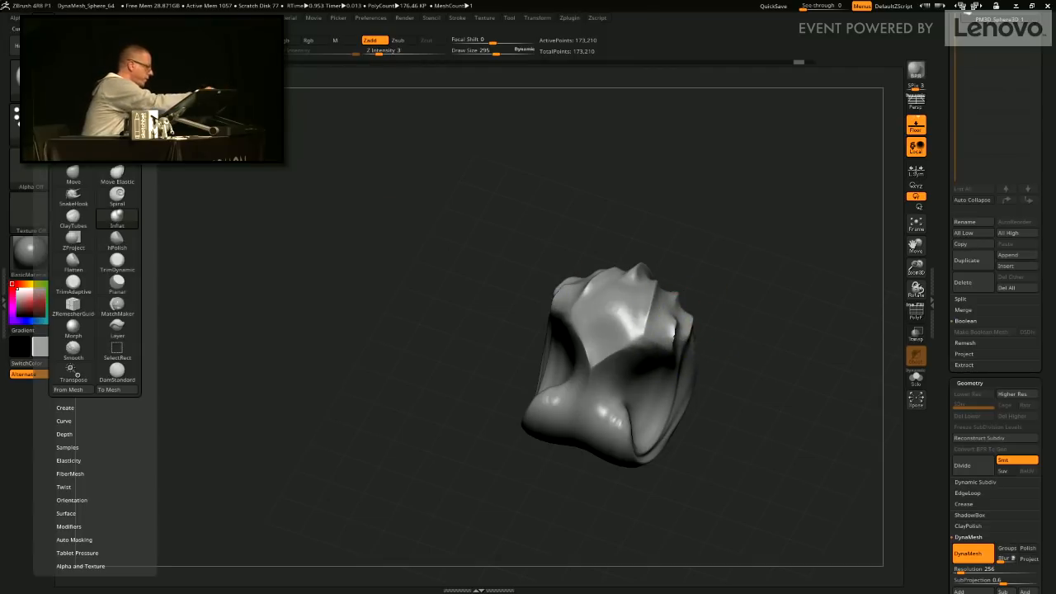
drag(106, 486, 106, 422)
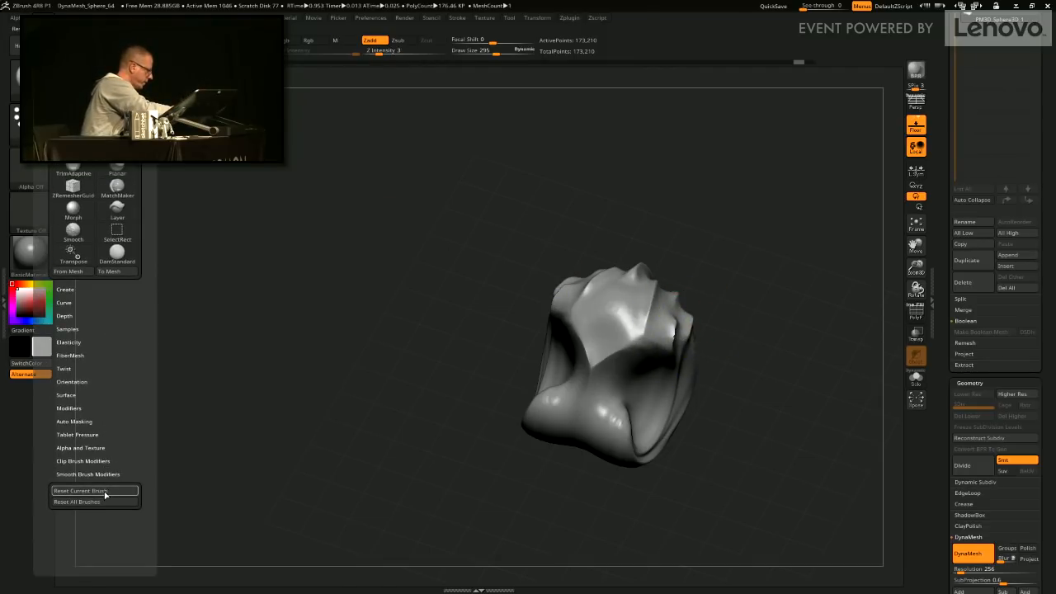
click(109, 503)
mouse_move(621, 331)
mouse_down()
mouse_move(639, 347)
mouse_move(644, 331)
mouse_move(619, 322)
mouse_move(643, 324)
mouse_move(620, 314)
mouse_move(649, 318)
mouse_move(650, 336)
mouse_up()
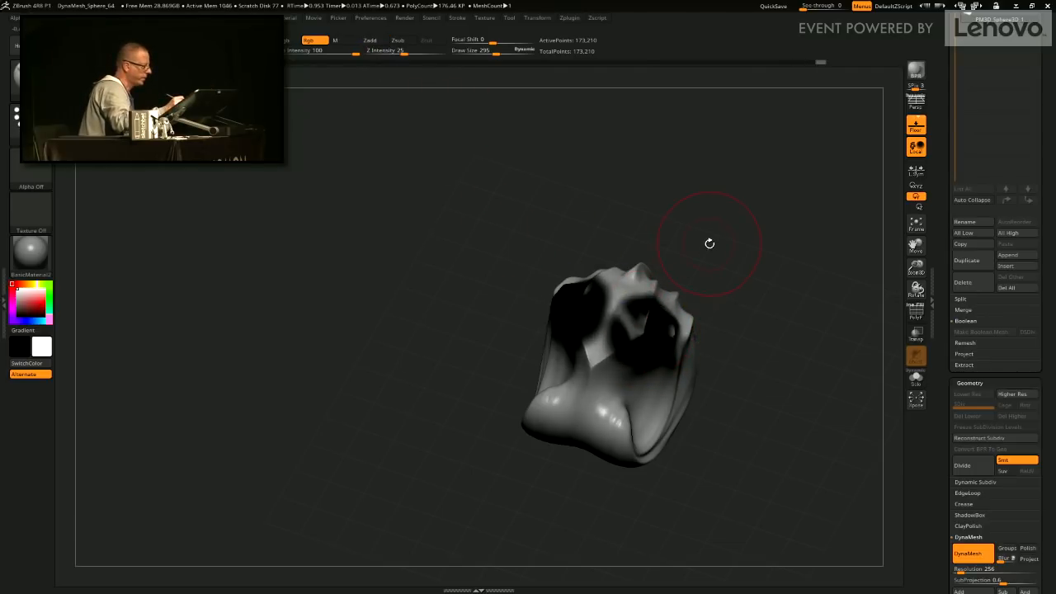
Select the Inflat brush, try mirrored strokes across the twisted form's side bumps, and undo them.
alt+drag(710, 243, 558, 216)
key(b)
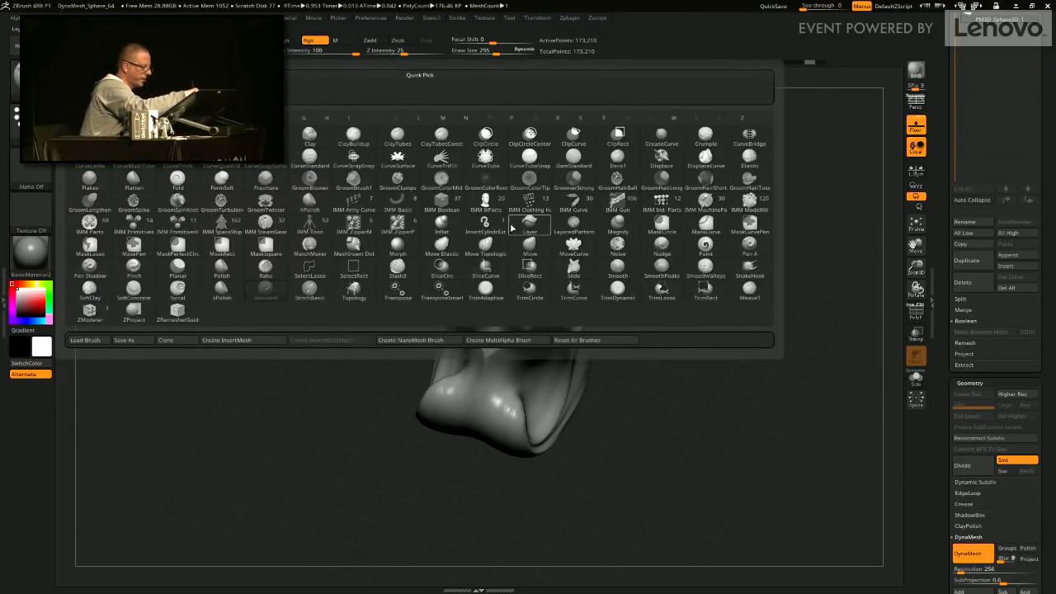
click(444, 226)
mouse_move(644, 325)
ctrl+mouse_down()
mouse_move(635, 284)
mouse_move(621, 327)
ctrl+mouse_up()
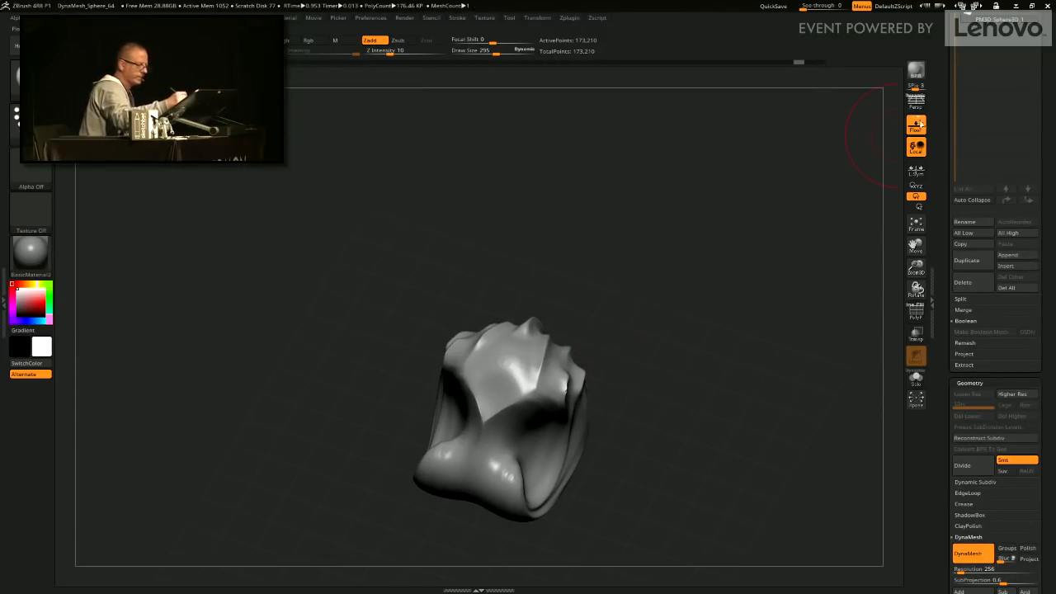
mouse_move(564, 388)
mouse_down()
mouse_move(548, 397)
mouse_move(537, 384)
mouse_up()
key(ctrl+z)
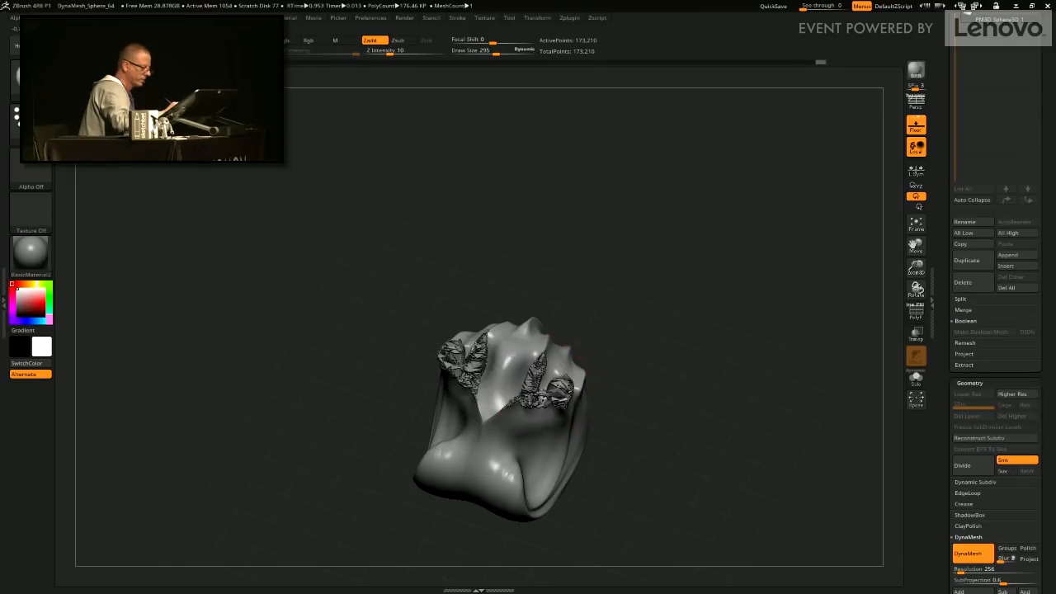
key(ctrl+z)
key(ctrl+z)
Try another short Inflat stroke on the side bumps and undo it.
mouse_move(617, 326)
alt+mouse_down()
mouse_move(646, 229)
mouse_move(617, 219)
alt+mouse_up()
drag(587, 287, 582, 282)
key(ctrl+z)
key(ctrl+z)
alt+drag(713, 200, 684, 300)
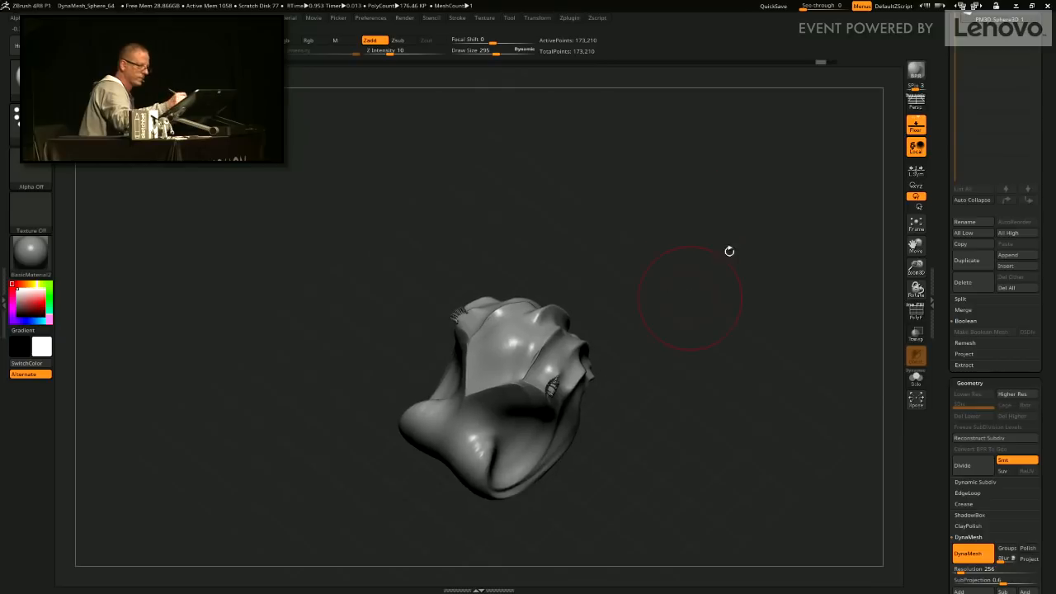
Close ZBrush without saving the project and relaunch ZBrush 4R8.
click(933, 304)
click(1048, 7)
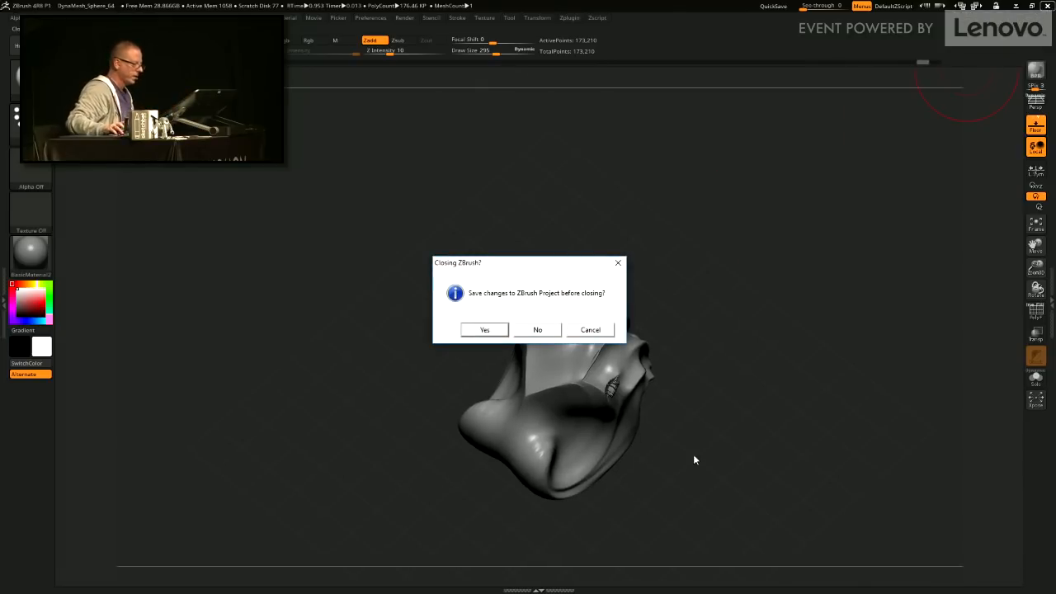
click(544, 334)
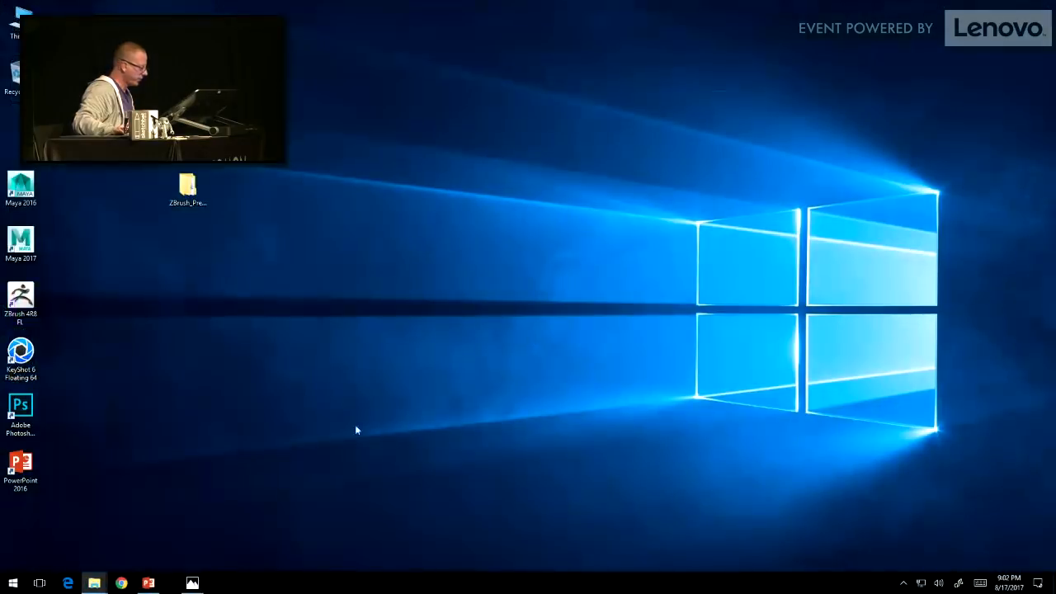
double_click(26, 292)
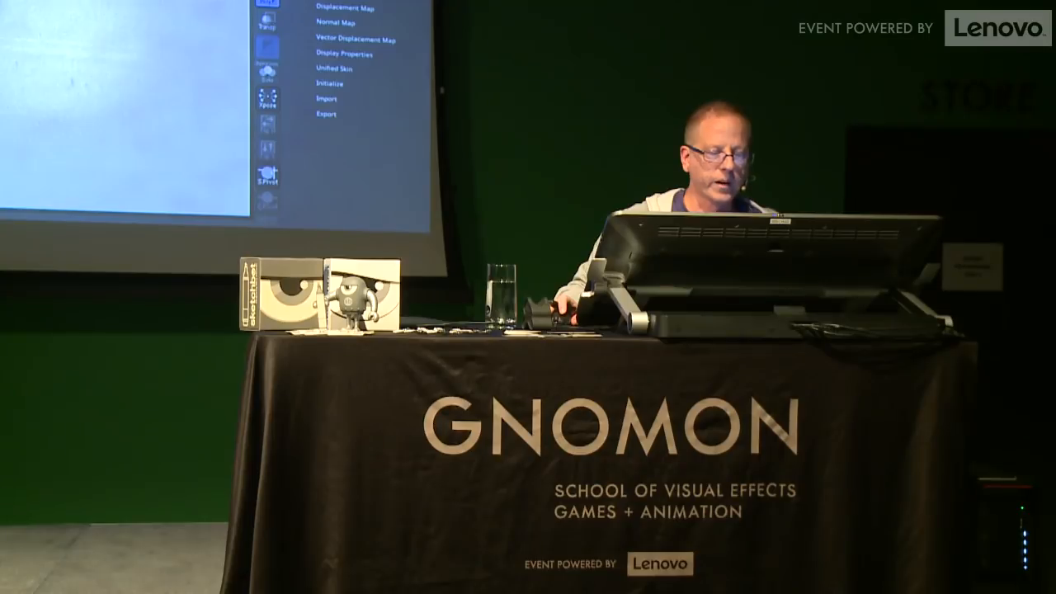
Minimize the open image in Photos and switch back to ZBrush.
key(super+d)
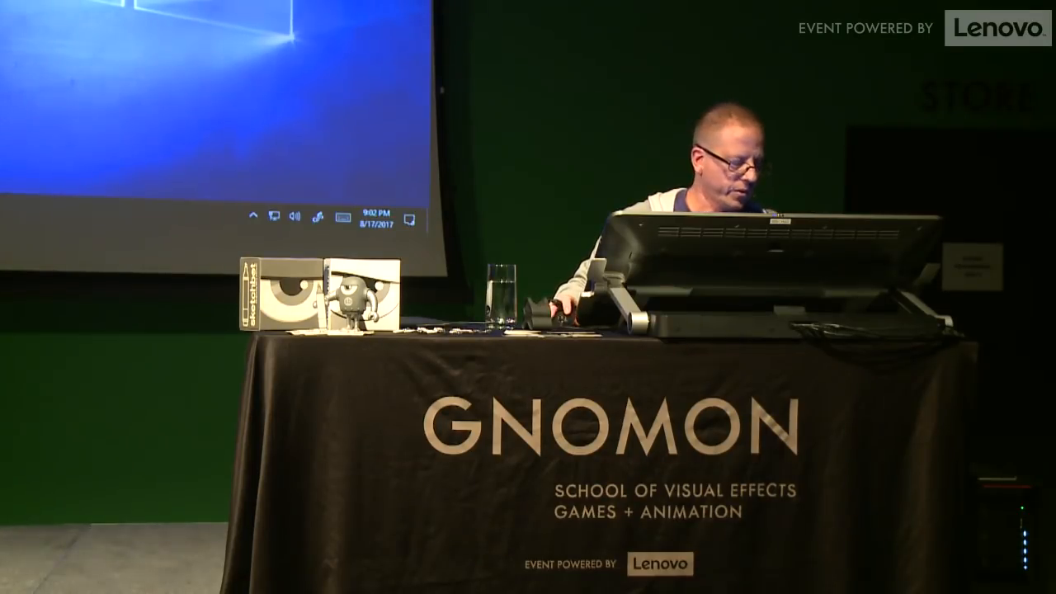
key(alt+Tab)
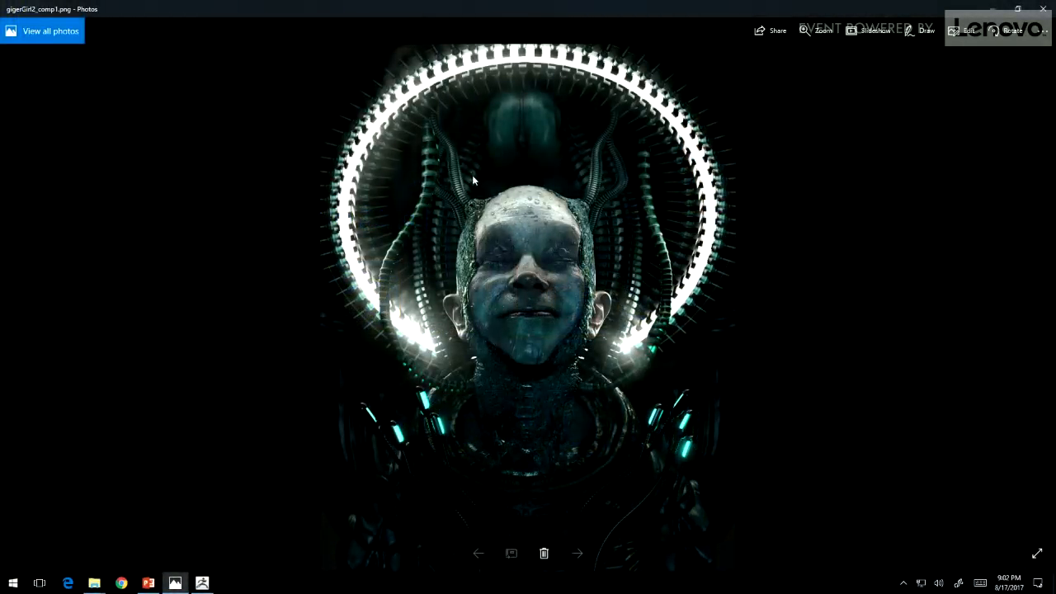
click(993, 9)
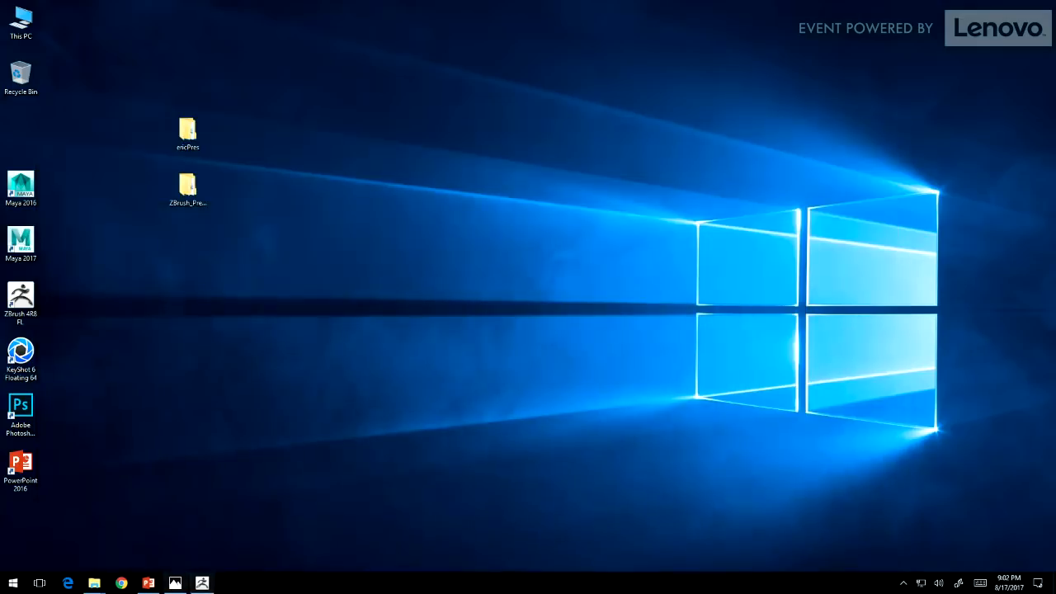
click(203, 583)
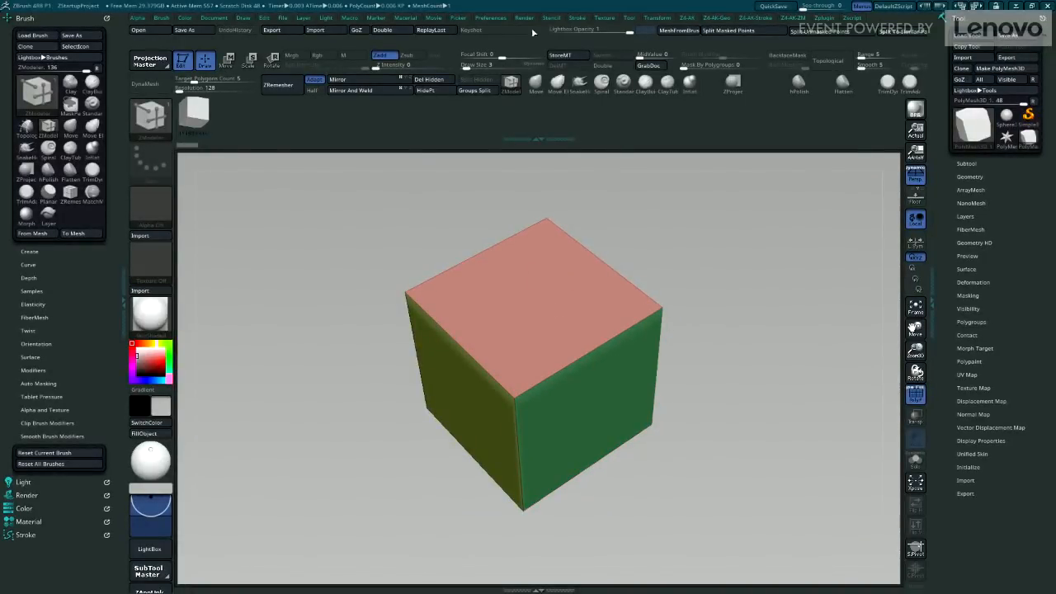
Initialize ZBrush to its default state and confirm the reset.
click(490, 17)
click(513, 38)
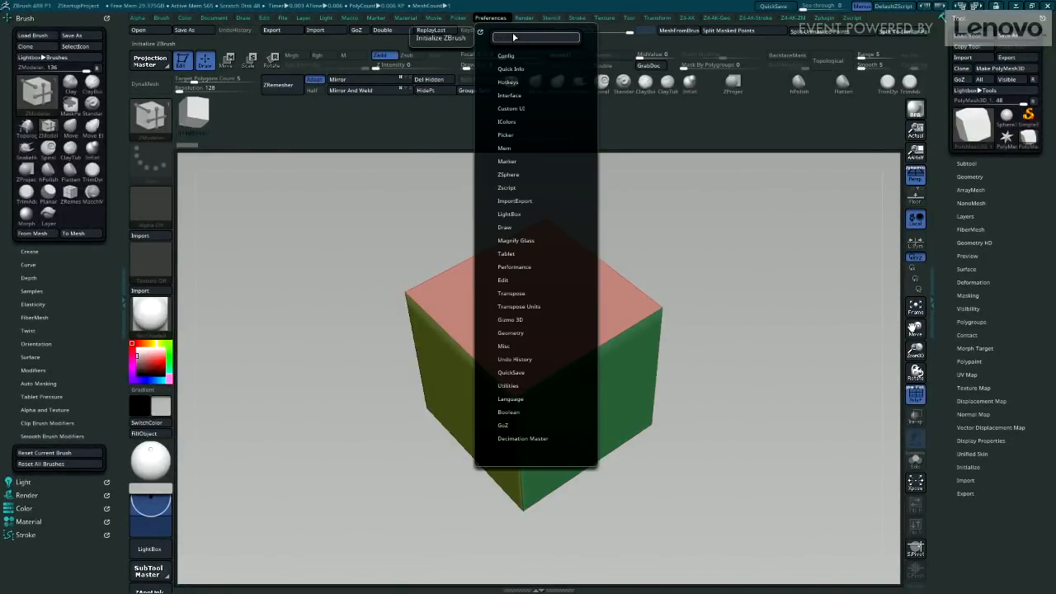
click(624, 338)
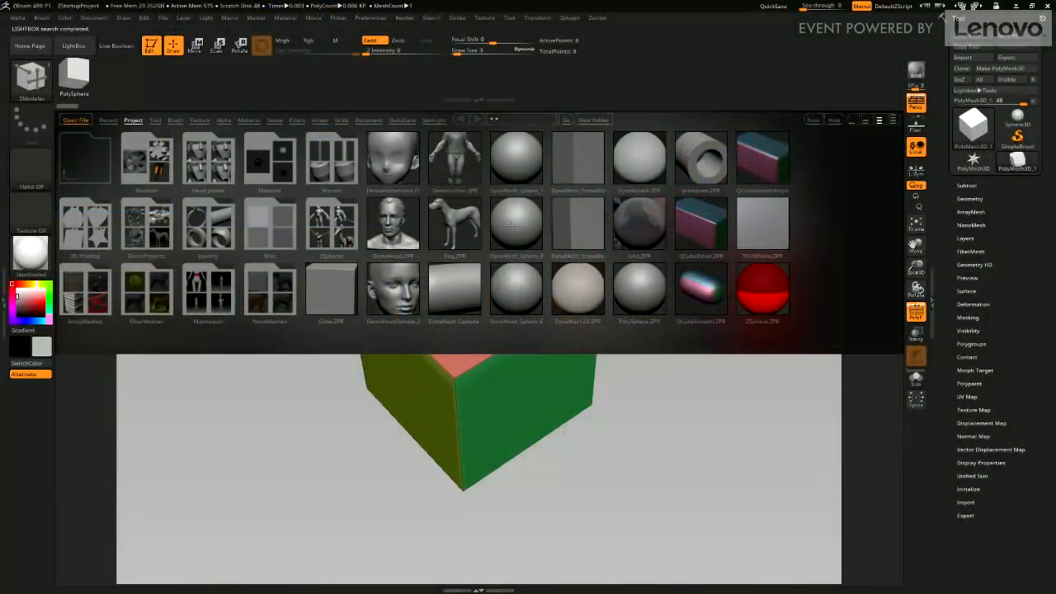
Load the DynaMesh_Sphere_32 project and apply the BasicMaterial2 material to the sphere.
double_click(512, 225)
click(559, 330)
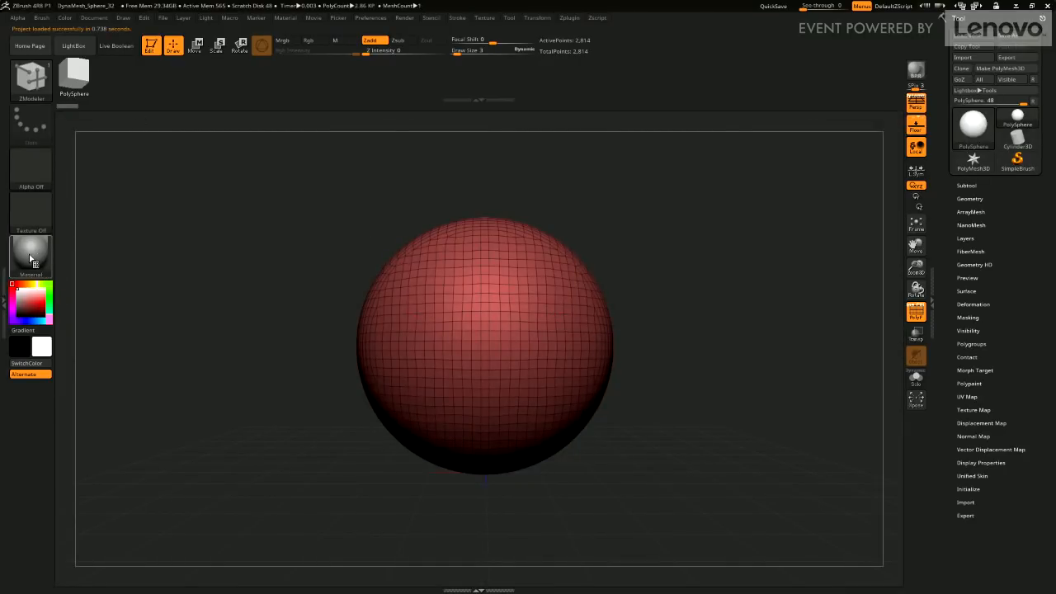
click(31, 261)
click(178, 436)
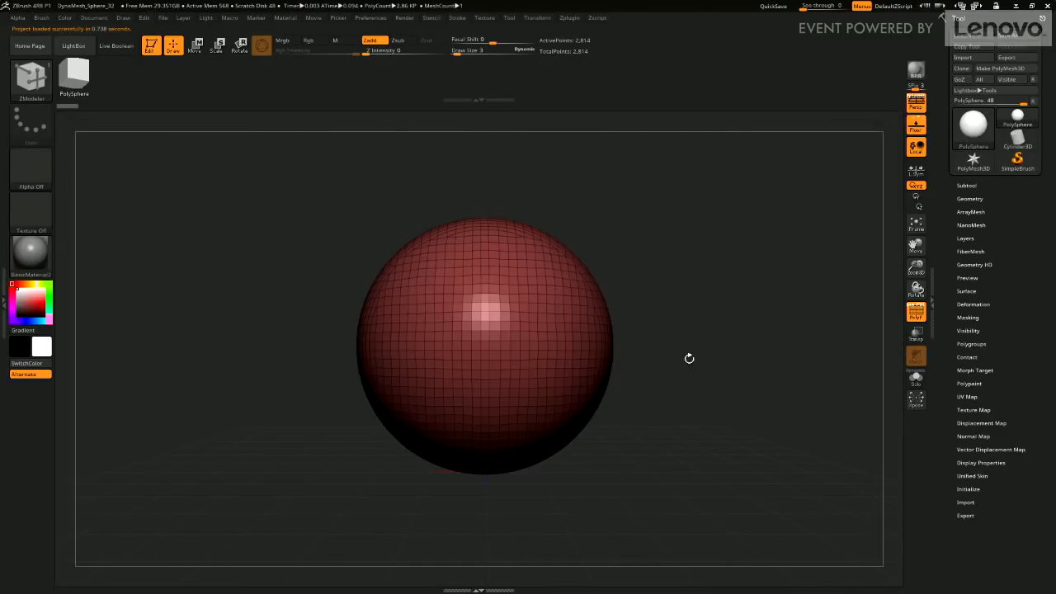
Turn off the sphere's PolyFrame wireframe and the perspective view, and expand the Geometry settings.
click(916, 316)
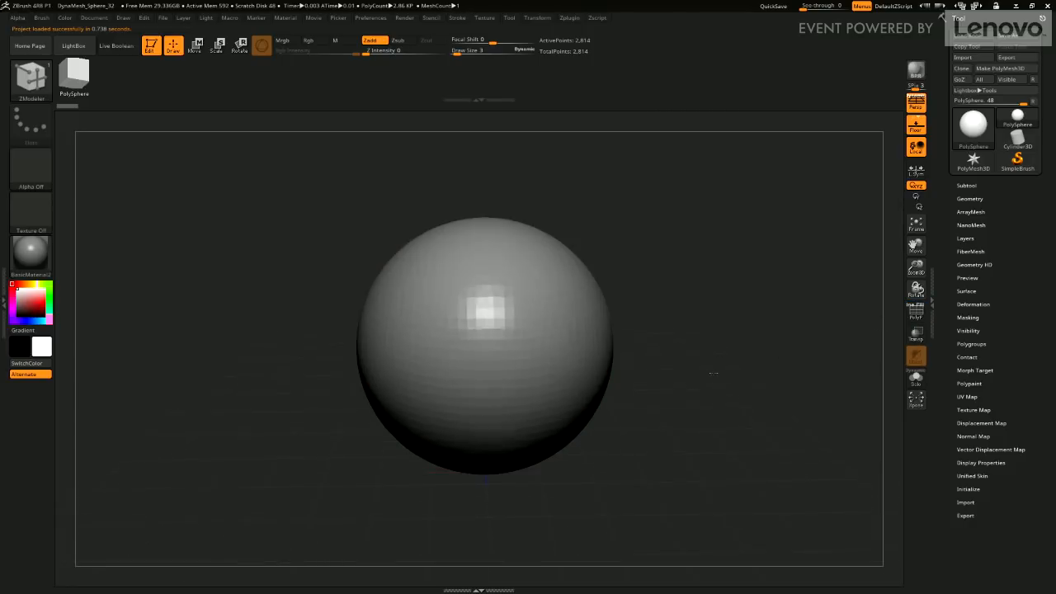
drag(710, 349, 735, 278)
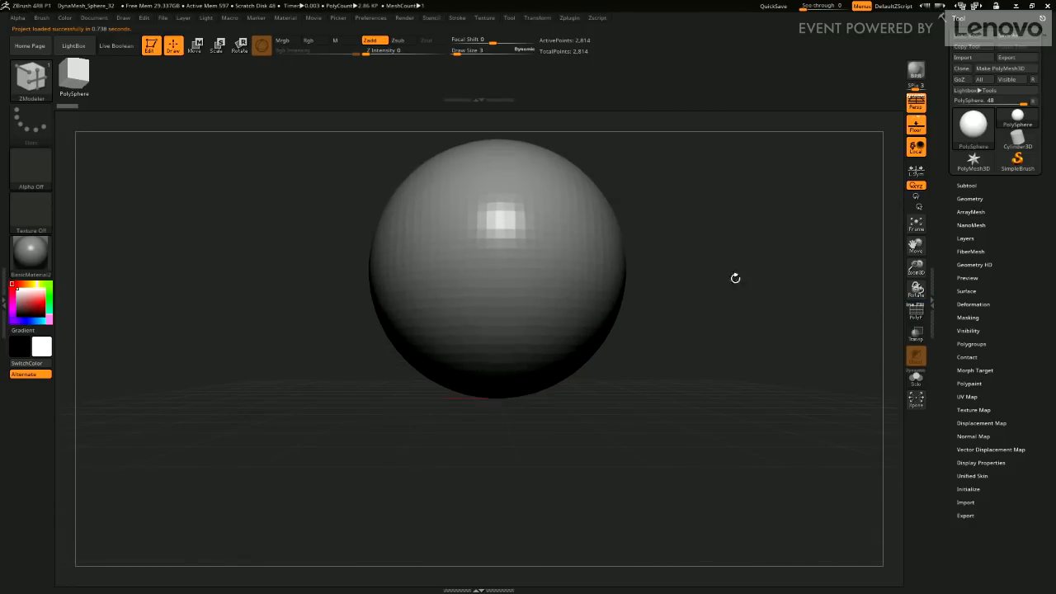
click(962, 197)
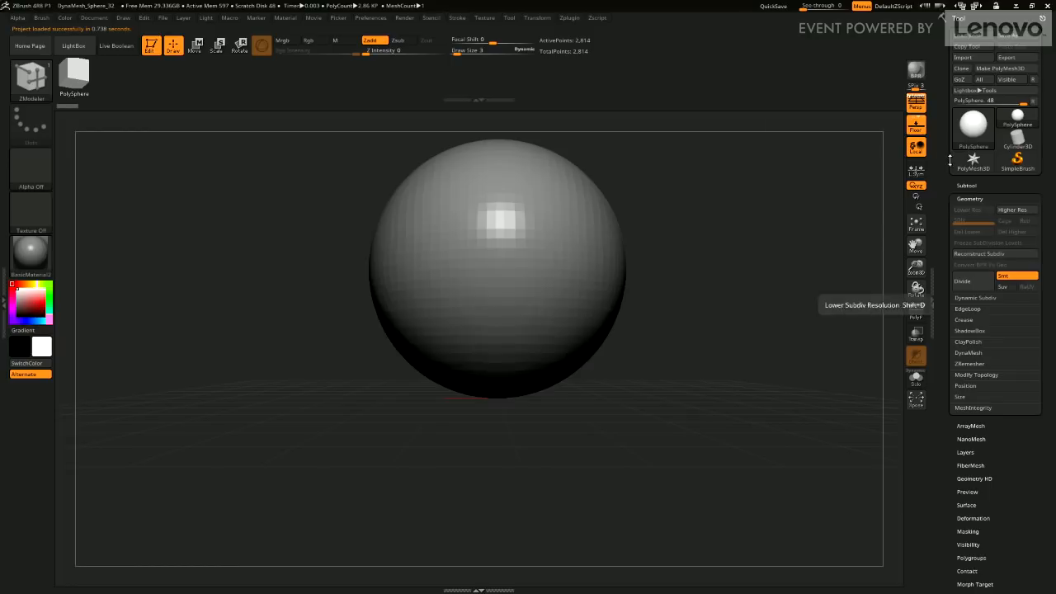
click(918, 104)
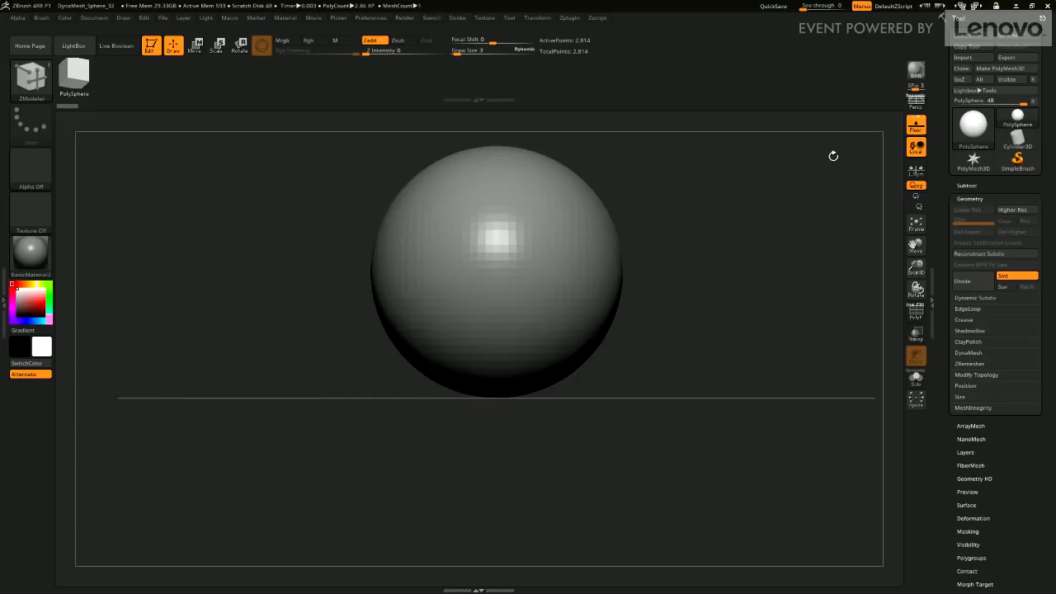
Store the current interface setup as the startup configuration.
click(378, 20)
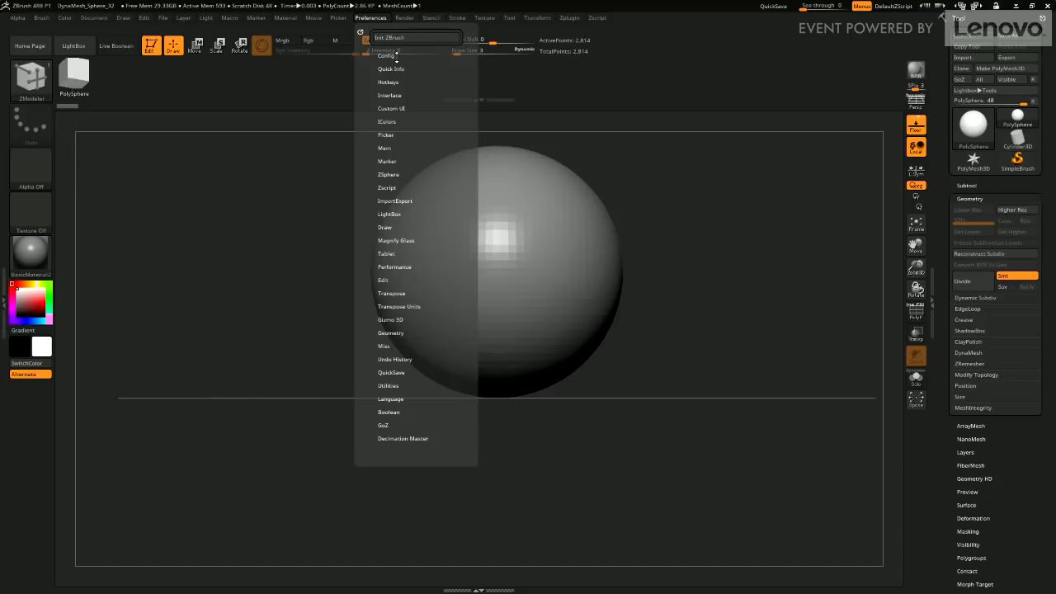
click(394, 57)
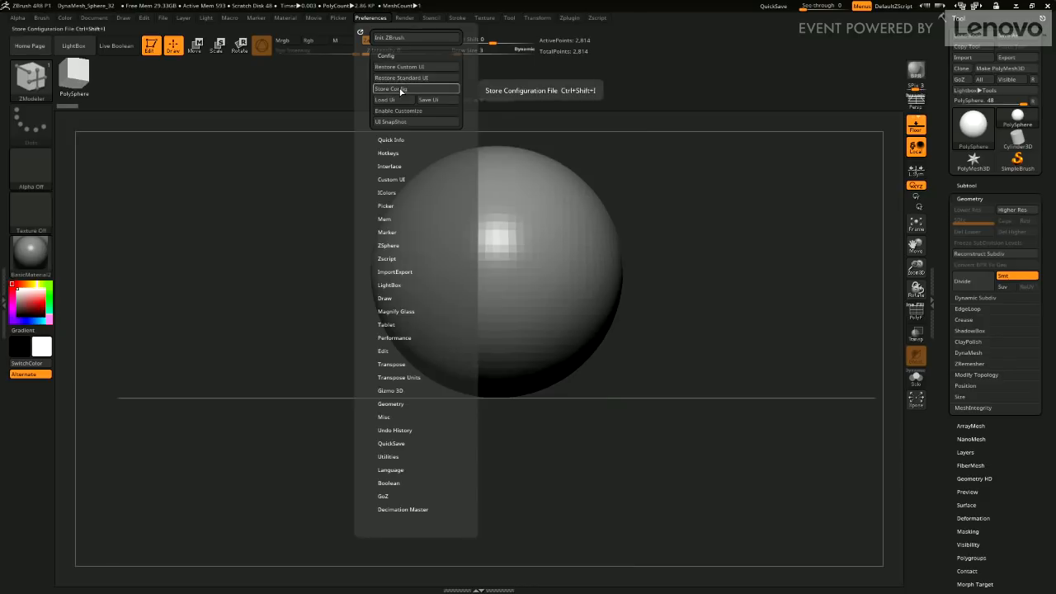
click(403, 90)
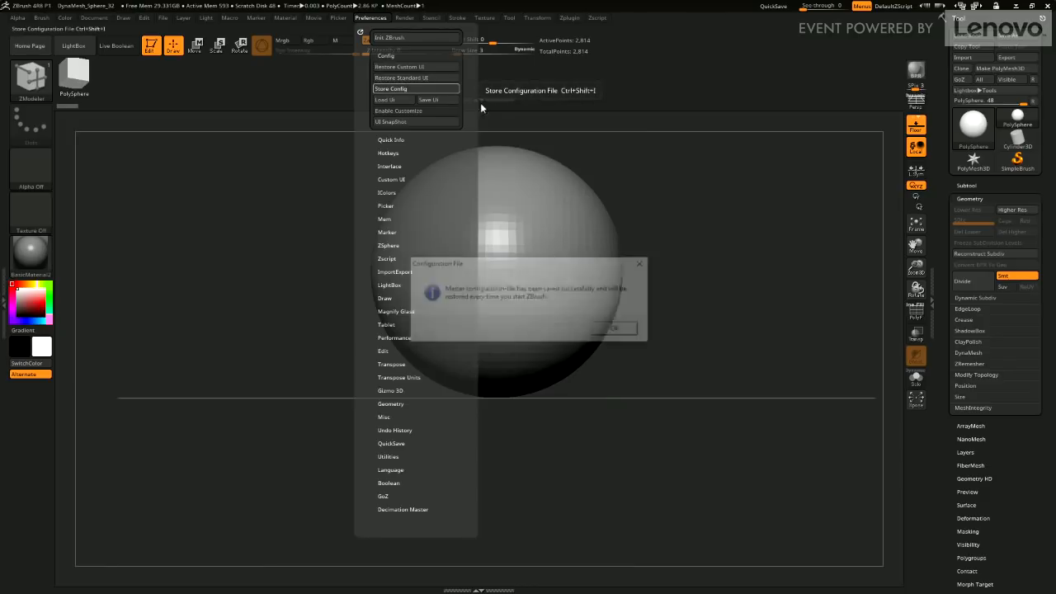
click(619, 329)
Select the Inflat brush, set the draw size to 204, and raise two mirrored bulges on the sphere's front.
drag(916, 268, 736, 345)
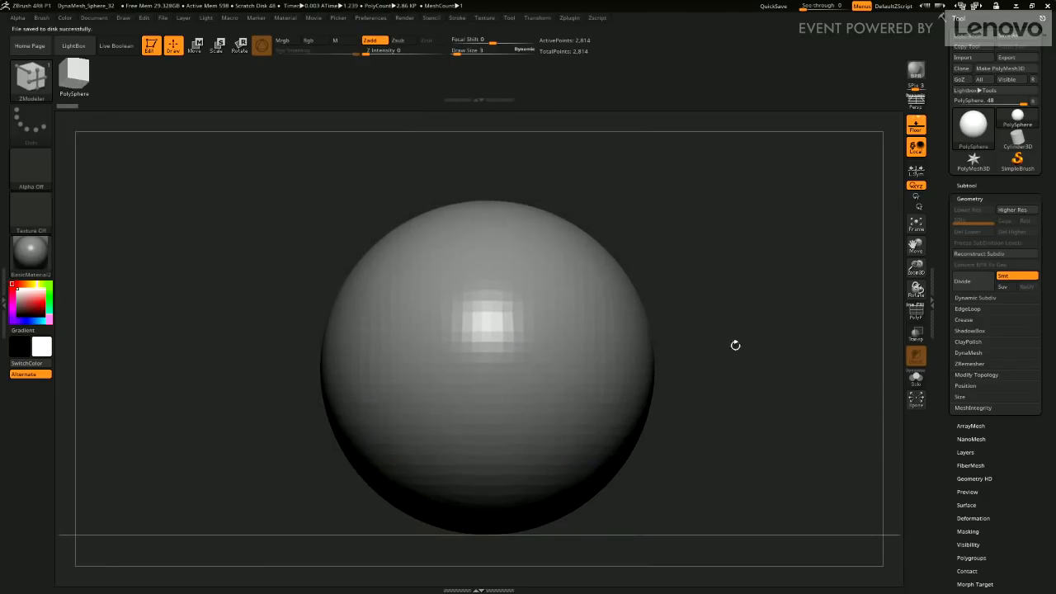
click(32, 80)
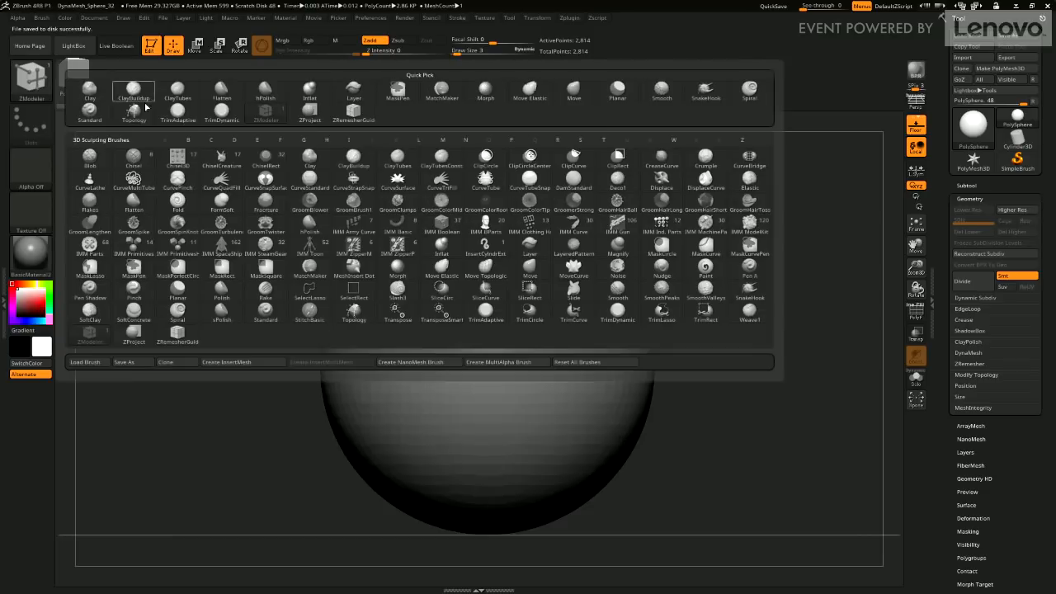
click(312, 92)
drag(479, 53, 489, 53)
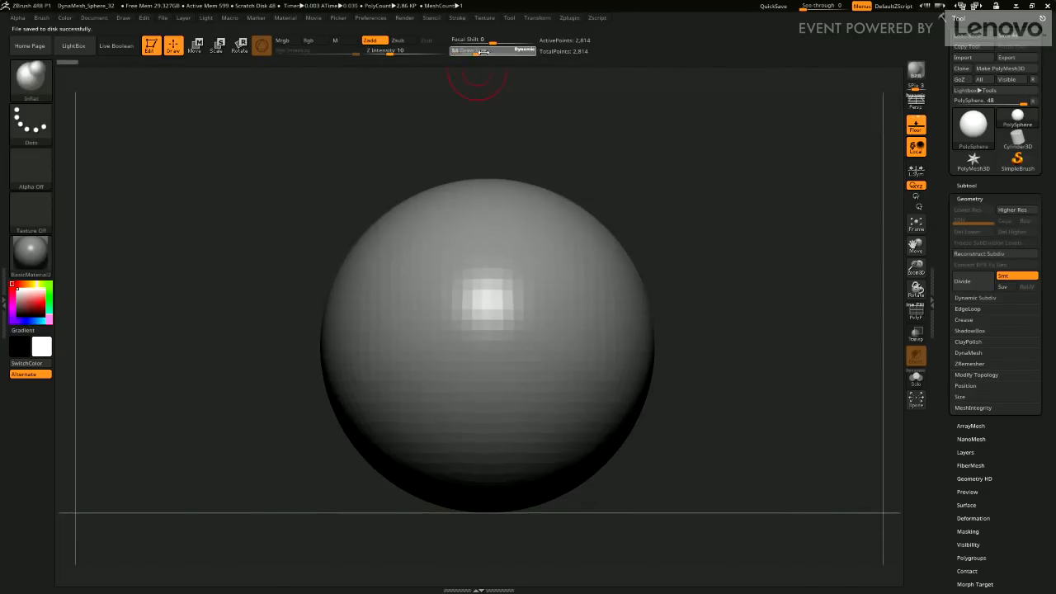
mouse_move(573, 249)
mouse_down()
mouse_move(581, 342)
mouse_move(587, 272)
mouse_move(555, 277)
mouse_move(585, 347)
mouse_up()
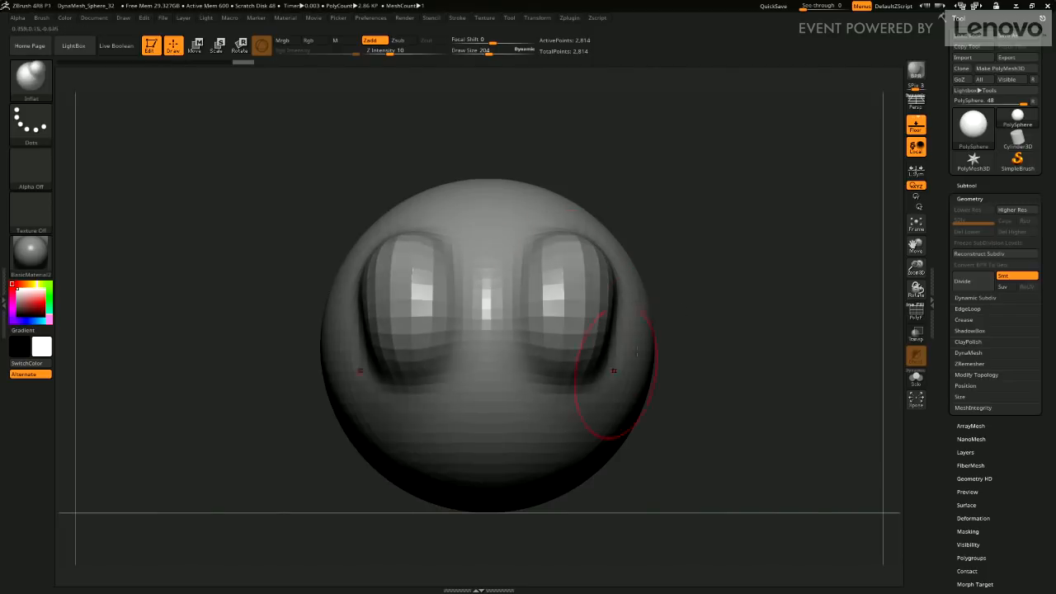
alt+drag(684, 283, 596, 274)
mouse_move(588, 334)
mouse_down()
mouse_move(605, 302)
mouse_move(606, 252)
mouse_up()
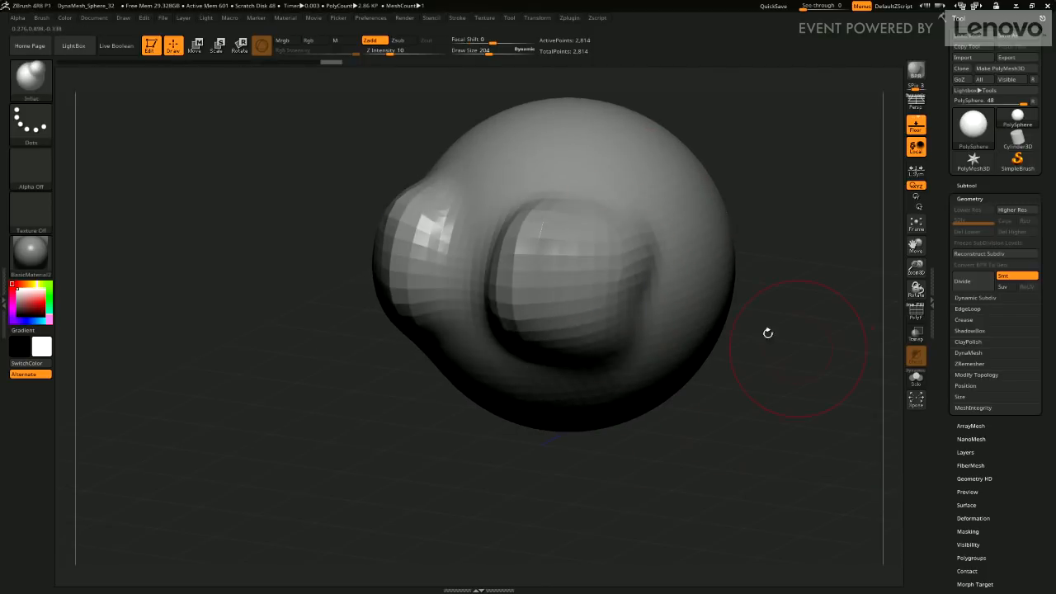
Set the DynaMesh resolution to 256 and remesh the bulged sphere.
click(978, 353)
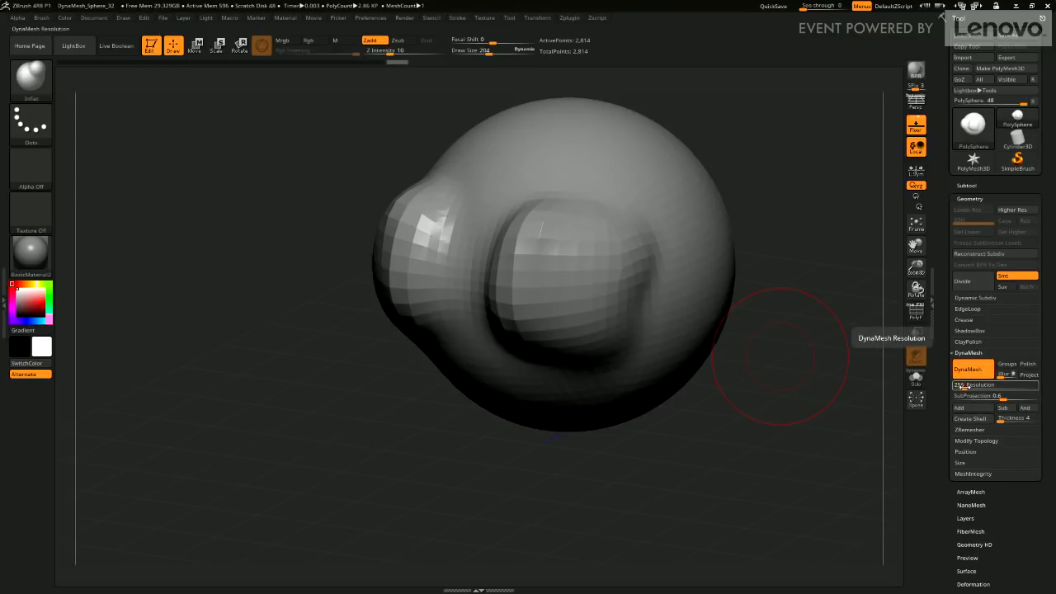
key(Return)
ctrl+drag(758, 439, 776, 471)
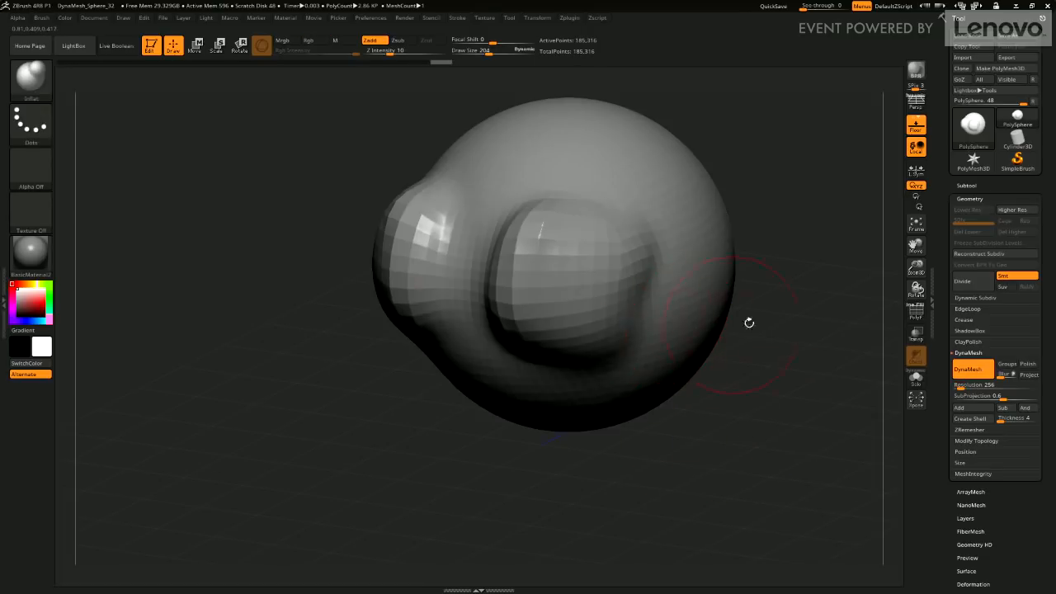
Enlarge the mirrored bulges with Inflat strokes and swell the upper surface until creases form where they meet.
mouse_move(750, 323)
mouse_down()
mouse_move(724, 297)
mouse_move(732, 261)
mouse_up()
mouse_move(640, 284)
mouse_down()
mouse_move(647, 300)
mouse_move(623, 307)
mouse_move(618, 327)
mouse_up()
mouse_move(747, 313)
mouse_down()
mouse_move(737, 336)
mouse_move(717, 266)
mouse_up()
mouse_move(633, 309)
mouse_down()
mouse_move(620, 316)
mouse_move(606, 283)
mouse_up()
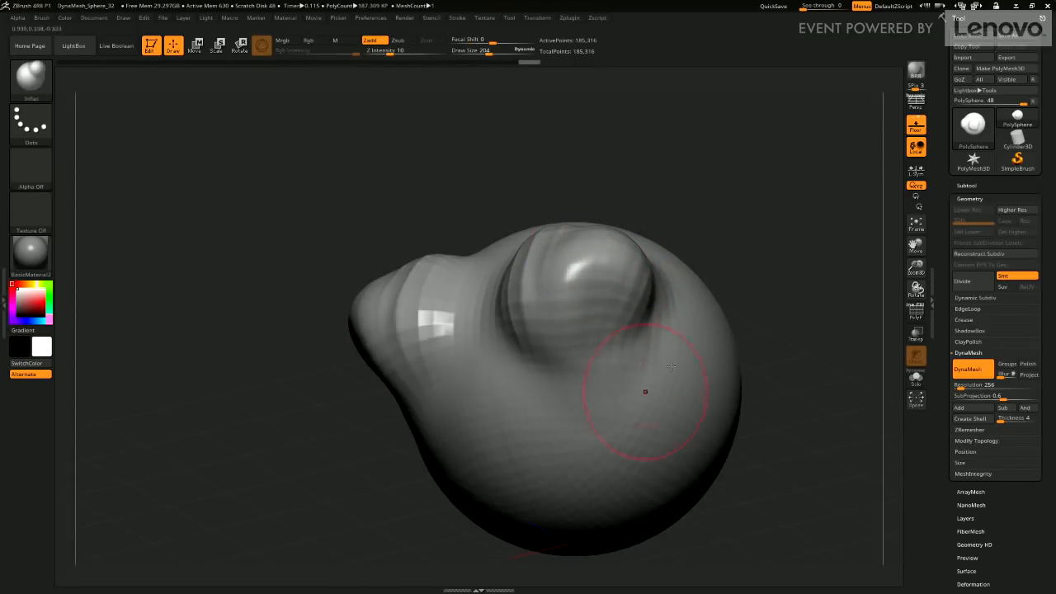
mouse_move(739, 194)
mouse_down()
mouse_move(731, 314)
mouse_move(704, 357)
mouse_up()
mouse_move(570, 267)
mouse_down()
mouse_move(600, 221)
mouse_move(640, 205)
mouse_move(547, 262)
mouse_move(570, 243)
mouse_up()
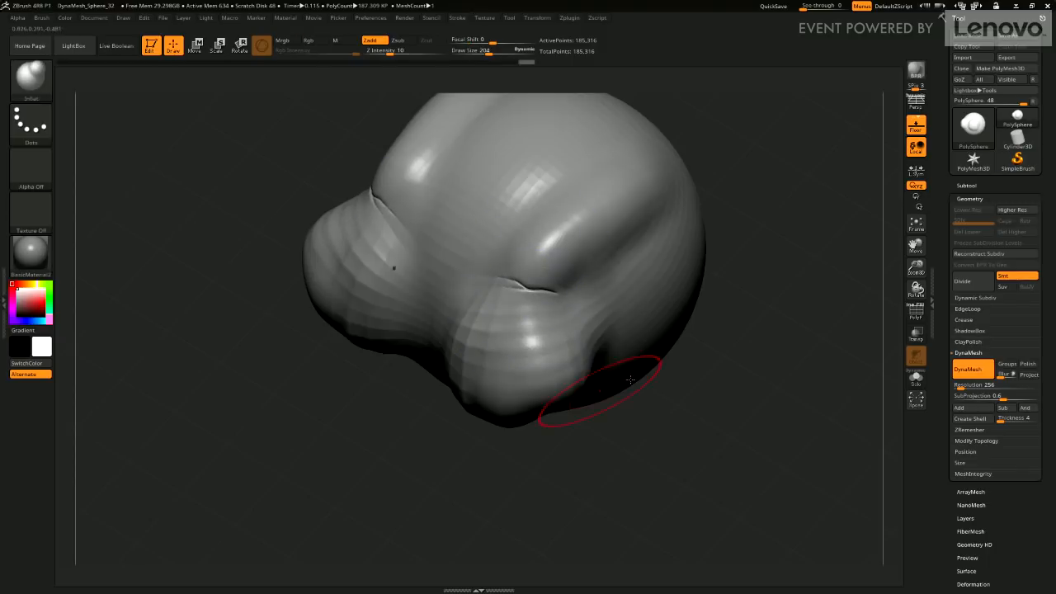
drag(630, 379, 660, 365)
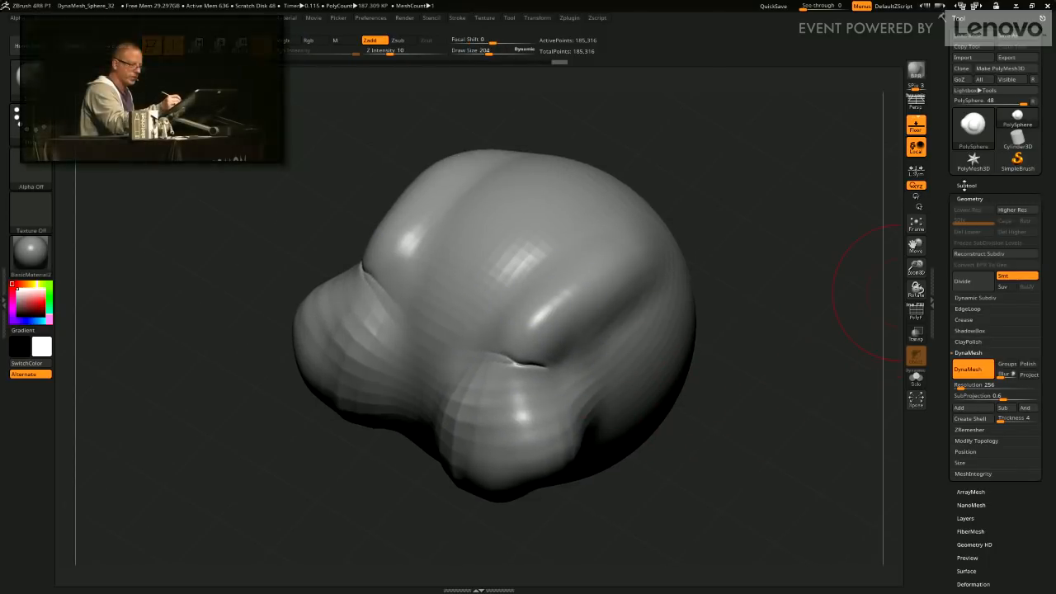
Apply ClayPolish to the bulged form and check the result around its creases.
click(969, 341)
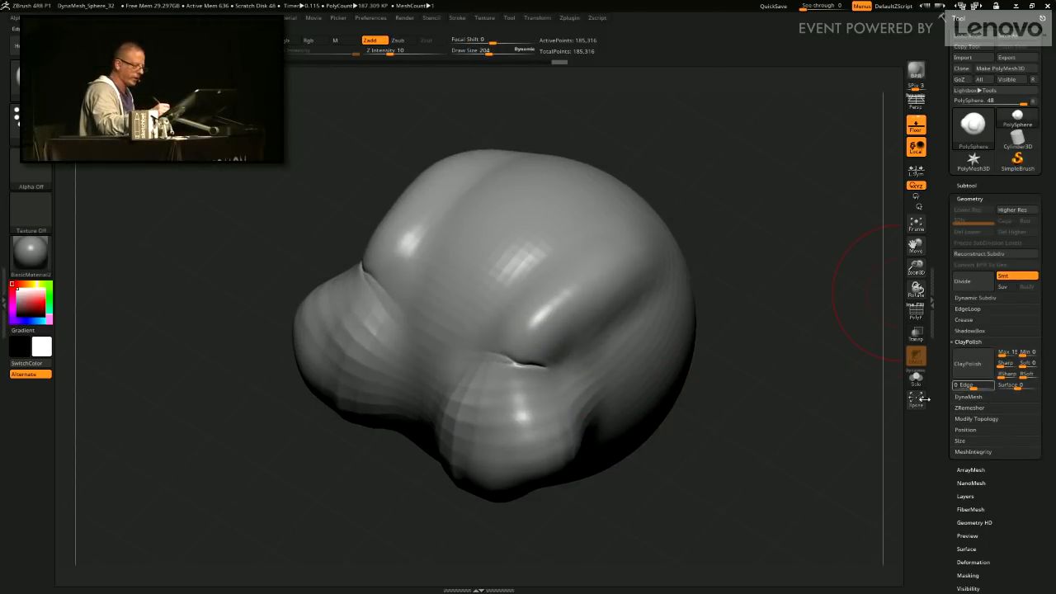
alt+drag(861, 419, 904, 382)
click(968, 369)
mouse_move(748, 462)
mouse_down()
mouse_move(754, 404)
mouse_move(779, 379)
mouse_move(793, 399)
mouse_up()
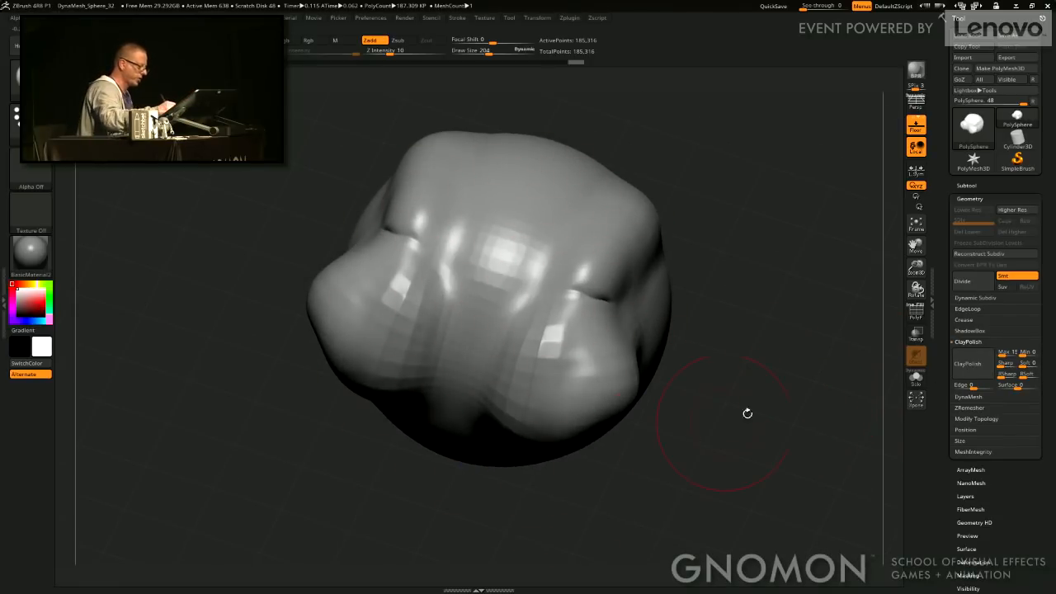
drag(745, 415, 772, 334)
mouse_move(727, 371)
mouse_down()
mouse_move(760, 335)
mouse_move(771, 358)
mouse_up()
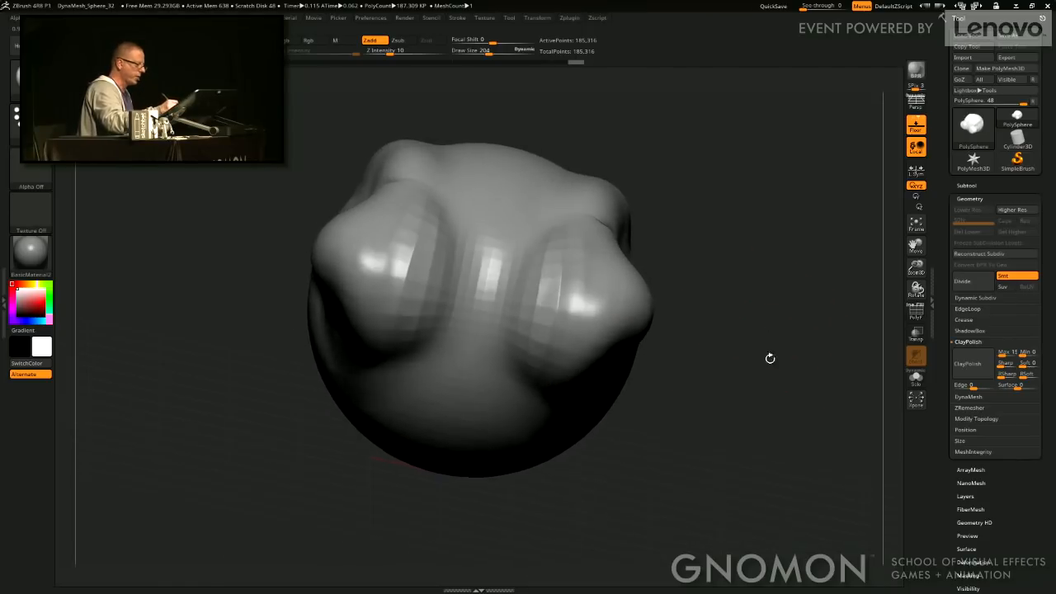
Try the Flat Color material on the form and switch back to BasicMaterial2.
click(29, 254)
click(95, 440)
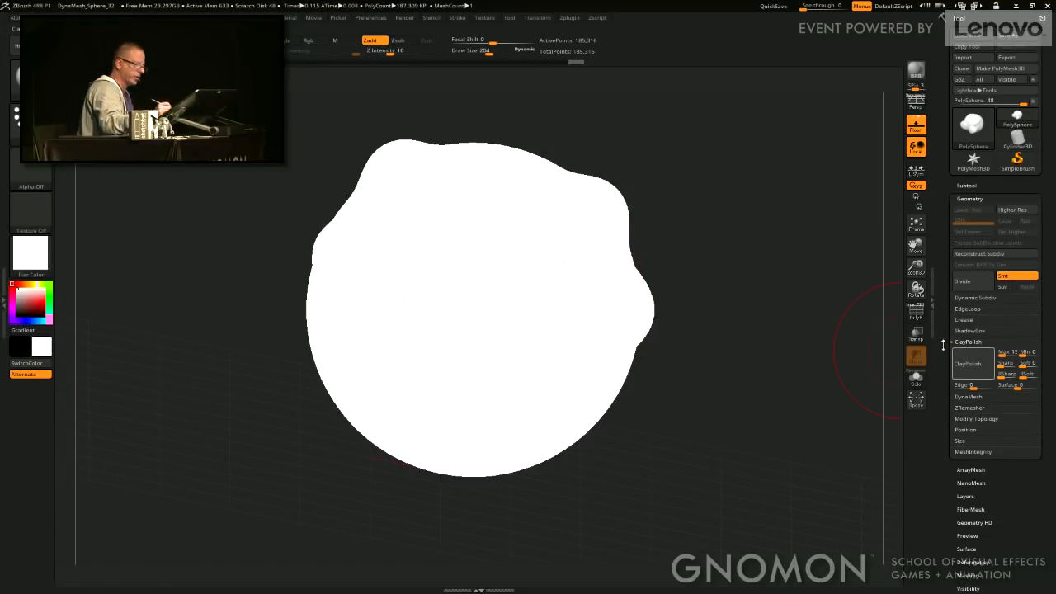
click(29, 256)
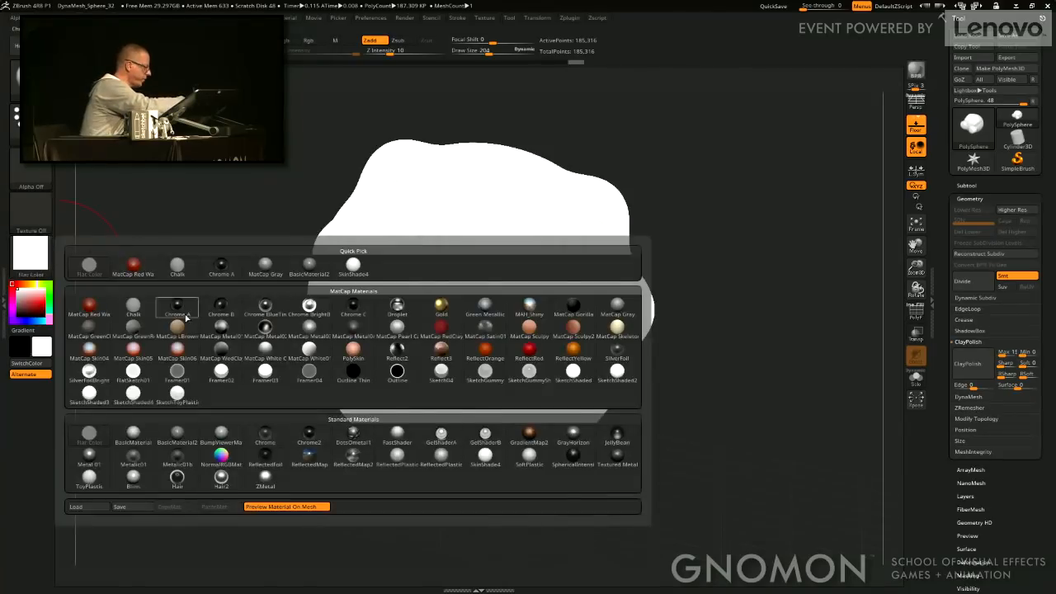
click(164, 437)
Invert the mask on the polished form, examine the masked areas, and invert it back.
ctrl+click(613, 446)
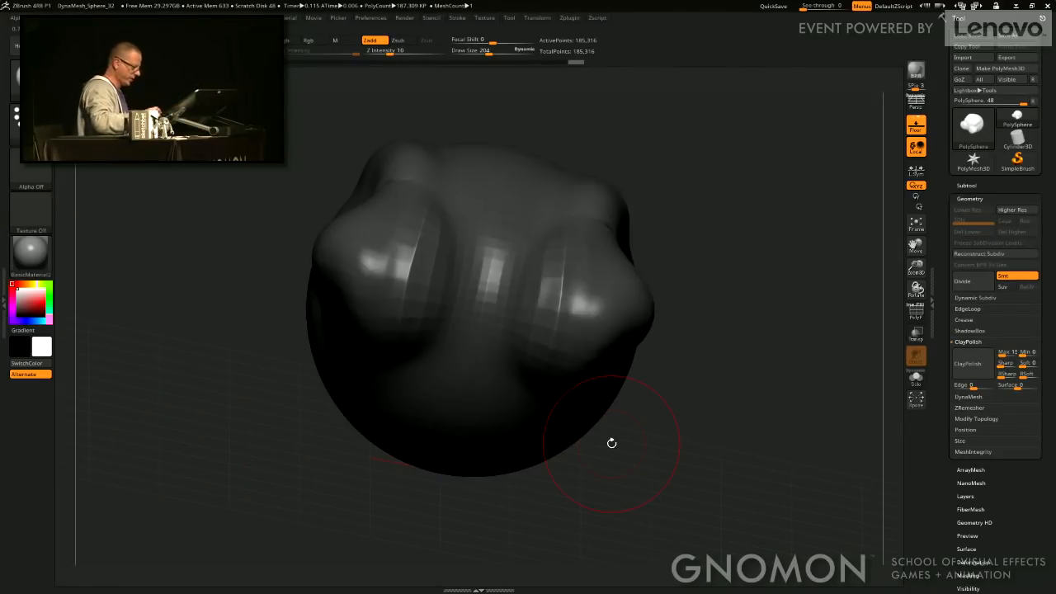
drag(761, 472, 791, 478)
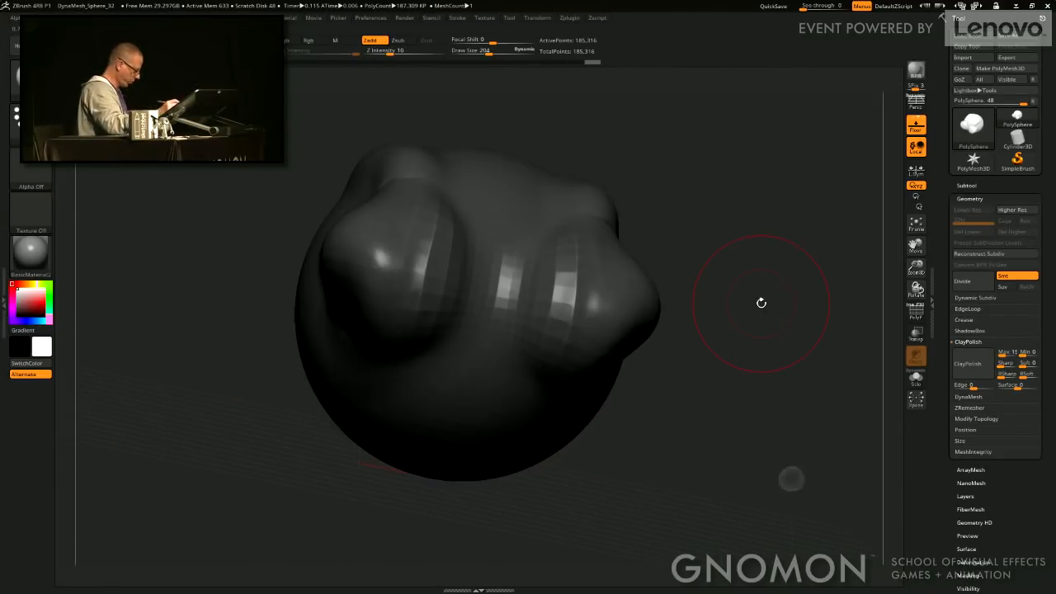
ctrl+click(710, 298)
Brush mirrored Inflat strokes across the masked form's front, between the bulges, and over the top to raise a grid-like surface pattern.
drag(565, 240, 550, 388)
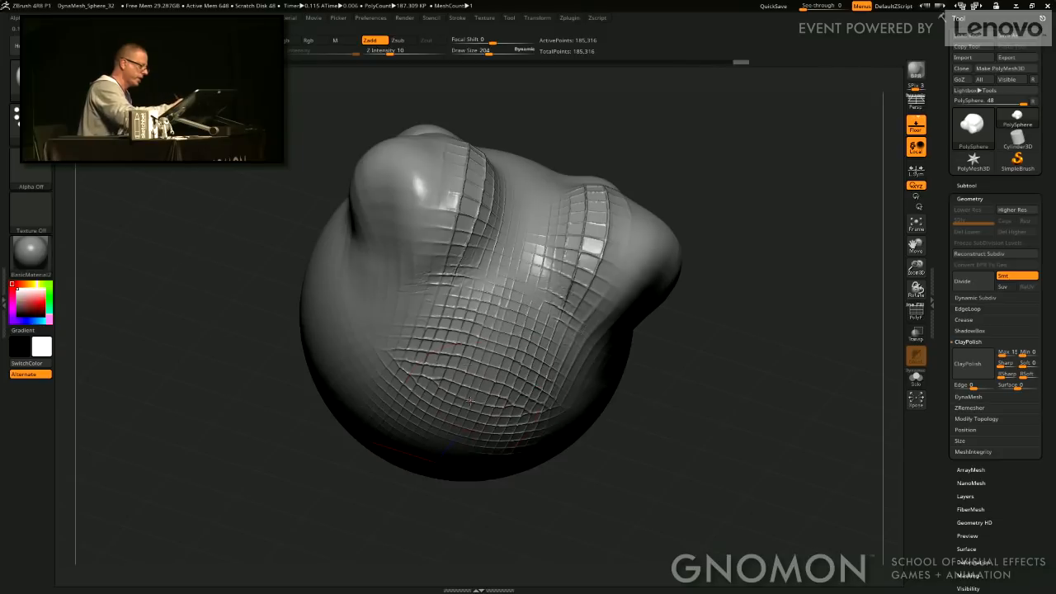
alt+drag(702, 78, 620, 375)
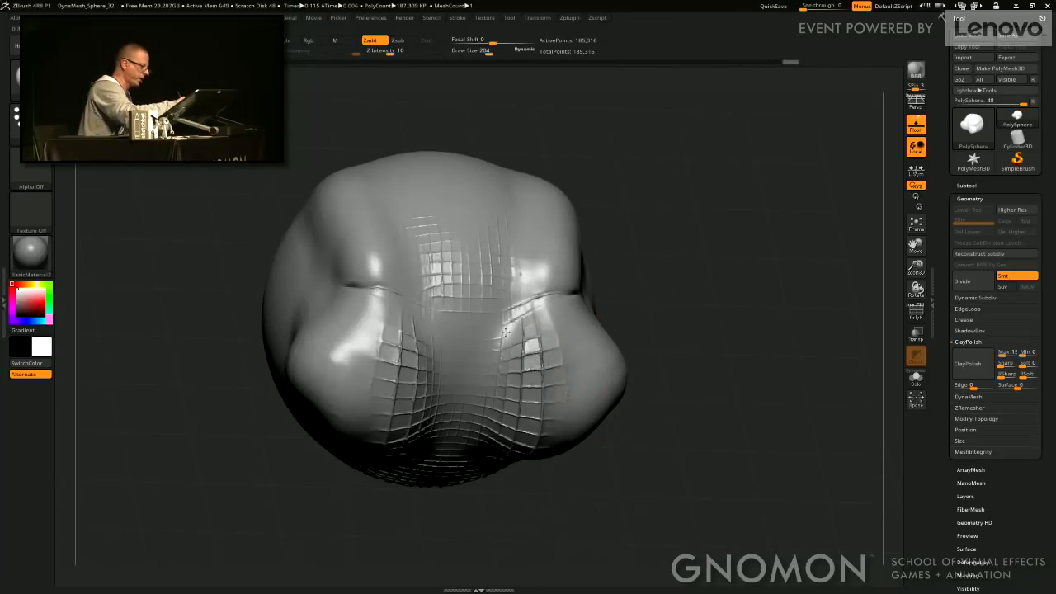
mouse_move(493, 329)
mouse_down()
mouse_move(597, 316)
mouse_move(506, 318)
mouse_move(481, 299)
mouse_up()
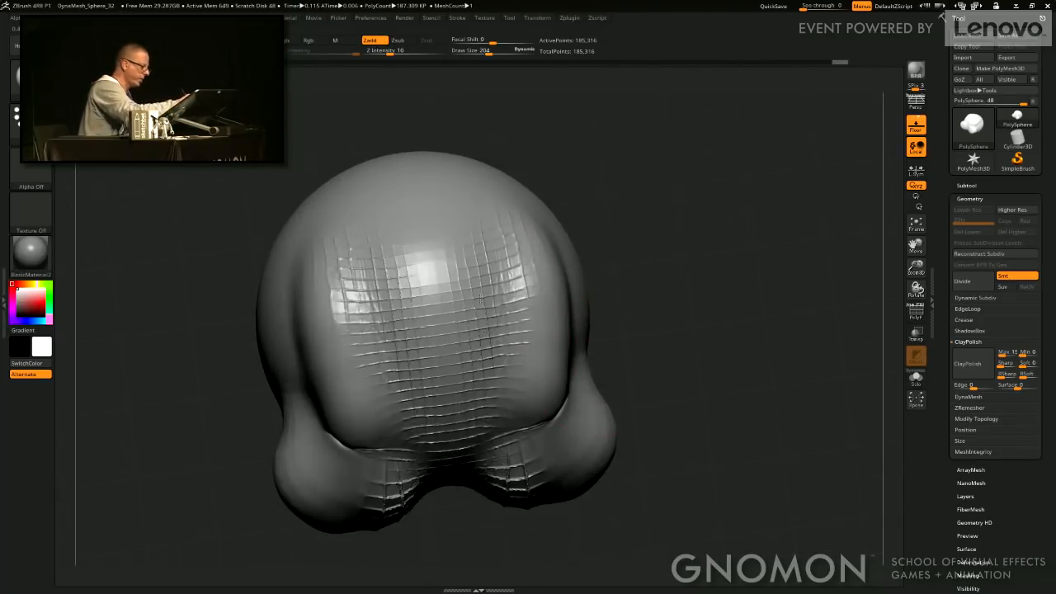
Add mirrored Inflat strokes along the form's sides and over the bulge tips, smoothing parts of the grid pattern.
mouse_move(495, 212)
mouse_down()
mouse_move(604, 246)
mouse_move(578, 269)
mouse_move(632, 363)
mouse_move(578, 378)
mouse_up()
shift+drag(618, 210, 587, 340)
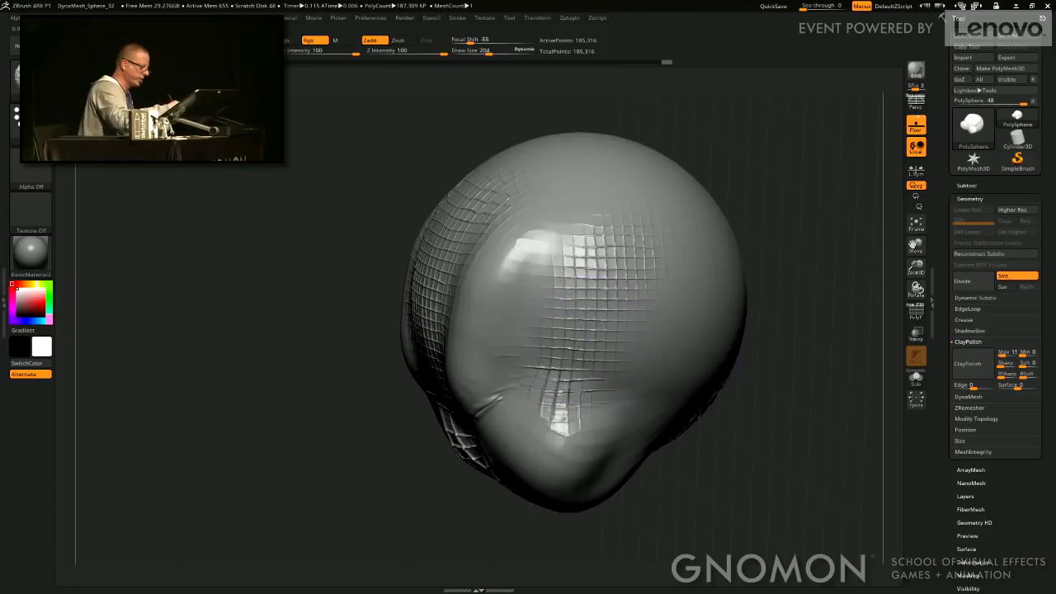
mouse_move(752, 415)
alt+mouse_down()
mouse_move(685, 401)
mouse_move(631, 330)
alt+mouse_up()
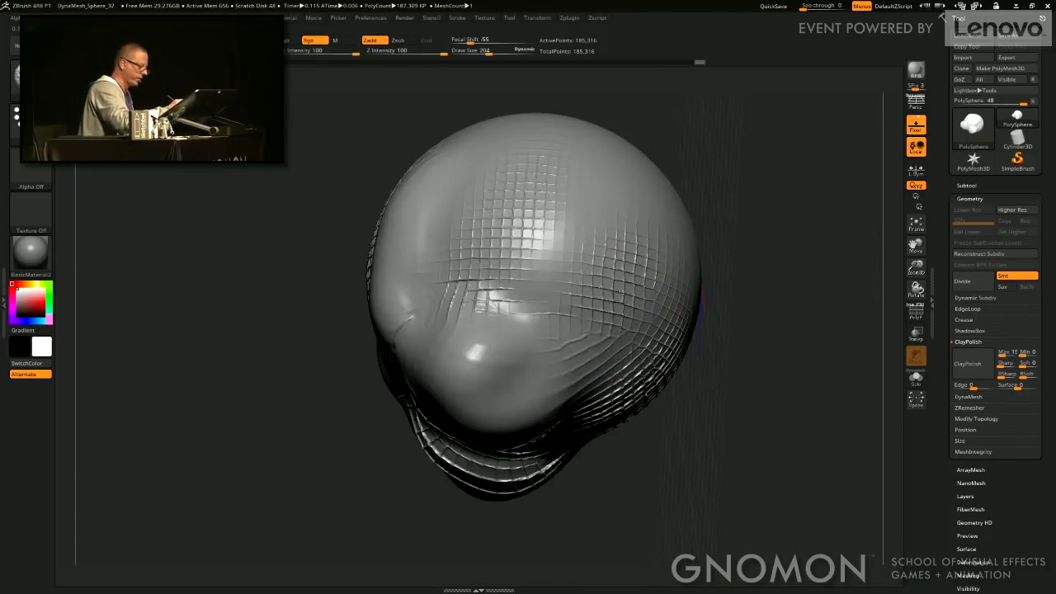
drag(685, 417, 669, 289)
shift+drag(551, 325, 571, 331)
mouse_move(665, 396)
mouse_down()
mouse_move(631, 236)
mouse_move(601, 343)
mouse_up()
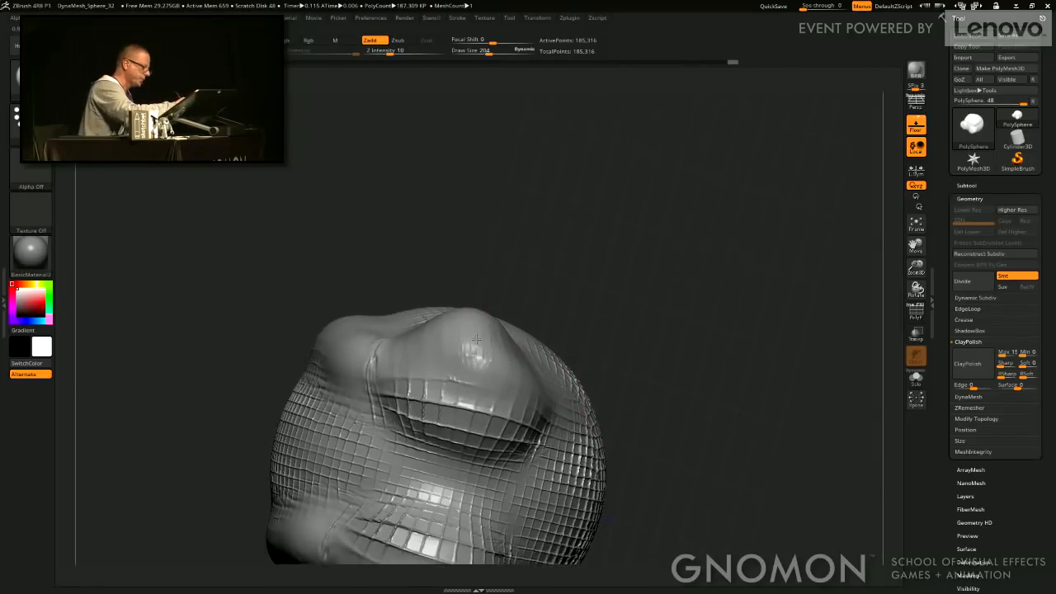
mouse_move(469, 358)
mouse_down()
mouse_move(615, 165)
mouse_move(524, 339)
mouse_up()
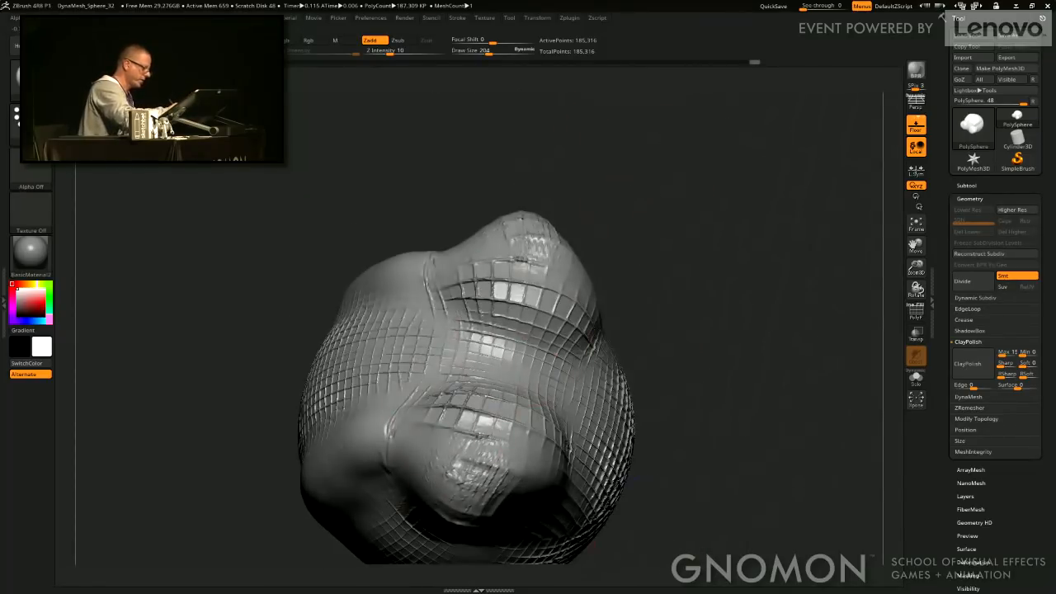
drag(716, 385, 679, 269)
drag(699, 394, 531, 377)
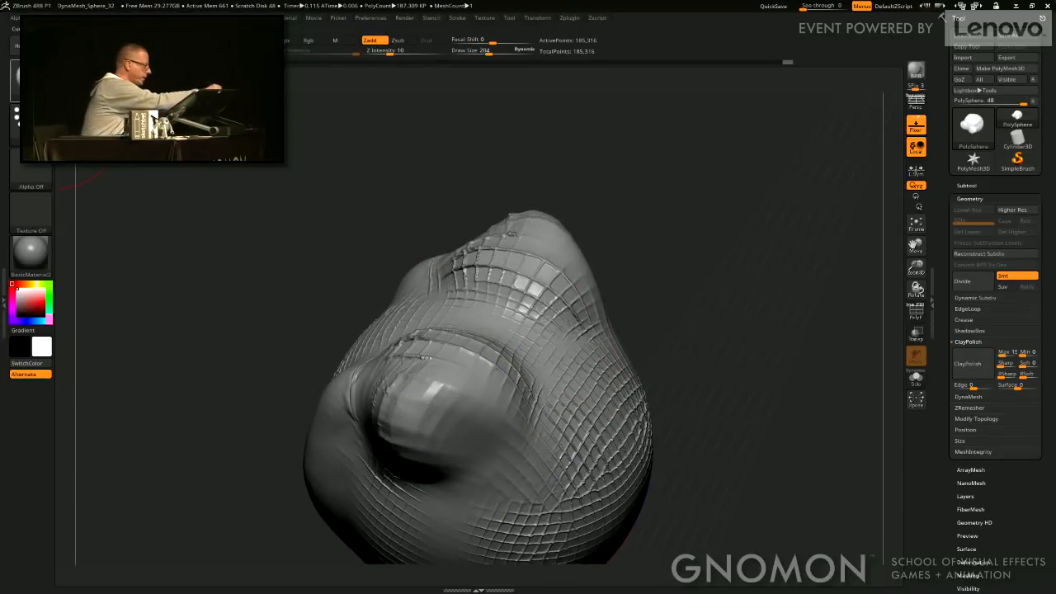
Choose the DamStandard brush and carve mirrored creases from the bulge tips down the form, smoothing around them.
key(b)
key(d)
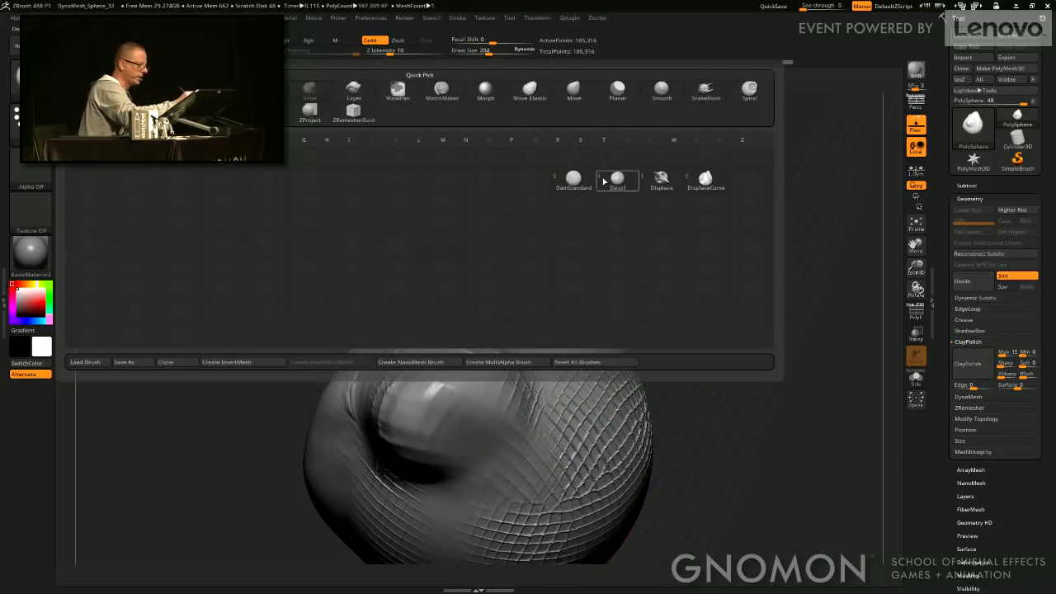
key(s)
mouse_move(535, 141)
mouse_down()
mouse_move(479, 247)
mouse_move(401, 341)
mouse_up()
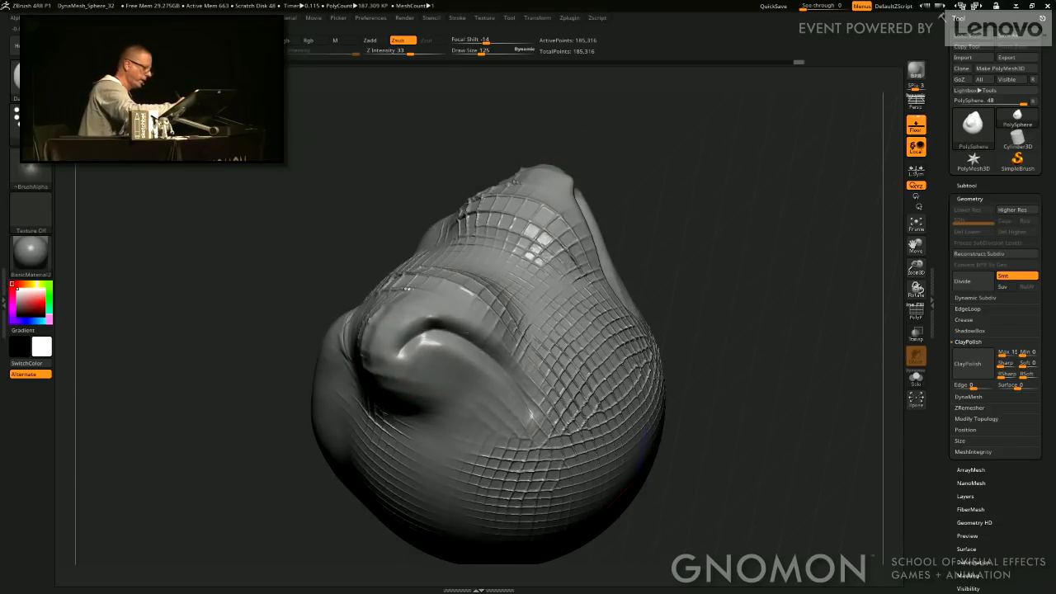
drag(501, 351, 534, 409)
mouse_move(412, 318)
mouse_down()
mouse_move(446, 321)
mouse_move(527, 417)
mouse_up()
mouse_move(456, 326)
mouse_down()
mouse_move(537, 433)
mouse_move(540, 464)
mouse_move(576, 497)
mouse_move(613, 490)
mouse_up()
drag(701, 500, 636, 401)
shift+drag(538, 386, 618, 429)
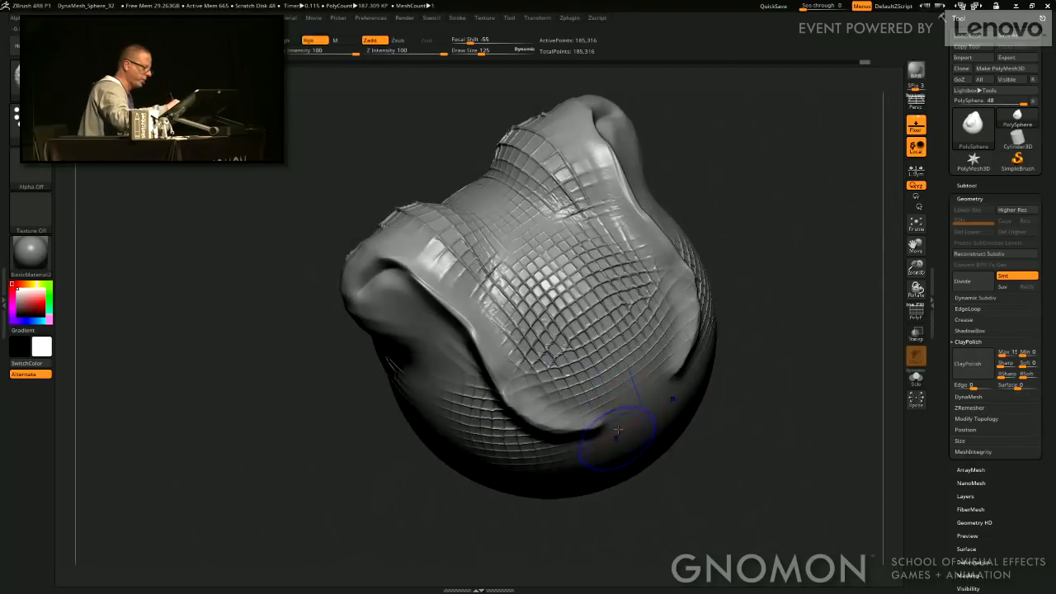
Carve long mirrored DamStandard creases down the sides from the bulges at draw size 88, and smooth the ridges between them.
mouse_move(720, 247)
mouse_down()
mouse_move(717, 309)
mouse_move(719, 273)
mouse_move(754, 231)
mouse_move(627, 169)
mouse_up()
drag(477, 82, 450, 439)
drag(466, 271, 441, 467)
mouse_move(659, 277)
mouse_down()
mouse_move(679, 234)
mouse_move(623, 224)
mouse_up()
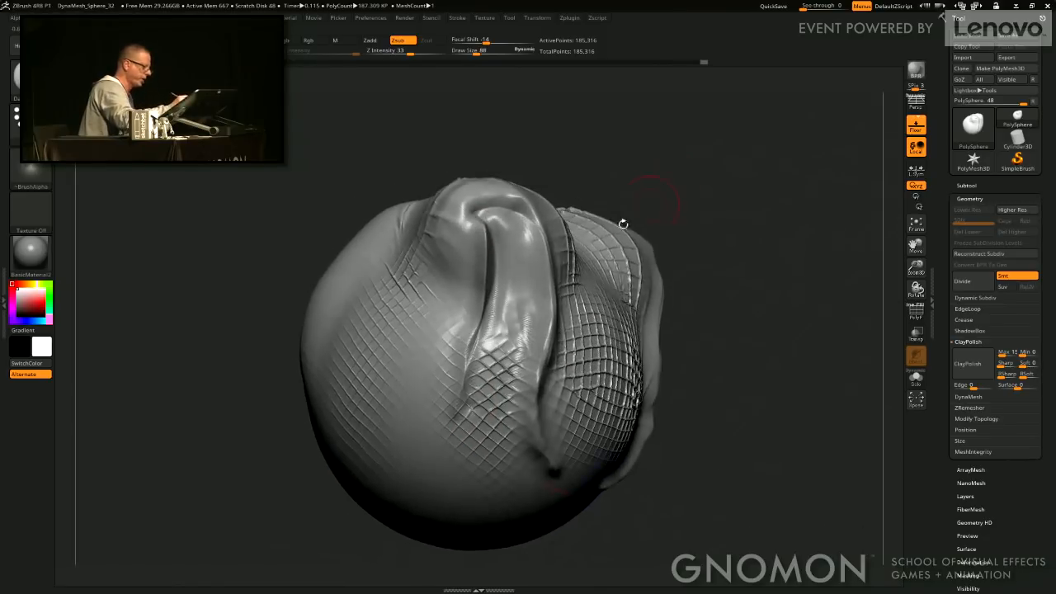
drag(510, 300, 484, 495)
shift+drag(497, 429, 500, 322)
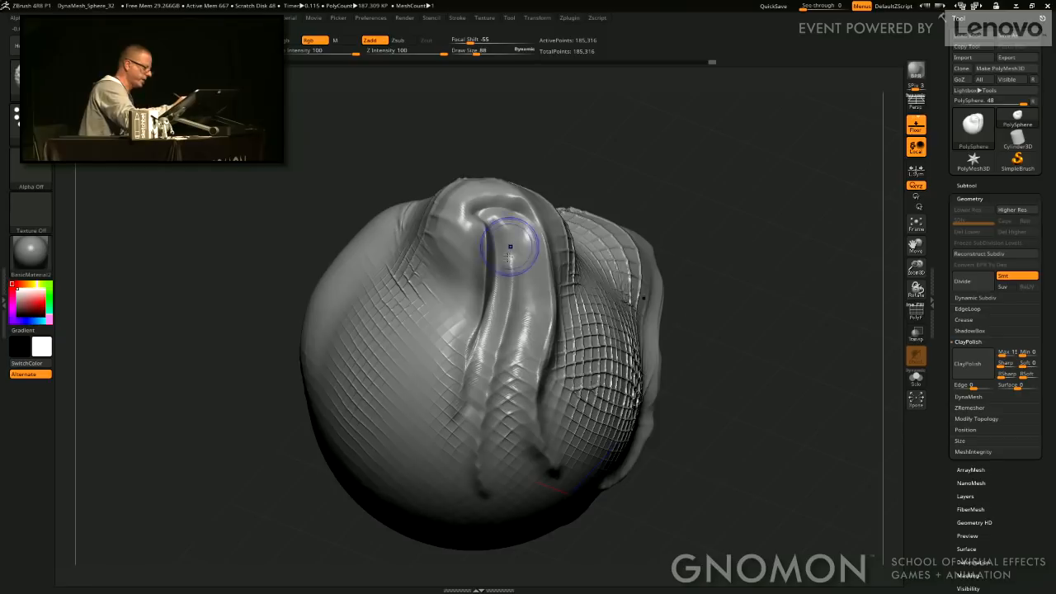
Open the DamStandard brush's Orientation settings, check its current alpha, and carve one plain groove on the form's side.
drag(647, 192, 411, 233)
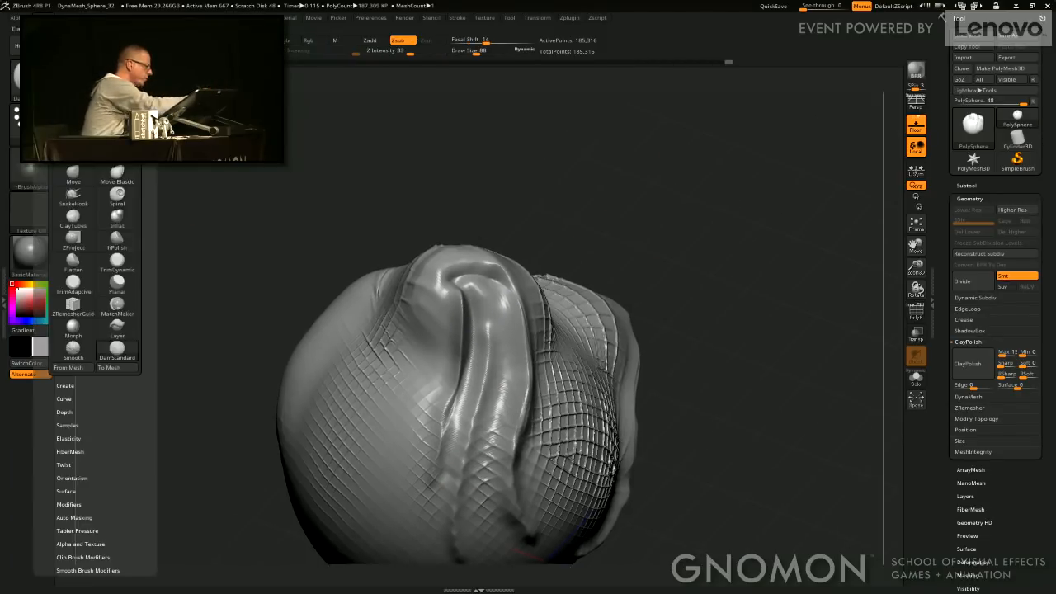
mouse_move(38, 18)
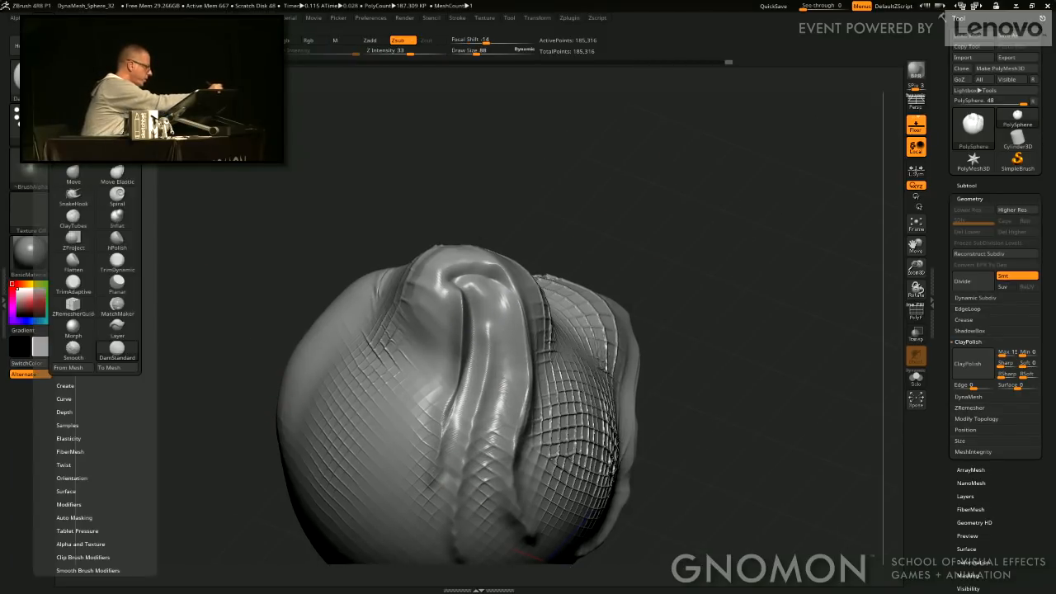
scroll(88, 410, down, 2)
click(71, 431)
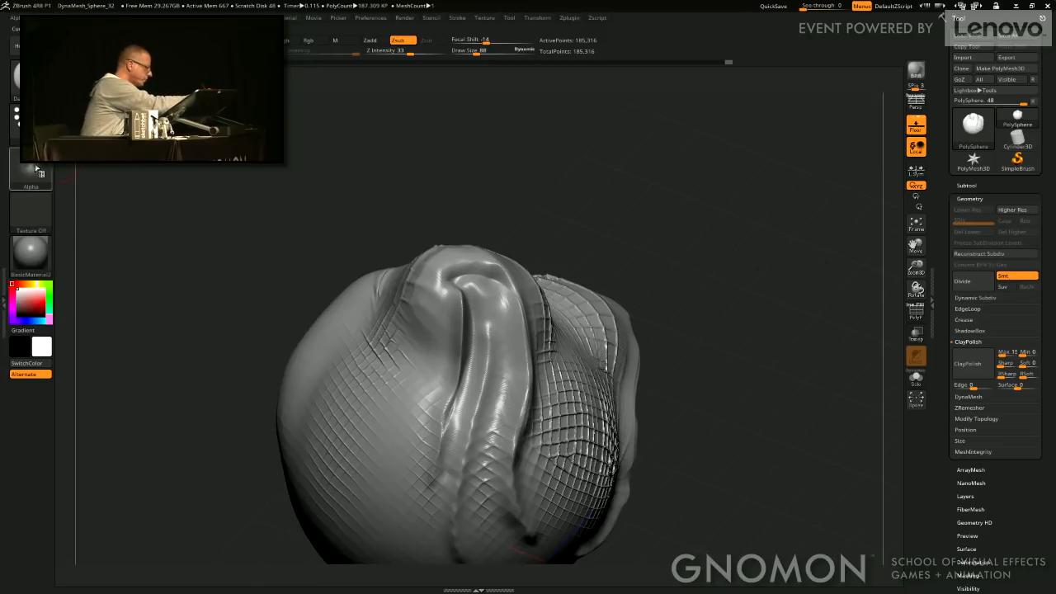
mouse_move(36, 170)
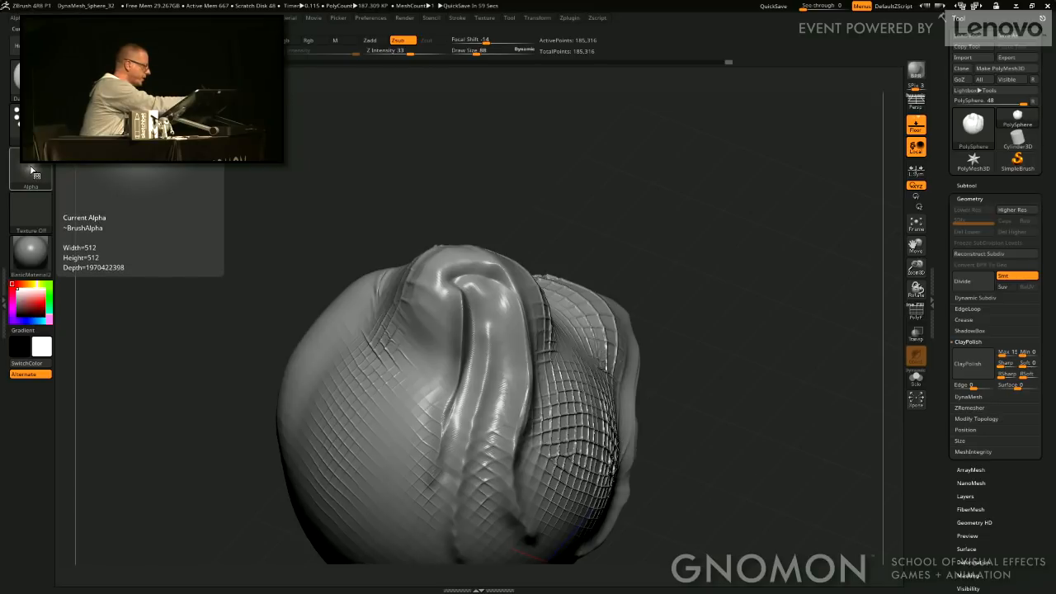
drag(391, 443, 406, 497)
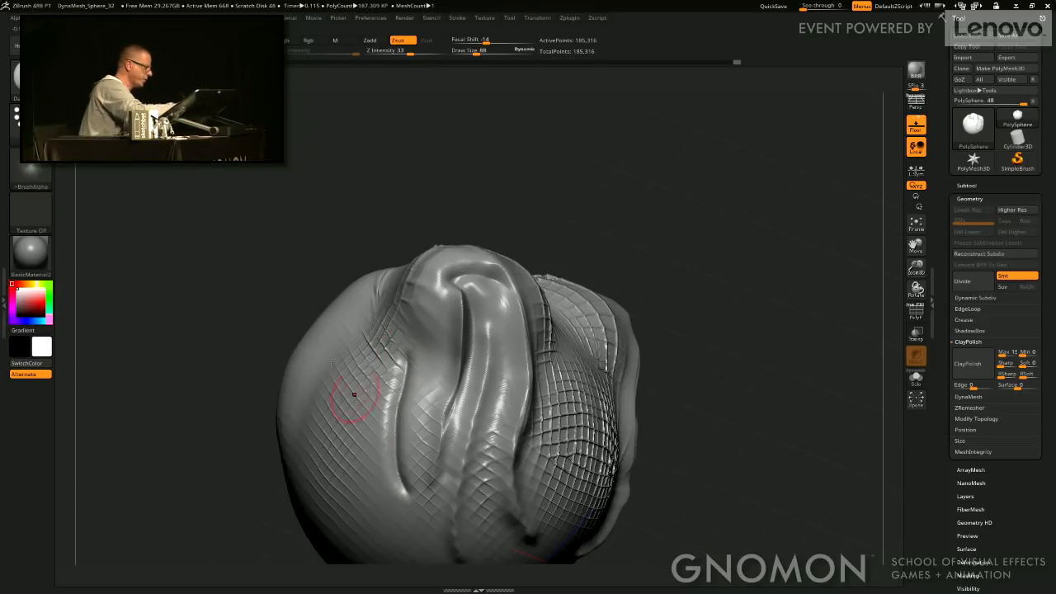
Set the brush's SpinCenter to -0.18248 and SpinRate to 0.65693, and carve another mirrored groove beside the plain one.
click(42, 17)
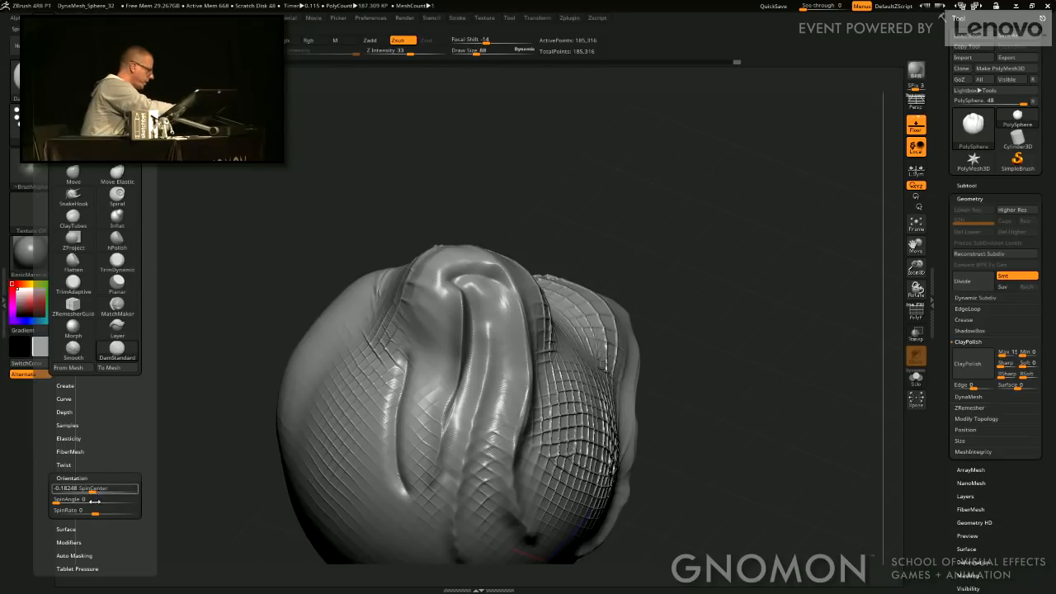
drag(93, 512, 99, 512)
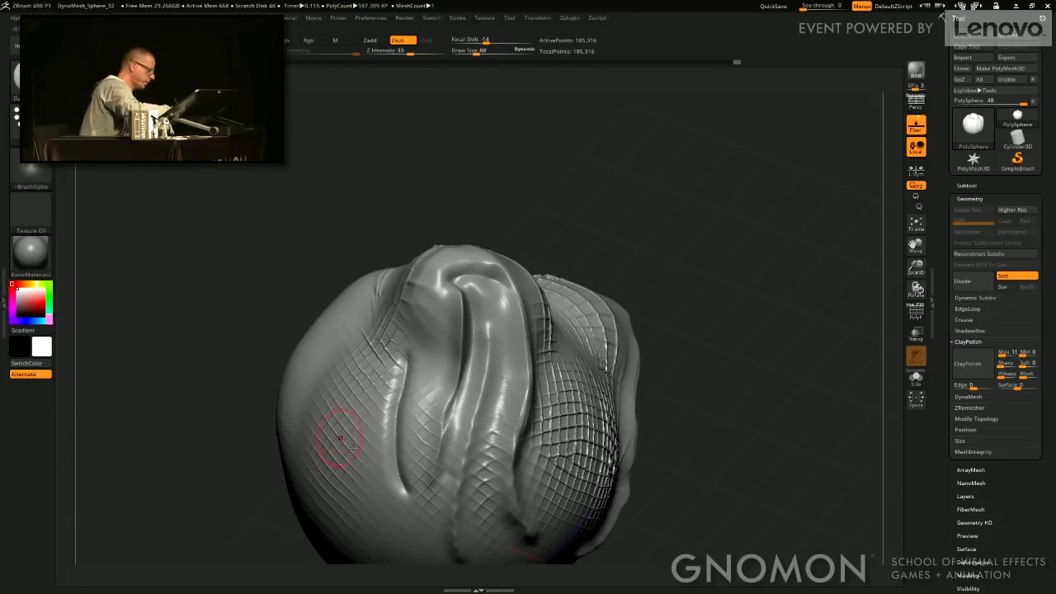
drag(364, 400, 371, 468)
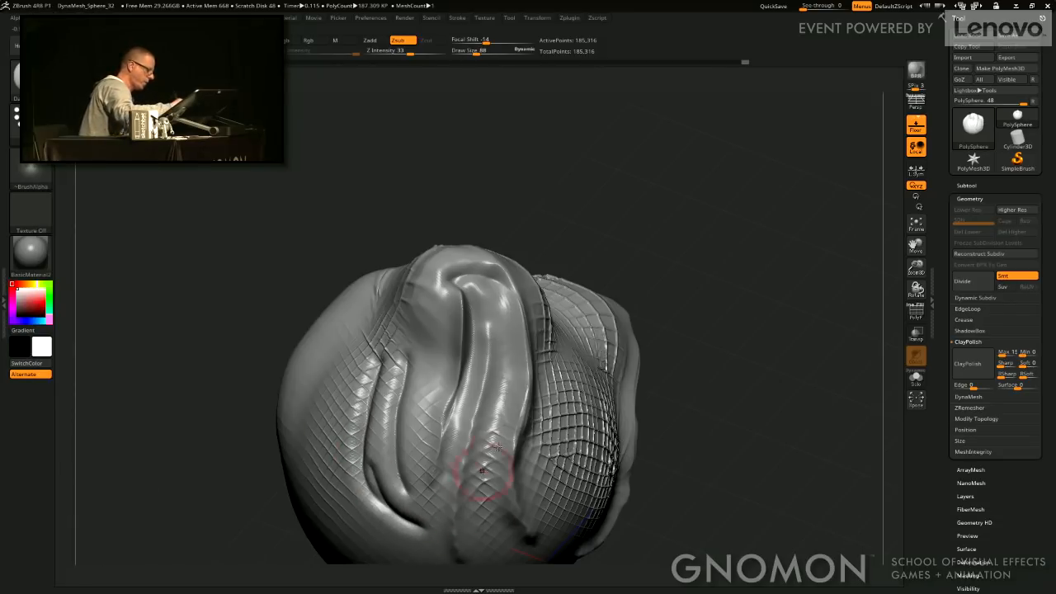
Set the brush's SpinRate to 1.9708 and carve several mirrored grooves down the middle of the form's side.
mouse_move(602, 278)
alt+mouse_down()
mouse_move(571, 167)
mouse_move(577, 172)
alt+mouse_up()
mouse_move(41, 17)
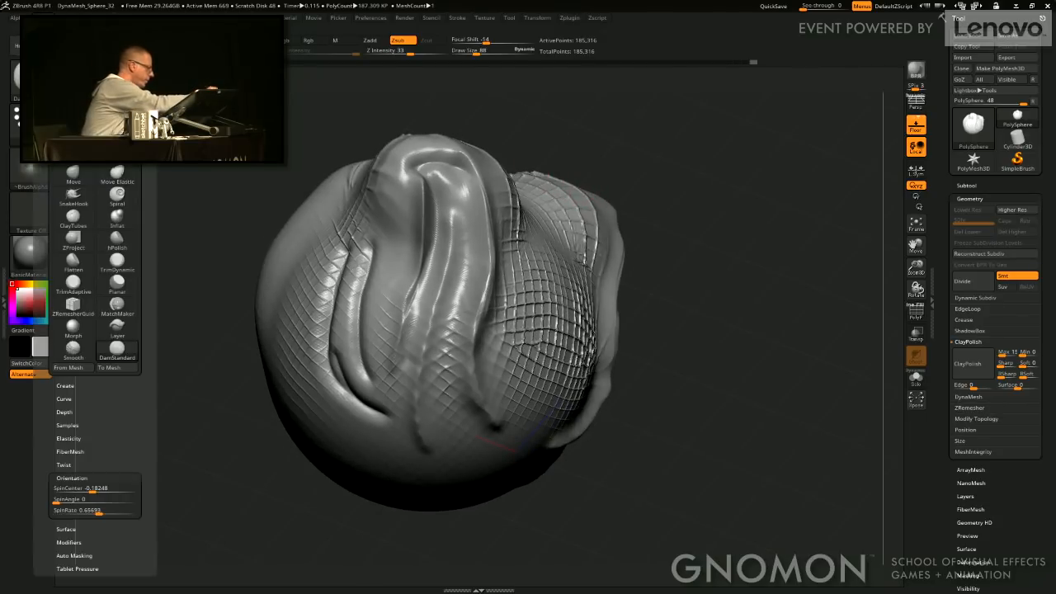
drag(99, 512, 103, 513)
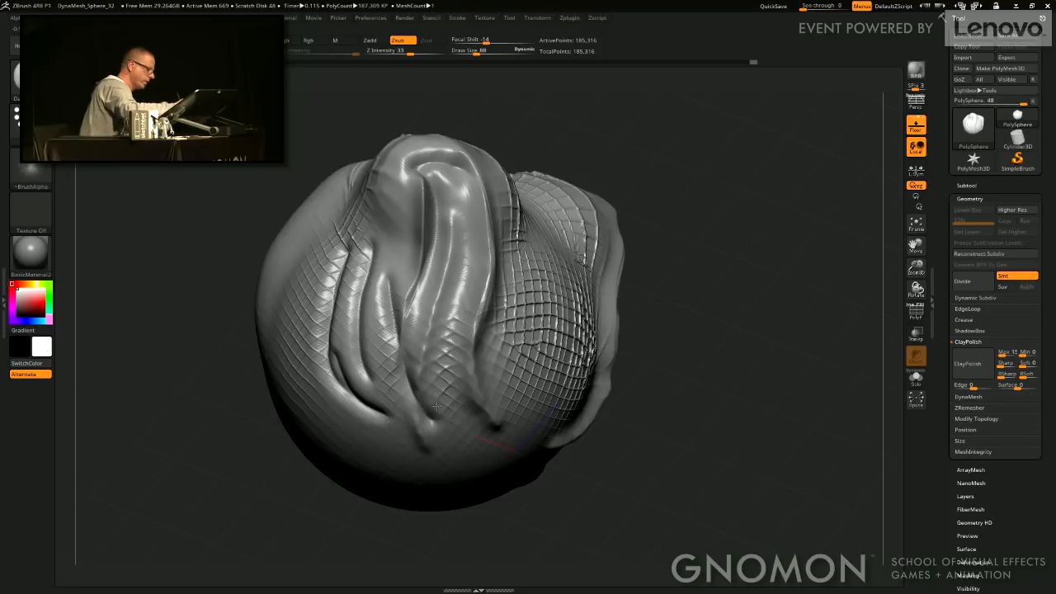
drag(449, 324, 459, 413)
drag(476, 208, 482, 405)
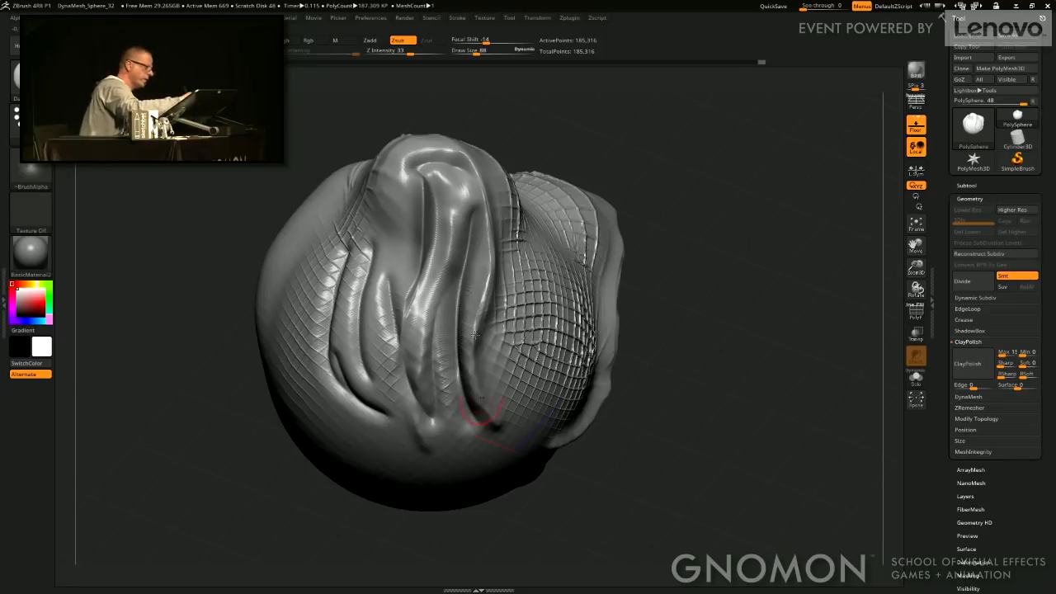
Turn off LazyMouse for the stroke and carve a groove along the side at the edge of the grid pattern.
click(457, 18)
click(492, 160)
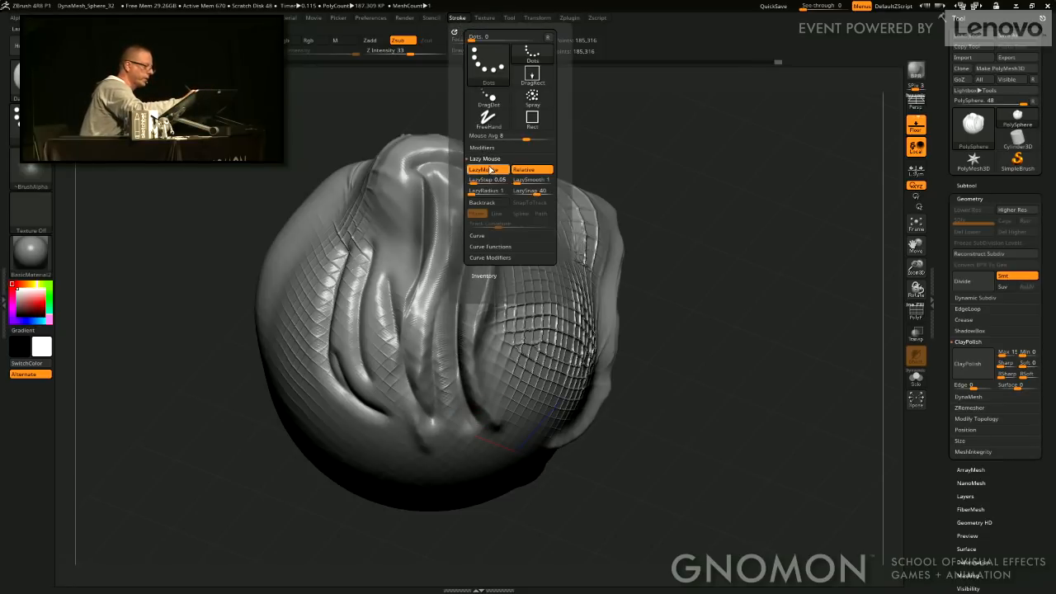
click(487, 170)
drag(495, 425, 513, 243)
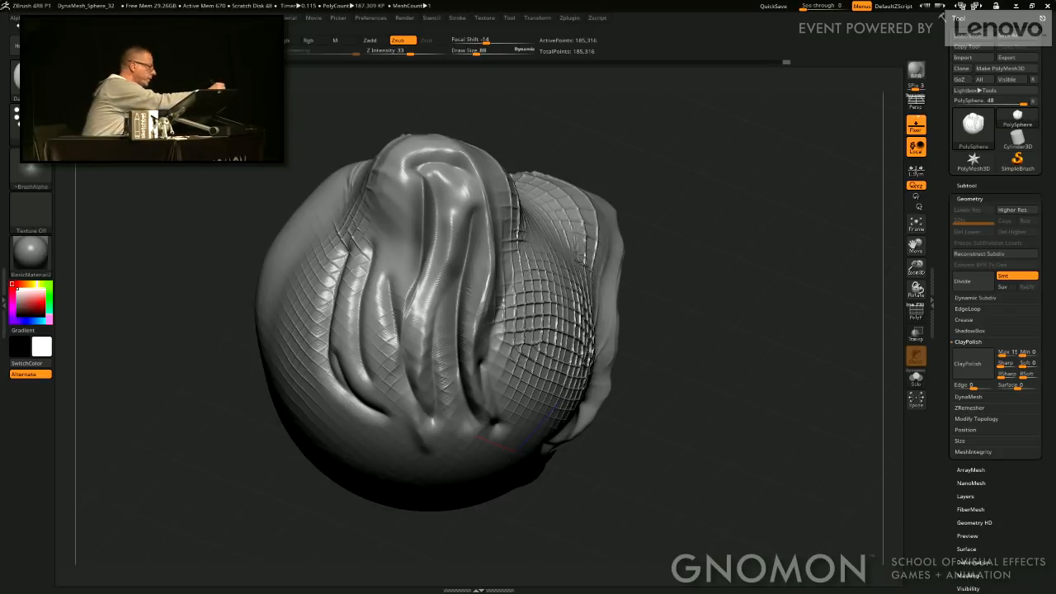
Set the brush's SpinCenter to 0.47445 and carve wavy strokes into the ridges on the form's side.
click(42, 18)
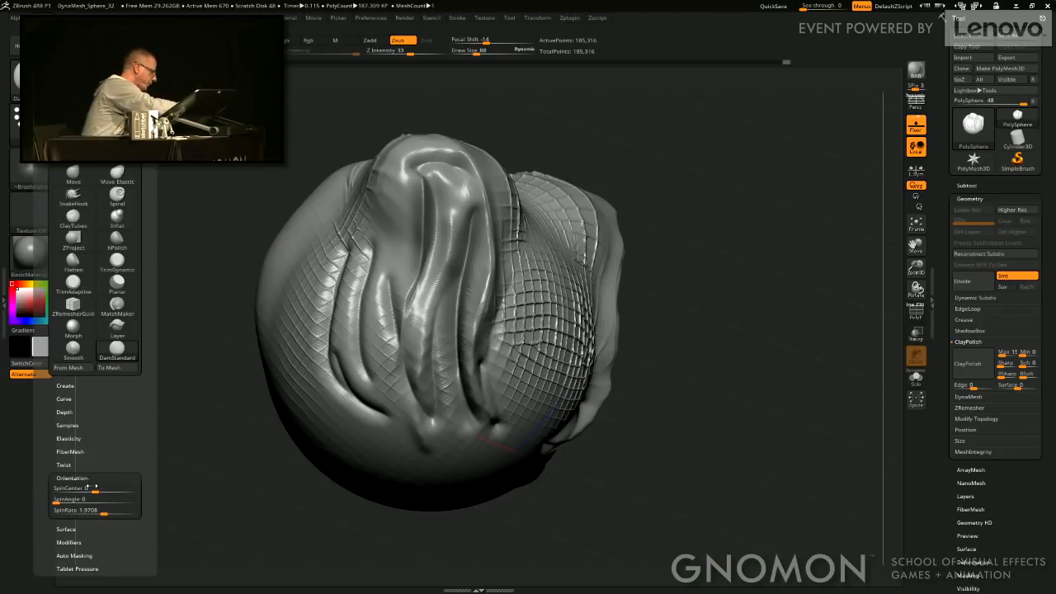
drag(92, 490, 97, 491)
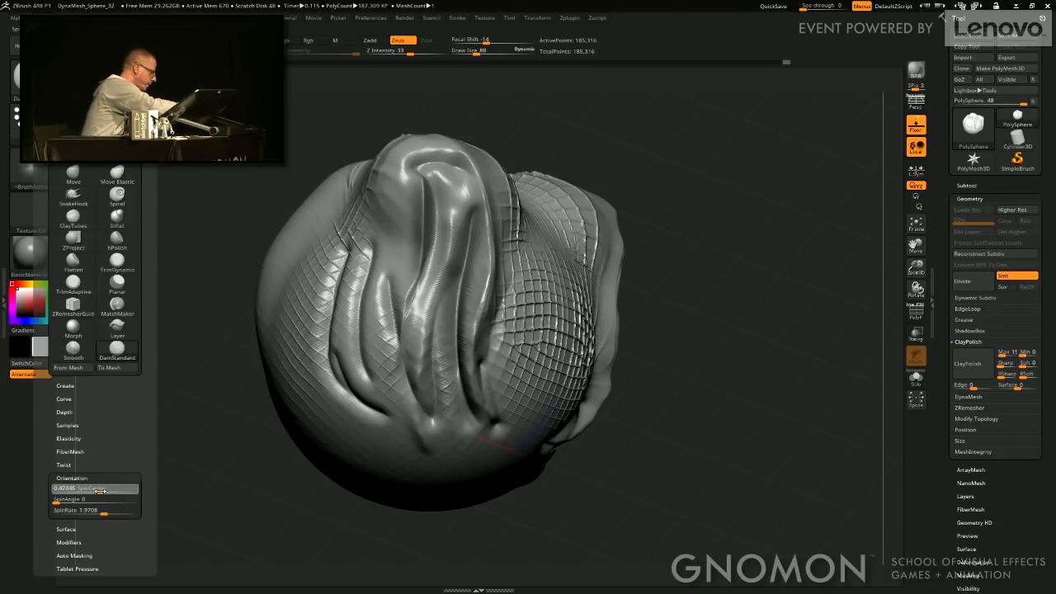
click(104, 511)
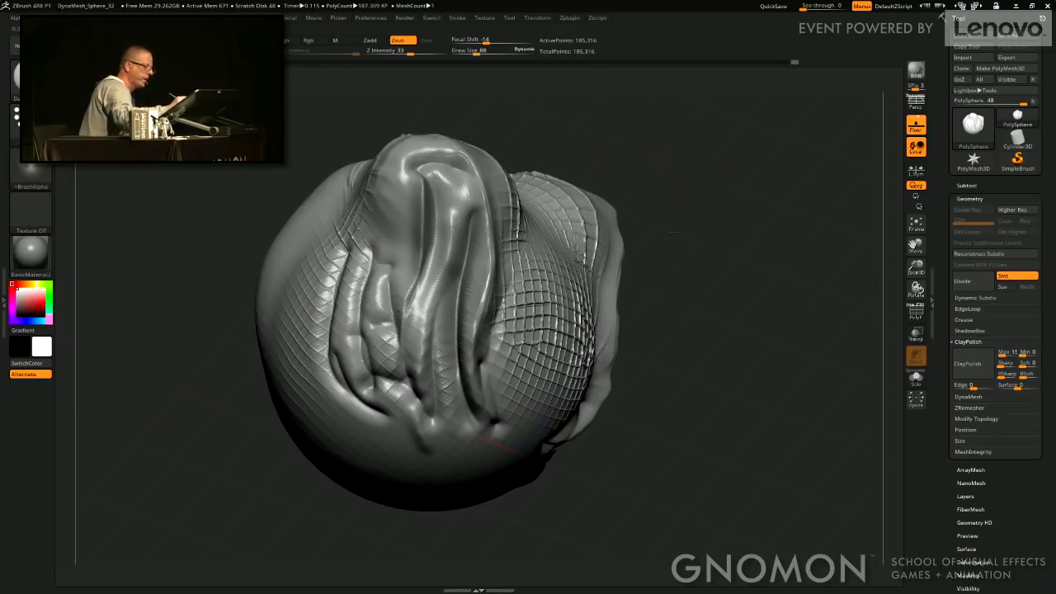
Set the draw size to 73 and carve mirrored spinning strokes over the grid pattern on the front between the bulges.
mouse_move(675, 232)
mouse_down()
mouse_move(585, 316)
mouse_move(669, 170)
mouse_up()
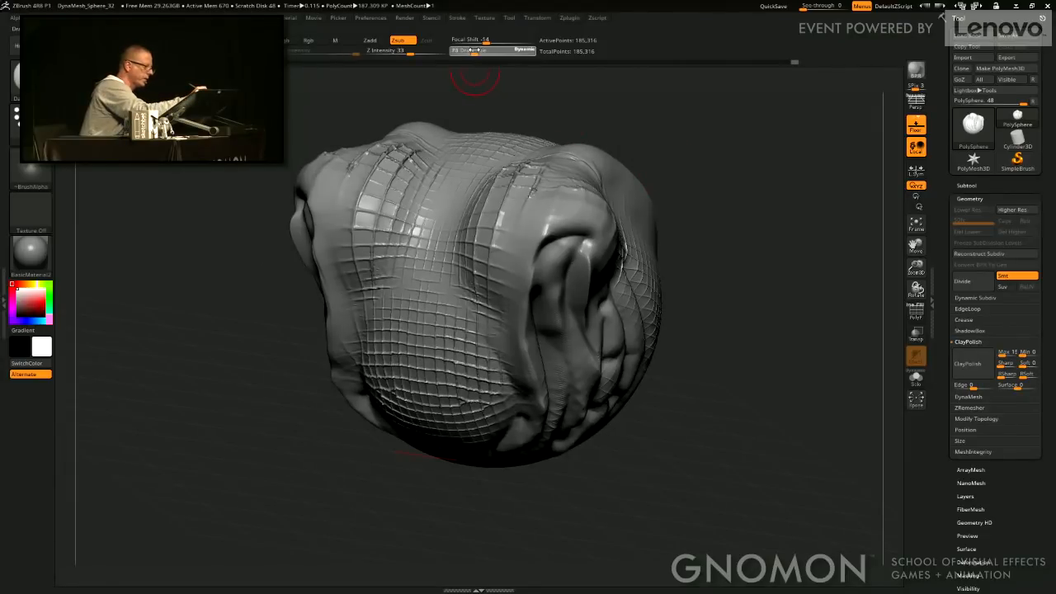
drag(437, 251, 450, 351)
drag(444, 282, 438, 351)
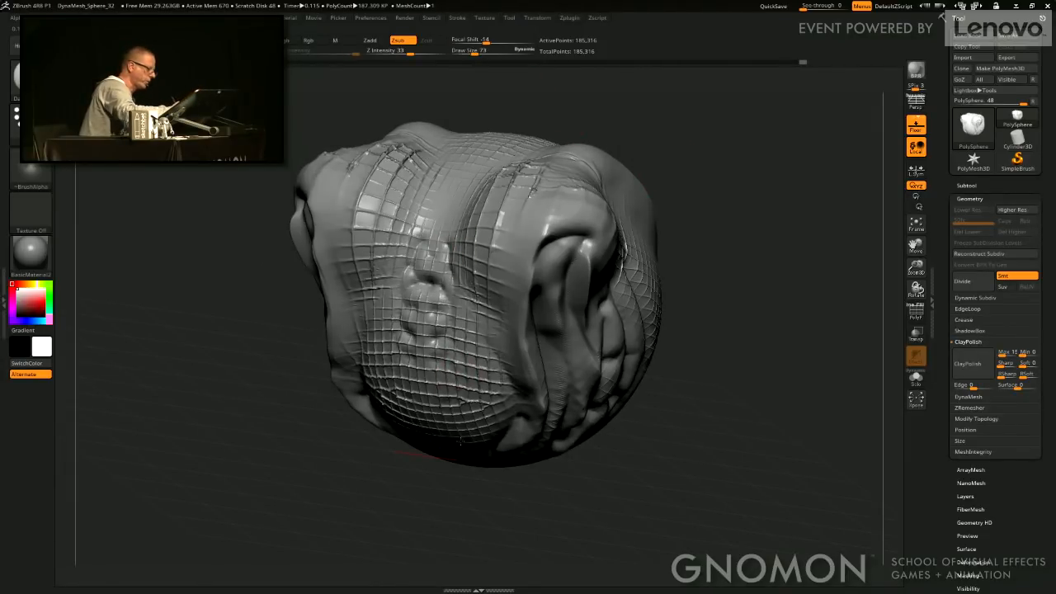
shift+drag(628, 462, 470, 436)
drag(456, 293, 466, 335)
drag(477, 429, 470, 417)
mouse_move(465, 290)
mouse_down()
mouse_move(468, 384)
mouse_move(464, 308)
mouse_move(424, 413)
mouse_move(457, 301)
mouse_up()
mouse_move(436, 437)
mouse_down()
mouse_move(449, 348)
mouse_move(452, 414)
mouse_move(462, 362)
mouse_up()
mouse_move(466, 322)
mouse_down()
mouse_move(438, 445)
mouse_move(445, 391)
mouse_up()
Smooth parts of the front pattern and carve more mirrored spinning strokes beside the centreline down to the lower edge.
drag(649, 284, 660, 202)
shift+drag(484, 272, 467, 360)
drag(628, 222, 614, 257)
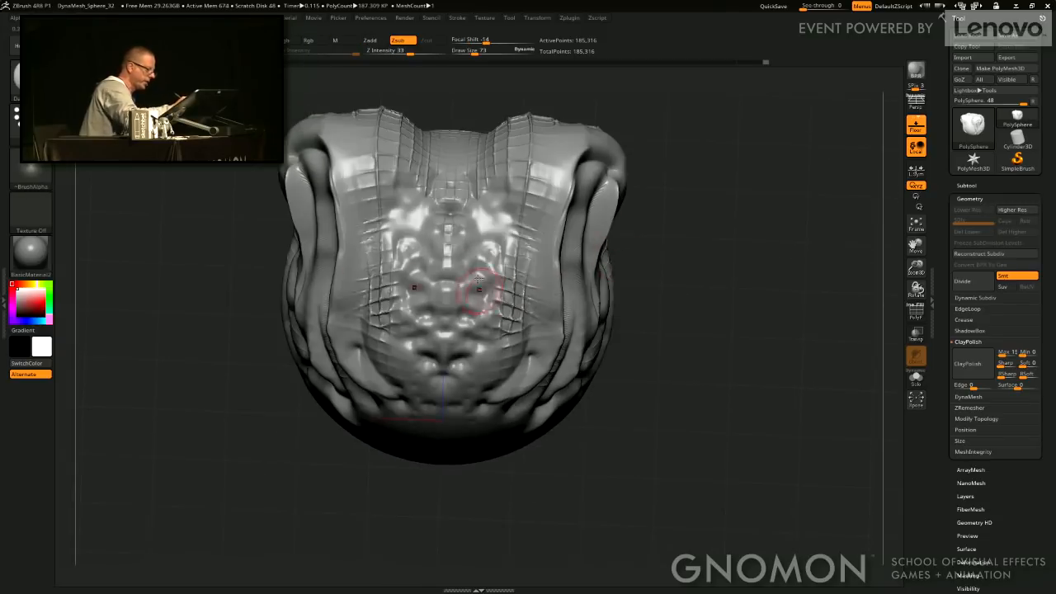
drag(487, 266, 472, 388)
drag(487, 337, 466, 447)
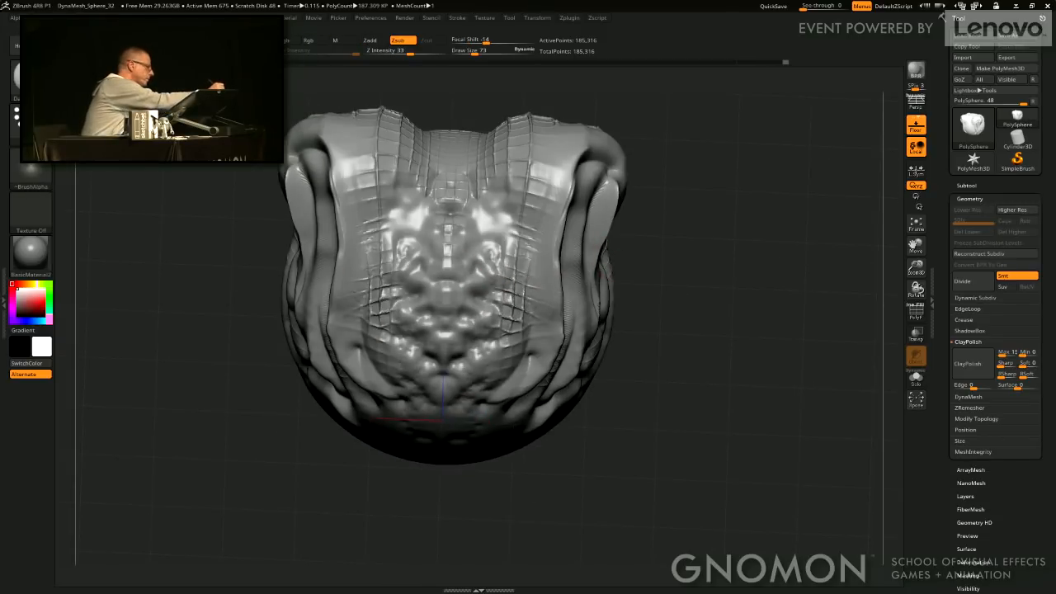
Lower the brush's SpinCenter to 0.25547, reduce its SpinRate, and carve mirrored grooves down the centre of the front.
mouse_move(42, 17)
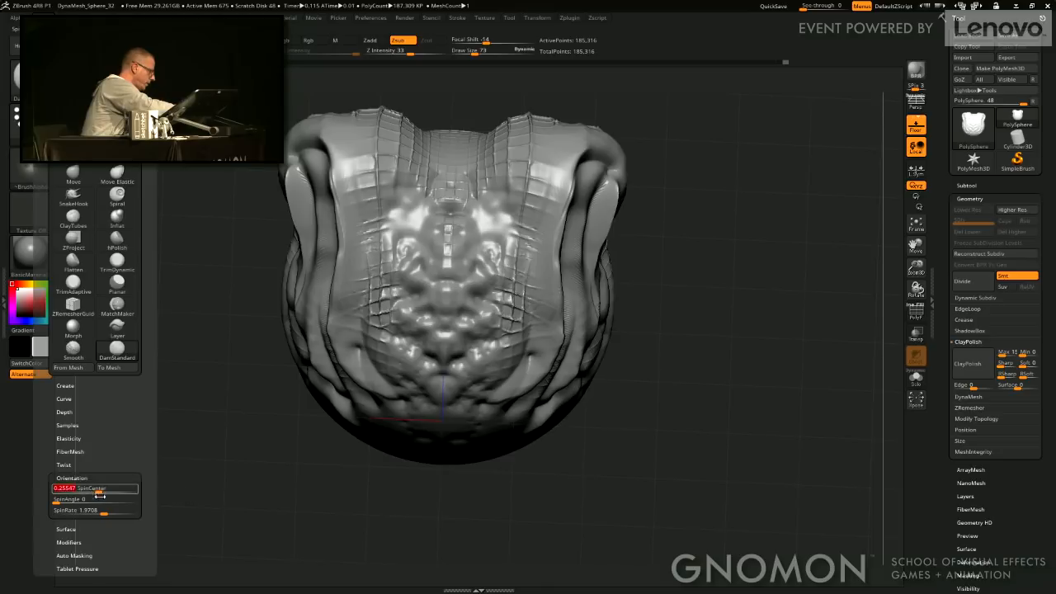
drag(104, 513, 99, 512)
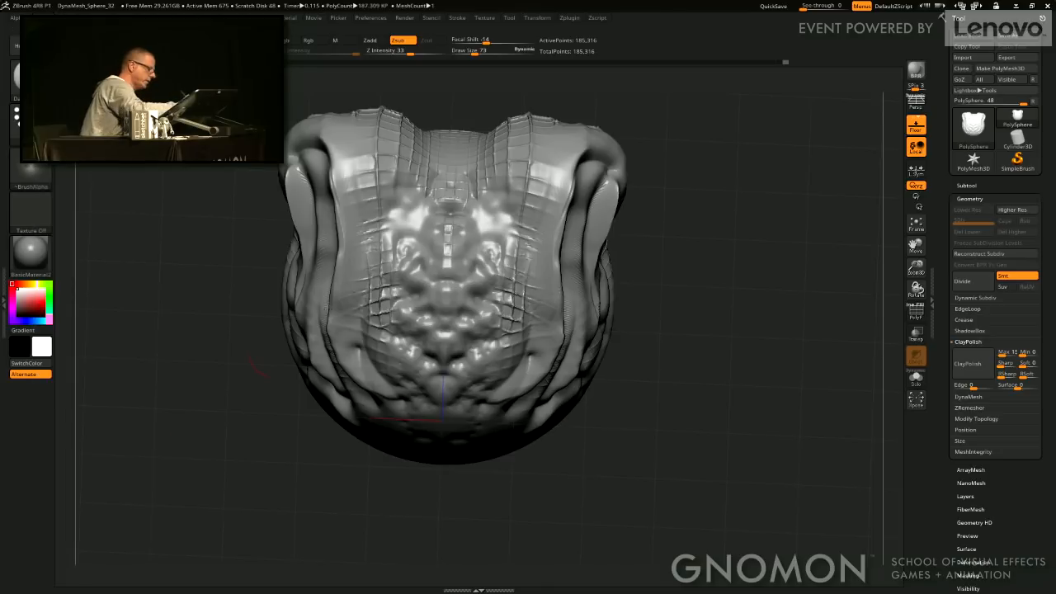
drag(450, 253, 445, 370)
drag(474, 239, 475, 312)
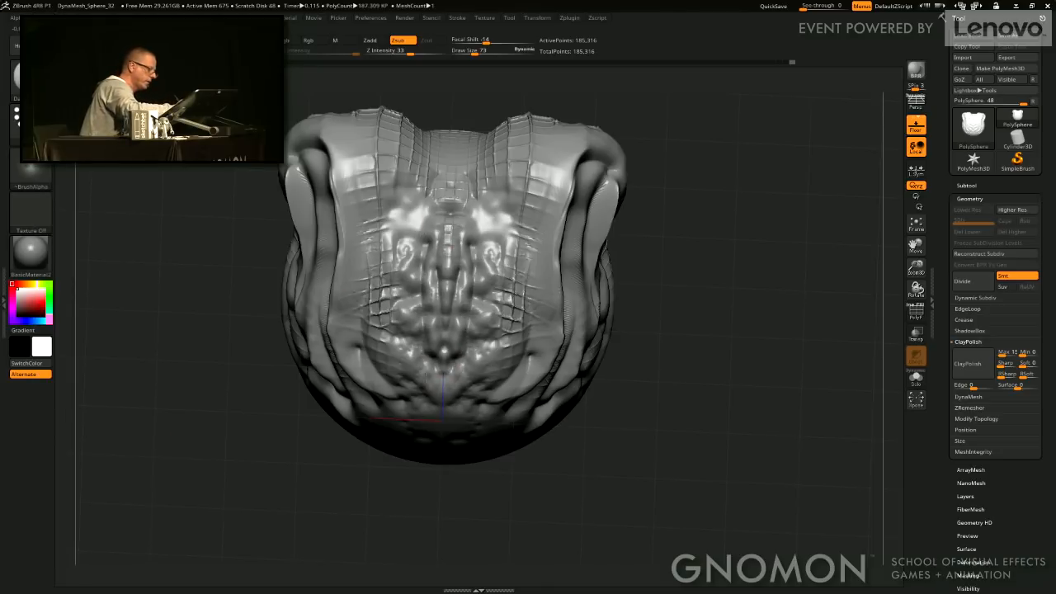
drag(469, 349, 456, 435)
Carve long mirrored grooves from the front's side folds down onto the smooth underside of the form.
drag(594, 443, 597, 368)
mouse_move(556, 310)
mouse_down()
mouse_move(502, 454)
mouse_move(496, 510)
mouse_up()
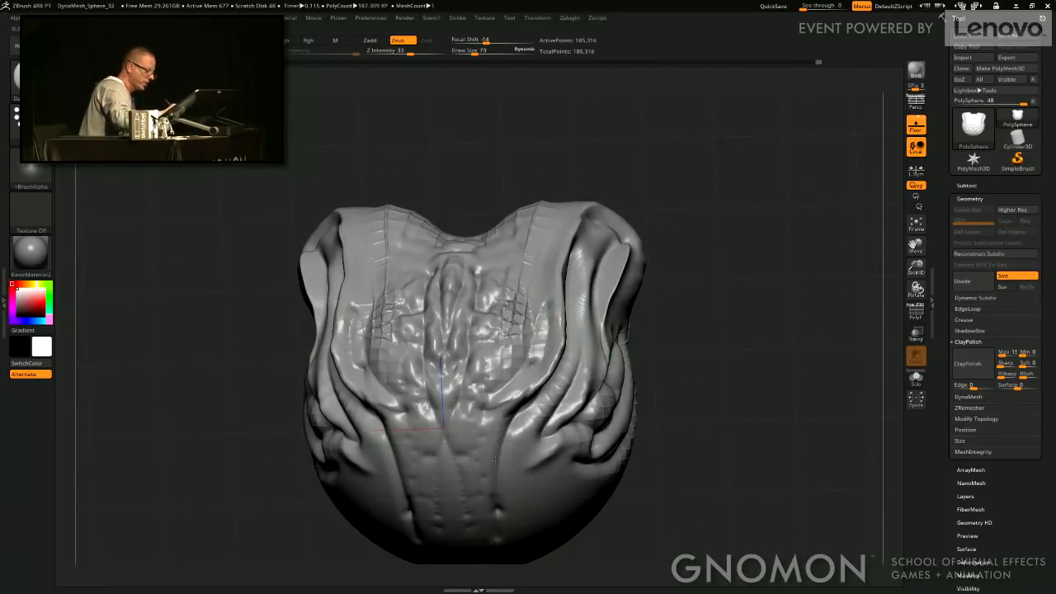
drag(538, 391, 501, 471)
drag(680, 429, 686, 268)
mouse_move(550, 309)
mouse_down()
mouse_move(533, 359)
mouse_move(535, 445)
mouse_up()
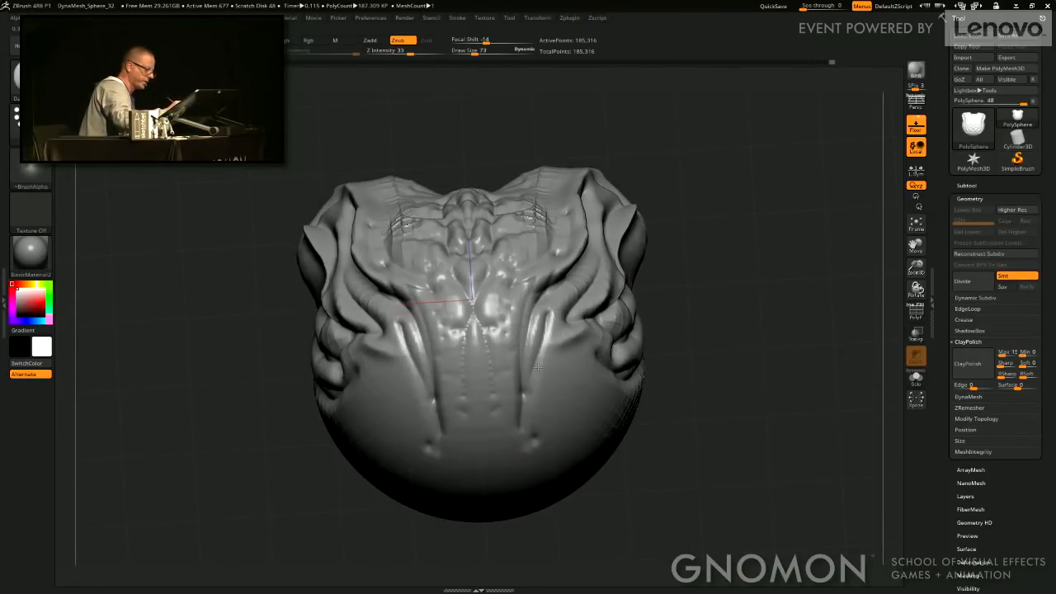
Carve mirrored grooves with DamStandard down the gridded bulges on the upper front of the form.
mouse_move(558, 332)
mouse_down()
mouse_move(532, 430)
mouse_move(534, 469)
mouse_move(679, 372)
mouse_move(707, 370)
mouse_move(697, 428)
mouse_move(640, 239)
mouse_up()
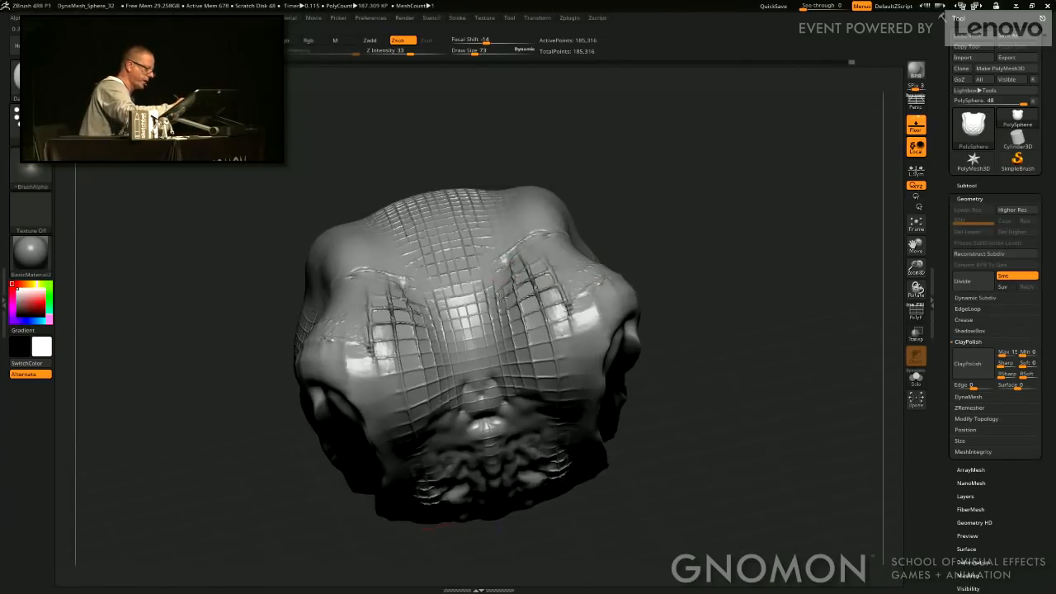
drag(512, 264, 523, 396)
drag(516, 256, 525, 394)
drag(513, 285, 516, 379)
drag(632, 243, 622, 378)
Carve mirrored creases along the boundary between the smooth rear bulge and the side grid pattern.
drag(498, 346, 572, 269)
drag(540, 335, 592, 234)
drag(642, 195, 569, 233)
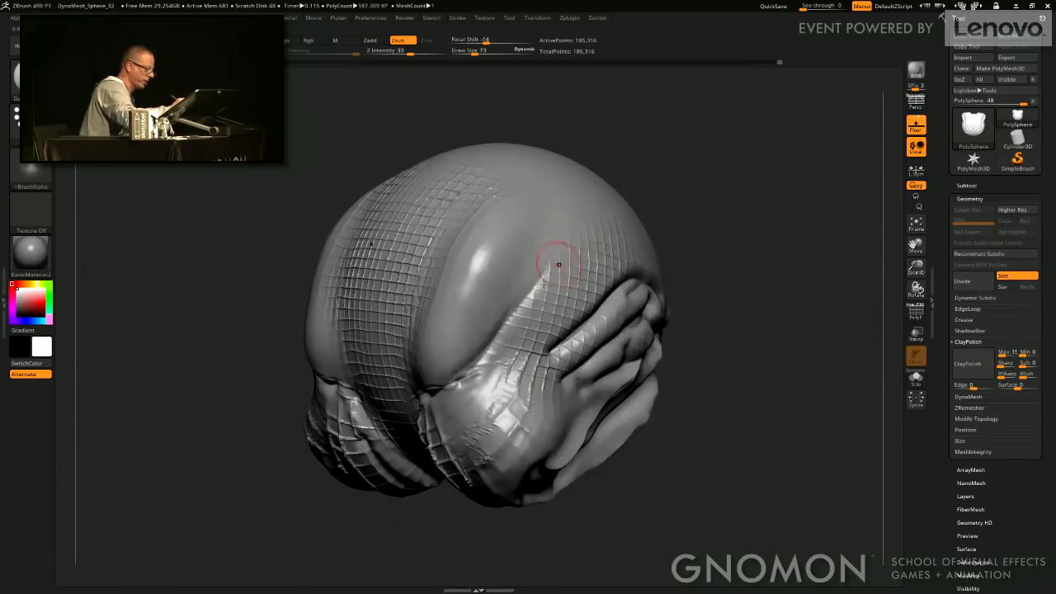
drag(466, 375, 566, 259)
drag(486, 361, 571, 254)
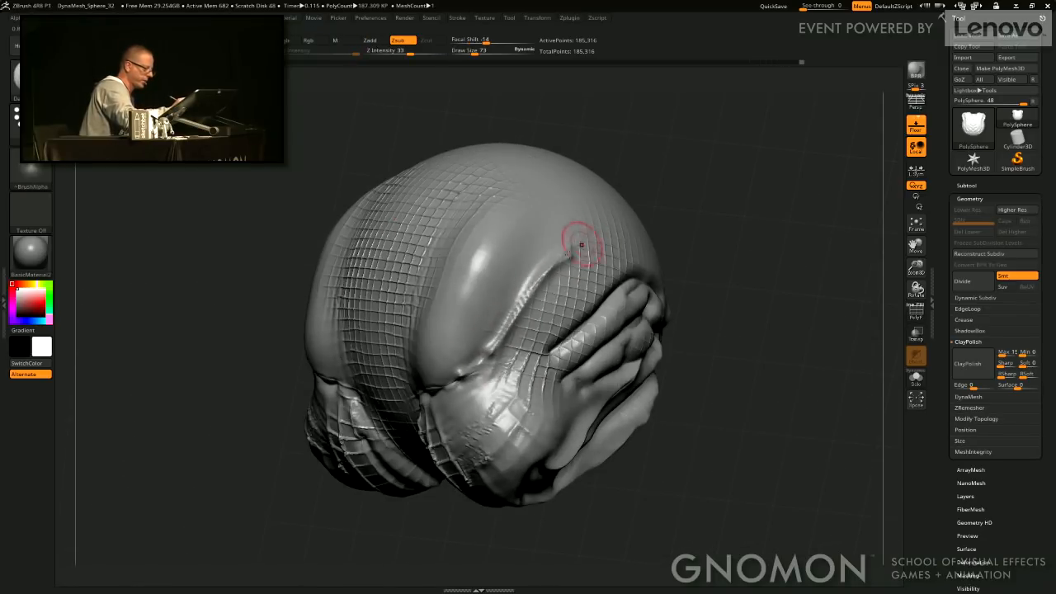
Apply ClayPolish to the whole form and clear the mask from its surface.
mouse_move(721, 436)
mouse_down()
mouse_move(735, 278)
mouse_move(750, 416)
mouse_up()
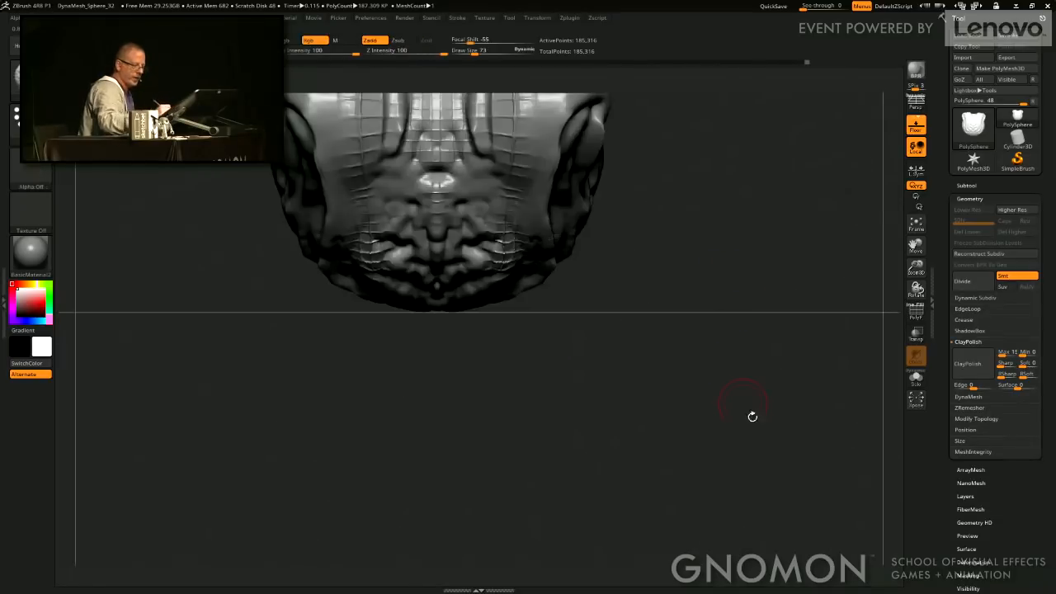
click(967, 365)
alt+drag(660, 165, 646, 417)
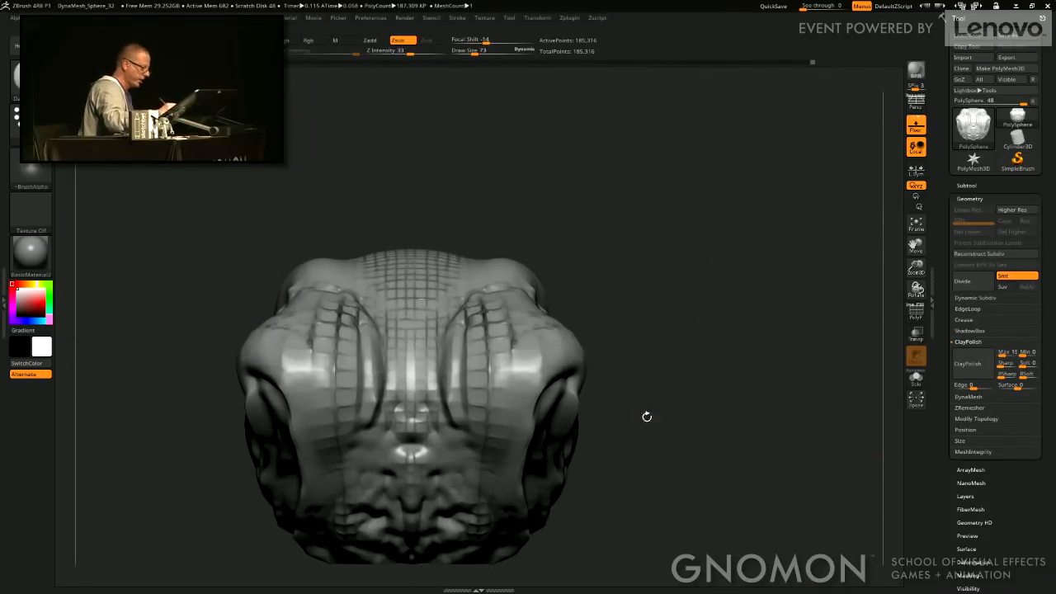
ctrl+click(609, 467)
ctrl+drag(609, 466, 691, 517)
mouse_move(610, 347)
mouse_down()
mouse_move(637, 260)
mouse_move(759, 292)
mouse_move(701, 358)
mouse_move(710, 346)
mouse_up()
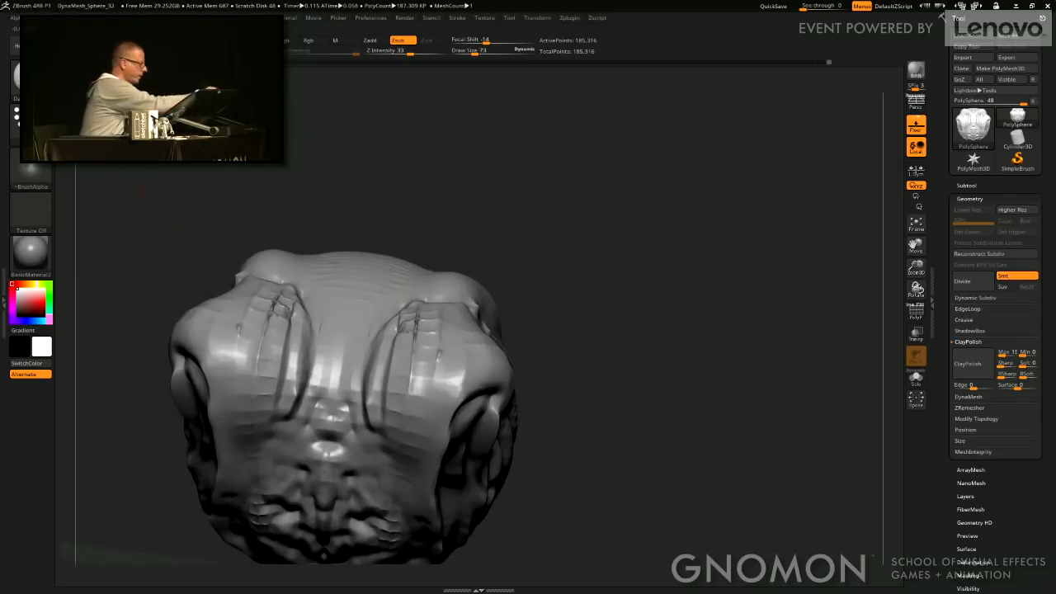
Select the FormSoft brush with a draw size of 251 and build up the ridges down the front.
click(30, 81)
key(f)
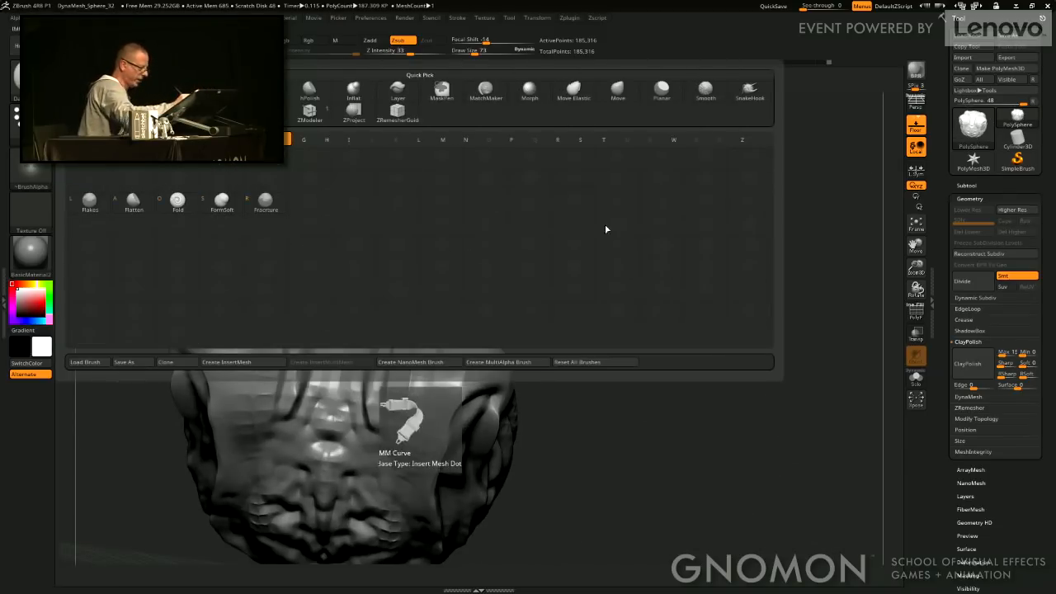
click(228, 206)
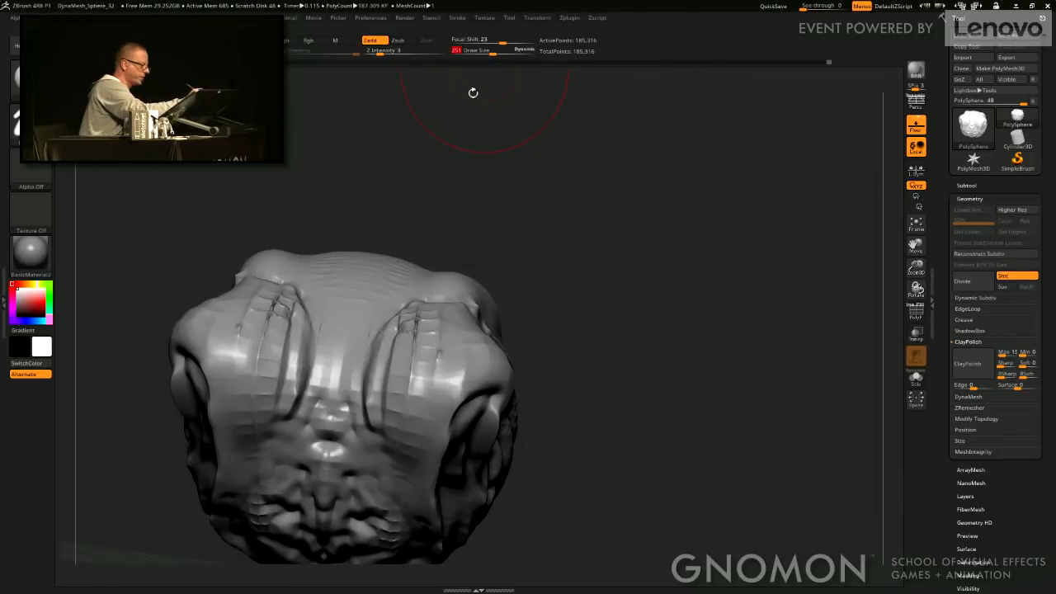
alt+drag(473, 93, 553, 63)
drag(507, 276, 488, 462)
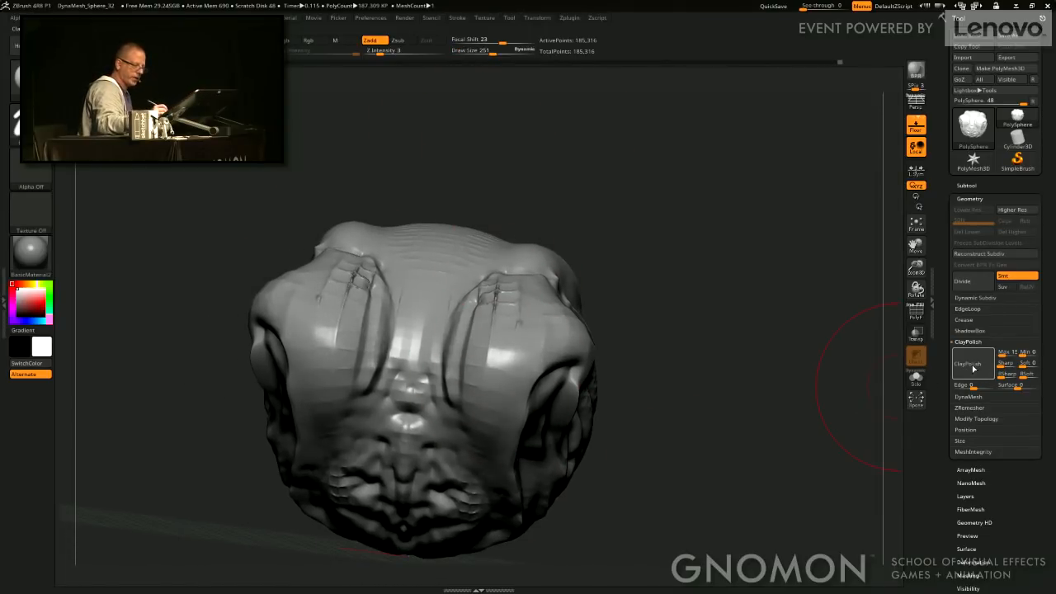
Apply ClayPolish again, clear the mask, and add a mirrored FormSoft stroke along the front ridges.
click(970, 365)
ctrl+click(610, 453)
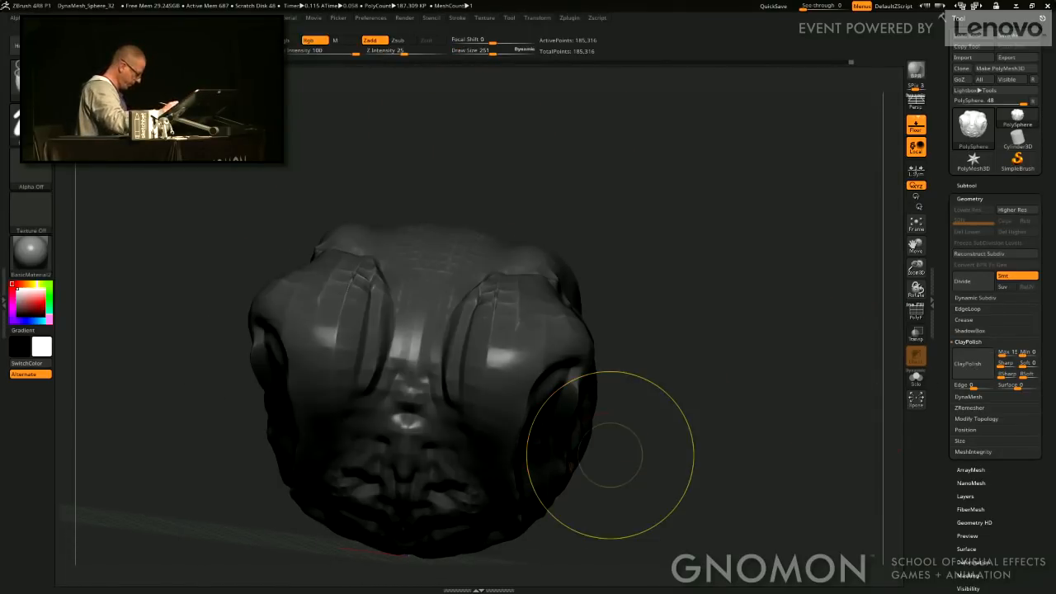
ctrl+drag(689, 383, 725, 411)
drag(495, 286, 490, 358)
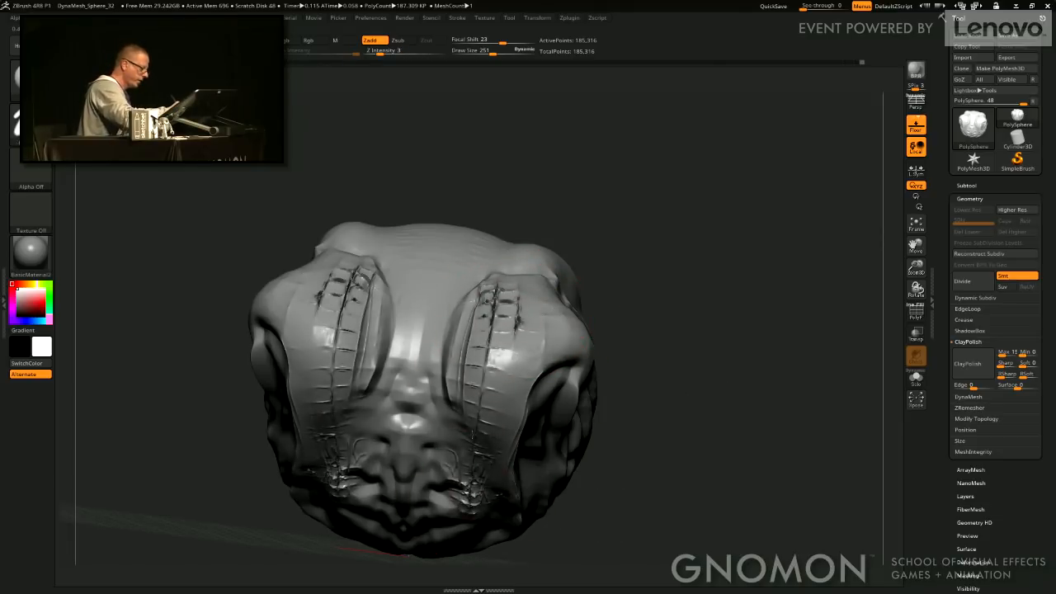
Build up mirrored soft volume over the patterned front down to its lower edge, and smooth the outer part.
mouse_move(644, 373)
alt+mouse_down()
mouse_move(681, 266)
mouse_move(675, 215)
alt+mouse_up()
drag(509, 353, 484, 497)
alt+drag(619, 447, 679, 323)
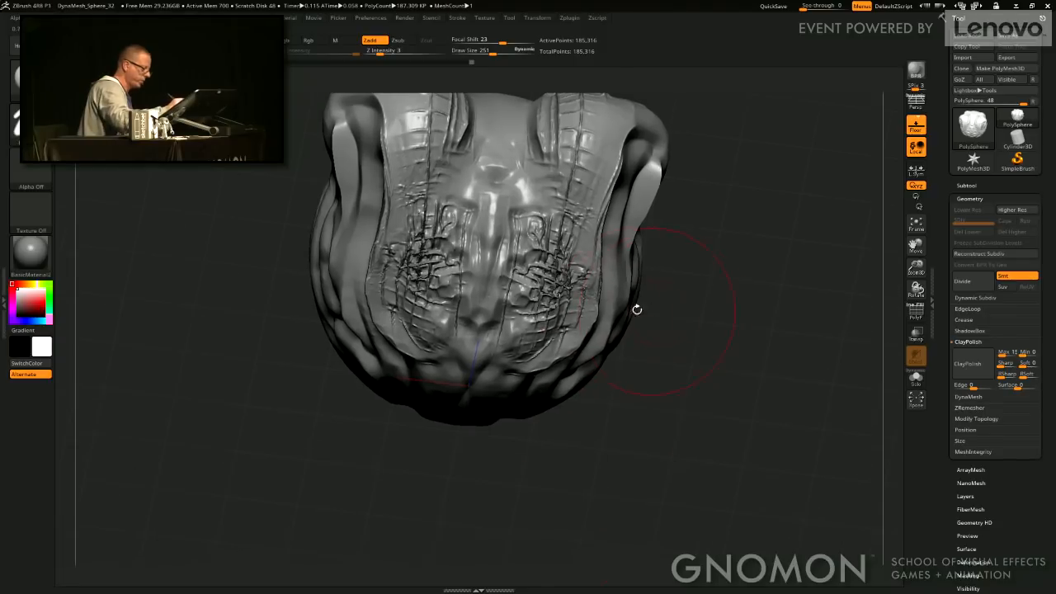
drag(540, 207, 554, 276)
mouse_move(583, 447)
mouse_down()
mouse_move(620, 478)
mouse_move(617, 416)
mouse_up()
mouse_move(588, 315)
mouse_down()
mouse_move(585, 397)
mouse_move(537, 416)
mouse_up()
shift+drag(581, 285, 590, 364)
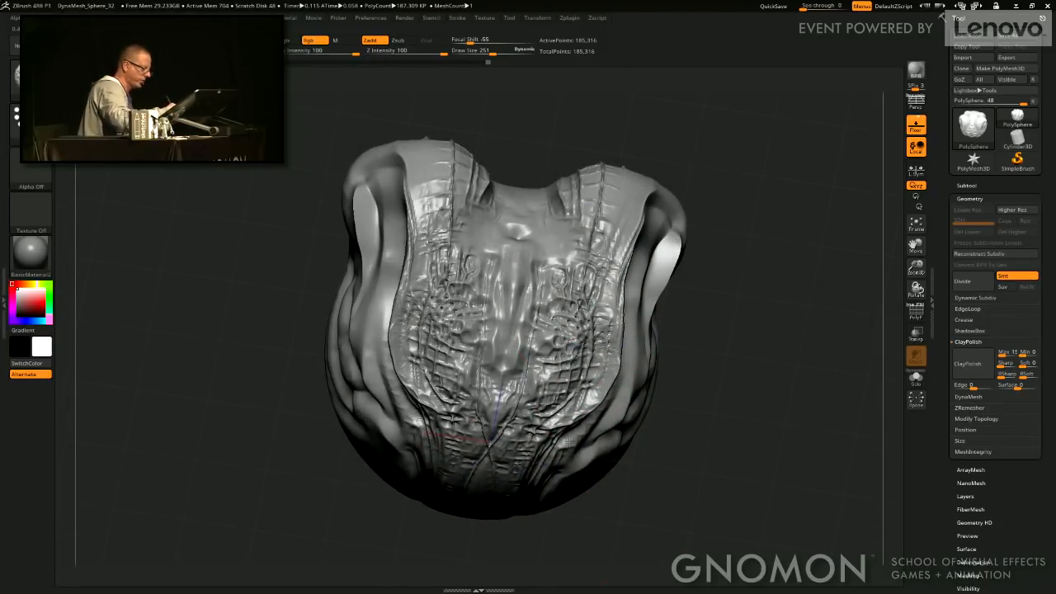
Smooth the front's patterned edge and build up soft volume along the adjoining side folds.
mouse_move(695, 375)
mouse_down()
mouse_move(596, 360)
mouse_move(514, 401)
mouse_move(497, 439)
mouse_up()
shift+drag(566, 306, 495, 443)
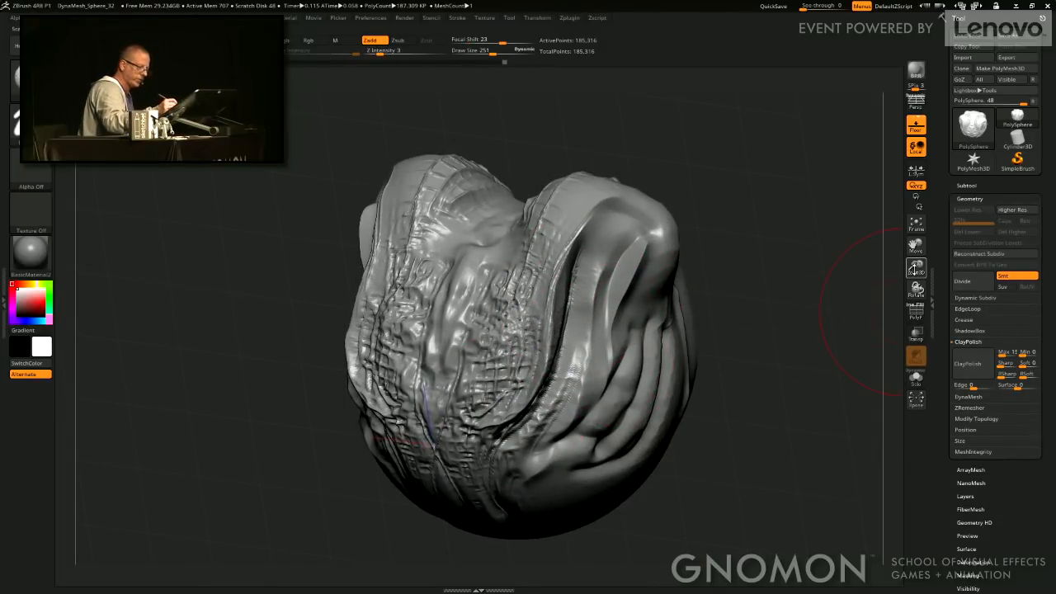
mouse_move(915, 269)
mouse_down()
mouse_move(899, 310)
mouse_move(765, 339)
mouse_up()
mouse_move(582, 273)
mouse_down()
mouse_move(505, 353)
mouse_move(523, 413)
mouse_up()
drag(587, 304, 530, 411)
alt+drag(790, 421, 752, 251)
Smooth the lower side folds and build up the large rounded bulge above the deep side recess.
mouse_move(561, 248)
mouse_down()
mouse_move(497, 476)
mouse_move(523, 501)
mouse_move(515, 254)
mouse_up()
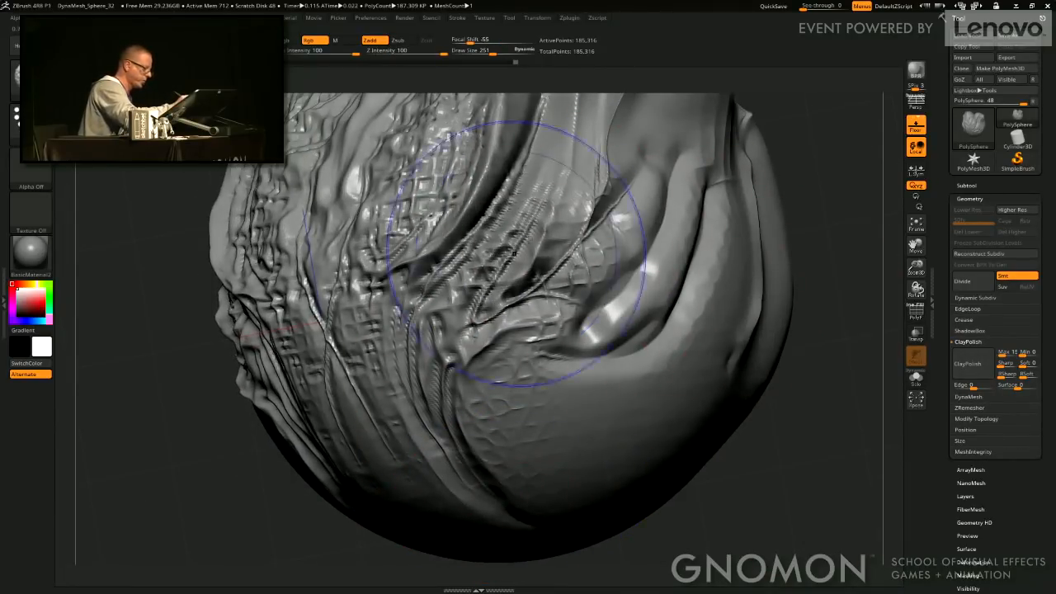
mouse_move(830, 368)
alt+mouse_down()
mouse_move(752, 468)
mouse_move(702, 487)
alt+mouse_up()
mouse_move(524, 227)
mouse_down()
mouse_move(592, 140)
mouse_move(523, 243)
mouse_move(583, 298)
mouse_up()
mouse_move(775, 116)
alt+mouse_down()
mouse_move(684, 276)
mouse_move(695, 363)
alt+mouse_up()
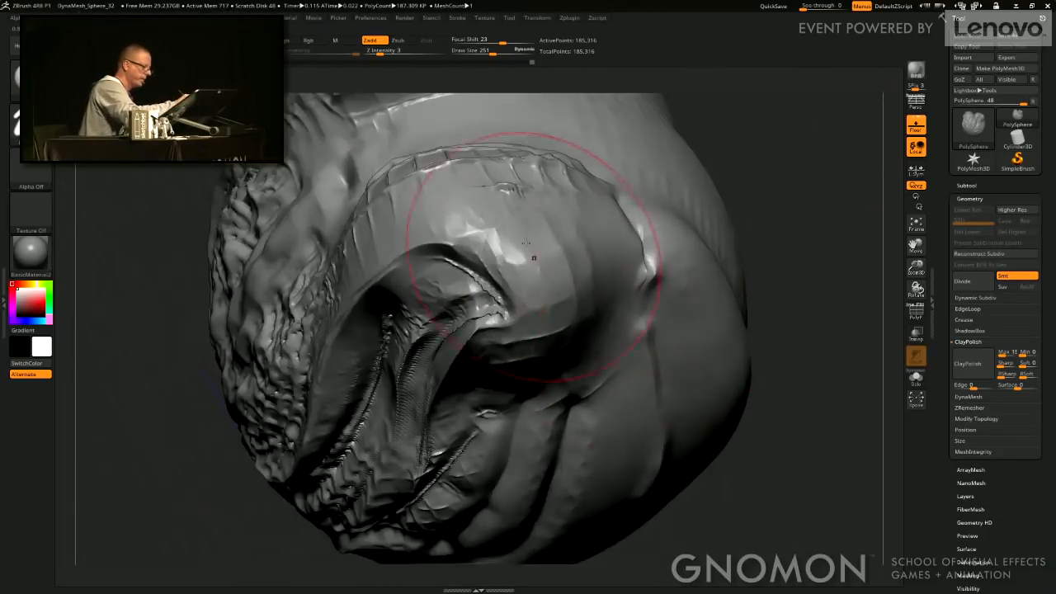
drag(526, 243, 564, 365)
mouse_move(537, 198)
shift+mouse_down()
mouse_move(544, 249)
mouse_move(532, 192)
shift+mouse_up()
Build up soft volume over the scaly side area and neighbouring lower folds, smoothing the rough edge beside the scales.
alt+drag(785, 393, 693, 174)
drag(612, 204, 629, 439)
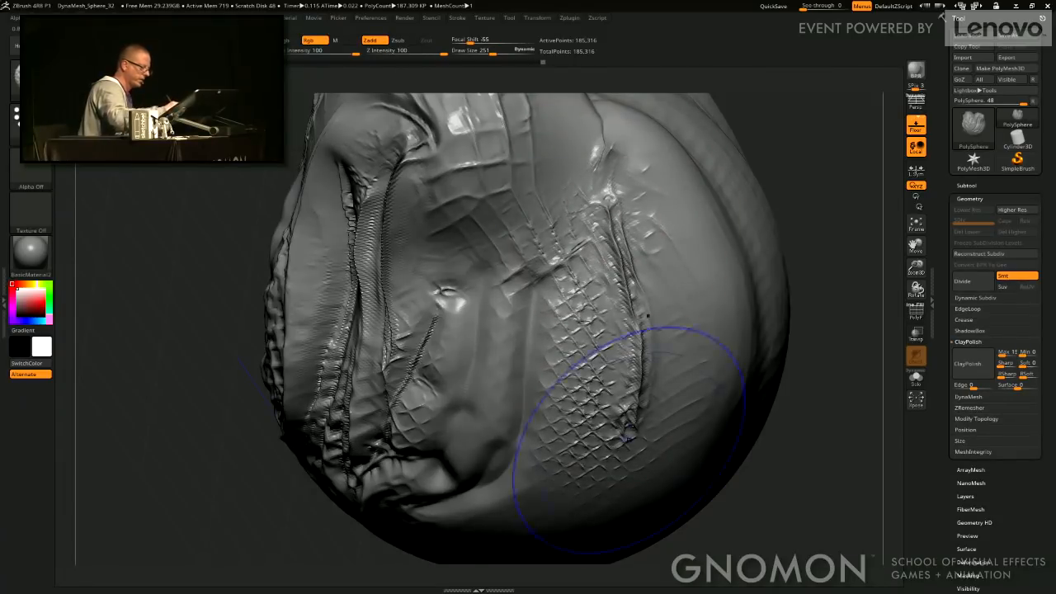
shift+drag(648, 315, 625, 235)
mouse_move(790, 483)
alt+mouse_down()
mouse_move(783, 344)
mouse_move(747, 268)
alt+mouse_up()
mouse_move(539, 147)
mouse_down()
mouse_move(454, 377)
mouse_move(403, 383)
mouse_up()
mouse_move(469, 257)
mouse_down()
mouse_move(438, 338)
mouse_move(401, 383)
mouse_move(479, 347)
mouse_up()
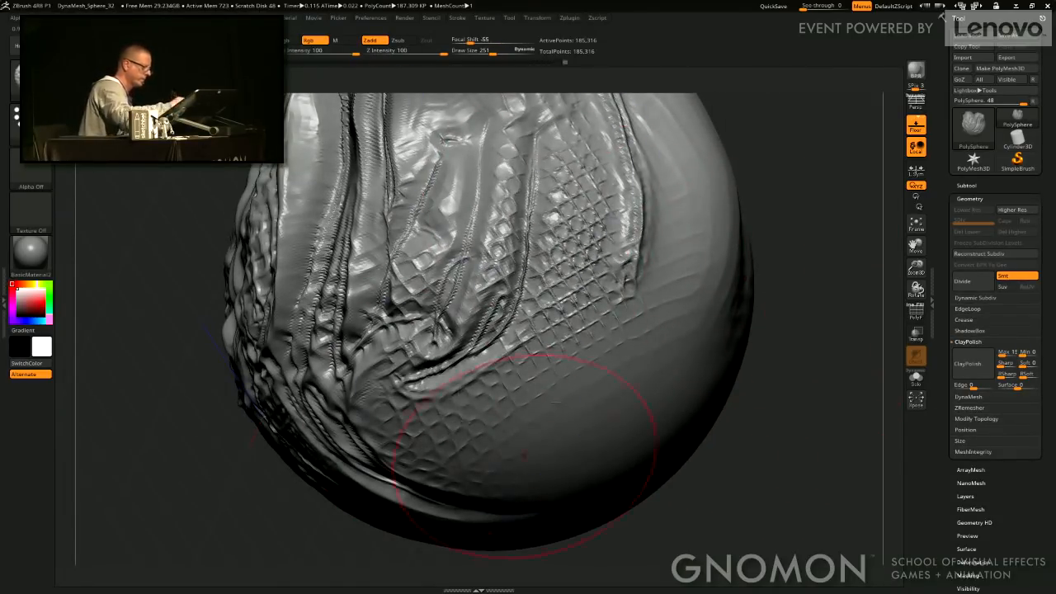
alt+drag(788, 91, 697, 322)
mouse_move(732, 383)
mouse_down()
mouse_move(752, 221)
mouse_move(768, 198)
mouse_up()
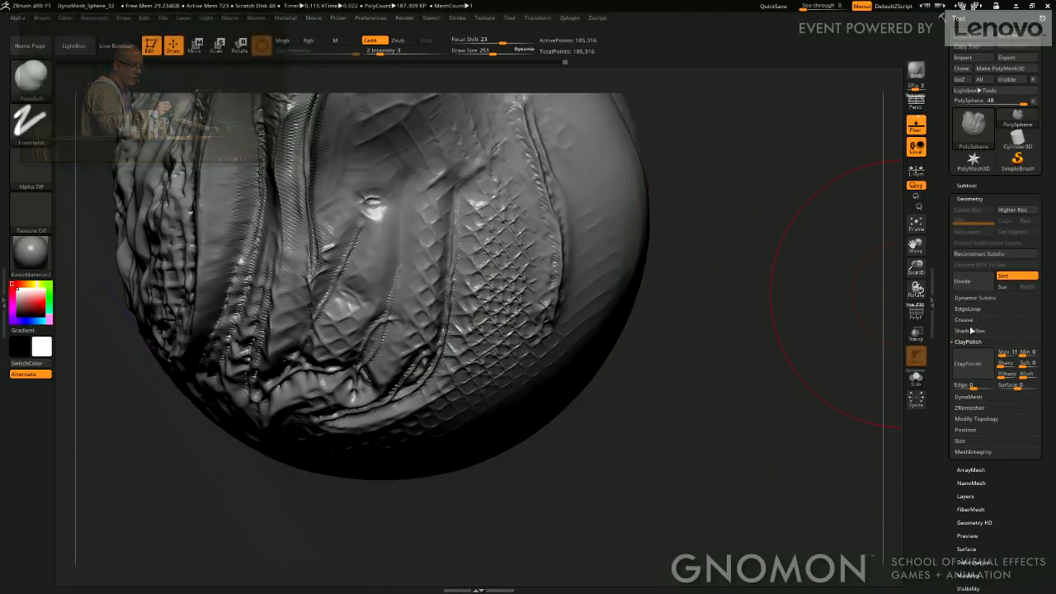
Set the DynaMesh resolution to 512, remesh the form, and reduce the draw size to 140.
click(970, 397)
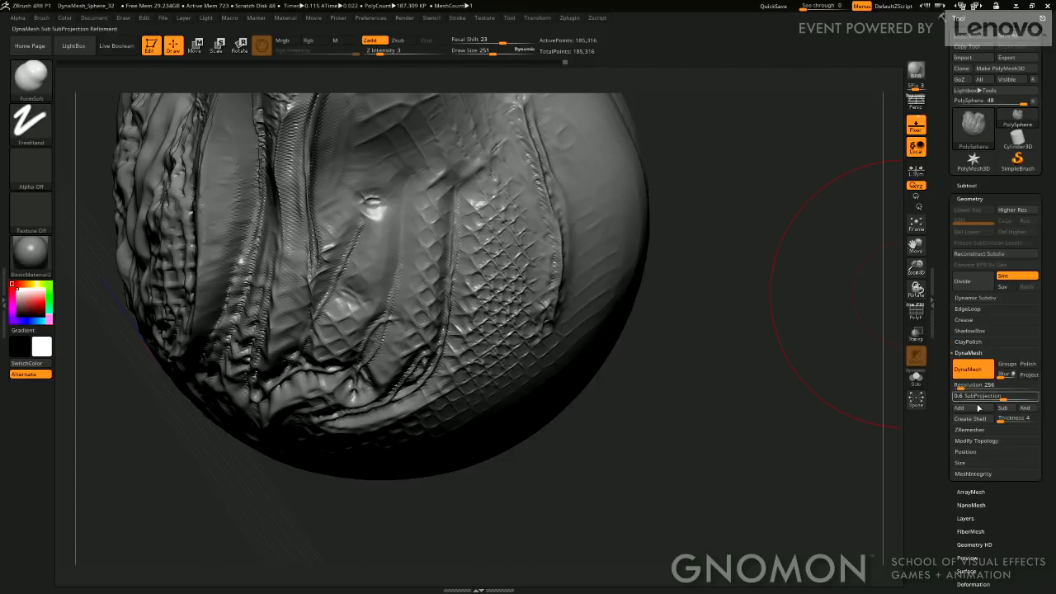
click(976, 387)
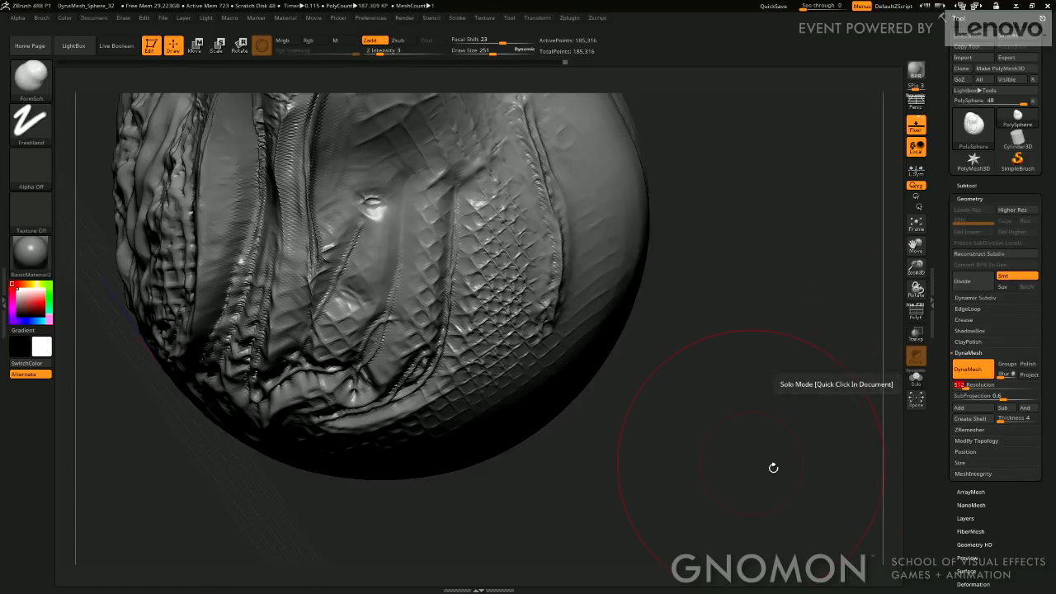
mouse_move(691, 336)
ctrl+mouse_down()
mouse_move(710, 386)
mouse_move(712, 137)
mouse_move(803, 182)
mouse_move(824, 214)
mouse_move(822, 282)
ctrl+mouse_up()
drag(752, 234, 537, 102)
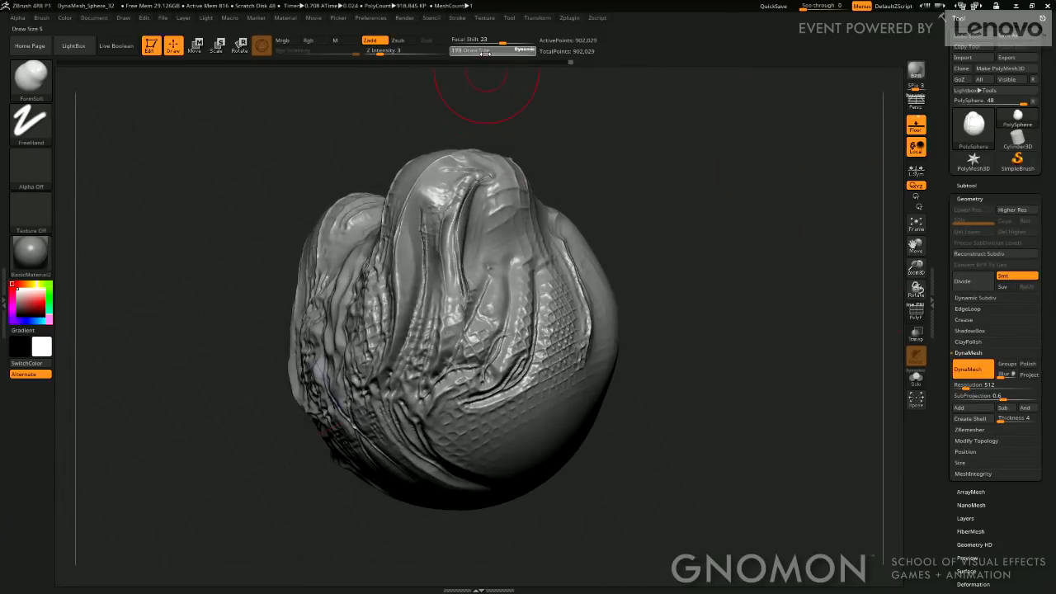
drag(485, 53, 481, 53)
mouse_move(530, 89)
mouse_down()
mouse_move(653, 170)
mouse_move(695, 159)
mouse_up()
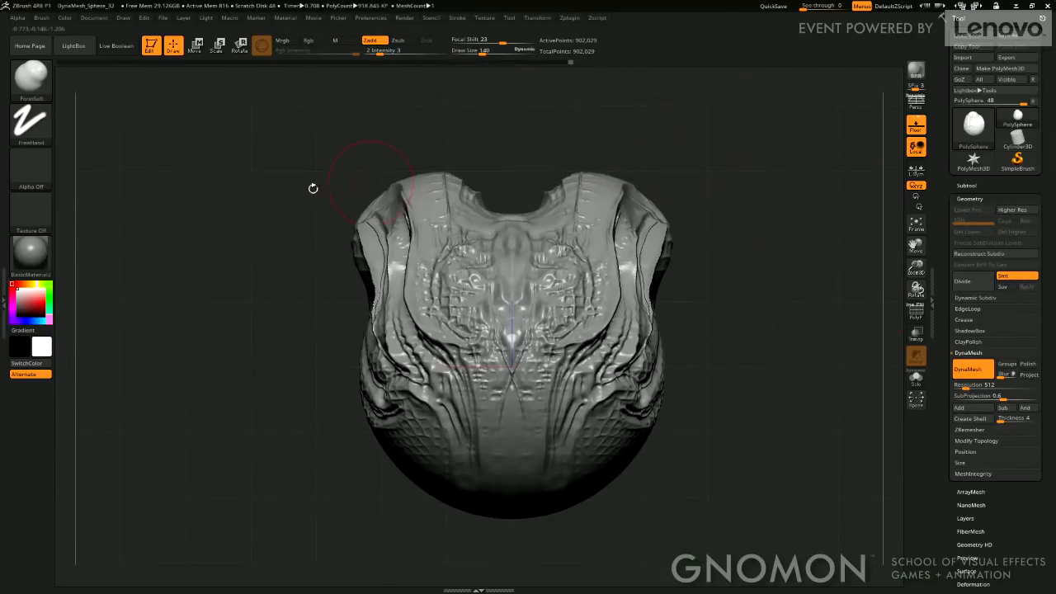
Select the Spiral brush, set draw size 251 and Z Intensity 2, and twist mirrored swirls into the lower front.
click(31, 78)
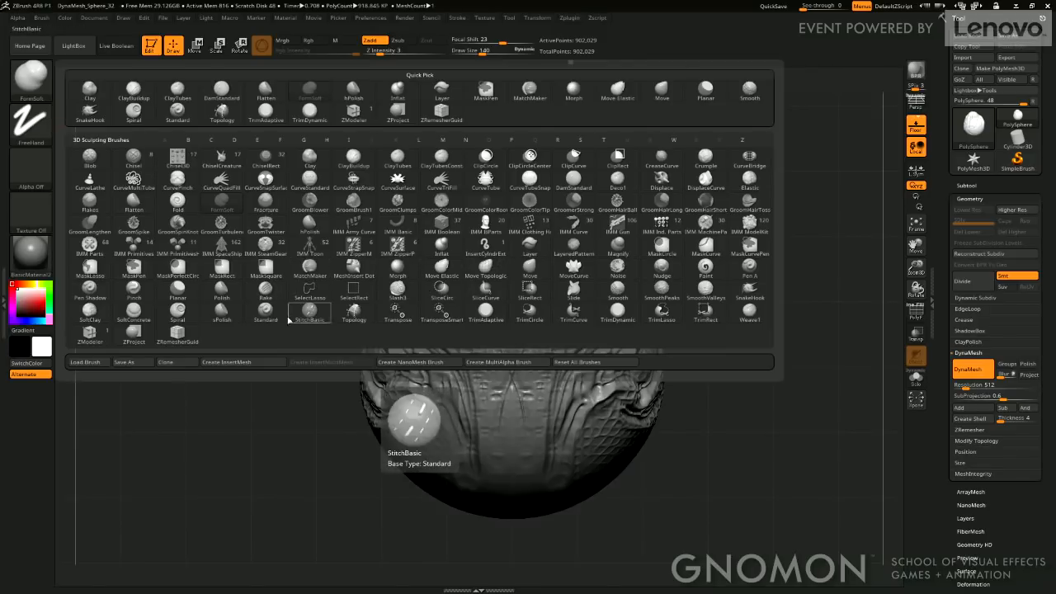
key(s)
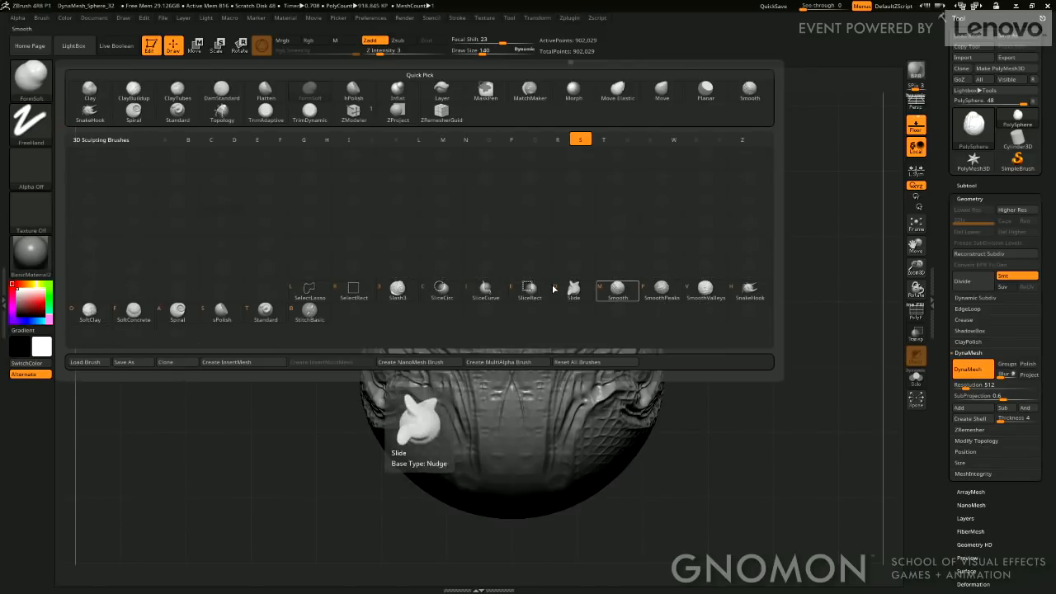
click(178, 311)
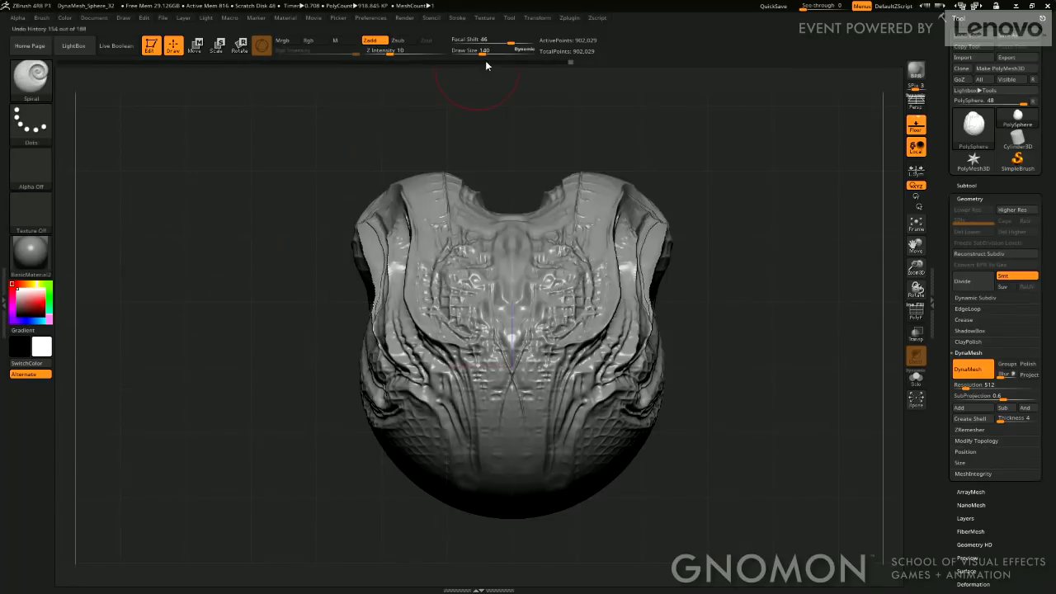
mouse_move(696, 283)
mouse_down()
mouse_move(718, 271)
mouse_move(661, 214)
mouse_up()
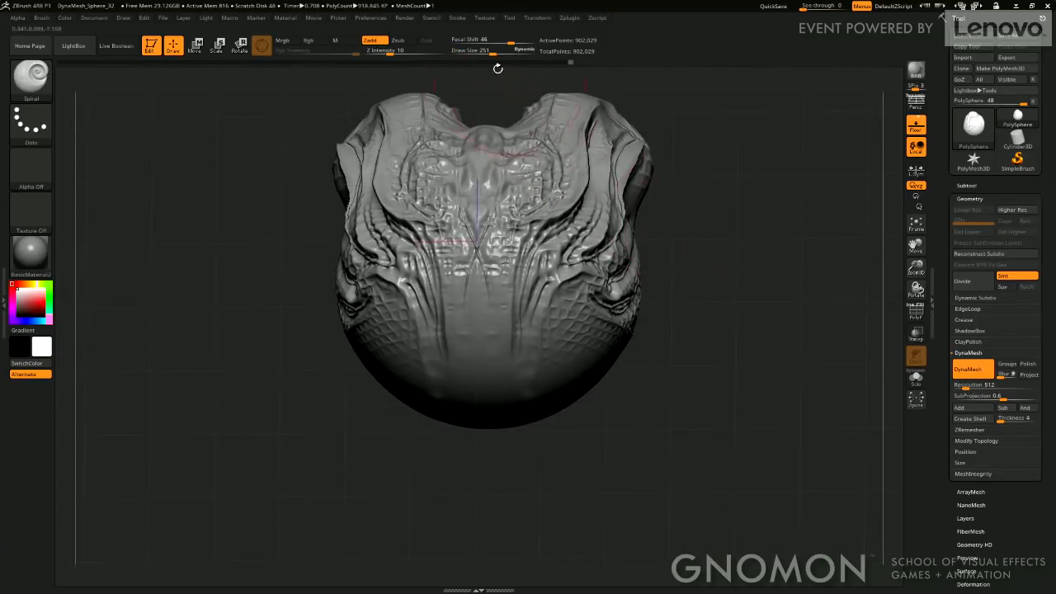
drag(389, 51, 380, 51)
drag(566, 314, 566, 302)
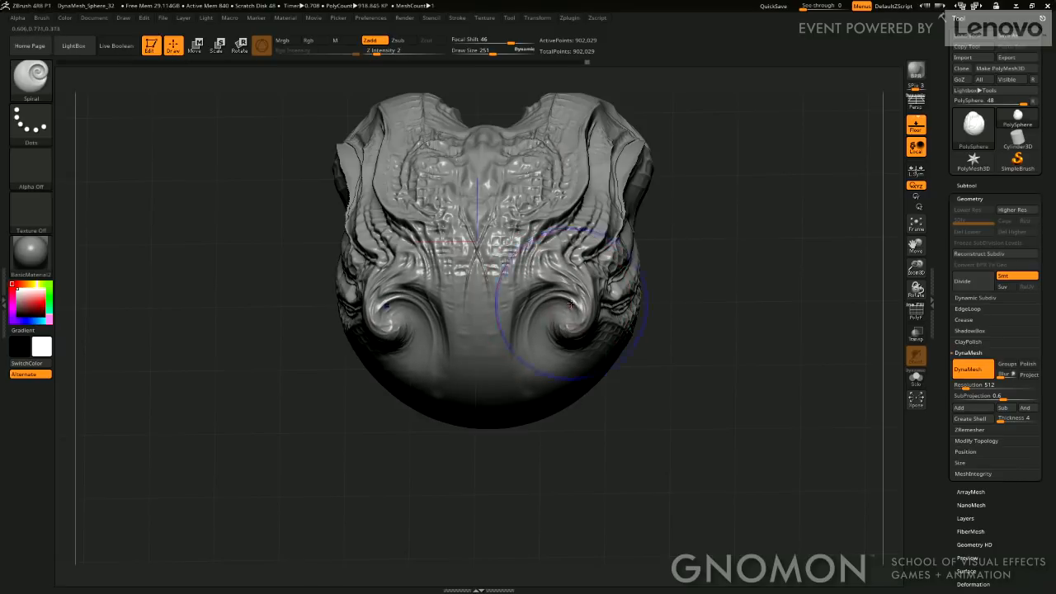
Twist the mirrored swirls further with the Spiral brush, reshaping the underside around them.
drag(690, 371, 667, 266)
mouse_move(575, 302)
mouse_down()
mouse_move(571, 348)
mouse_move(578, 326)
mouse_move(569, 346)
mouse_move(557, 330)
mouse_move(595, 337)
mouse_up()
drag(682, 235, 755, 316)
alt+drag(716, 356, 700, 288)
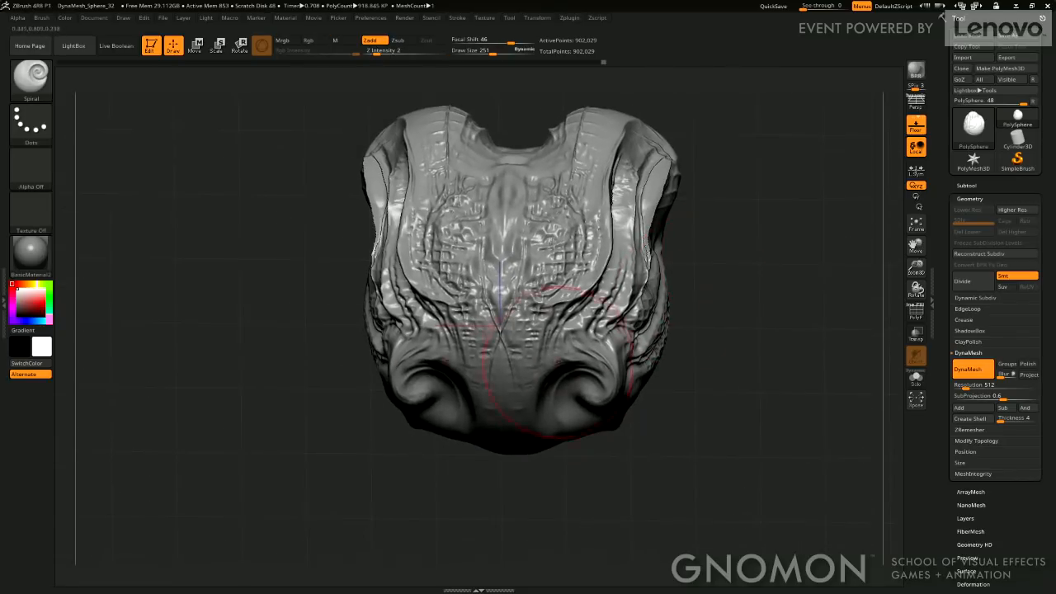
Give the Spiral brush Alpha 09 and the Color Spray stroke, and set its draw size to 151.
click(31, 124)
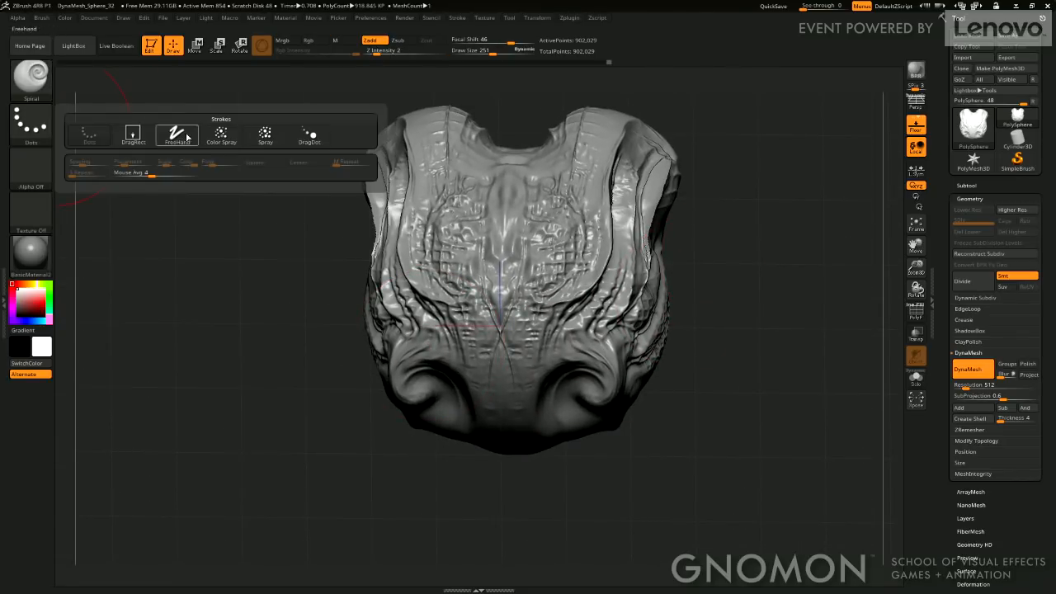
click(30, 165)
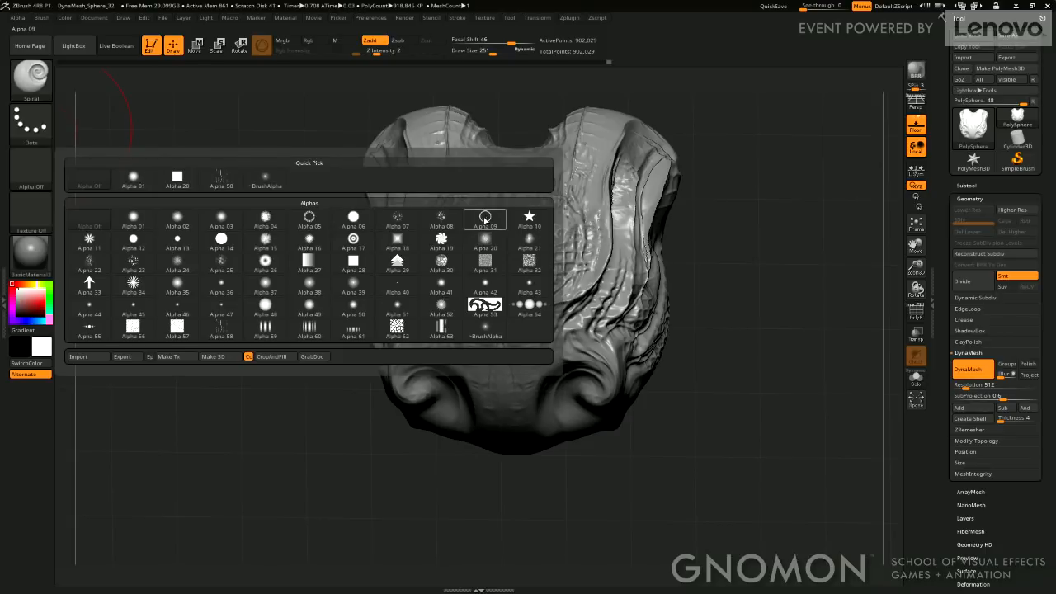
click(484, 217)
click(30, 124)
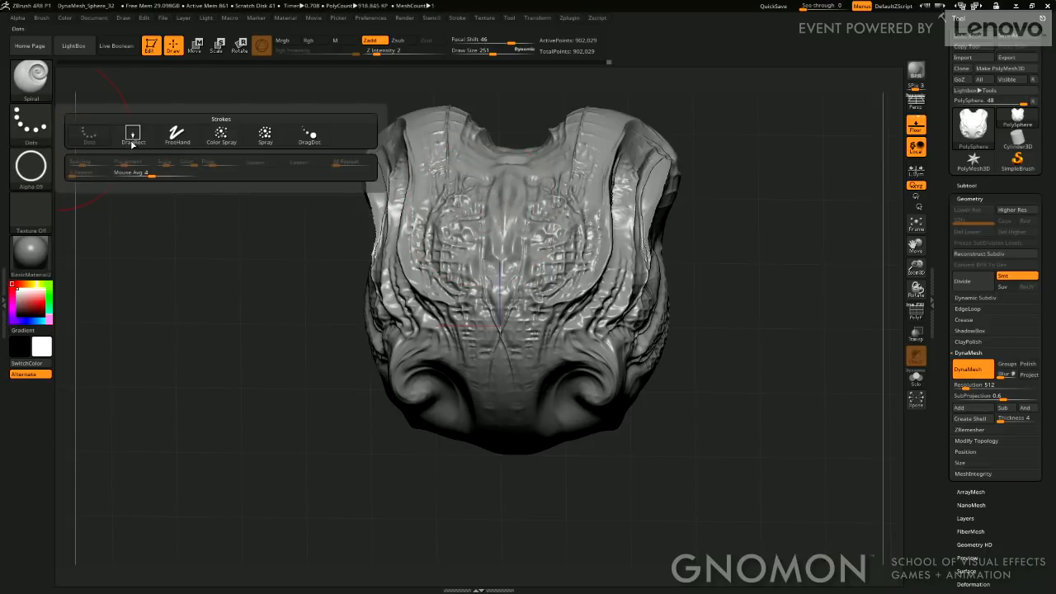
click(221, 132)
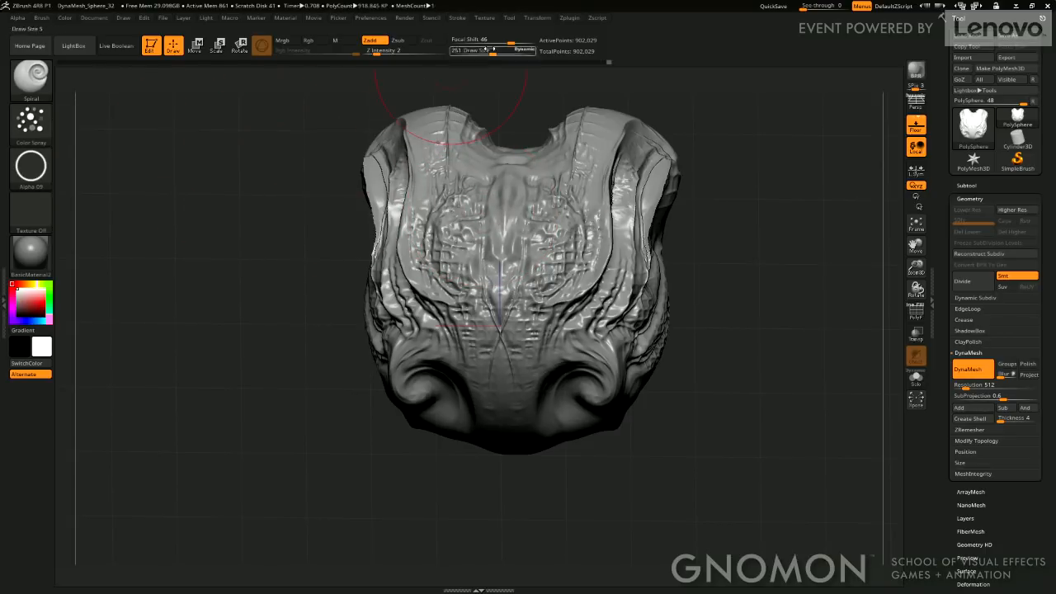
drag(509, 51, 484, 50)
drag(736, 288, 644, 305)
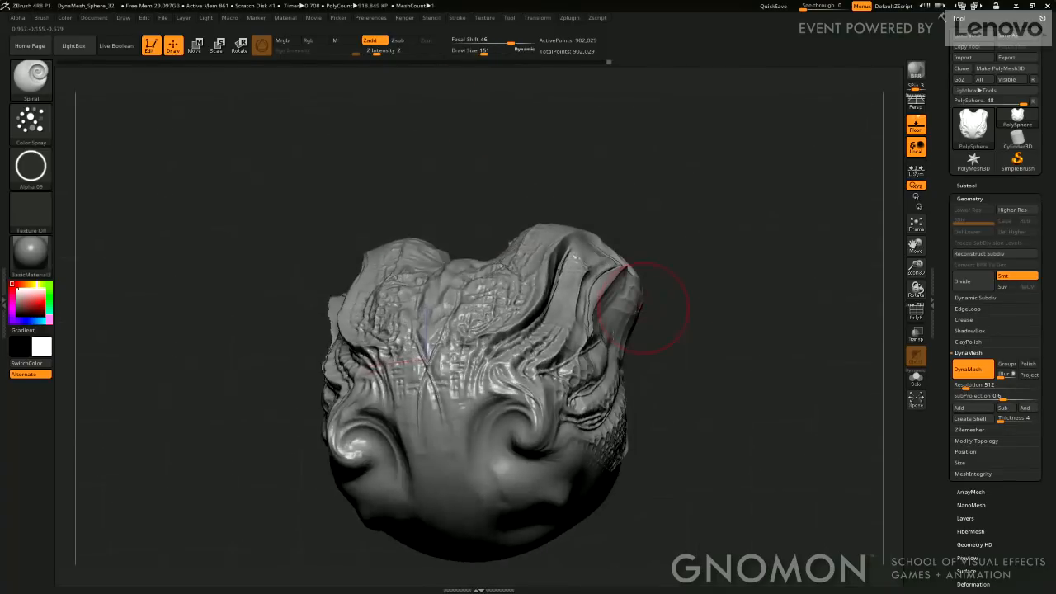
Increase the brush's Z Intensity and spray mirrored spiral texture between the swirls and across the underside.
click(389, 51)
drag(435, 339, 443, 387)
drag(670, 472, 673, 277)
drag(478, 370, 487, 357)
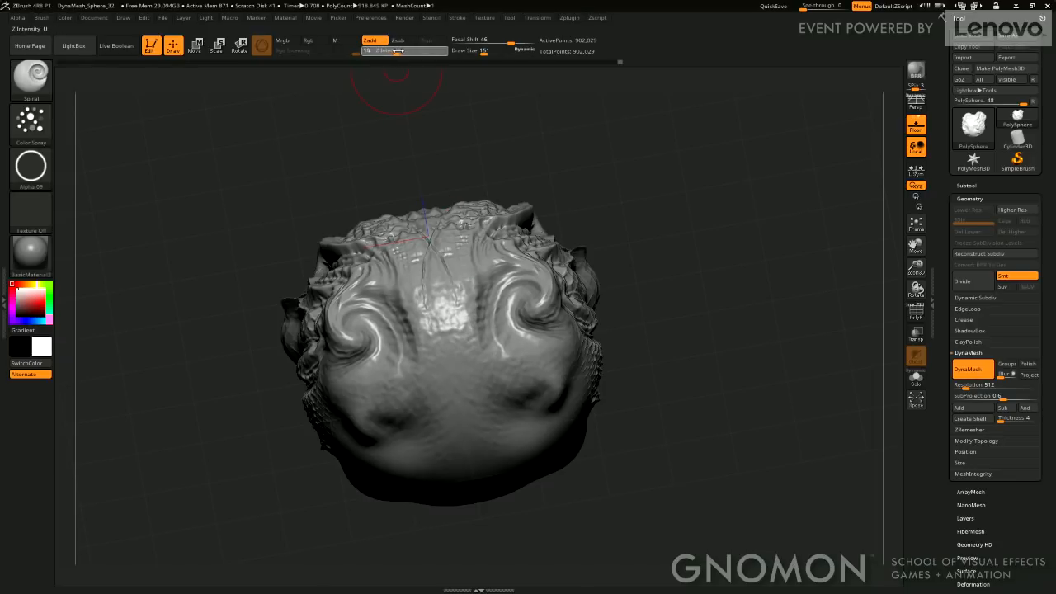
Set the Spiral brush's Z Intensity to 20, spray rougher texture over the underside, and smooth parts of it.
drag(389, 51, 401, 52)
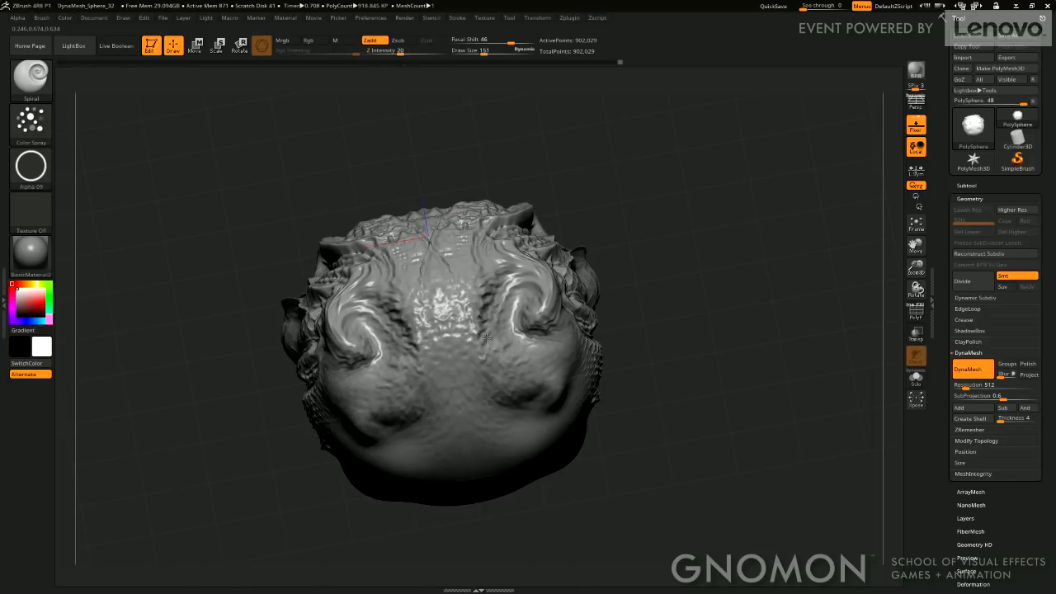
key(shift)
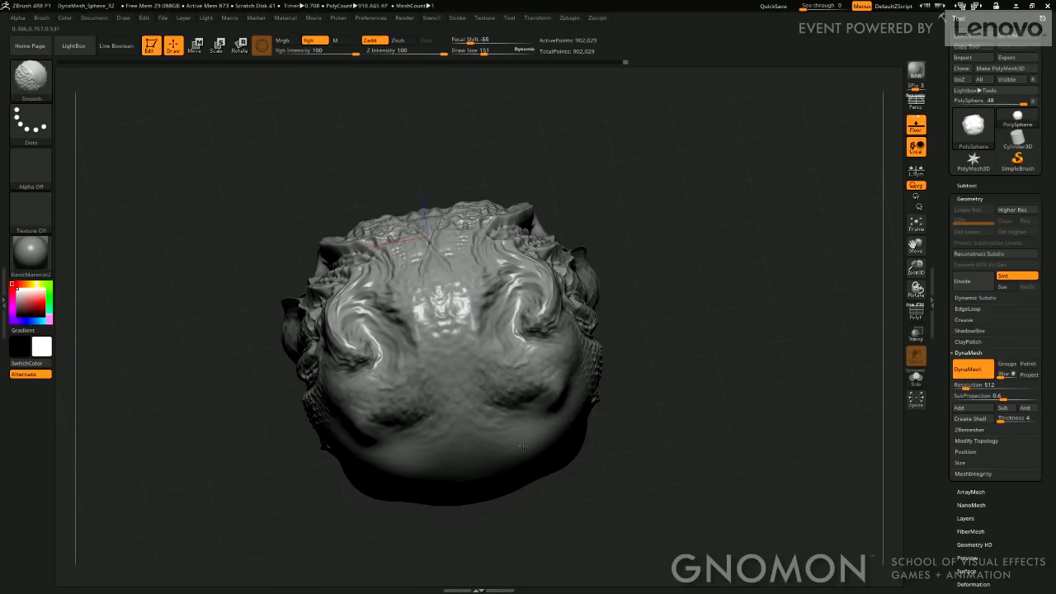
mouse_move(654, 396)
alt+mouse_down()
mouse_move(641, 341)
mouse_move(585, 347)
alt+mouse_up()
drag(574, 222, 479, 218)
mouse_move(569, 464)
mouse_down()
mouse_move(591, 402)
mouse_move(503, 367)
mouse_up()
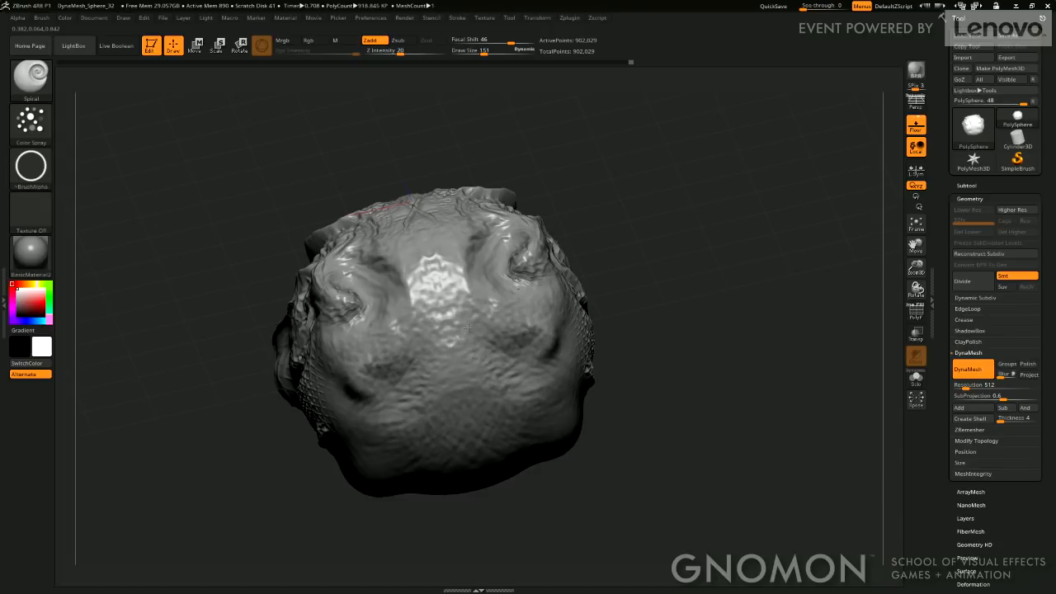
mouse_move(575, 234)
mouse_down()
mouse_move(615, 273)
mouse_move(582, 339)
mouse_up()
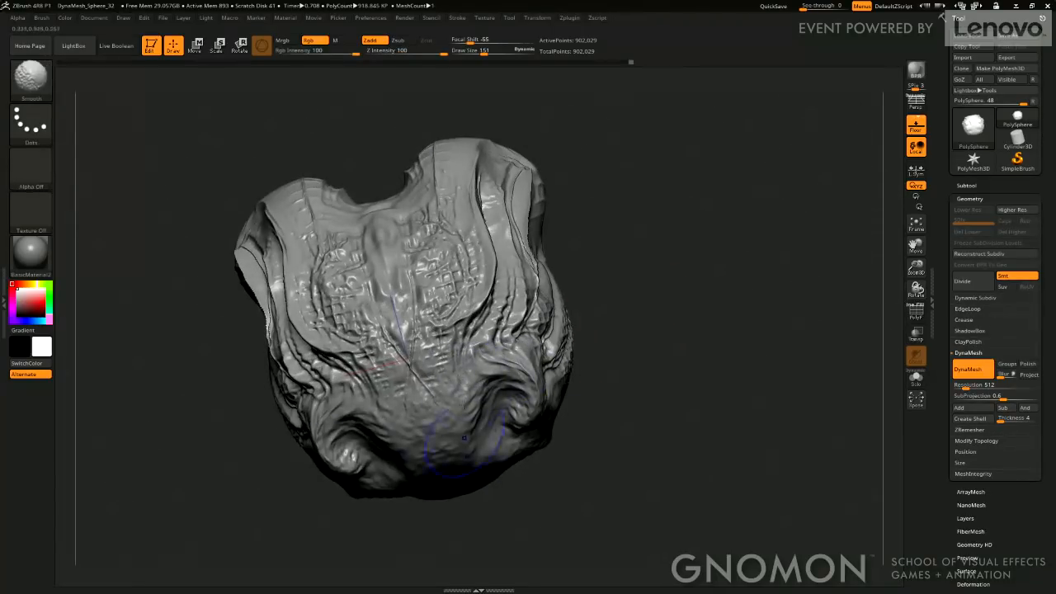
Choose the ClipRect brush and clip the form with a rectangle from the side to cut a flat face.
mouse_move(664, 360)
mouse_down()
mouse_move(642, 420)
mouse_move(729, 320)
mouse_move(493, 494)
mouse_move(662, 301)
mouse_up()
mouse_move(919, 268)
mouse_down()
mouse_move(679, 297)
mouse_move(735, 250)
mouse_move(558, 260)
mouse_up()
click(31, 77)
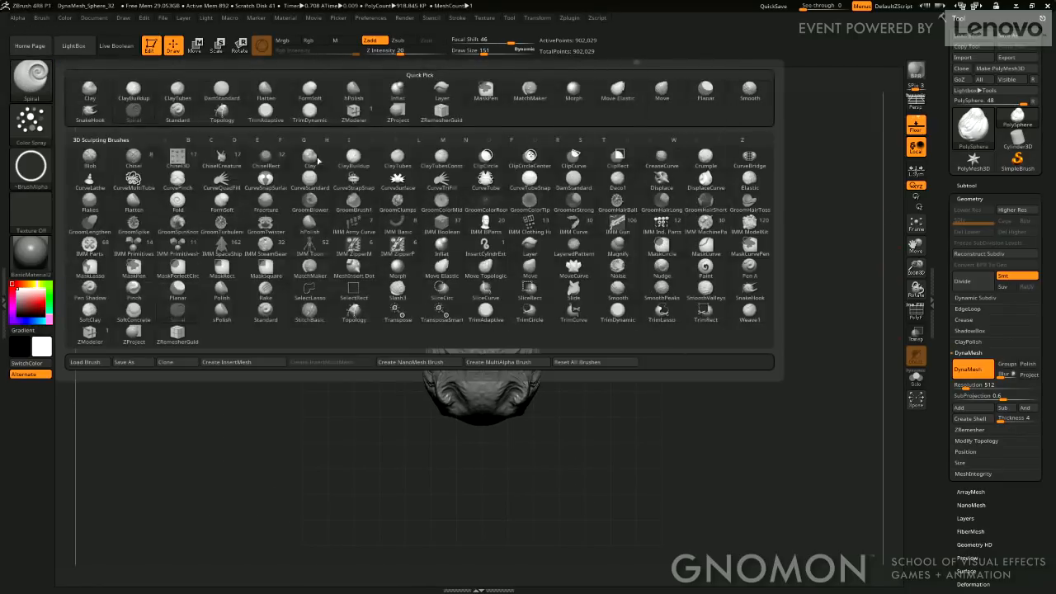
ctrl+shift+click(31, 76)
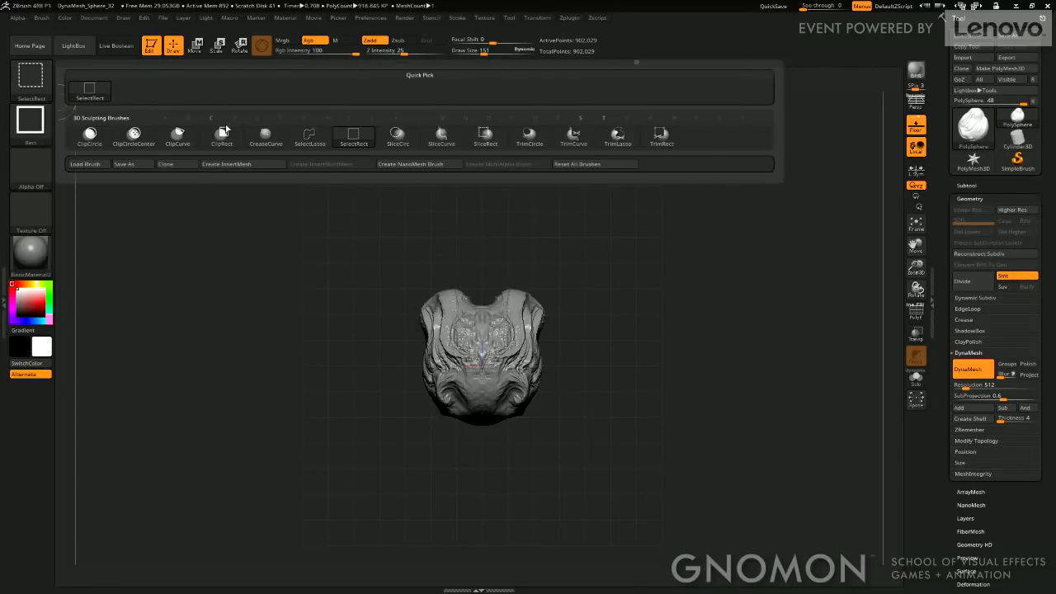
click(221, 134)
drag(564, 217, 536, 211)
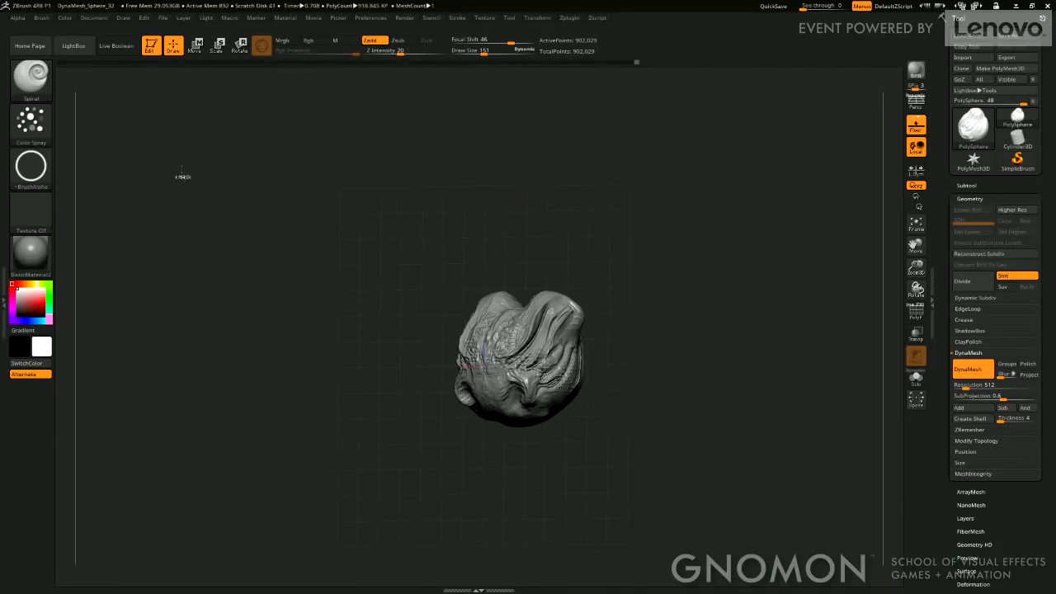
drag(625, 226, 530, 276)
ctrl+shift+drag(451, 196, 598, 484)
Remesh the clipped form with DynaMesh and inspect the flat cut from several angles.
shift+drag(737, 440, 684, 415)
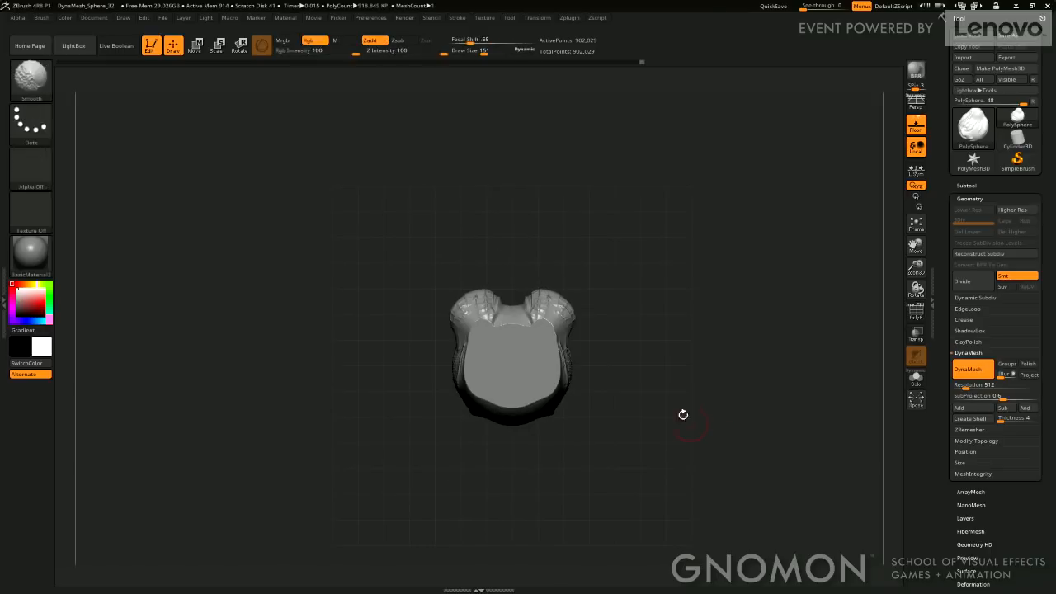
ctrl+drag(650, 367, 701, 470)
drag(680, 411, 607, 396)
mouse_move(585, 430)
mouse_down()
mouse_move(606, 418)
mouse_move(625, 325)
mouse_up()
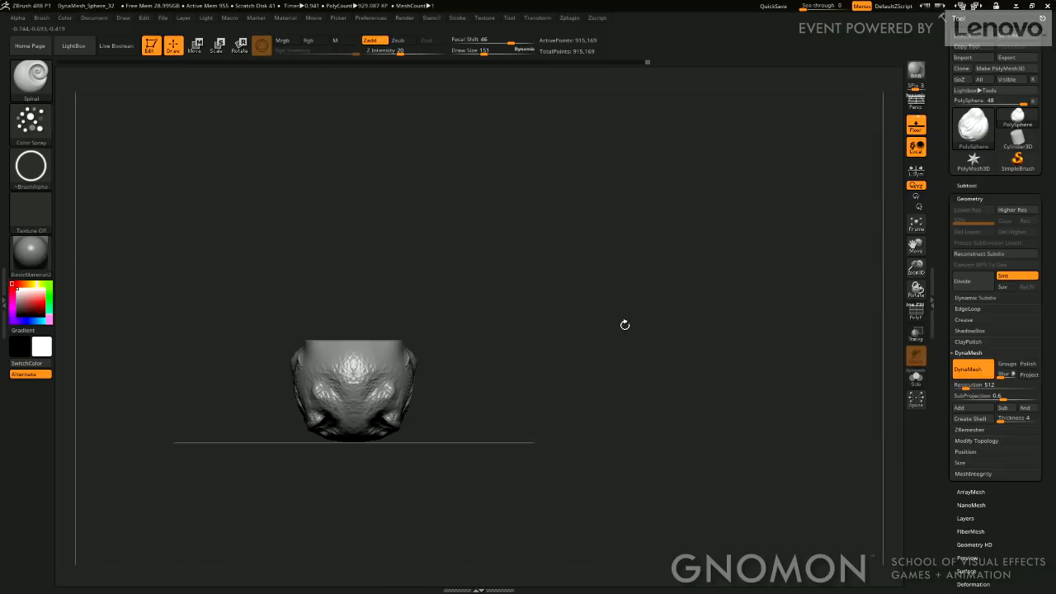
mouse_move(590, 388)
alt+mouse_down()
mouse_move(719, 312)
mouse_move(656, 342)
mouse_move(763, 341)
mouse_move(677, 400)
alt+mouse_up()
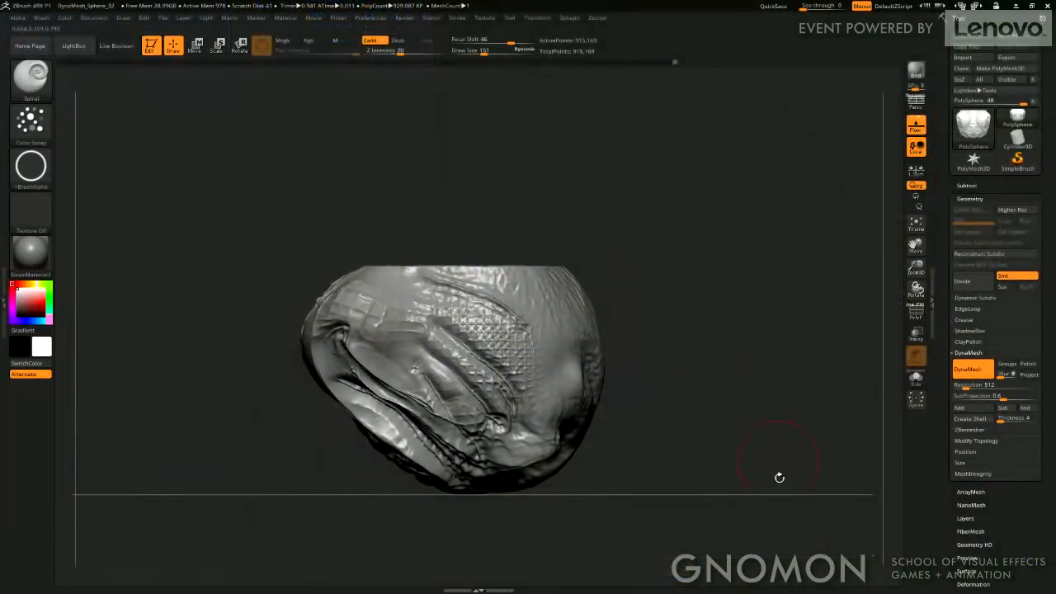
Switch to the hPolish brush and flatten the surfaces just below the flat cut beside the round central bulge.
click(31, 79)
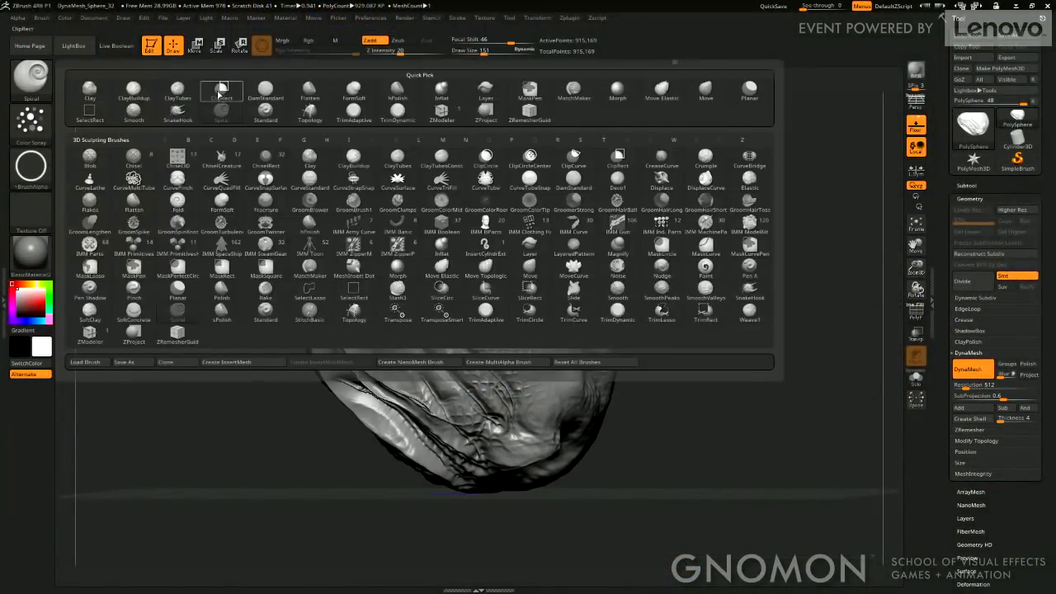
click(309, 87)
click(31, 78)
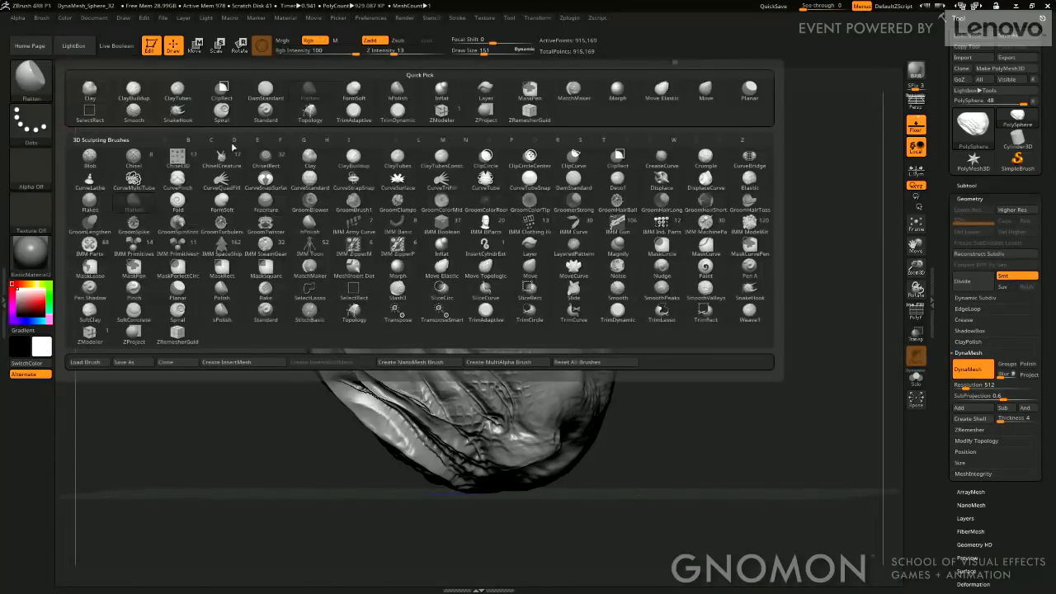
click(439, 203)
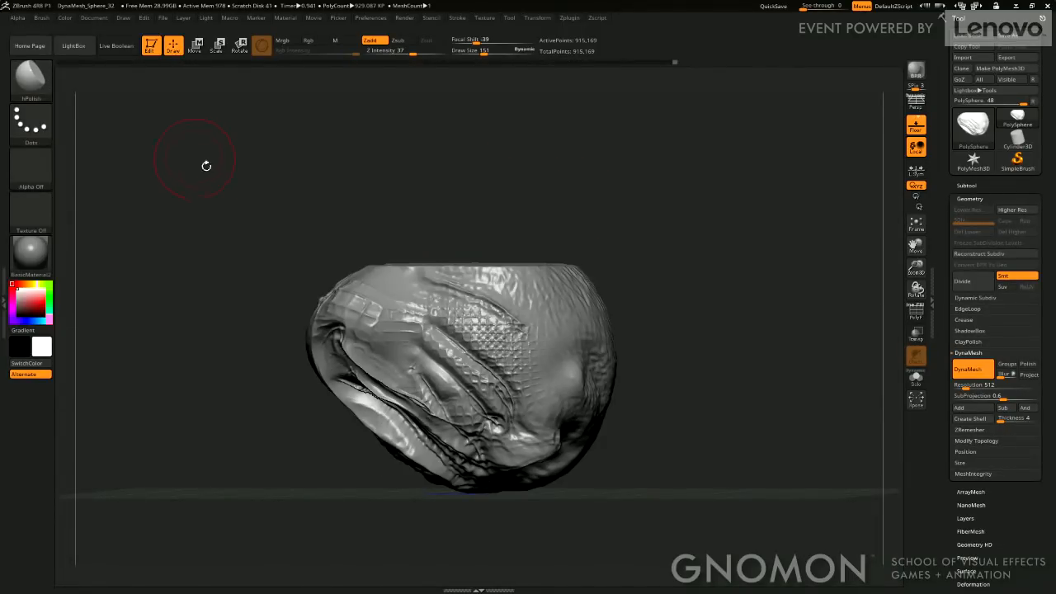
right_drag(547, 283, 575, 303)
right_drag(719, 240, 594, 337)
mouse_move(667, 419)
mouse_down()
mouse_move(661, 330)
mouse_move(568, 337)
mouse_up()
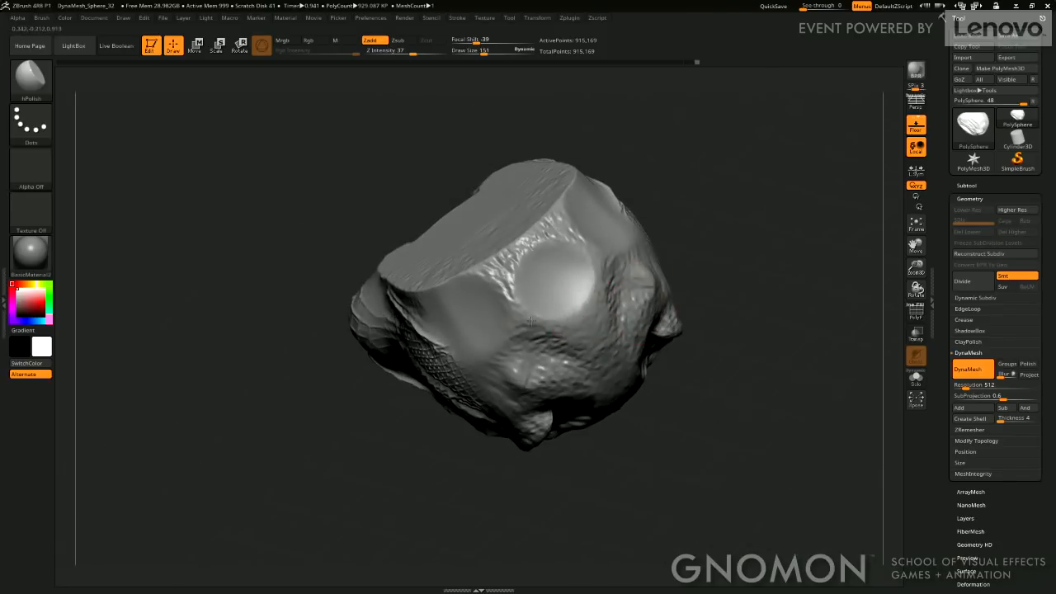
Polish smooth mirrored planes around the central bulge and down the lower front with hPolish.
drag(648, 439, 647, 288)
drag(699, 437, 628, 321)
mouse_move(549, 269)
mouse_down()
mouse_move(537, 288)
mouse_move(566, 259)
mouse_move(573, 224)
mouse_move(590, 283)
mouse_move(507, 330)
mouse_move(615, 272)
mouse_move(589, 373)
mouse_up()
drag(663, 453, 627, 383)
mouse_move(570, 334)
mouse_down()
mouse_move(600, 370)
mouse_move(573, 330)
mouse_move(601, 405)
mouse_up()
mouse_move(695, 486)
mouse_down()
mouse_move(669, 333)
mouse_move(707, 281)
mouse_move(705, 237)
mouse_move(708, 376)
mouse_move(749, 381)
mouse_move(736, 357)
mouse_up()
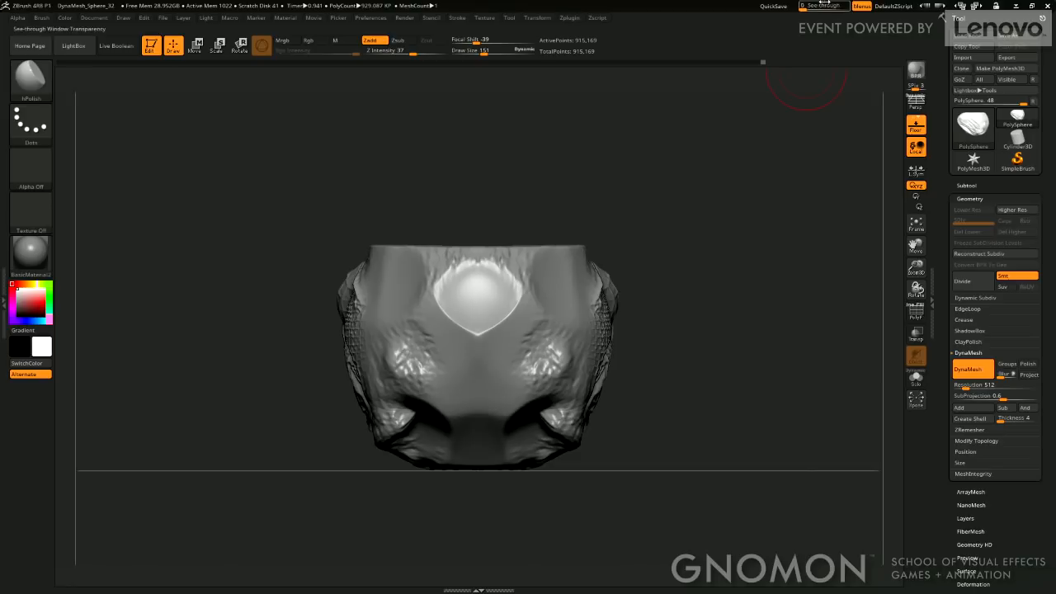
Append a Sphere3D subtool, select it, and scale it down at the centre of the form's flat top.
click(967, 186)
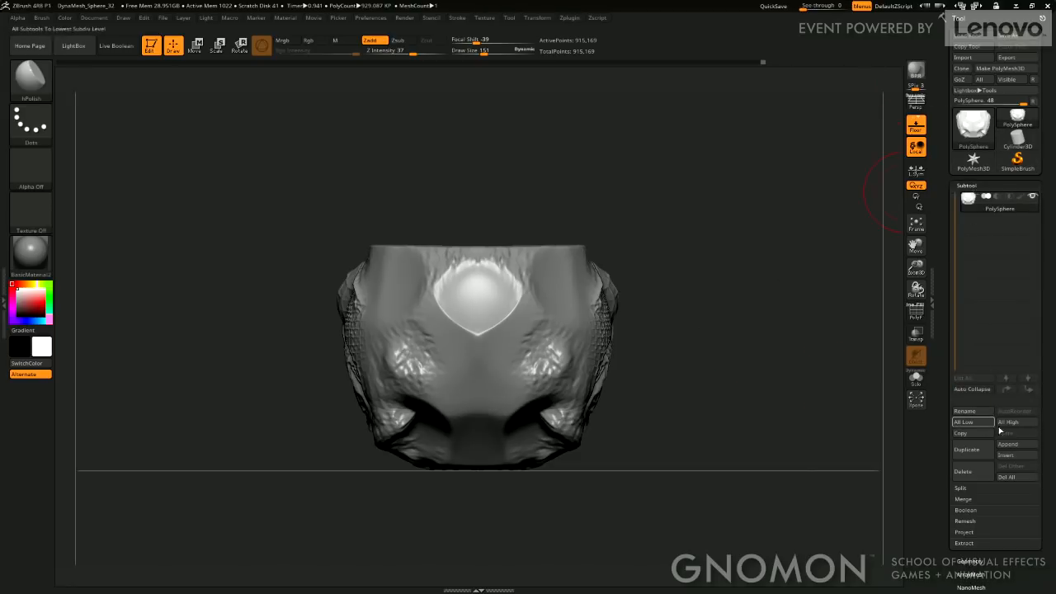
click(1008, 446)
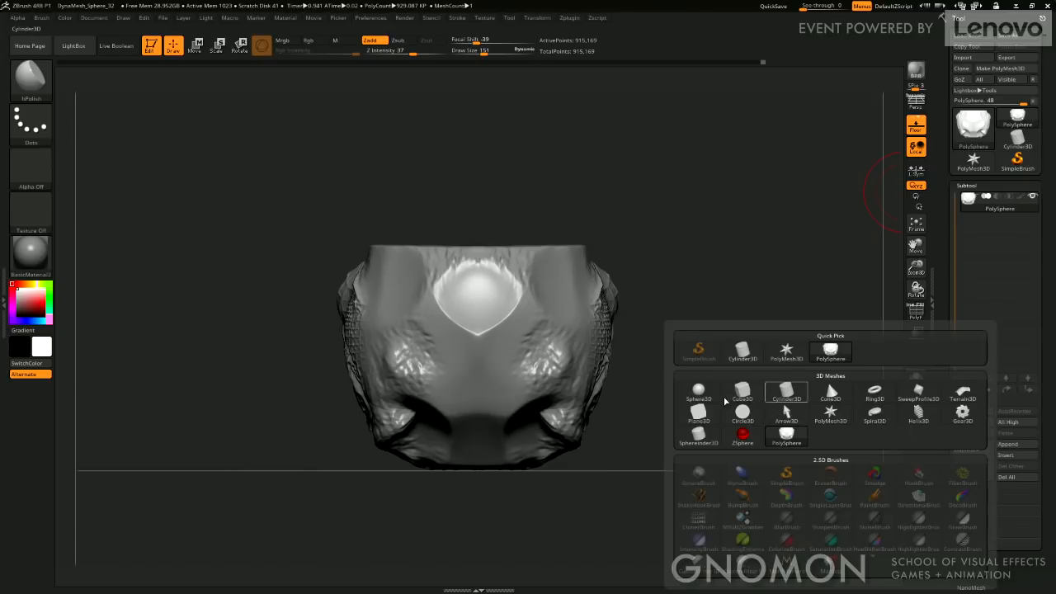
click(699, 391)
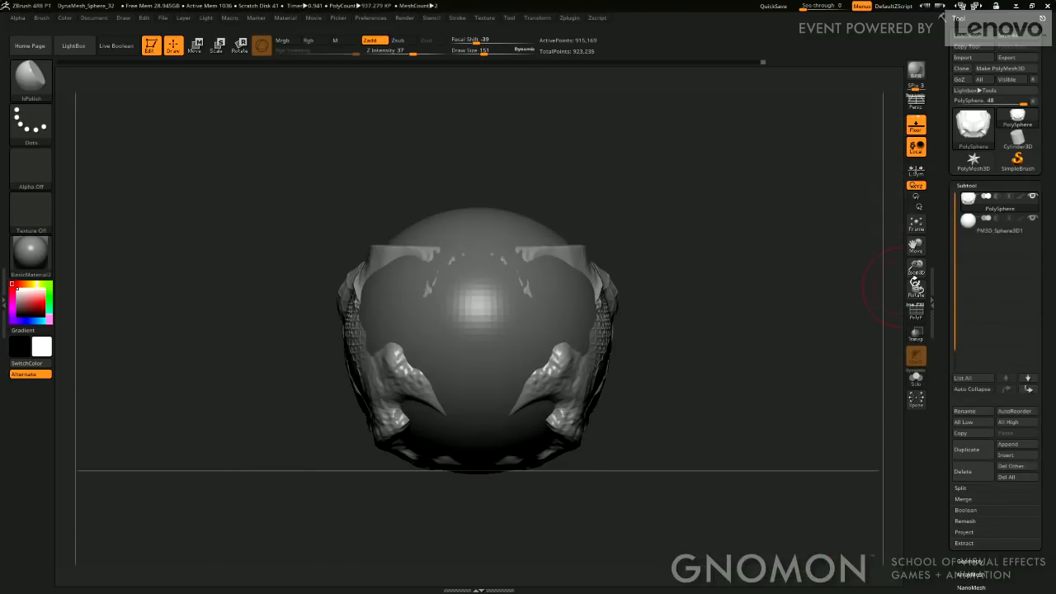
click(994, 233)
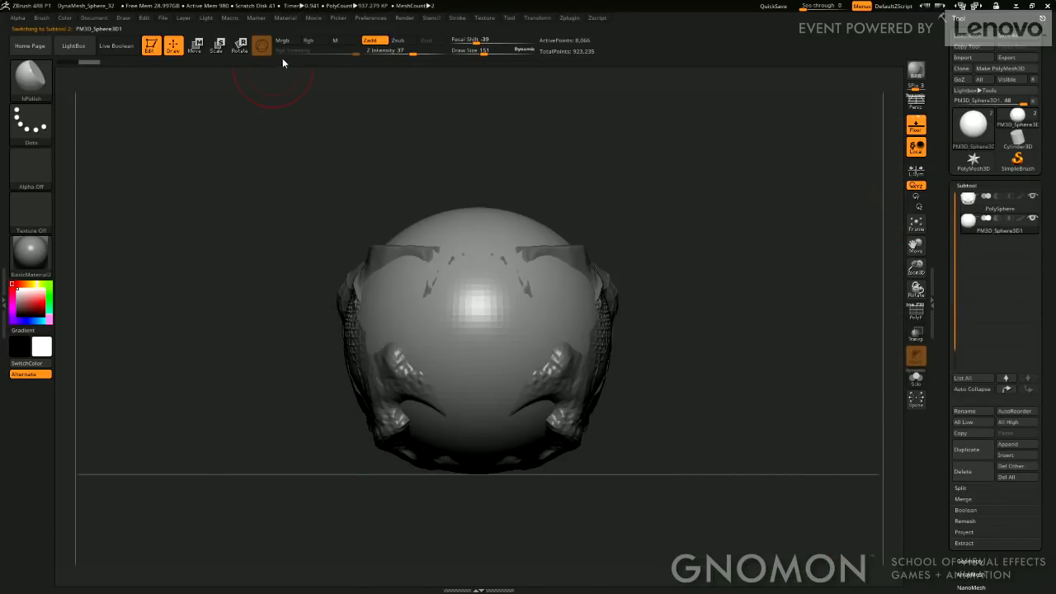
click(218, 46)
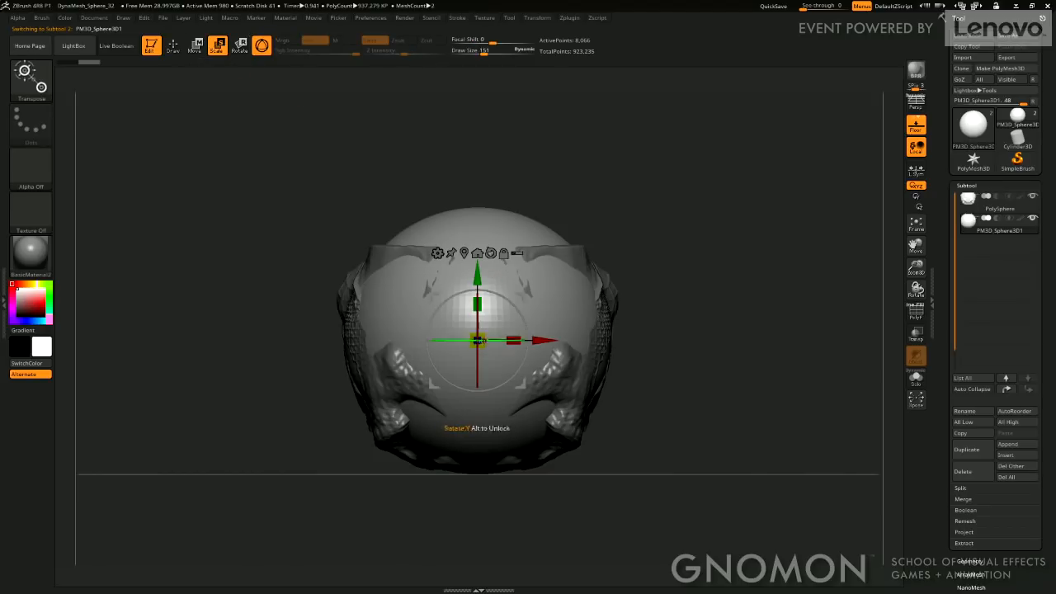
drag(479, 340, 477, 231)
shift+drag(572, 160, 652, 190)
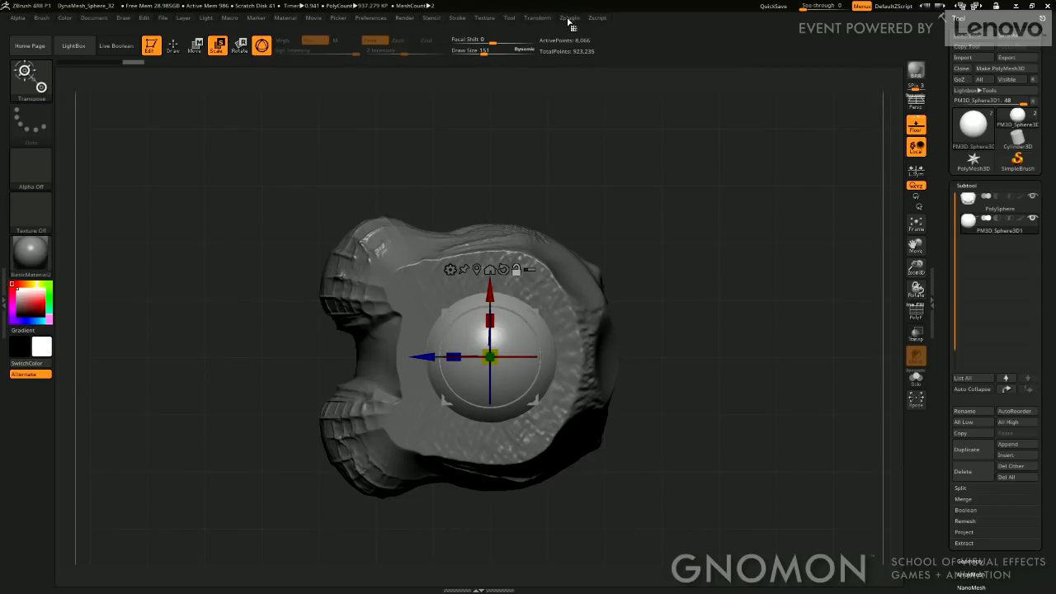
Turn on Live Boolean rendering and set the sphere subtool to subtract from the sculpted form.
click(509, 17)
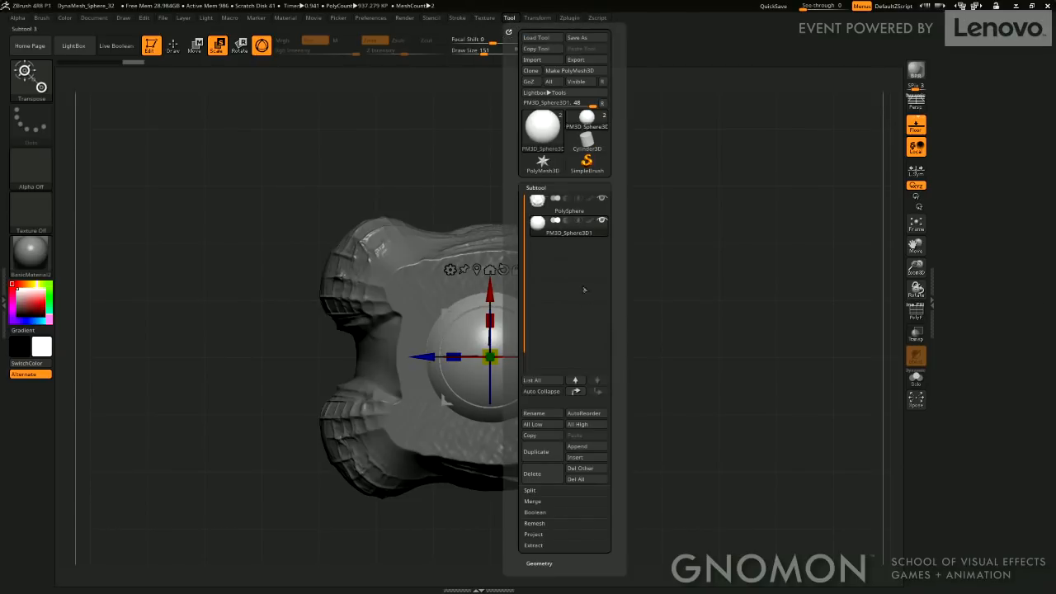
click(551, 513)
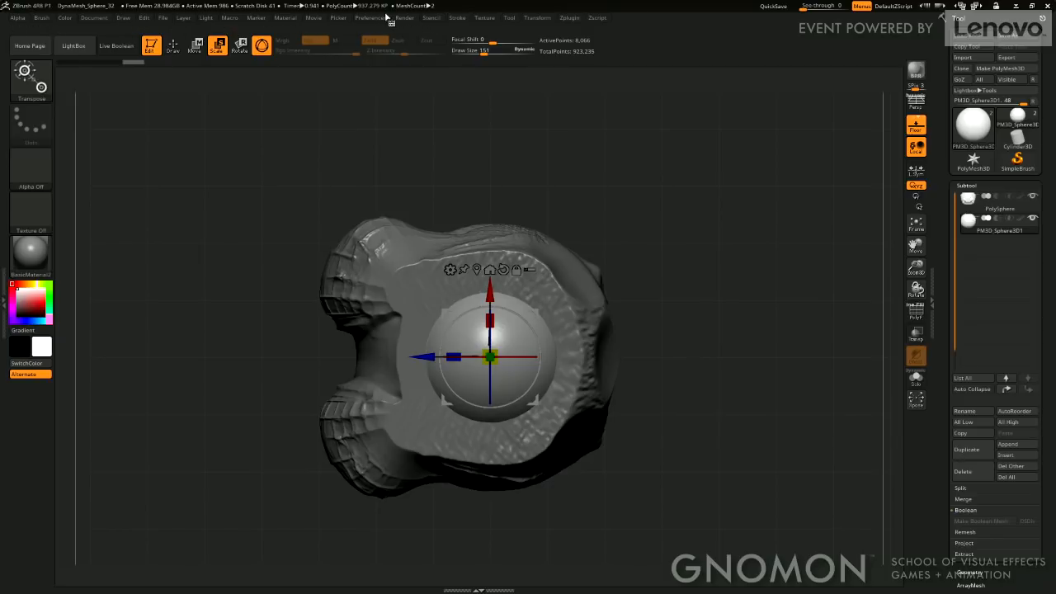
click(406, 18)
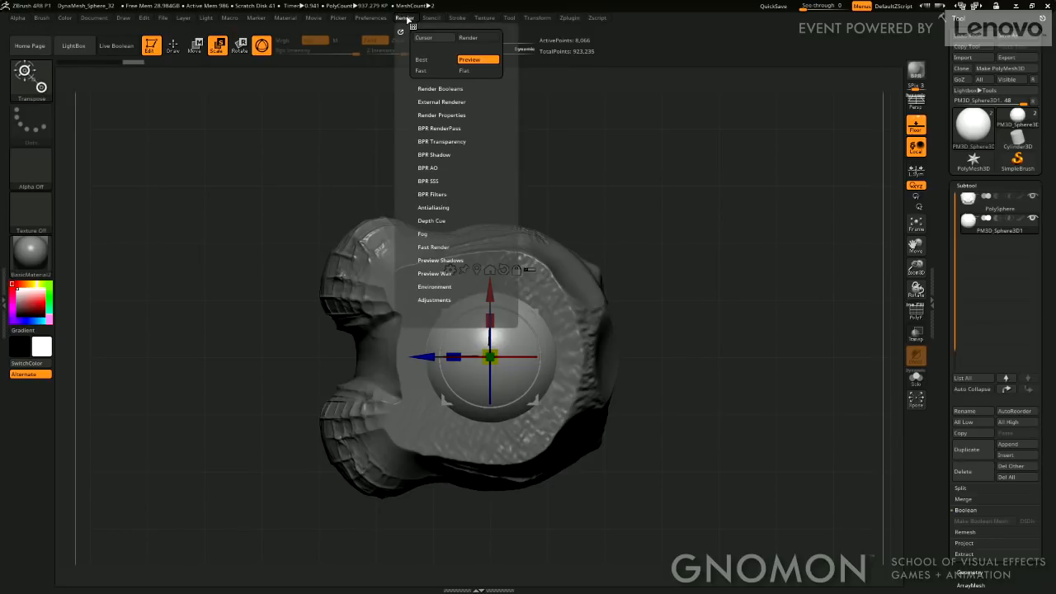
click(440, 87)
click(436, 106)
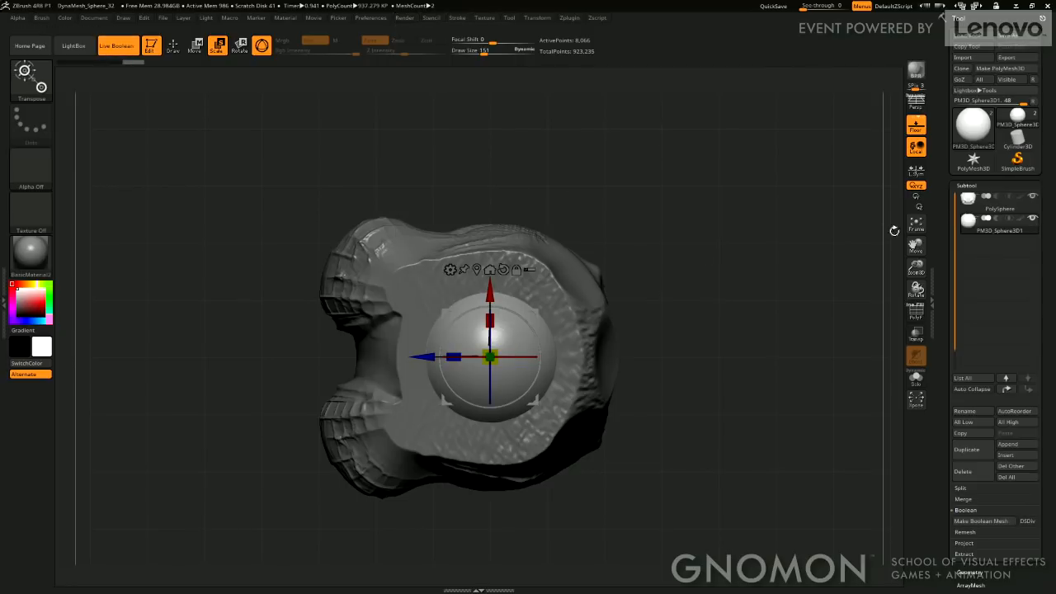
click(998, 219)
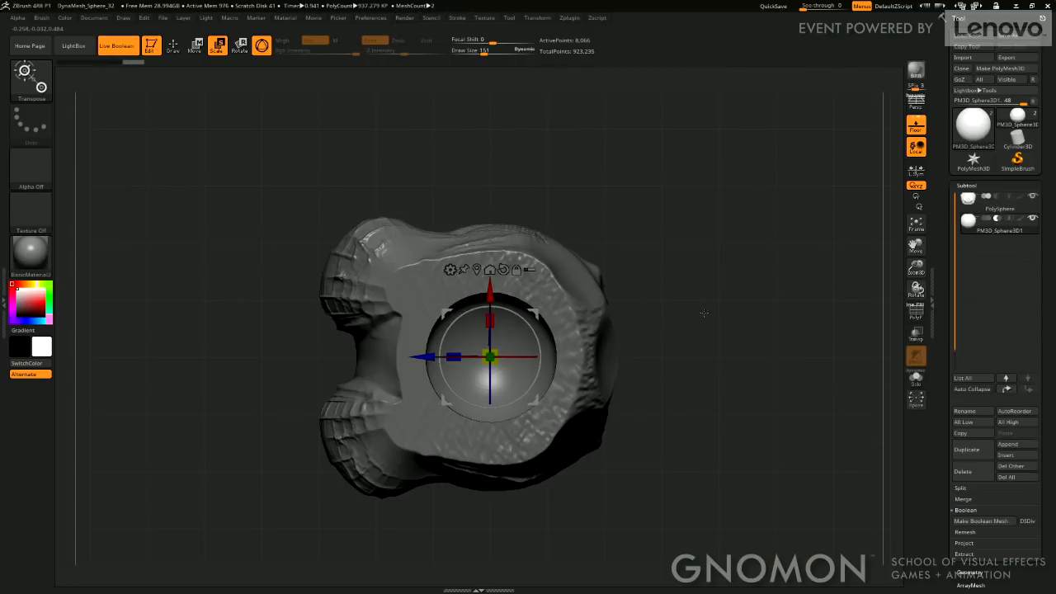
drag(704, 313, 691, 268)
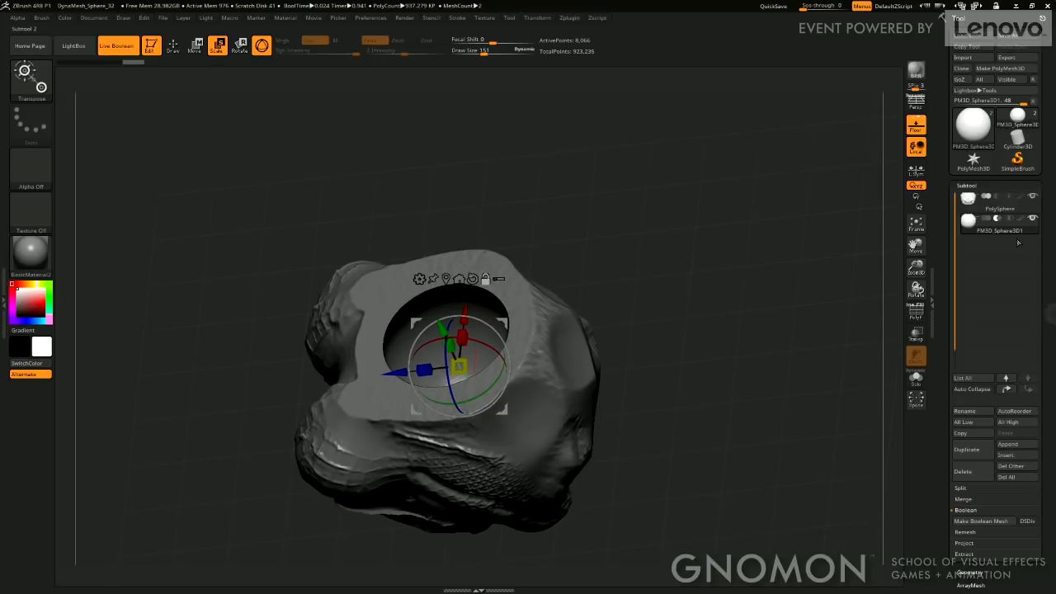
Select the Move brush with draw size 367 and activate symmetry for the subtractive sphere.
key(q)
key(b)
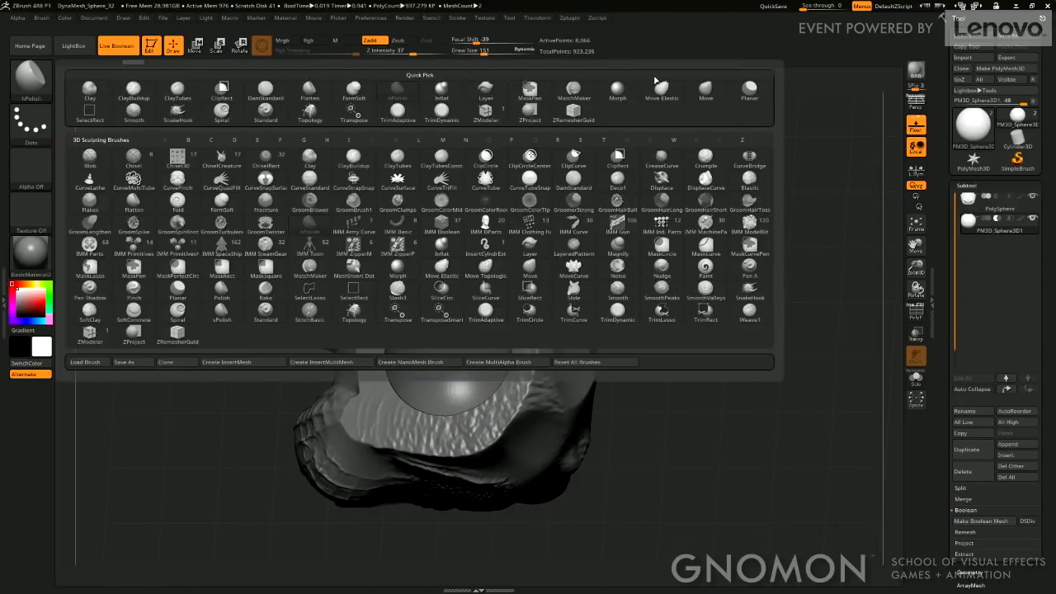
click(701, 86)
drag(511, 85, 528, 168)
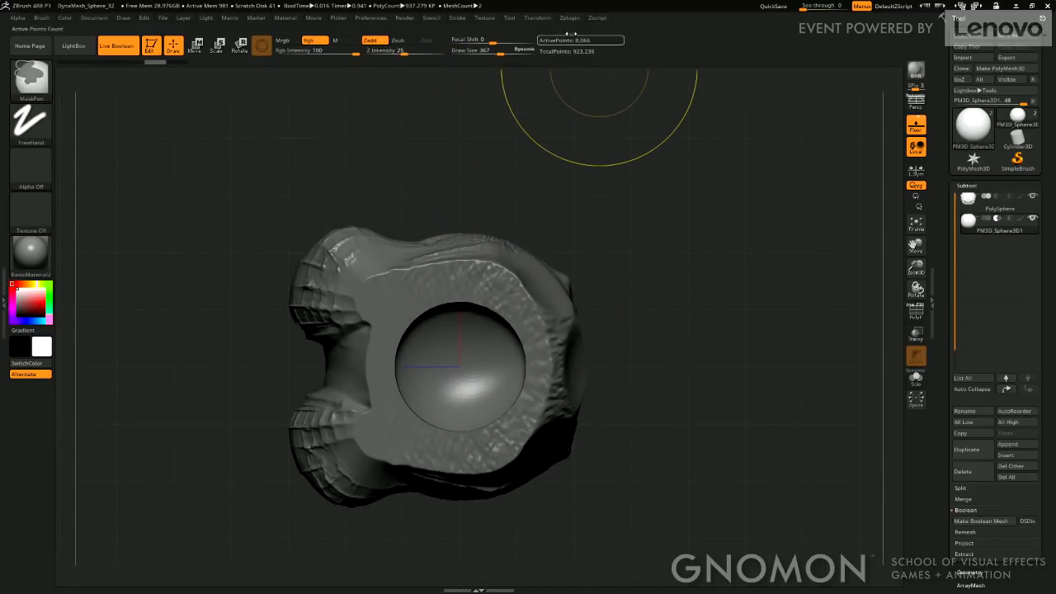
click(541, 19)
click(573, 267)
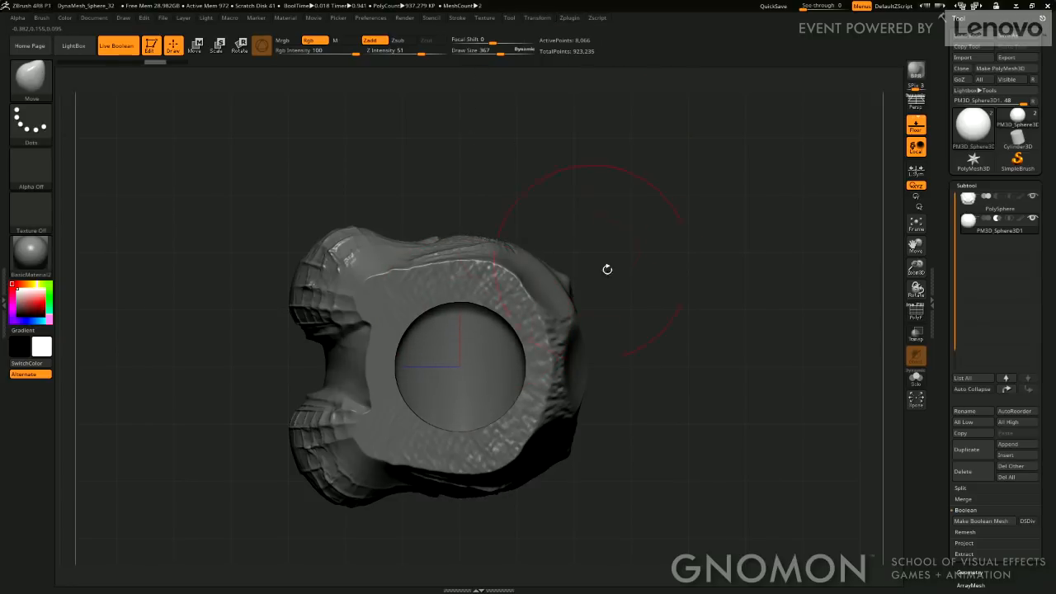
Pull the subtractive sphere outward on both sides to cut mirrored openings through the form's walls and widen them.
mouse_move(608, 269)
mouse_down()
mouse_move(611, 153)
mouse_move(619, 276)
mouse_up()
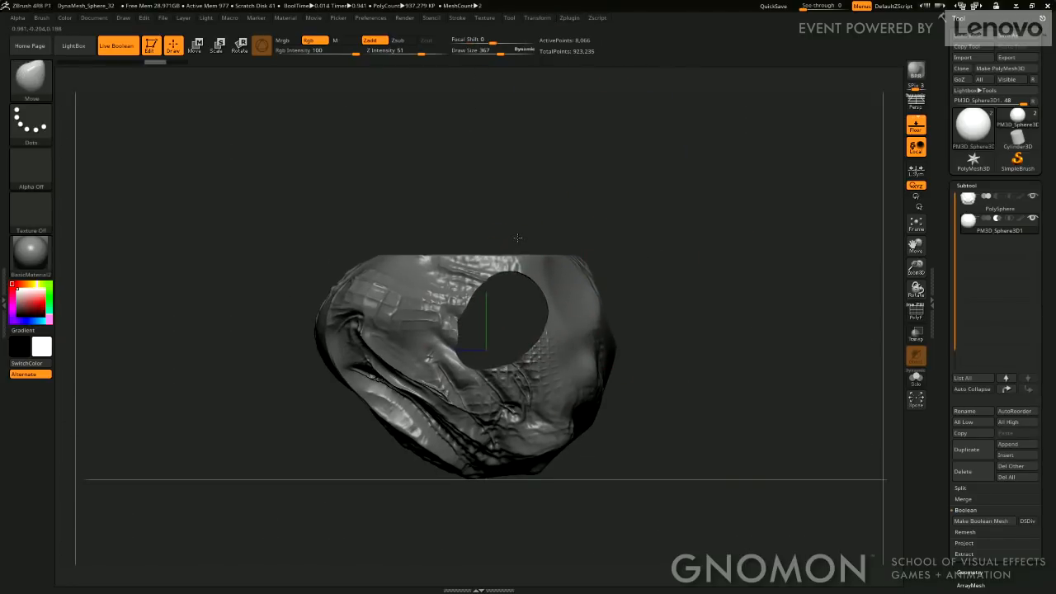
drag(518, 238, 573, 369)
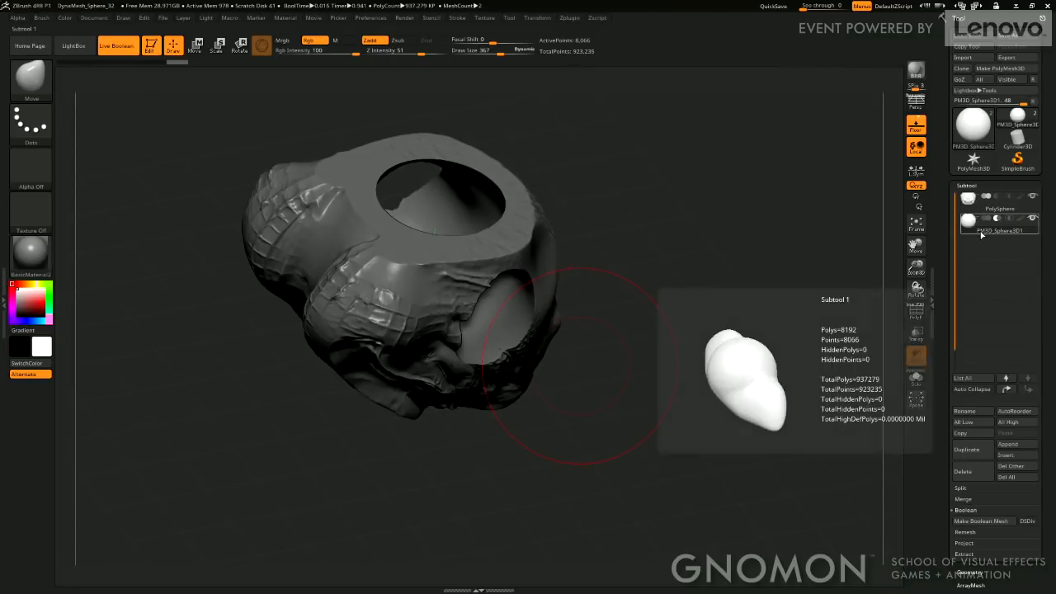
drag(650, 340, 615, 325)
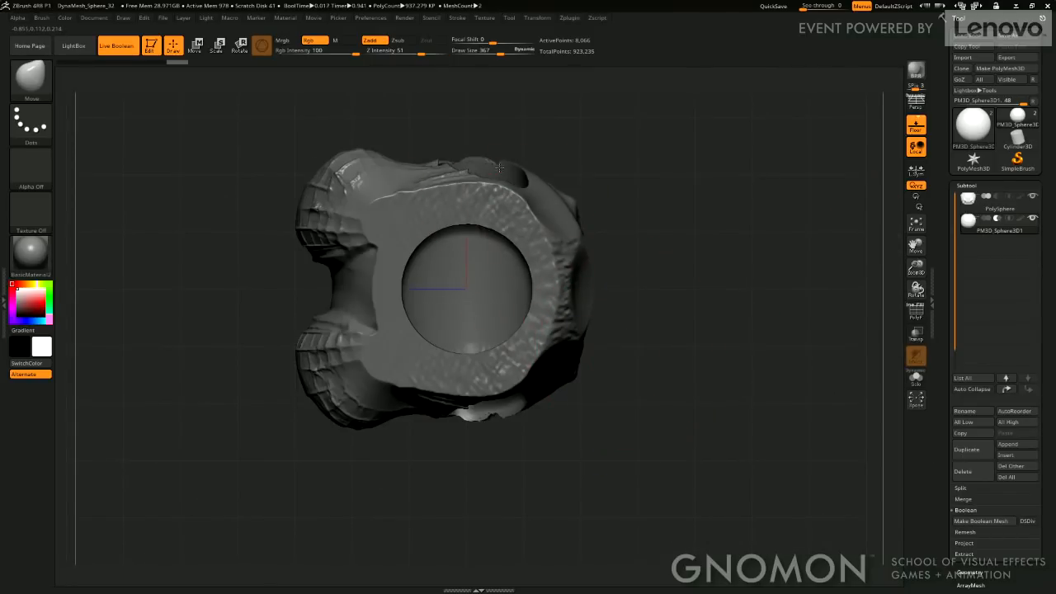
drag(499, 168, 520, 103)
mouse_move(531, 179)
mouse_down()
mouse_move(610, 198)
mouse_move(665, 229)
mouse_up()
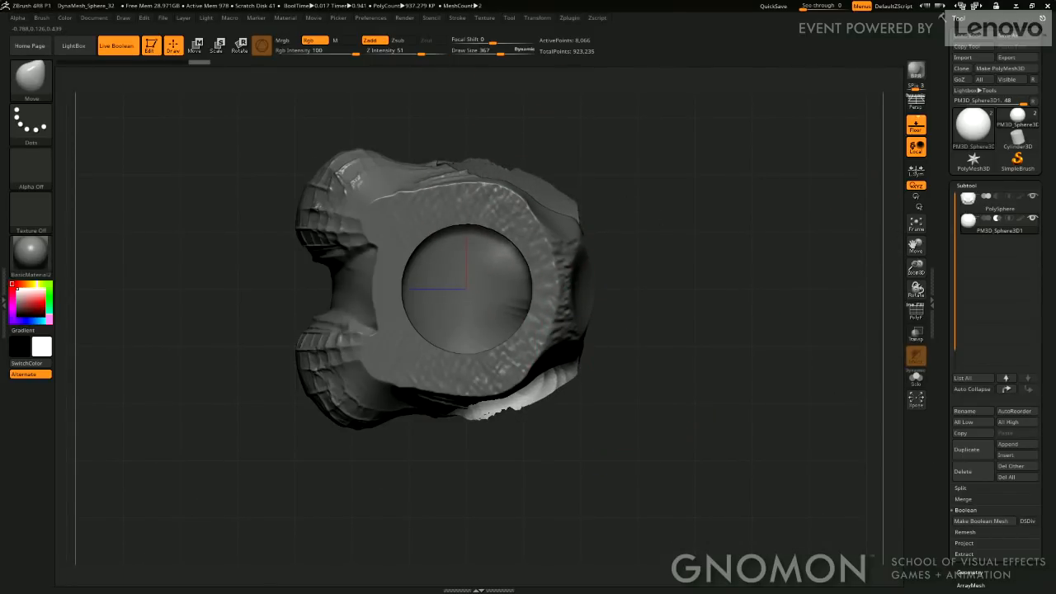
drag(665, 330, 668, 176)
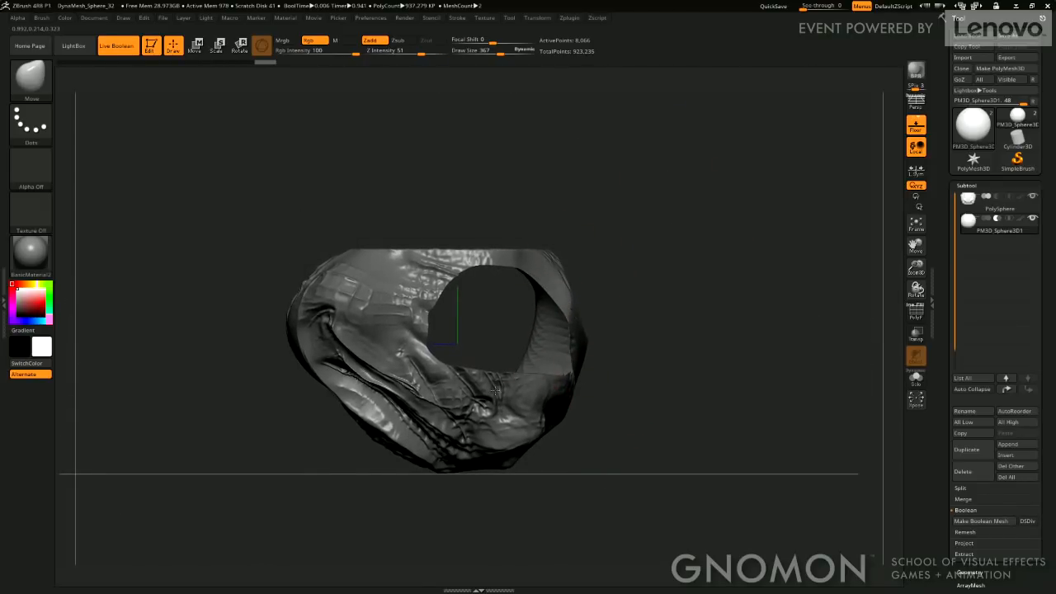
Reshape the subtractive sphere from several side angles with the Move brush to refine the mirrored openings through the form's walls.
drag(483, 460, 485, 456)
drag(617, 397, 631, 511)
drag(495, 347, 524, 326)
mouse_move(651, 228)
alt+mouse_down()
mouse_move(628, 348)
mouse_move(635, 396)
alt+mouse_up()
drag(485, 386, 419, 392)
drag(576, 259, 652, 165)
drag(574, 354, 513, 317)
Pull the sphere toward the rear of the flat top and push its edges in so the top opening tapers.
drag(633, 224, 608, 344)
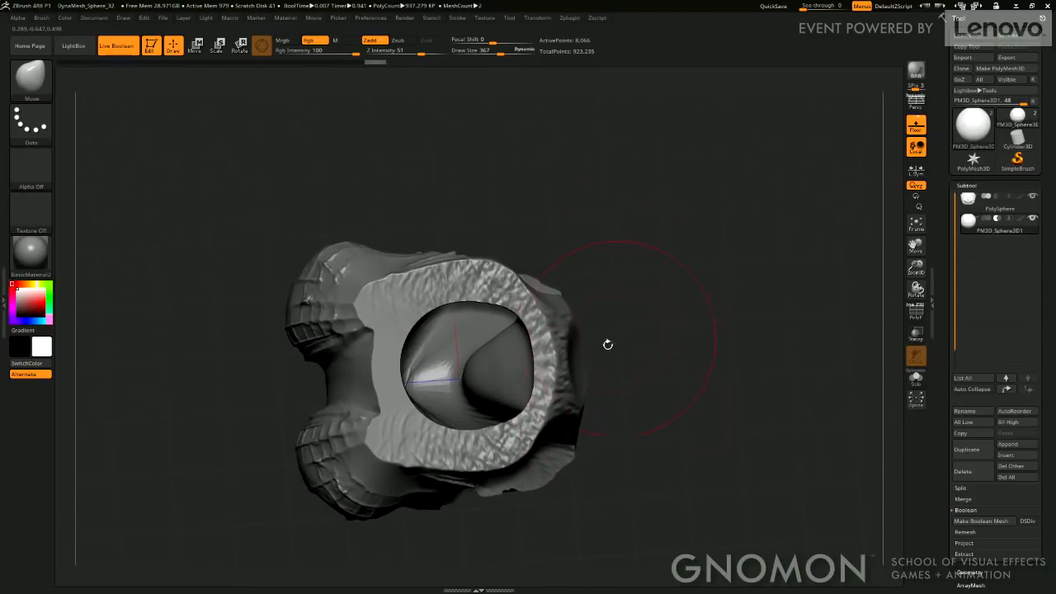
drag(554, 368, 588, 364)
drag(533, 301, 508, 318)
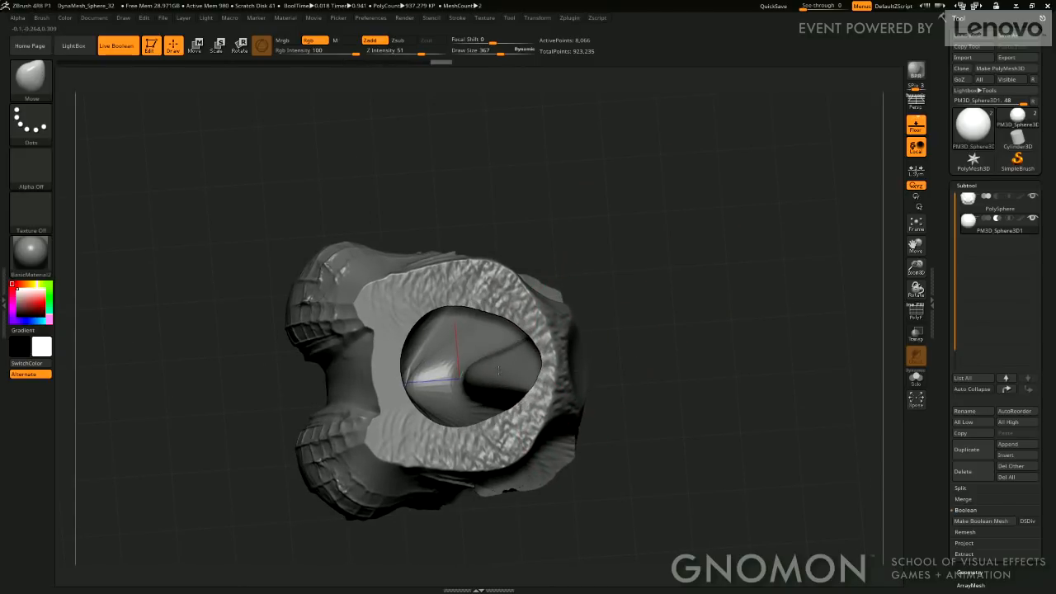
drag(518, 279, 490, 243)
mouse_move(589, 300)
mouse_down()
mouse_move(608, 215)
mouse_move(611, 353)
mouse_up()
shift+drag(582, 414, 568, 376)
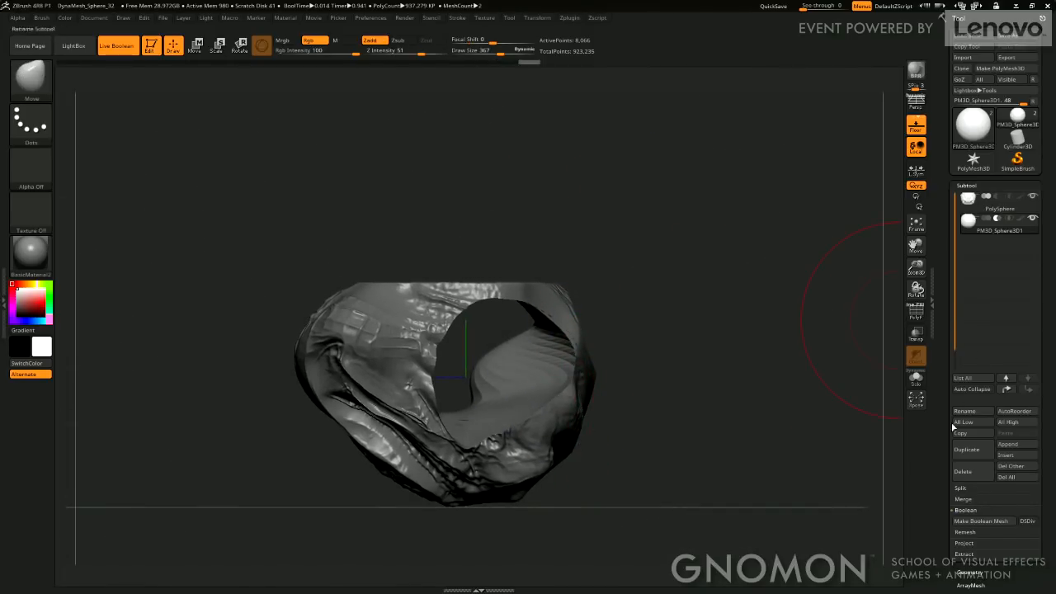
Make a boolean mesh from the two subtools and switch to the resulting UMesh_PolySphere tool.
drag(943, 442, 941, 248)
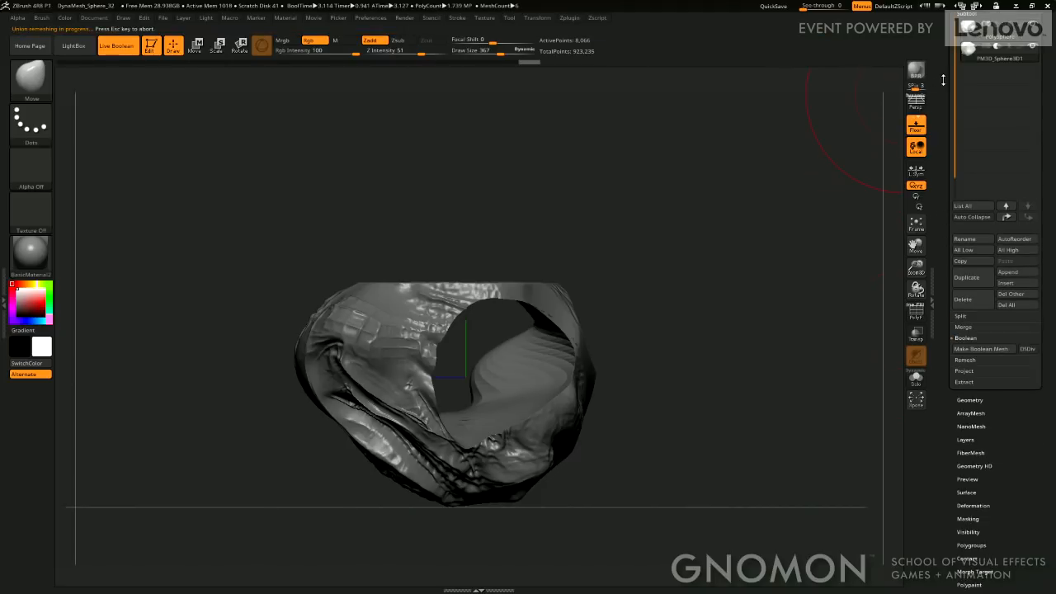
drag(955, 85, 968, 161)
drag(940, 109, 956, 190)
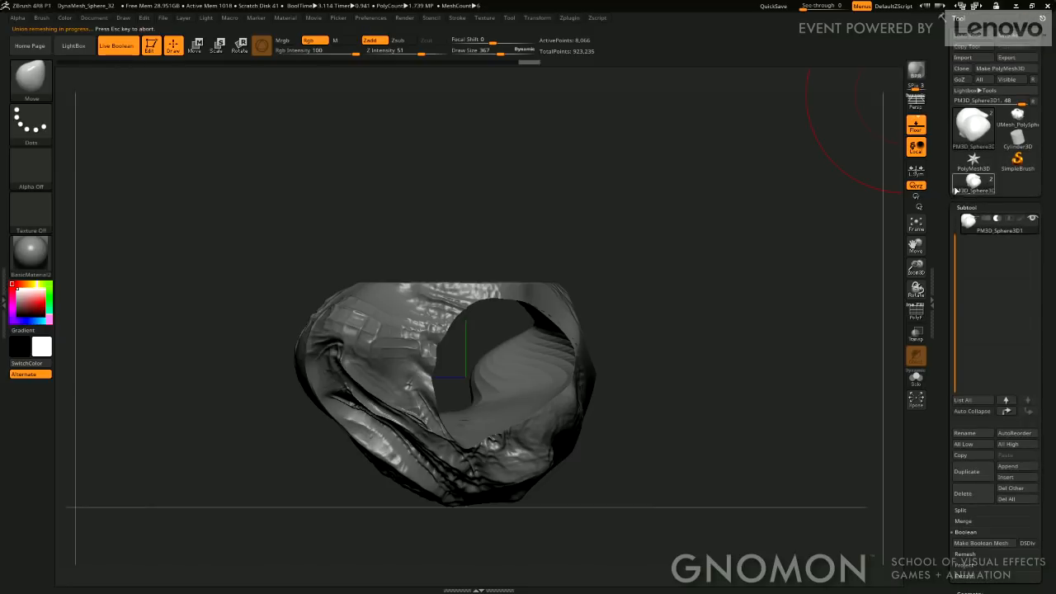
click(1019, 117)
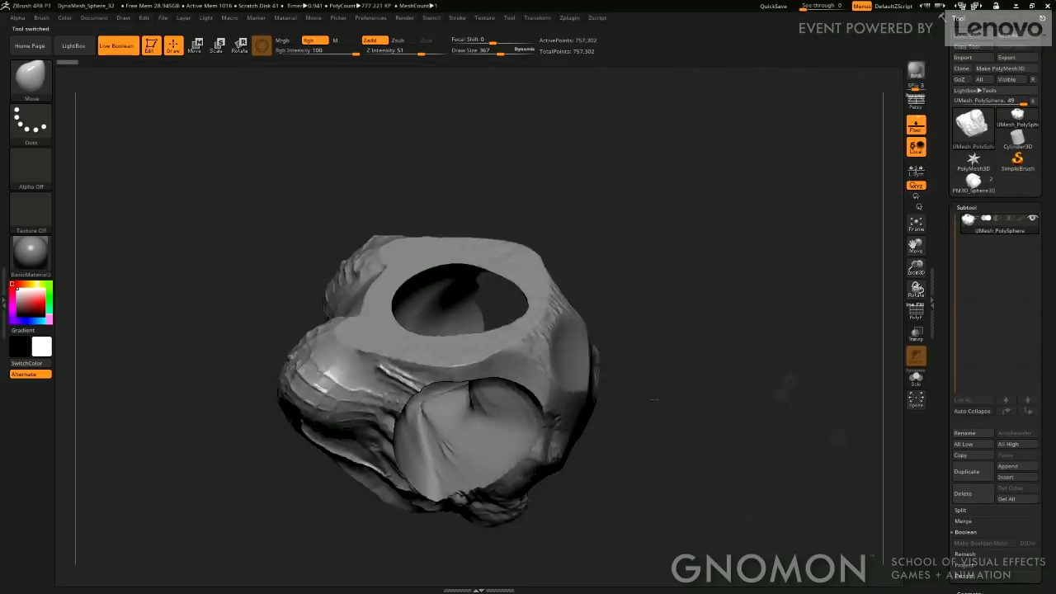
Convert the boolean result to a DynaMesh at resolution 128.
mouse_move(677, 391)
mouse_down()
mouse_move(674, 429)
mouse_move(683, 406)
mouse_up()
drag(949, 467, 983, 326)
click(970, 128)
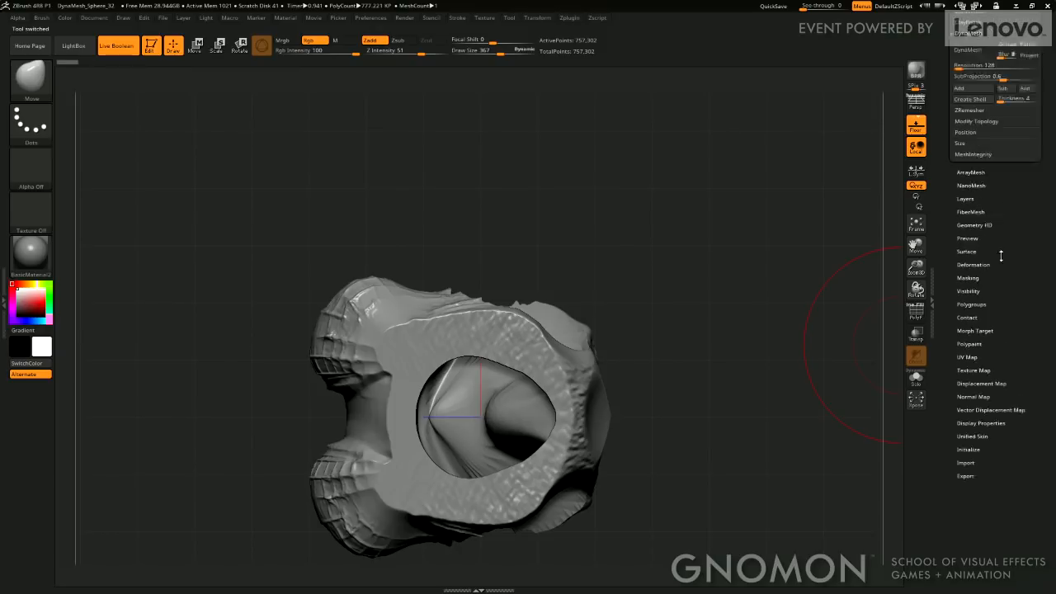
drag(1010, 238, 1006, 312)
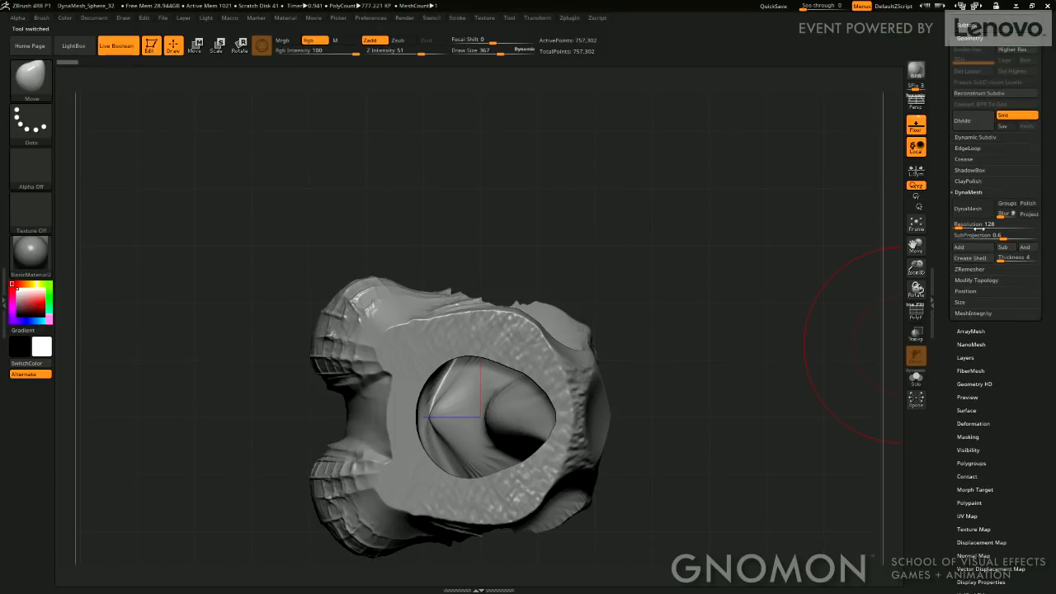
click(972, 209)
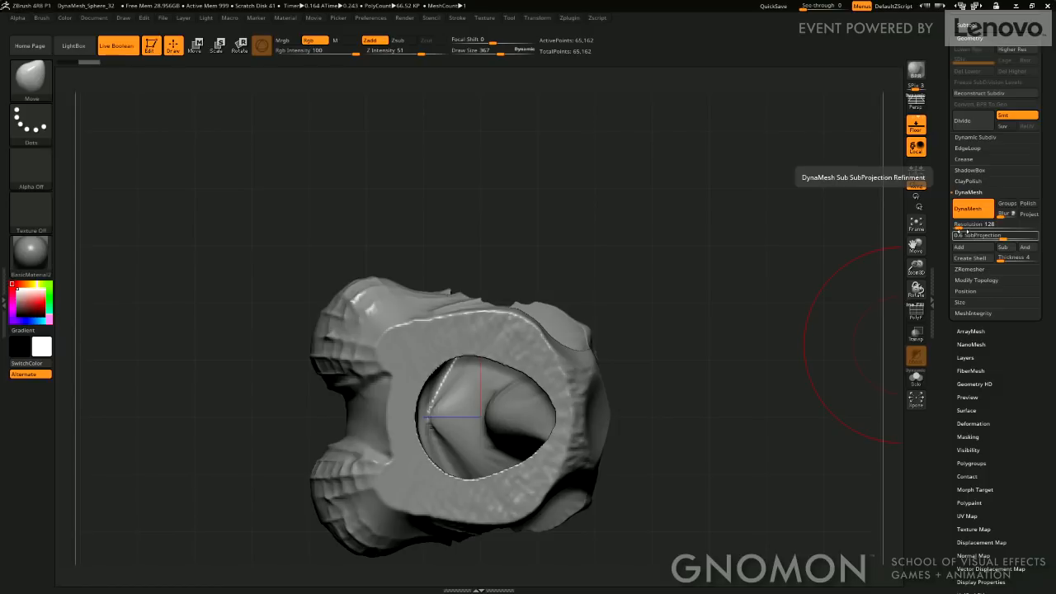
Try remeshing the form at DynaMesh resolution 512 and undo the remesh.
drag(966, 226, 965, 225)
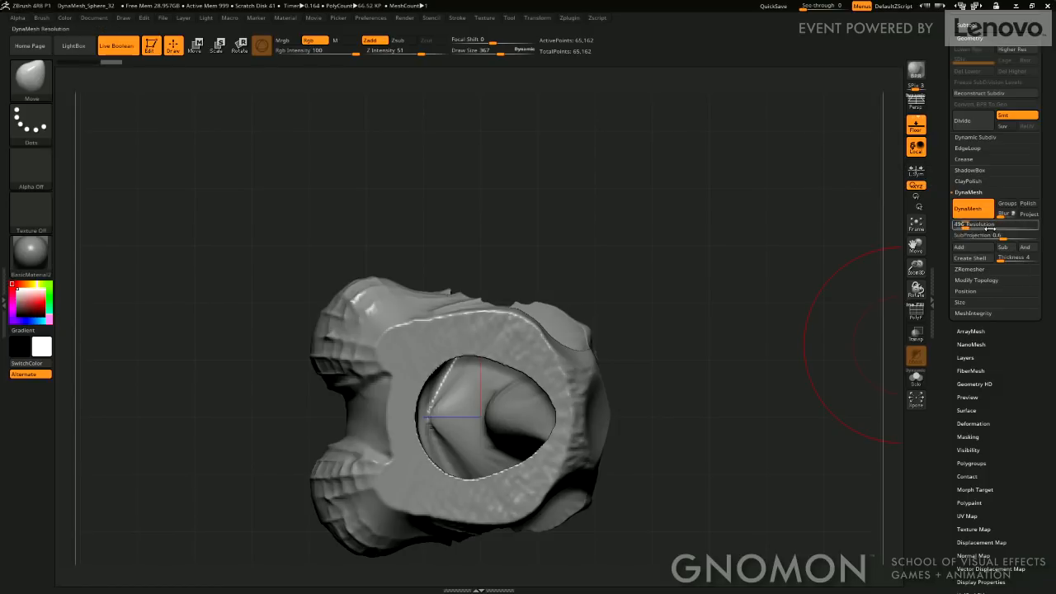
click(990, 225)
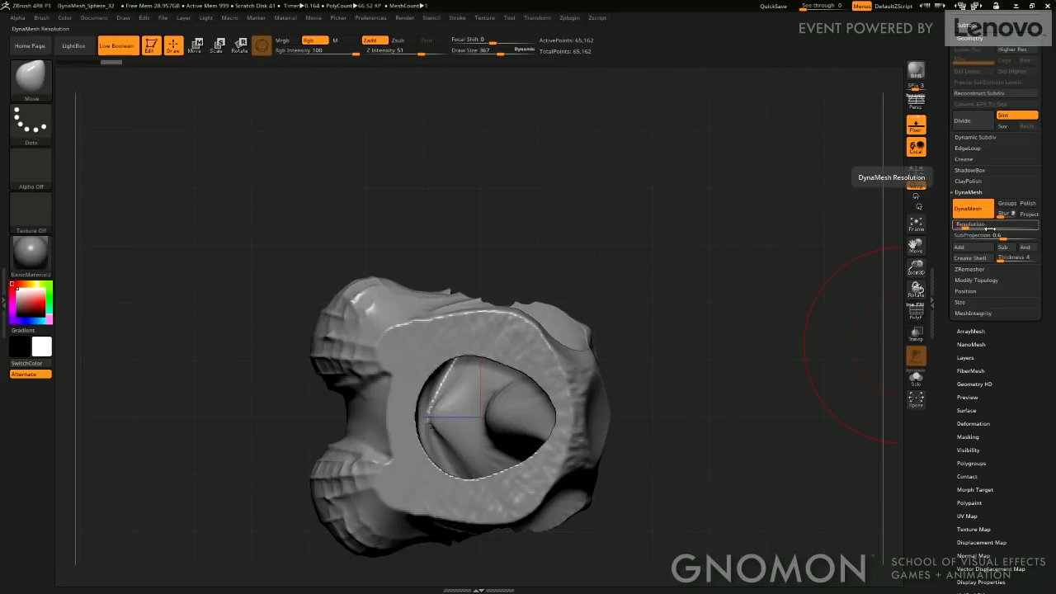
text(512)
key(Return)
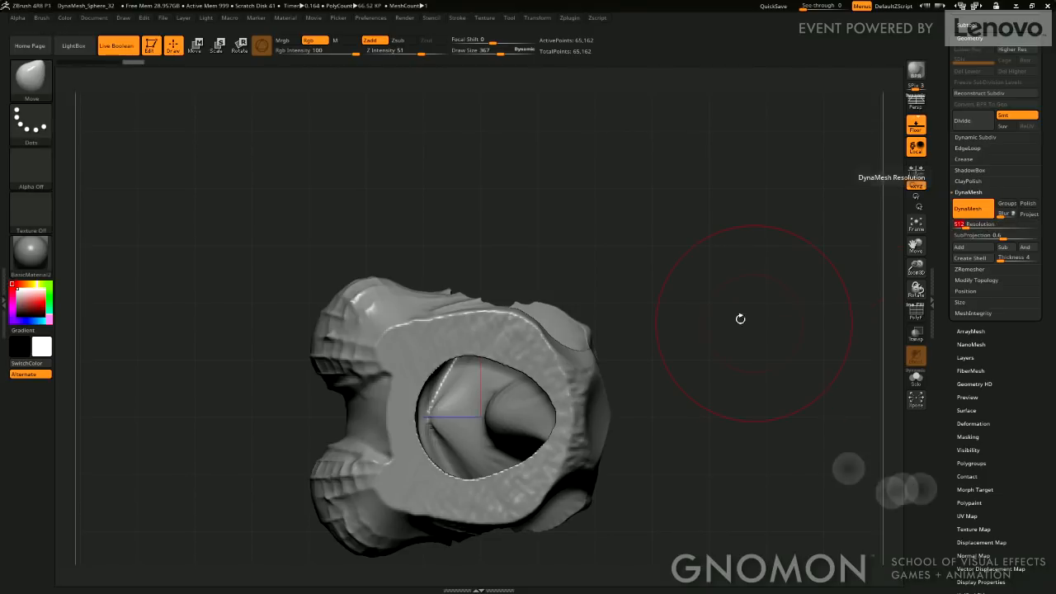
key(ctrl)
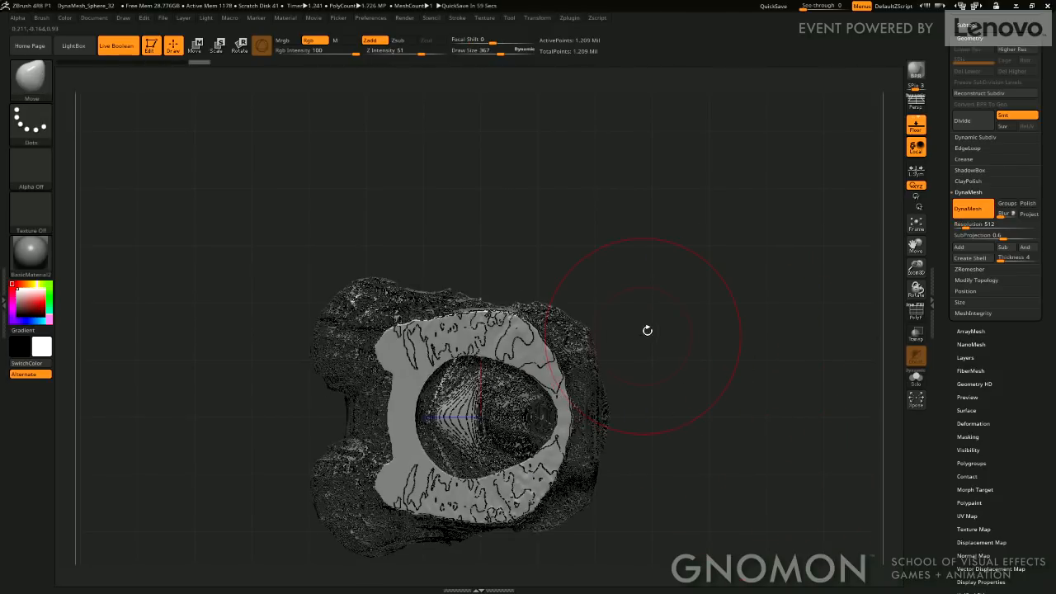
mouse_move(701, 372)
mouse_down()
mouse_move(721, 289)
mouse_move(726, 311)
mouse_move(739, 293)
mouse_up()
key(ctrl+z)
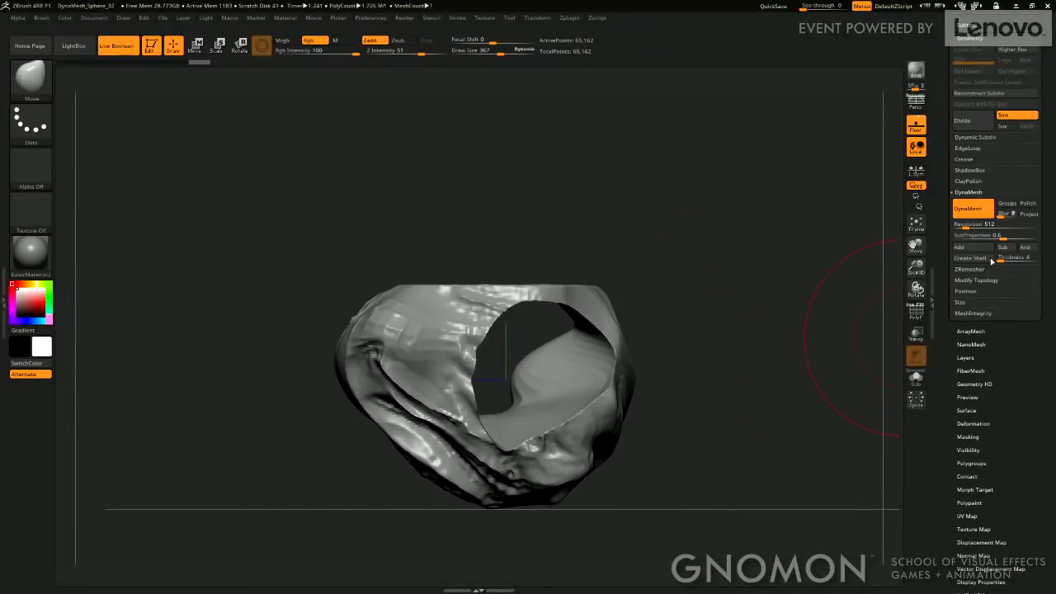
Set the DynaMesh resolution to 352 and remesh the form.
click(962, 225)
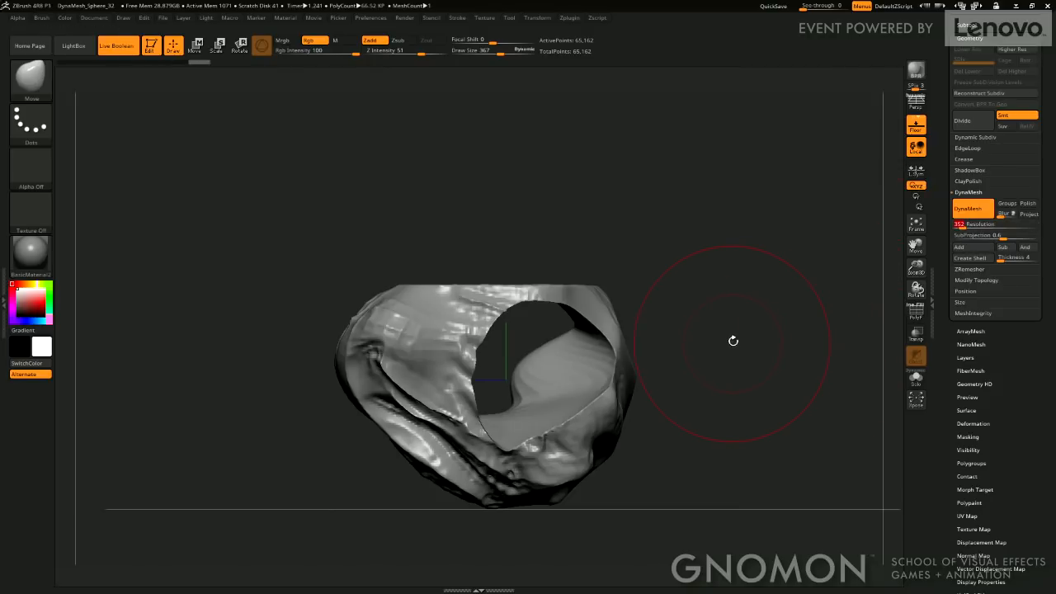
mouse_move(738, 321)
ctrl+mouse_down()
mouse_move(759, 429)
mouse_move(754, 411)
ctrl+mouse_up()
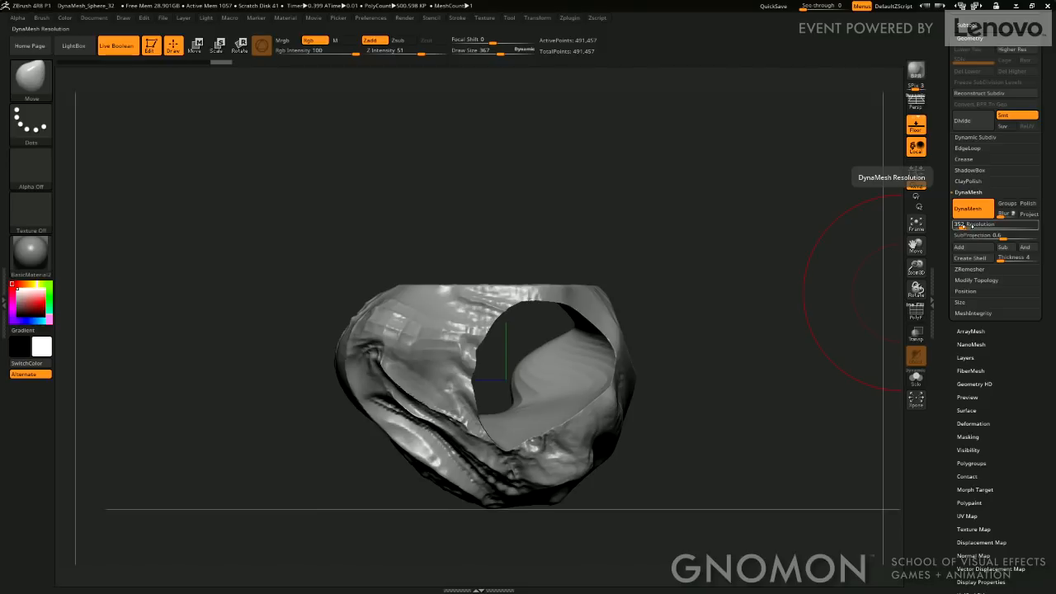
Set the draw size to 265 and smooth the sharp rims of the top and side openings and the surface around them.
drag(785, 274, 690, 331)
drag(698, 372, 670, 376)
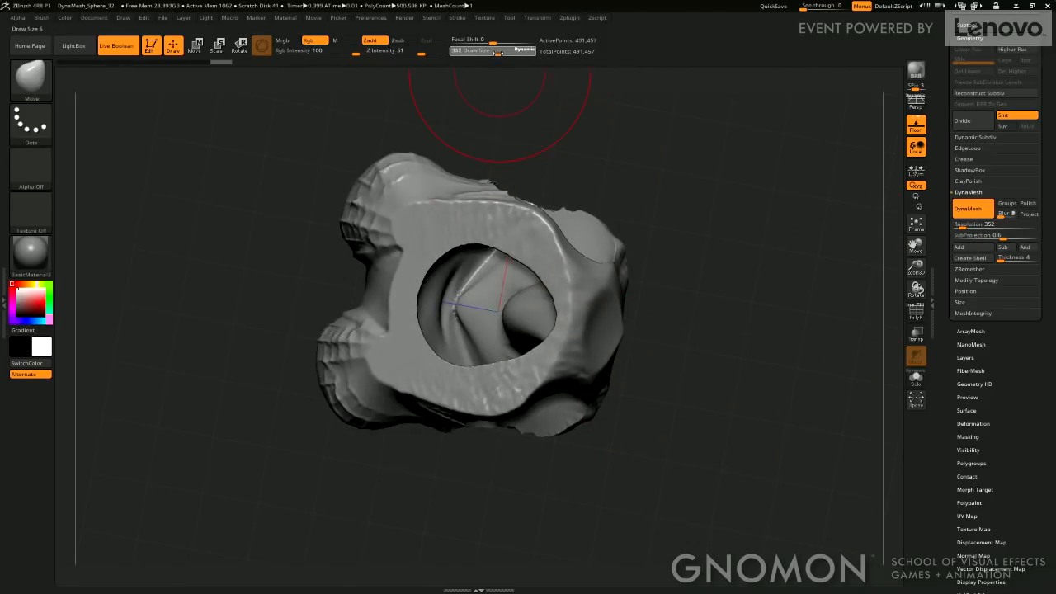
click(493, 53)
alt+drag(531, 112, 552, 188)
drag(553, 188, 554, 159)
shift+drag(449, 375, 452, 400)
mouse_move(485, 471)
shift+mouse_down()
mouse_move(567, 421)
mouse_move(550, 371)
mouse_move(531, 355)
mouse_move(569, 384)
mouse_move(555, 398)
shift+mouse_up()
drag(660, 378, 690, 263)
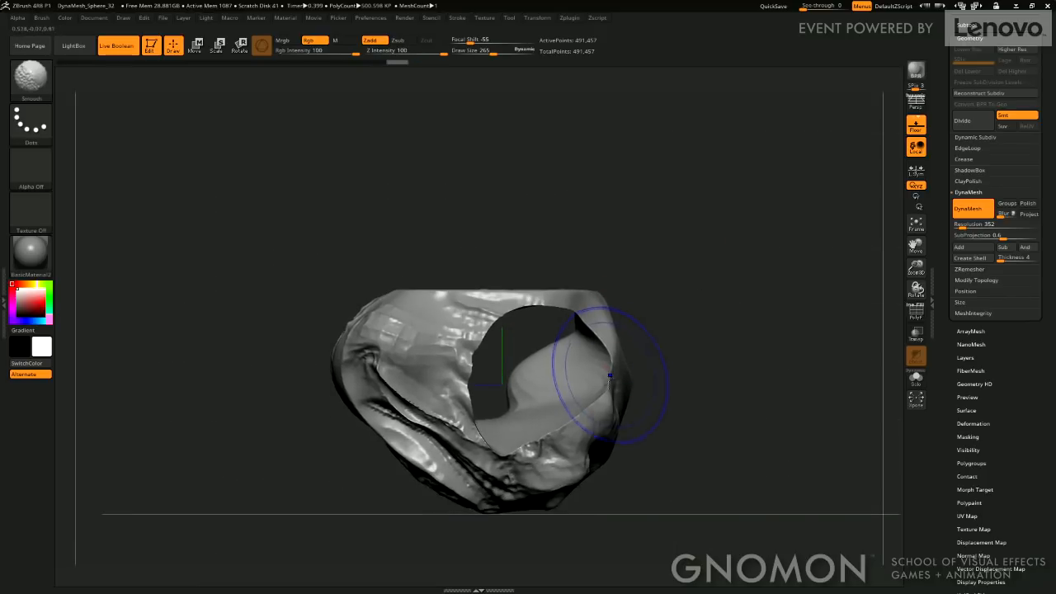
shift+drag(609, 375, 592, 372)
mouse_move(505, 321)
shift+mouse_down()
mouse_move(470, 396)
mouse_move(502, 452)
mouse_move(538, 451)
shift+mouse_up()
mouse_move(653, 382)
mouse_down()
mouse_move(736, 339)
mouse_move(733, 381)
mouse_move(764, 361)
mouse_move(761, 343)
mouse_up()
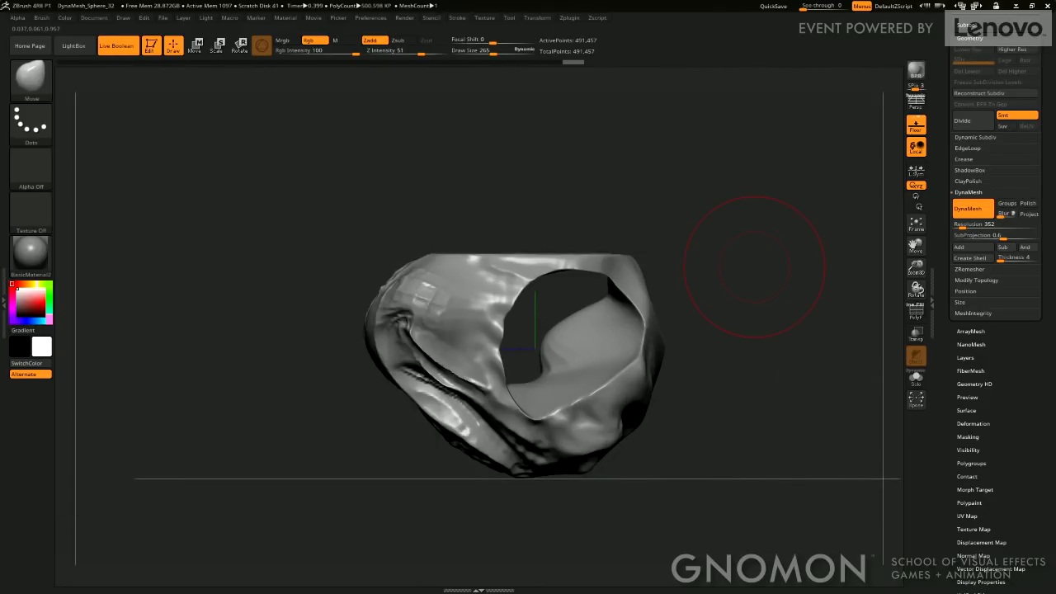
Select the Inflat brush, swell the rear rim between the top and side openings, and smooth the swollen area.
key(b)
click(31, 78)
click(442, 89)
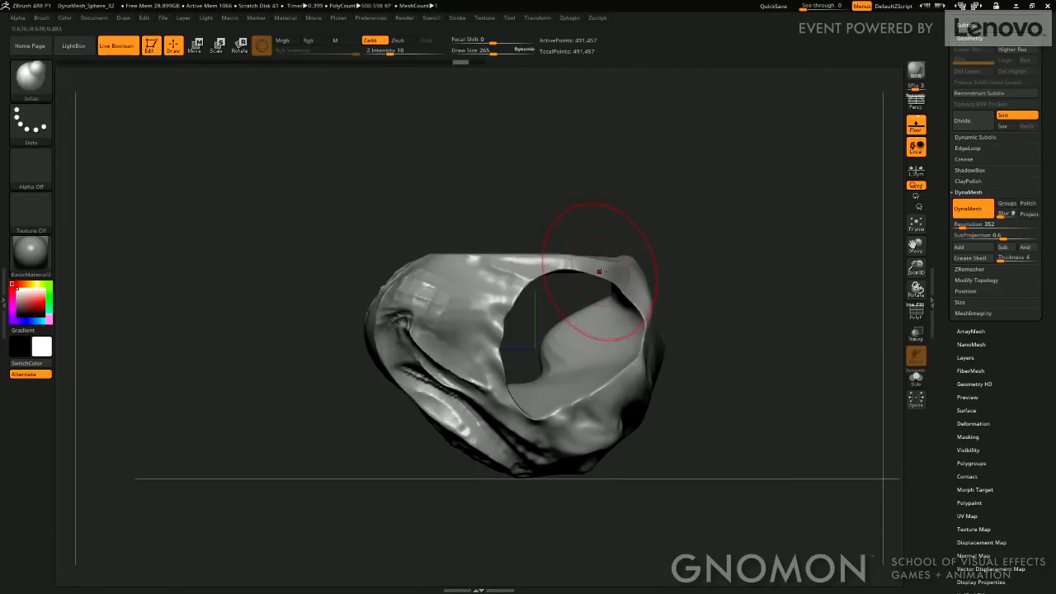
drag(599, 271, 624, 284)
mouse_move(611, 280)
shift+mouse_down()
mouse_move(633, 294)
mouse_move(616, 366)
shift+mouse_up()
drag(564, 276, 565, 259)
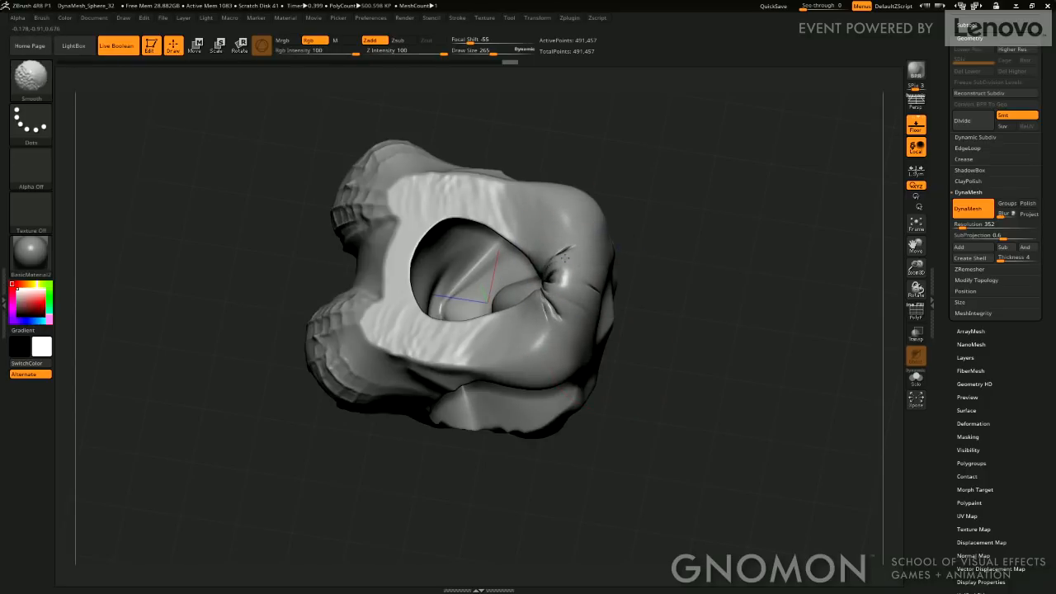
Select the Move brush and push the lower centre of the form's front upward into an arch.
drag(584, 422, 709, 411)
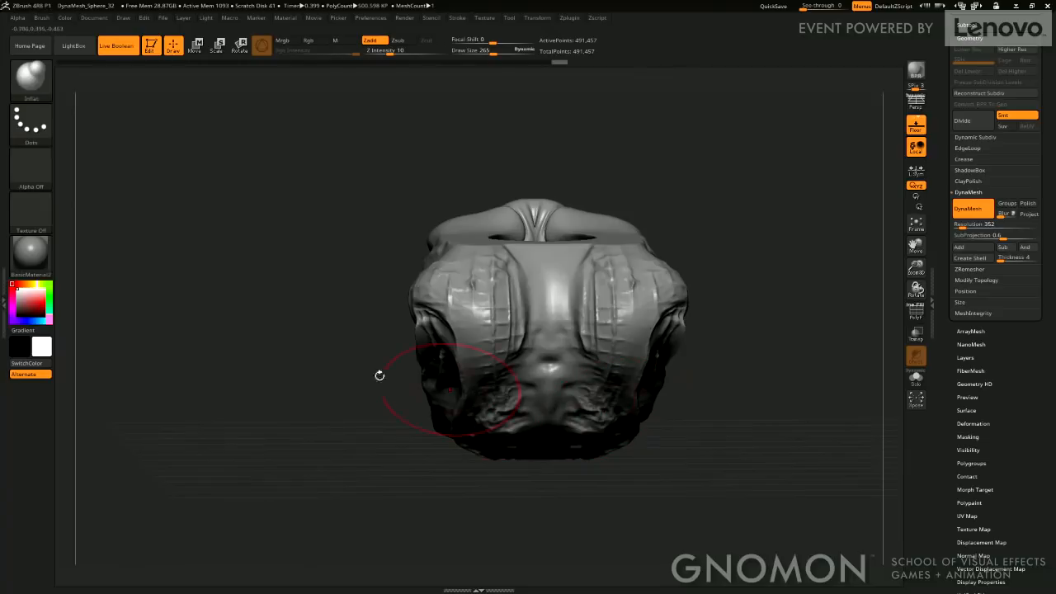
click(33, 77)
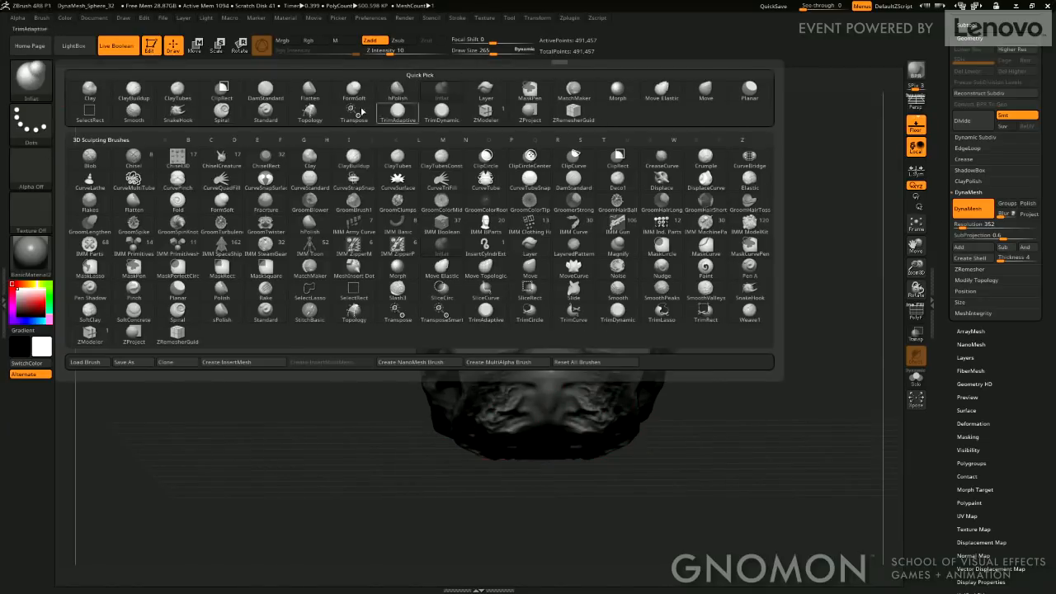
click(703, 90)
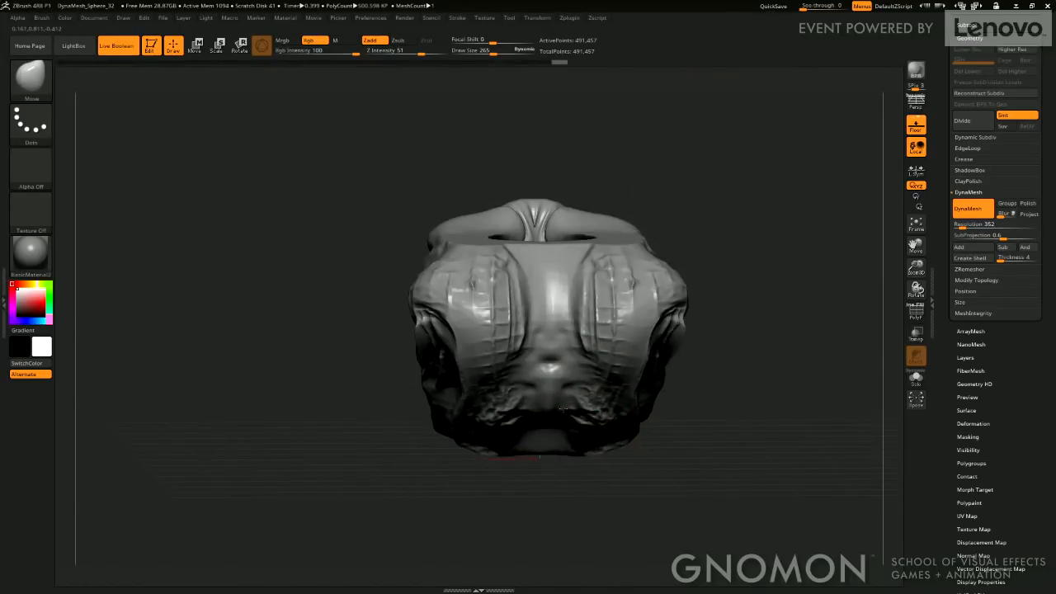
mouse_move(666, 467)
mouse_down()
mouse_move(680, 417)
mouse_move(854, 328)
mouse_up()
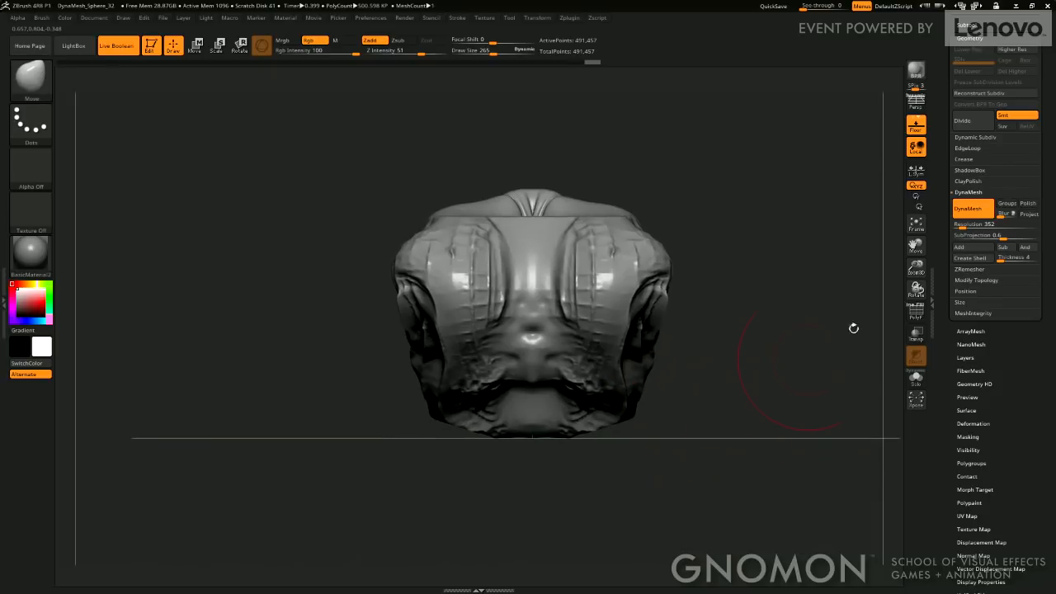
Turn on Array Mesh with 5 repeats and a Y offset of 2.40416 to stack copies vertically, and frame the whole column.
click(969, 332)
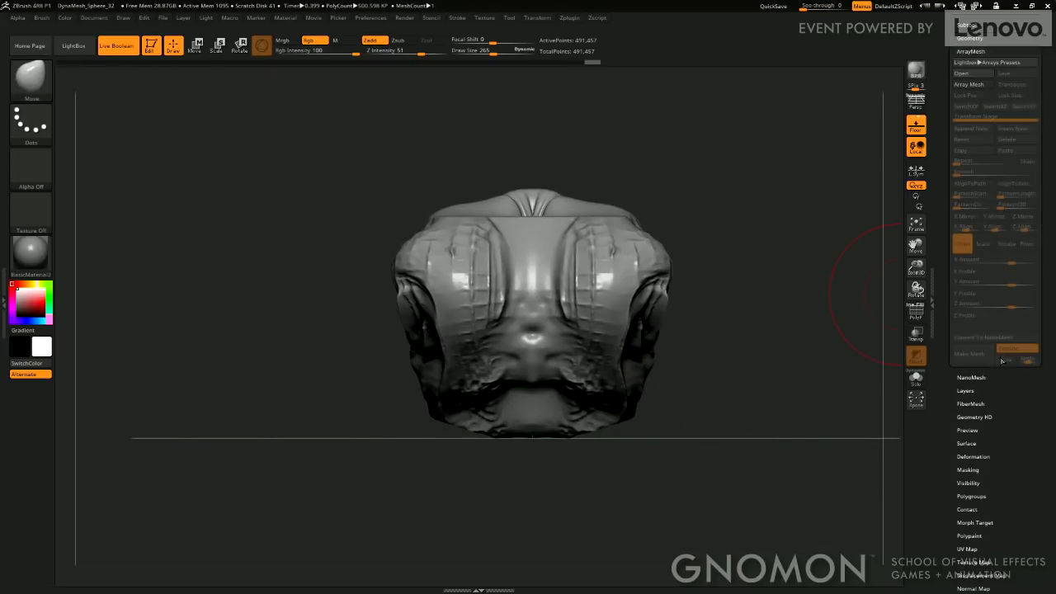
click(969, 84)
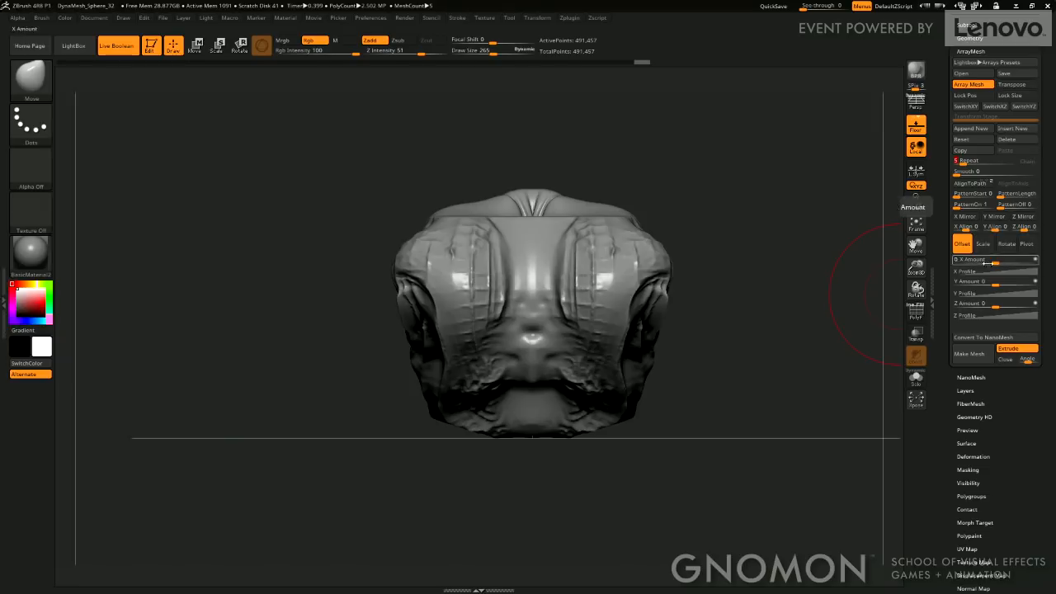
drag(995, 283, 1015, 283)
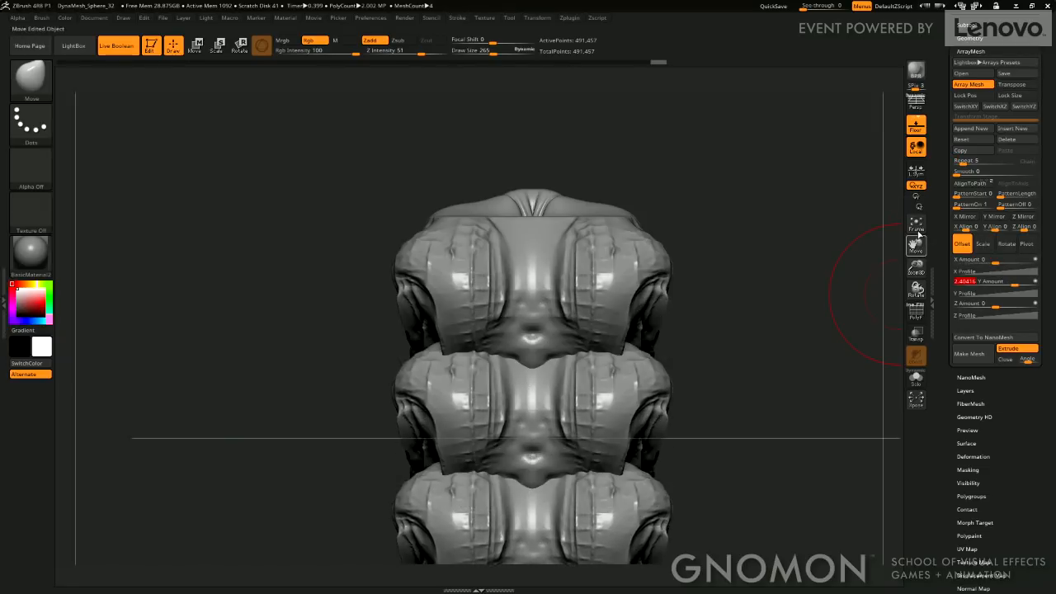
click(916, 229)
drag(754, 295, 782, 182)
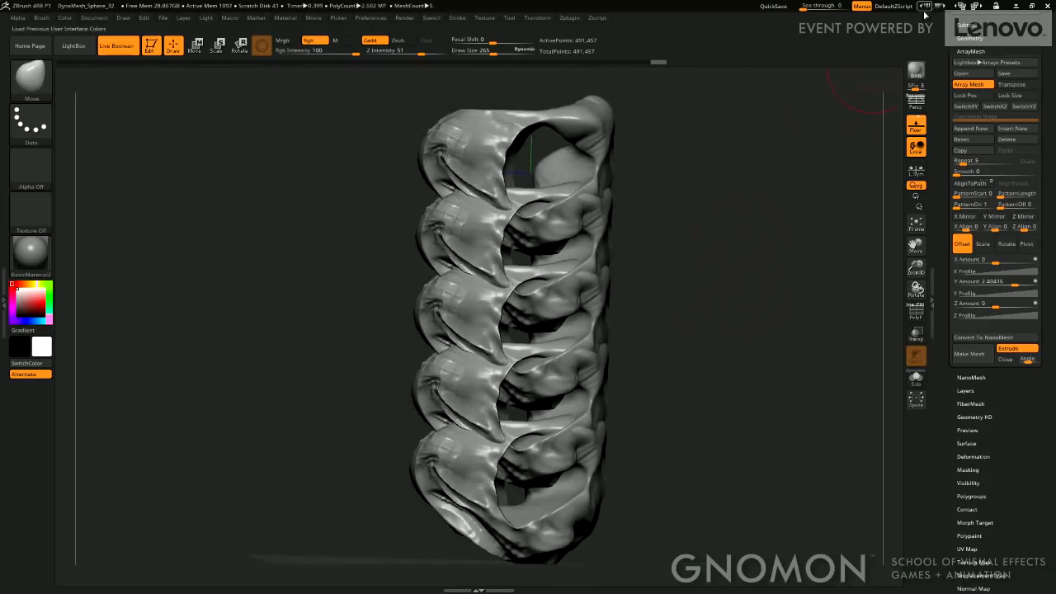
Switch to the desktop presentation folder, open its giger subfolder, and view the reference images eHP8NMz and G4duJs.
click(1015, 5)
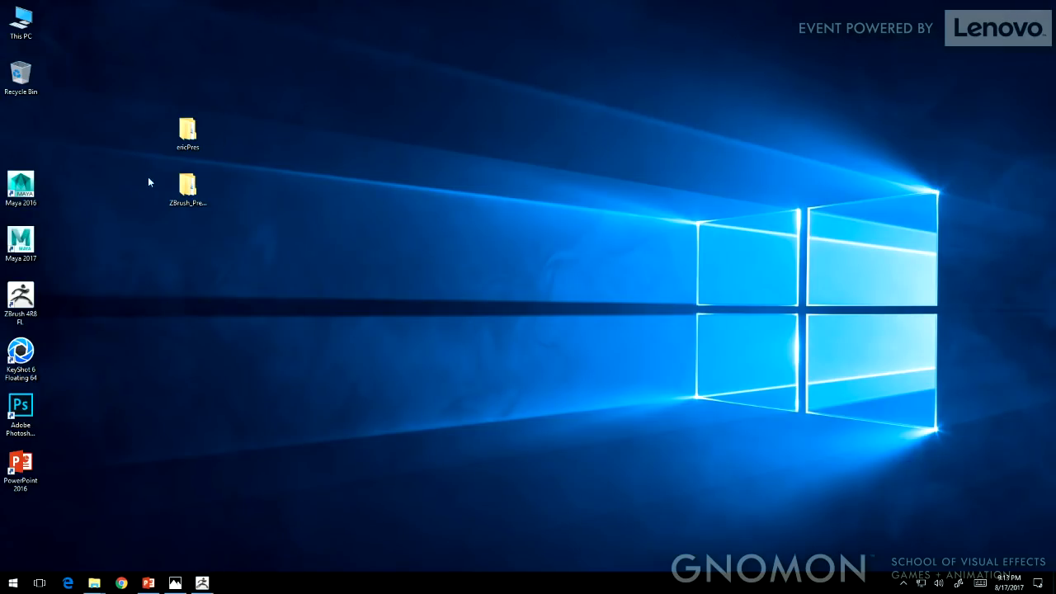
click(189, 135)
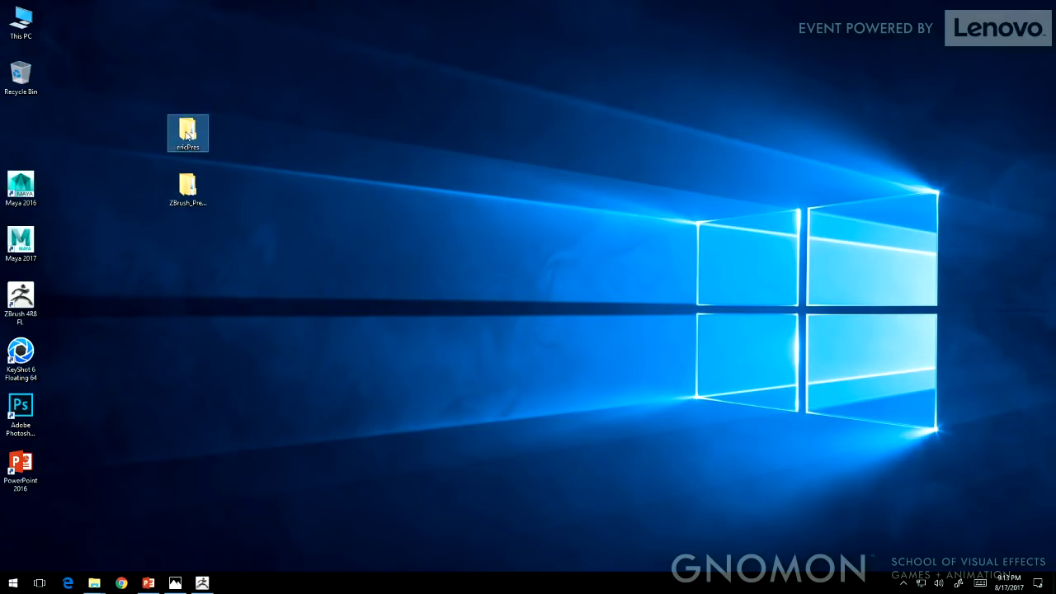
double_click(188, 135)
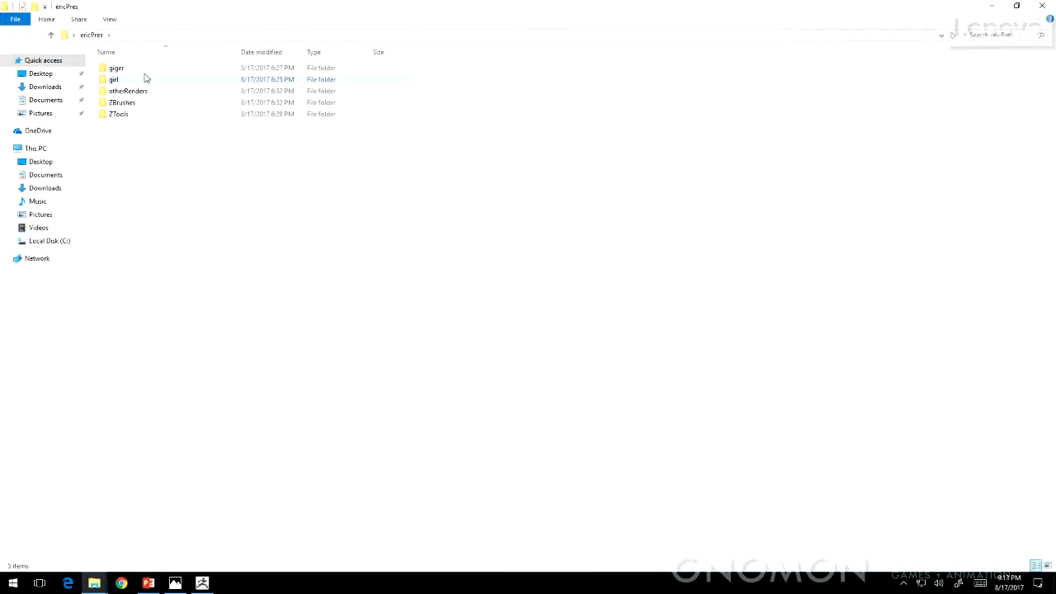
double_click(140, 71)
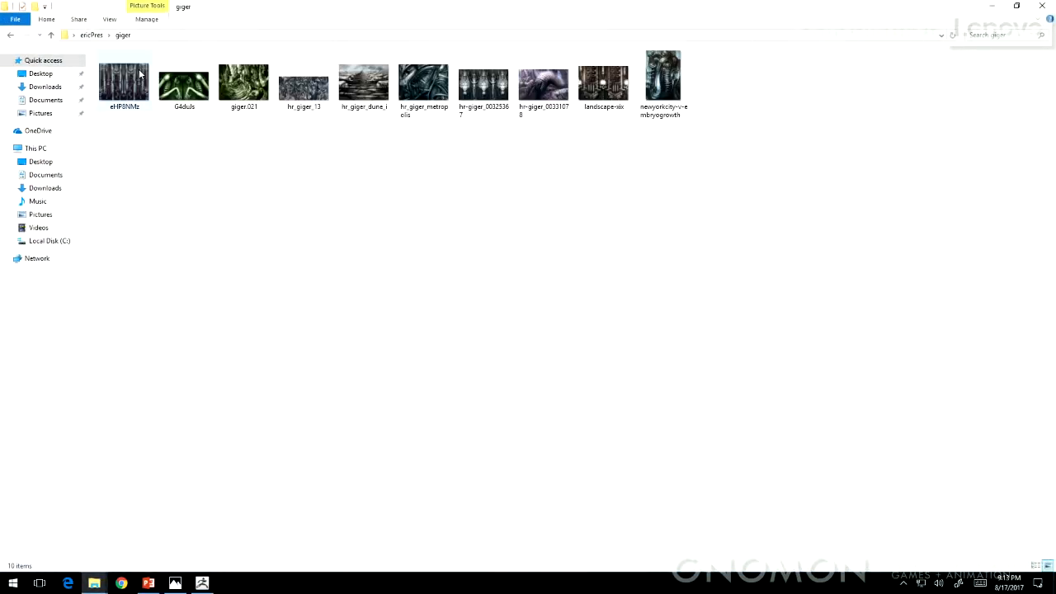
double_click(140, 82)
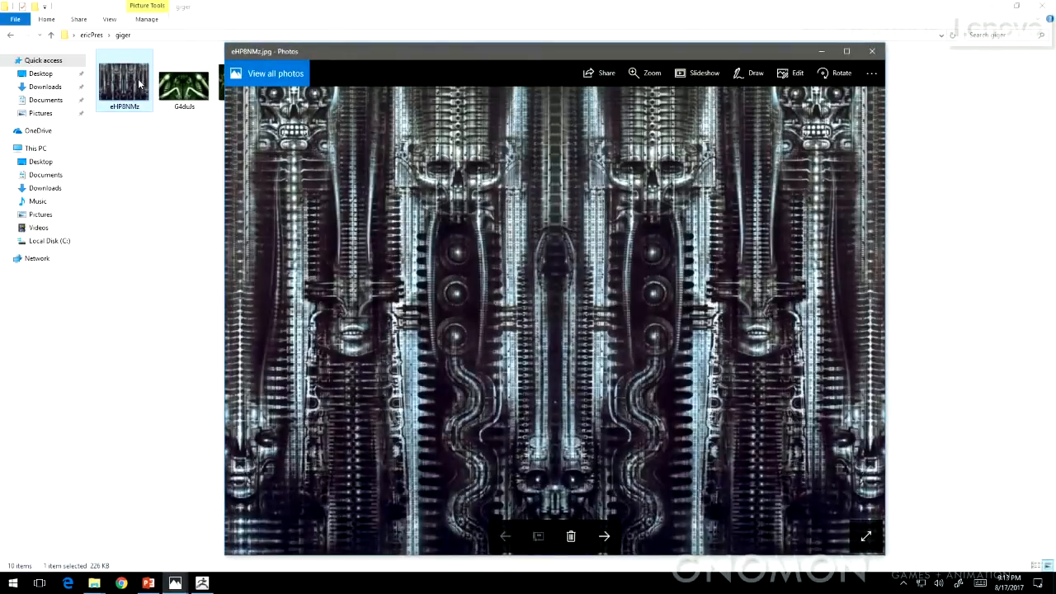
double_click(184, 85)
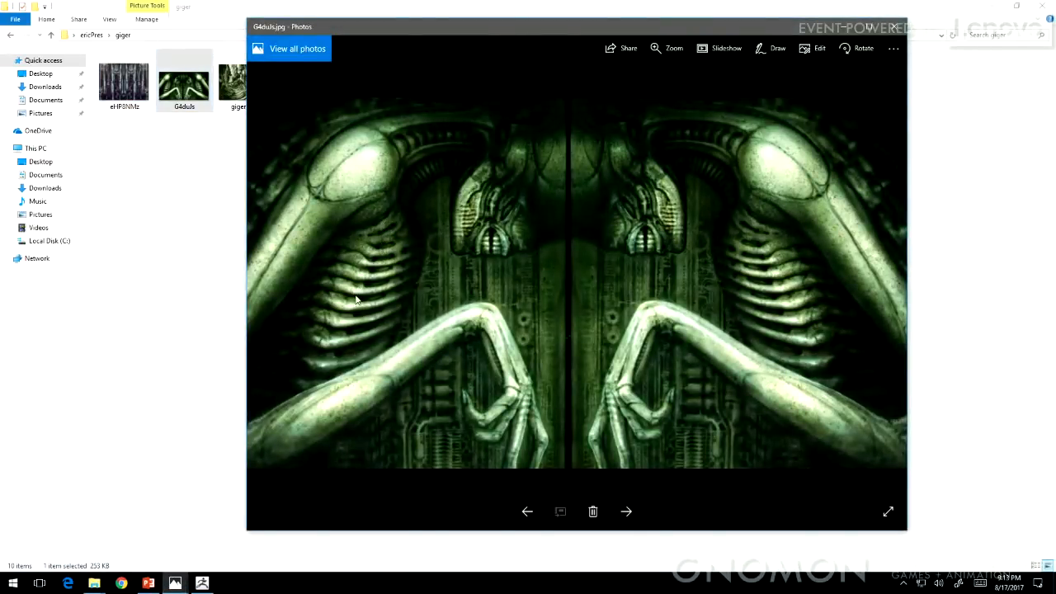
View the reference images giger.021 and hr_giger_13, and switch back to ZBrush.
double_click(224, 98)
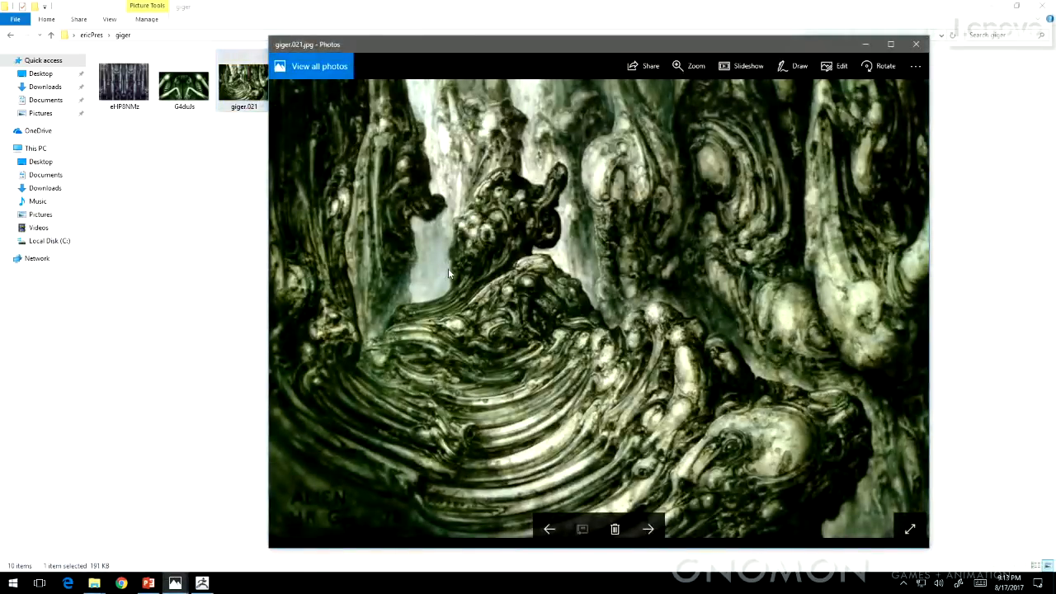
drag(376, 66, 545, 120)
double_click(304, 82)
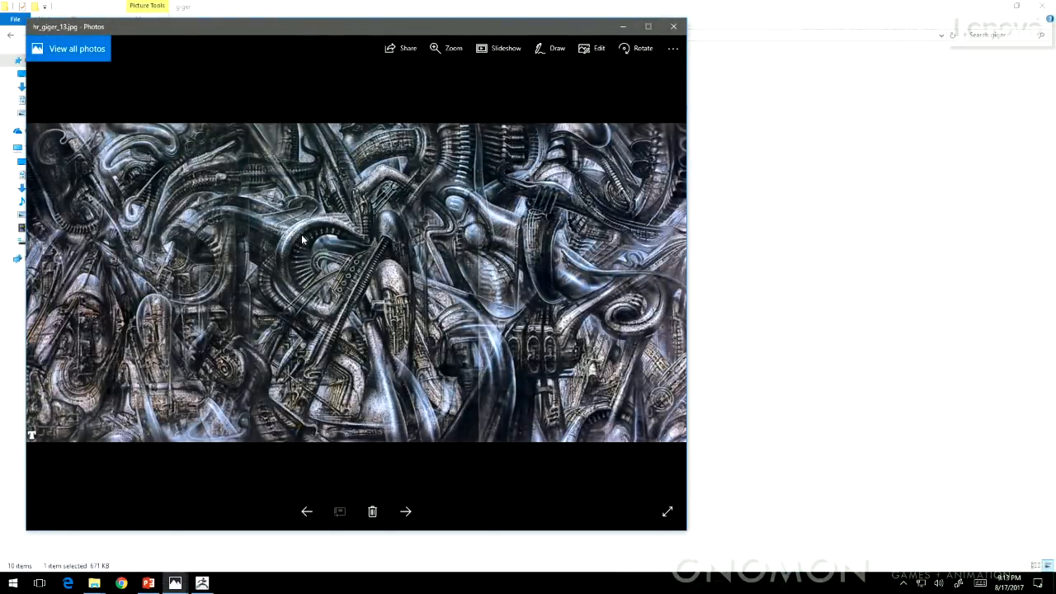
click(202, 583)
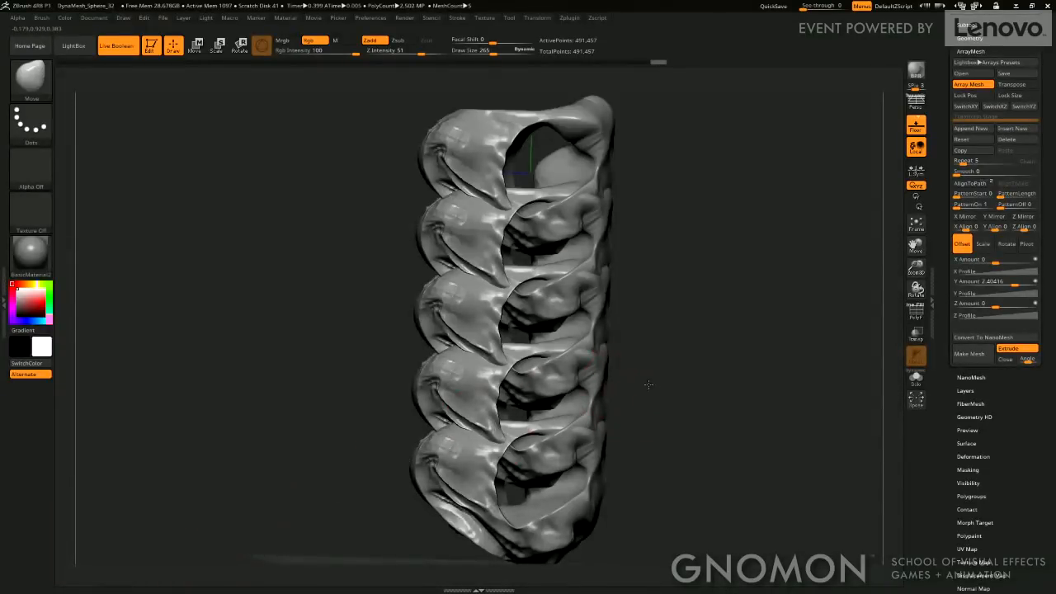
Raise the array's repeat count to 11 and inspect the denser column from the side and above.
drag(649, 384, 824, 298)
drag(961, 161, 938, 190)
click(917, 227)
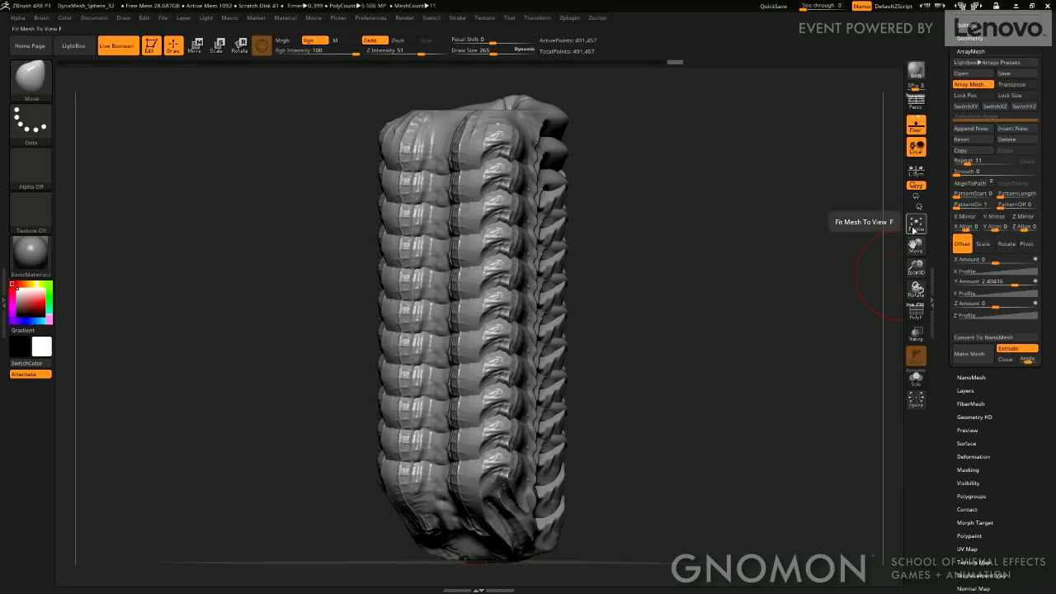
drag(855, 291, 778, 280)
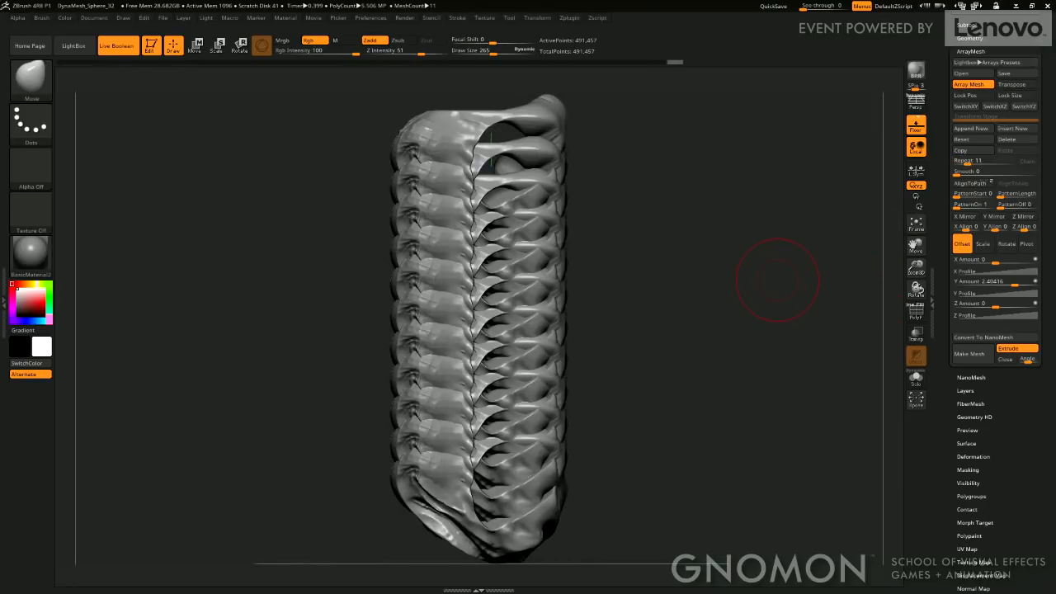
drag(940, 114, 941, 204)
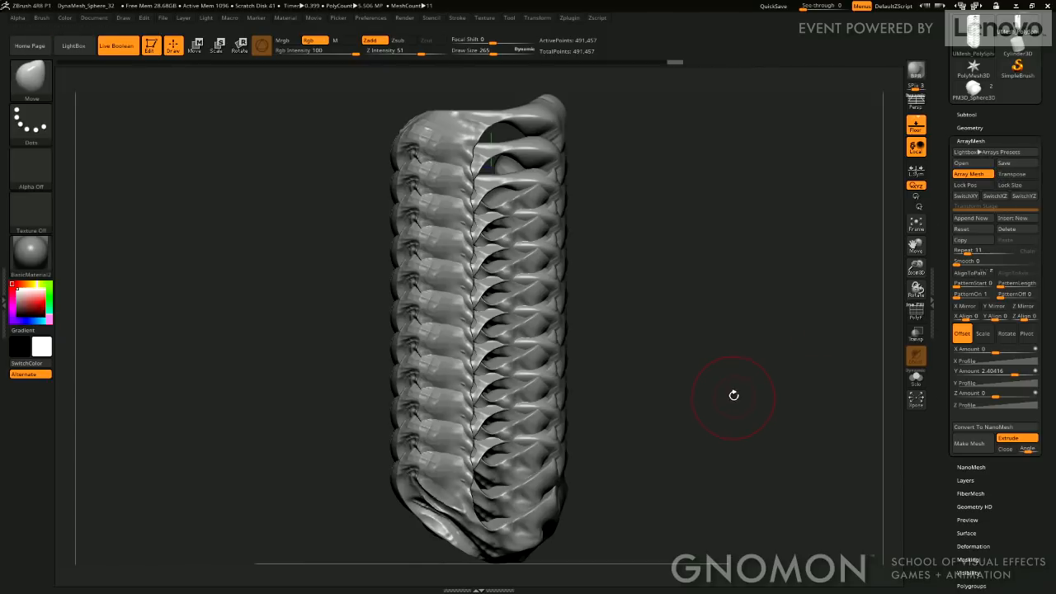
drag(734, 395, 785, 340)
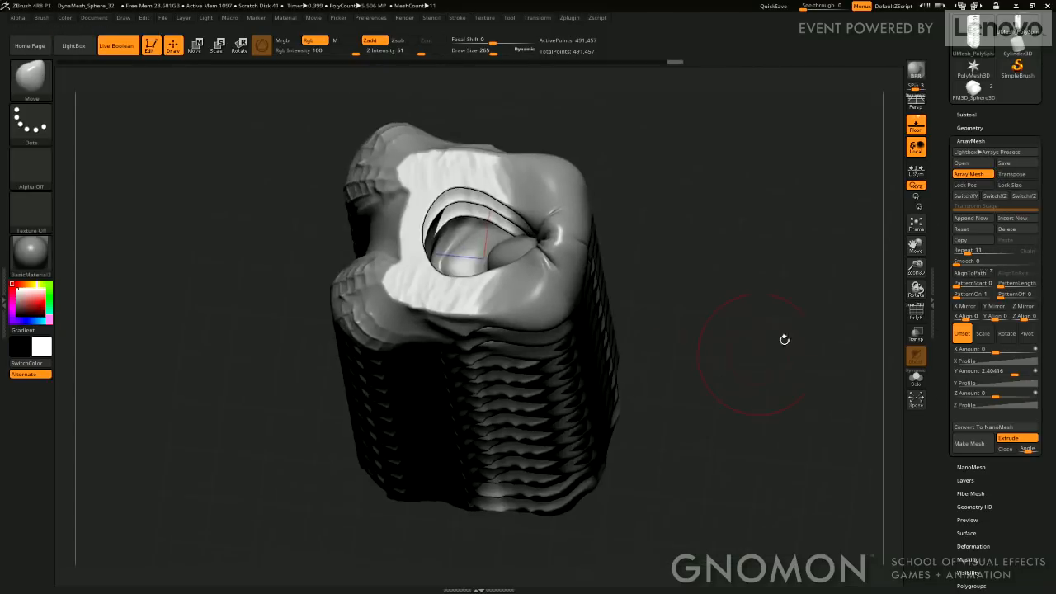
drag(917, 266, 898, 248)
drag(769, 326, 739, 283)
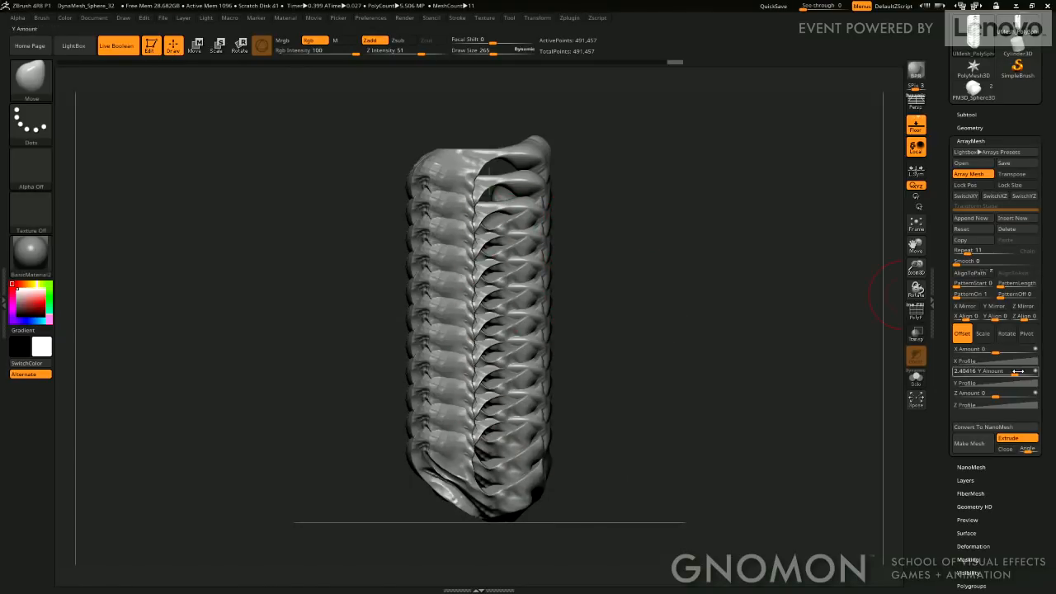
Set the array's Y offset to 1.48134 and reduce the repeats to 4.
drag(1015, 373, 1015, 371)
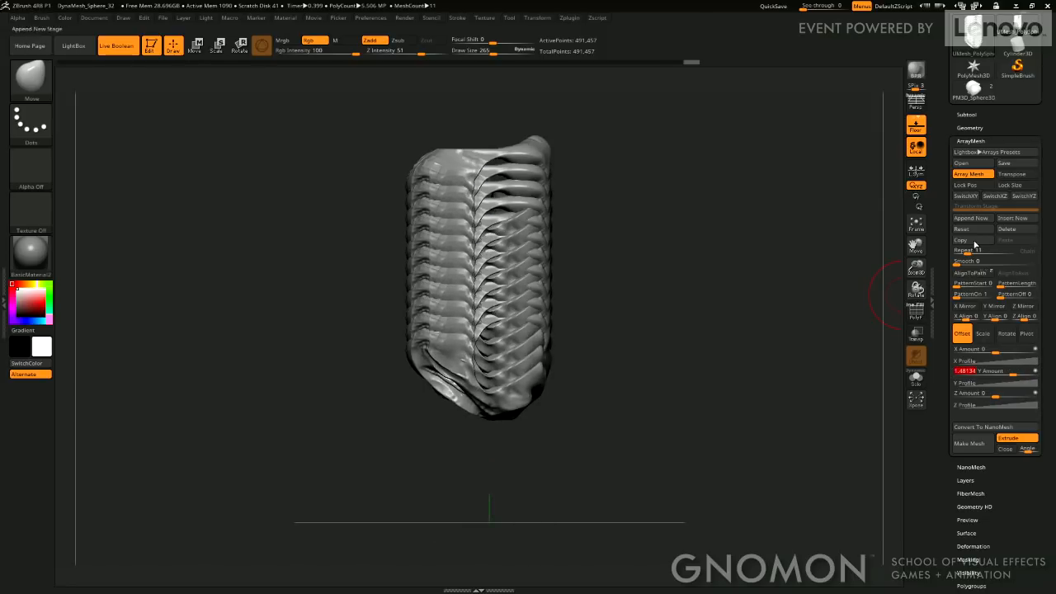
drag(969, 252, 960, 260)
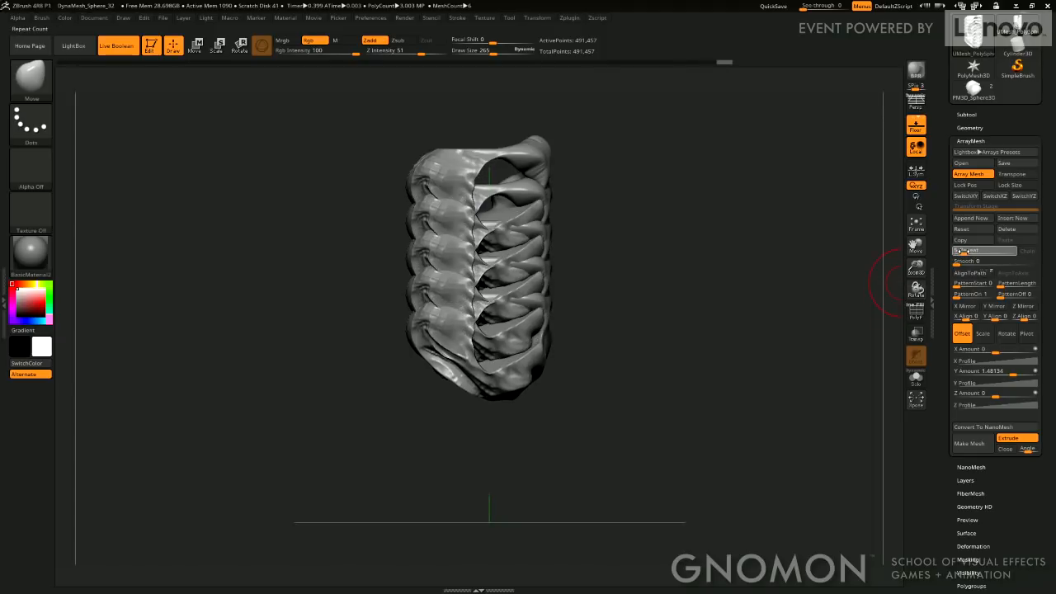
drag(784, 343, 812, 354)
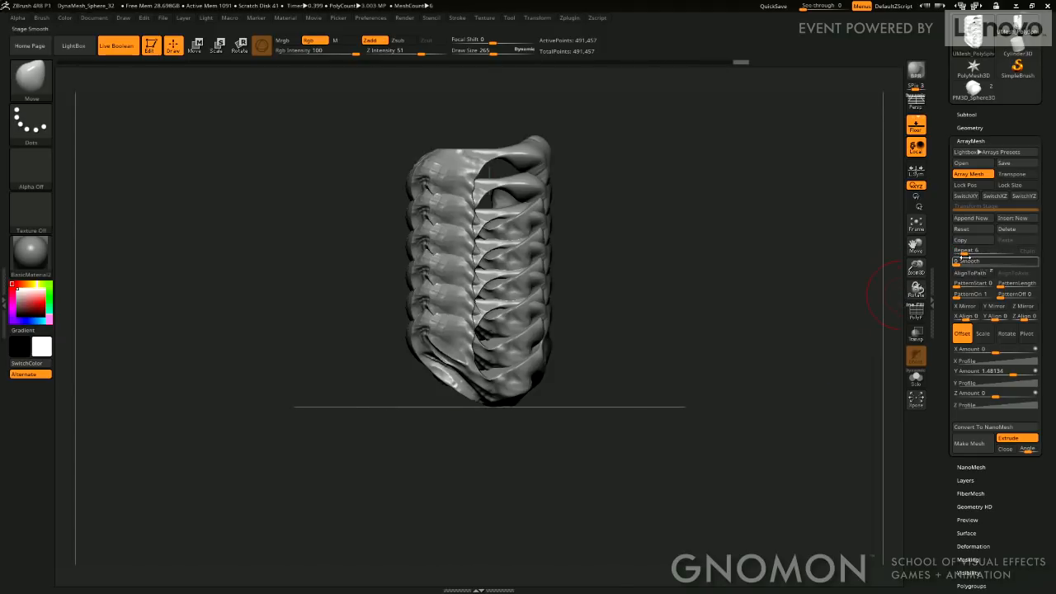
drag(964, 253, 961, 254)
drag(850, 292, 800, 405)
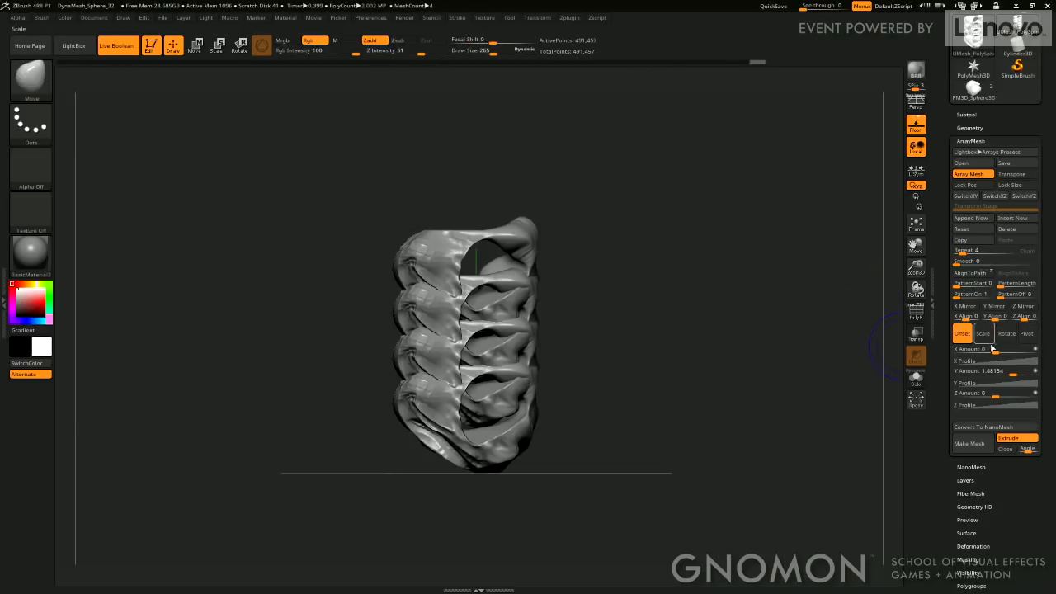
Set the array's scale amounts to X 1.58687, Y 1.34693 and Z 0.35683 to taper the stacked copies.
click(983, 333)
drag(988, 372, 997, 352)
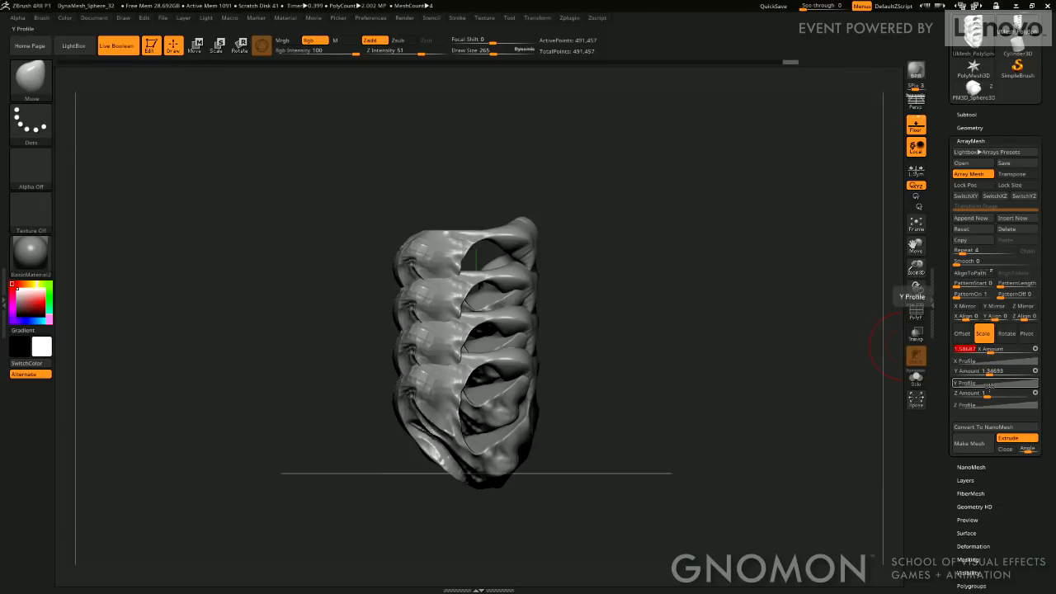
drag(987, 394, 1001, 384)
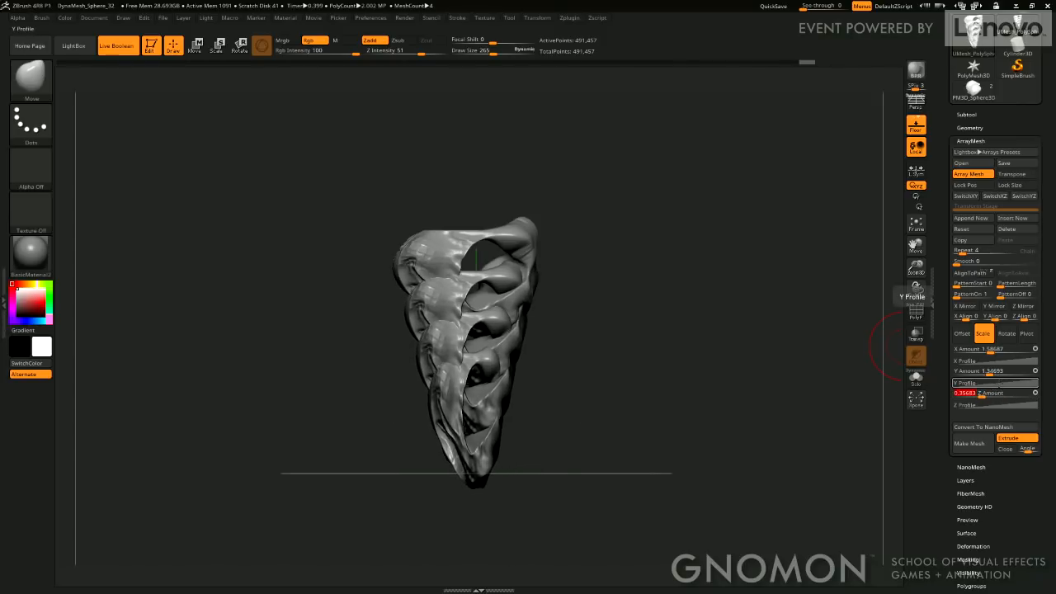
Reshape the array's Y scale profile into a rounded hump and bend the X scale profile into an early peak that falls off.
click(1001, 384)
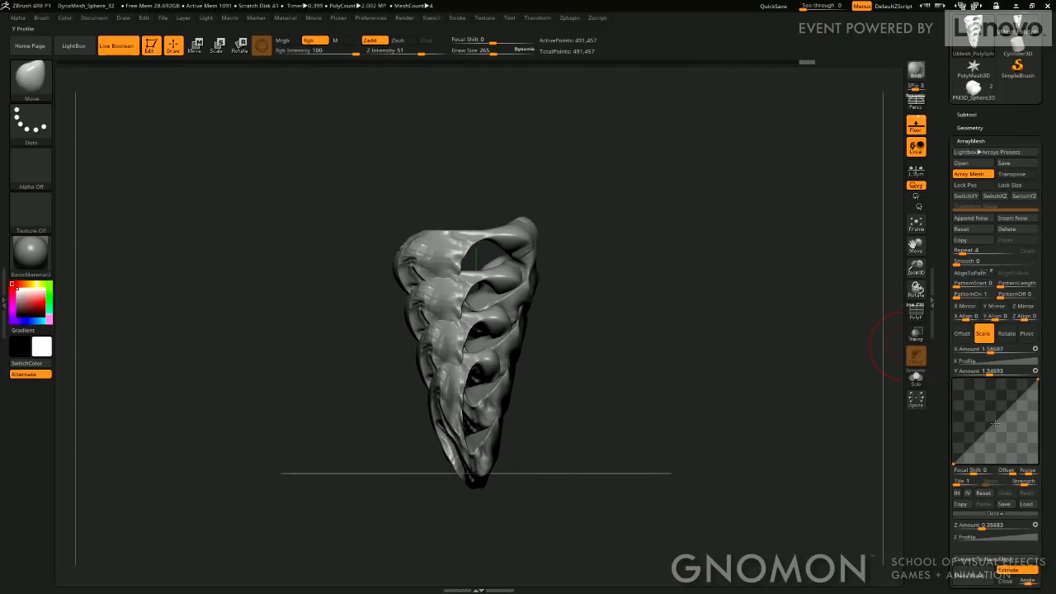
drag(995, 424, 1026, 442)
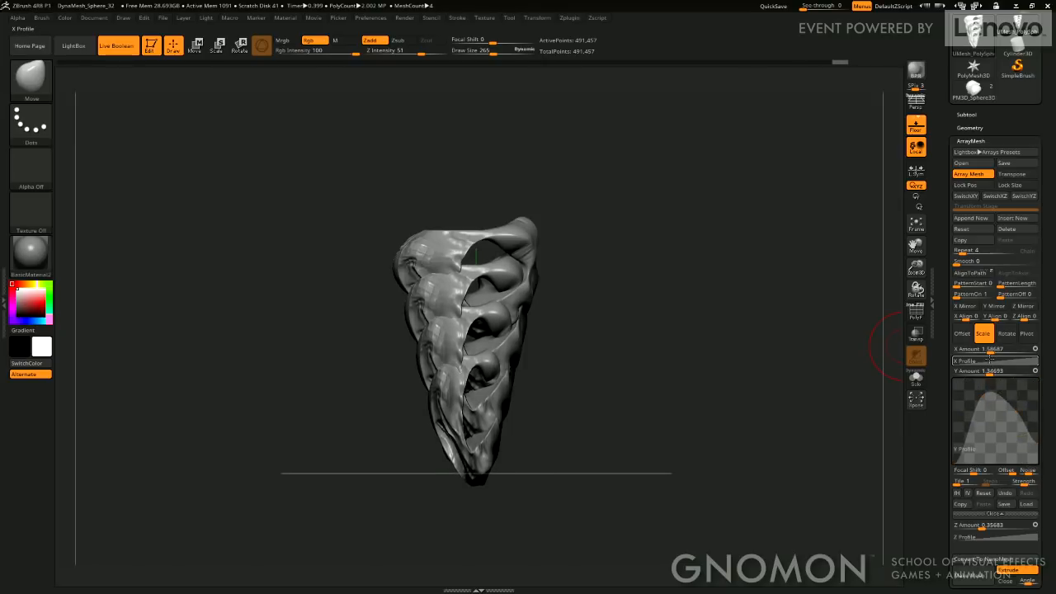
click(990, 360)
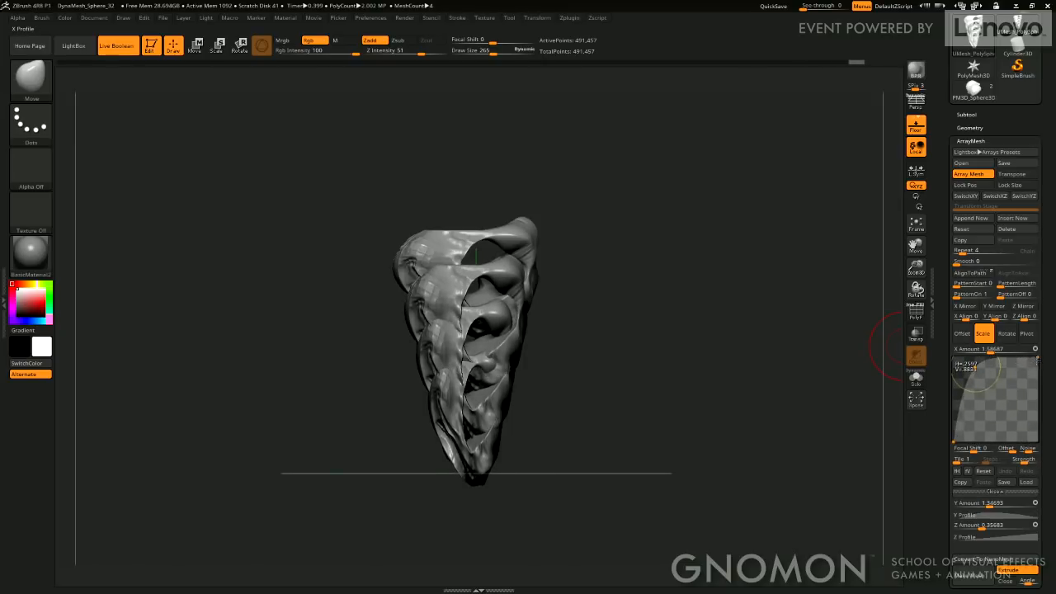
drag(1038, 361, 1038, 407)
shift+drag(895, 406, 795, 426)
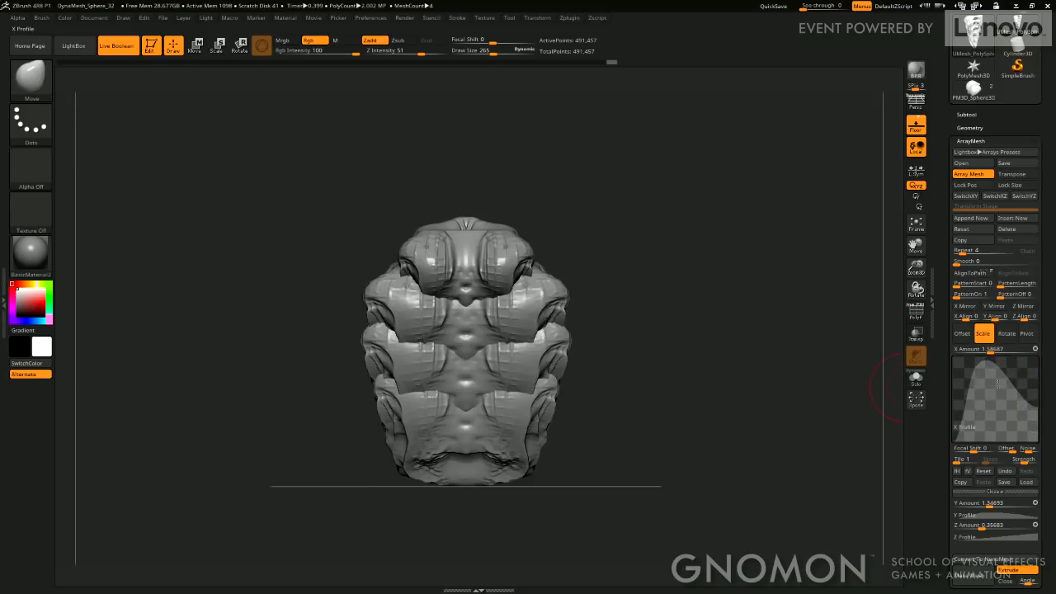
drag(1016, 385, 1000, 401)
Set the array to 18 repeats and steepen the X scale profile so it drops sharply after the start.
drag(962, 252, 972, 253)
mouse_move(1001, 400)
mouse_down()
mouse_move(1007, 389)
mouse_move(988, 406)
mouse_move(1005, 424)
mouse_move(1000, 436)
mouse_move(1035, 424)
mouse_move(1034, 443)
mouse_move(996, 401)
mouse_move(990, 413)
mouse_up()
drag(975, 368, 961, 365)
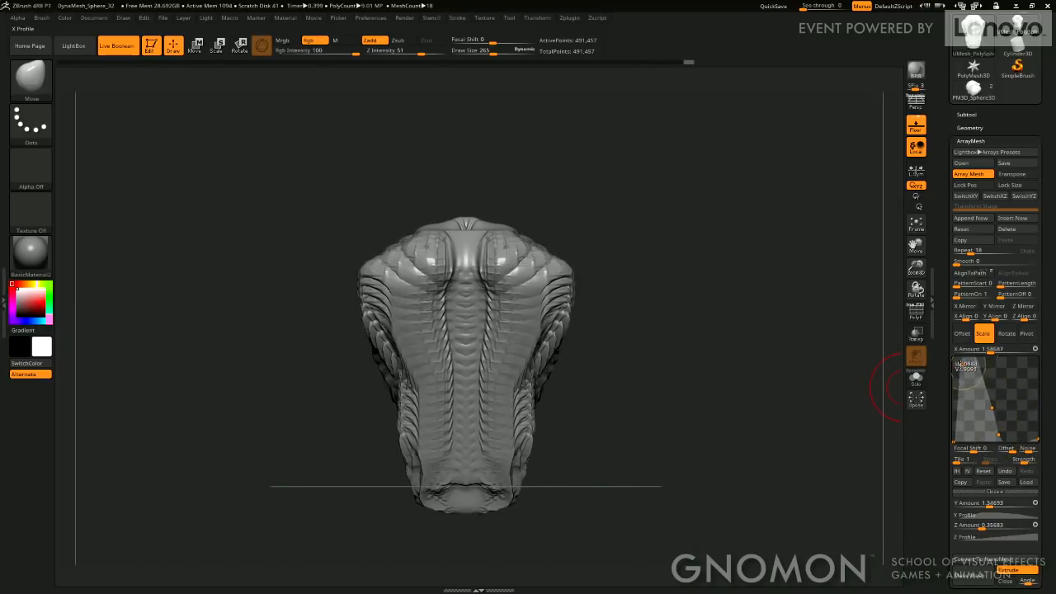
drag(810, 394, 752, 396)
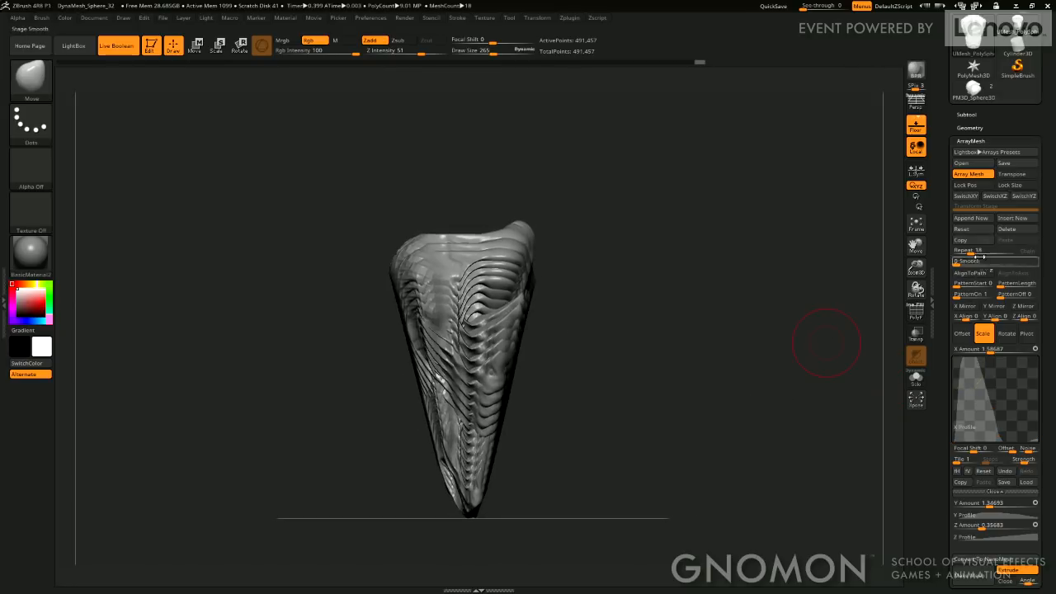
Reduce the array to 8 repeats and rotate the copies progressively about the Y axis.
drag(972, 252, 964, 252)
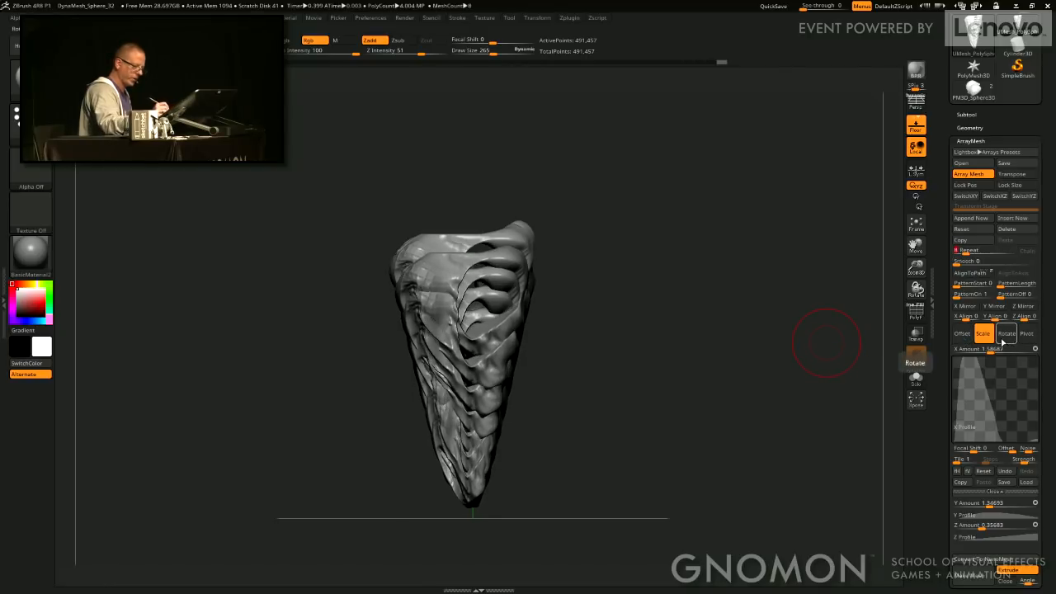
click(1007, 334)
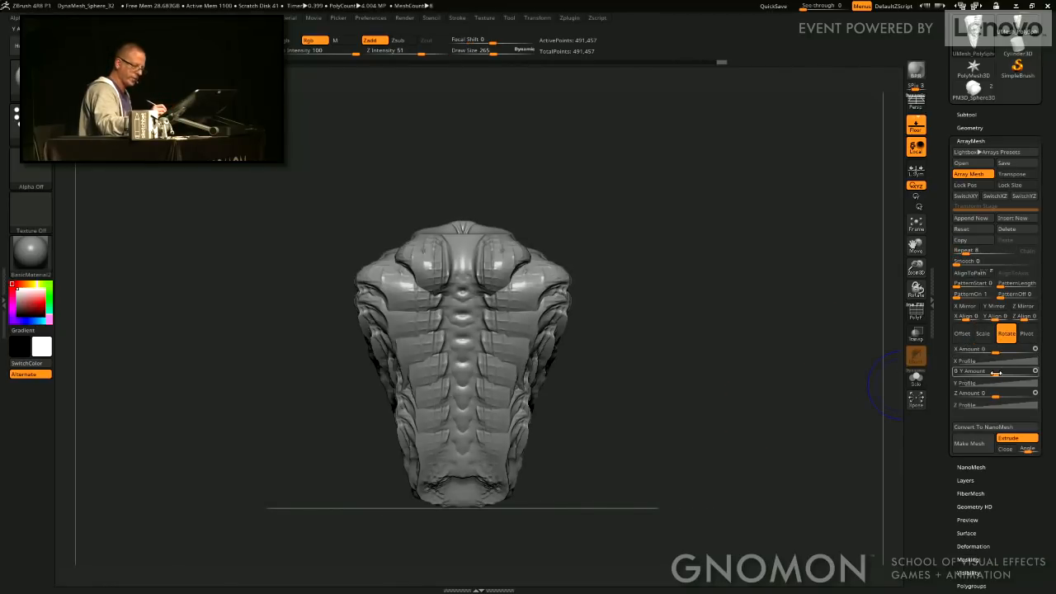
drag(996, 370, 978, 353)
Set the array's pivot to X 0 and Z 1.75003, and reduce the repeats to 6.
click(1026, 333)
click(978, 352)
text(0)
key(Return)
drag(996, 396, 1016, 396)
drag(858, 416, 706, 257)
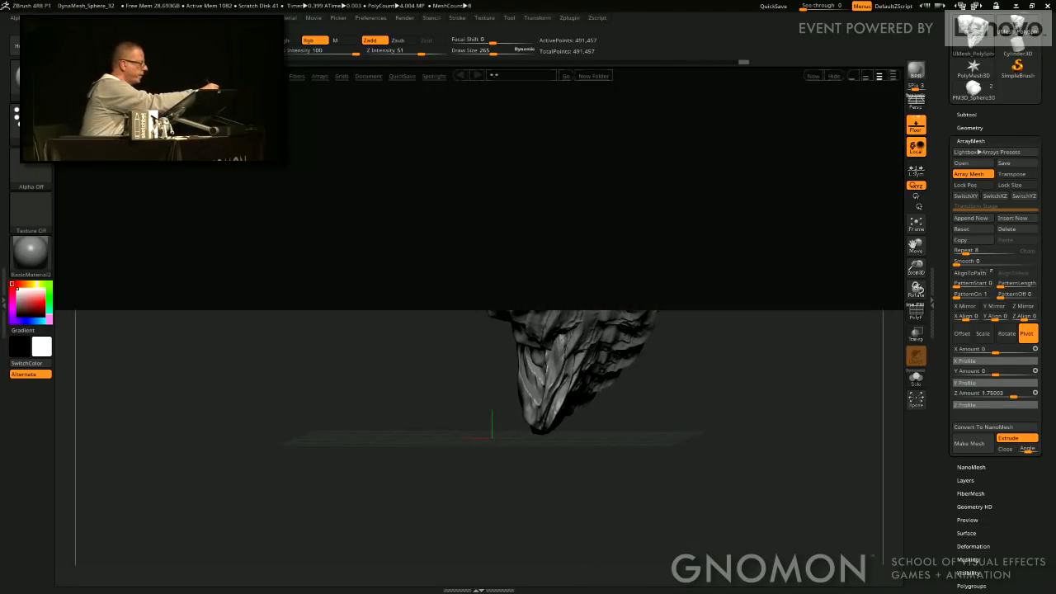
drag(666, 446, 672, 402)
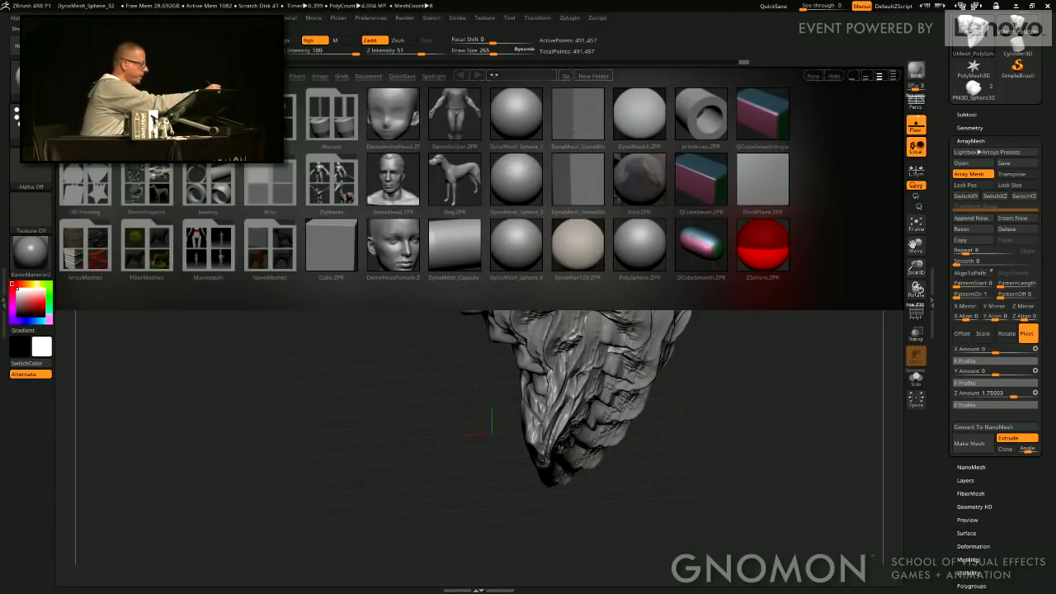
drag(779, 377, 761, 330)
drag(968, 253, 964, 252)
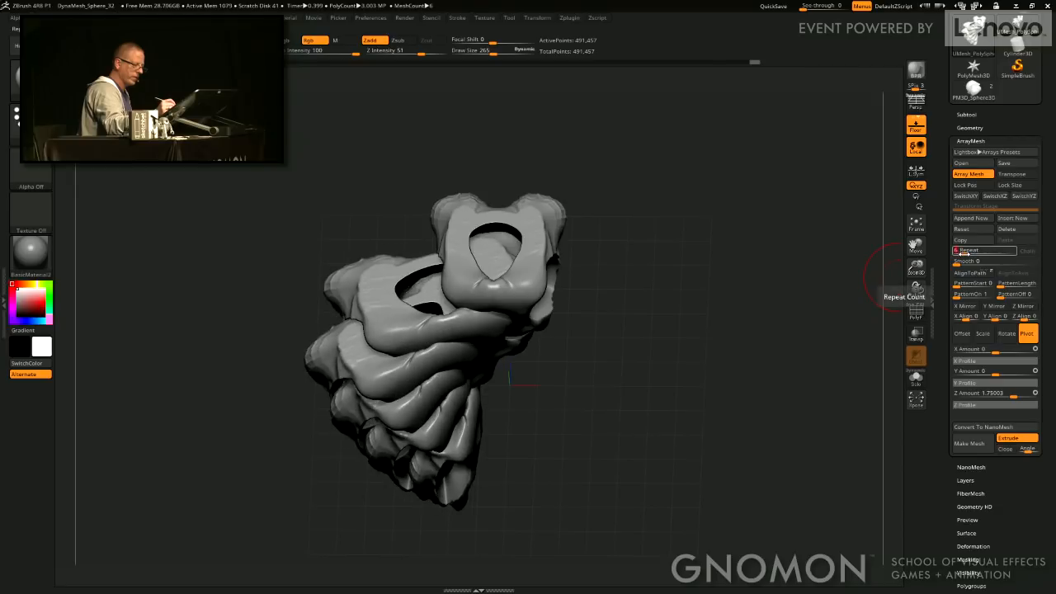
mouse_move(783, 501)
mouse_down()
mouse_move(645, 374)
mouse_move(767, 365)
mouse_move(747, 437)
mouse_move(724, 430)
mouse_move(796, 416)
mouse_move(783, 393)
mouse_move(881, 512)
mouse_up()
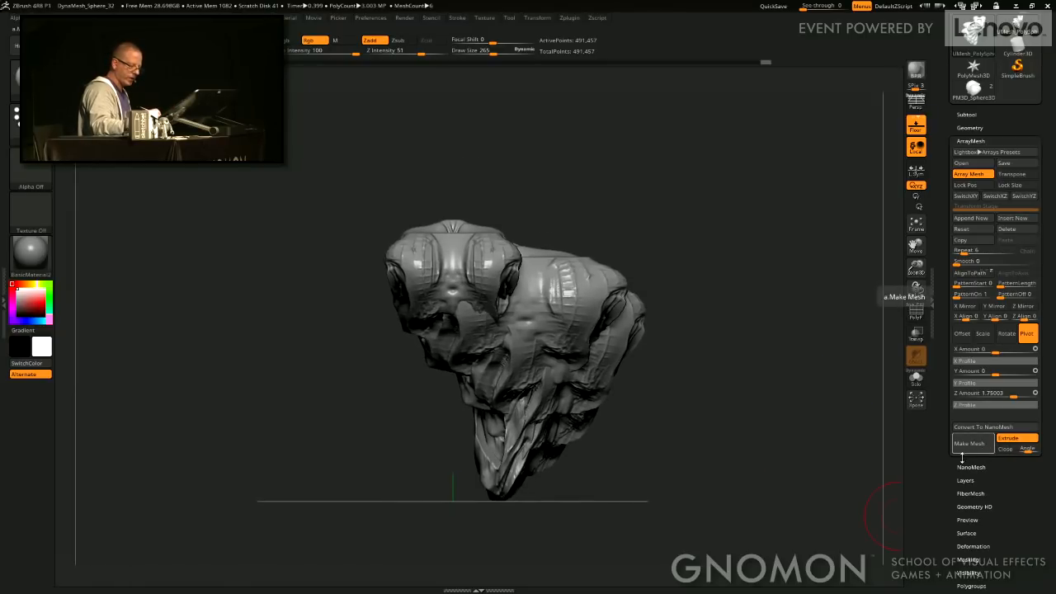
Turn off Extrude and convert the array into real geometry with Make Mesh.
click(1008, 439)
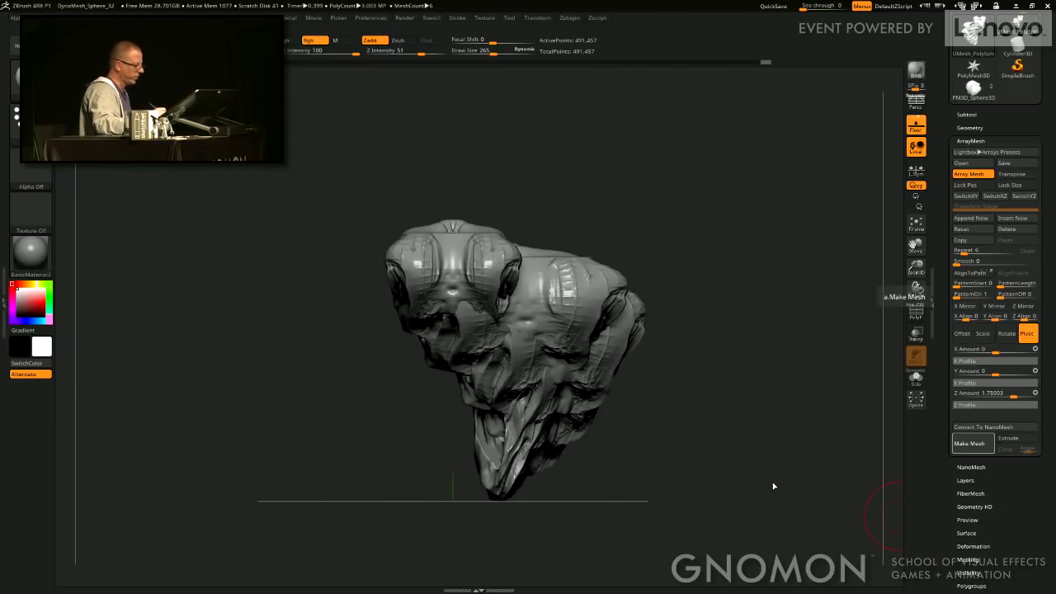
click(970, 444)
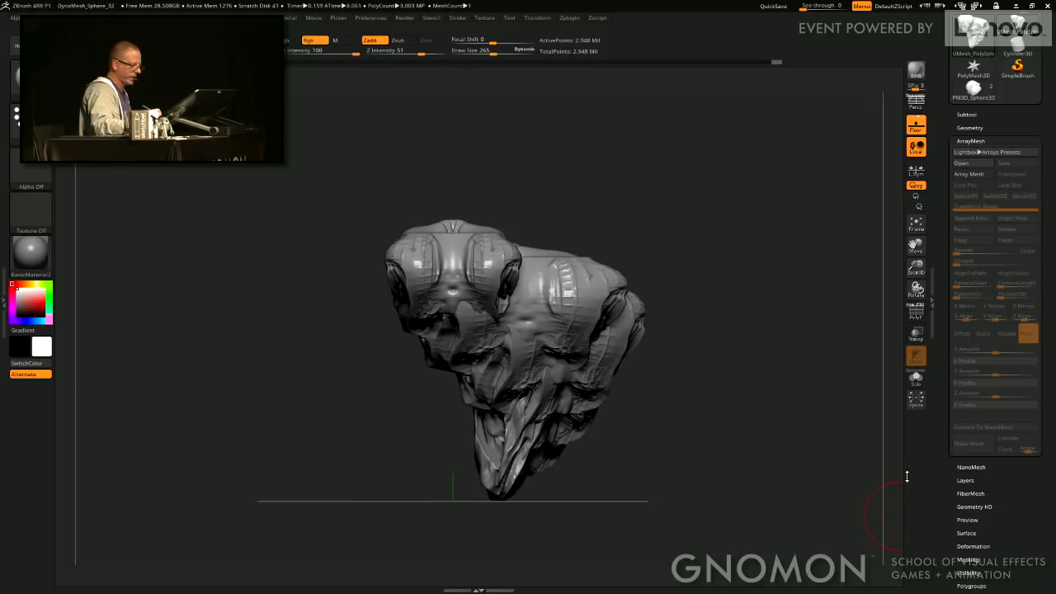
mouse_move(851, 484)
mouse_down()
mouse_move(740, 431)
mouse_move(741, 441)
mouse_move(808, 409)
mouse_move(785, 443)
mouse_move(818, 457)
mouse_move(774, 377)
mouse_move(776, 394)
mouse_up()
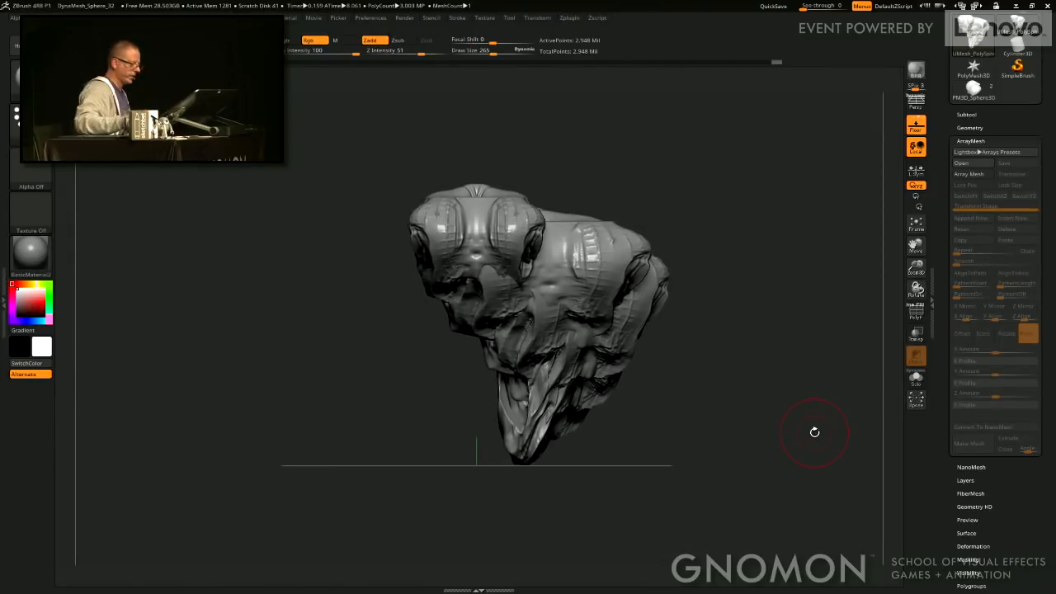
drag(652, 470, 710, 469)
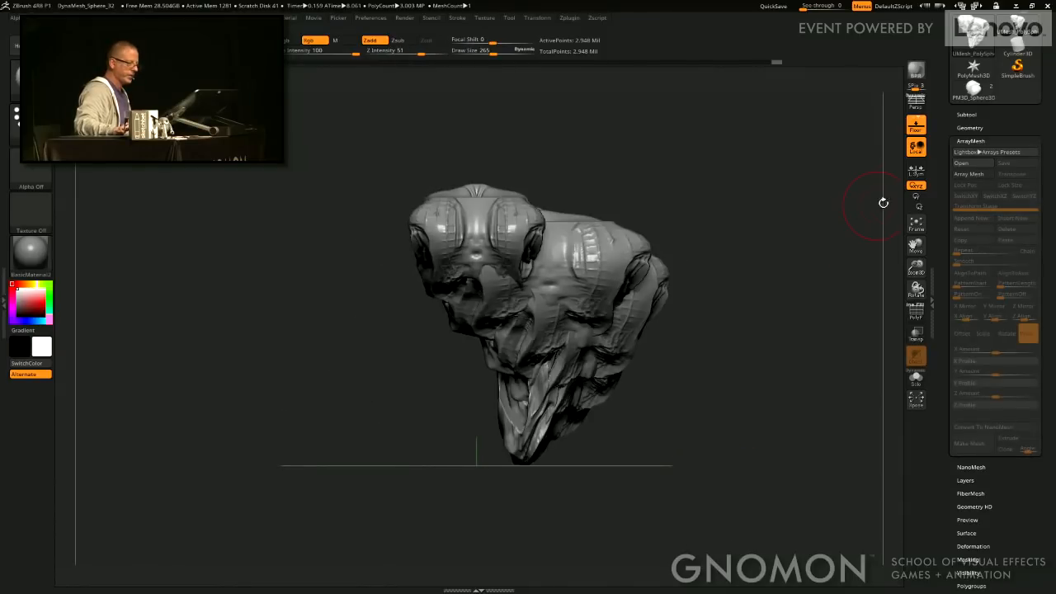
Try Mirror And Weld on the converted mesh, and undo it.
scroll(974, 151, up, 2)
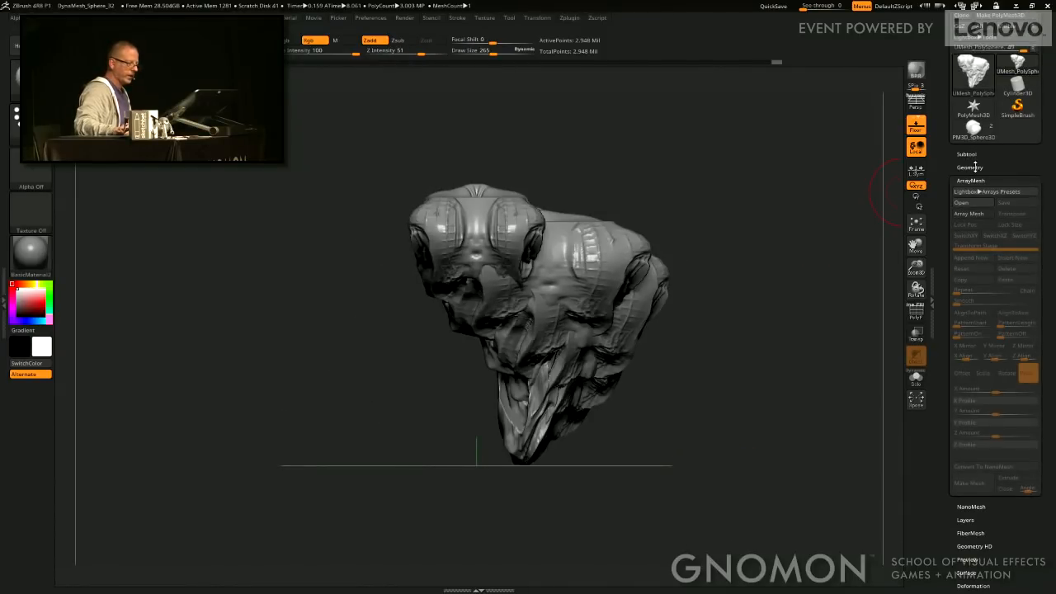
click(970, 167)
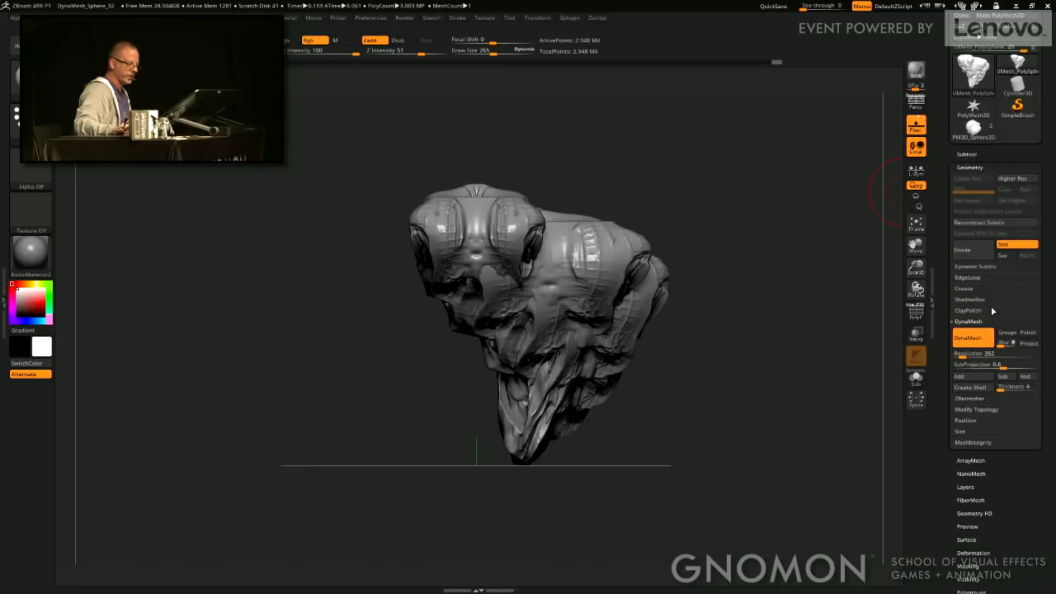
click(982, 409)
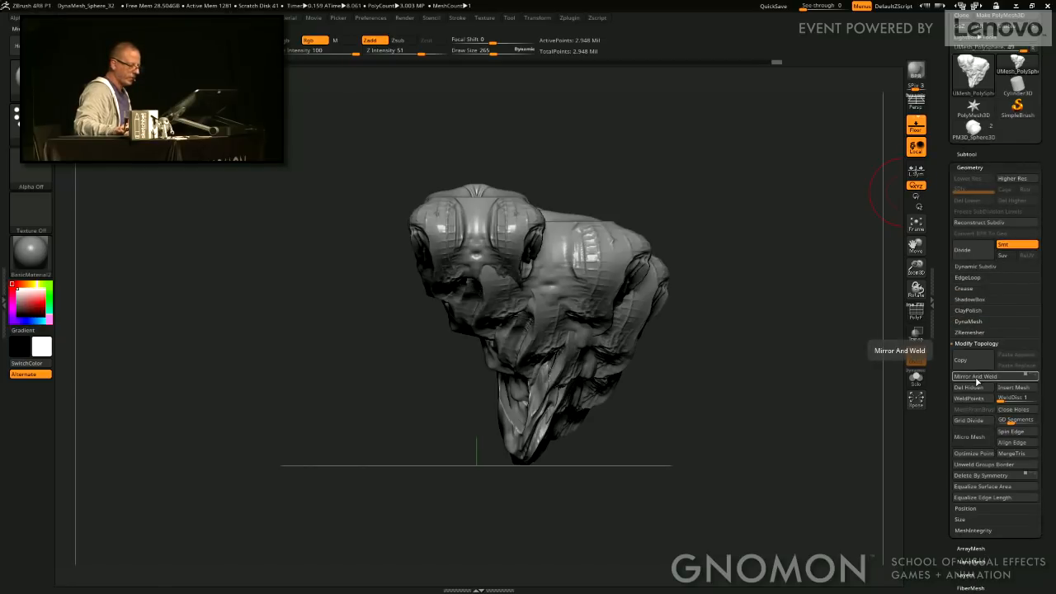
click(977, 378)
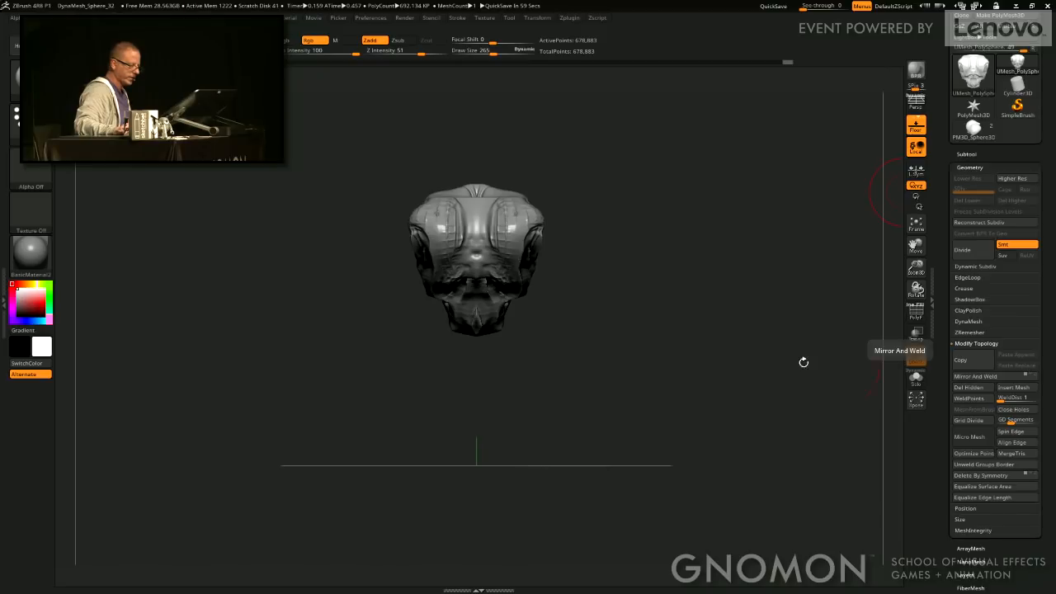
drag(592, 336, 633, 340)
key(ctrl+z)
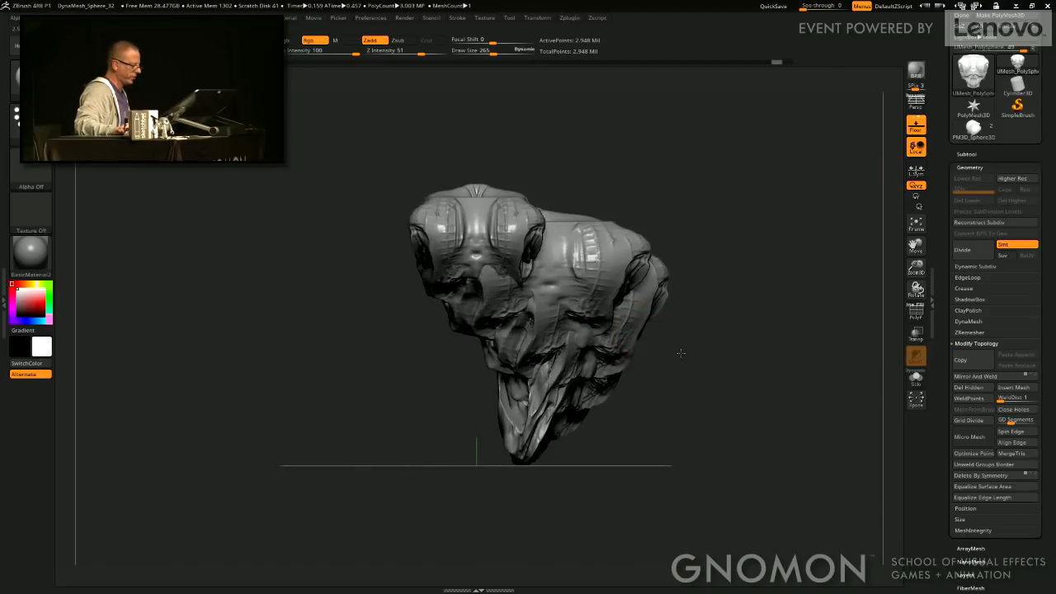
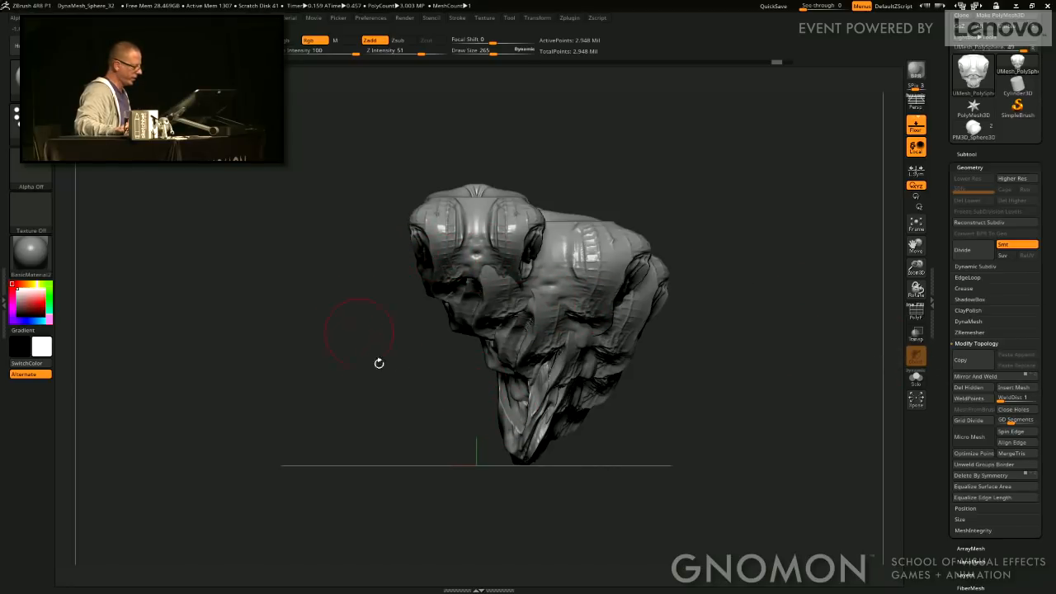
Flip the mesh across X with the Mirror deformation and apply Mirror And Weld to make the form symmetrical.
drag(944, 472, 784, 371)
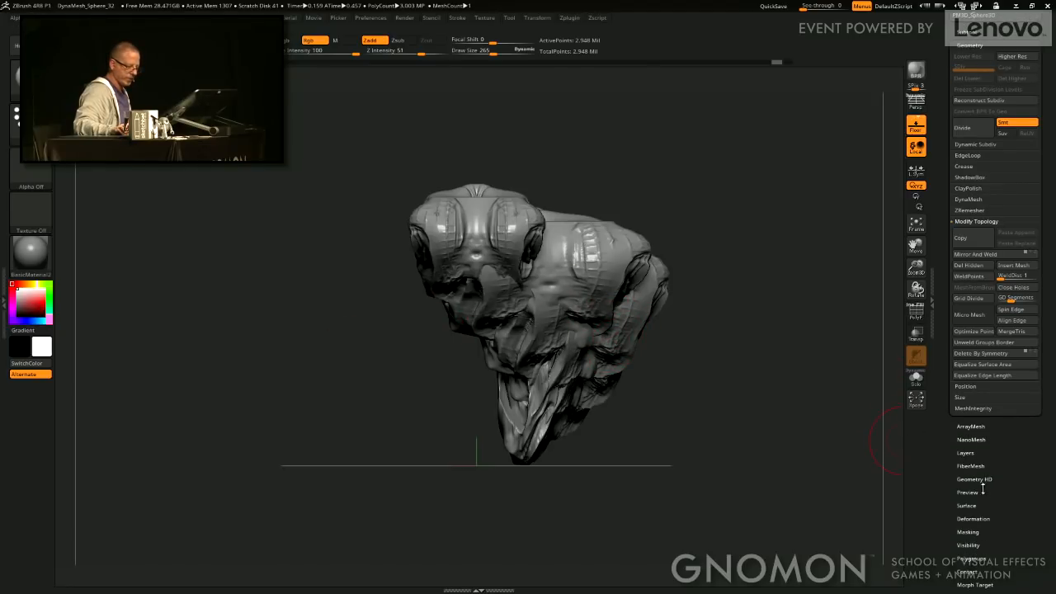
click(982, 519)
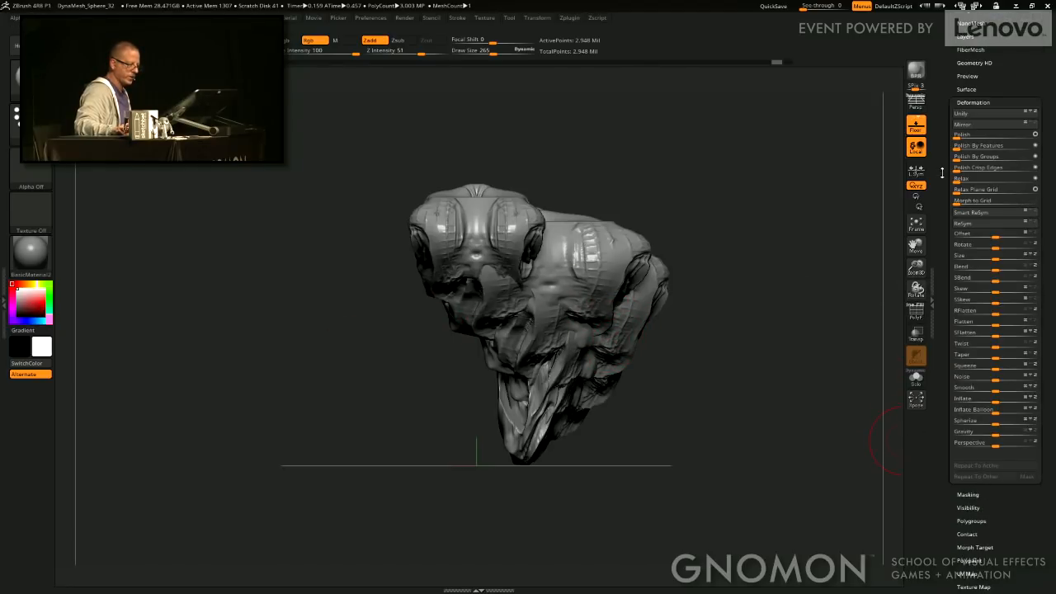
click(991, 125)
drag(949, 122, 959, 189)
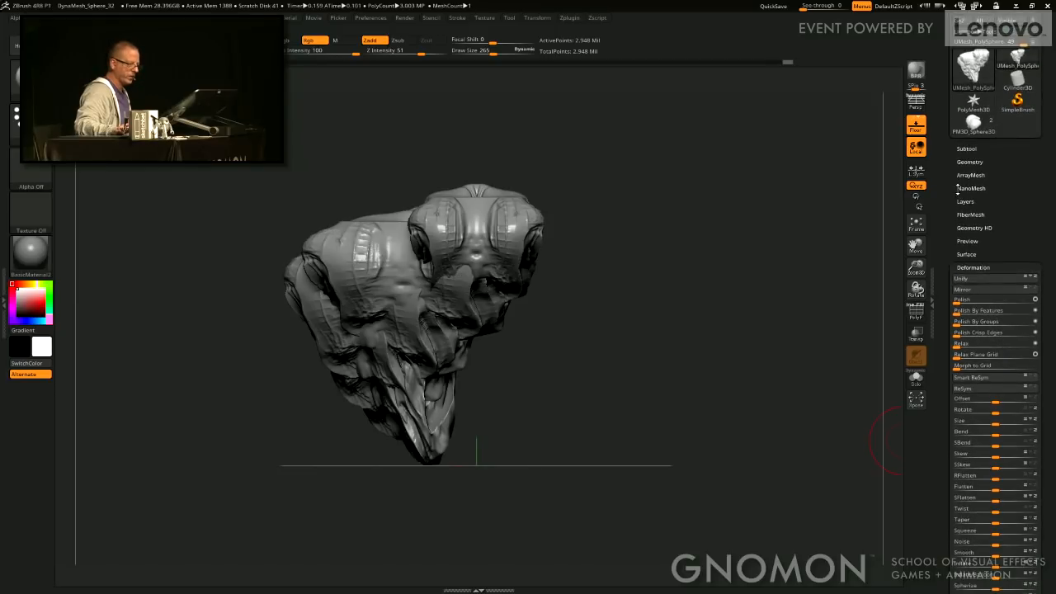
click(971, 161)
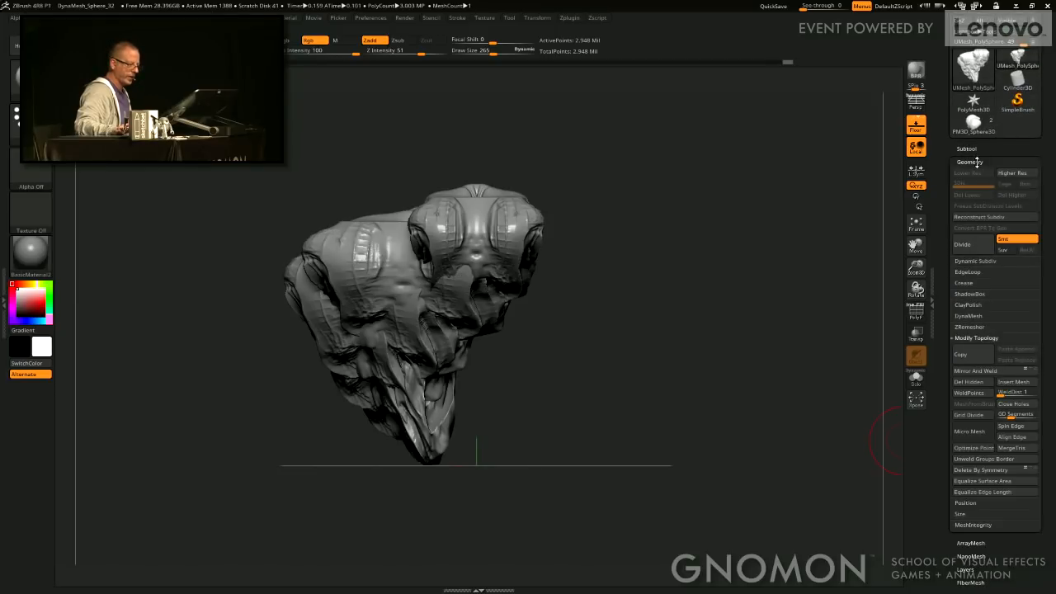
click(999, 373)
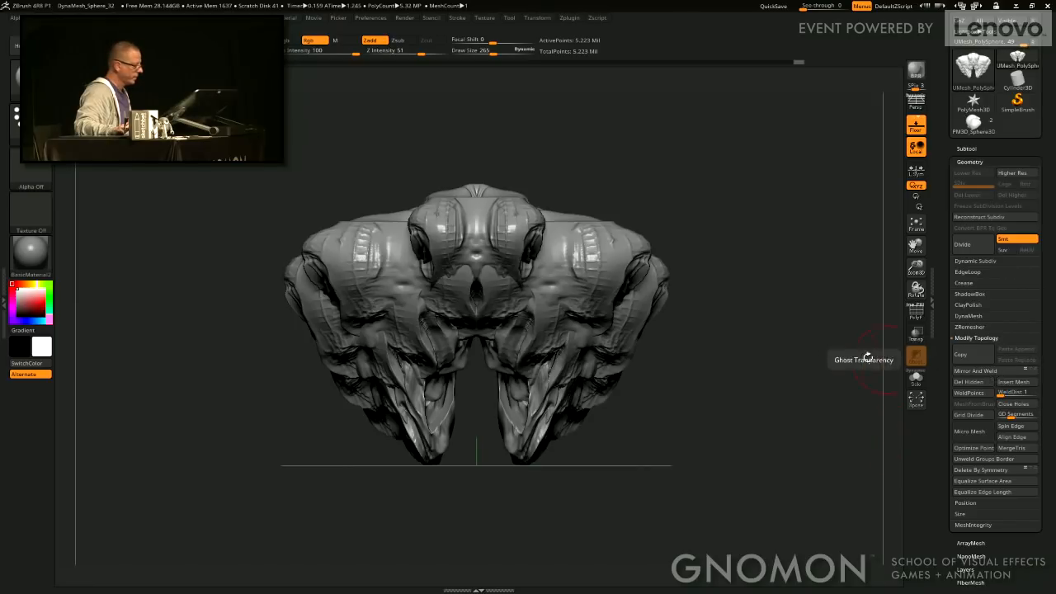
drag(791, 354, 795, 380)
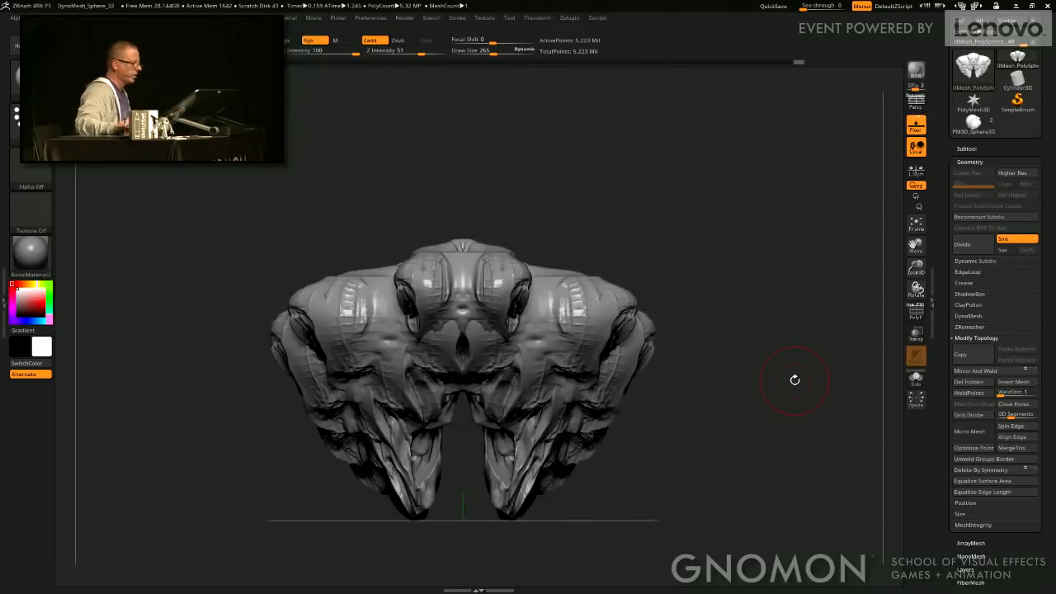
Set the DynaMesh resolution to 256 and re-DynaMesh the mirrored form.
click(972, 162)
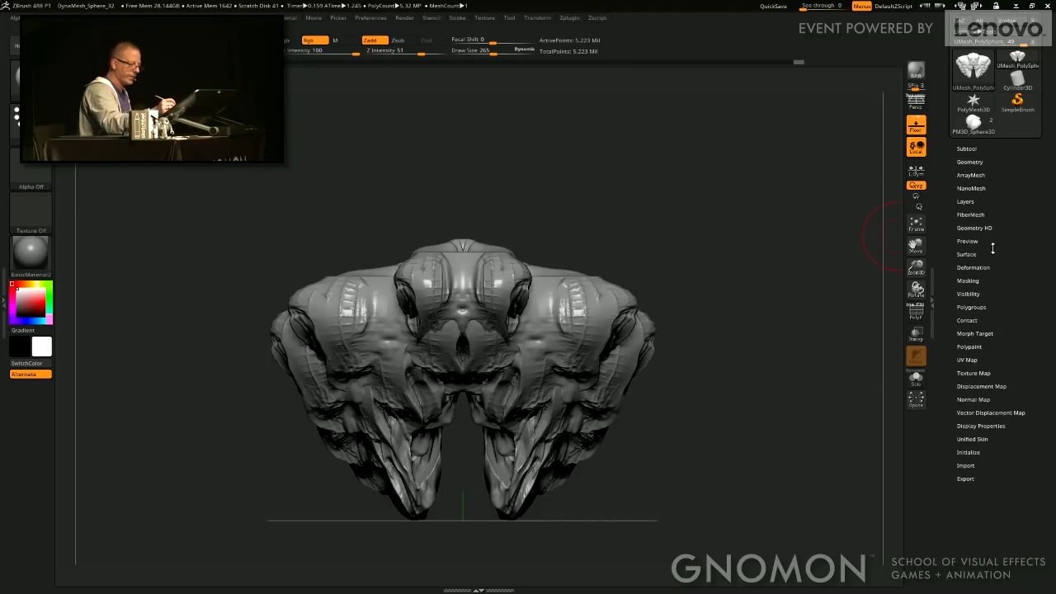
click(967, 149)
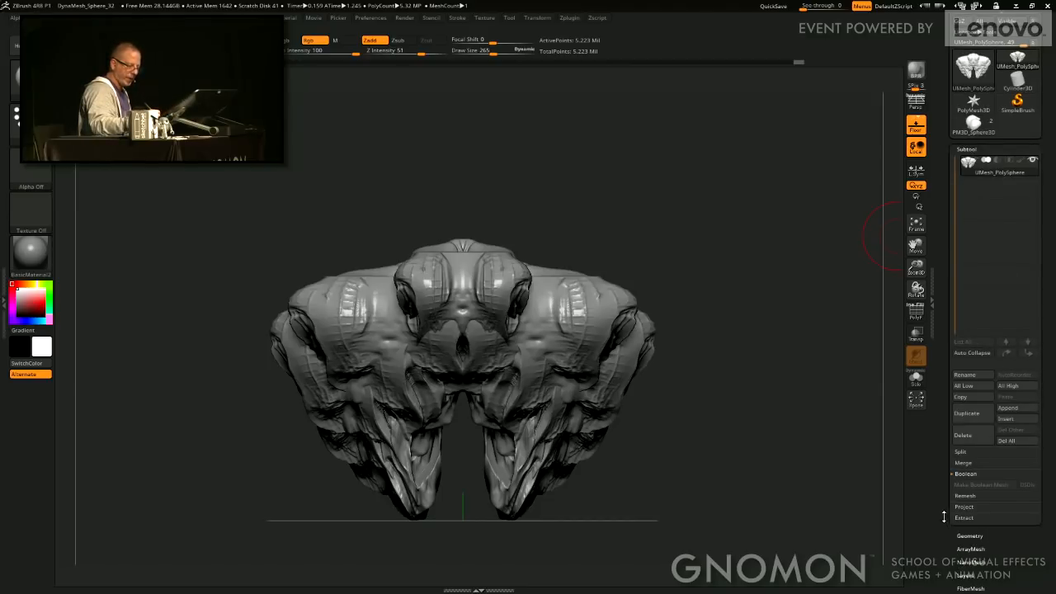
drag(944, 522, 974, 455)
click(982, 426)
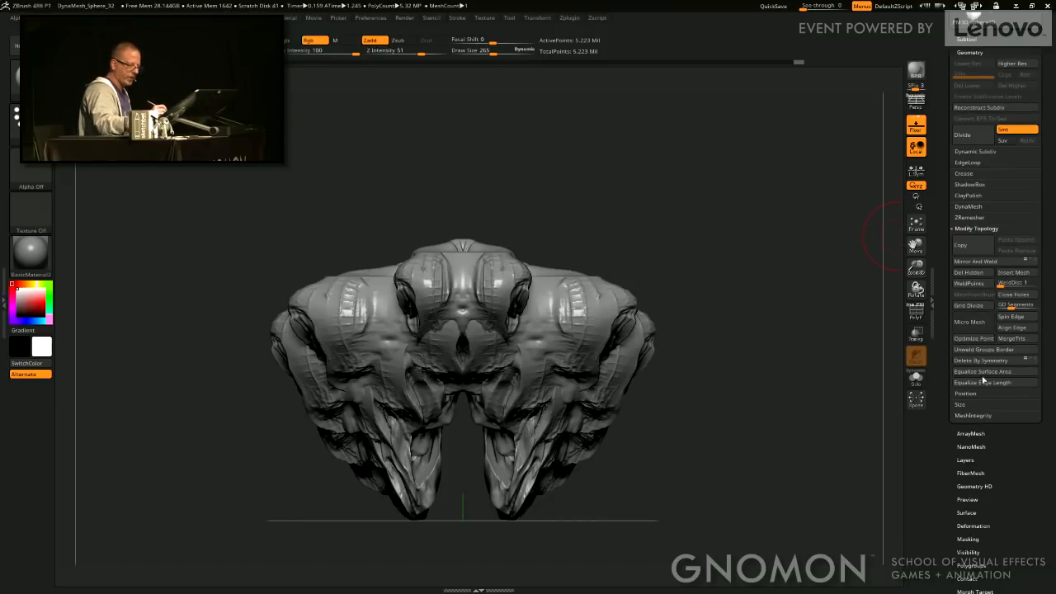
click(970, 207)
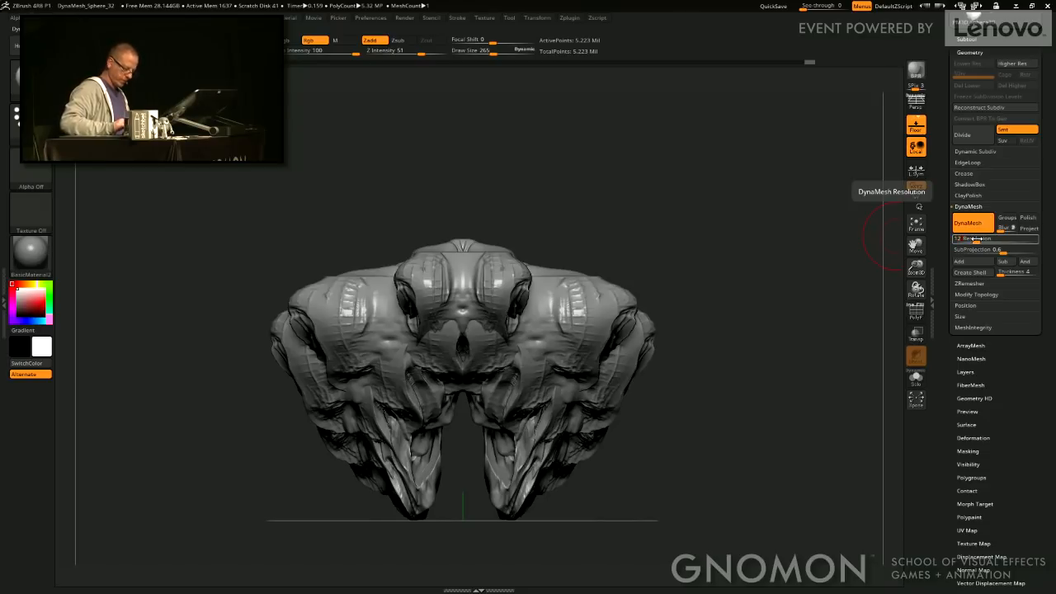
key(Return)
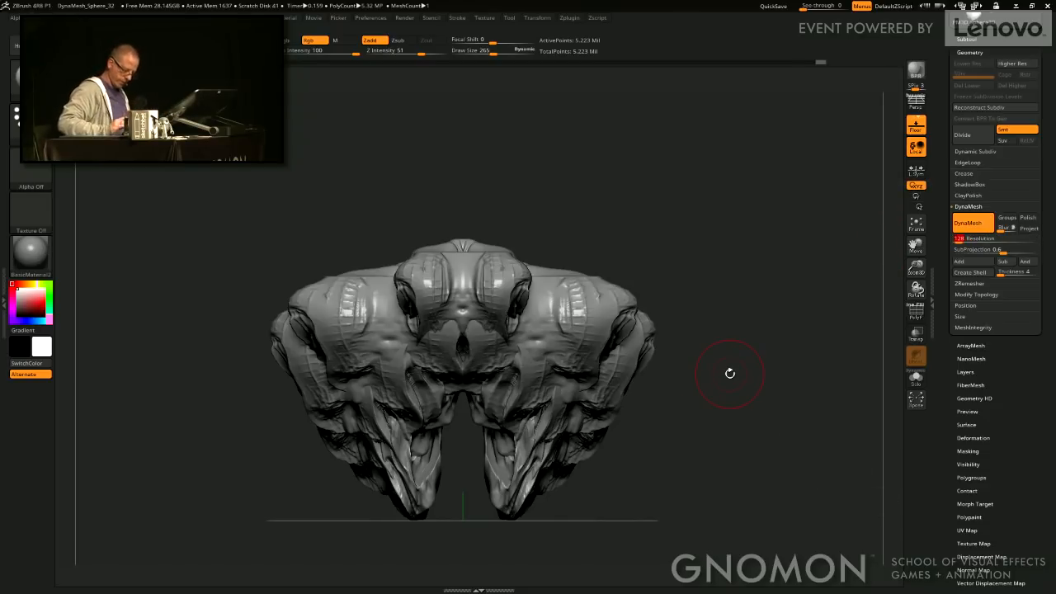
mouse_move(730, 373)
mouse_down()
mouse_move(723, 290)
mouse_move(732, 375)
mouse_up()
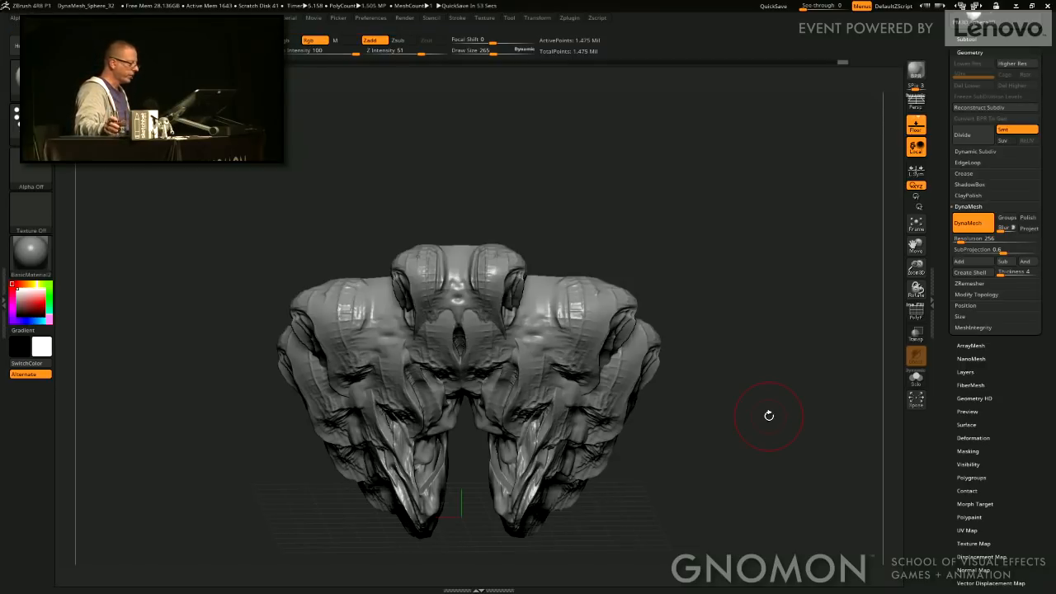
drag(832, 438, 632, 385)
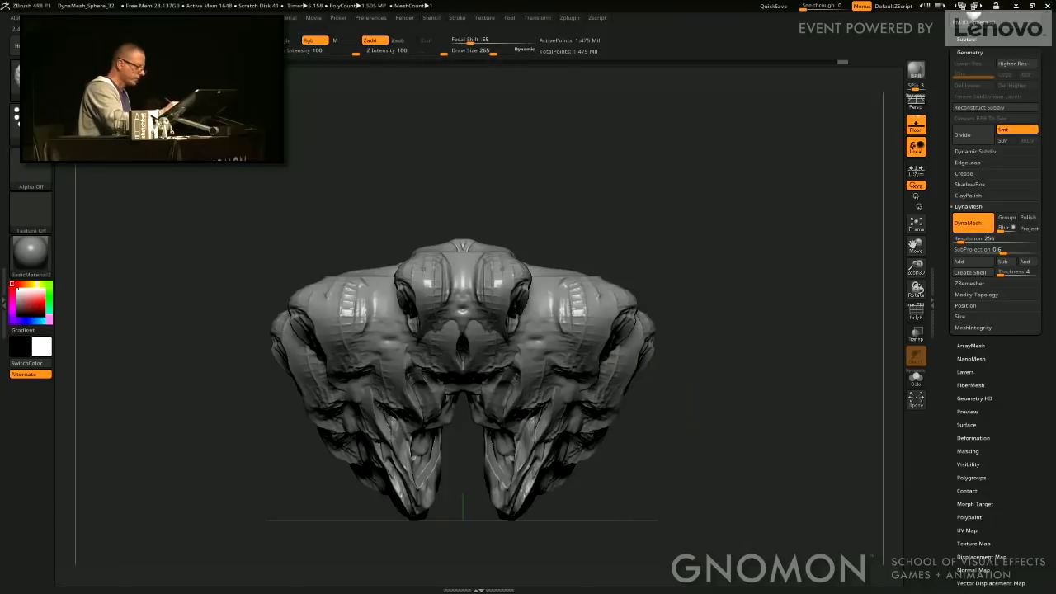
Try pulling the upper lobes down with the Move brush, and undo the changes.
key(b)
key(m)
key(v)
mouse_move(702, 445)
alt+mouse_down()
mouse_move(729, 370)
mouse_move(724, 325)
alt+mouse_up()
drag(561, 279, 550, 323)
key(ctrl+z)
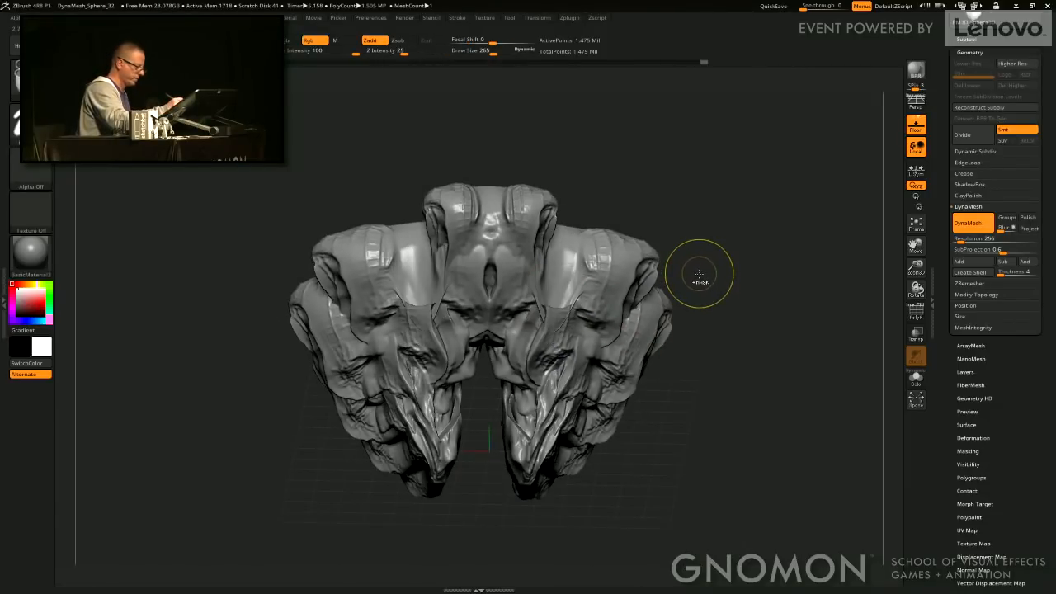
key(ctrl+z)
Apply ClayPolish to the DynaMeshed form and clear the mask from the whole mesh.
mouse_move(736, 221)
mouse_down()
mouse_move(764, 339)
mouse_move(776, 341)
mouse_move(764, 402)
mouse_move(846, 321)
mouse_up()
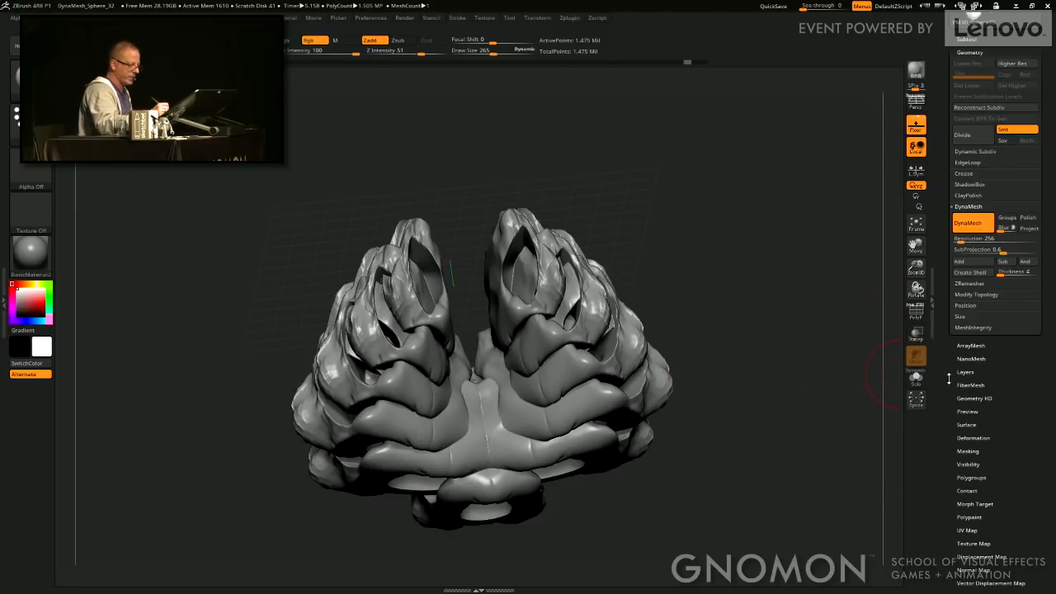
click(970, 196)
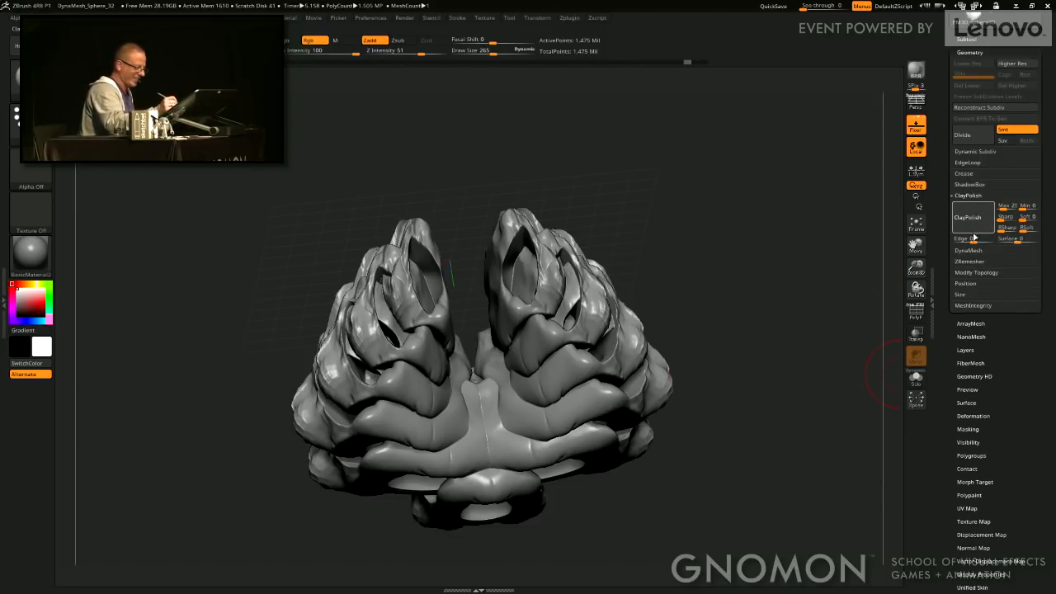
drag(768, 407, 752, 250)
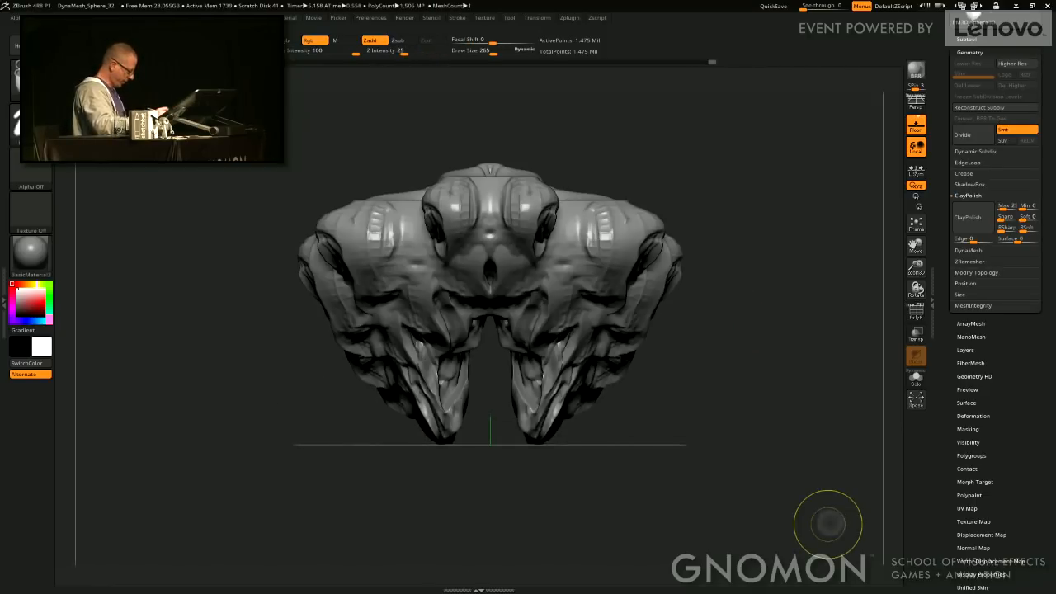
key(ctrl+z)
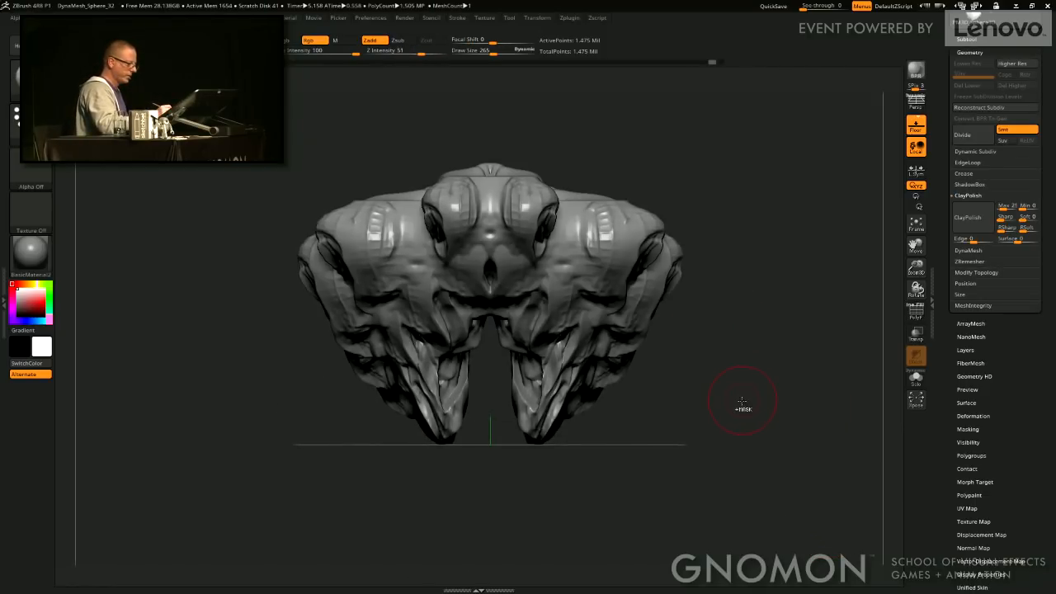
ctrl+click(732, 407)
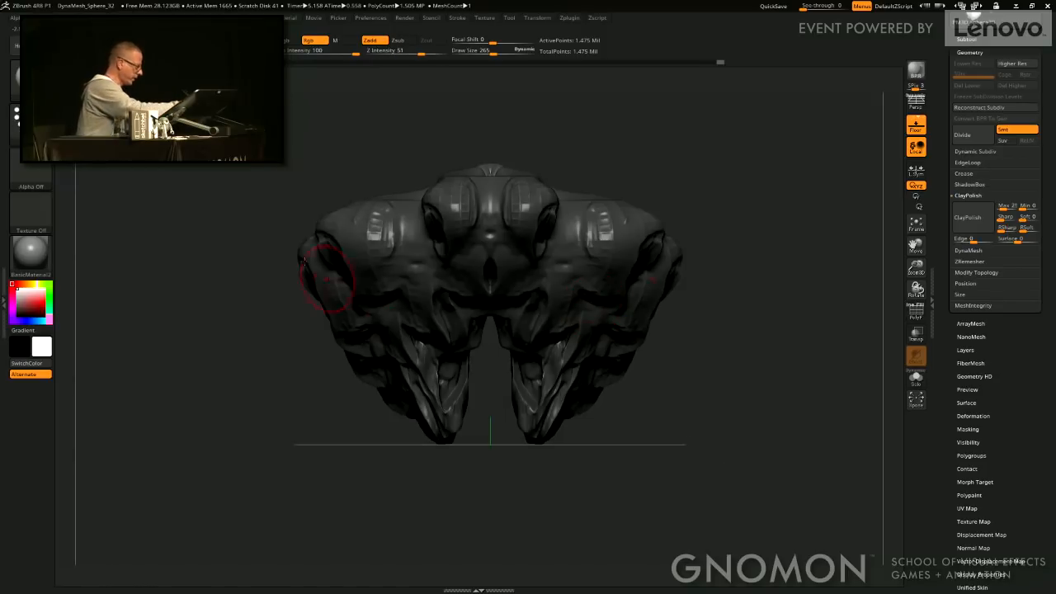
key(ctrl+i)
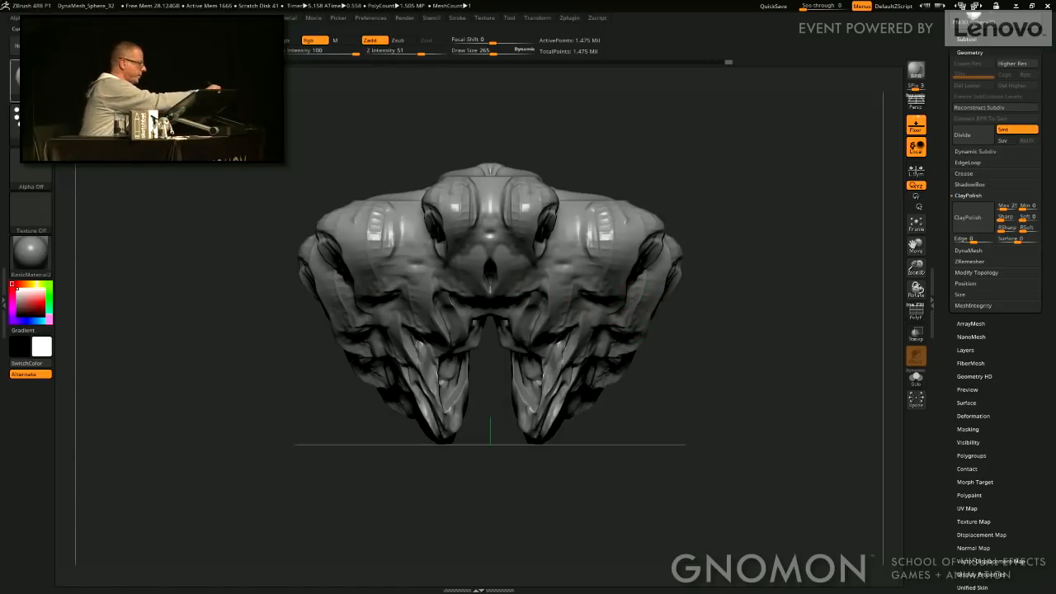
Switch to a brush with Z Intensity 3, set Draw Size to 558, and bring out surface detail around the central head.
click(31, 81)
click(357, 88)
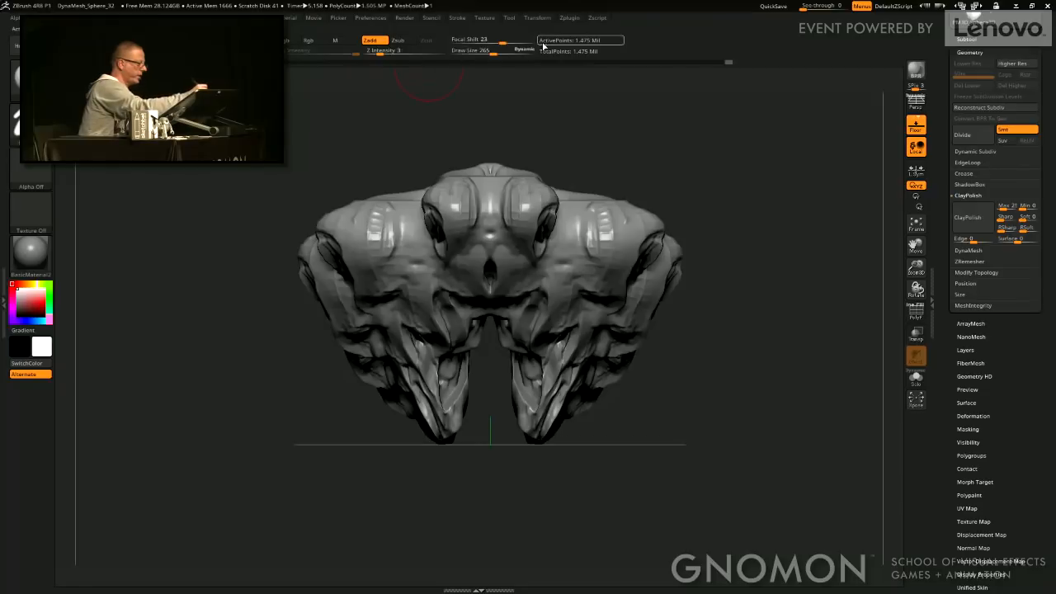
drag(494, 51, 489, 51)
drag(605, 220, 588, 282)
drag(525, 206, 511, 268)
shift+drag(509, 230, 520, 269)
alt+drag(879, 175, 901, 268)
mouse_move(901, 268)
mouse_down()
mouse_move(903, 278)
mouse_move(792, 294)
mouse_up()
drag(551, 373, 519, 411)
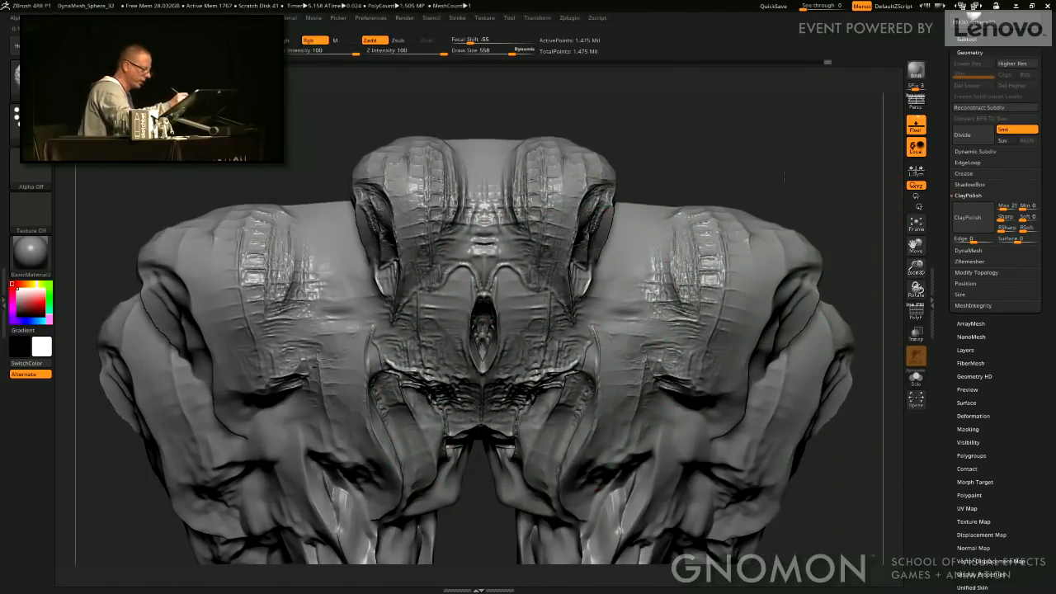
Strengthen the wrinkled detail on the inner folds beside the central gap and in the head's side recesses.
alt+drag(784, 176, 769, 66)
drag(540, 337, 536, 346)
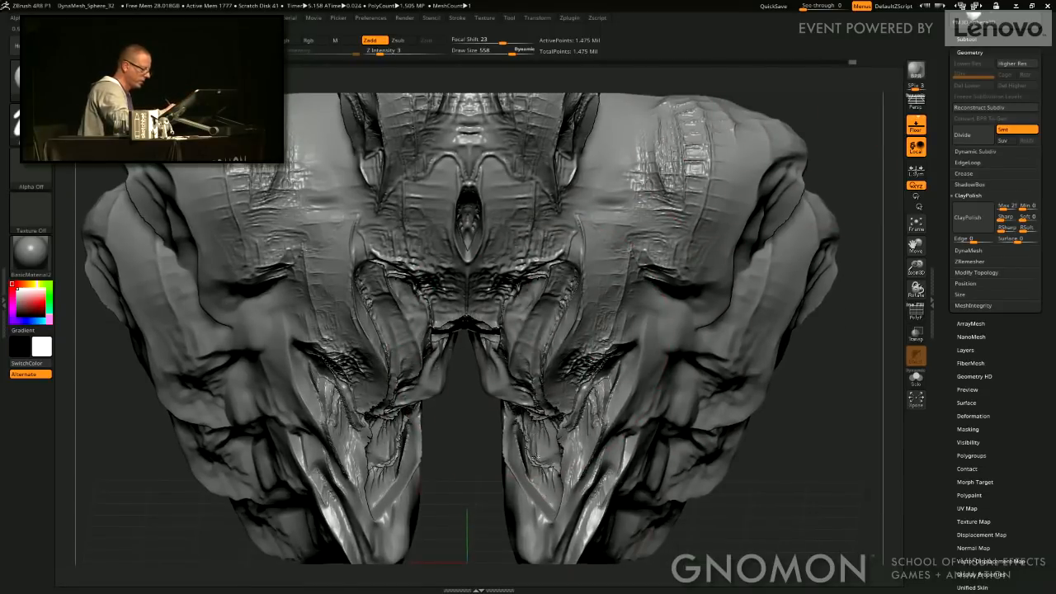
drag(535, 459, 538, 458)
alt+drag(672, 71, 602, 260)
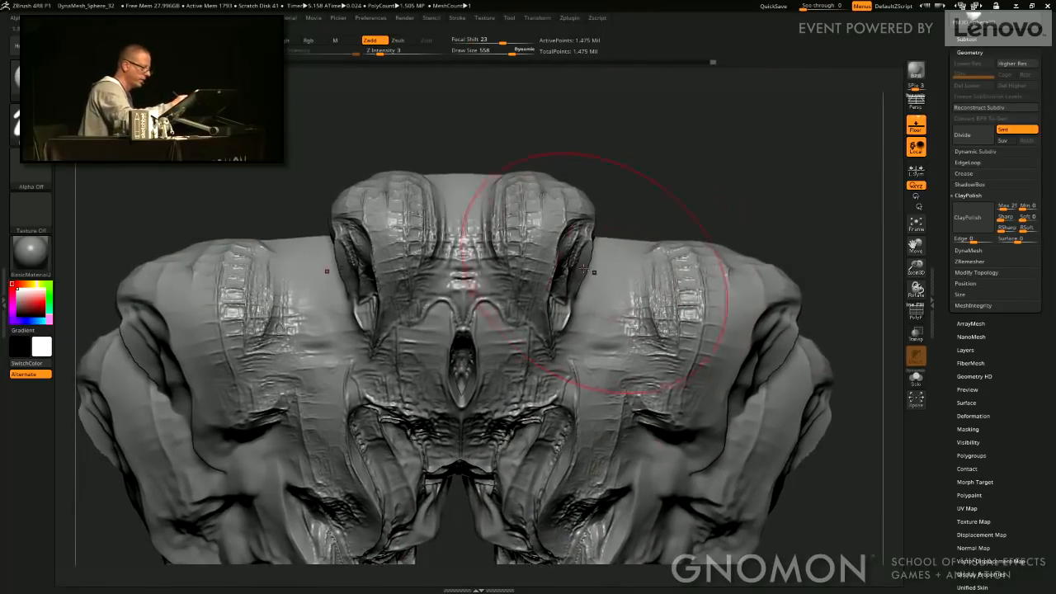
drag(580, 339, 588, 263)
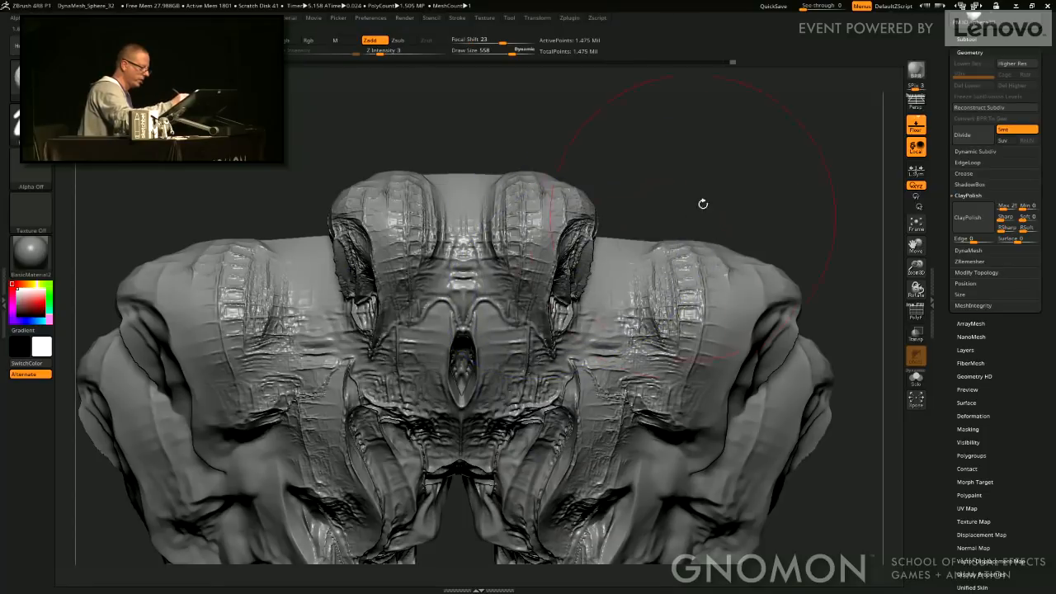
Build up fine detail on the lower flanks and downward-pointing prongs, smoothing parts of them.
alt+drag(702, 203, 688, 93)
drag(634, 405, 615, 505)
drag(700, 413, 675, 462)
alt+drag(775, 495, 765, 359)
shift+drag(591, 289, 611, 348)
mouse_move(557, 371)
mouse_down()
mouse_move(512, 434)
mouse_move(528, 462)
mouse_up()
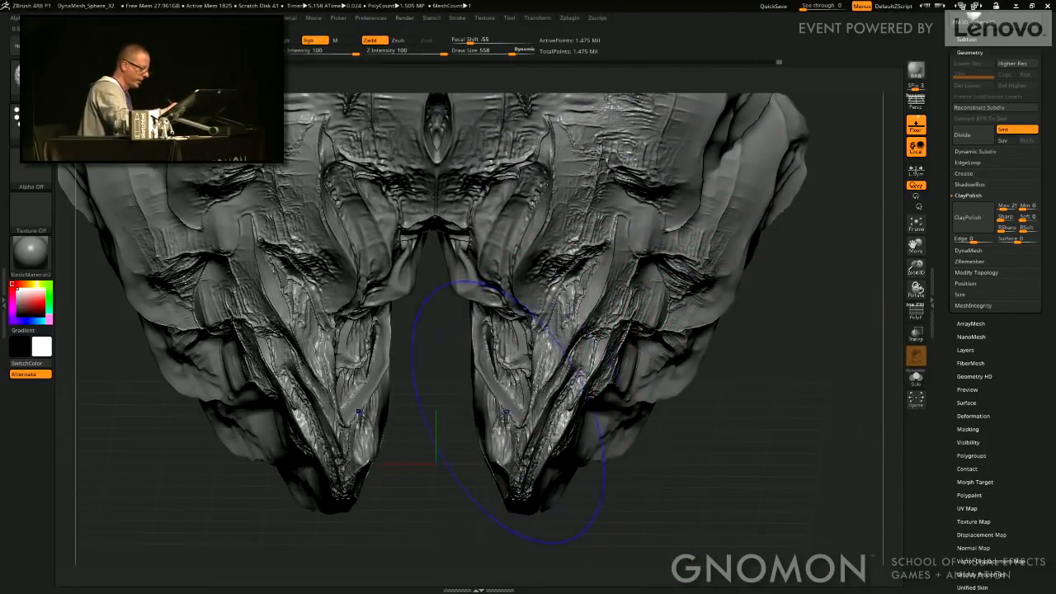
shift+drag(515, 416, 517, 428)
Accentuate the relief on the arch at the top of the central gap and the areas around it.
drag(743, 462, 748, 535)
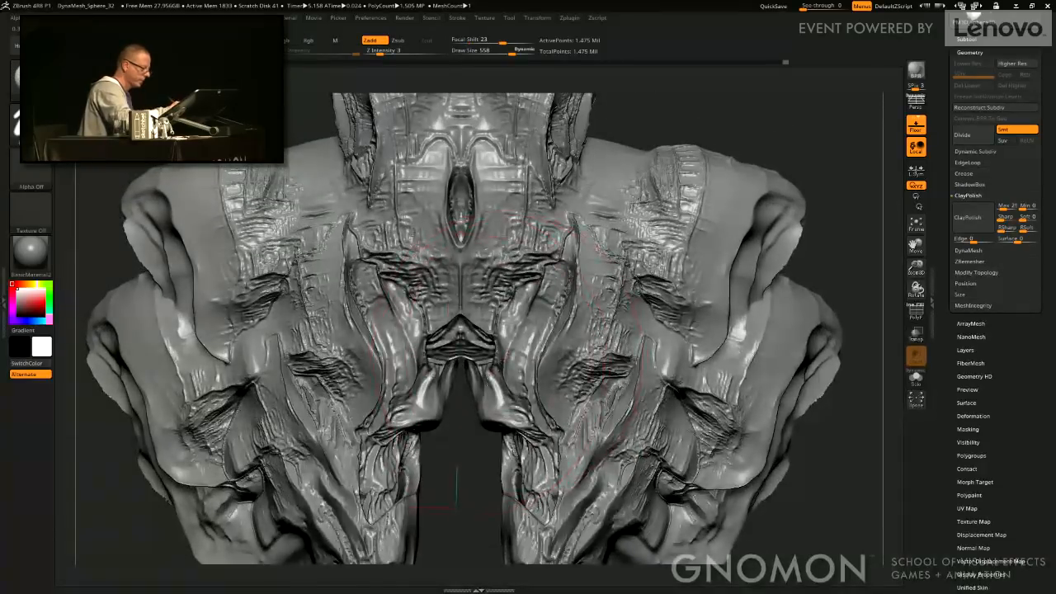
drag(497, 355, 495, 379)
mouse_move(775, 83)
alt+mouse_down()
mouse_move(663, 196)
mouse_move(702, 347)
mouse_move(669, 363)
alt+mouse_up()
drag(456, 444, 461, 474)
Bring out the creases and detail of the overlapping folds on the back, smoothing between them.
alt+drag(735, 479, 794, 262)
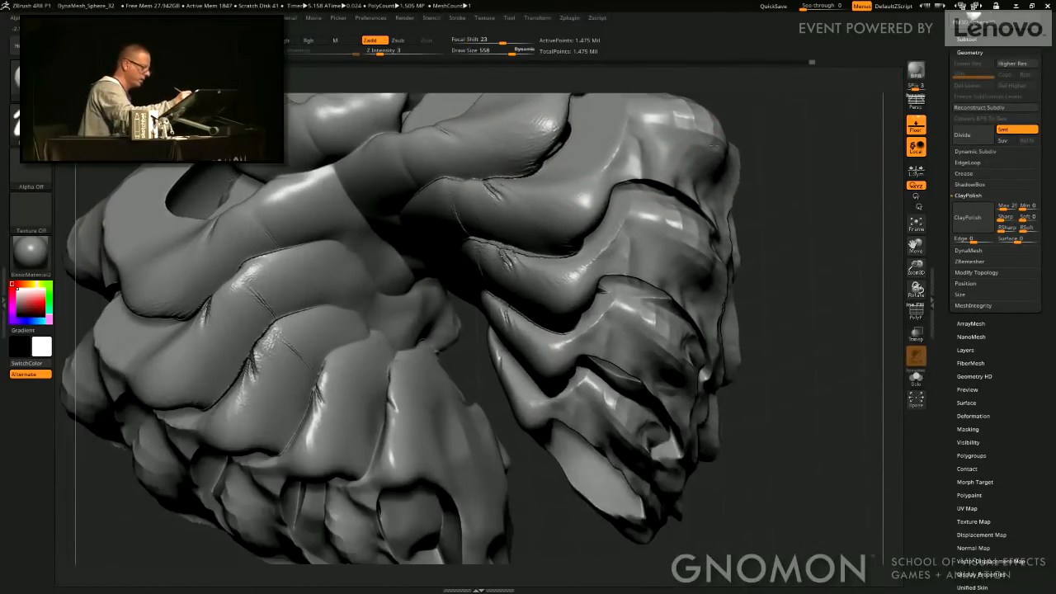
drag(274, 321, 257, 342)
drag(107, 495, 264, 441)
shift+drag(420, 277, 398, 330)
mouse_move(528, 438)
mouse_down()
mouse_move(565, 516)
mouse_move(553, 470)
mouse_move(551, 505)
mouse_move(542, 485)
mouse_up()
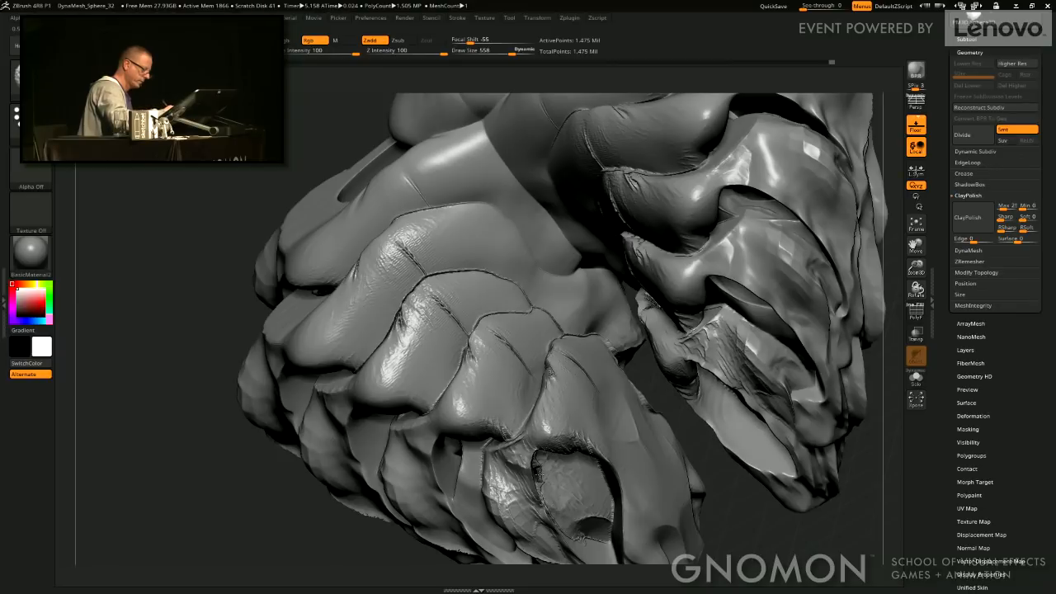
Smooth and refine the layered folds along the underside of the form.
drag(764, 511, 780, 380)
mouse_move(555, 312)
shift+mouse_down()
mouse_move(535, 328)
mouse_move(502, 405)
mouse_move(409, 358)
shift+mouse_up()
drag(330, 495, 203, 466)
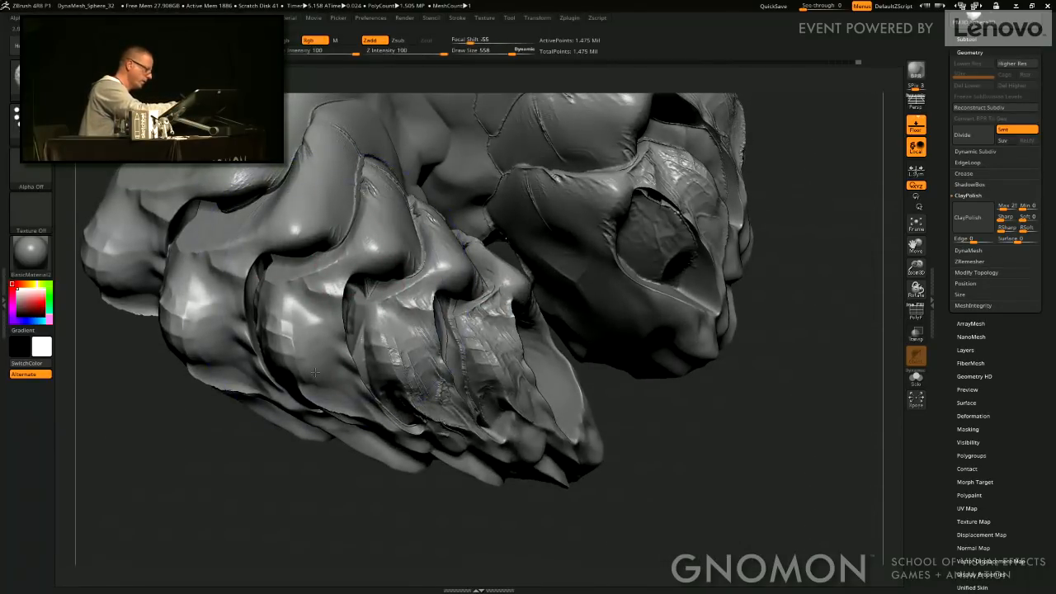
shift+drag(316, 377, 331, 402)
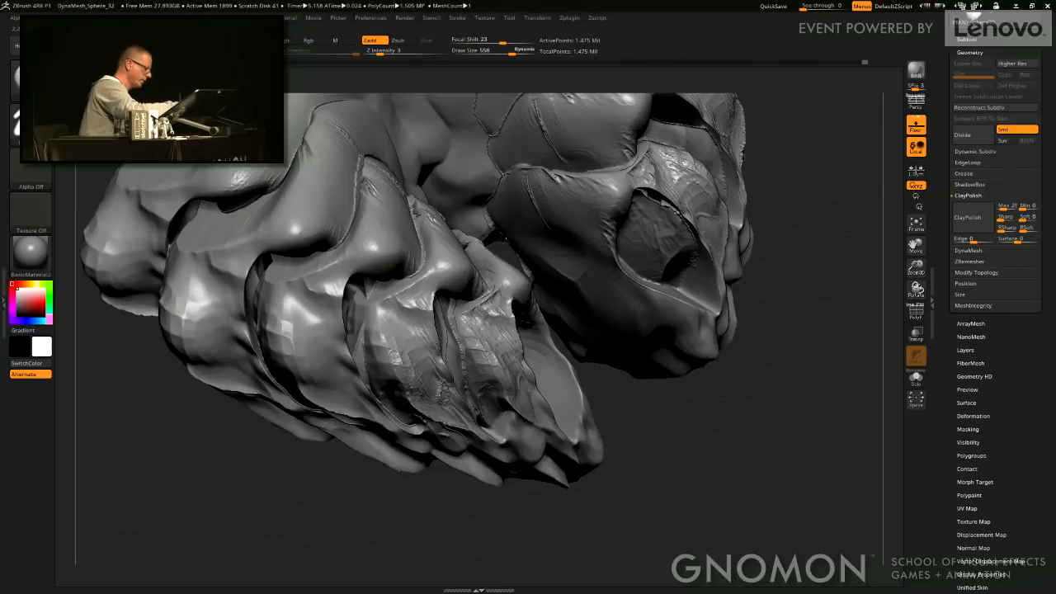
drag(397, 502, 415, 536)
Choose the DamStandard brush, set its orientation SpinCenter to 0 and adjust its SpinRate.
alt+drag(508, 297, 732, 217)
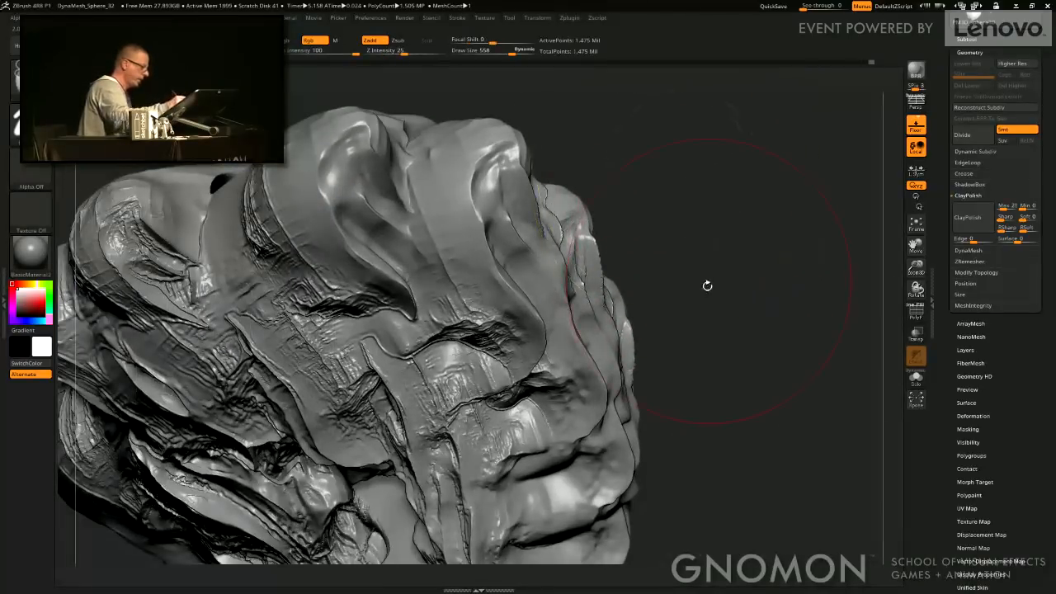
mouse_move(705, 285)
mouse_down()
mouse_move(698, 226)
mouse_move(804, 218)
mouse_up()
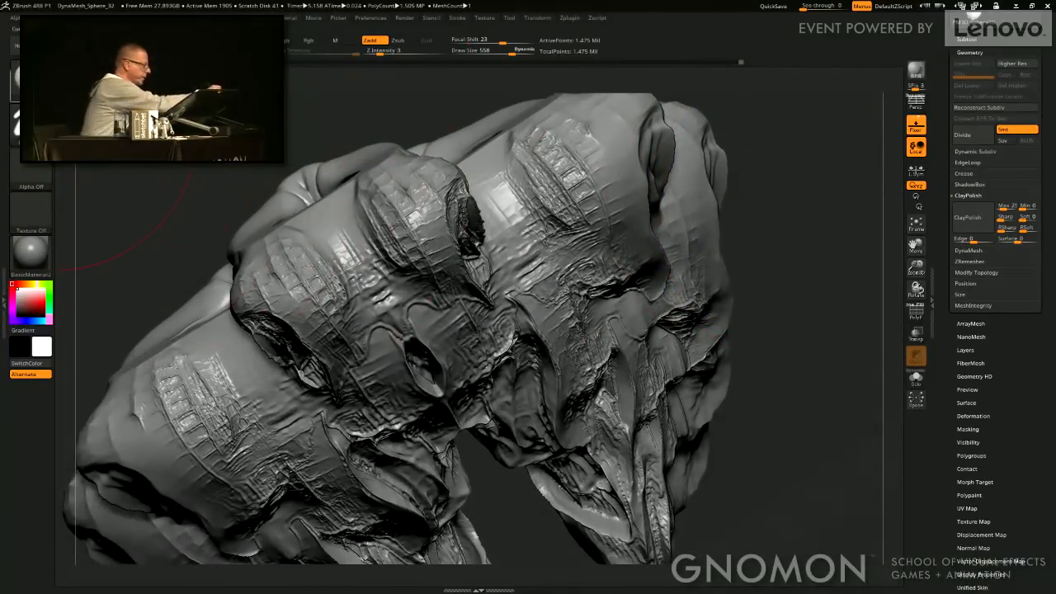
key(b)
key(d)
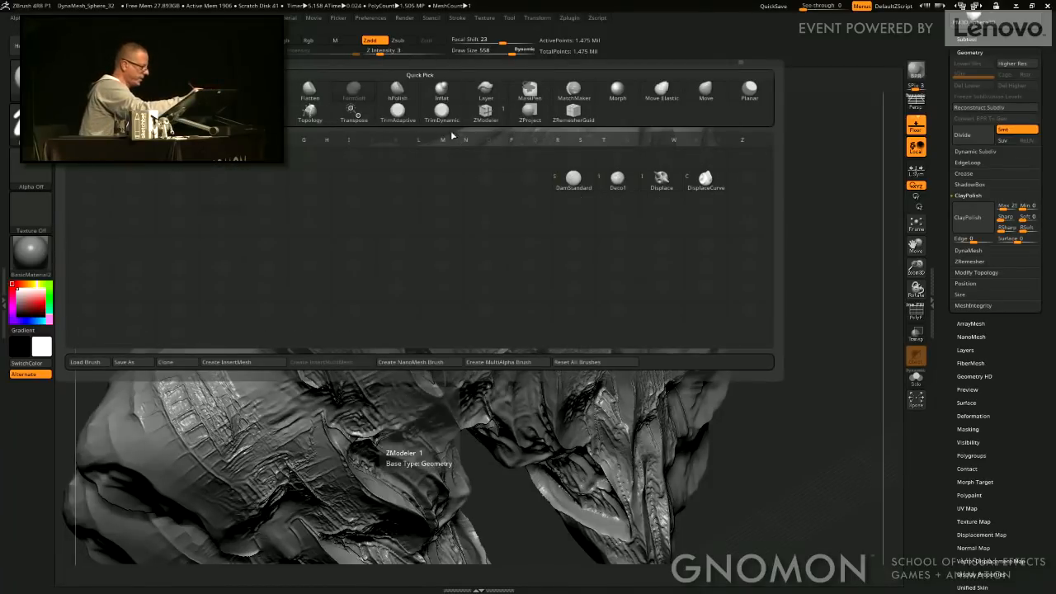
click(574, 178)
mouse_move(42, 17)
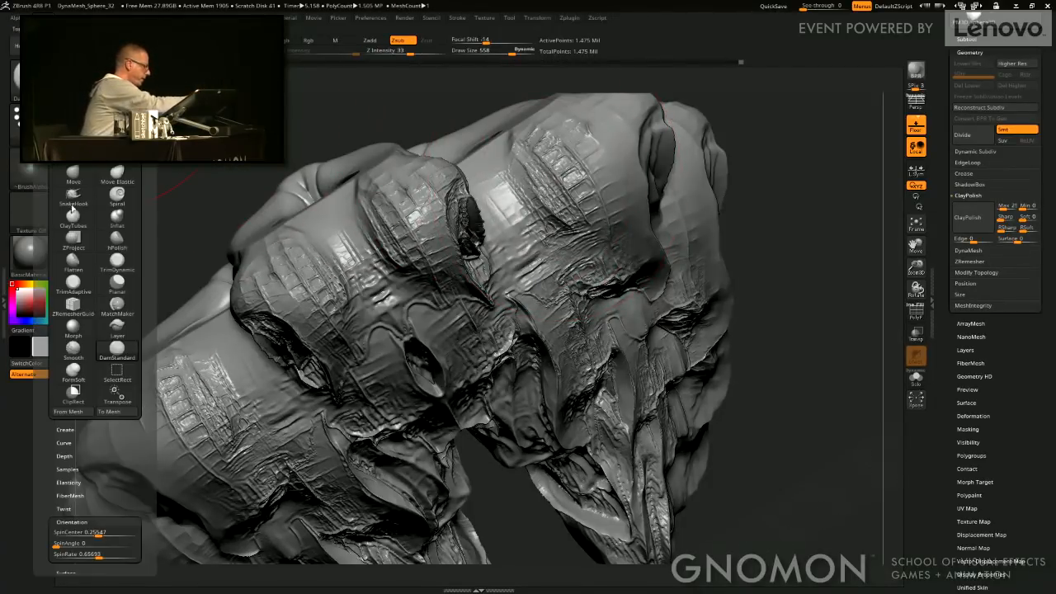
drag(93, 533, 88, 534)
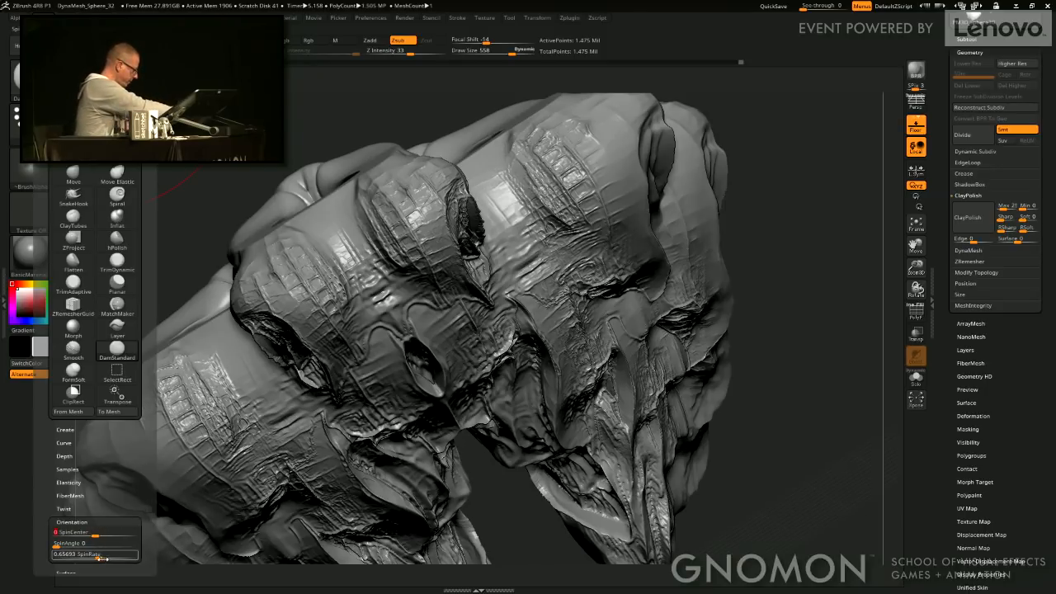
drag(105, 558, 104, 558)
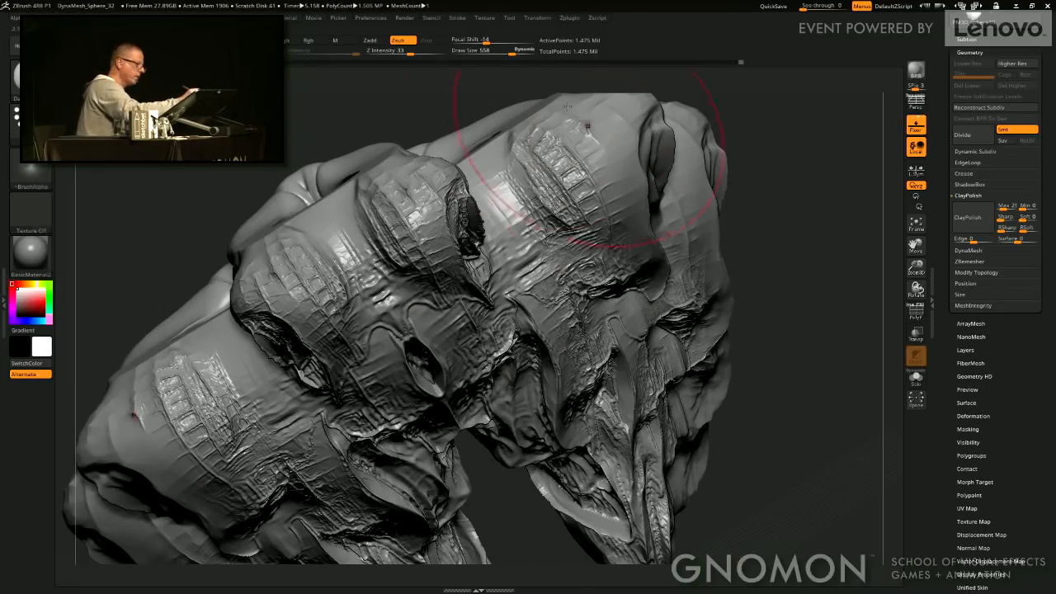
Reduce the brush's draw size to 52 and enable LazyMouse for its strokes.
drag(511, 54, 489, 56)
alt+drag(448, 103, 569, 163)
drag(485, 53, 474, 52)
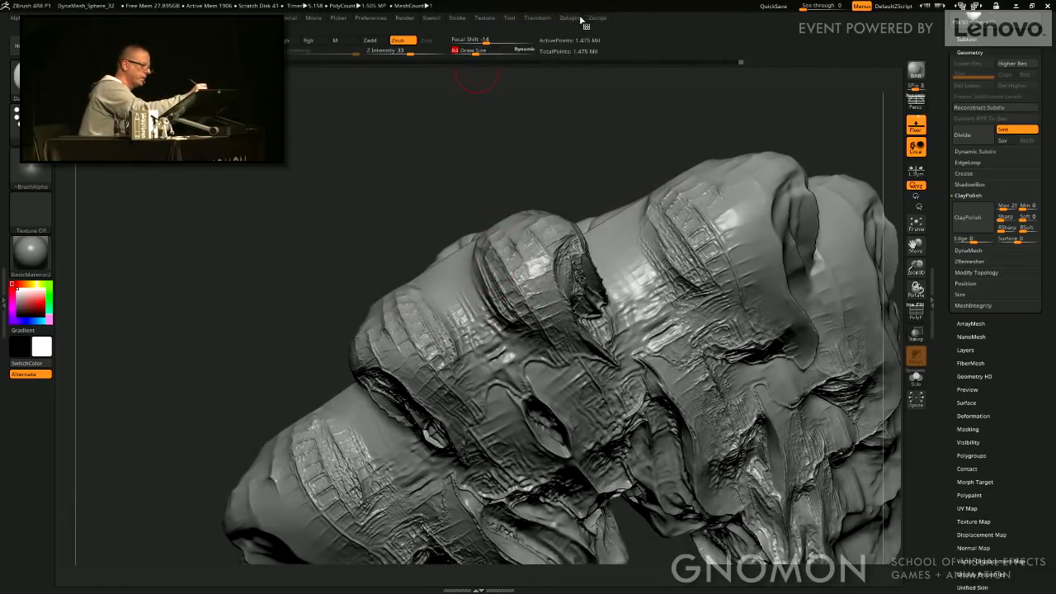
click(459, 18)
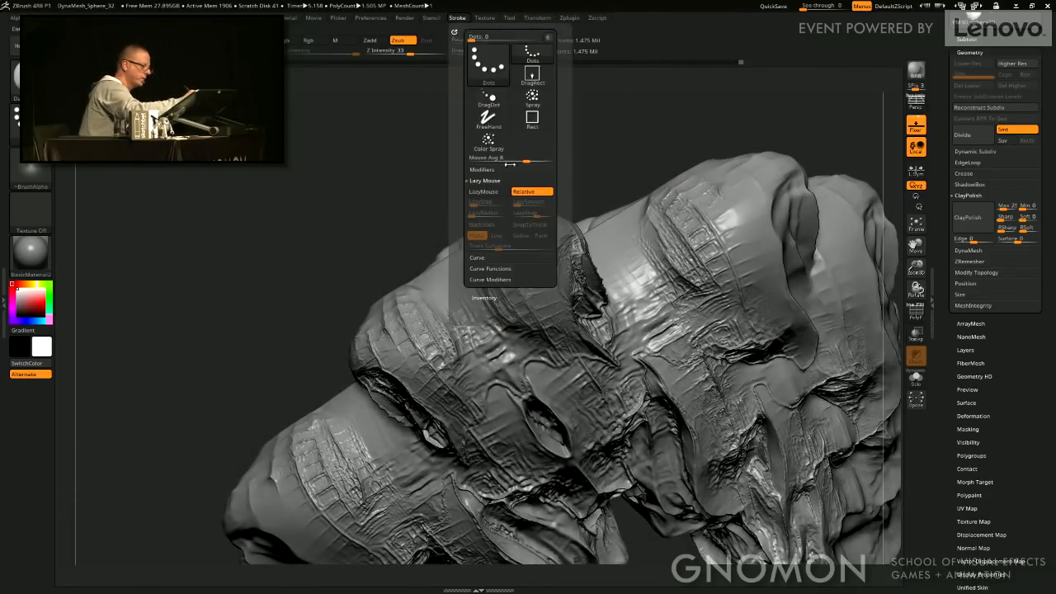
click(476, 192)
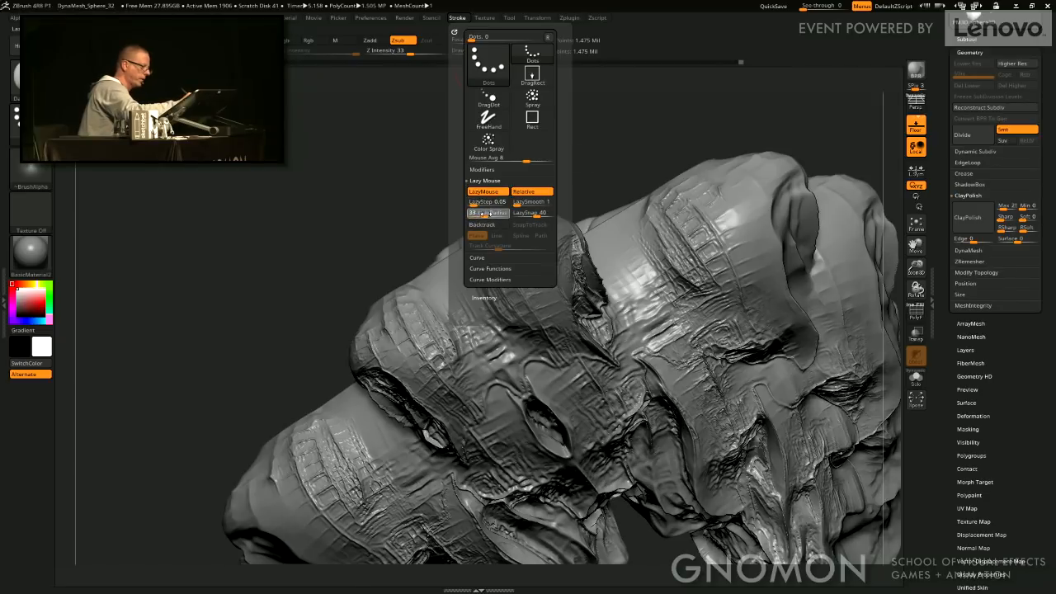
click(471, 51)
Carve thin creases into the surface between the two raised, ribbed lobes on the upper flank.
mouse_move(471, 301)
mouse_down()
mouse_move(460, 307)
mouse_move(470, 272)
mouse_up()
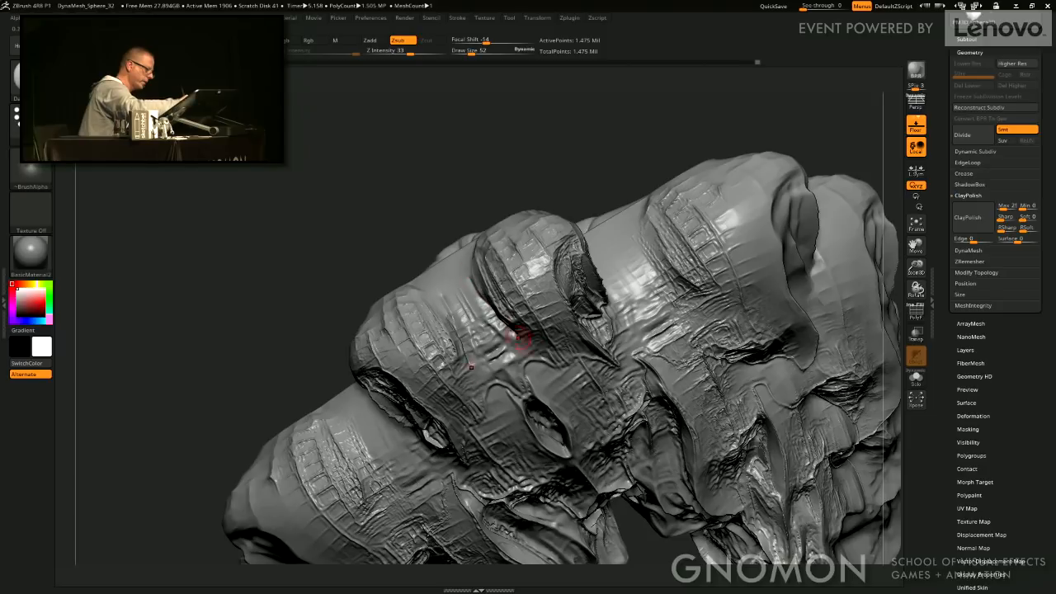
drag(519, 338, 489, 311)
drag(524, 345, 546, 360)
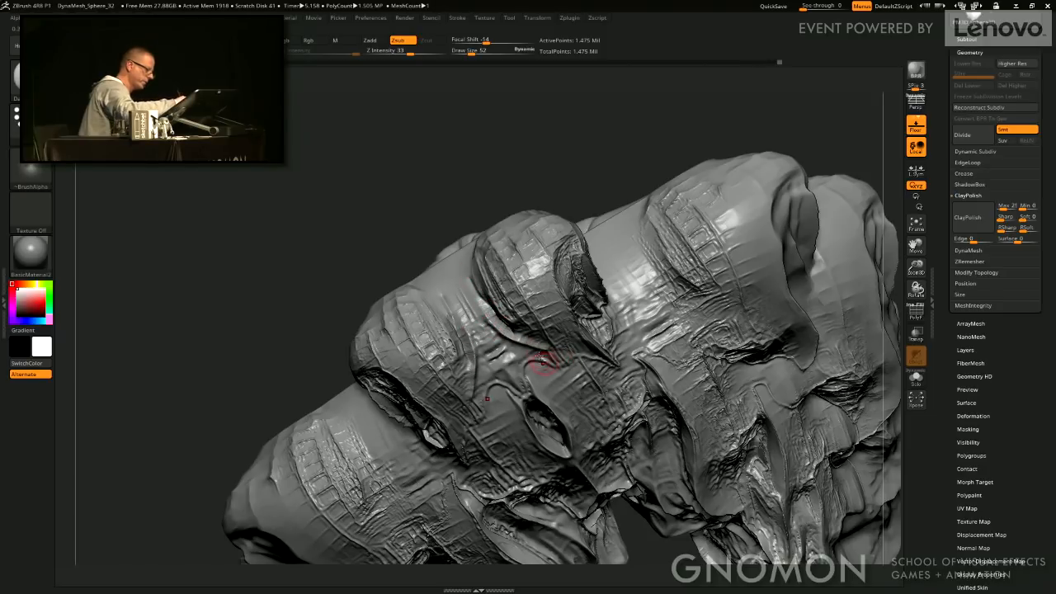
Carve crease strokes around the slit-shaped hollow at the centre of the sculpt with the subtracting brush at draw size 52.
mouse_move(546, 360)
right_down()
mouse_move(513, 256)
mouse_move(507, 268)
right_up()
mouse_move(501, 268)
mouse_down()
mouse_move(555, 341)
mouse_move(575, 401)
mouse_up()
mouse_move(559, 349)
mouse_down()
mouse_move(527, 295)
mouse_move(555, 348)
mouse_up()
mouse_move(539, 302)
mouse_down()
mouse_move(585, 415)
mouse_move(529, 302)
mouse_up()
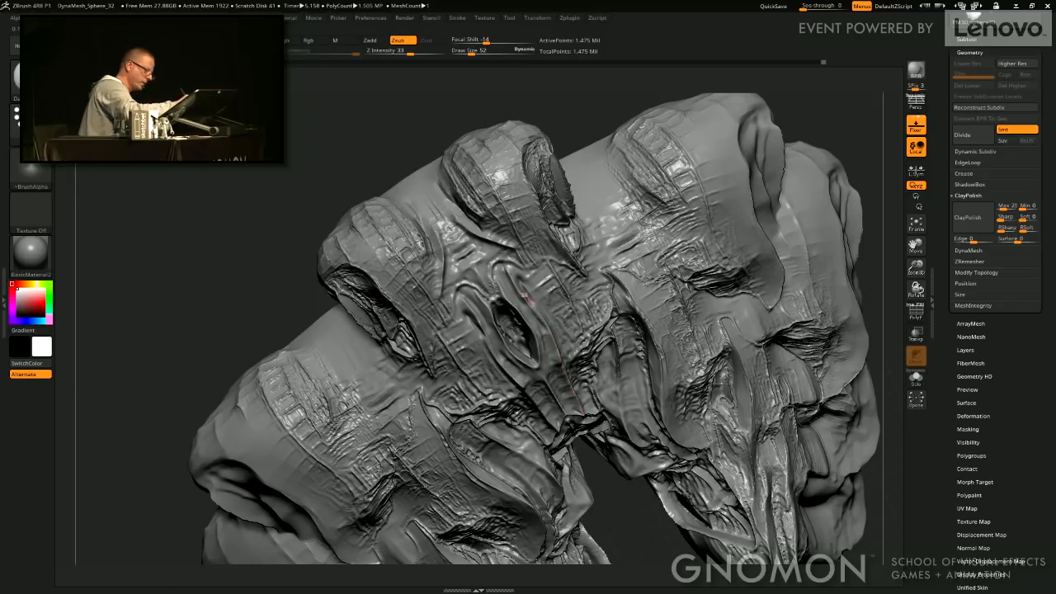
Carve more creases between the ribbed bumps below the smooth openings and along the long fold beside the central hollow.
mouse_move(530, 243)
right_down()
mouse_move(520, 306)
mouse_move(470, 347)
mouse_move(499, 388)
right_up()
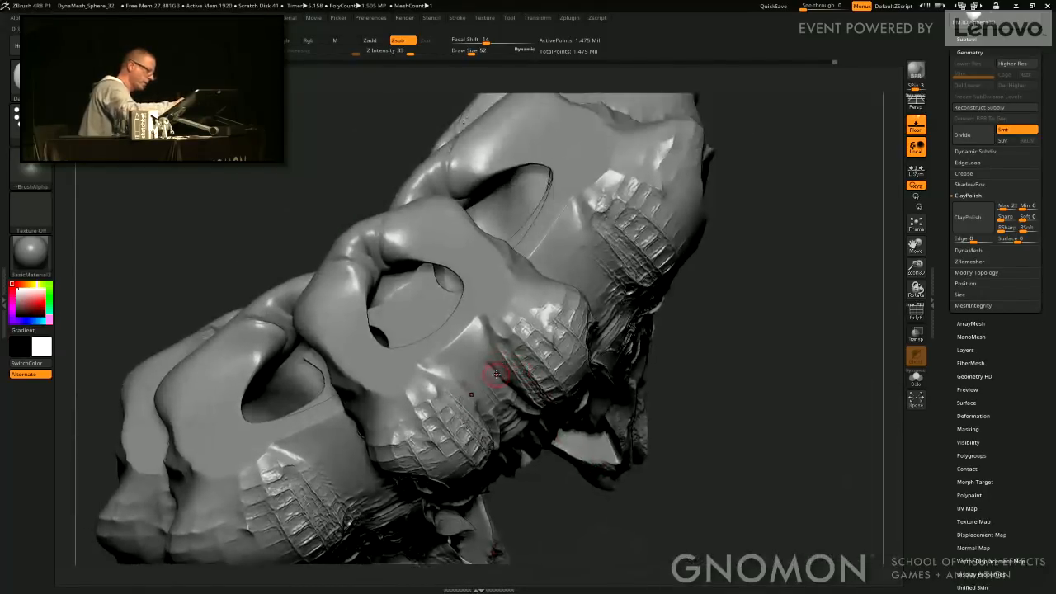
drag(495, 371, 500, 283)
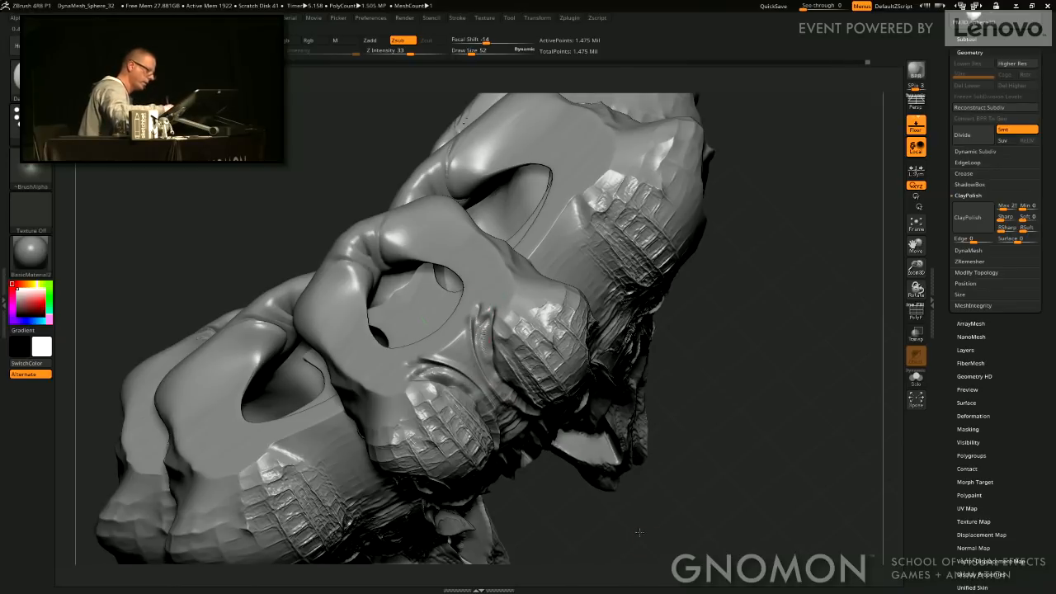
drag(639, 532, 813, 336)
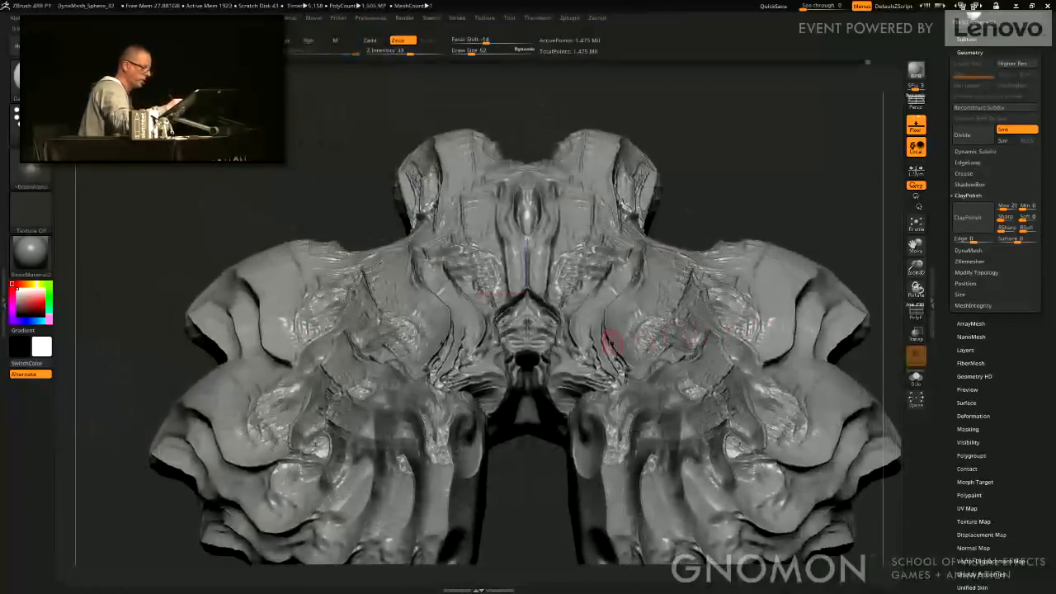
mouse_move(615, 351)
right_down()
mouse_move(640, 462)
mouse_move(611, 429)
mouse_move(623, 396)
right_up()
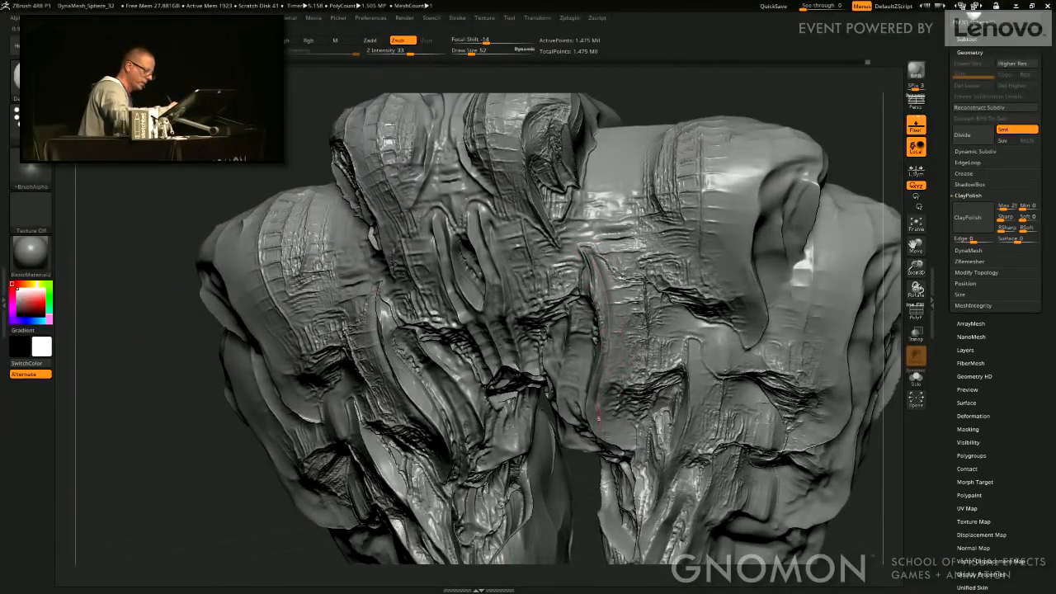
mouse_move(615, 434)
right_down()
mouse_move(628, 324)
mouse_move(723, 154)
right_up()
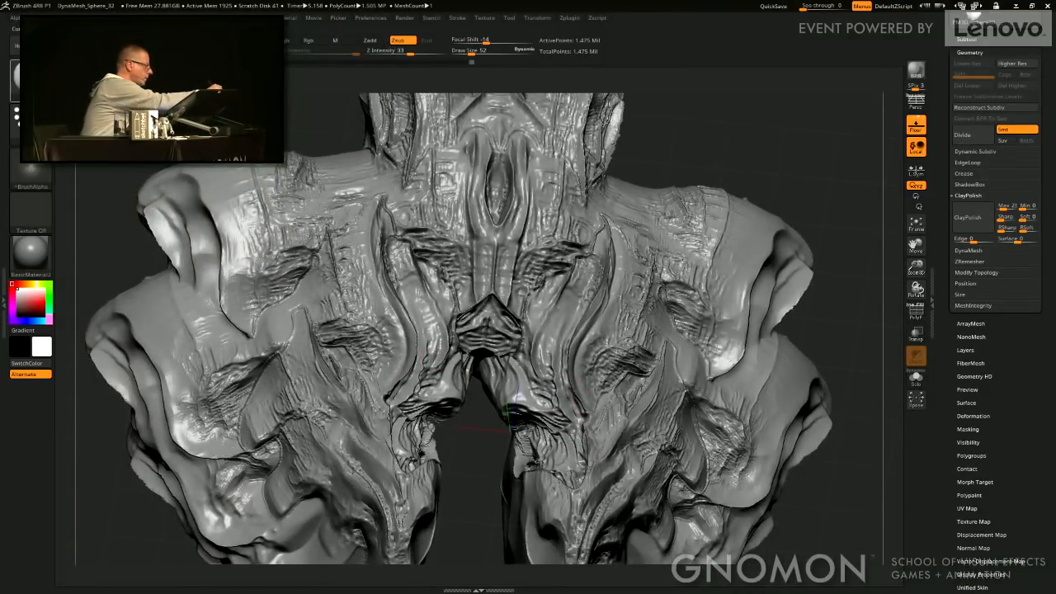
Choose the Inflat brush, set its draw size to 120, swell the long curved folds beside the centre, and frame the whole mesh.
key(b)
click(443, 89)
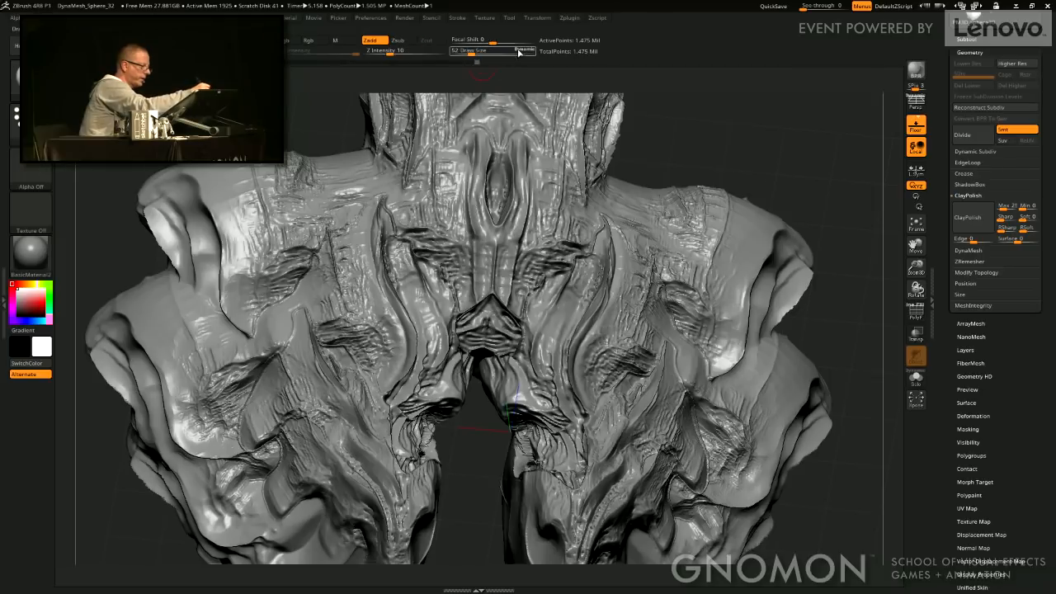
drag(478, 54, 481, 53)
mouse_move(588, 409)
mouse_down()
mouse_move(574, 345)
mouse_move(586, 325)
mouse_move(588, 410)
mouse_move(571, 363)
mouse_up()
drag(685, 165, 760, 161)
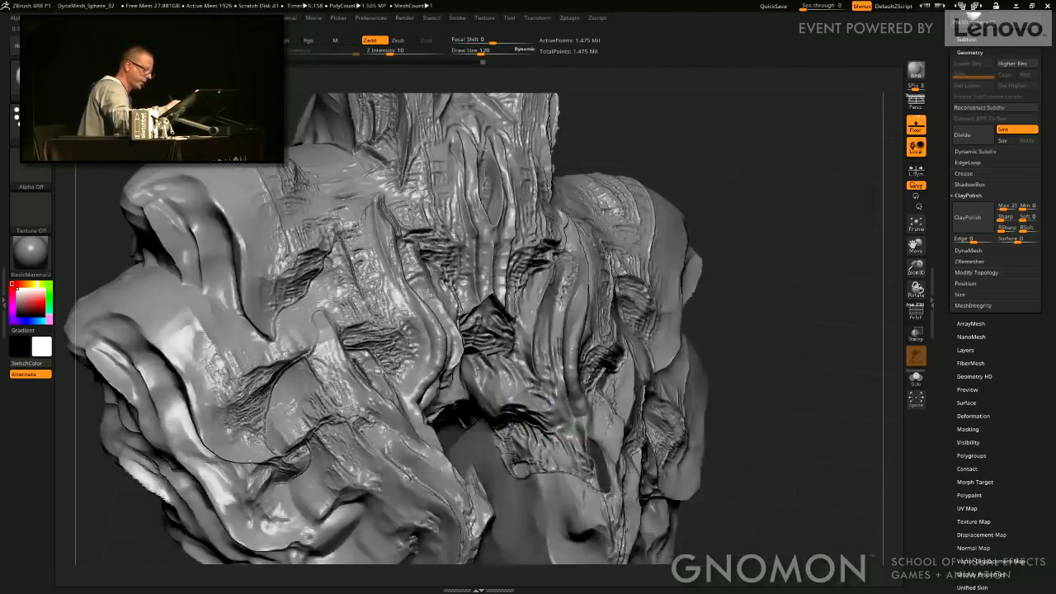
drag(577, 306, 581, 384)
mouse_move(652, 165)
mouse_down()
mouse_move(662, 230)
mouse_move(615, 258)
mouse_up()
mouse_move(554, 307)
mouse_down()
mouse_move(535, 353)
mouse_move(530, 318)
mouse_move(541, 360)
mouse_up()
mouse_move(487, 520)
mouse_down()
mouse_move(479, 437)
mouse_move(462, 446)
mouse_up()
mouse_move(525, 249)
mouse_down()
mouse_move(487, 289)
mouse_move(479, 320)
mouse_move(453, 307)
mouse_move(444, 323)
mouse_move(452, 355)
mouse_up()
mouse_move(867, 219)
alt+mouse_down()
mouse_move(823, 322)
mouse_move(867, 291)
alt+mouse_up()
click(916, 225)
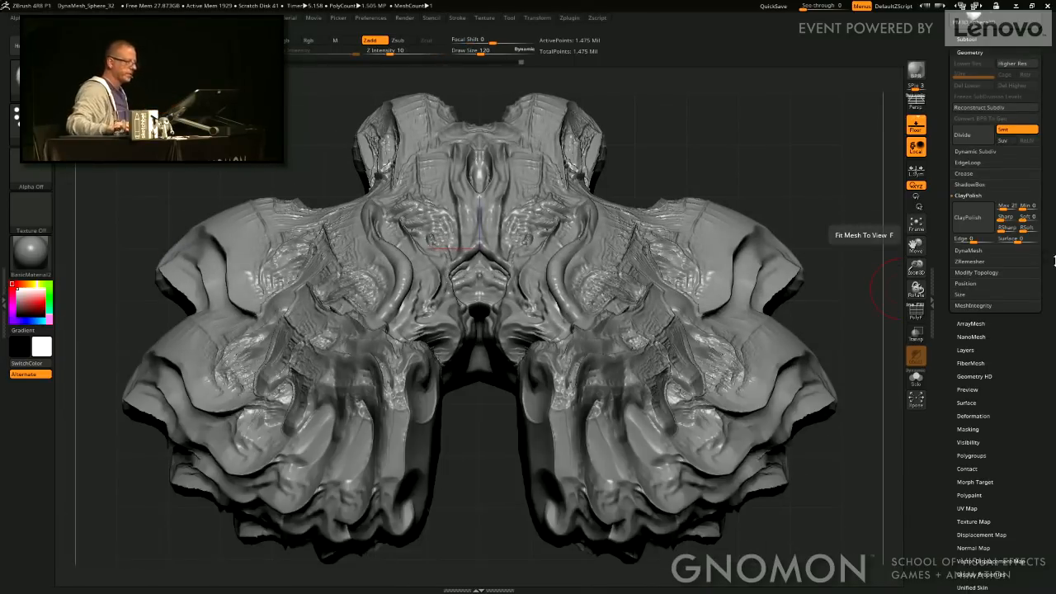
Load the gorbachump tool from the presentation's ZTools folder on the desktop, then fit it to the view and inspect its side.
scroll(943, 60, up, 5)
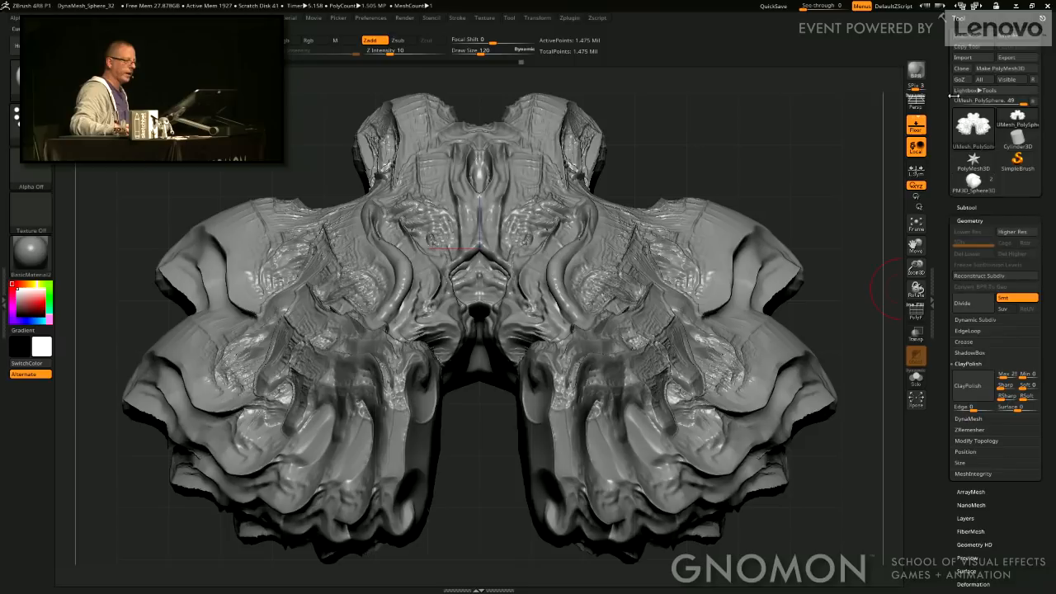
click(981, 38)
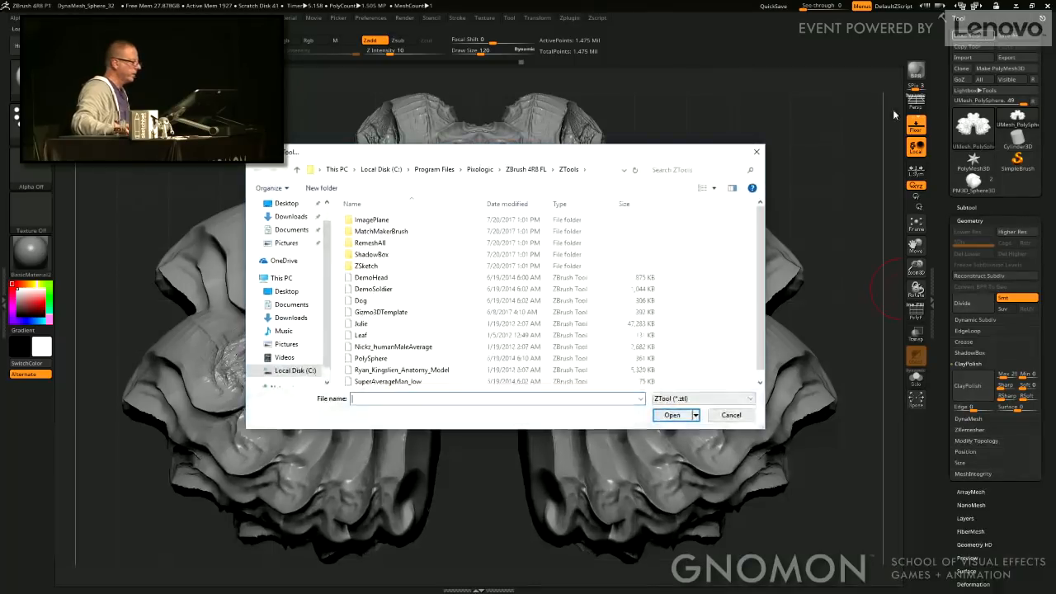
click(286, 206)
double_click(360, 220)
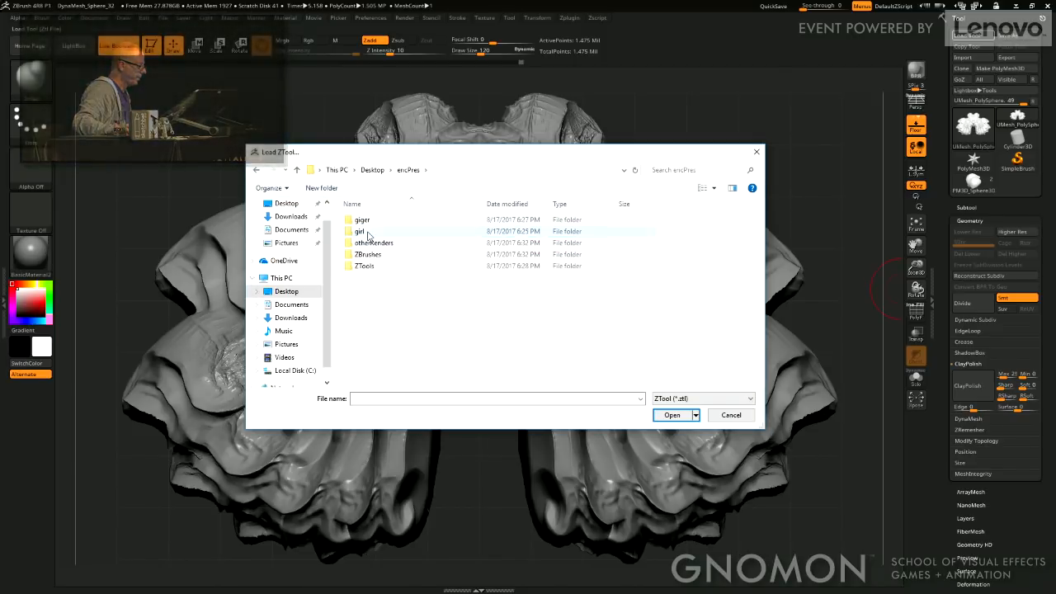
double_click(368, 254)
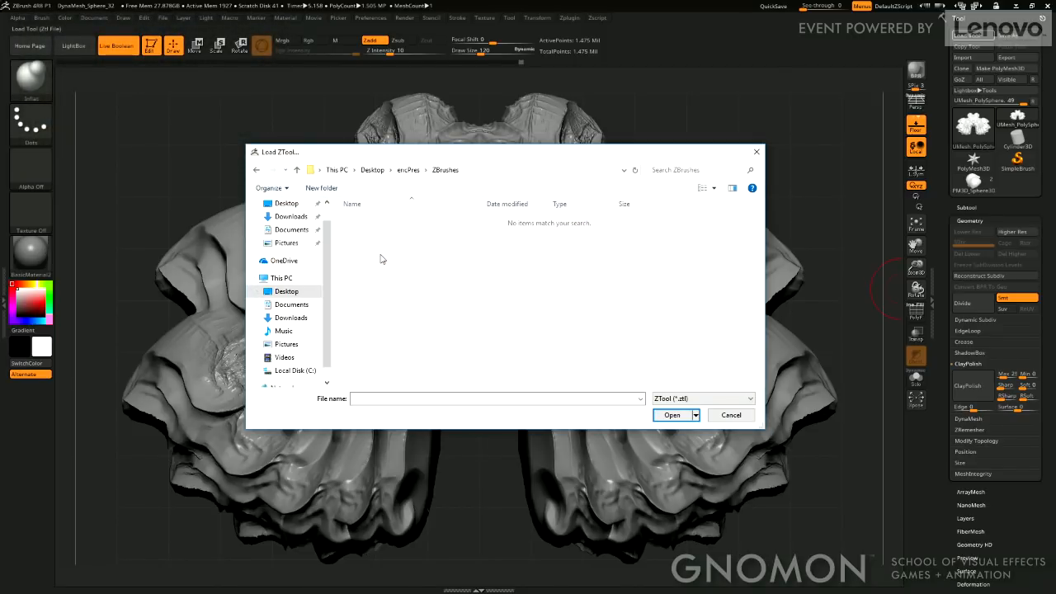
click(398, 171)
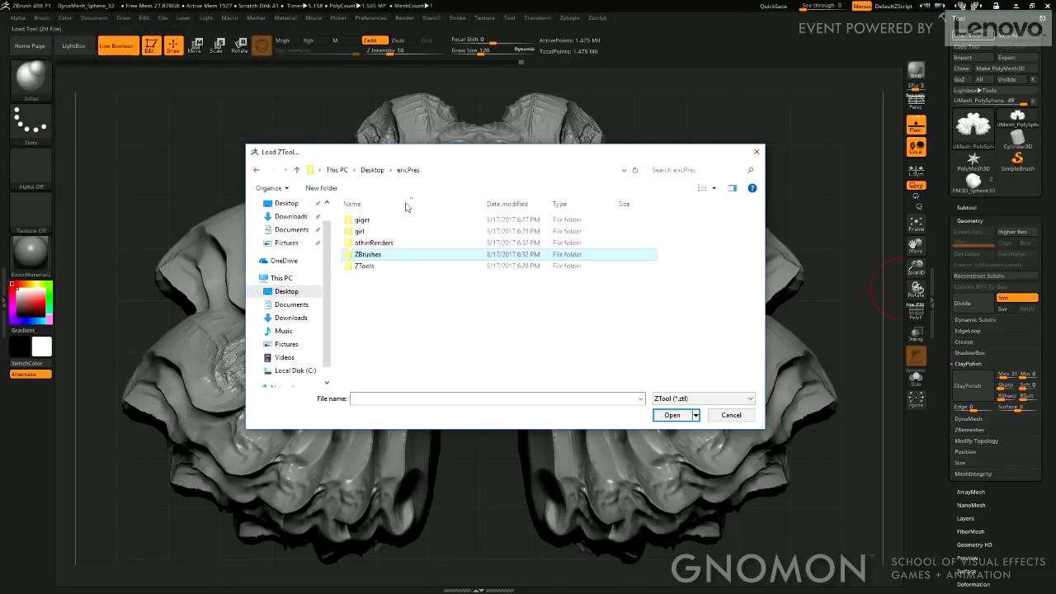
double_click(365, 266)
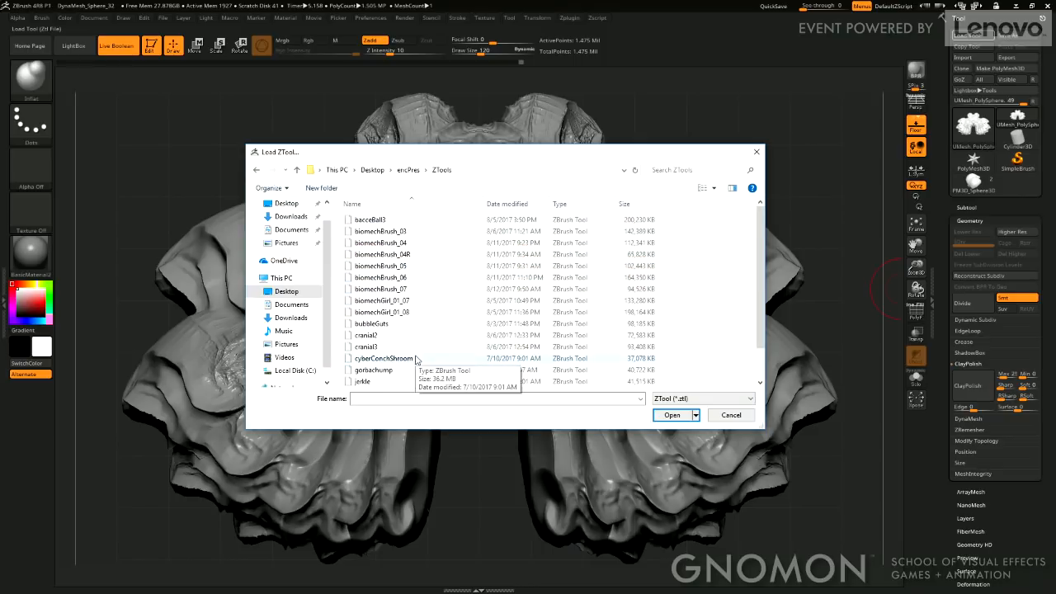
scroll(421, 359, down, 1)
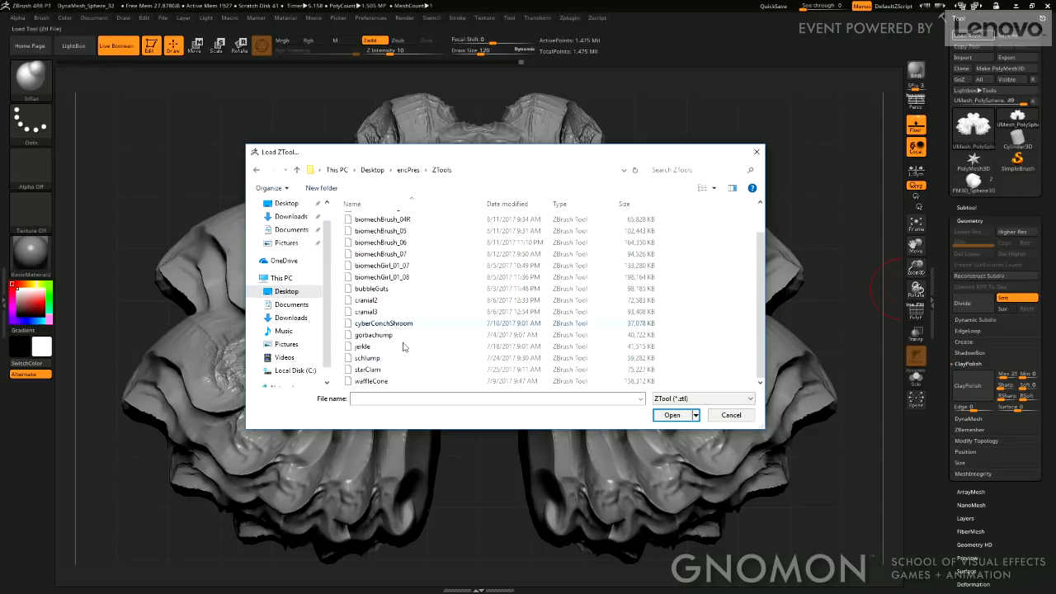
click(398, 337)
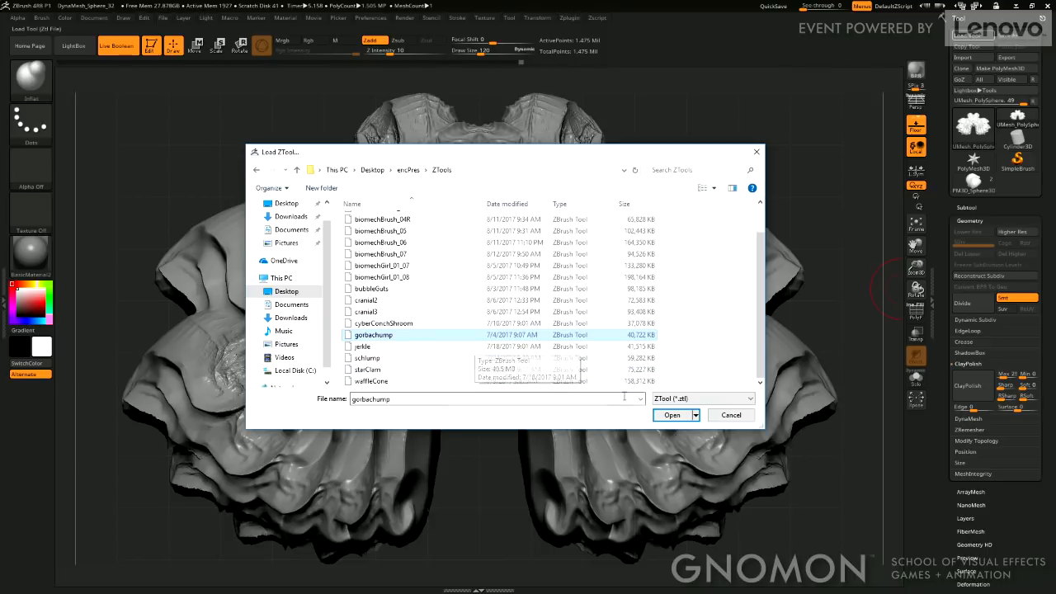
click(661, 414)
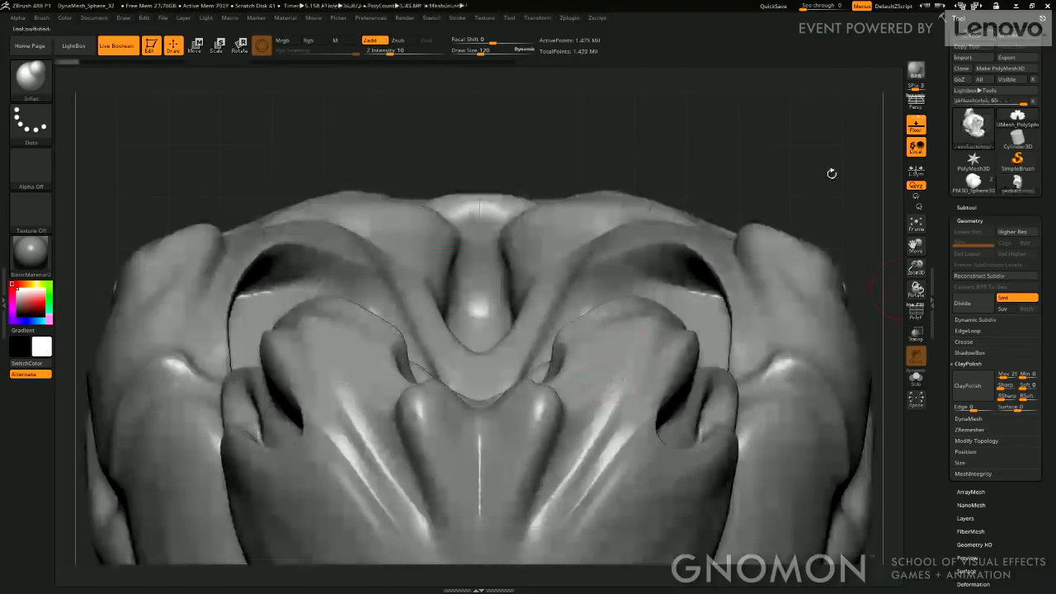
click(917, 223)
mouse_move(834, 231)
mouse_down()
mouse_move(817, 302)
mouse_move(792, 288)
mouse_move(814, 311)
mouse_move(810, 388)
mouse_move(861, 286)
mouse_up()
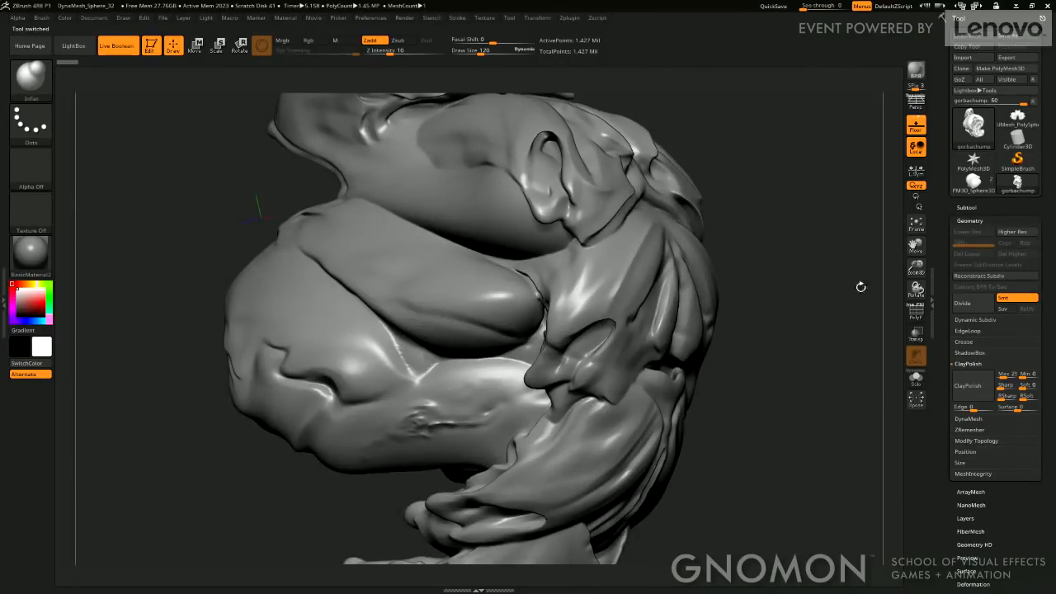
Load the bubbleGuts tool from the same ZTools folder and fit its front view to the canvas.
click(968, 36)
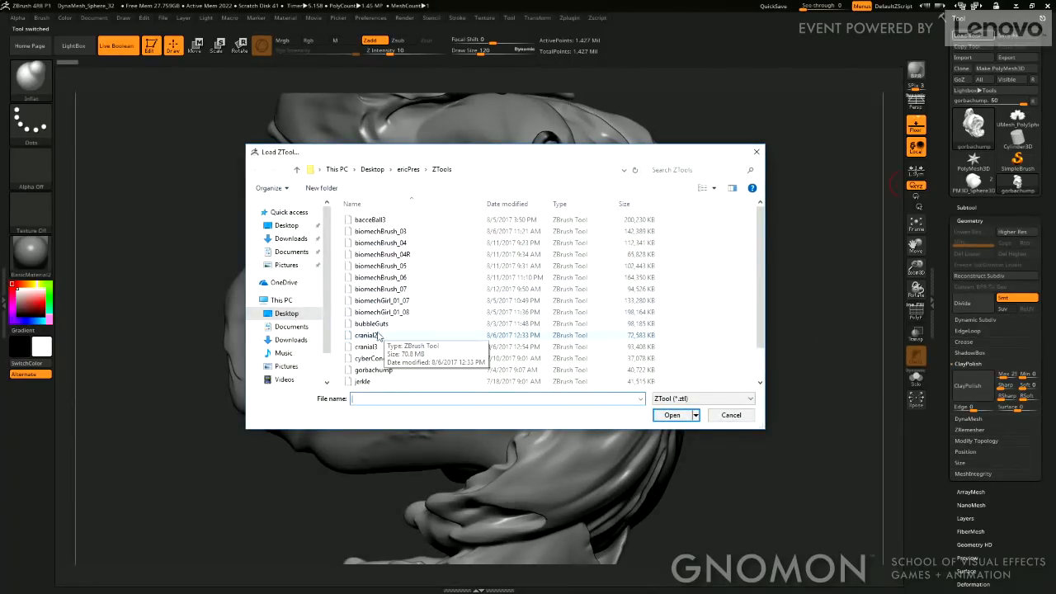
click(372, 324)
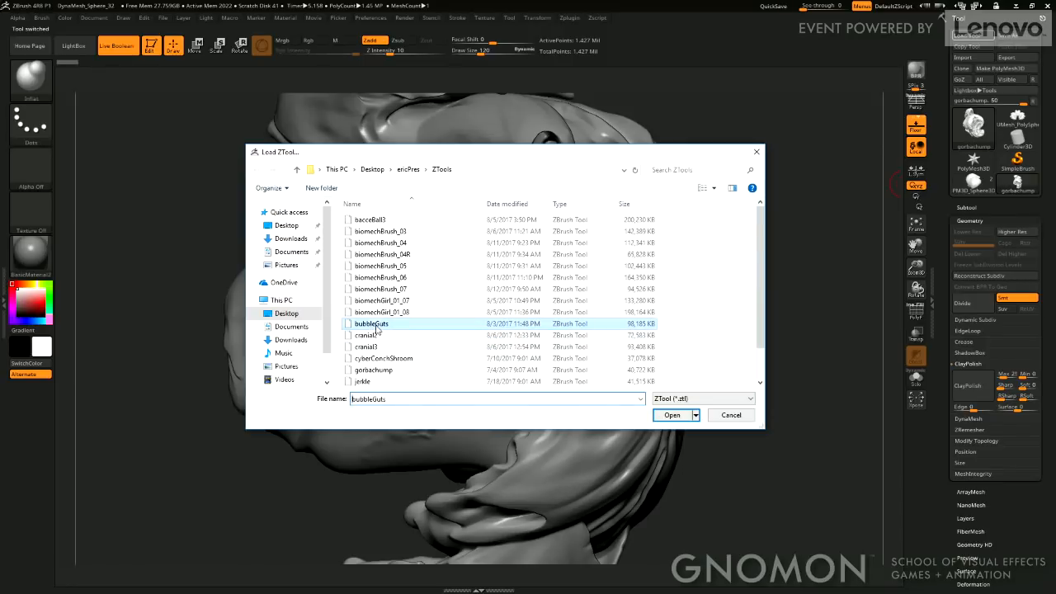
click(671, 415)
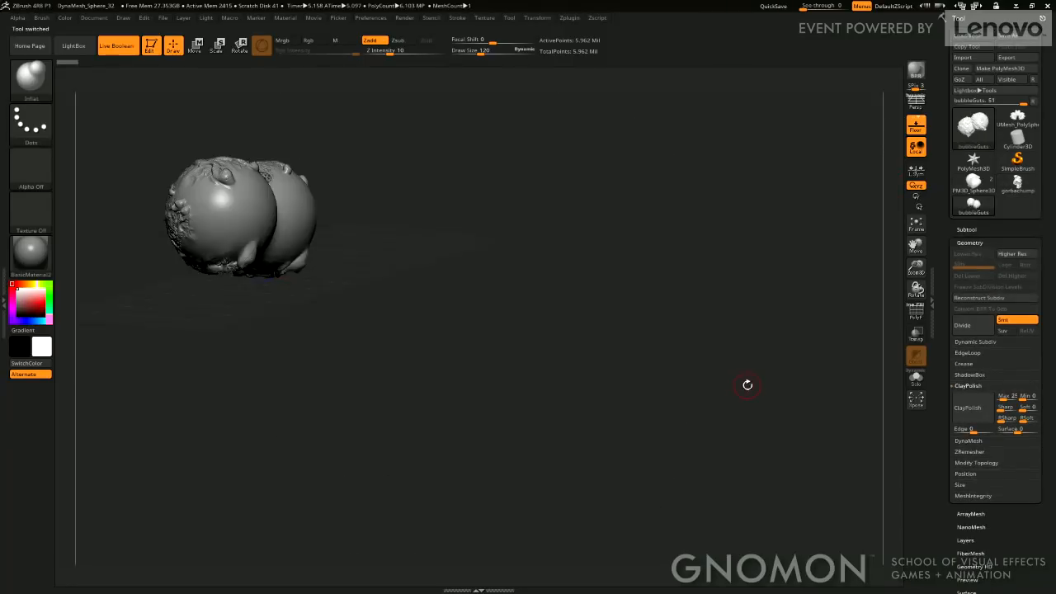
mouse_move(769, 381)
mouse_down()
mouse_move(767, 417)
mouse_move(661, 336)
mouse_move(607, 333)
mouse_move(658, 349)
mouse_move(707, 332)
mouse_up()
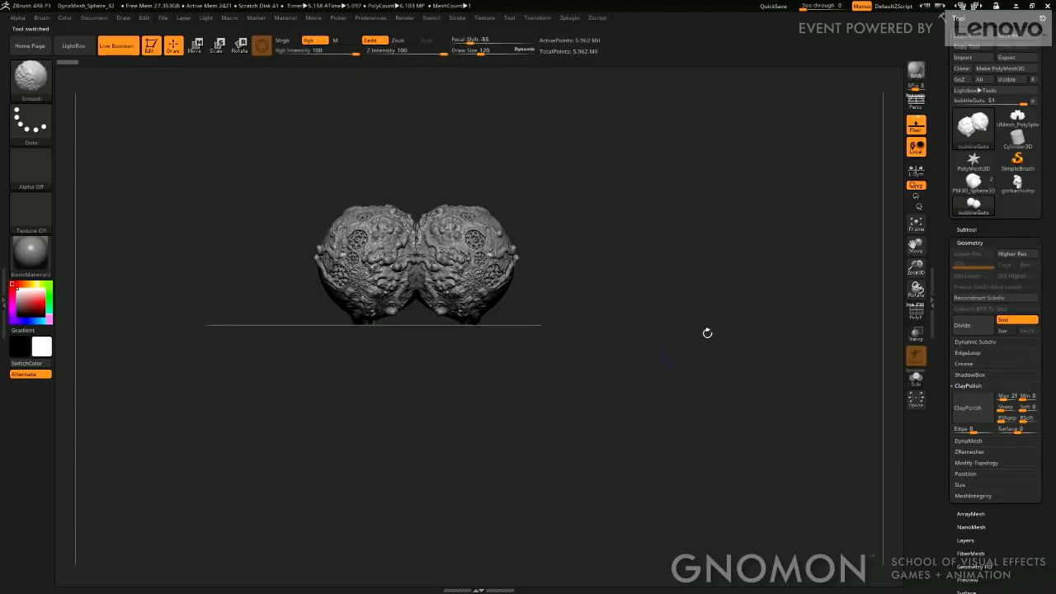
click(916, 225)
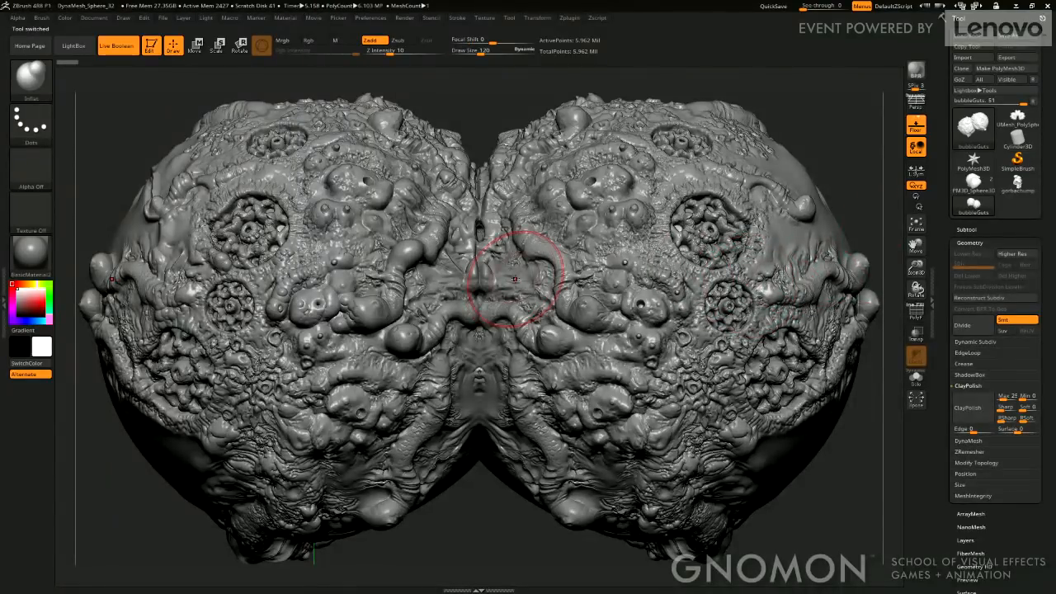
click(1017, 6)
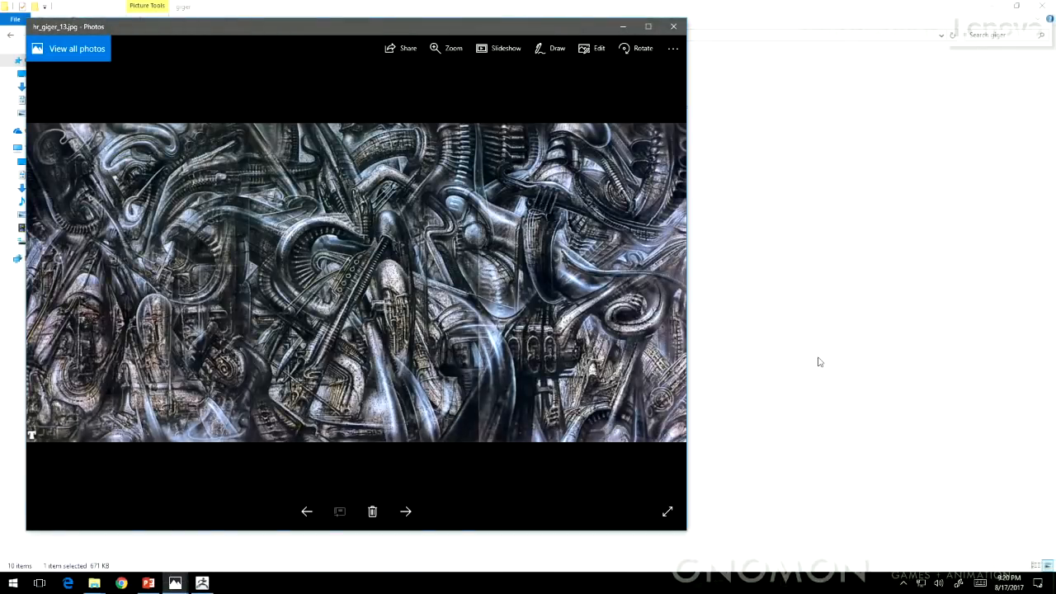
click(202, 584)
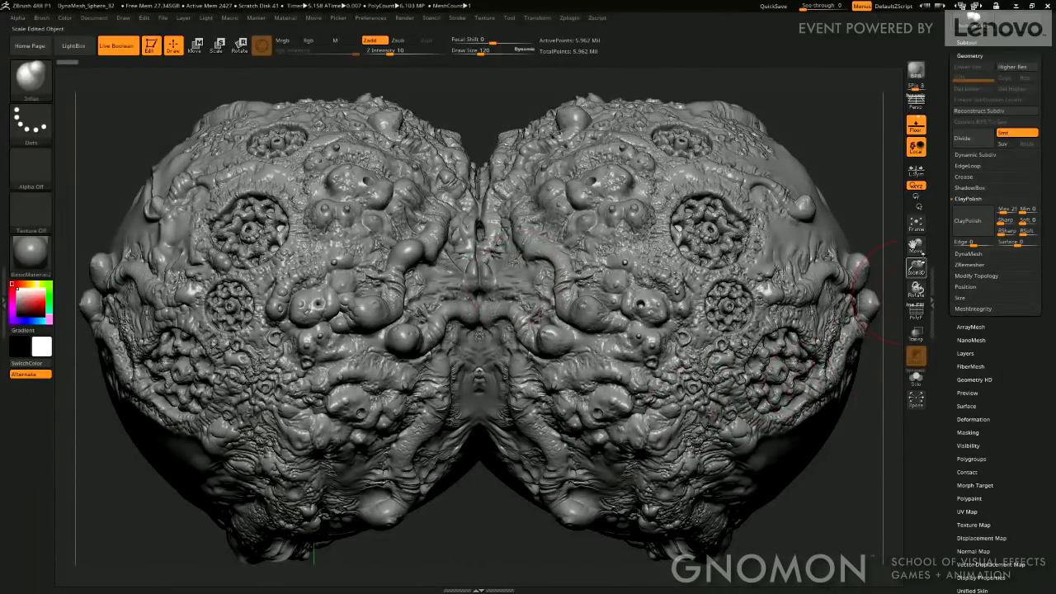
drag(914, 271, 889, 233)
mouse_move(808, 257)
mouse_down()
mouse_move(788, 317)
mouse_move(778, 302)
mouse_move(780, 337)
mouse_move(770, 250)
mouse_move(779, 278)
mouse_up()
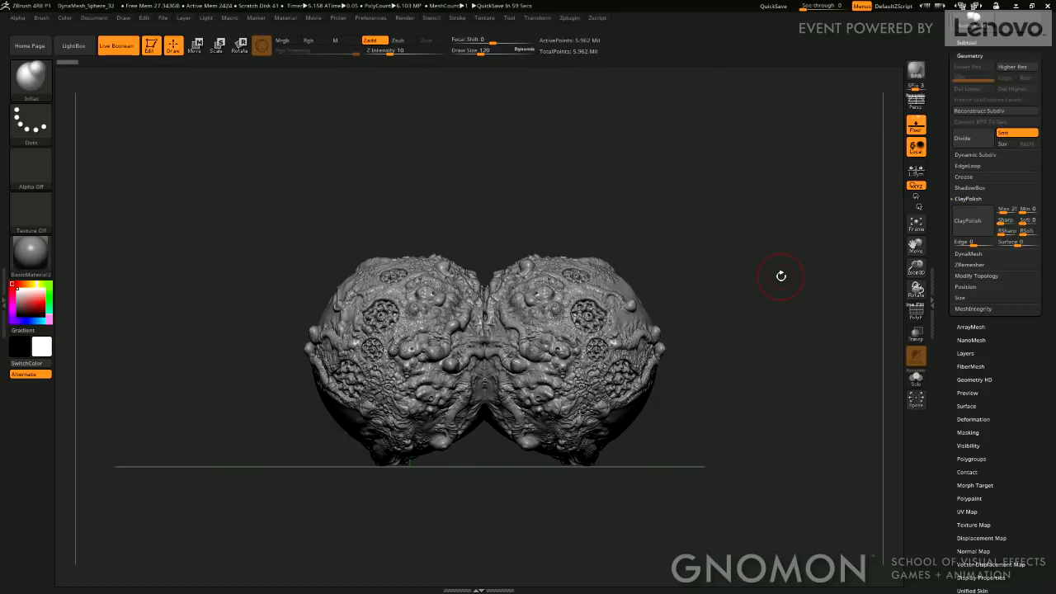
drag(943, 70, 944, 257)
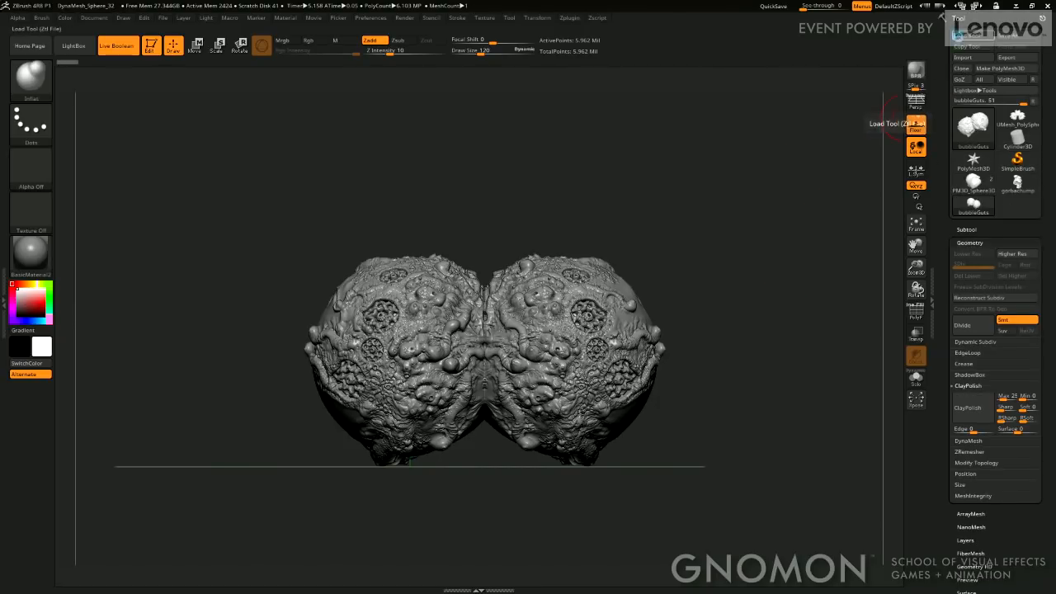
click(965, 36)
click(731, 415)
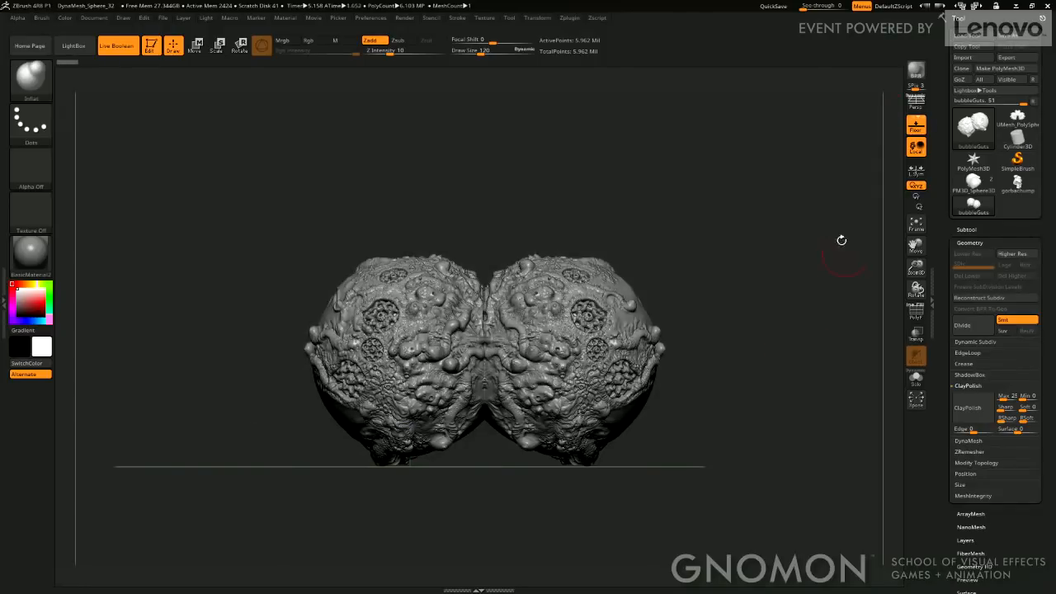
drag(837, 236, 837, 183)
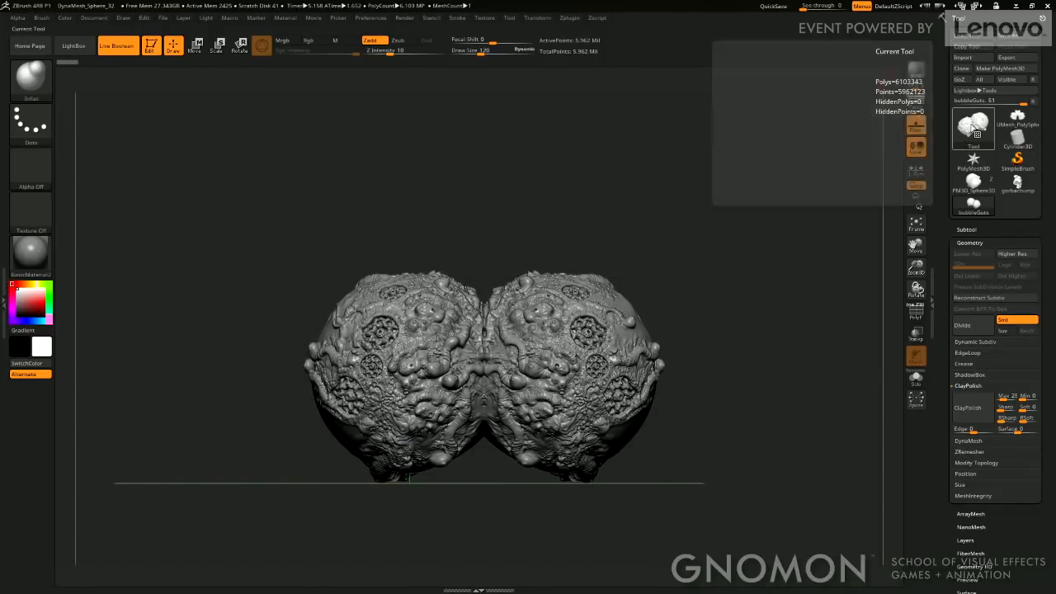
Switch the active tool to the Plane3D primitive, centre it in the canvas, and turn on its polyframe display.
click(975, 126)
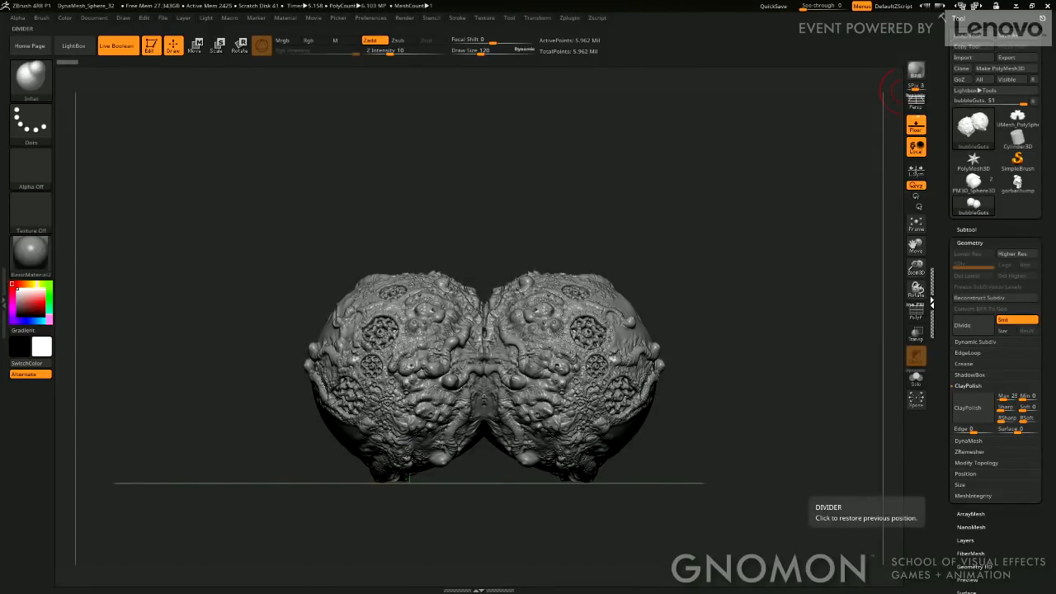
click(978, 134)
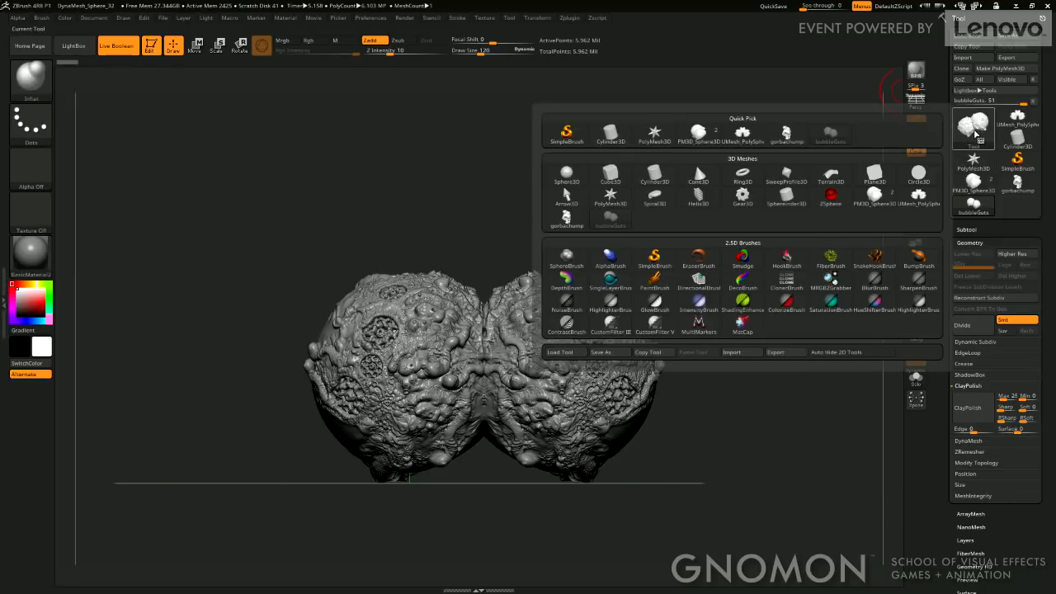
click(875, 176)
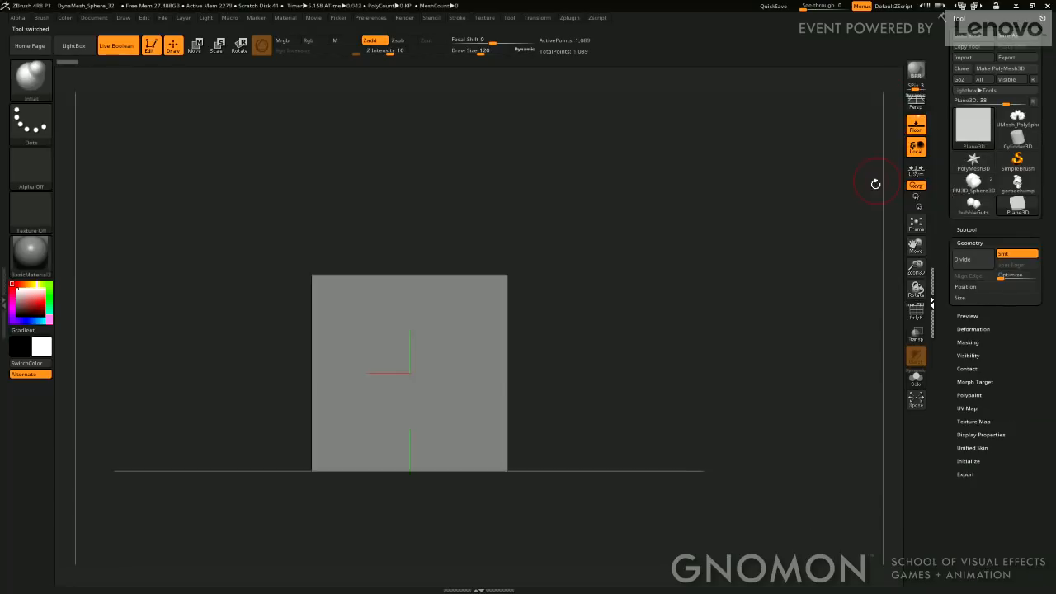
alt+drag(790, 438, 845, 365)
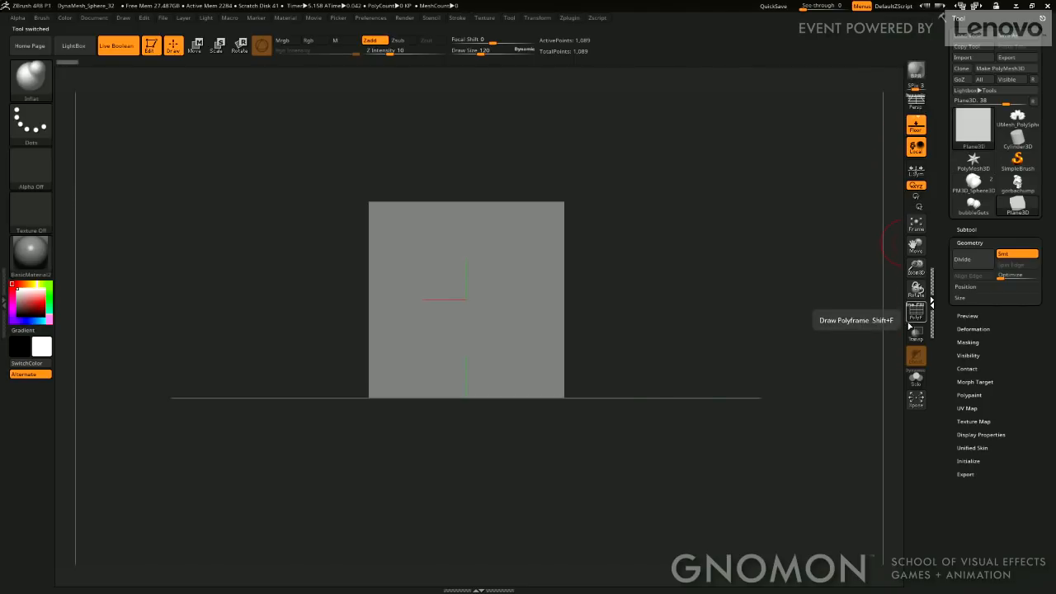
click(913, 315)
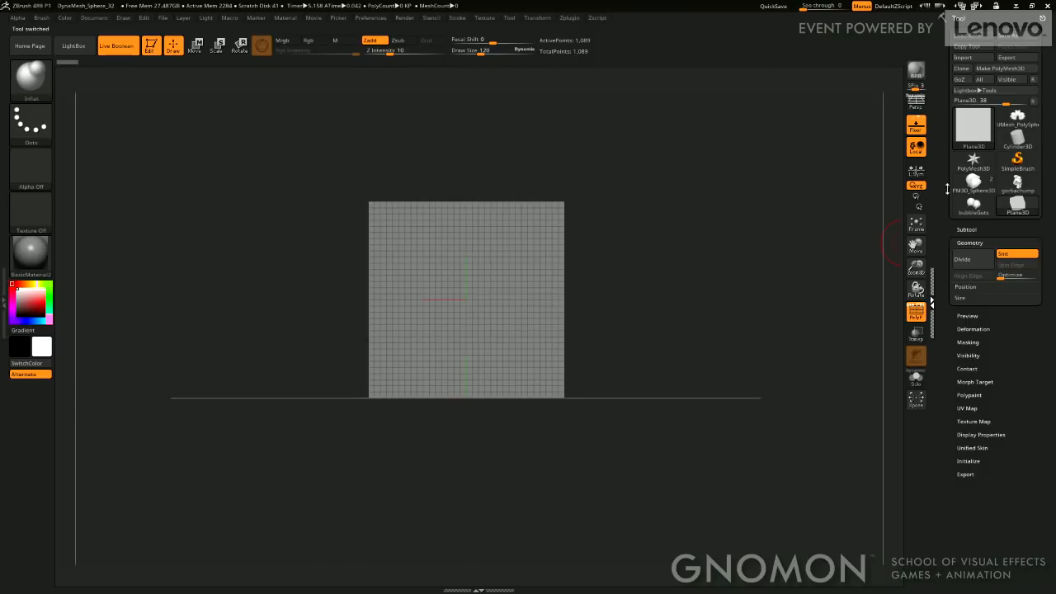
Set the Plane3D primitive's horizontal and vertical subdivision counts to 100 each in its initial settings.
click(974, 460)
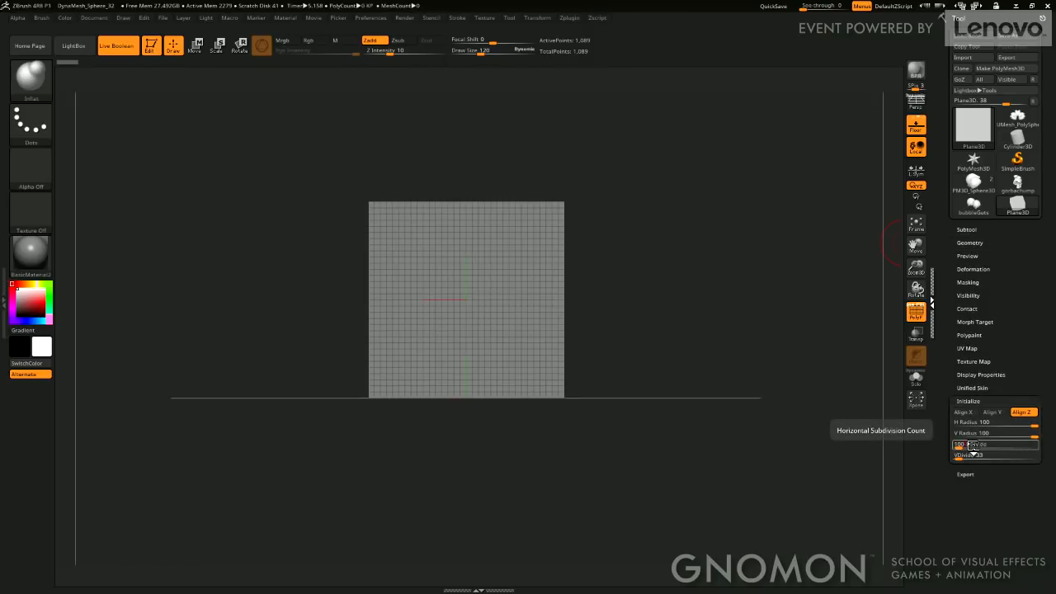
key(Return)
click(964, 477)
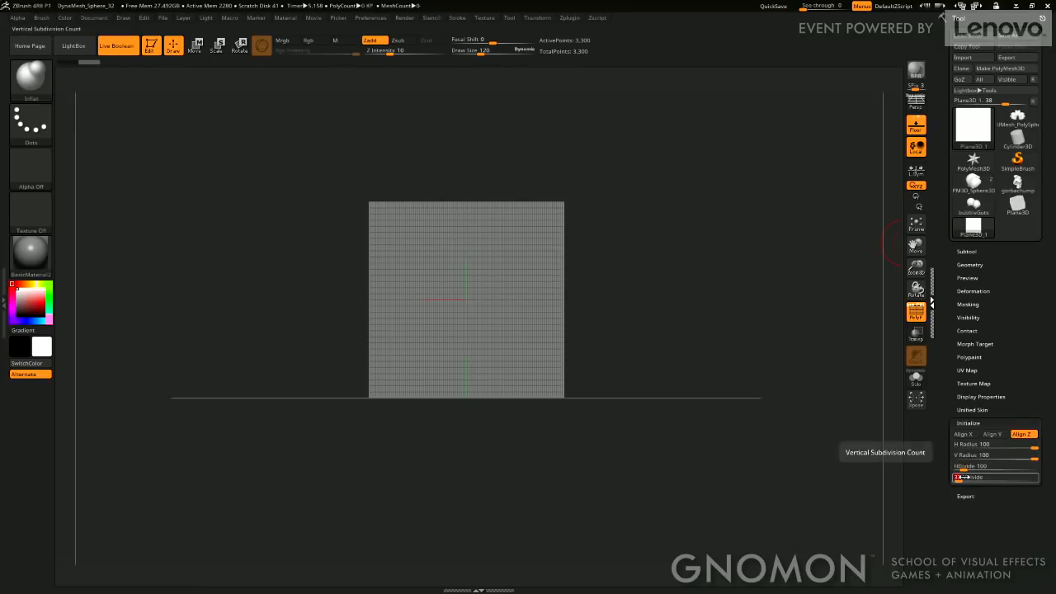
text(100)
key(Return)
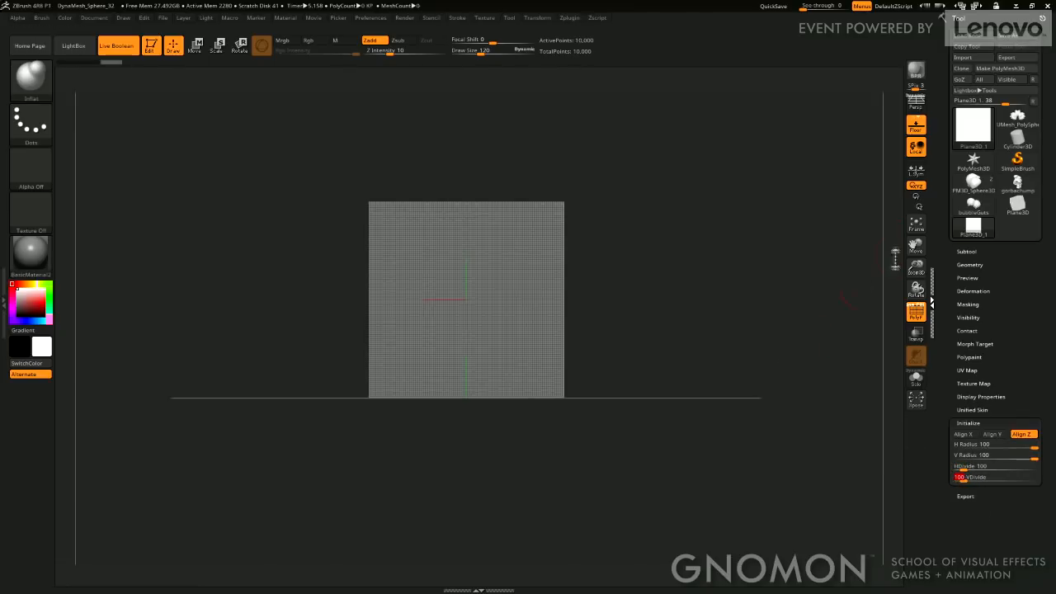
Convert the plane into a PolyMesh3D, turn off its polyframe display, and frame it in the canvas.
click(1019, 71)
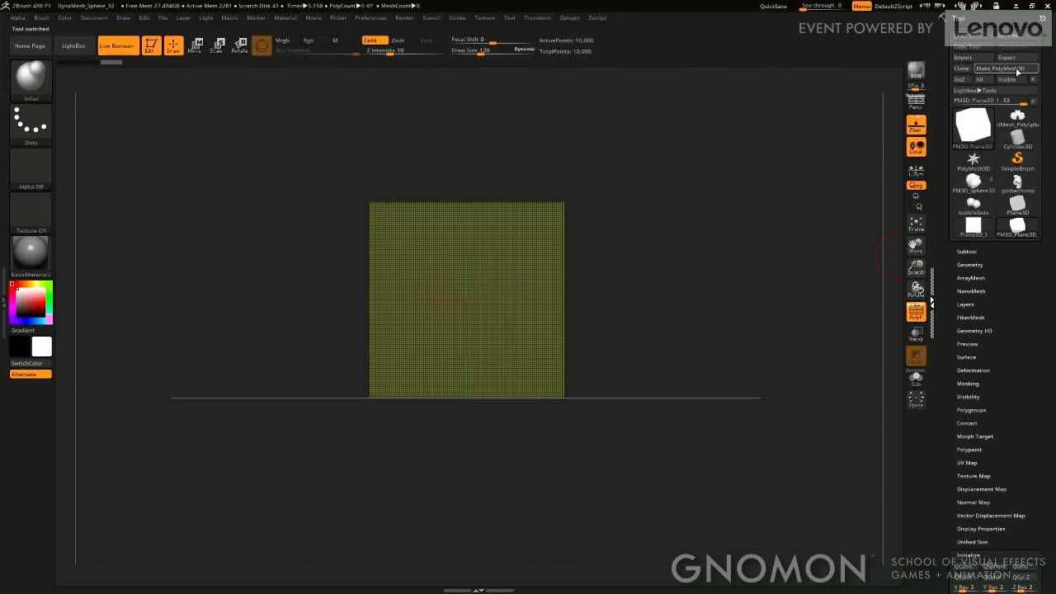
click(916, 311)
click(915, 224)
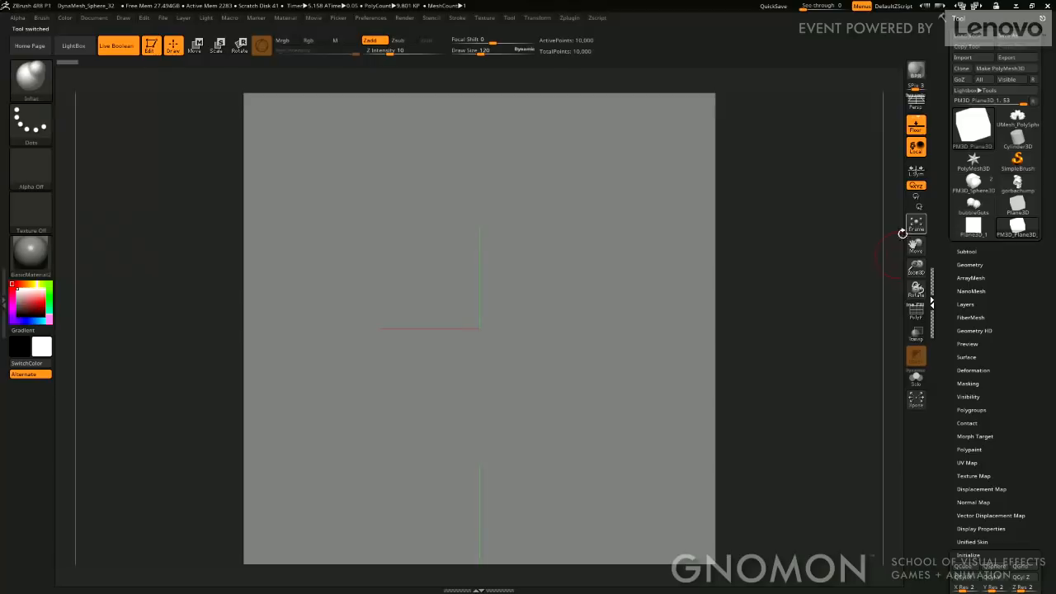
alt+drag(849, 276, 867, 287)
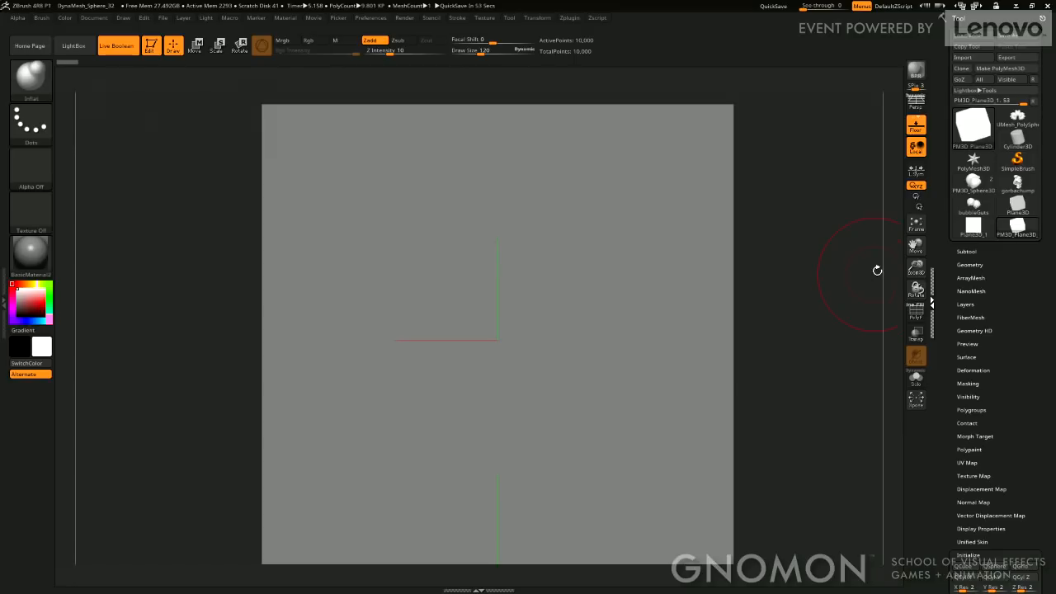
Examine the circular radial details on the bubbleGuts tool from the side, and return to the framed PM3D plane.
click(973, 206)
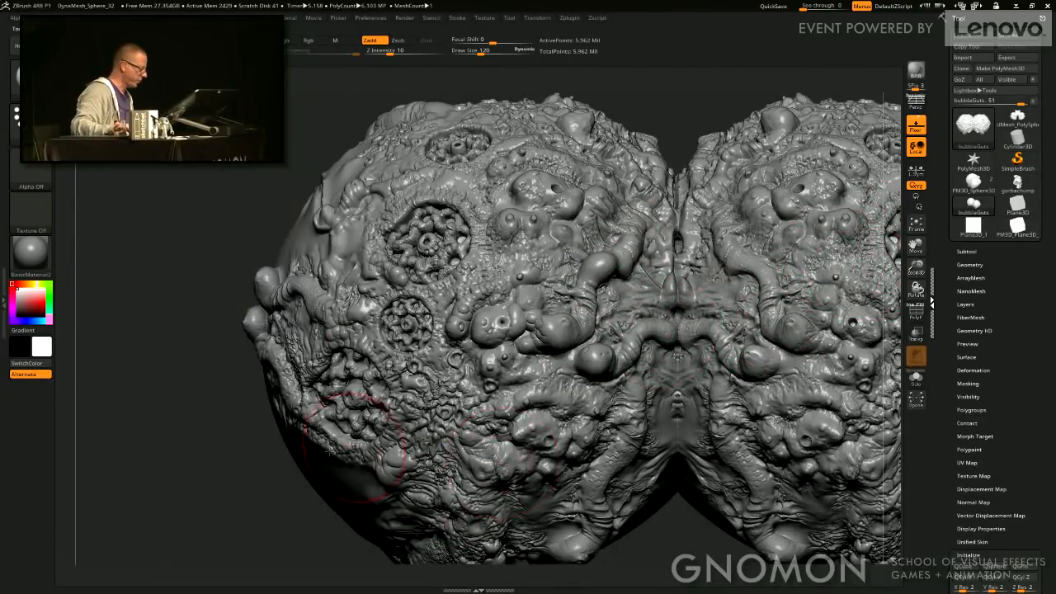
drag(268, 465, 283, 448)
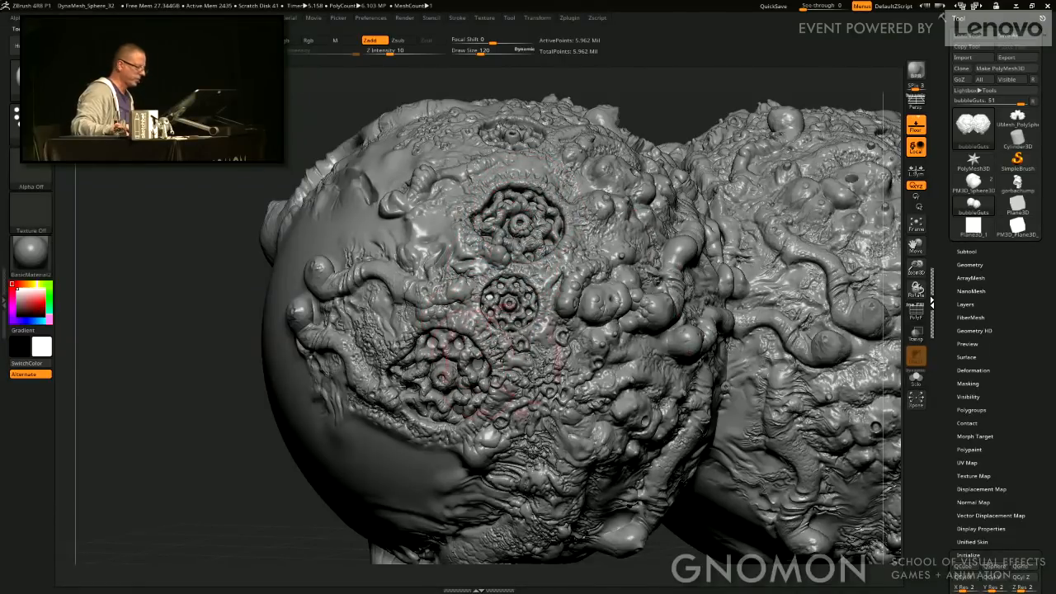
click(1016, 227)
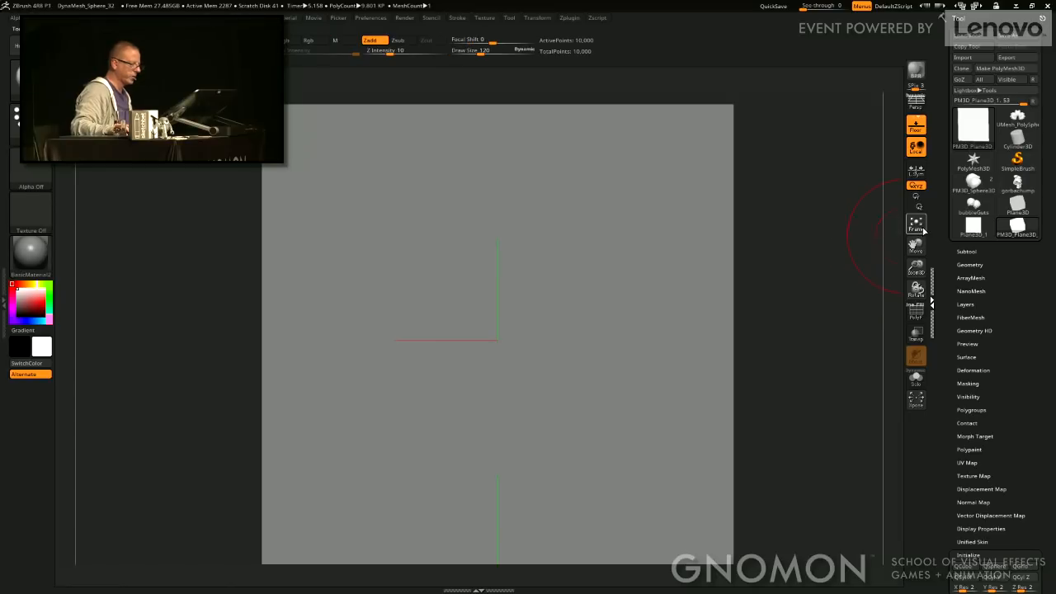
click(922, 230)
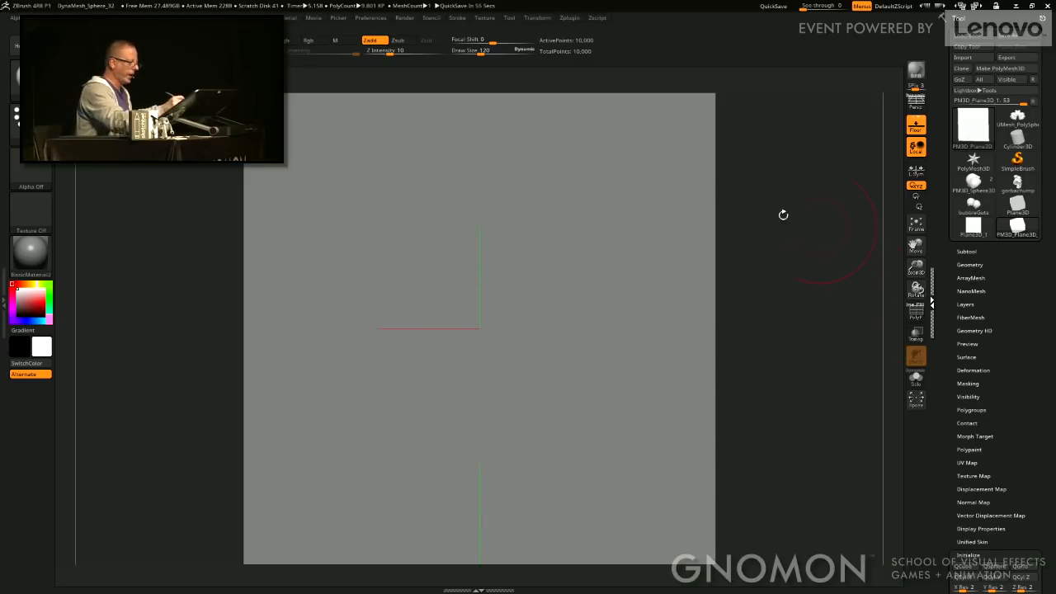
Turn off subdivision smoothing and divide the plane up to subdivision level 5.
click(971, 263)
click(1012, 343)
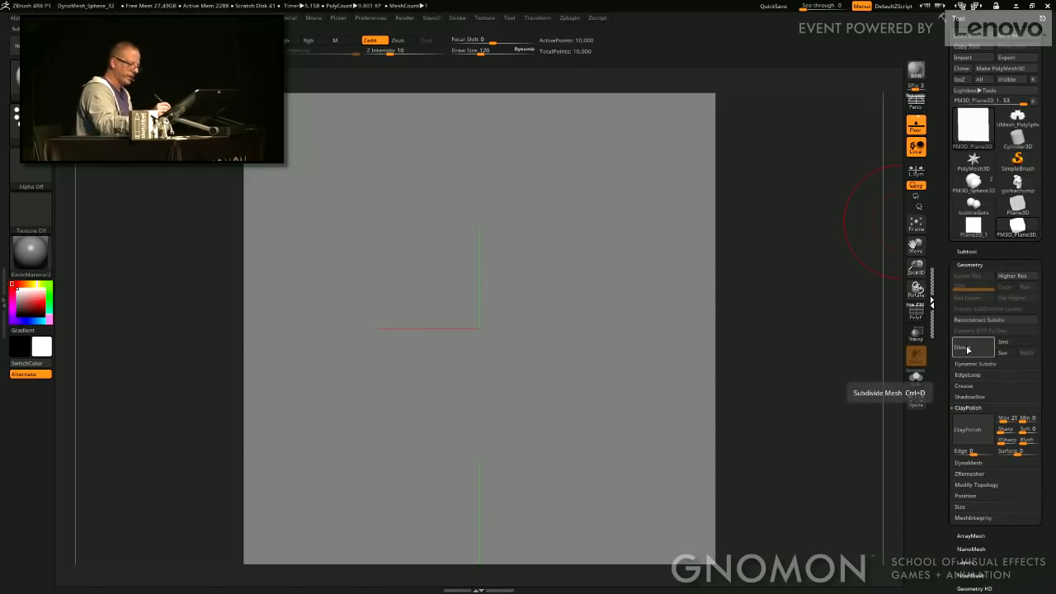
click(969, 350)
click(972, 351)
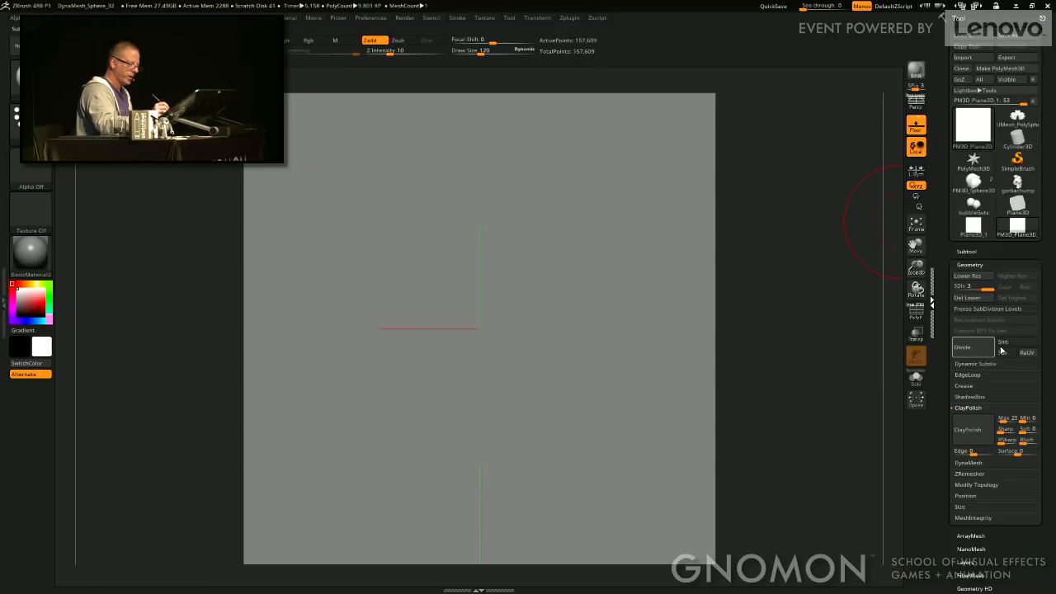
click(975, 351)
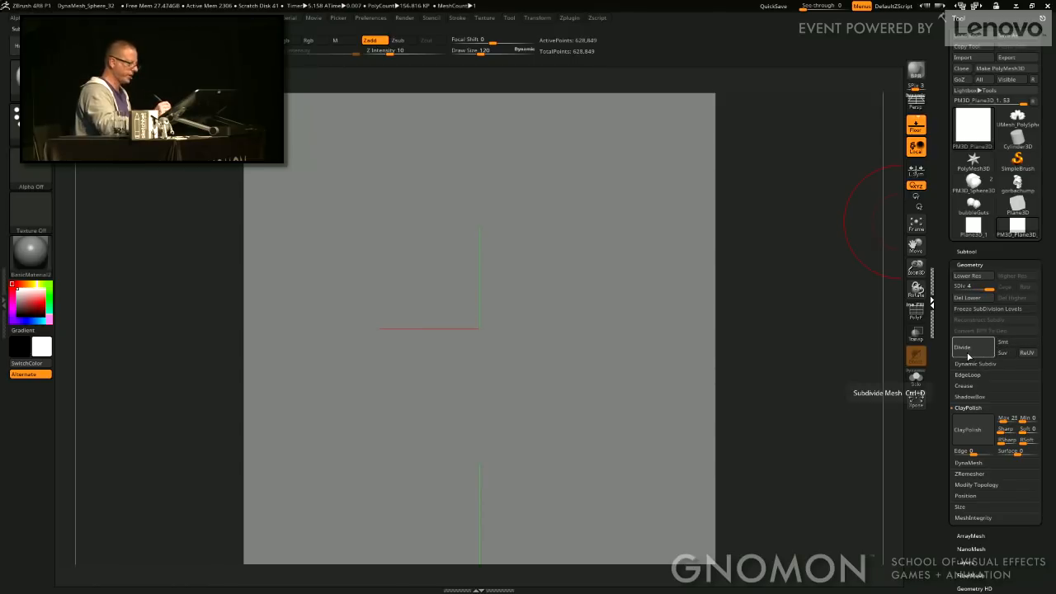
click(970, 354)
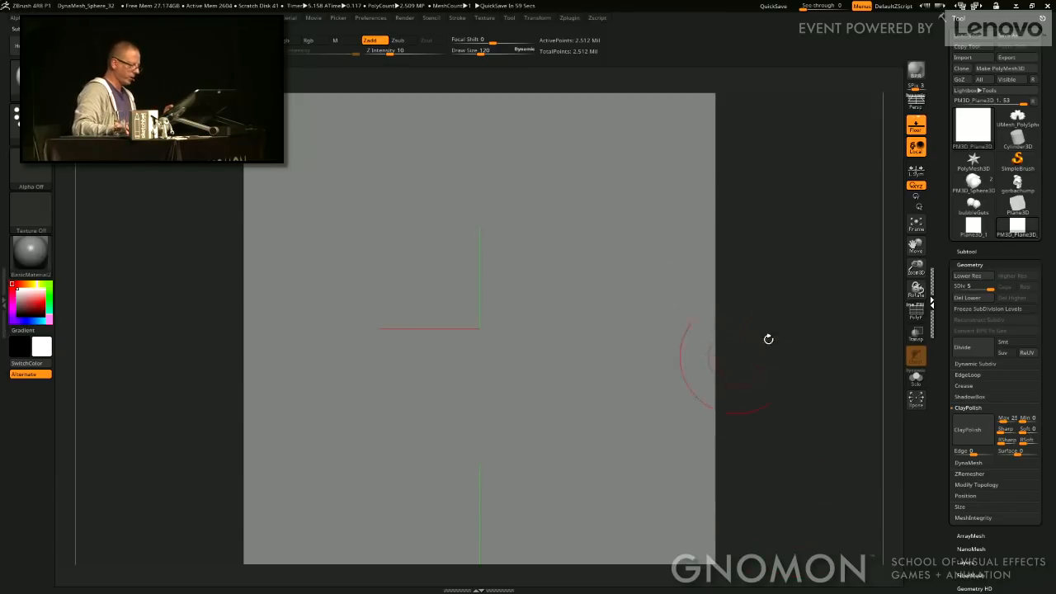
Compare the plane's polyframe at subdivision levels 1 and 5, ending at level 5 with the polyframe hidden.
key(shift+f)
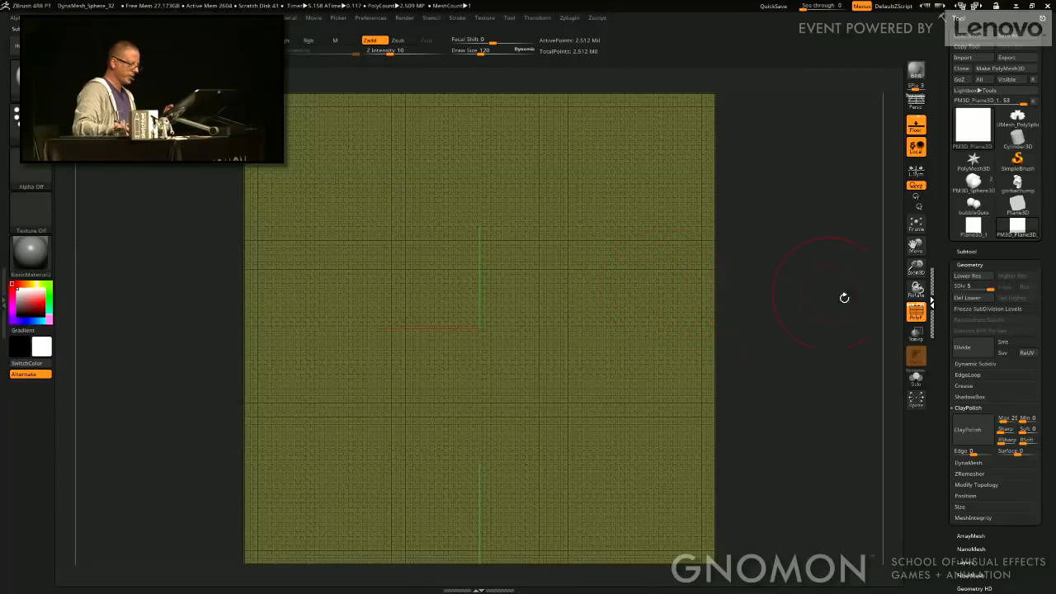
click(955, 286)
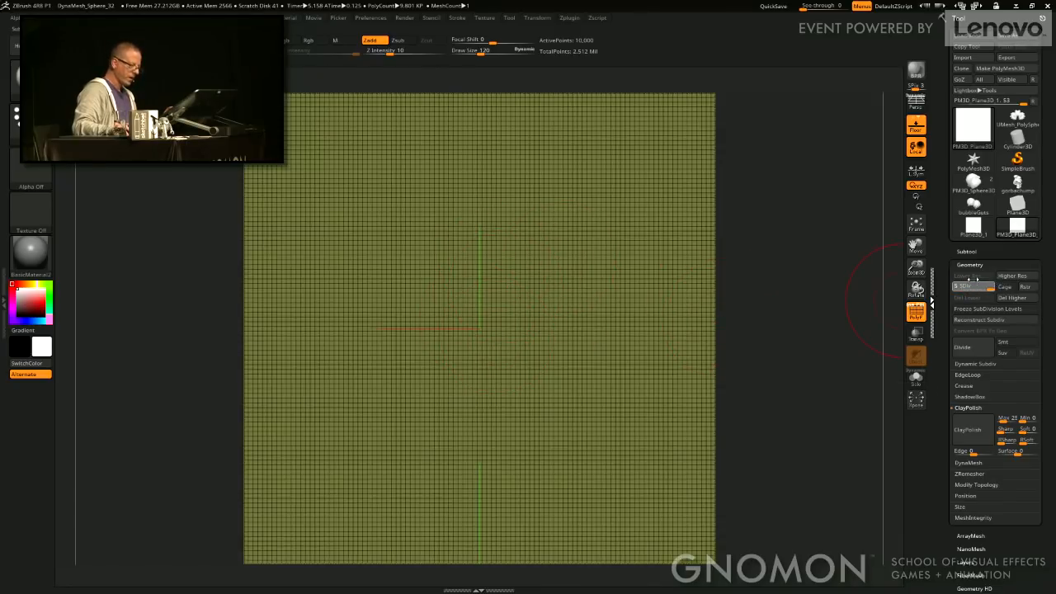
drag(976, 286, 995, 287)
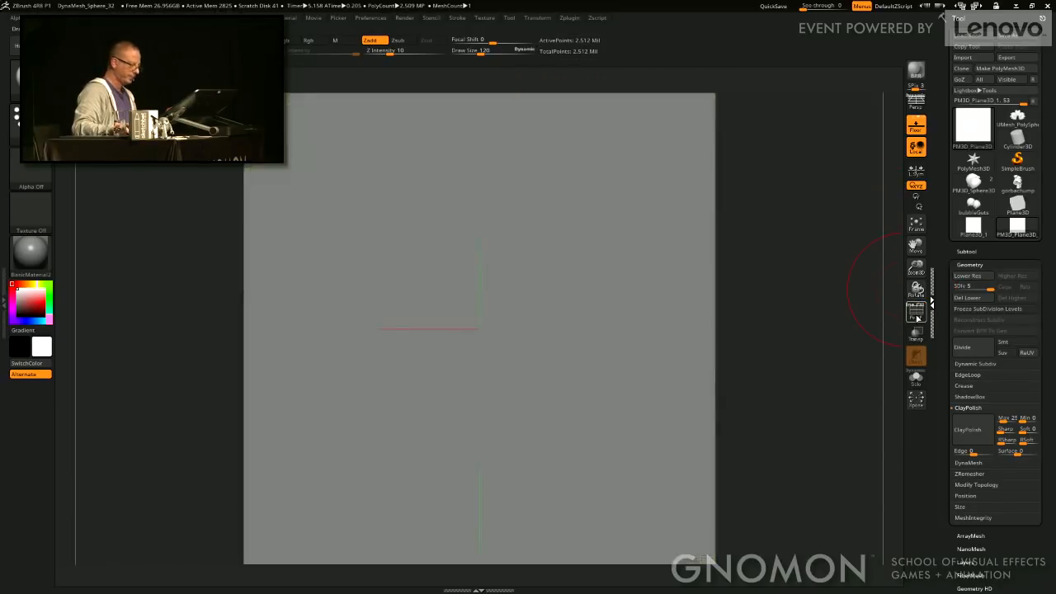
click(917, 316)
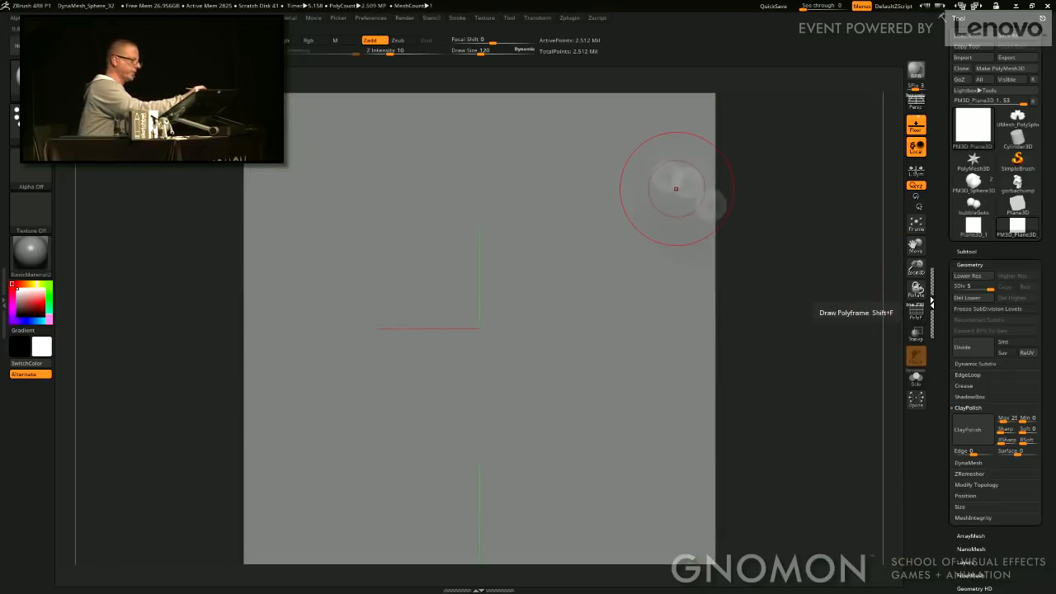
Activate five-point radial symmetry around the plane's centre and set the brush draw size to 65.
click(538, 17)
click(570, 267)
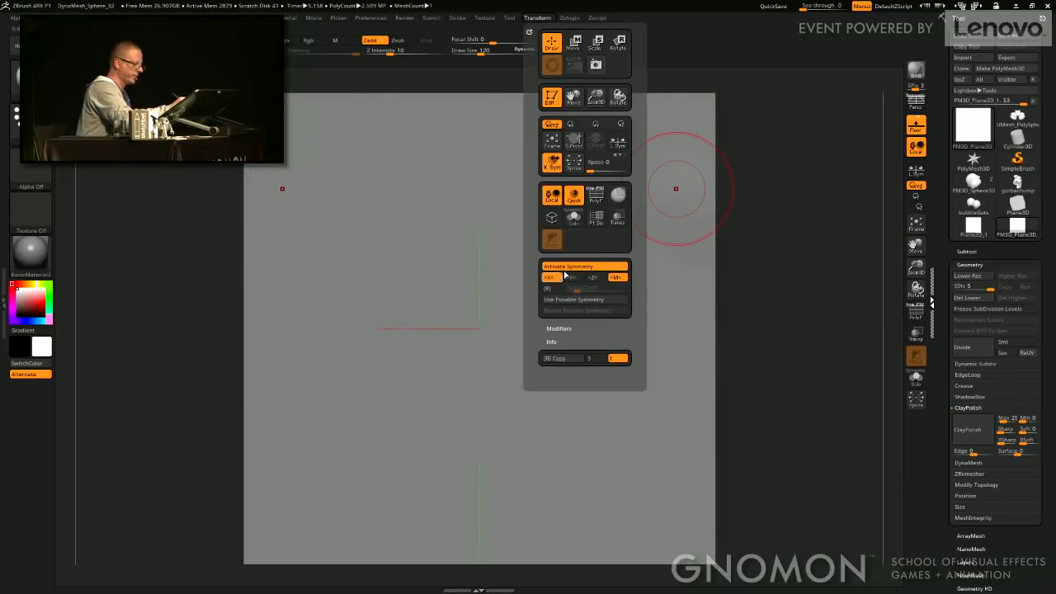
click(561, 289)
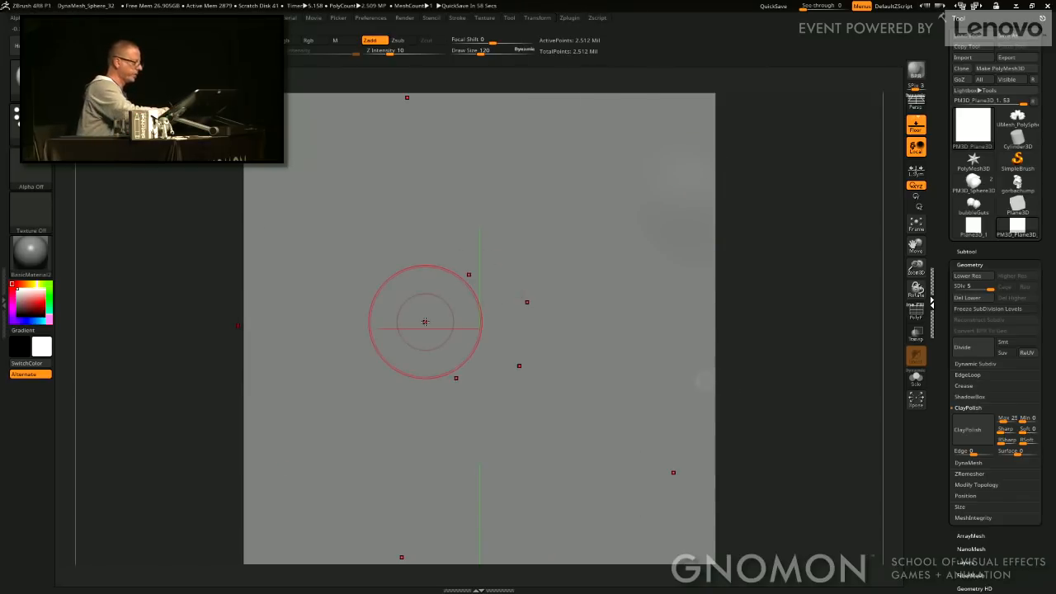
drag(493, 50, 477, 53)
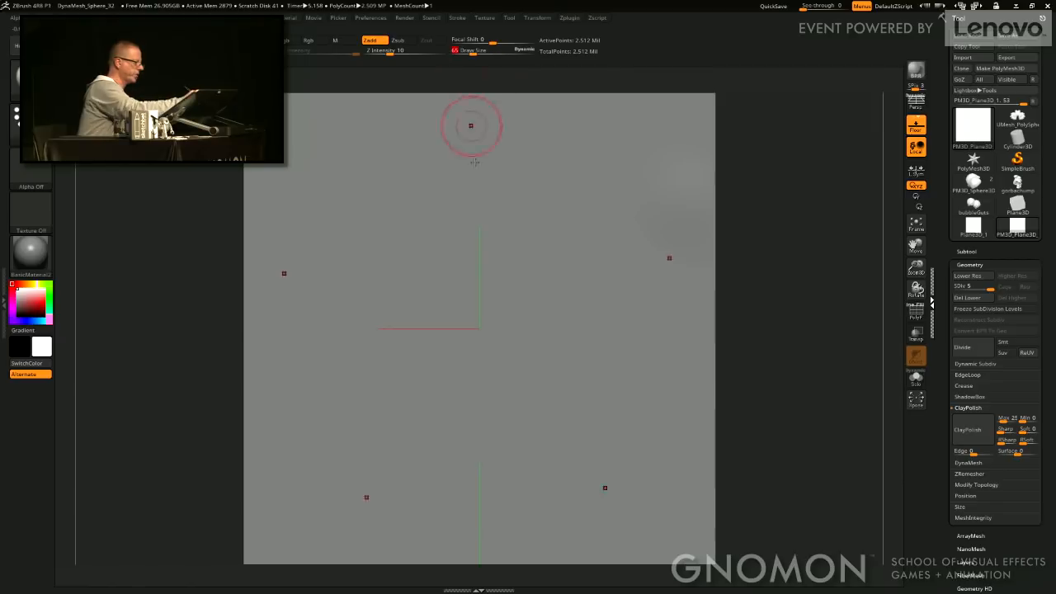
Carve long curved arms and short creases radiating from the plane's centre with the DamStandard brush, smoothing between the strokes.
key(b)
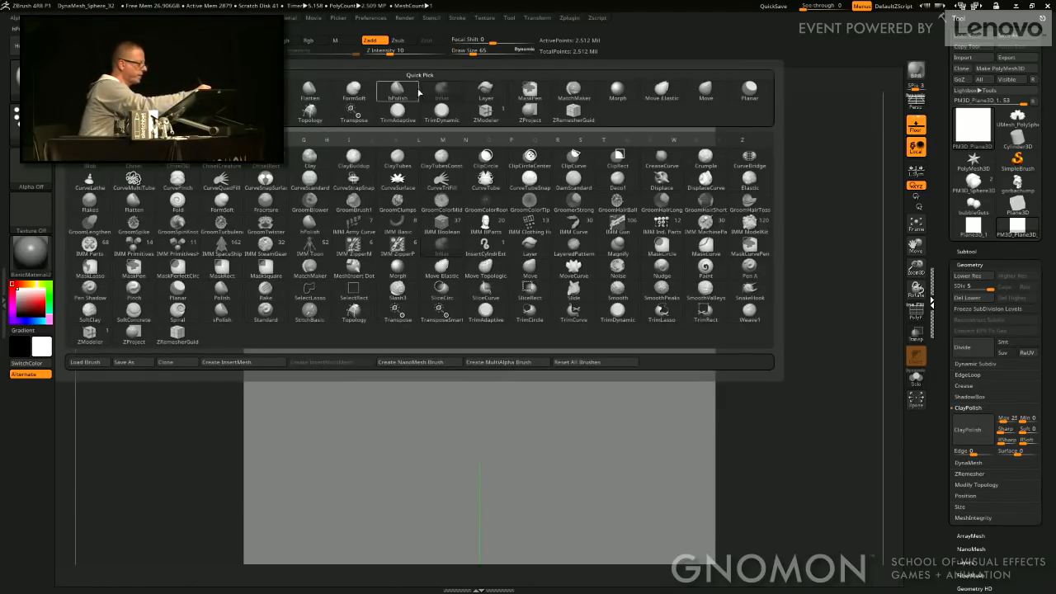
key(d)
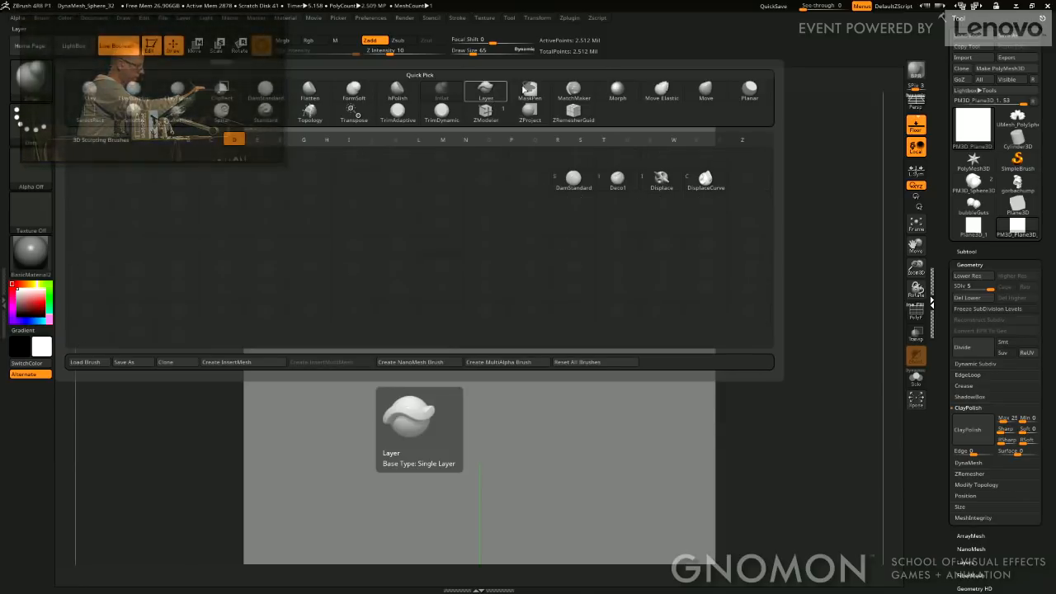
click(574, 180)
mouse_move(575, 233)
mouse_down()
mouse_move(534, 308)
mouse_move(618, 181)
mouse_move(531, 324)
mouse_move(527, 279)
mouse_up()
mouse_move(492, 246)
mouse_down()
mouse_move(523, 365)
mouse_move(505, 302)
mouse_move(475, 352)
mouse_move(472, 196)
mouse_move(483, 336)
mouse_move(500, 350)
mouse_move(494, 340)
mouse_move(455, 376)
mouse_up()
shift+drag(378, 318, 421, 316)
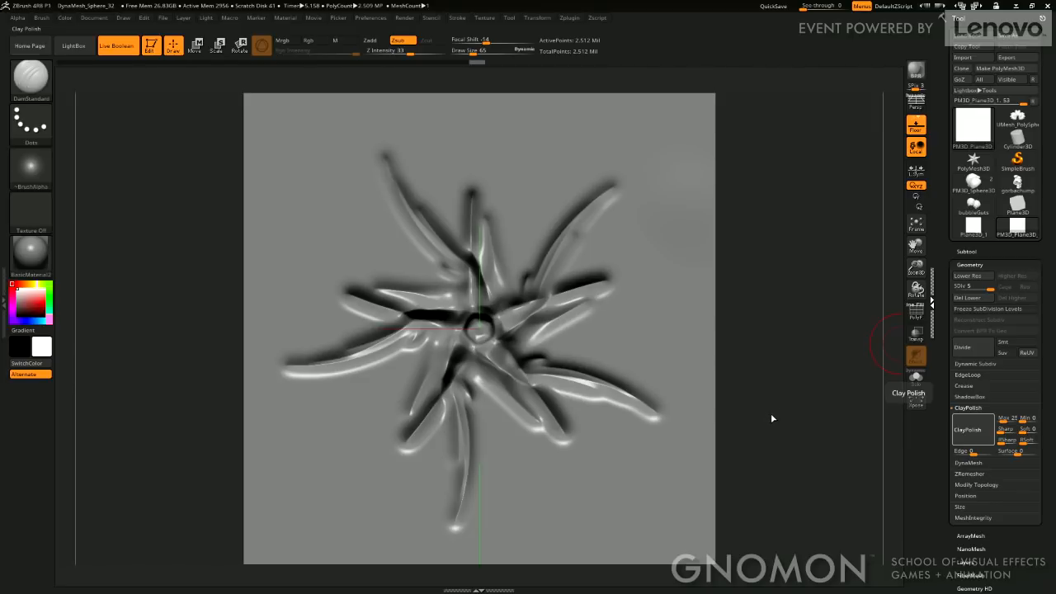
Clear the plane's mask, choose the Inflat brush at draw size 140, and swell the star's centre and arms.
ctrl+click(921, 448)
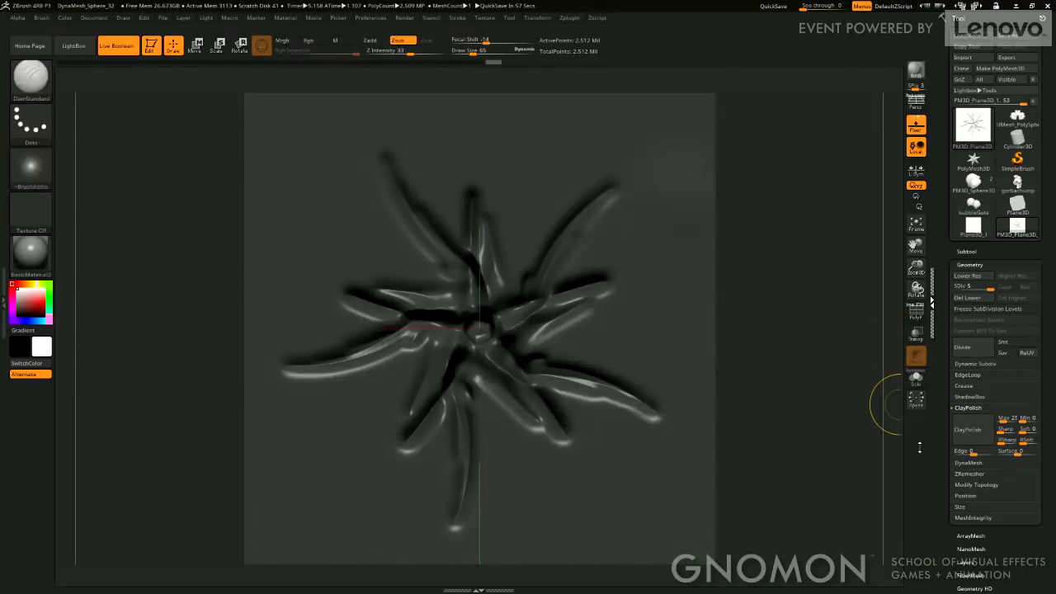
ctrl+drag(732, 449, 803, 505)
click(30, 78)
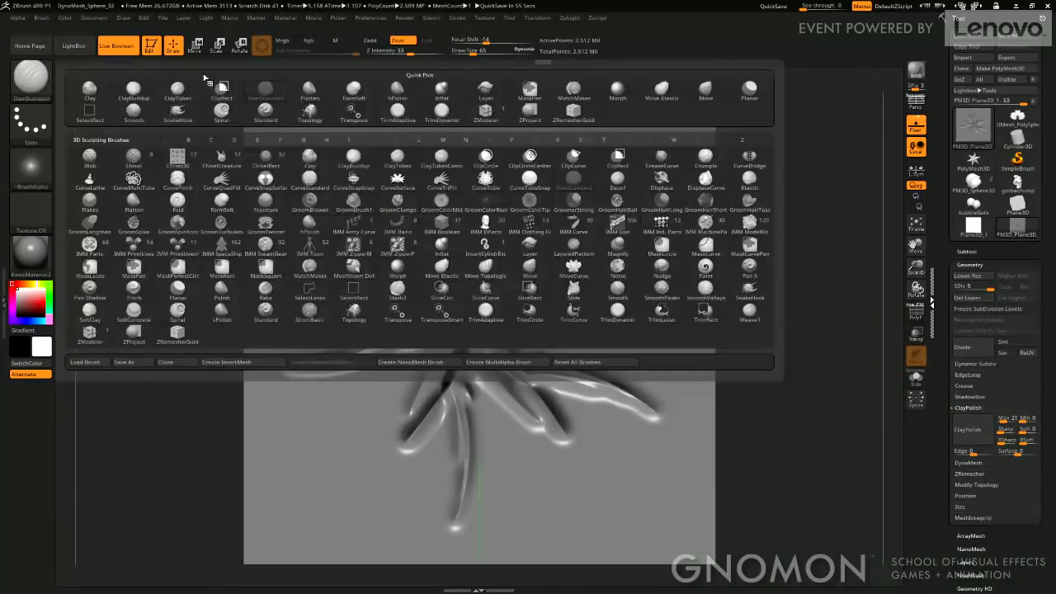
click(448, 88)
click(483, 52)
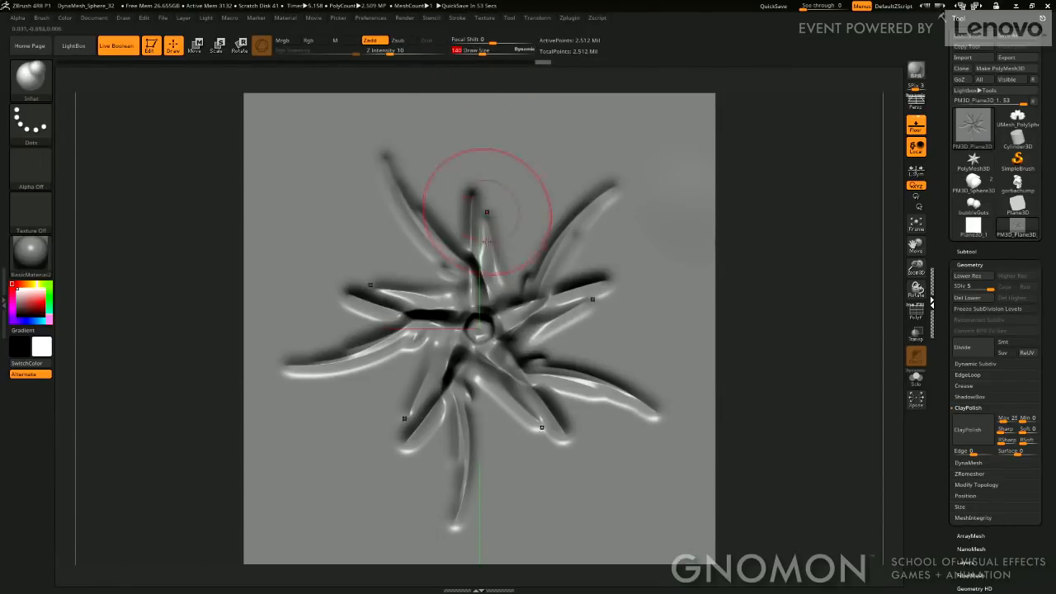
mouse_move(483, 282)
mouse_down()
mouse_move(477, 261)
mouse_move(482, 299)
mouse_move(483, 281)
mouse_up()
drag(612, 187, 568, 229)
mouse_move(480, 329)
mouse_down()
mouse_move(450, 374)
mouse_move(475, 316)
mouse_up()
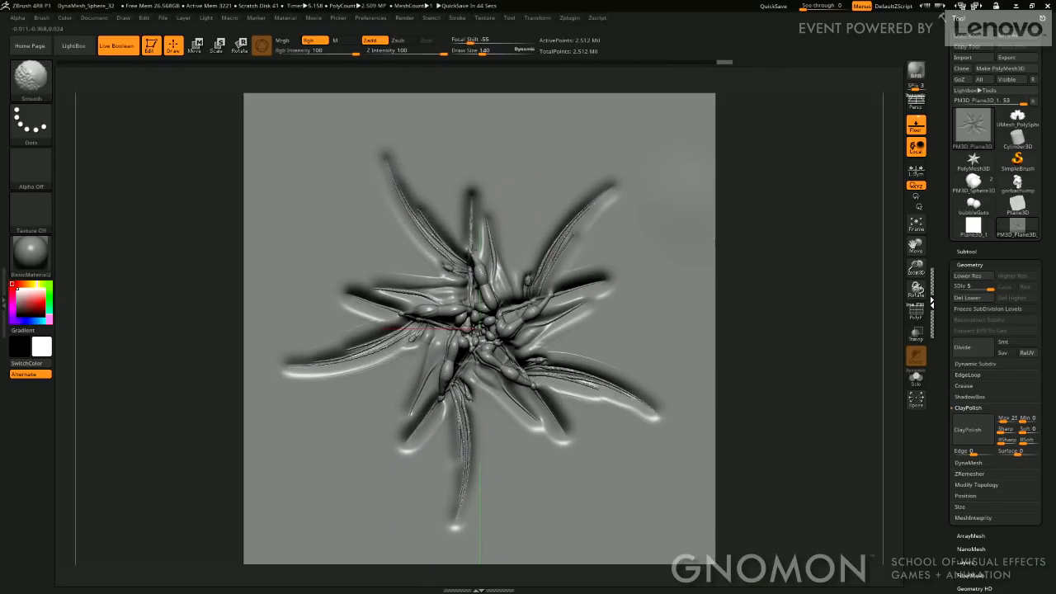
Build up the strands along the long arms and the bulbs near the centre, alternating Inflat strokes with smoothing.
shift+drag(467, 220, 475, 216)
mouse_move(410, 191)
mouse_down()
mouse_move(394, 171)
mouse_move(418, 216)
mouse_up()
drag(515, 369, 529, 377)
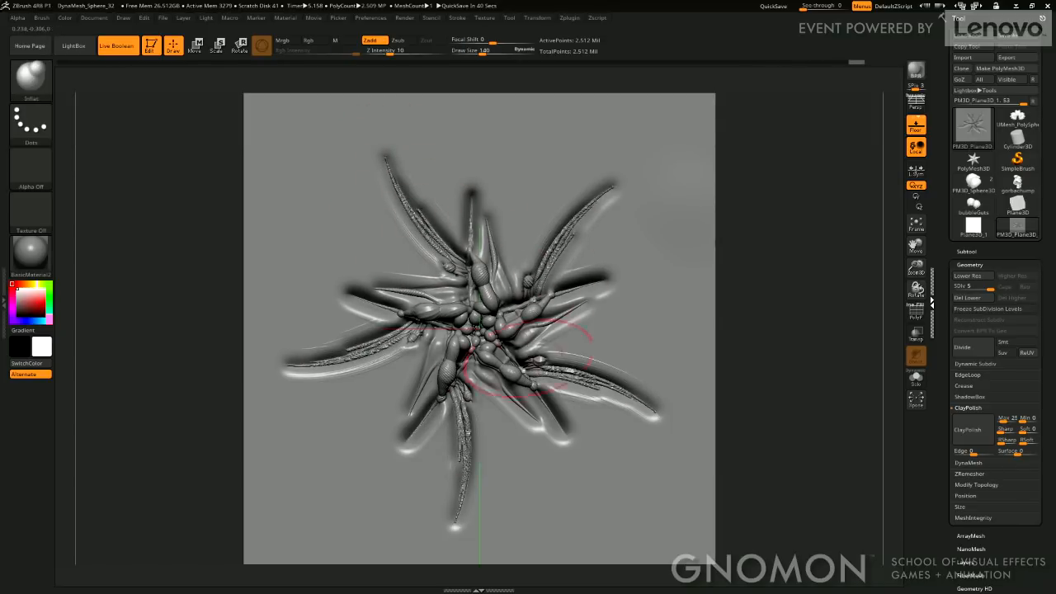
shift+drag(552, 263, 548, 312)
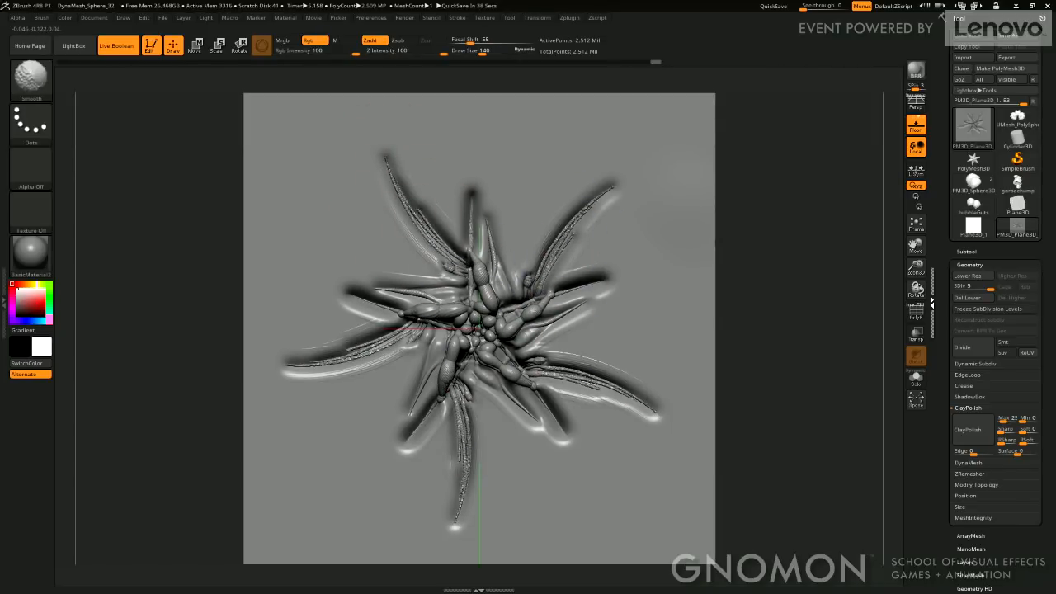
Smooth the long arm strands, the central bulbs and the lower folds at close range, and reframe the whole plane.
drag(917, 270, 899, 344)
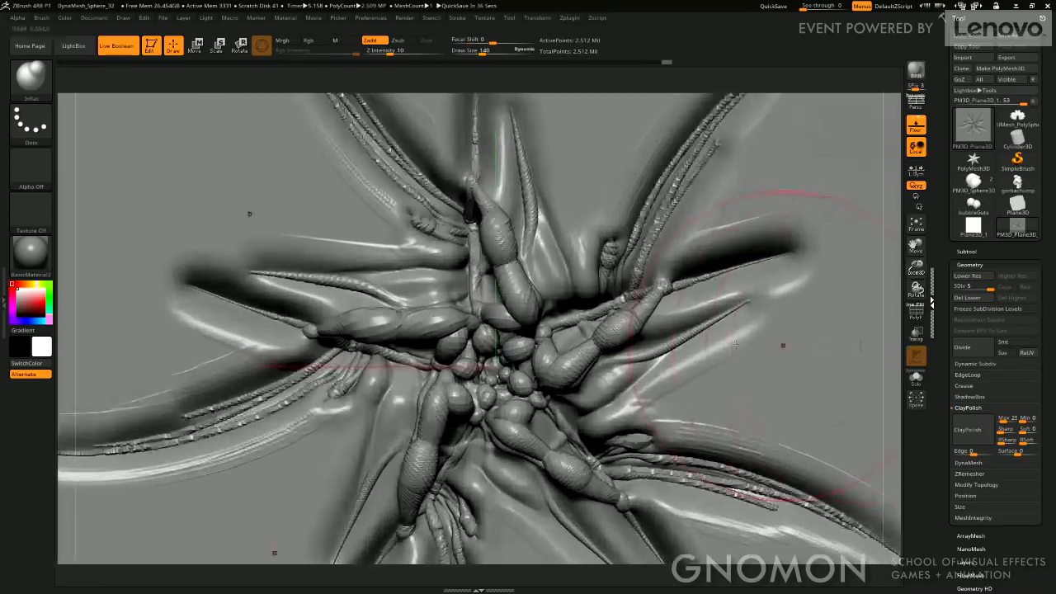
drag(916, 246, 946, 322)
alt+right_drag(449, 263, 474, 370)
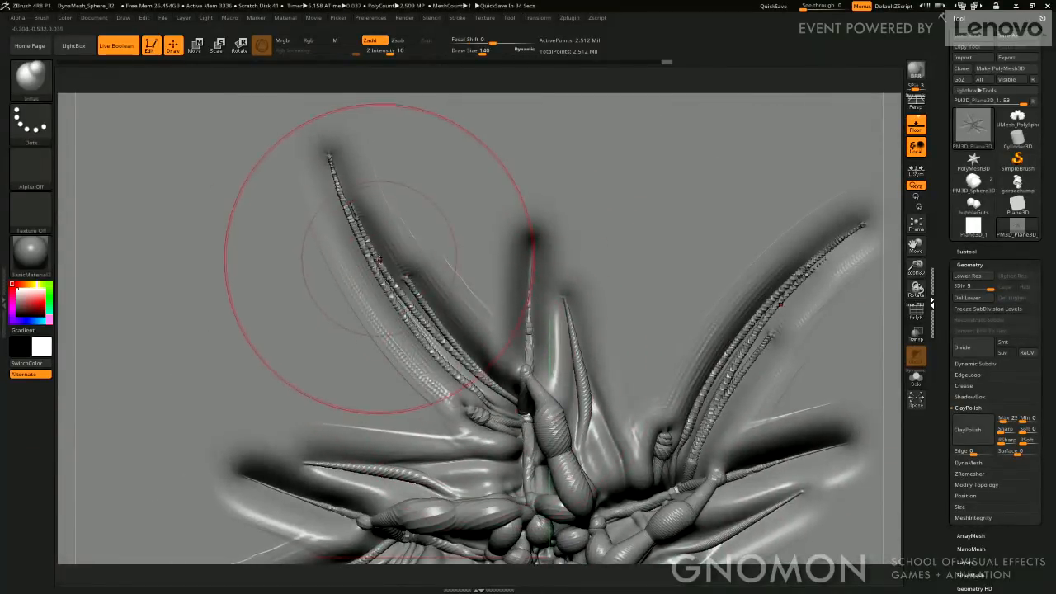
mouse_move(330, 172)
shift+mouse_down()
mouse_move(377, 270)
mouse_move(474, 381)
mouse_move(355, 218)
mouse_move(465, 372)
mouse_move(459, 381)
shift+mouse_up()
alt+right_drag(521, 444, 488, 281)
alt+right_drag(391, 346, 411, 238)
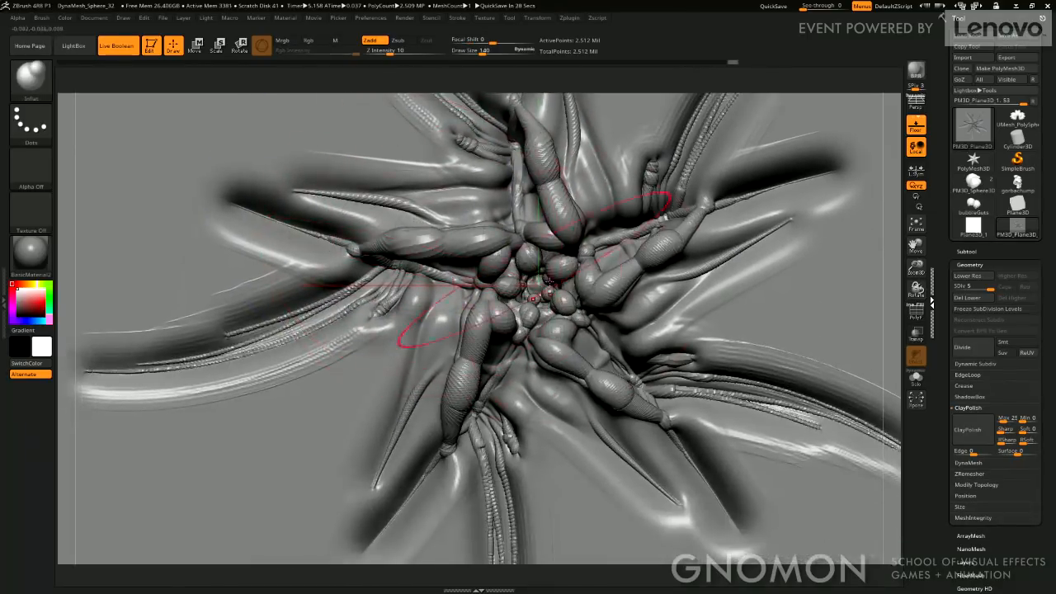
shift+drag(459, 288, 607, 243)
mouse_move(594, 462)
shift+mouse_down()
mouse_move(502, 424)
mouse_move(514, 451)
shift+mouse_up()
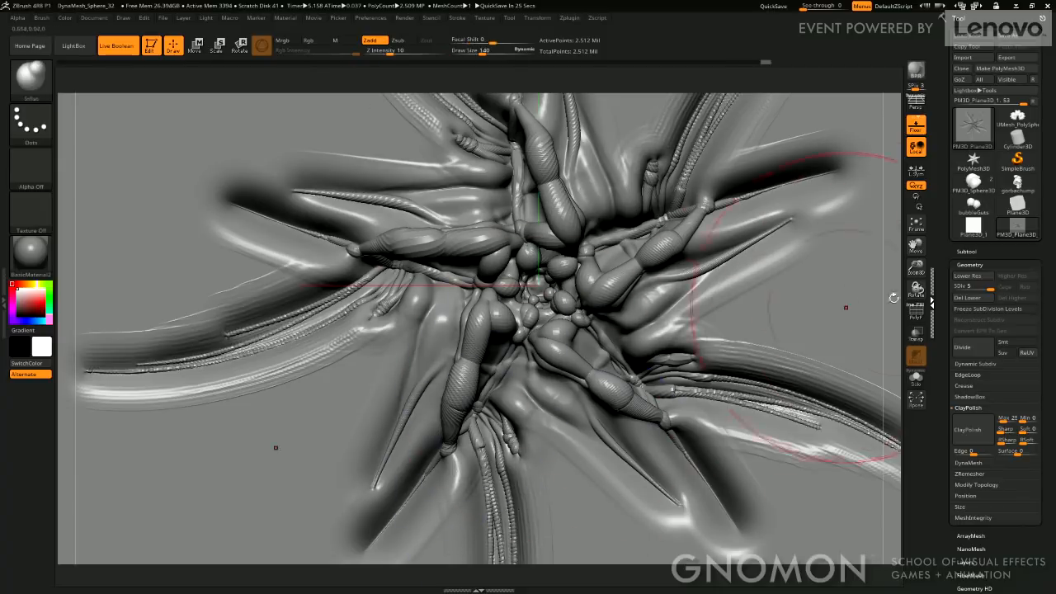
drag(917, 290, 917, 272)
key(f)
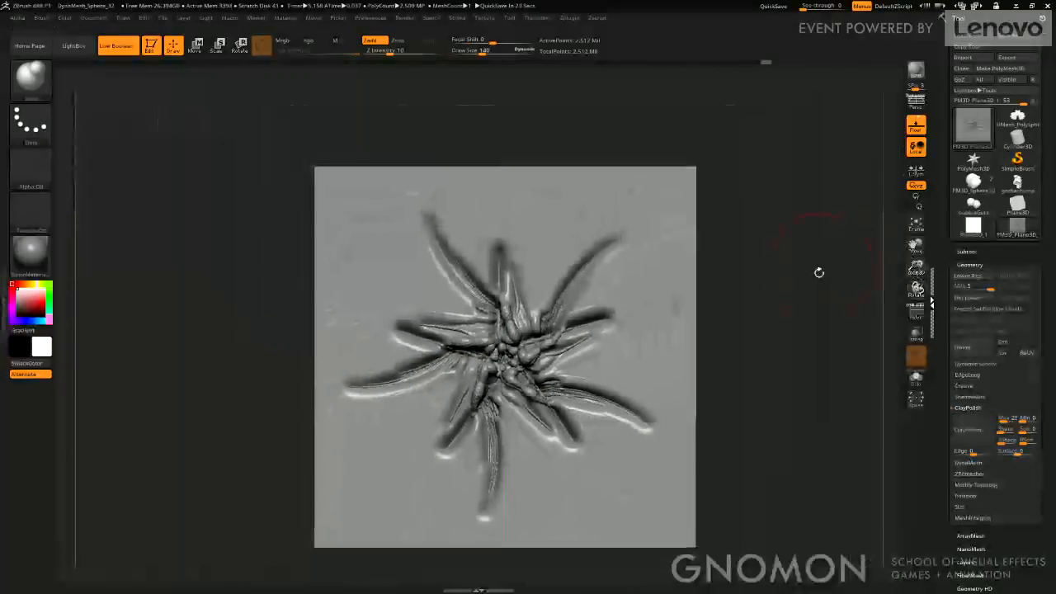
Set the Inflat draw size to 97, swell large round bulbs between the arms around the star's centre, and smooth them.
drag(503, 50, 398, 60)
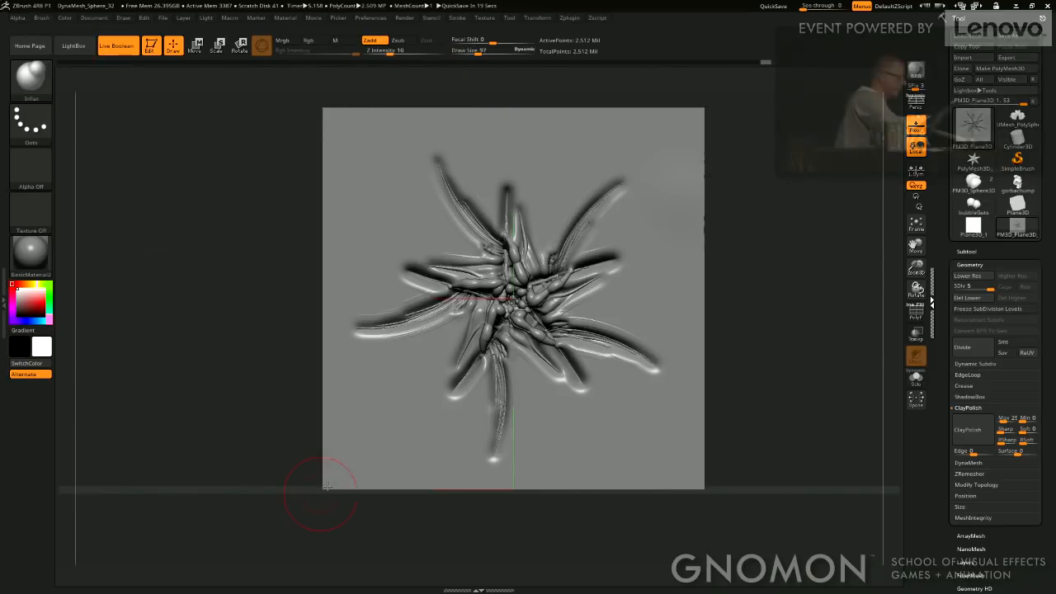
mouse_move(471, 255)
mouse_down()
mouse_move(453, 232)
mouse_move(478, 250)
mouse_up()
mouse_move(493, 212)
mouse_down()
mouse_move(490, 183)
mouse_move(491, 206)
mouse_up()
mouse_move(730, 308)
mouse_down()
mouse_move(741, 310)
mouse_move(718, 303)
mouse_up()
mouse_move(566, 314)
mouse_down()
mouse_move(566, 299)
mouse_move(554, 297)
mouse_up()
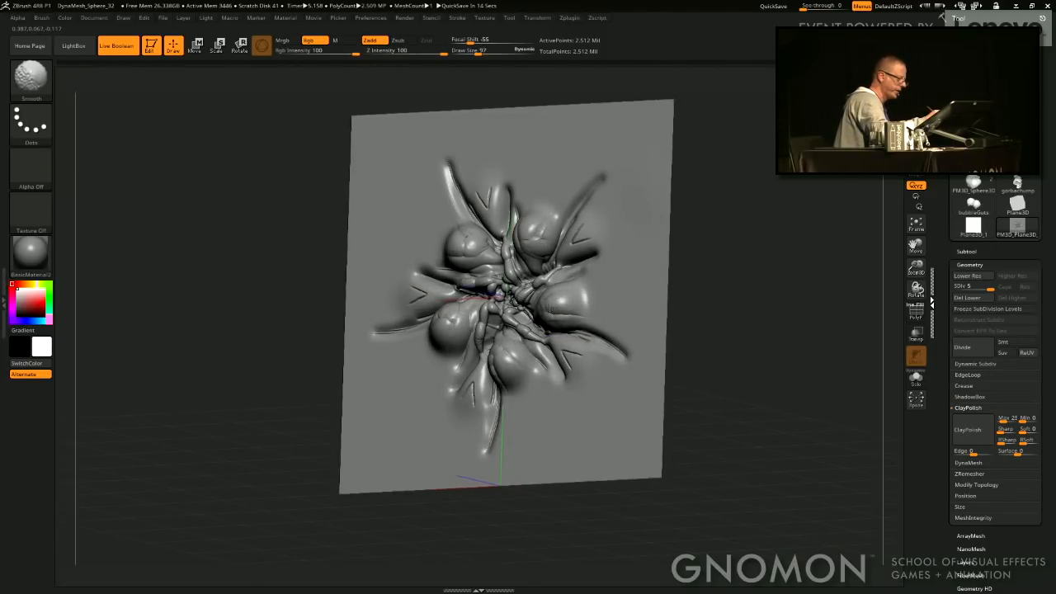
shift+drag(715, 297, 674, 299)
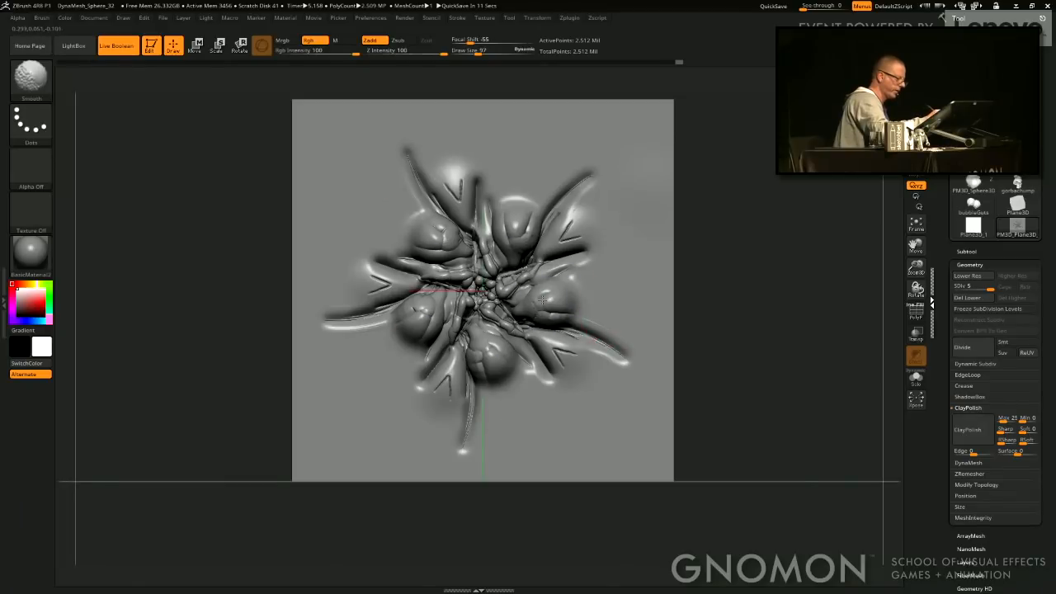
drag(745, 366, 600, 335)
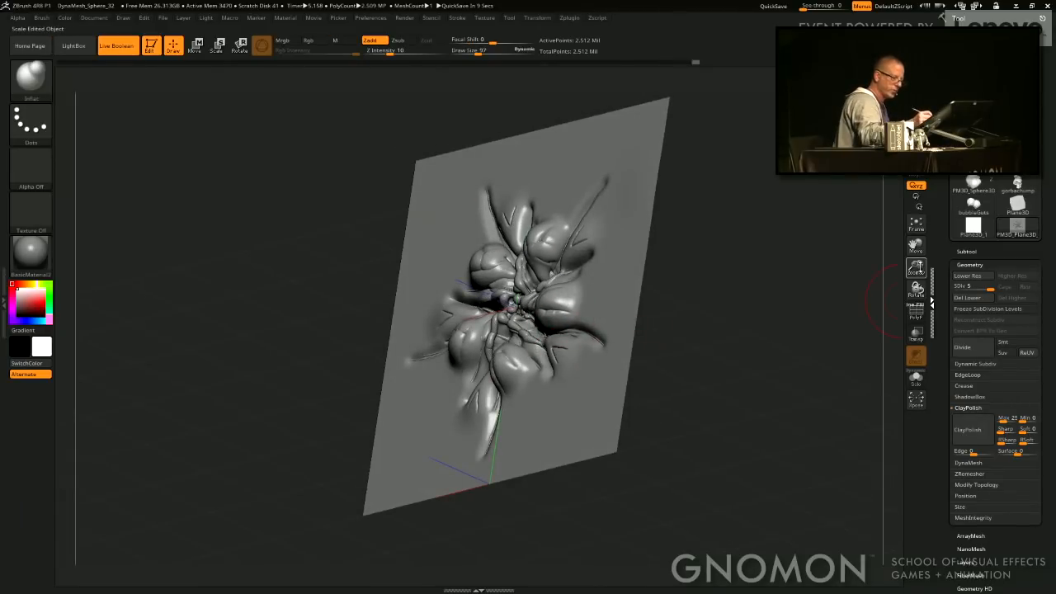
Swell smaller rounded lobes on the five bulbs with Inflat at draw sizes 69 and 43.
drag(920, 266, 891, 377)
drag(479, 53, 473, 53)
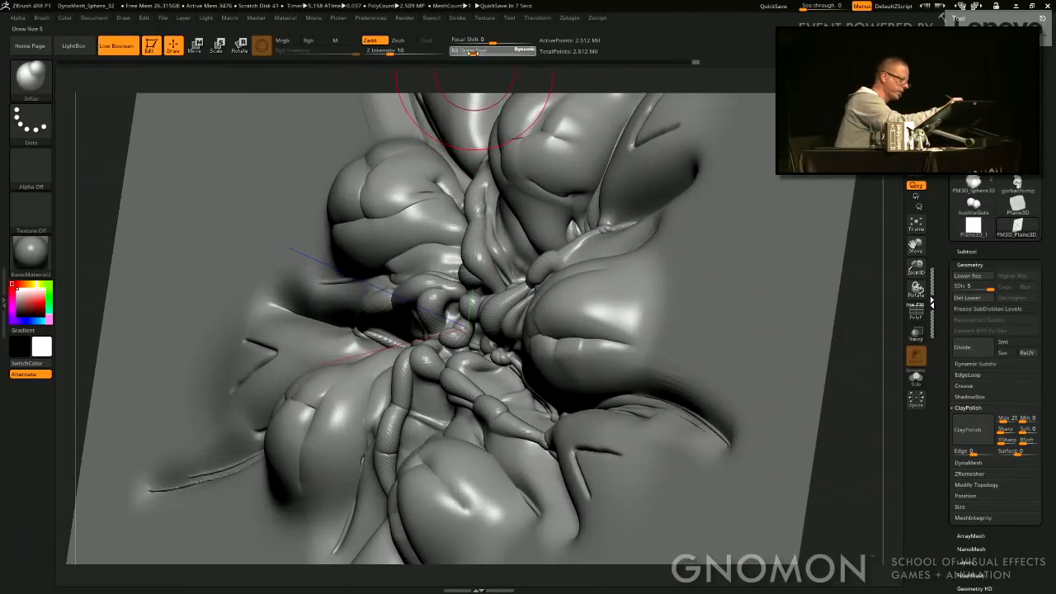
right_drag(516, 302, 554, 365)
mouse_move(555, 366)
mouse_down()
mouse_move(559, 349)
mouse_move(540, 326)
mouse_up()
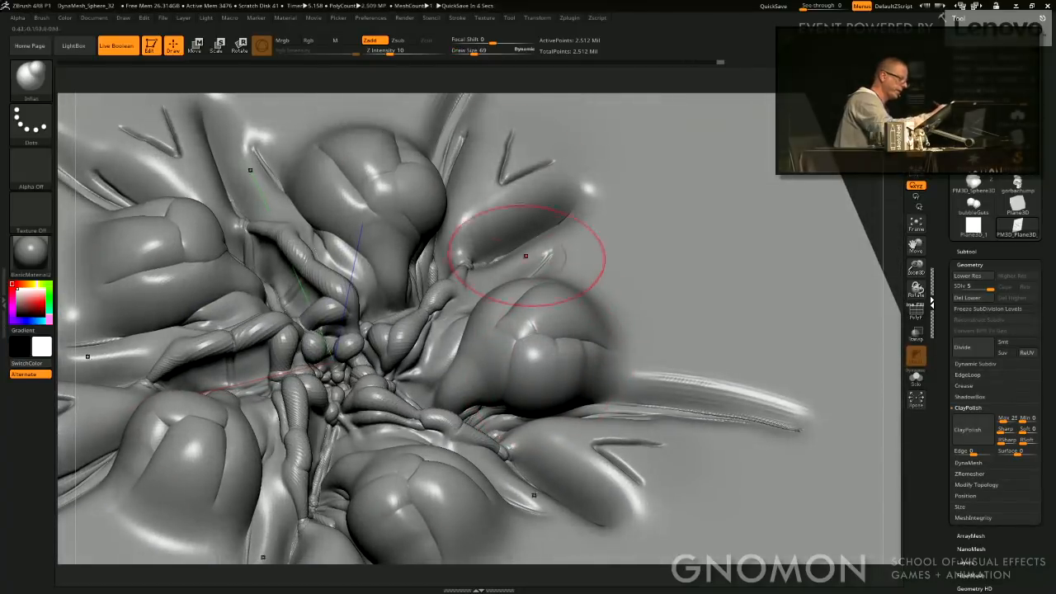
drag(475, 53, 470, 54)
drag(532, 357, 532, 389)
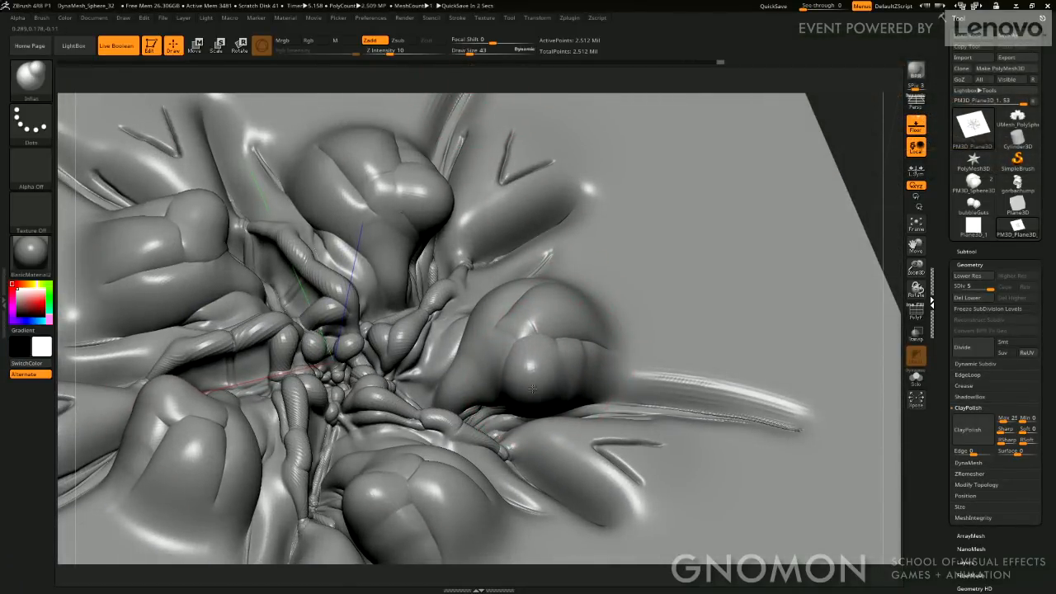
key(shift)
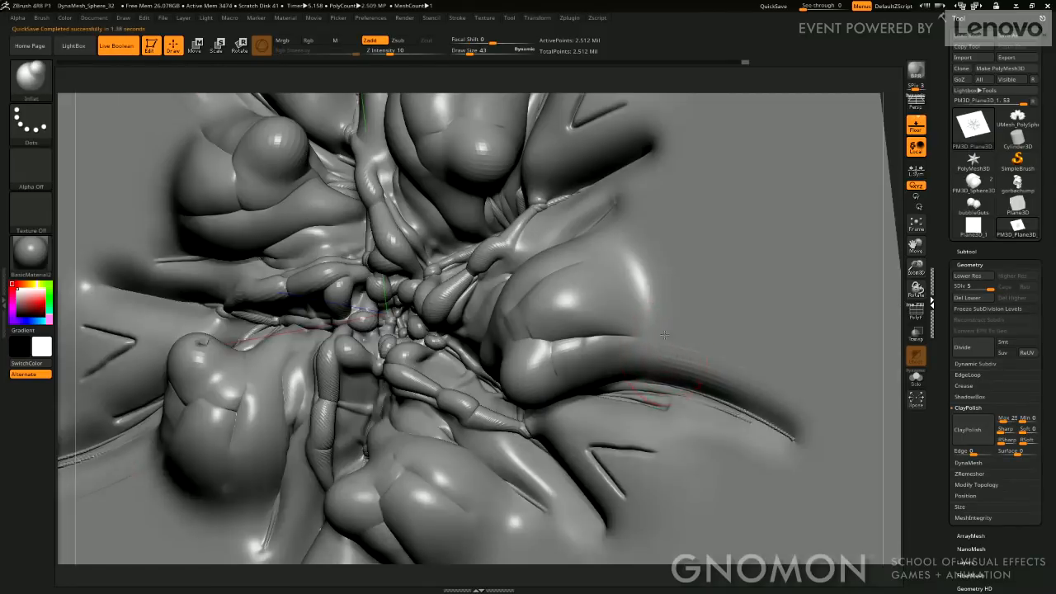
right_drag(664, 335, 612, 353)
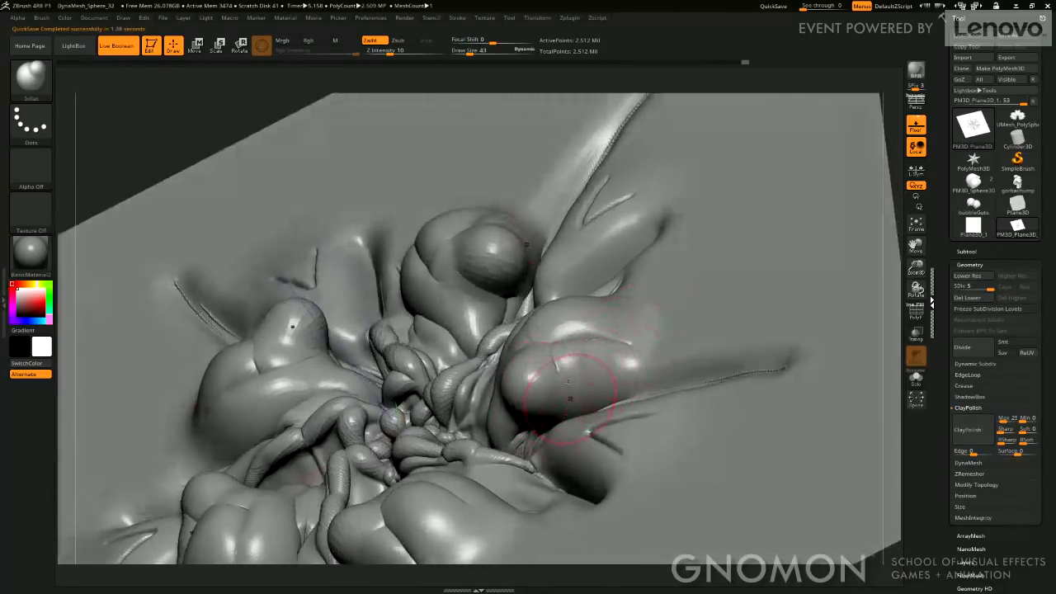
mouse_move(569, 398)
right_down()
mouse_move(507, 377)
mouse_move(795, 202)
mouse_move(785, 123)
right_up()
Smooth the outer stretch of the long arms and swell the small nodules at the pattern's centre.
mouse_move(784, 239)
right_down()
mouse_move(771, 294)
mouse_move(754, 309)
right_up()
alt+right_drag(723, 275, 730, 214)
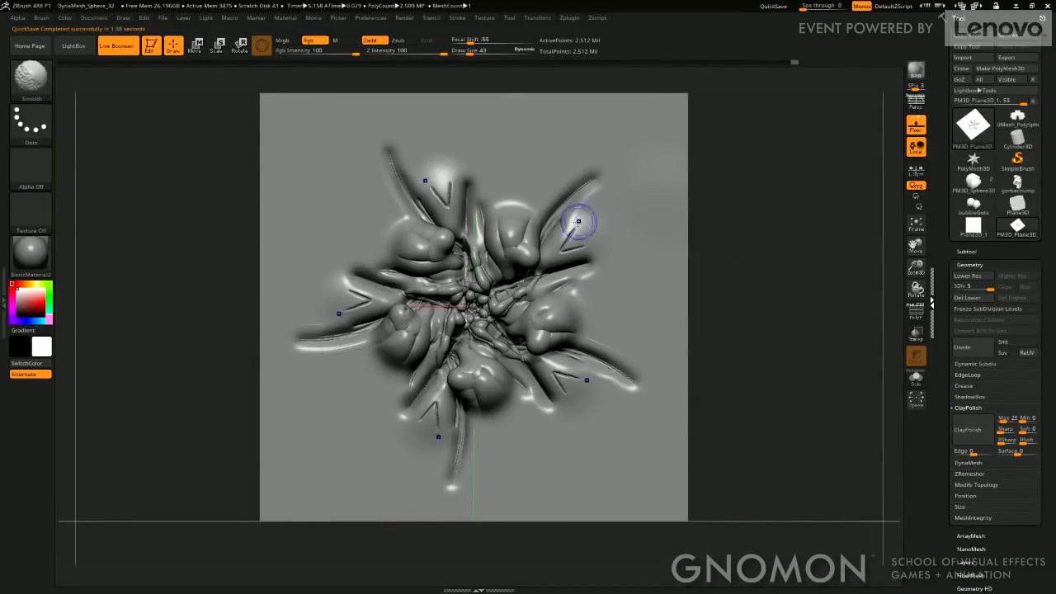
shift+drag(589, 194, 576, 191)
right_drag(667, 272, 738, 344)
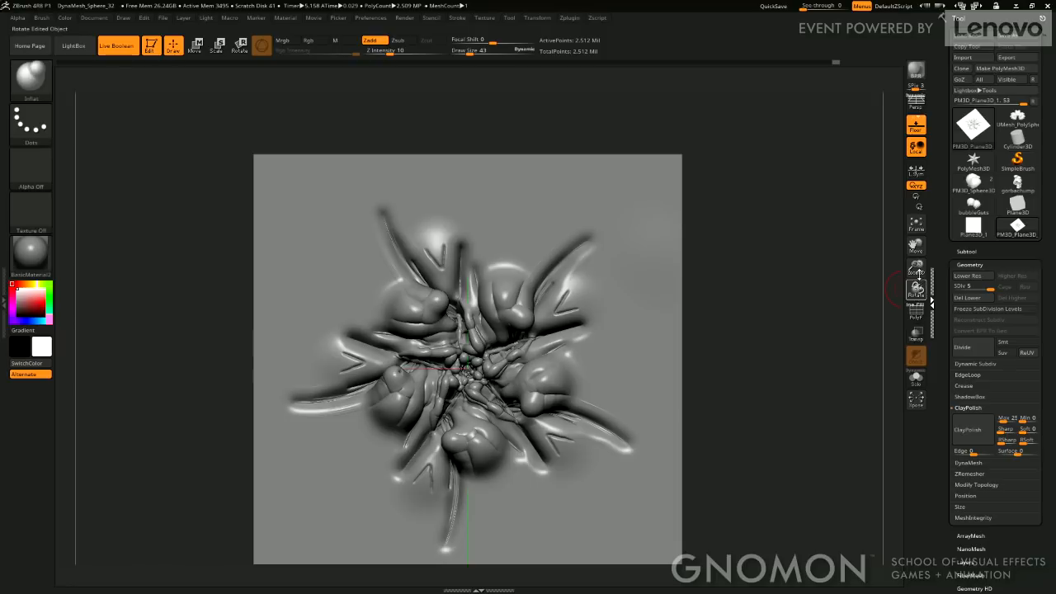
drag(918, 268, 915, 340)
drag(916, 246, 1007, 100)
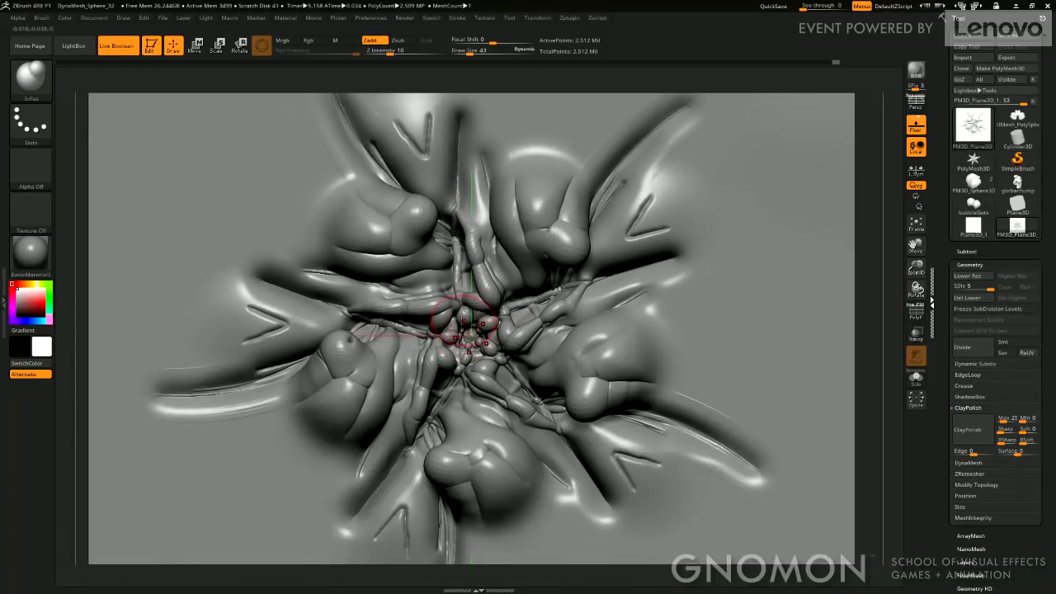
drag(463, 322, 472, 321)
Swell the area inside the V-shaped creases at close range and smooth the fine creases beside the long arm.
alt+right_drag(608, 247, 566, 361)
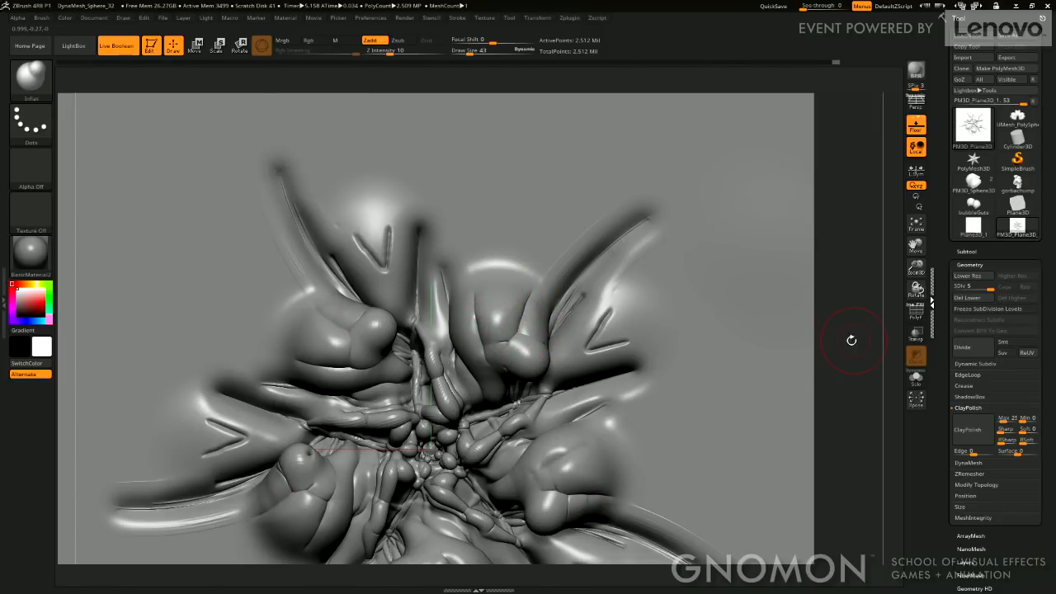
drag(607, 326, 601, 337)
drag(916, 268, 916, 318)
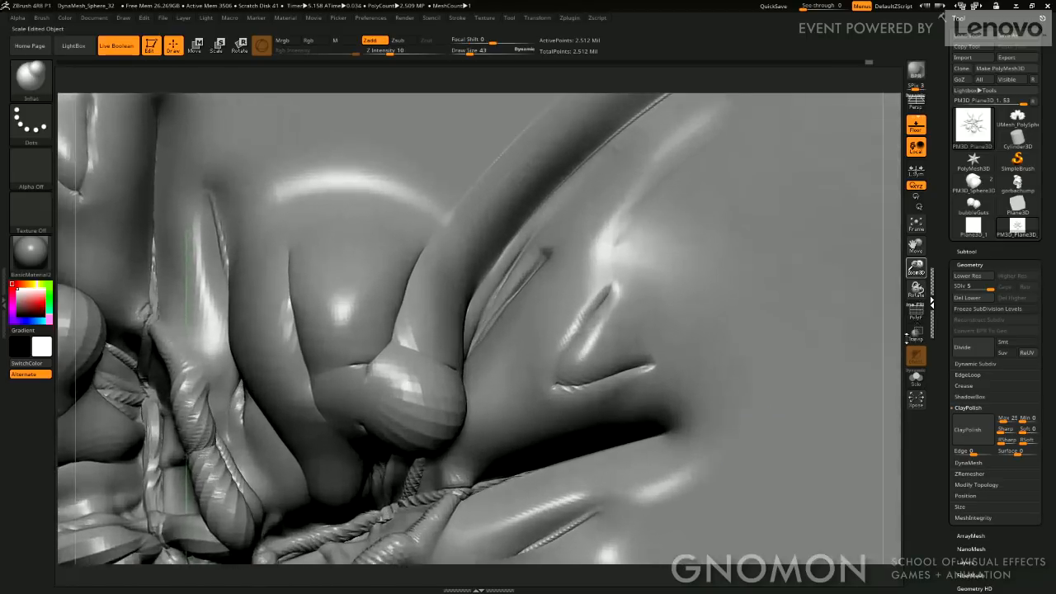
drag(916, 246, 850, 214)
mouse_move(548, 271)
shift+mouse_down()
mouse_move(527, 307)
mouse_move(530, 298)
shift+mouse_up()
Carve long grooves outward from the V-shaped creases with DamStandard at draw sizes 27, 37 and 19, leaving the plane unmasked.
click(31, 78)
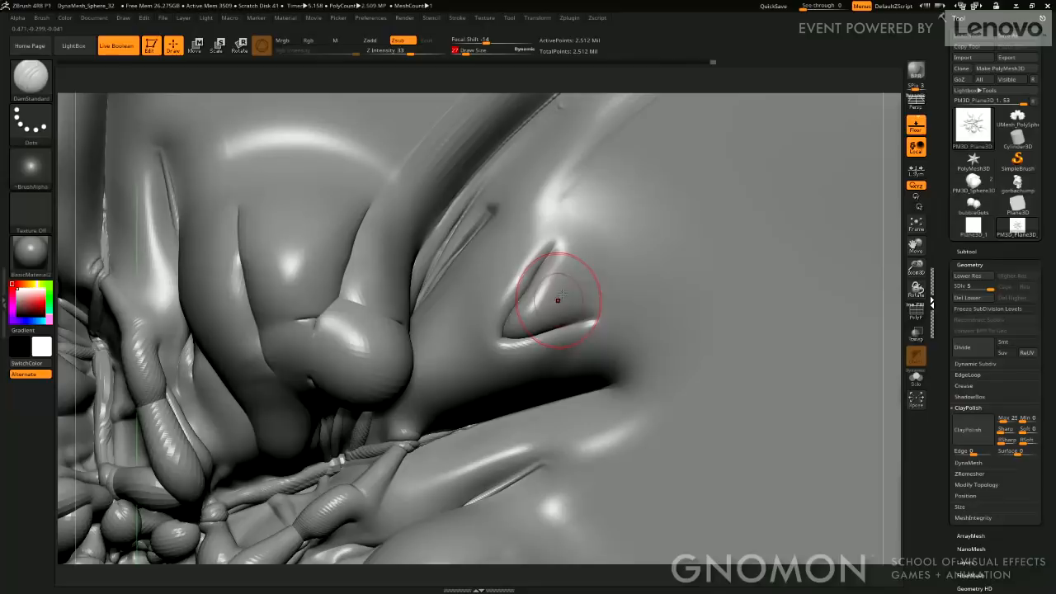
drag(549, 295, 741, 157)
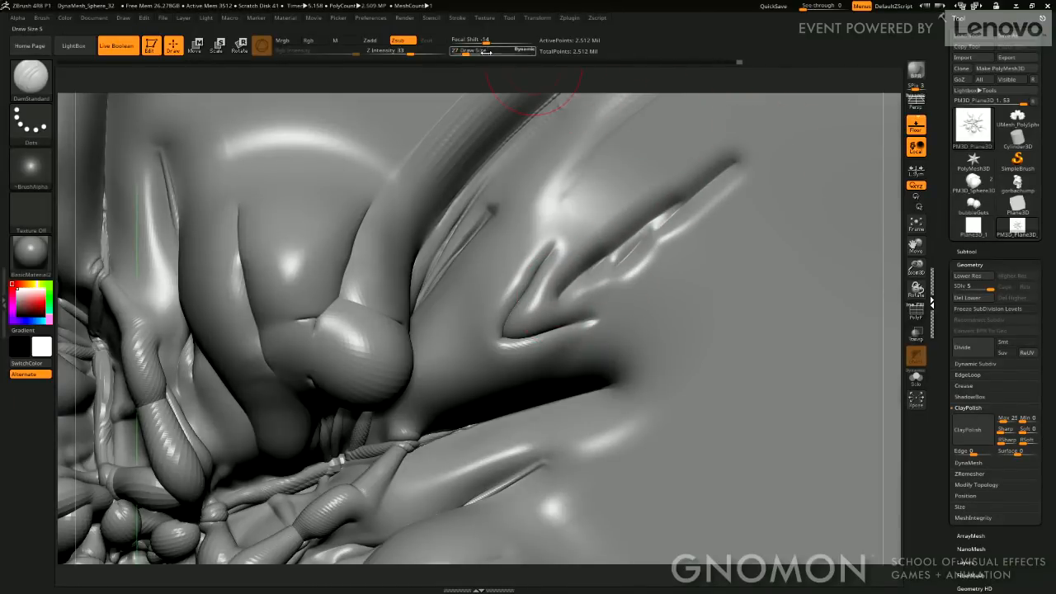
drag(616, 269, 748, 184)
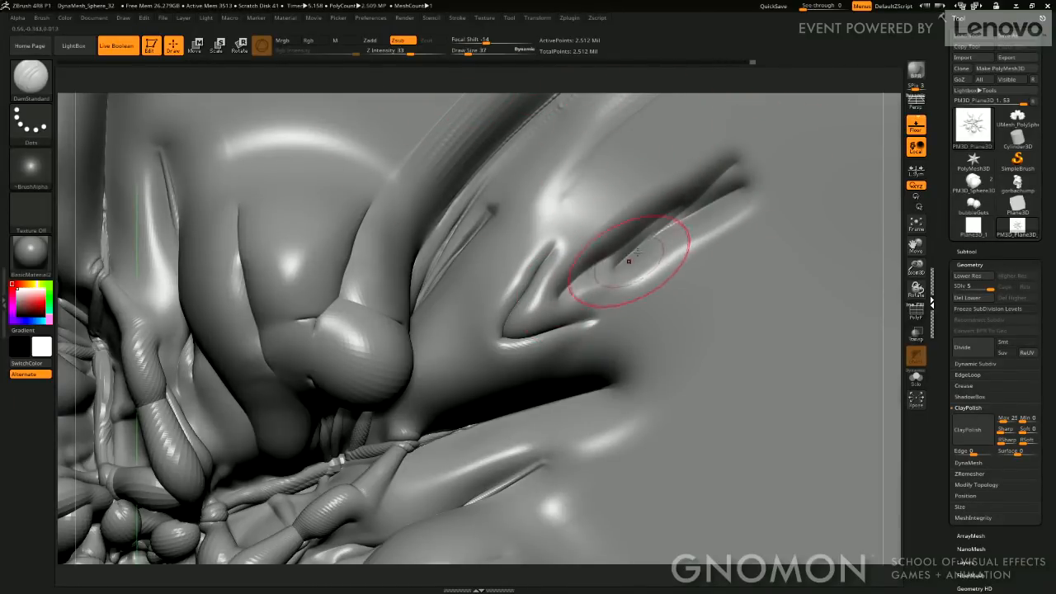
drag(630, 258, 680, 215)
drag(469, 50, 464, 50)
mouse_move(619, 250)
mouse_down()
mouse_move(736, 157)
mouse_move(668, 198)
mouse_up()
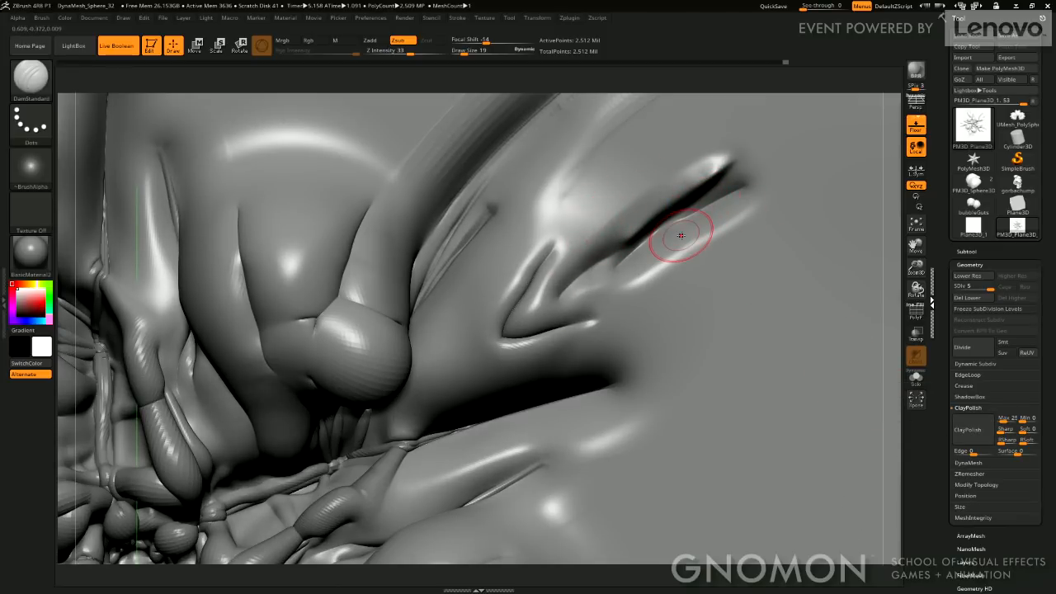
key(ctrl+a)
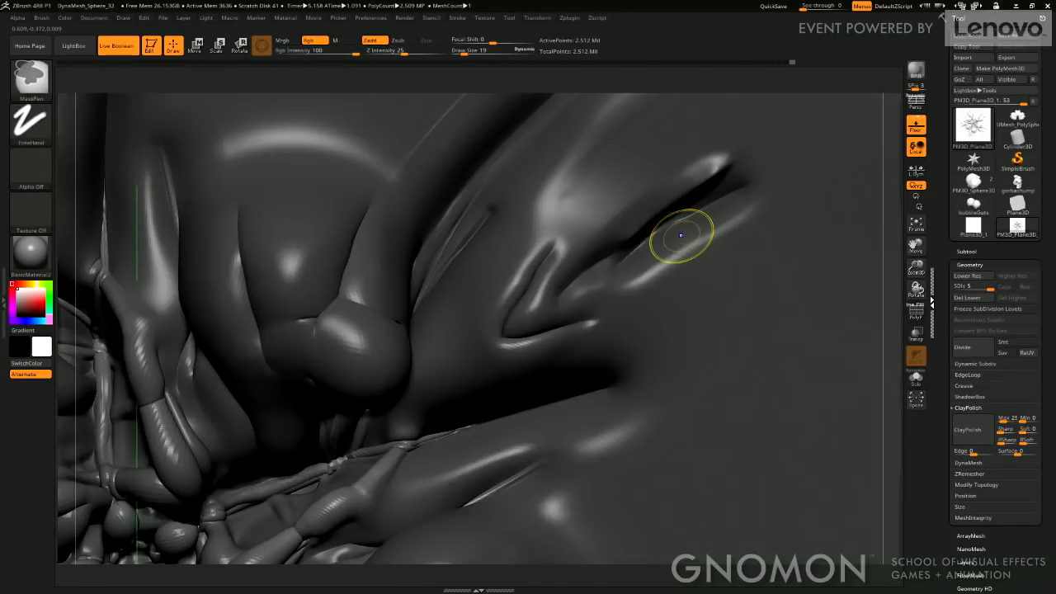
key(ctrl+shift+a)
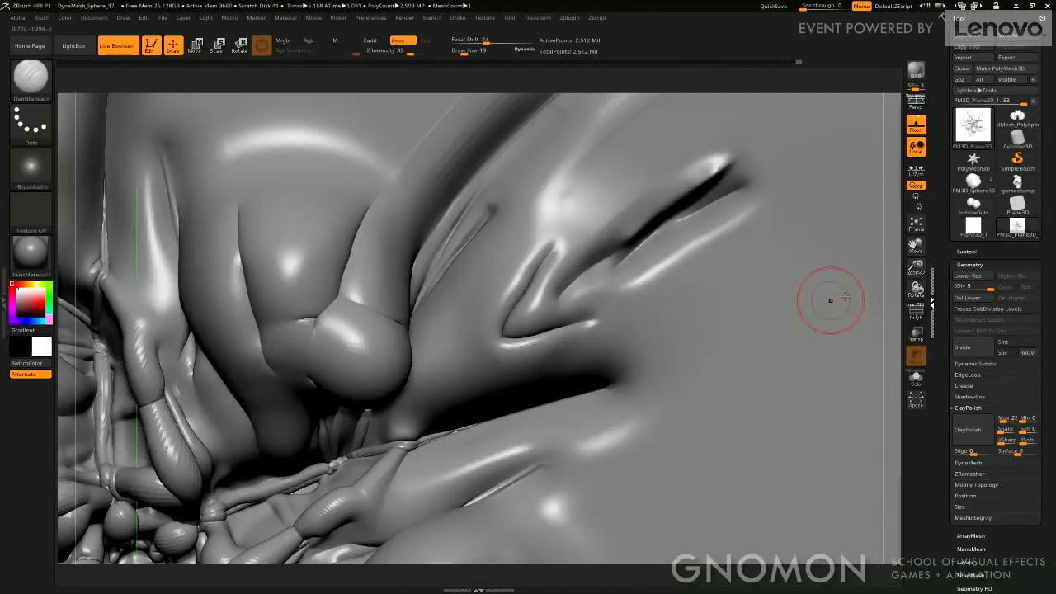
Choose the Inflat brush at draw size 46, swell the rims of the new grooves, and smooth along them.
click(34, 87)
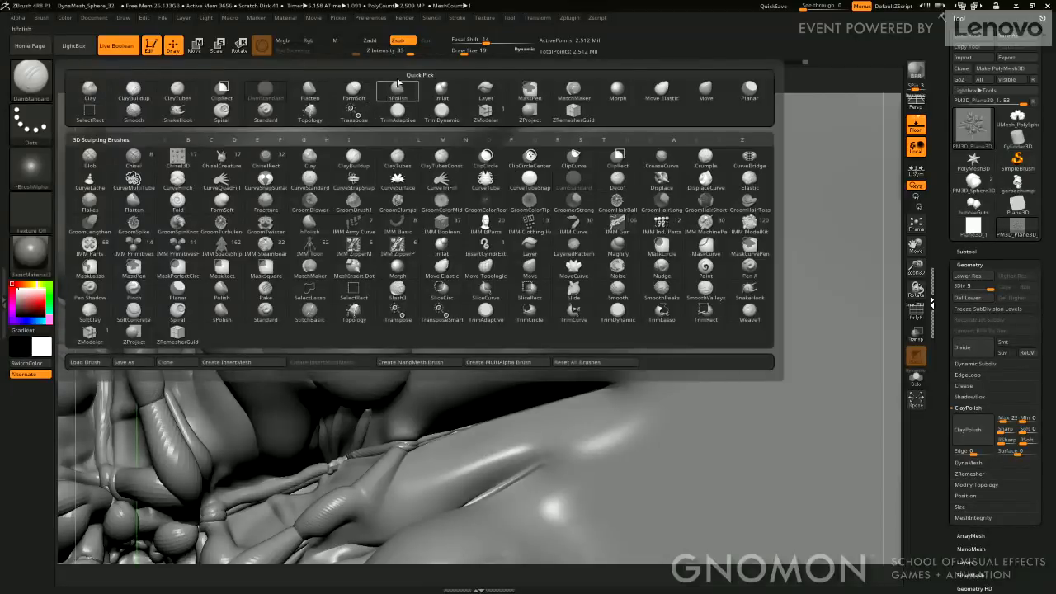
click(446, 91)
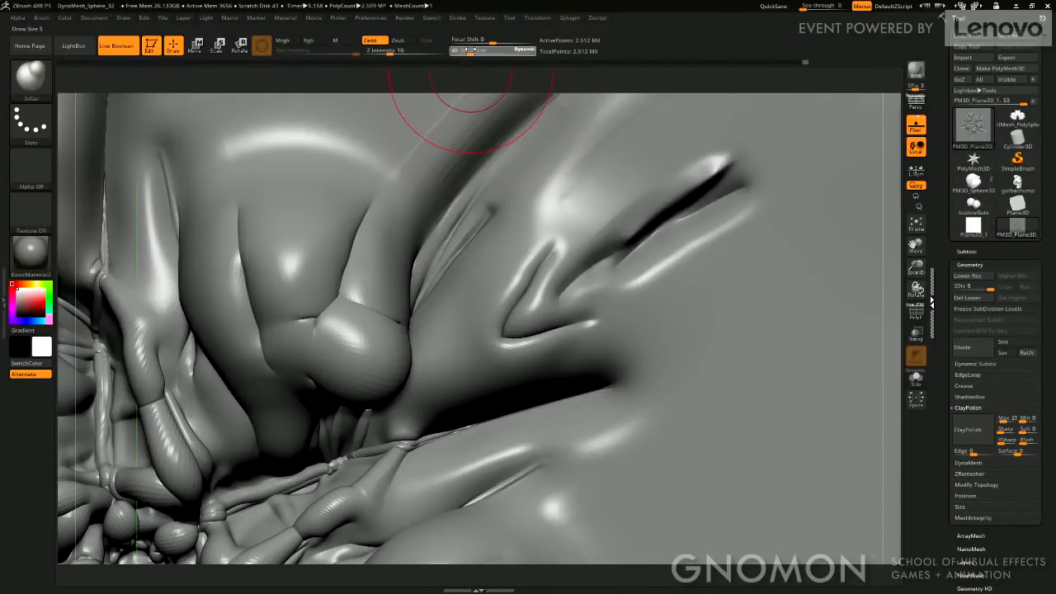
mouse_move(595, 282)
mouse_down()
mouse_move(538, 300)
mouse_move(569, 288)
mouse_up()
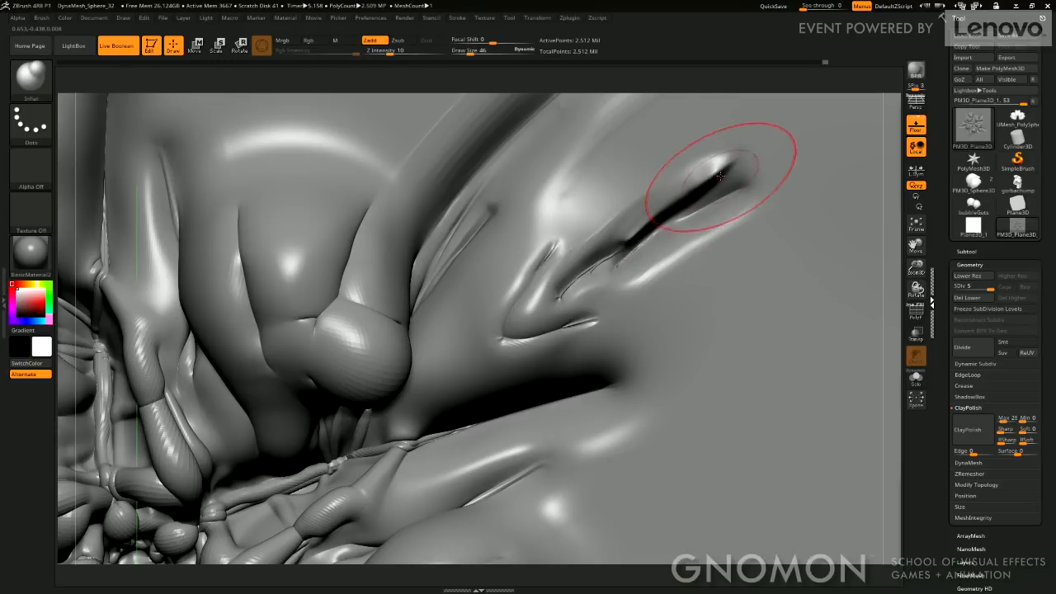
drag(721, 178, 704, 207)
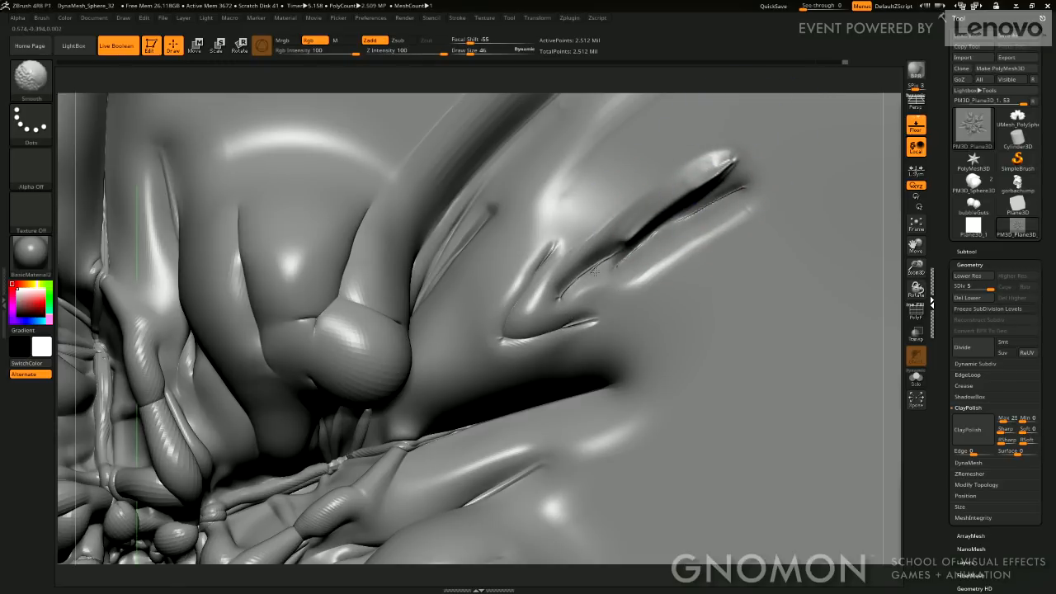
mouse_move(642, 318)
alt+right_down()
mouse_move(605, 382)
mouse_move(622, 326)
alt+right_up()
drag(681, 254, 692, 246)
shift+drag(682, 297, 646, 321)
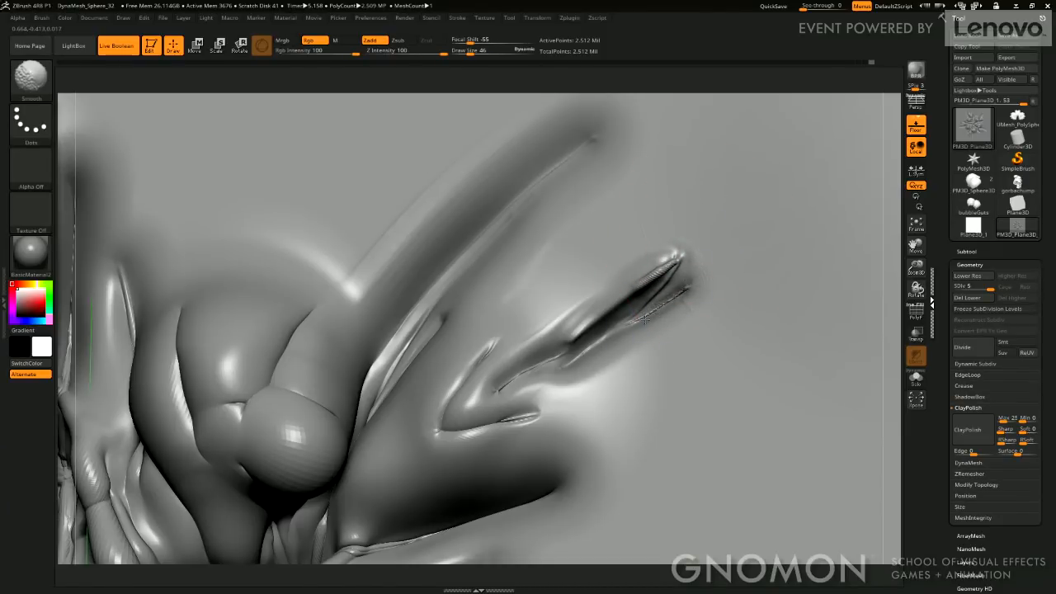
Round out the outer tips of the grooves with Inflat and smooth their edges and inner ends.
drag(674, 257, 691, 283)
mouse_move(686, 258)
mouse_down()
mouse_move(681, 249)
mouse_move(698, 281)
mouse_up()
shift+drag(698, 281, 694, 284)
shift+drag(655, 314, 633, 331)
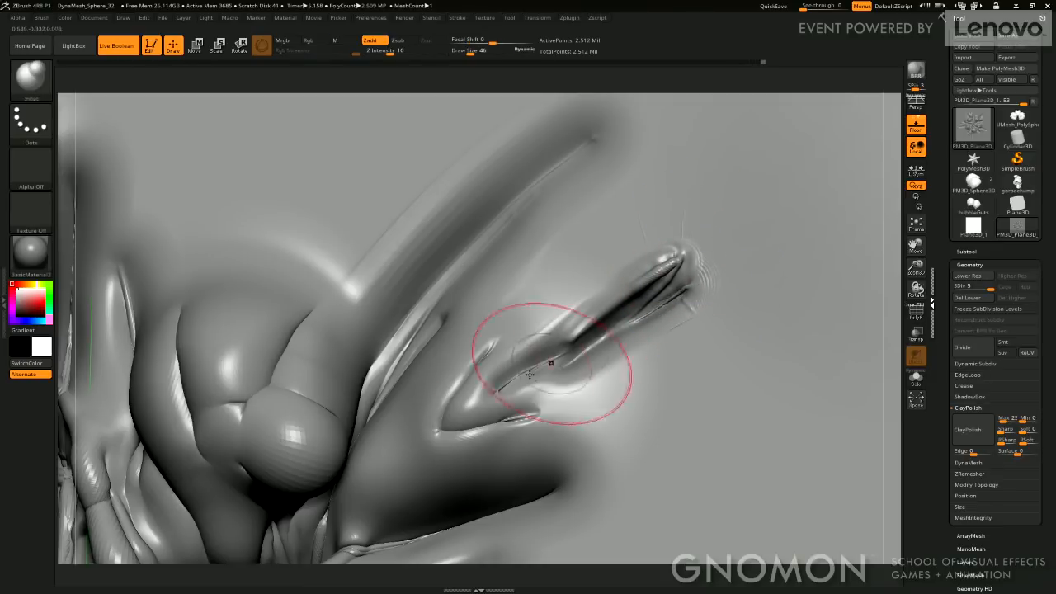
right_drag(553, 363, 591, 288)
shift+drag(581, 268, 583, 260)
shift+drag(524, 336, 523, 330)
Swell the long curved arm with an Inflat stroke along its length and smooth over it.
alt+right_drag(521, 290, 560, 448)
drag(525, 302, 607, 203)
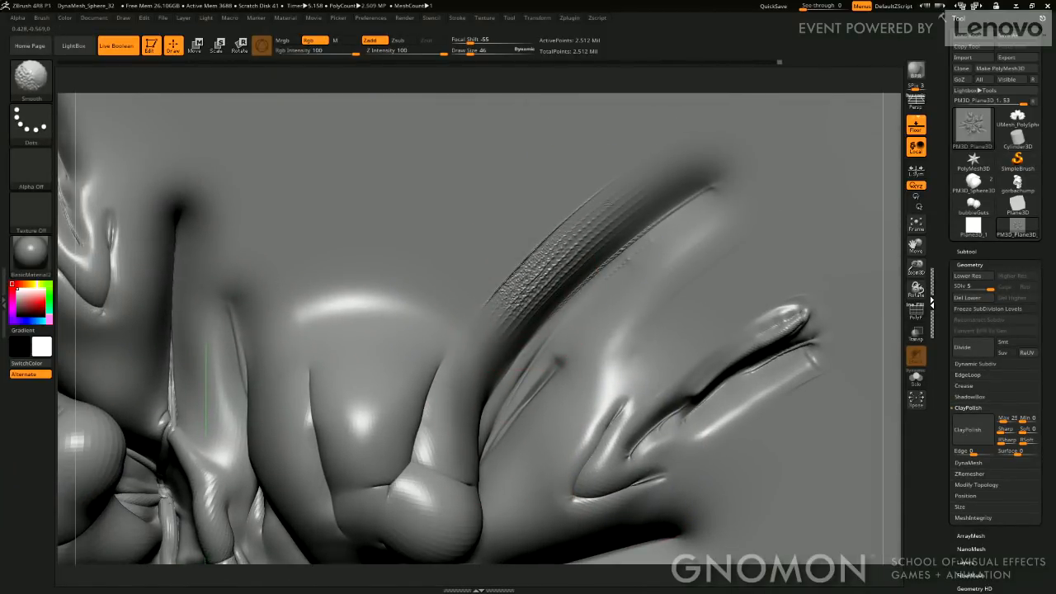
shift+drag(572, 241, 510, 332)
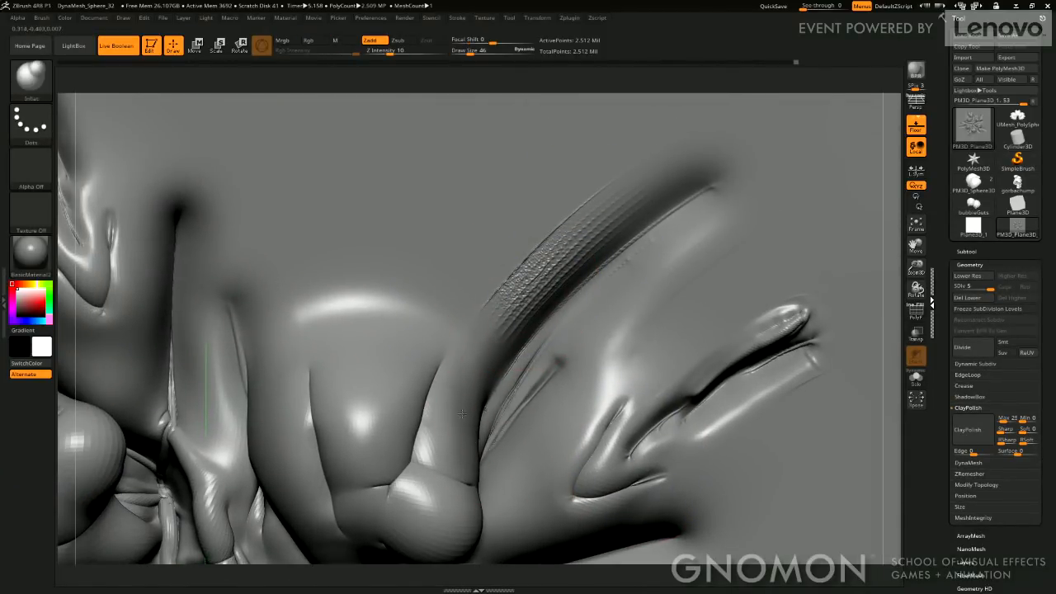
Tighten the creases between the lobes of the round bulbs, alternating Inflat strokes with smoothing from several angles.
mouse_move(449, 477)
shift+mouse_down()
mouse_move(424, 448)
mouse_move(473, 495)
shift+mouse_up()
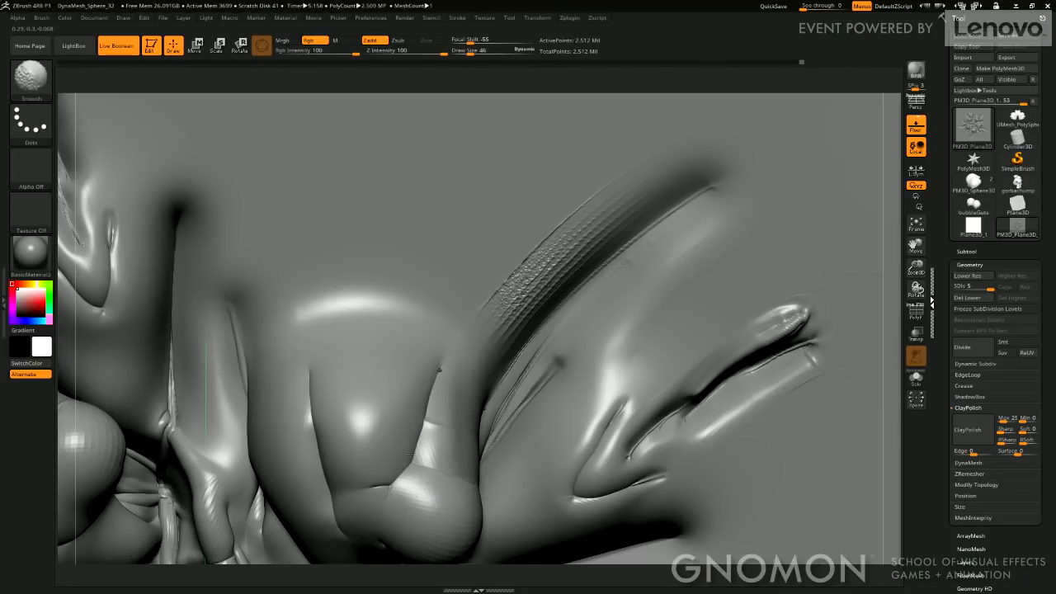
right_drag(381, 520, 500, 332)
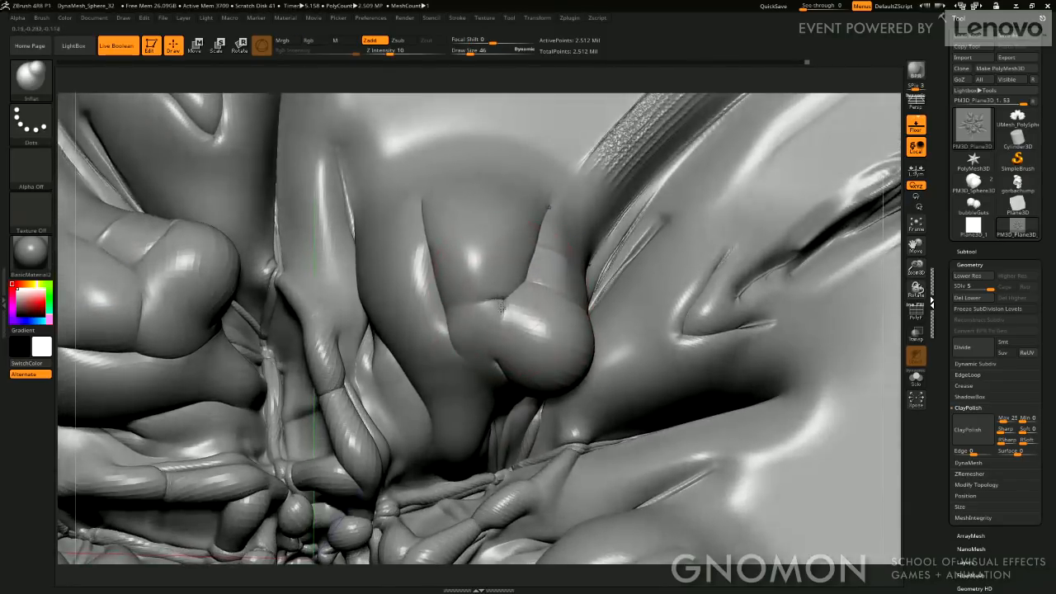
mouse_move(504, 303)
mouse_down()
mouse_move(505, 316)
mouse_move(487, 300)
mouse_move(500, 299)
mouse_move(495, 291)
mouse_up()
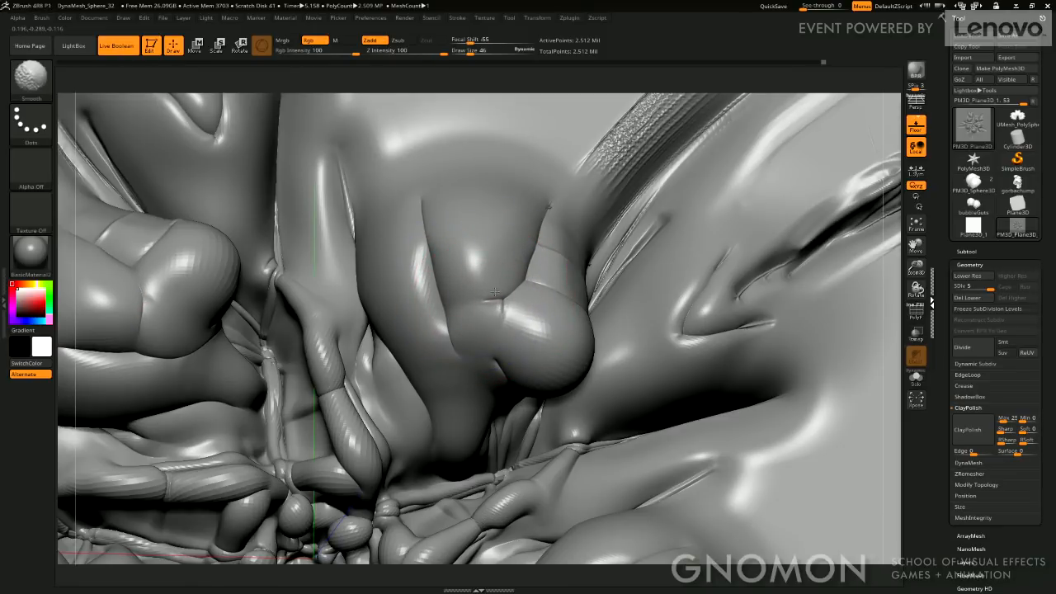
right_drag(506, 367, 530, 236)
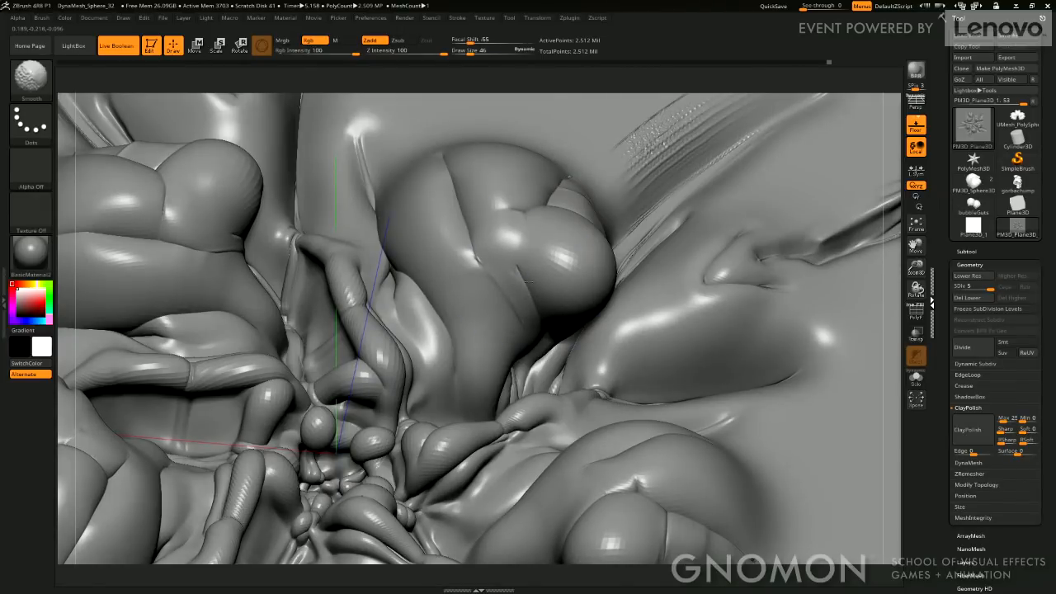
right_drag(540, 250, 510, 324)
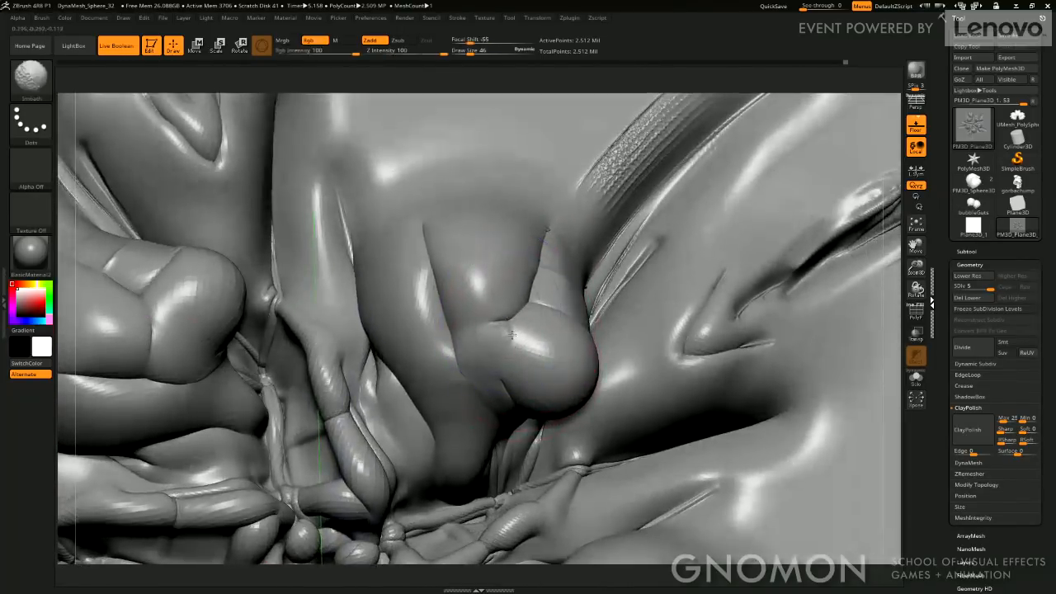
drag(509, 321, 507, 344)
key(shift)
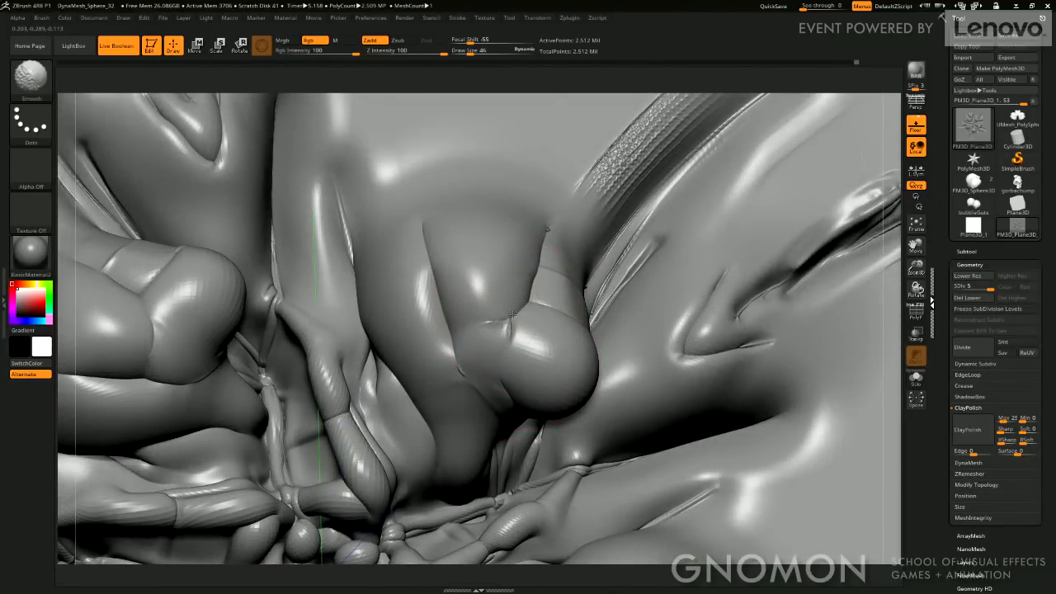
alt+right_drag(305, 412, 428, 308)
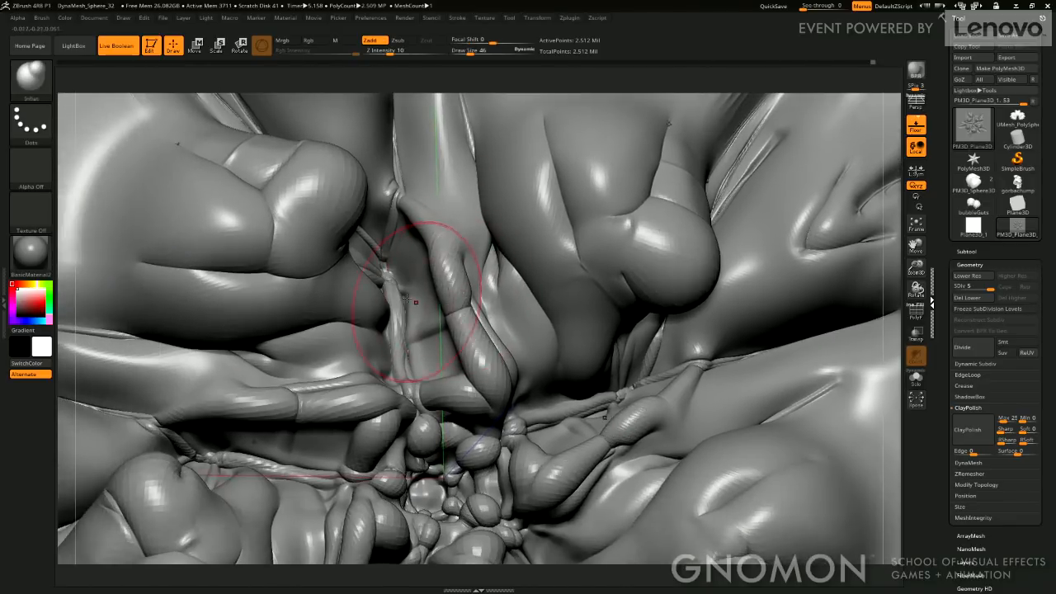
Swell the jointed arm and the lobes around the pattern's centre with Inflat, and smooth along their edges and creases.
mouse_move(422, 302)
shift+mouse_down()
mouse_move(461, 301)
mouse_move(465, 286)
mouse_move(488, 340)
shift+mouse_up()
alt+right_drag(488, 339, 487, 258)
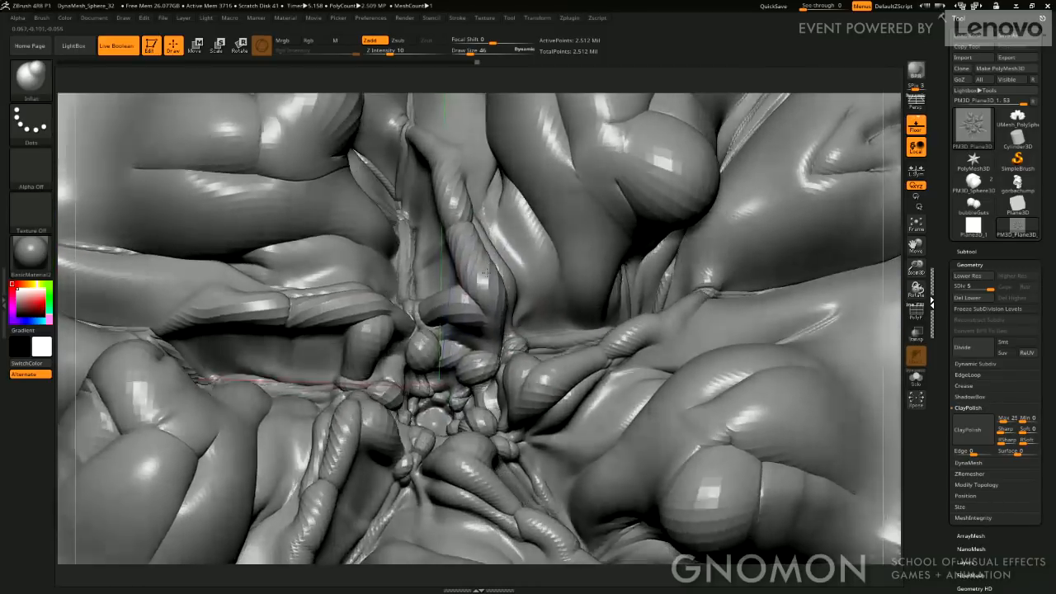
mouse_move(445, 308)
mouse_down()
mouse_move(487, 320)
mouse_move(474, 304)
mouse_move(482, 295)
mouse_up()
mouse_move(495, 288)
right_down()
mouse_move(479, 300)
mouse_move(477, 345)
mouse_move(431, 335)
right_up()
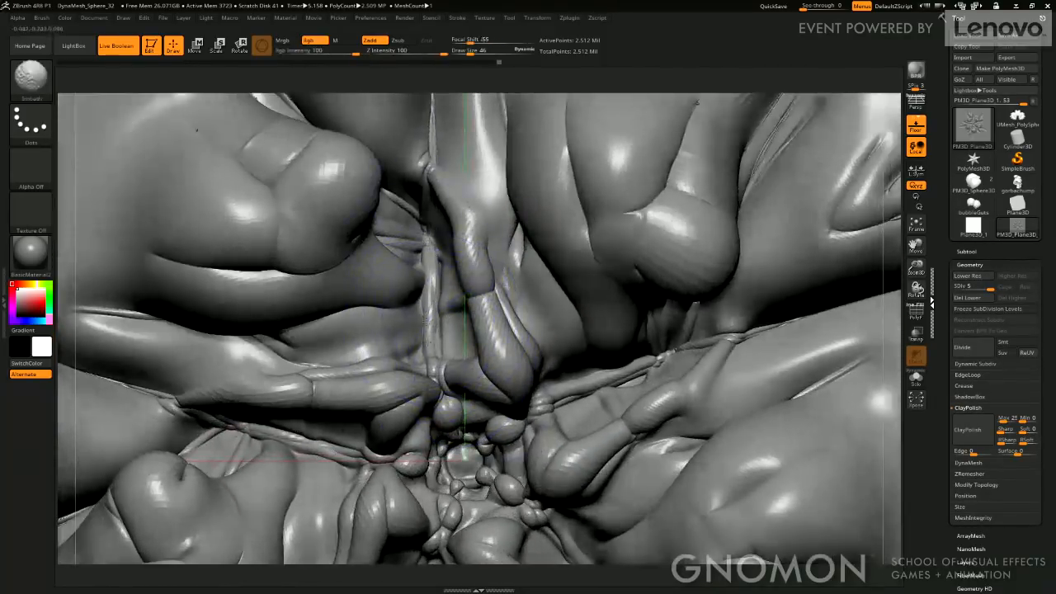
shift+drag(427, 343, 429, 334)
alt+right_drag(429, 334, 623, 305)
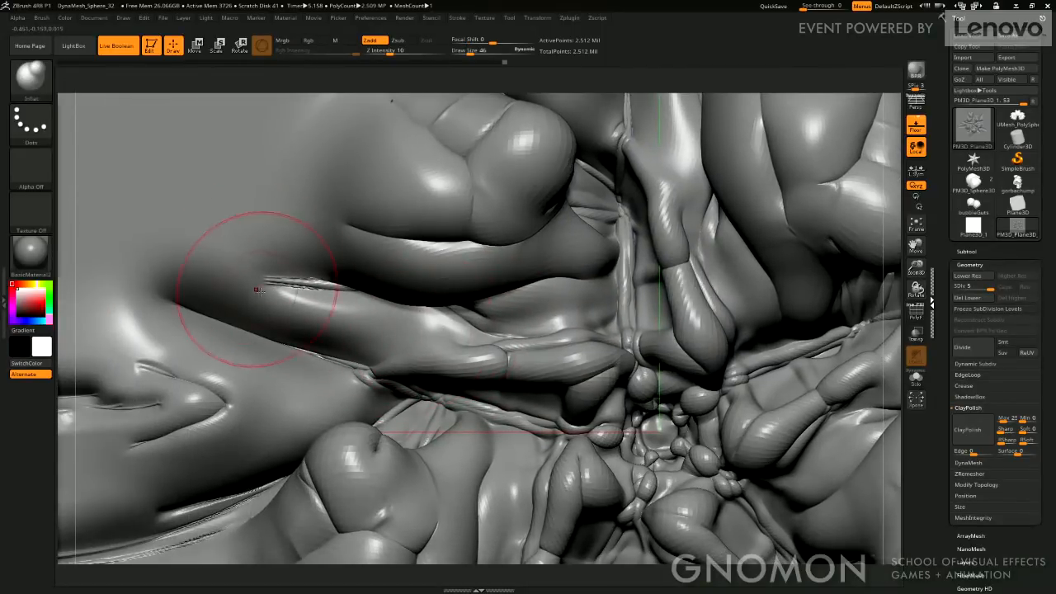
Refine and smooth the outer ends of the long folds, and extend the crease between the lobes of the neighbouring bulb.
alt+right_drag(258, 289, 396, 341)
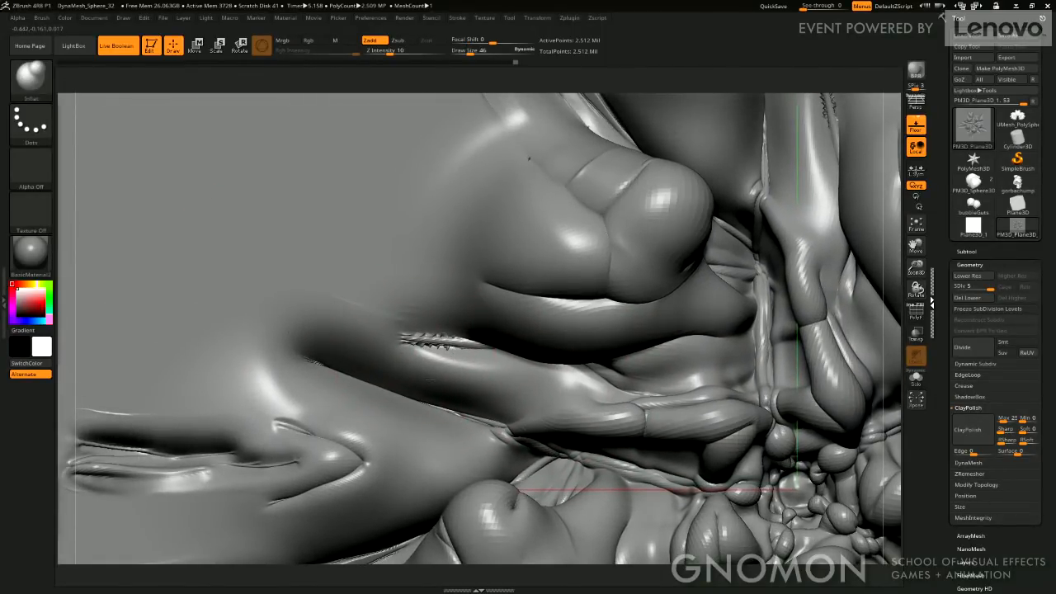
key(shift)
mouse_move(354, 405)
alt+right_down()
mouse_move(365, 355)
mouse_move(405, 306)
alt+right_up()
key(shift)
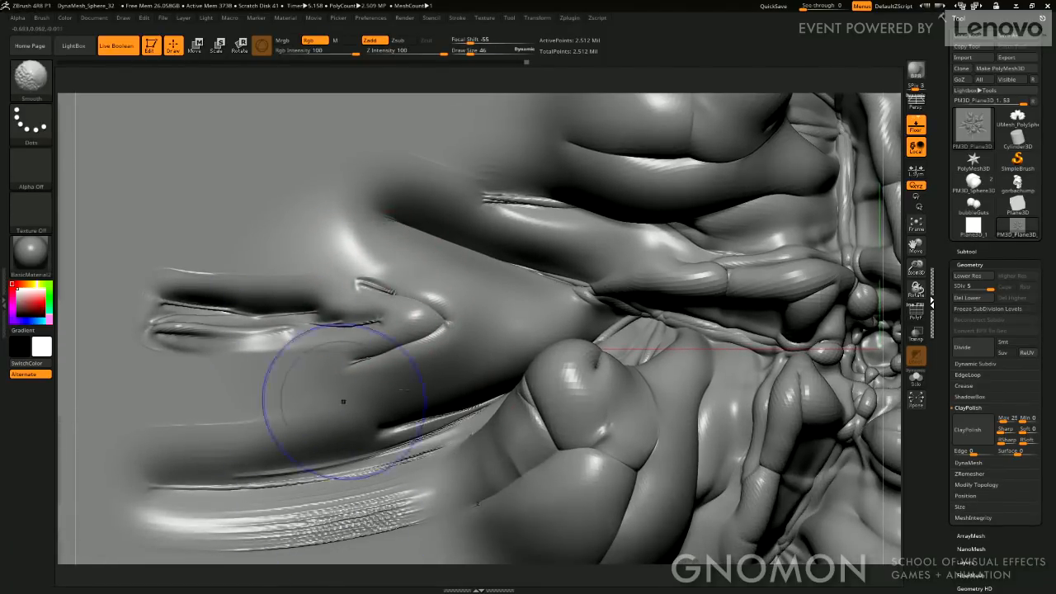
alt+right_drag(363, 398, 263, 350)
key(shift)
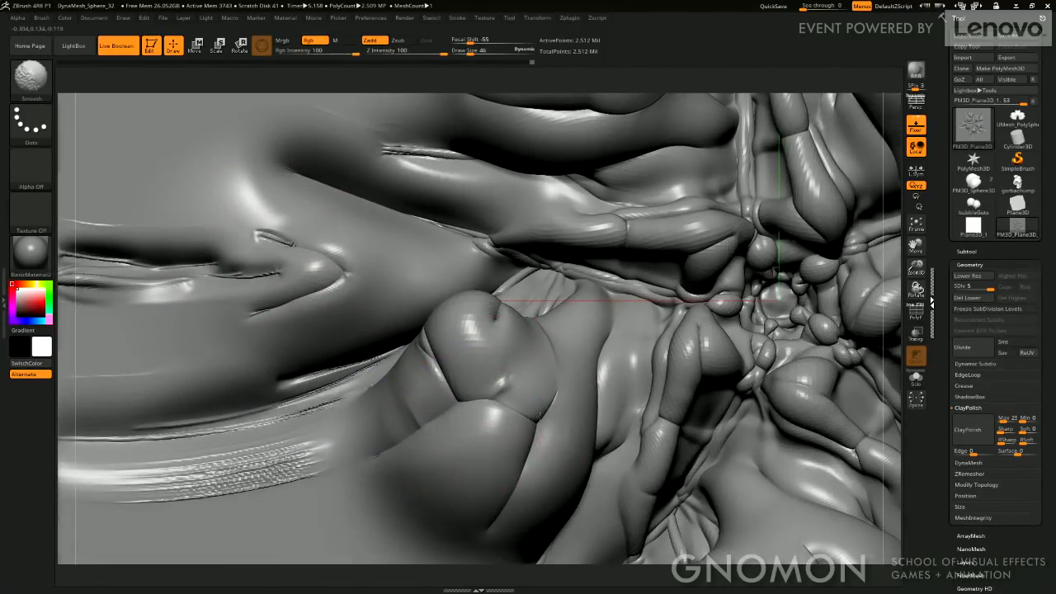
mouse_move(527, 416)
mouse_down()
mouse_move(541, 422)
mouse_move(559, 386)
mouse_up()
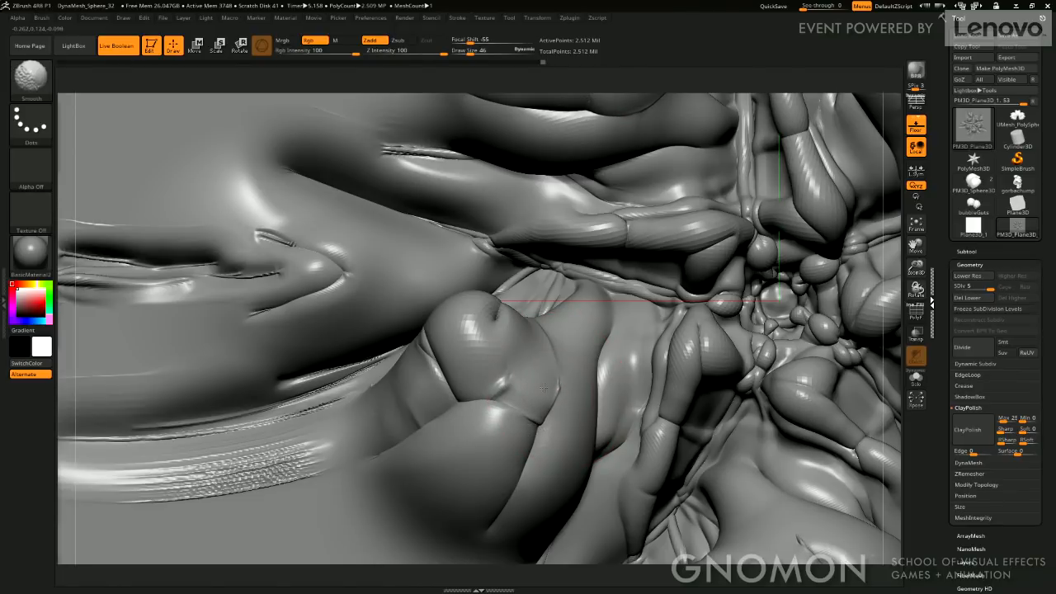
Mask the whole radial sculpt with Mask By Smoothness.
drag(917, 270, 851, 380)
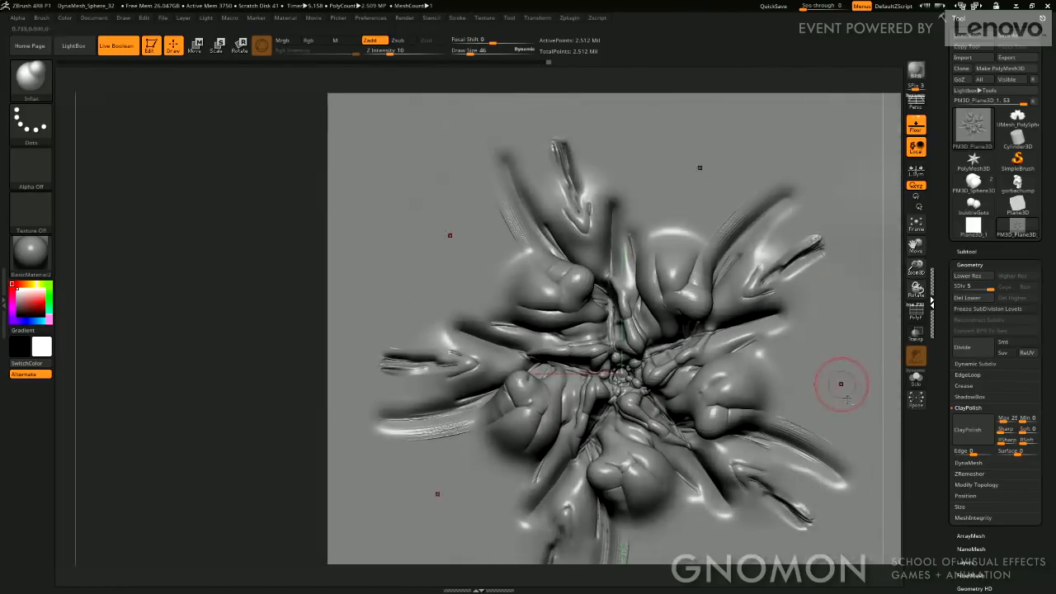
alt+right_drag(802, 419, 582, 325)
key(shift)
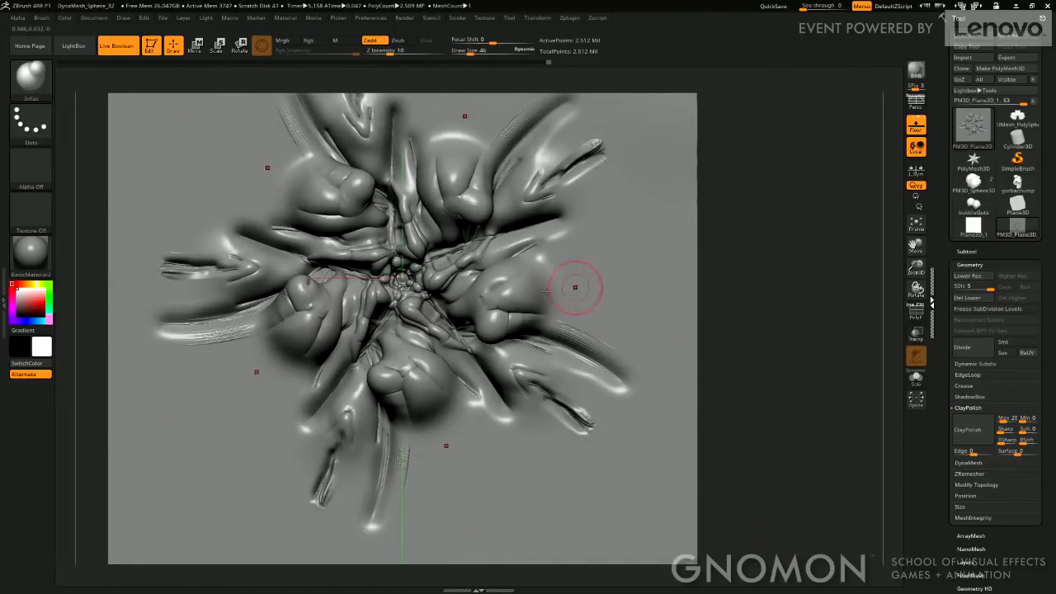
alt+right_drag(654, 178, 694, 302)
key(shift)
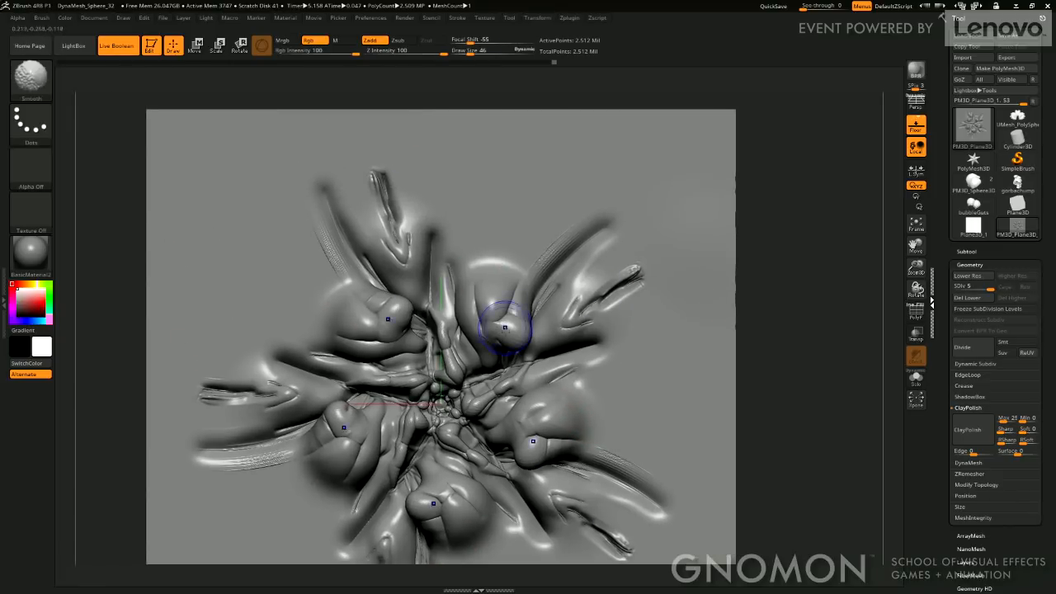
mouse_move(743, 364)
mouse_down()
mouse_move(778, 331)
mouse_move(778, 347)
mouse_move(876, 348)
mouse_up()
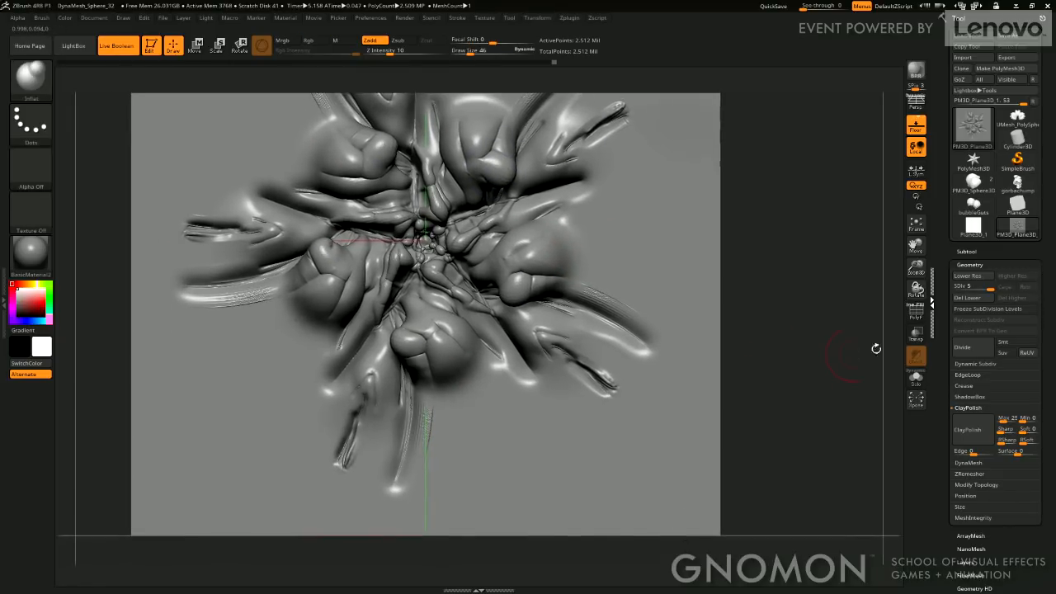
scroll(984, 368, down, 5)
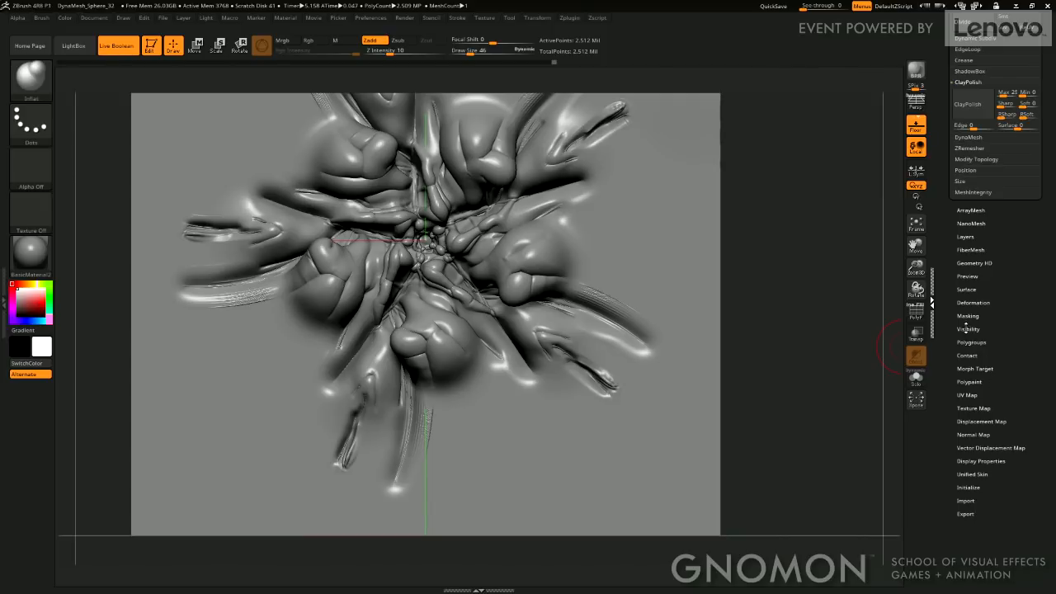
drag(976, 316, 1000, 338)
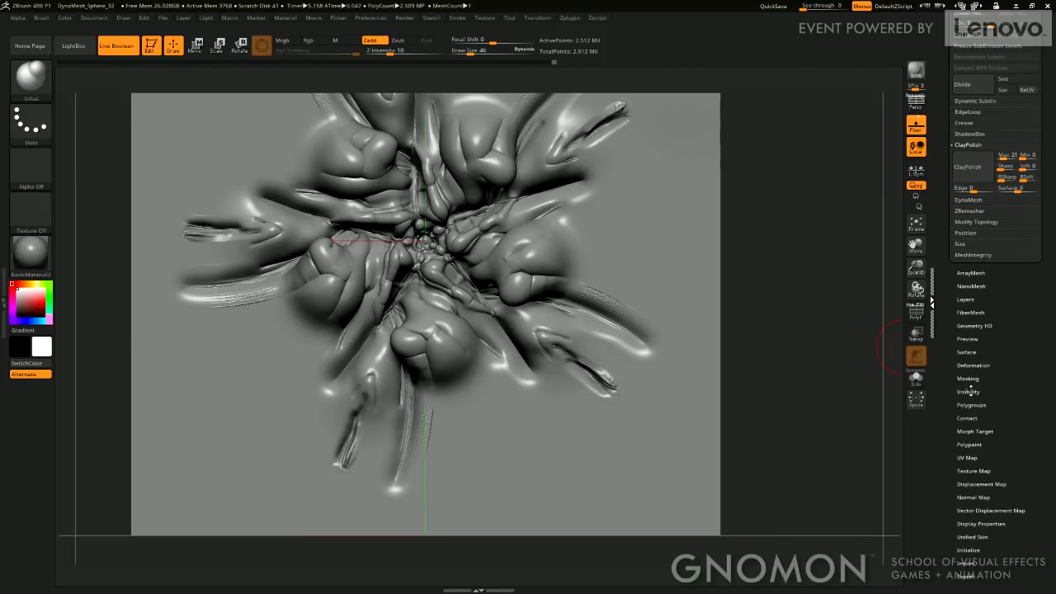
click(969, 379)
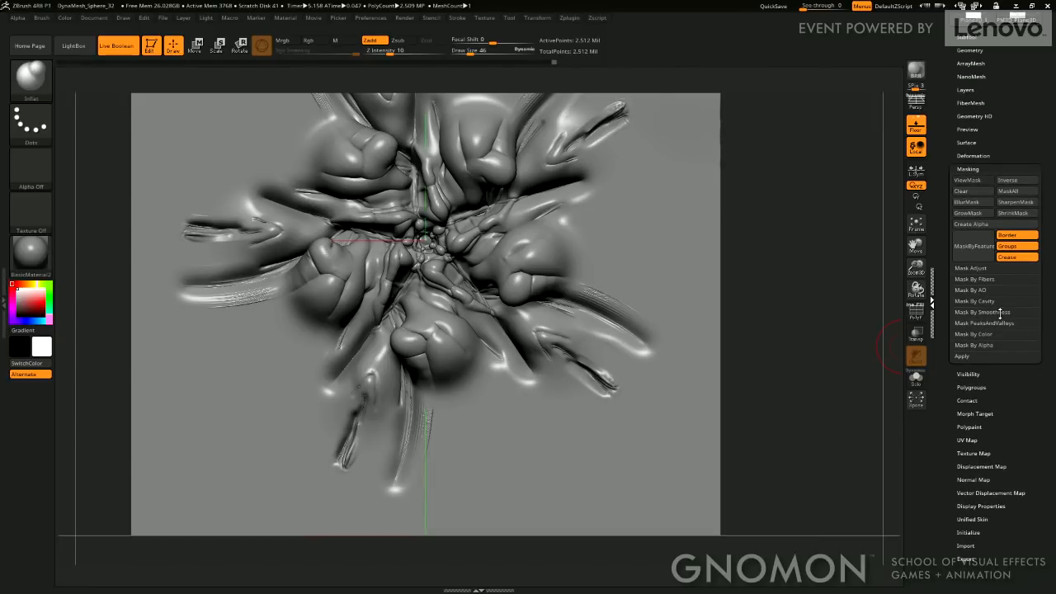
click(1001, 313)
click(982, 325)
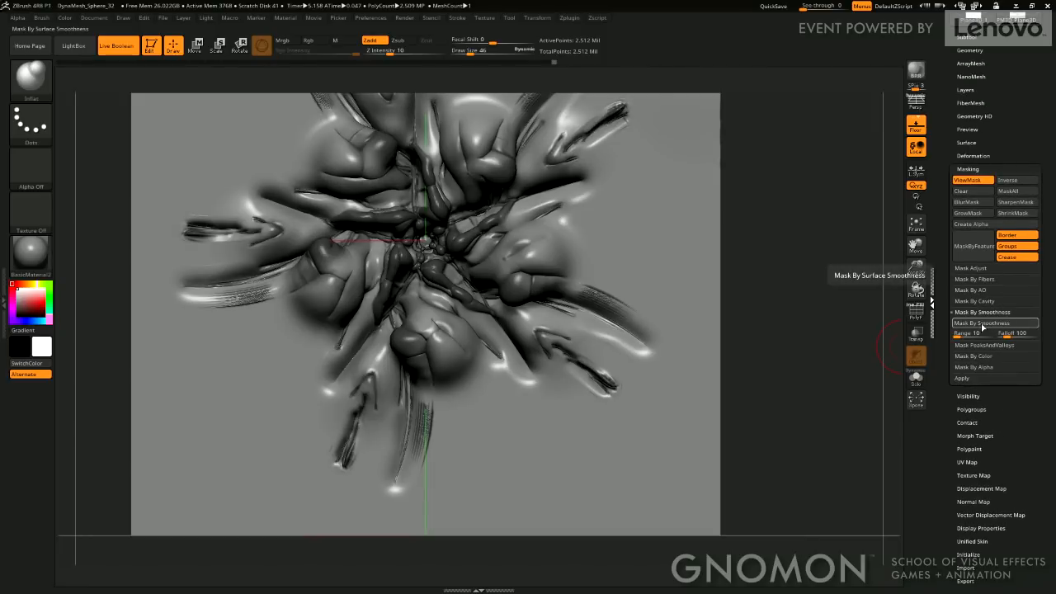
Invert the smoothness mask and hide its display.
alt+drag(757, 318, 775, 404)
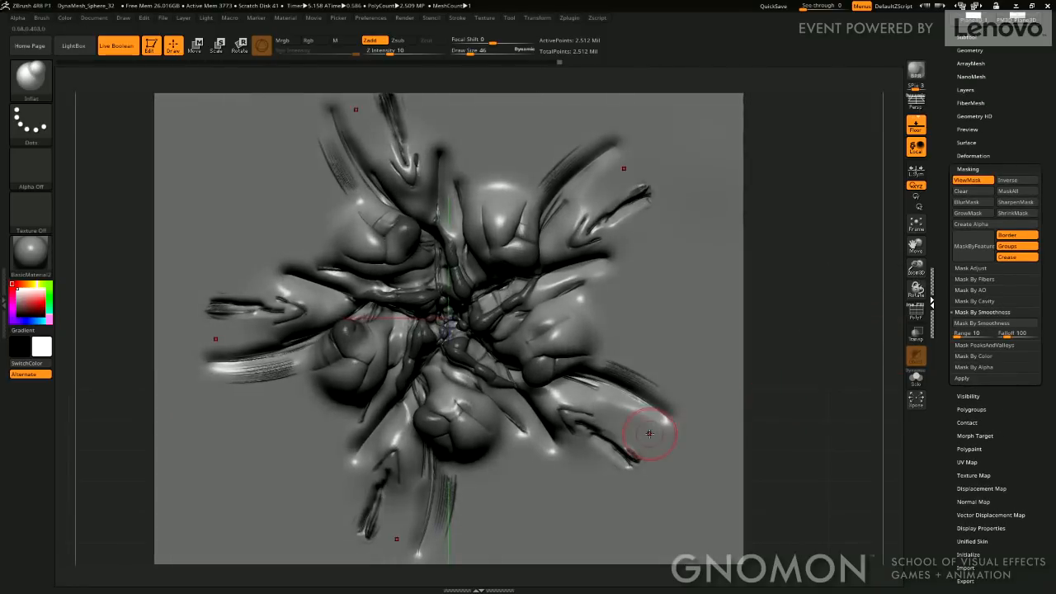
key(ctrl+i)
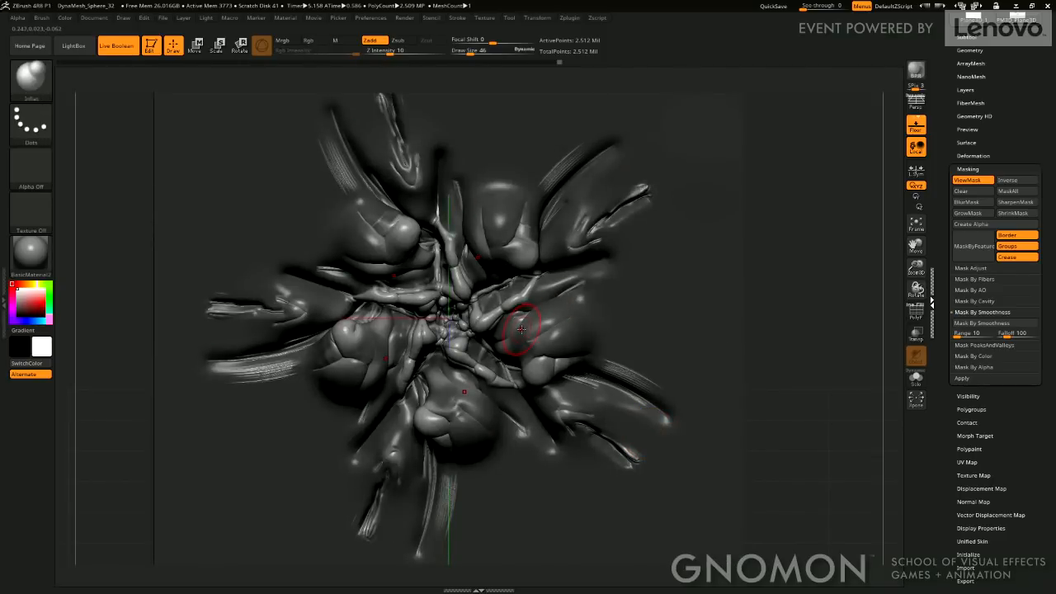
key(ctrl+h)
Roughen the outer curved ridges with Inflat strokes through the hidden mask and smooth over parts of them.
mouse_move(576, 148)
mouse_down()
mouse_move(593, 228)
mouse_move(545, 195)
mouse_move(528, 229)
mouse_move(550, 190)
mouse_up()
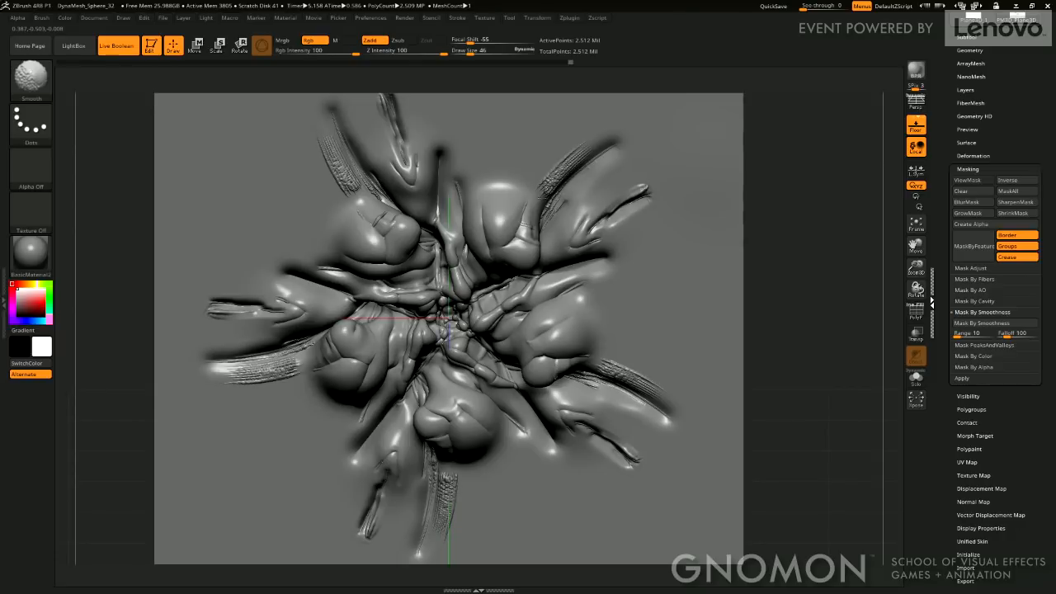
shift+drag(588, 366, 613, 371)
alt+right_drag(441, 507, 506, 393)
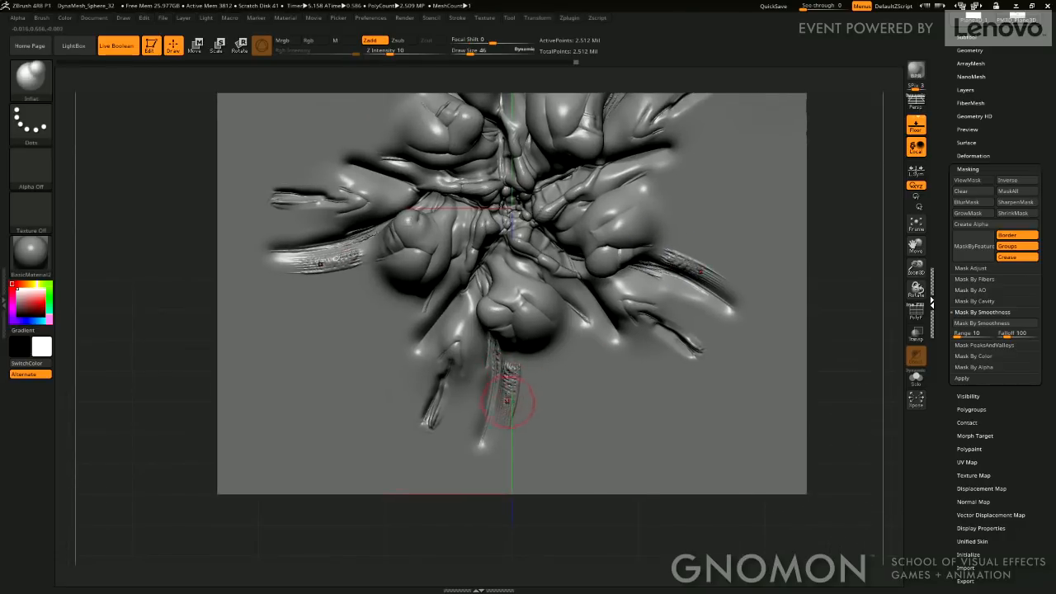
alt+right_drag(485, 327, 499, 417)
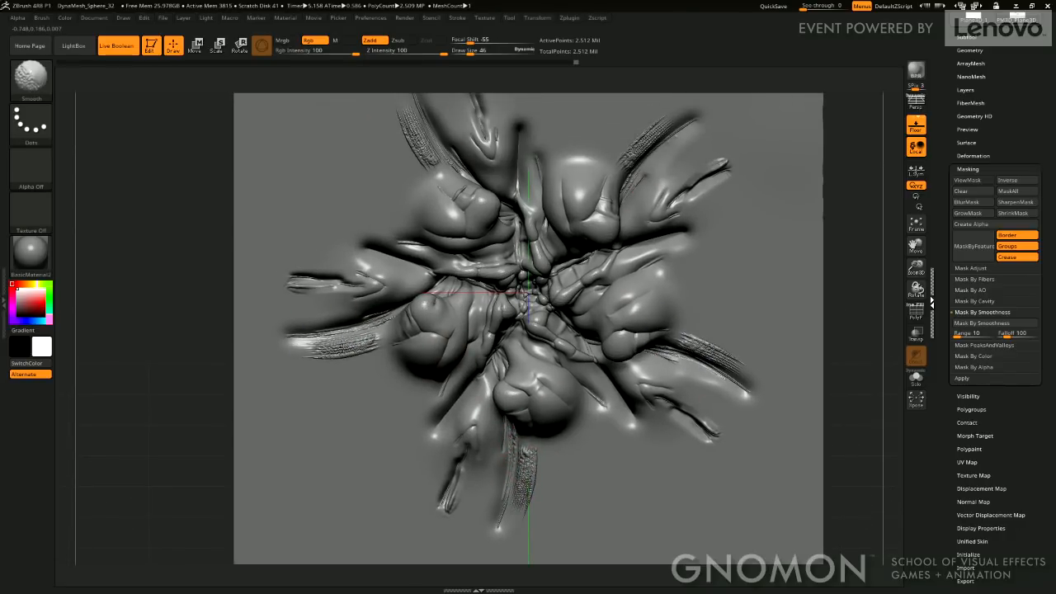
alt+right_drag(825, 403, 754, 473)
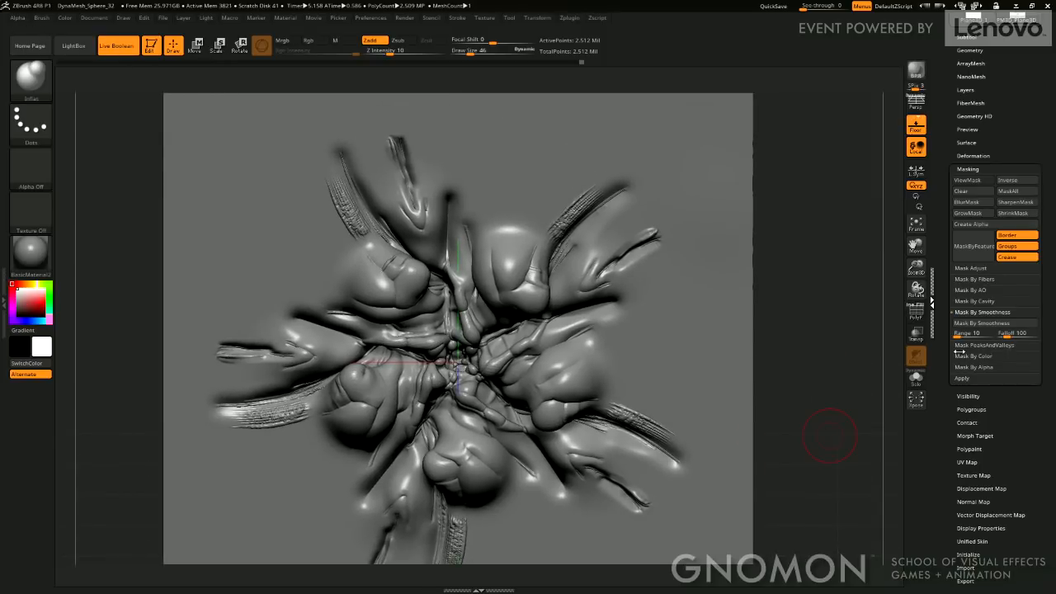
Duplicate the sculpted plane subtool, reselect the original, and rewind its undo history to the blank plane.
drag(916, 268, 912, 231)
drag(802, 276, 823, 303)
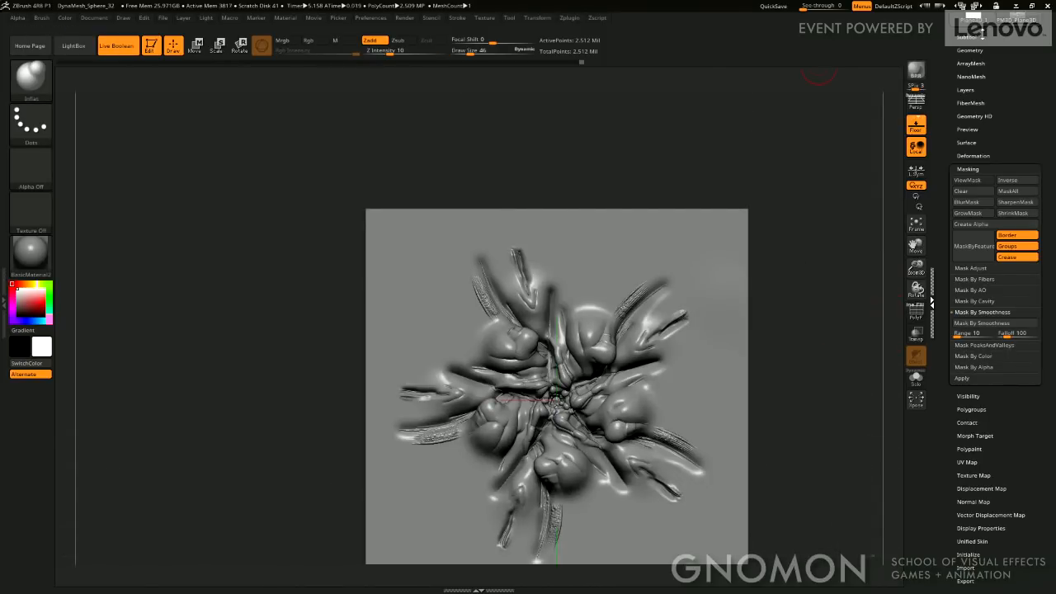
click(967, 37)
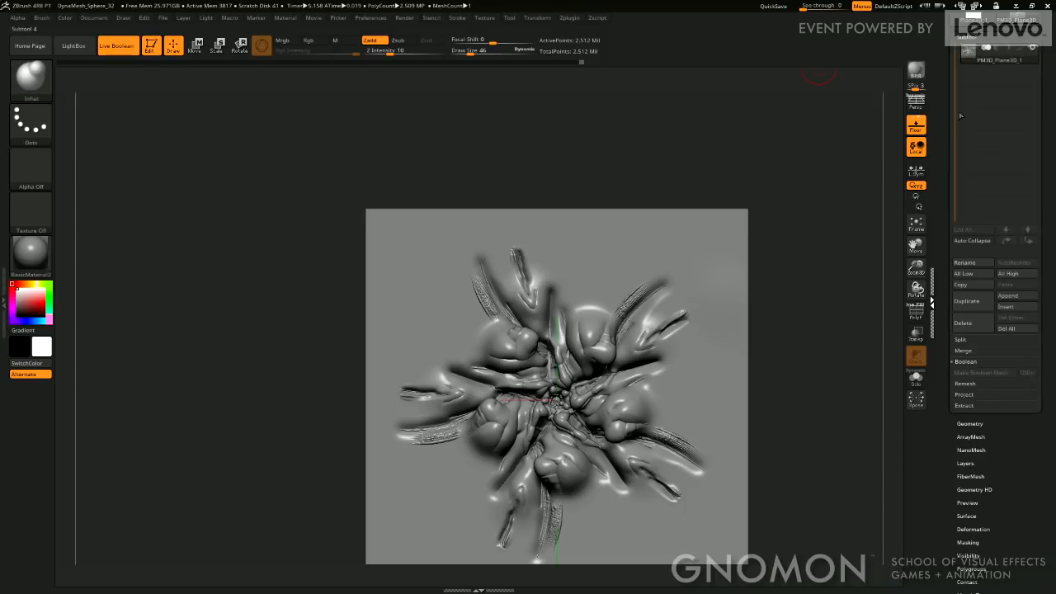
click(967, 301)
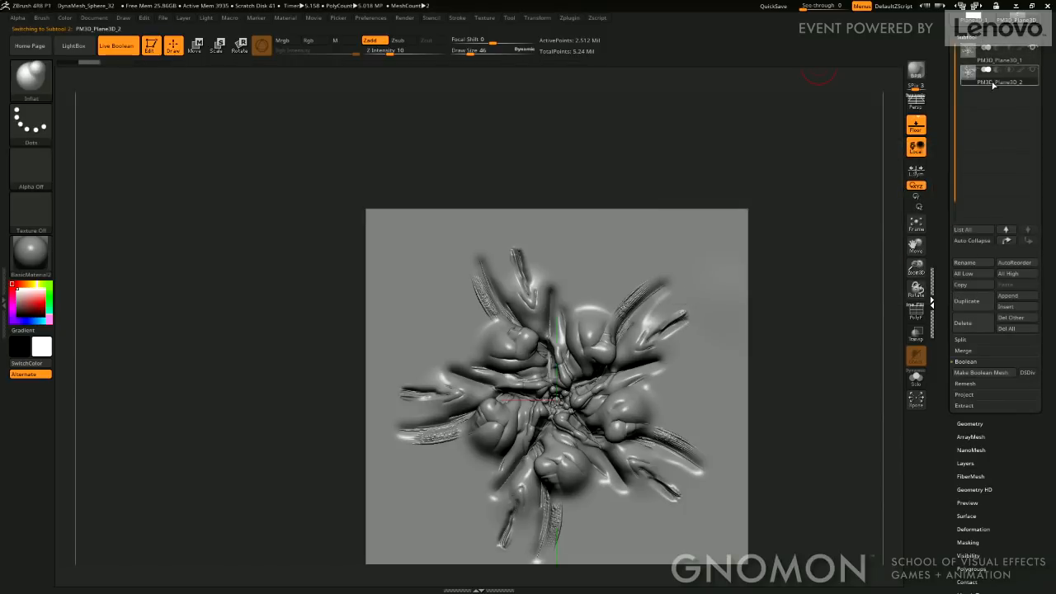
click(992, 64)
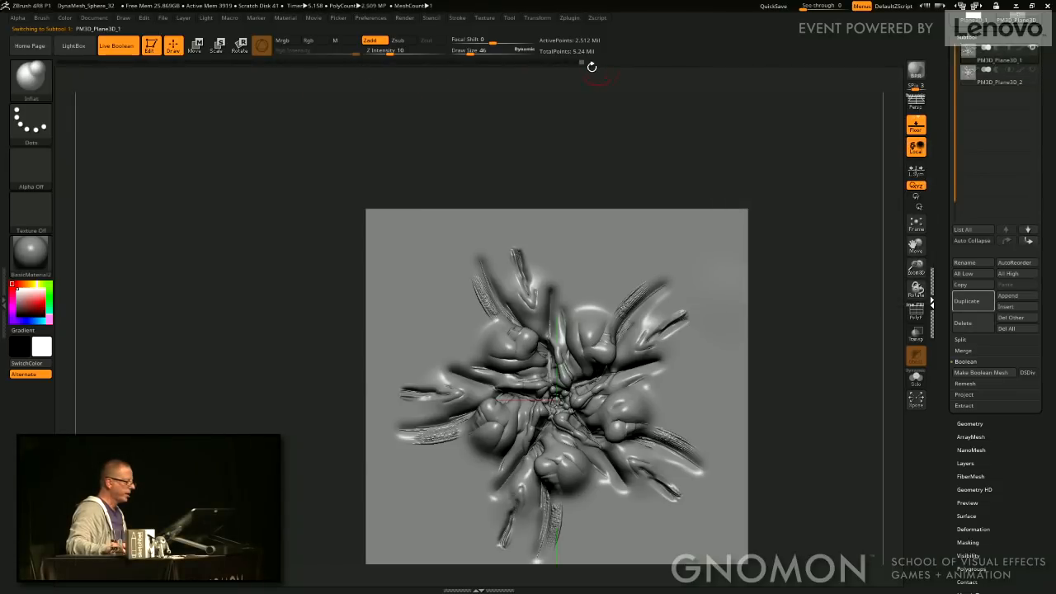
mouse_move(580, 62)
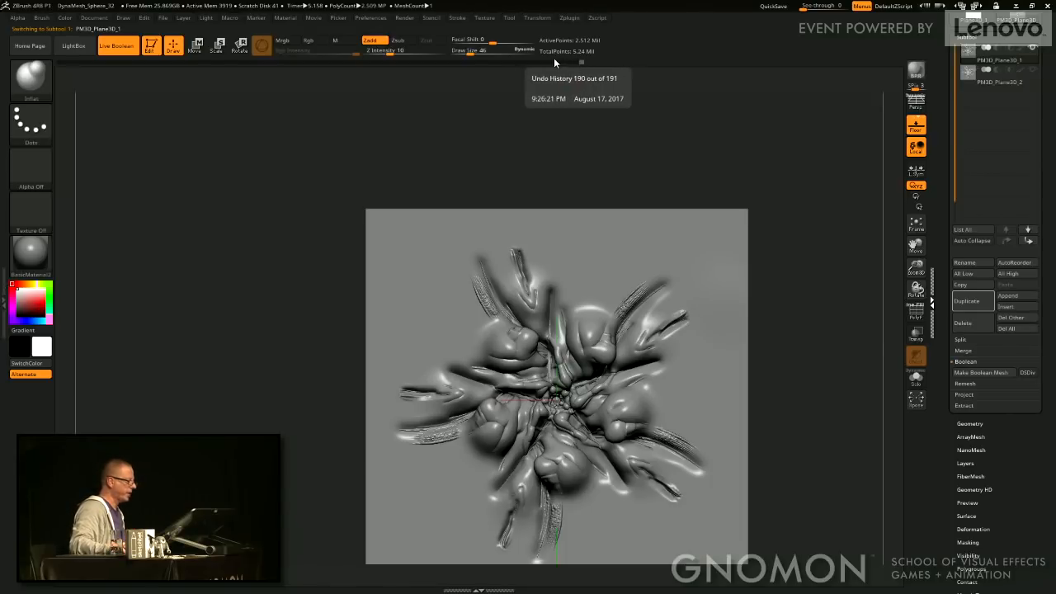
mouse_move(554, 60)
mouse_down()
mouse_move(65, 68)
mouse_move(89, 68)
mouse_move(73, 73)
mouse_up()
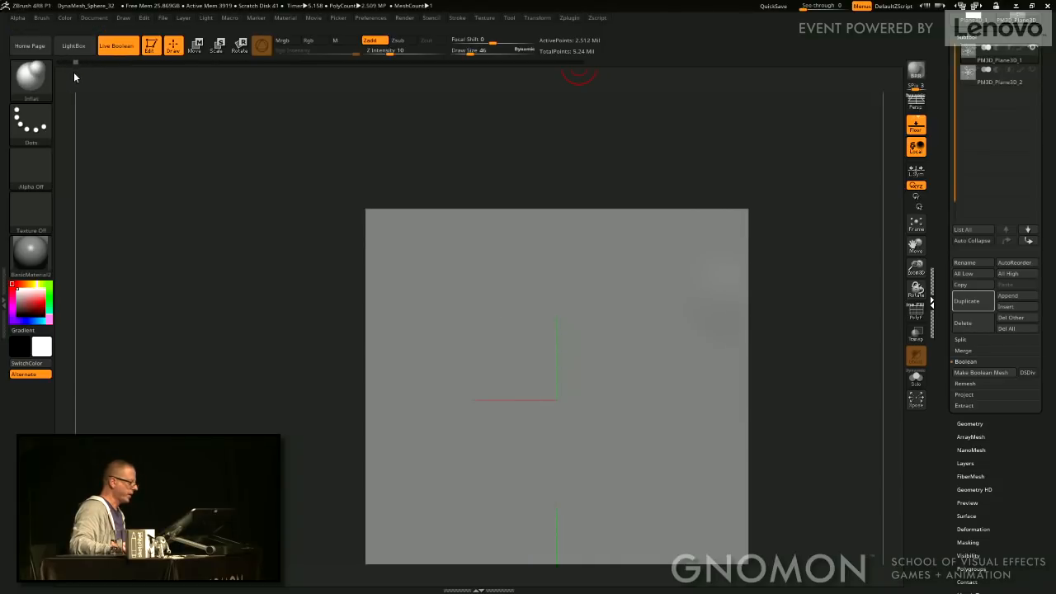
Replace the radial Z symmetry with plain mirror symmetry across the X axis.
click(538, 17)
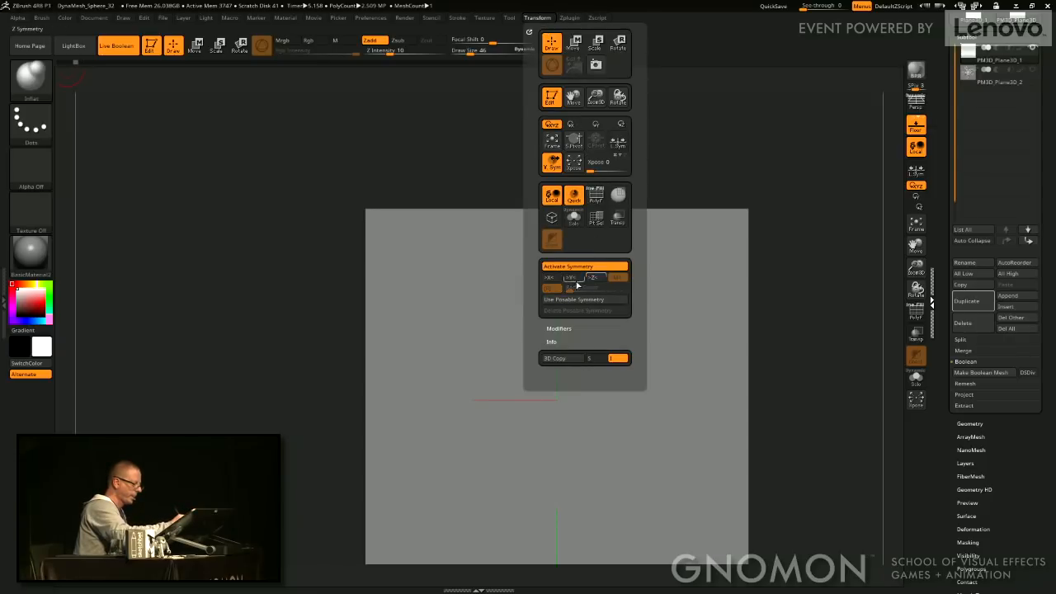
click(550, 277)
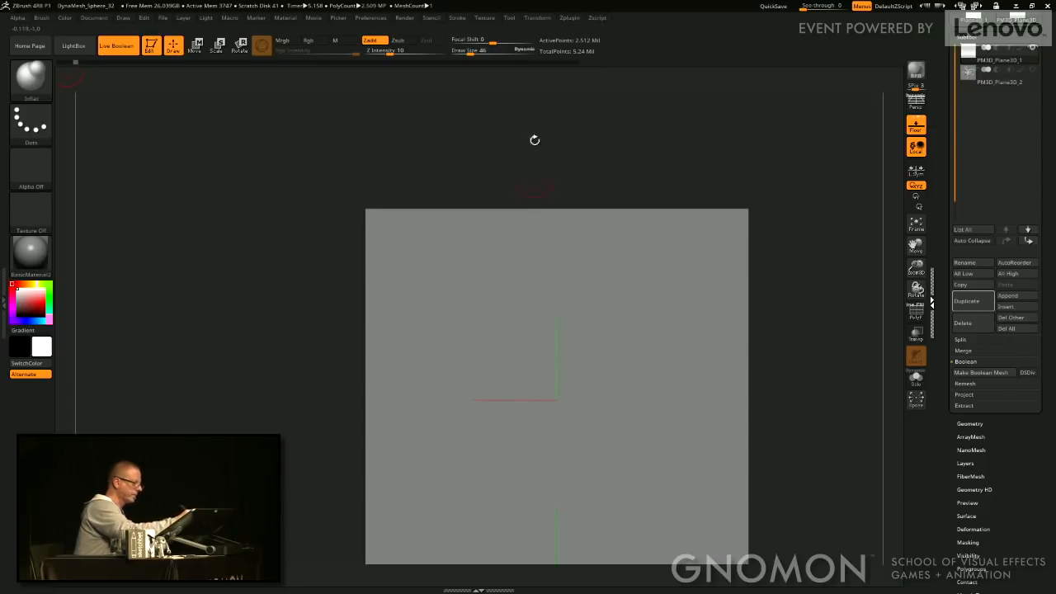
click(541, 18)
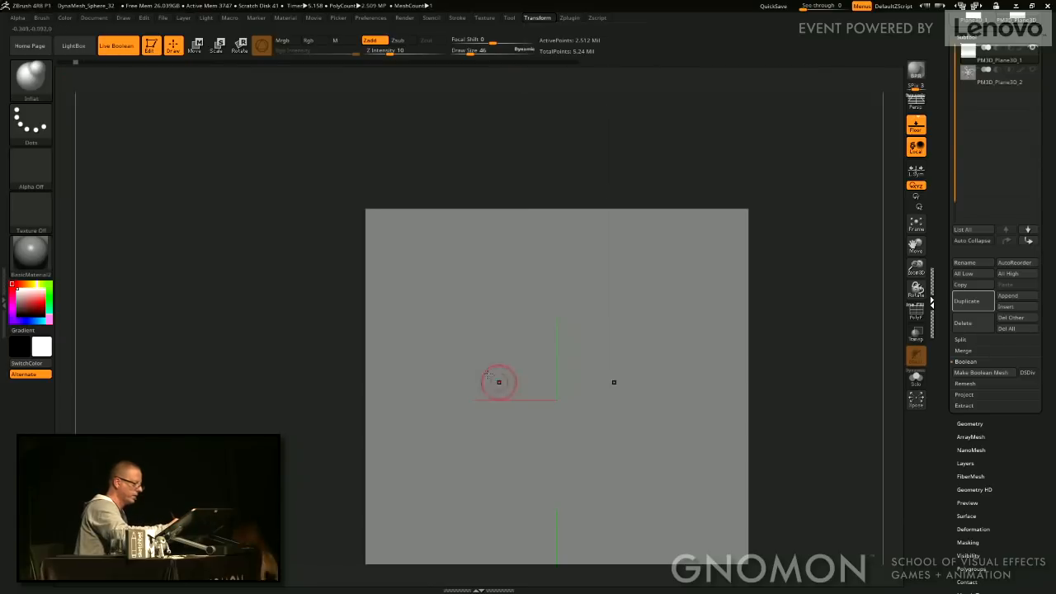
Sculpt a mirrored V-shaped pattern of ridges on the blank plane with Inflat strokes rising outward from its lower middle.
drag(551, 388, 467, 262)
click(567, 502)
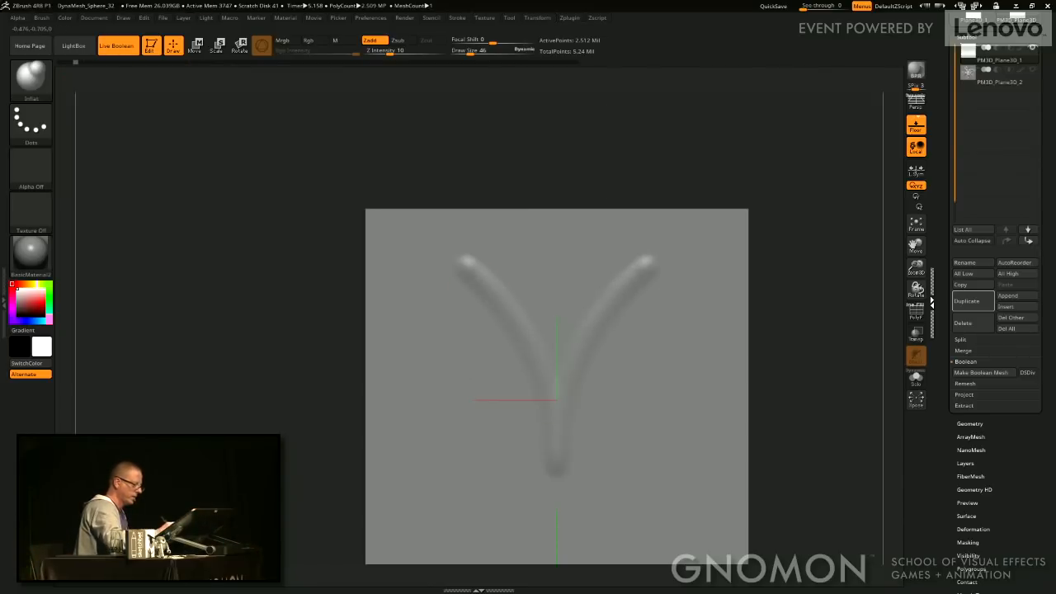
drag(558, 454, 651, 302)
drag(569, 487, 600, 374)
mouse_move(573, 456)
mouse_down()
mouse_move(633, 328)
mouse_move(581, 419)
mouse_move(601, 370)
mouse_up()
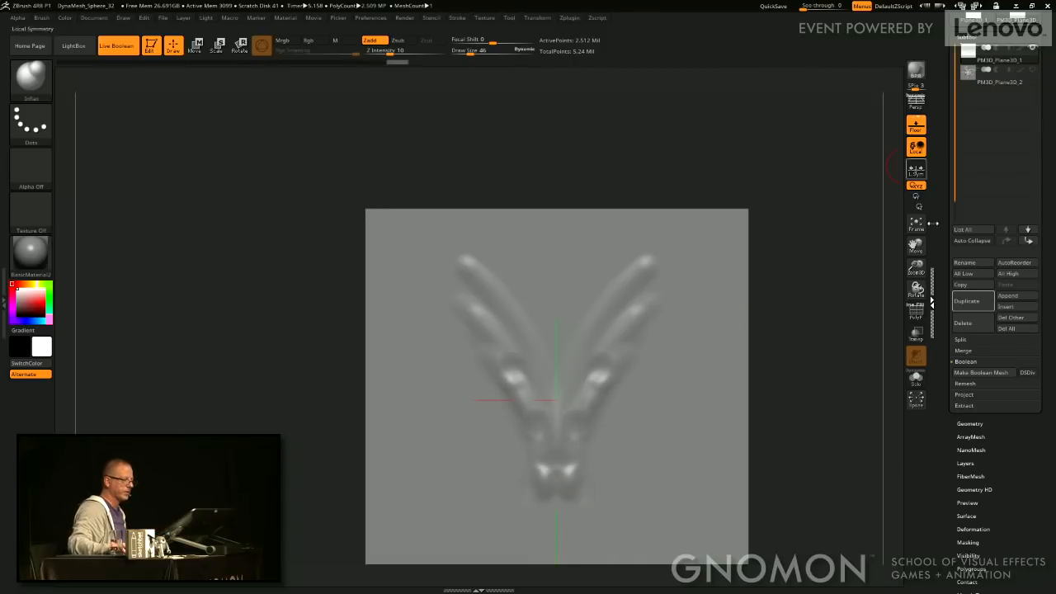
drag(942, 146, 941, 361)
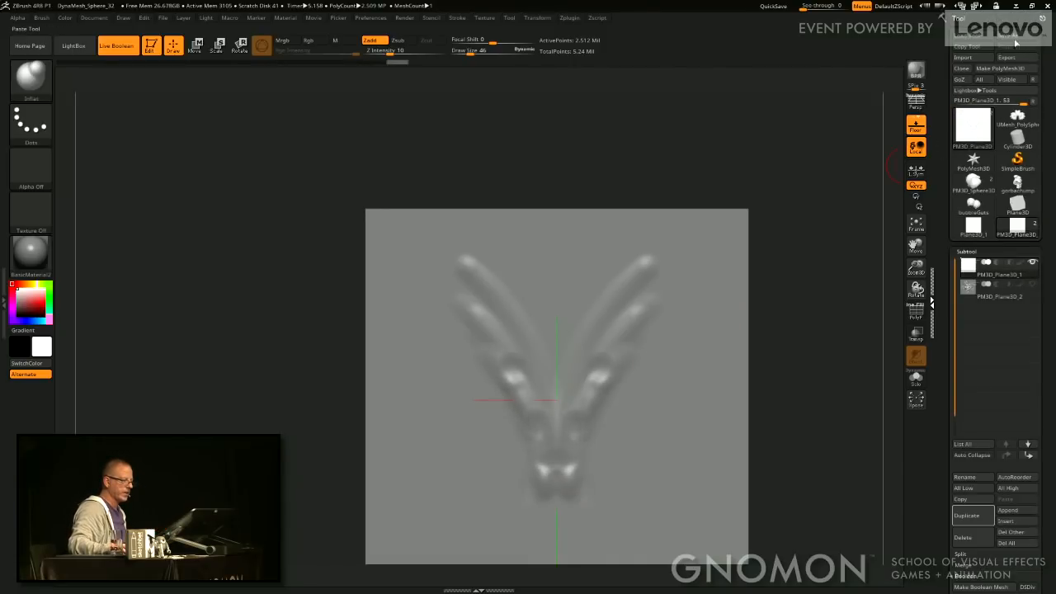
click(1017, 34)
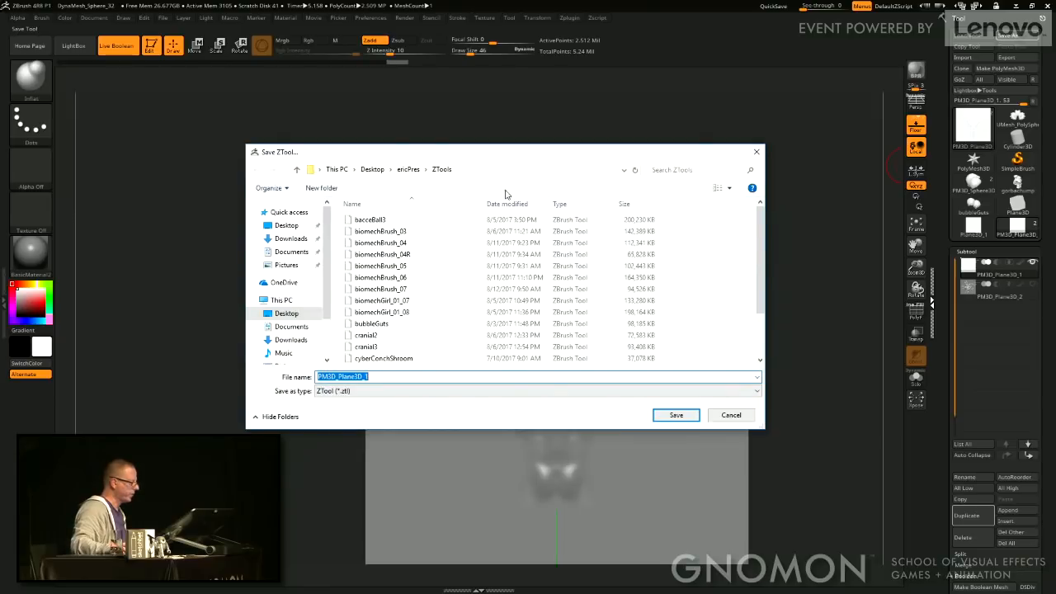
click(410, 245)
click(677, 415)
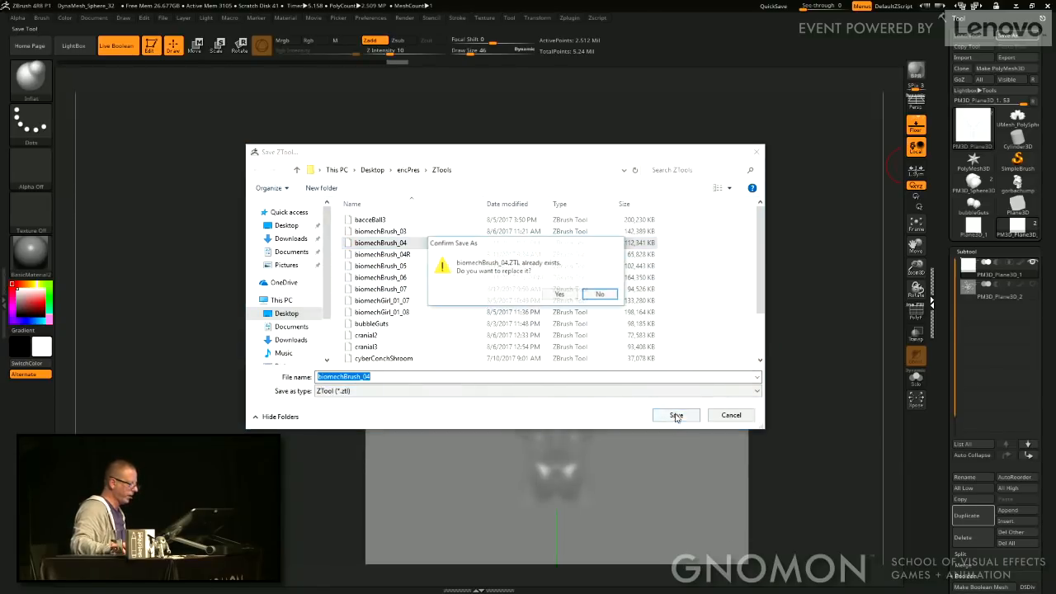
click(600, 295)
click(731, 415)
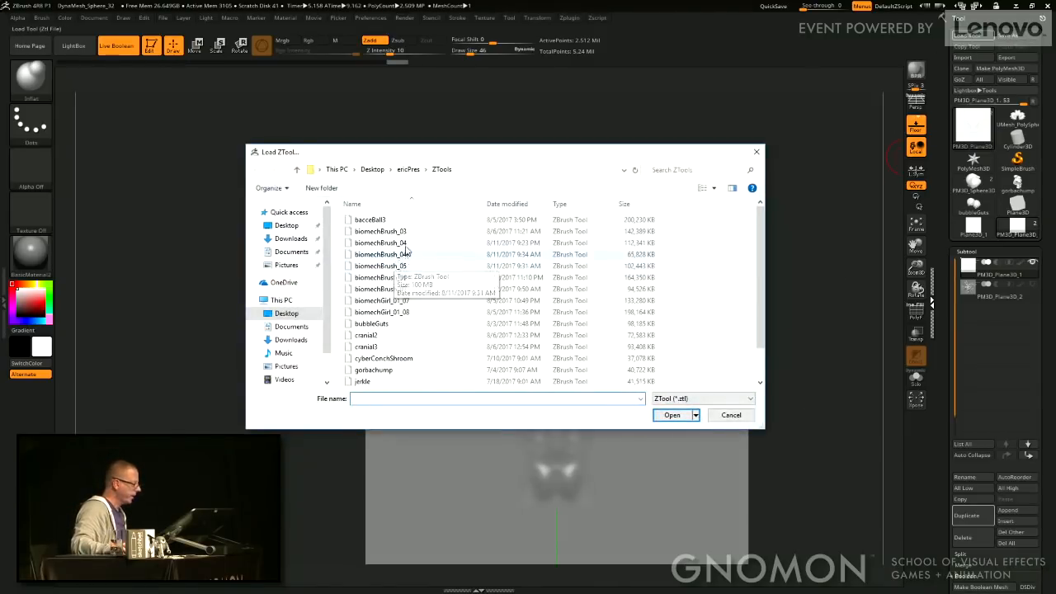
Load the saved biomechBrush_04 tool and isolate its active subtool in Solo mode.
click(672, 415)
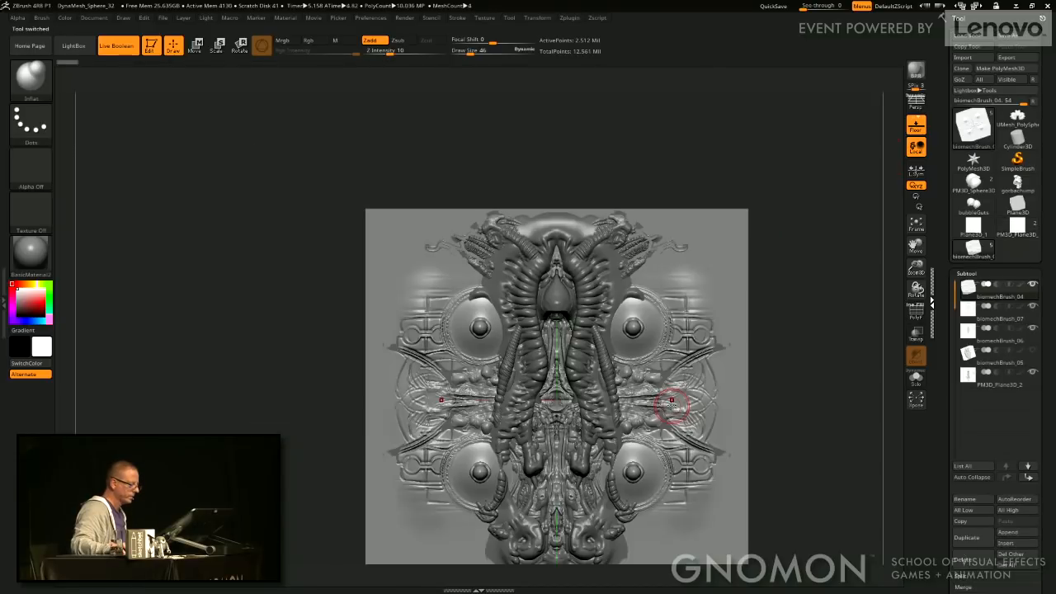
alt+drag(770, 411, 797, 356)
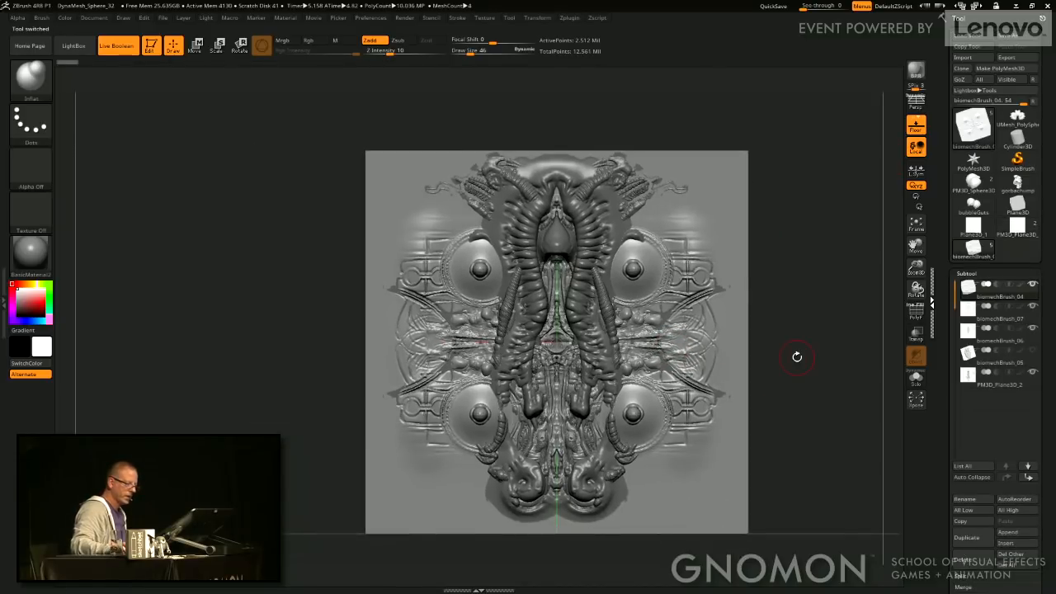
click(921, 381)
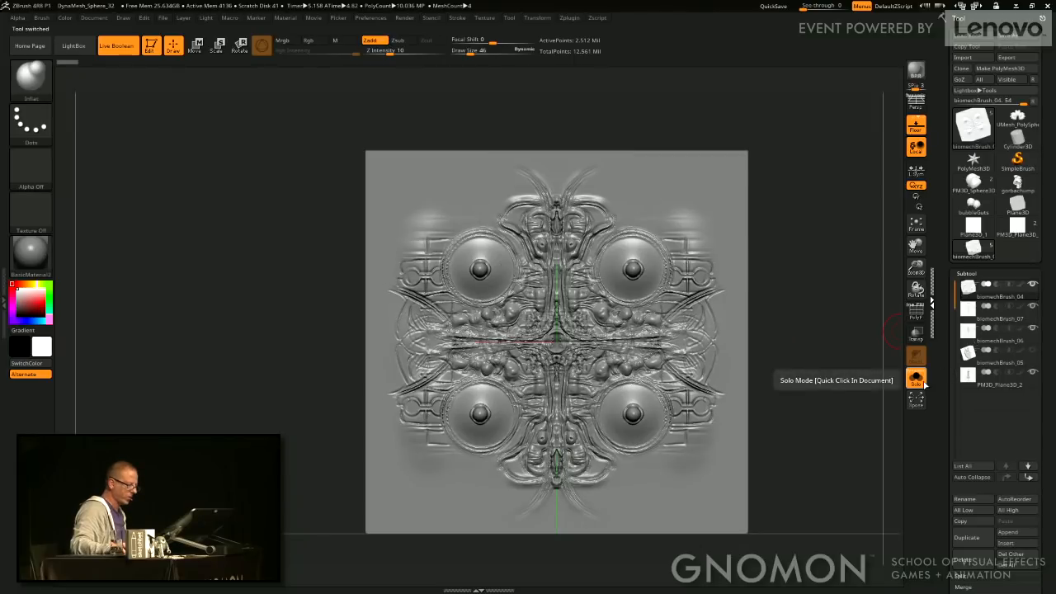
Review the biomechBrush_07, biomechBrush_06, biomechBrush_05 and PM3D_Plane3D_2 subtools one by one, finishing on biomechBrush_04.
click(990, 325)
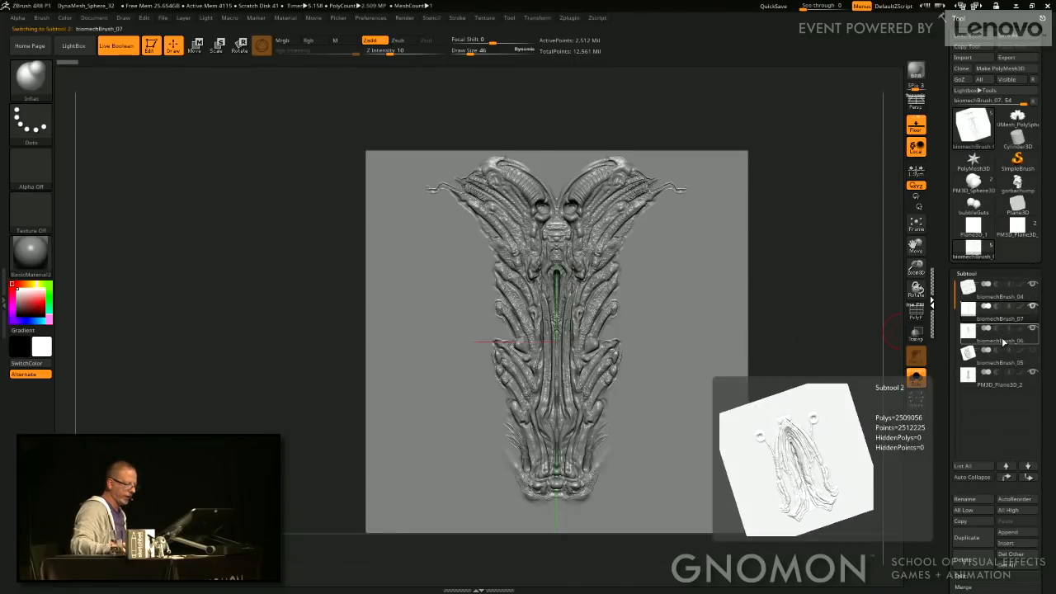
click(1003, 339)
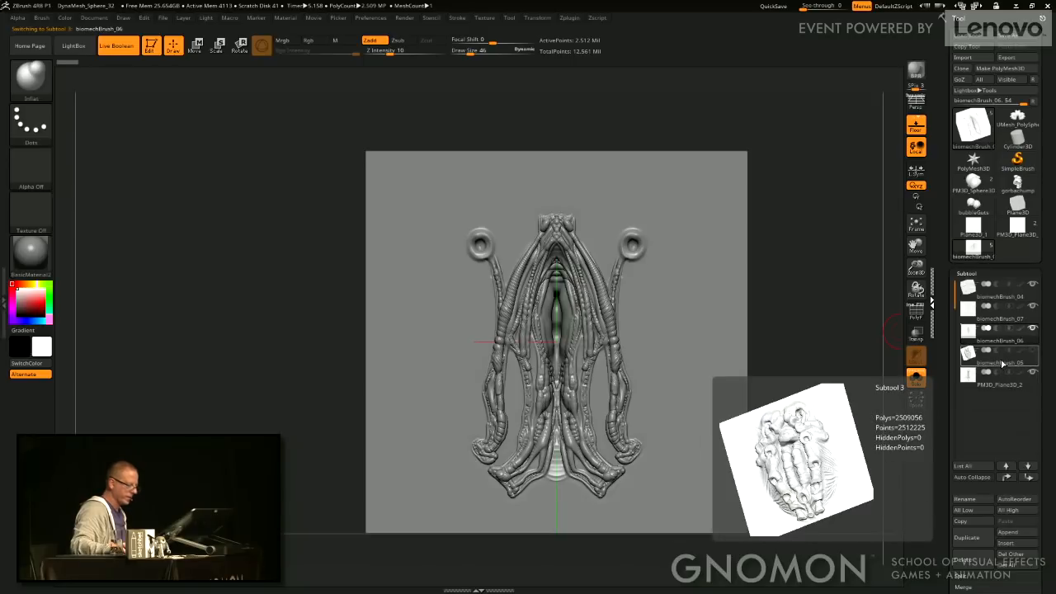
click(1003, 363)
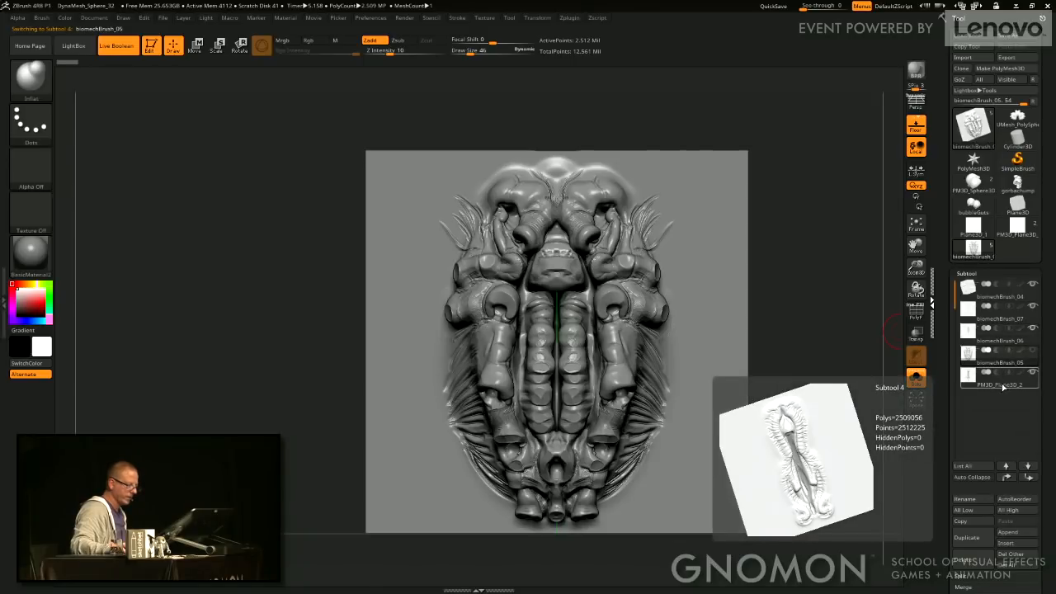
click(1004, 384)
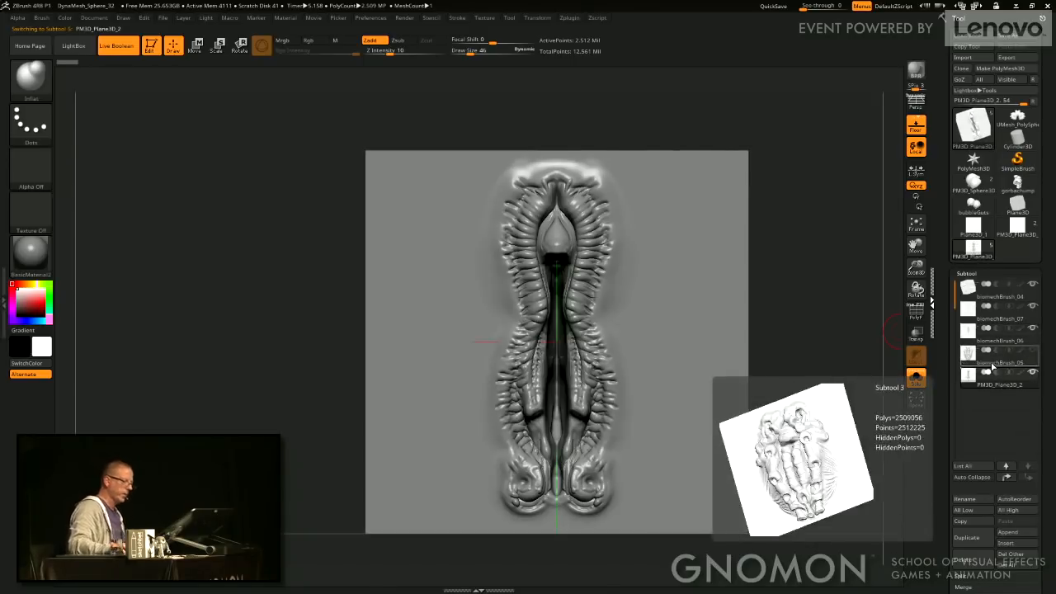
click(993, 365)
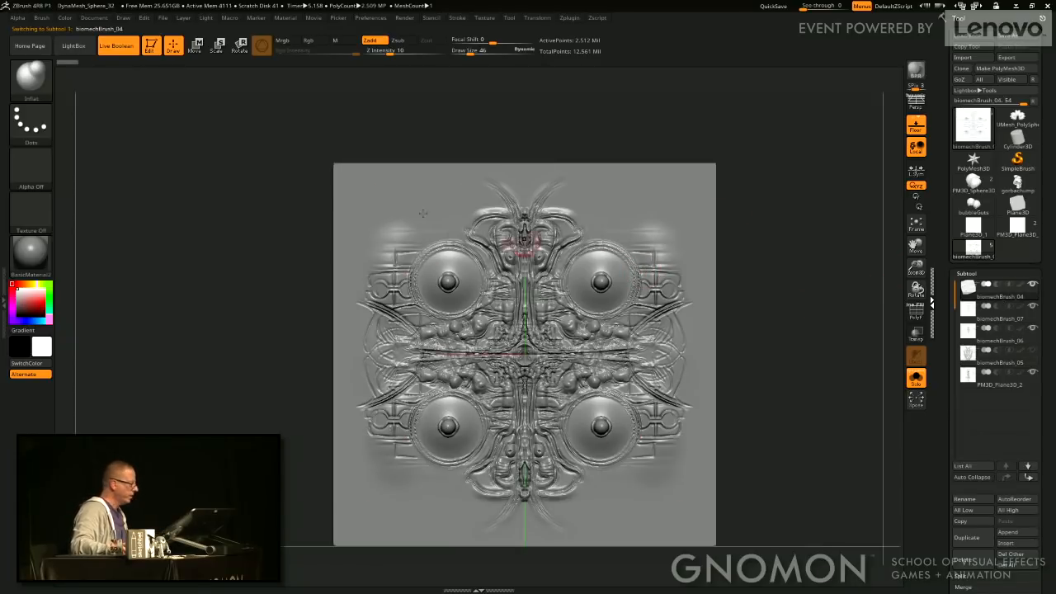
Make Chisel3D the active sculpting brush.
click(41, 18)
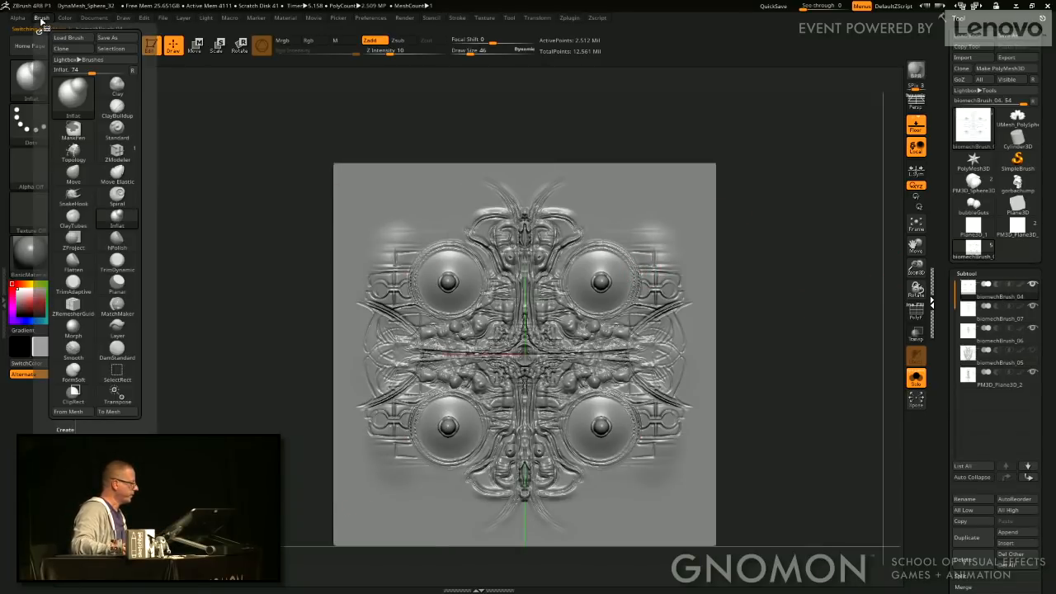
click(71, 100)
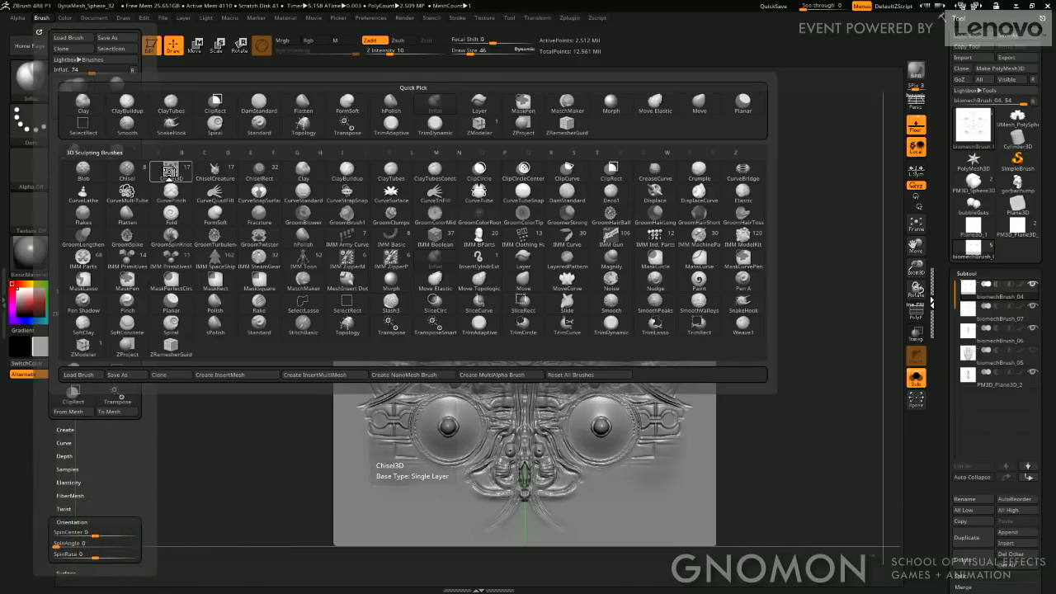
click(169, 174)
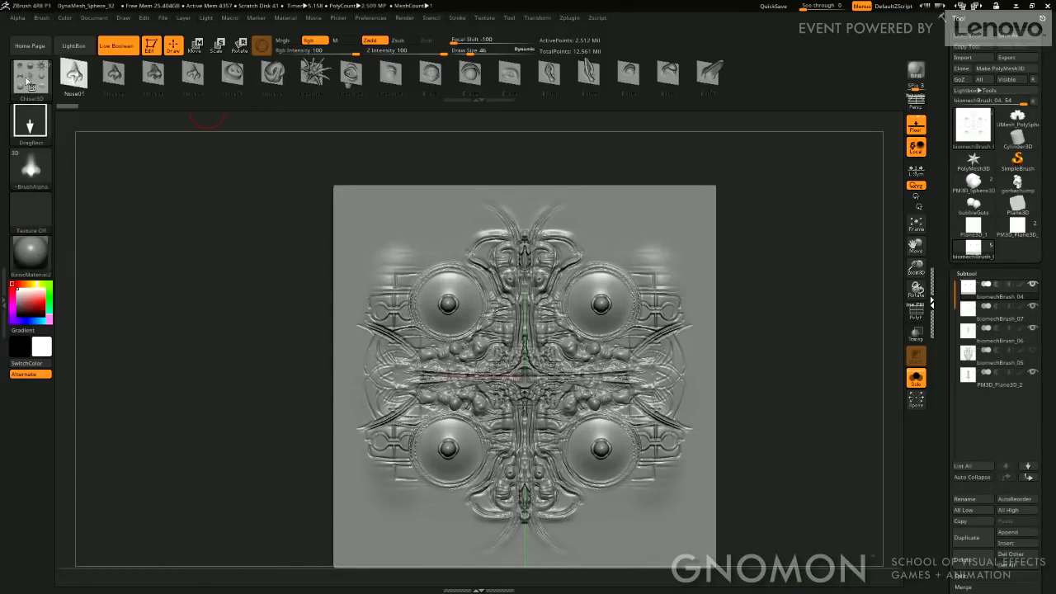
Create a MultiAlpha brush from all the subtools of the loaded biomech tool.
click(46, 18)
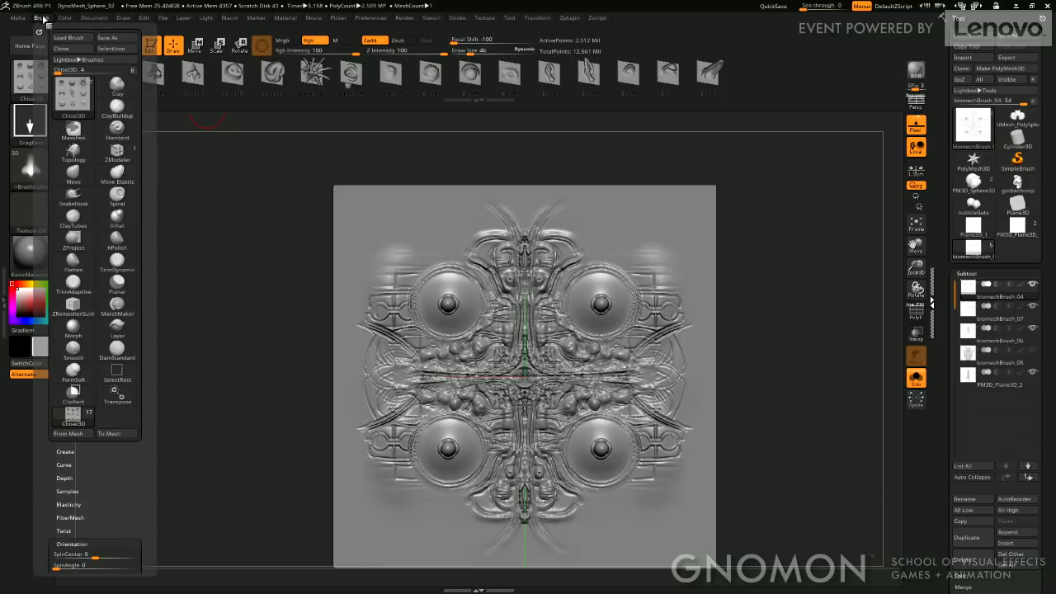
click(66, 452)
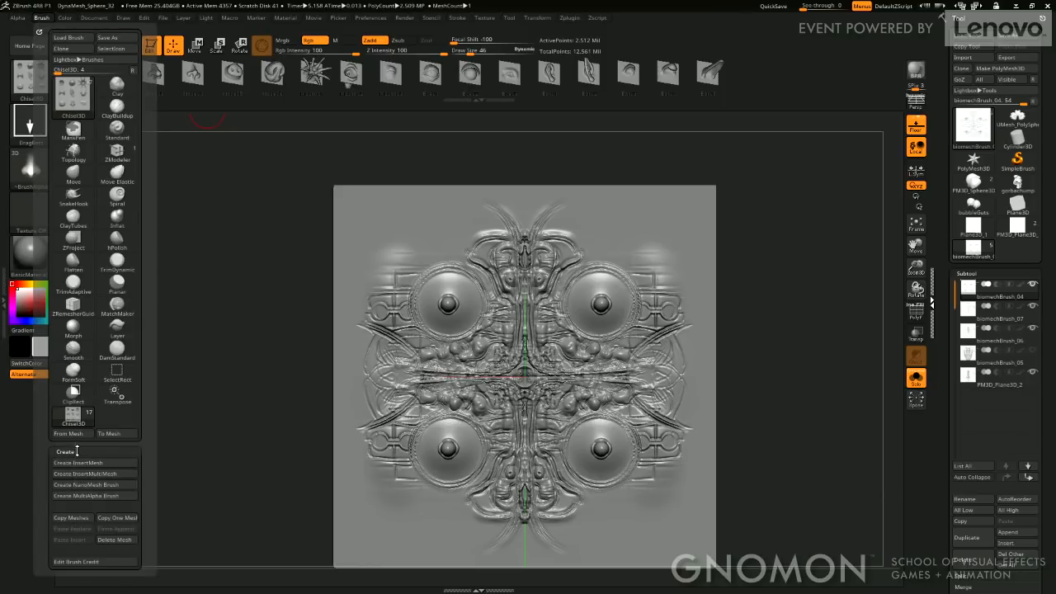
click(98, 499)
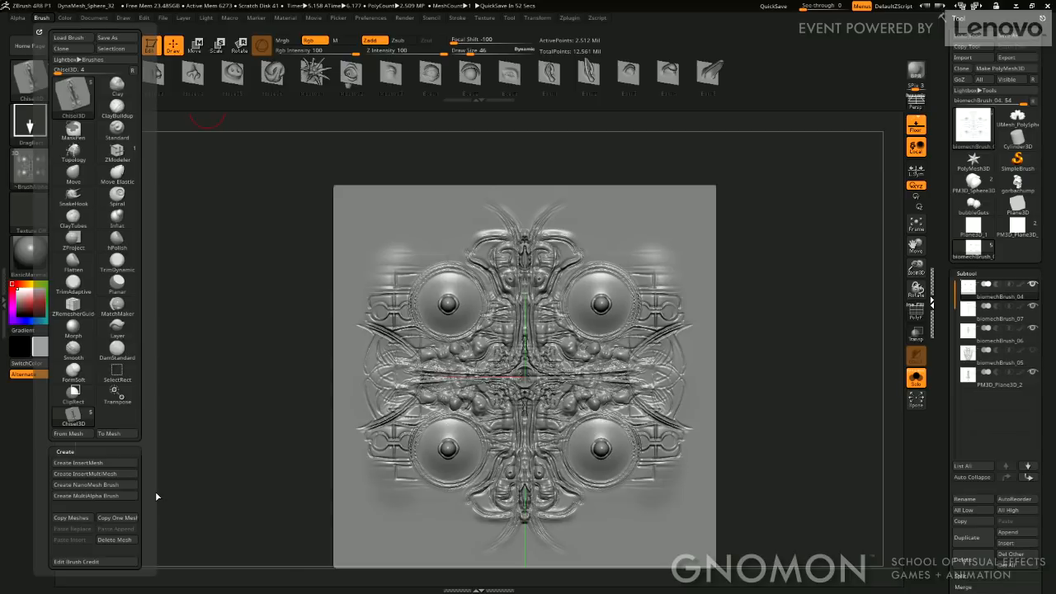
alt+drag(196, 227, 194, 170)
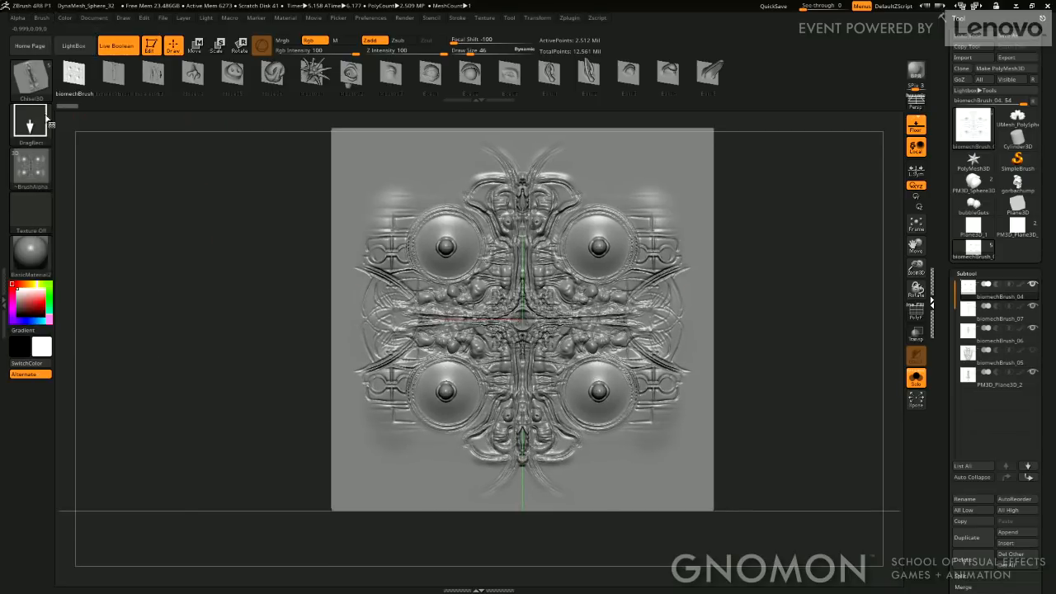
click(34, 175)
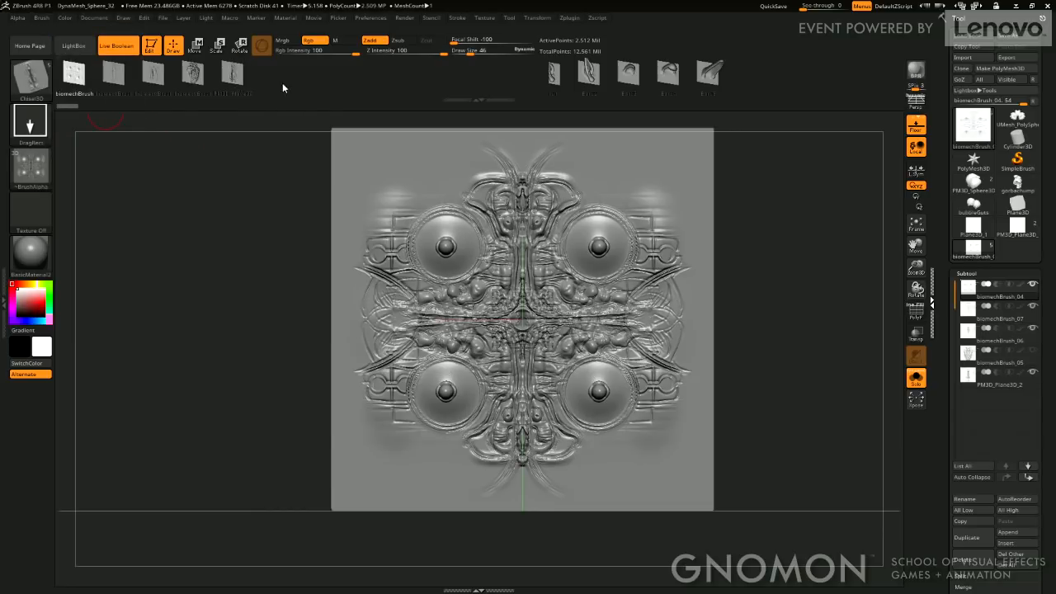
Look through the alphas of the new MultiAlpha brush, finishing on the first biomechBrush alpha.
drag(283, 83, 367, 82)
drag(201, 80, 169, 84)
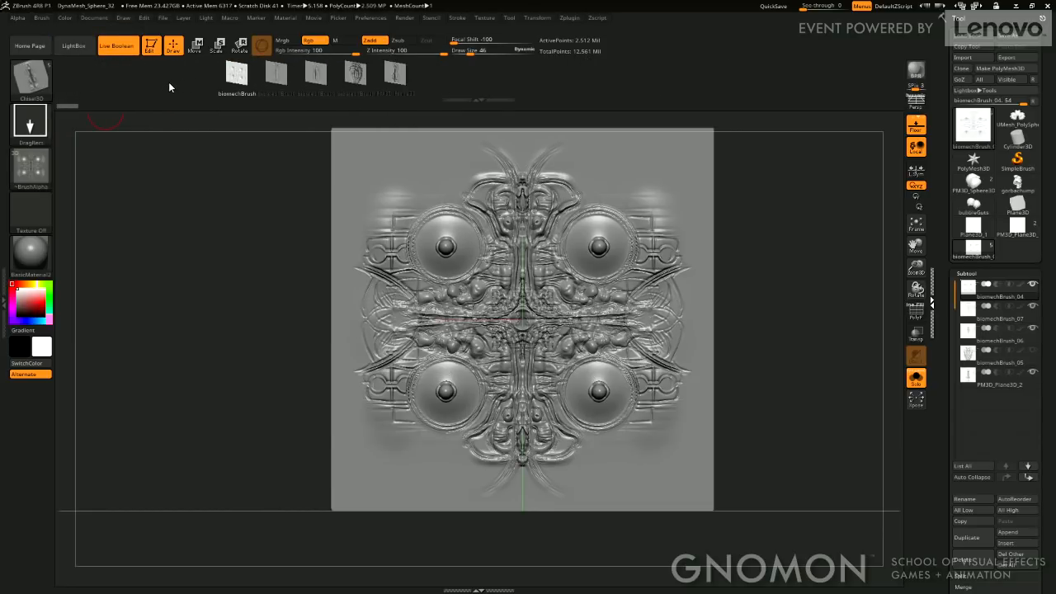
click(276, 74)
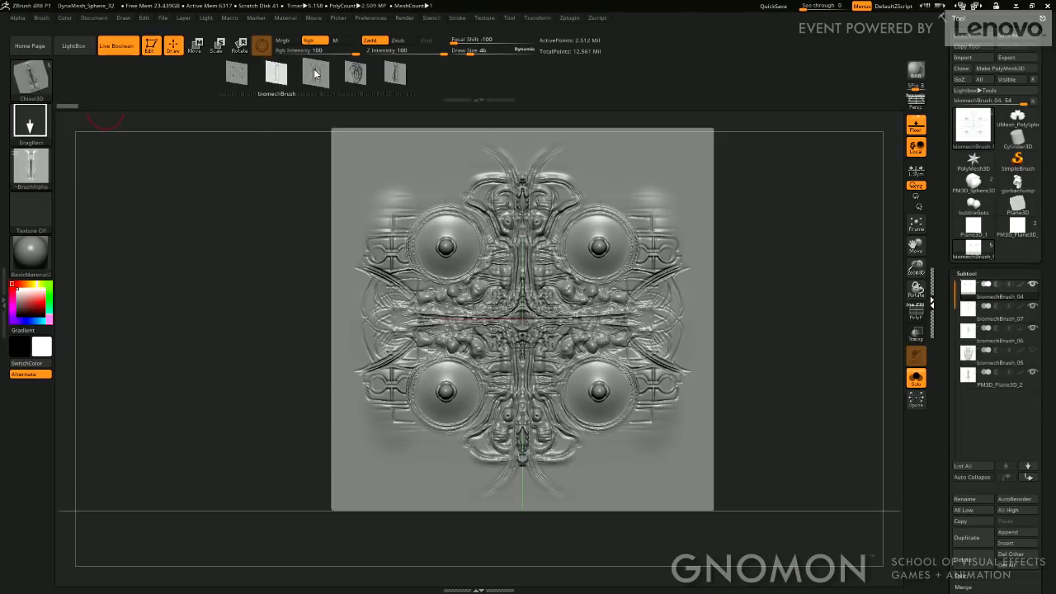
click(314, 74)
click(355, 75)
click(396, 73)
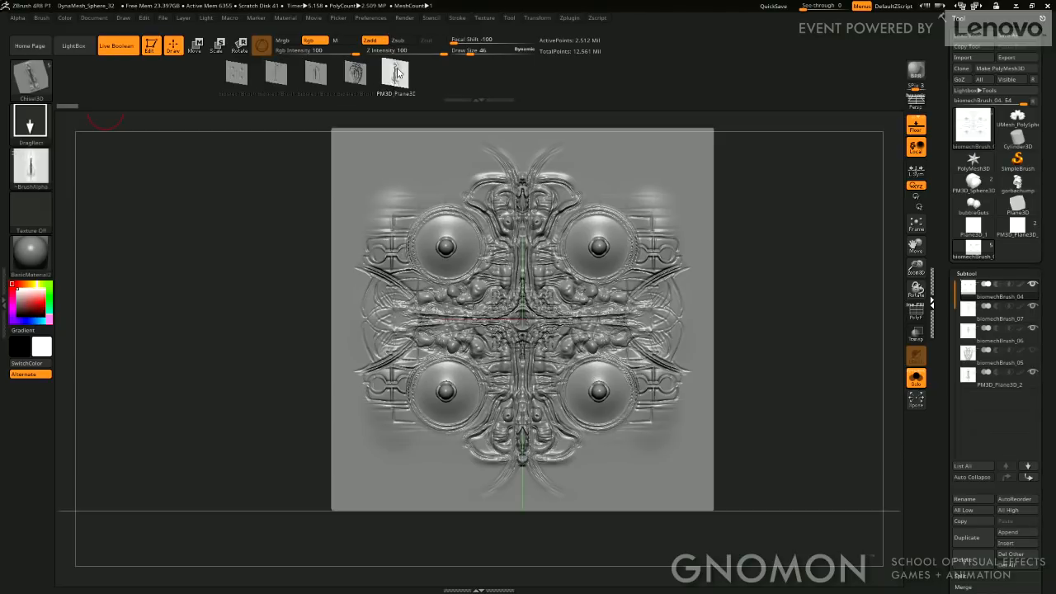
click(355, 74)
click(276, 75)
click(237, 73)
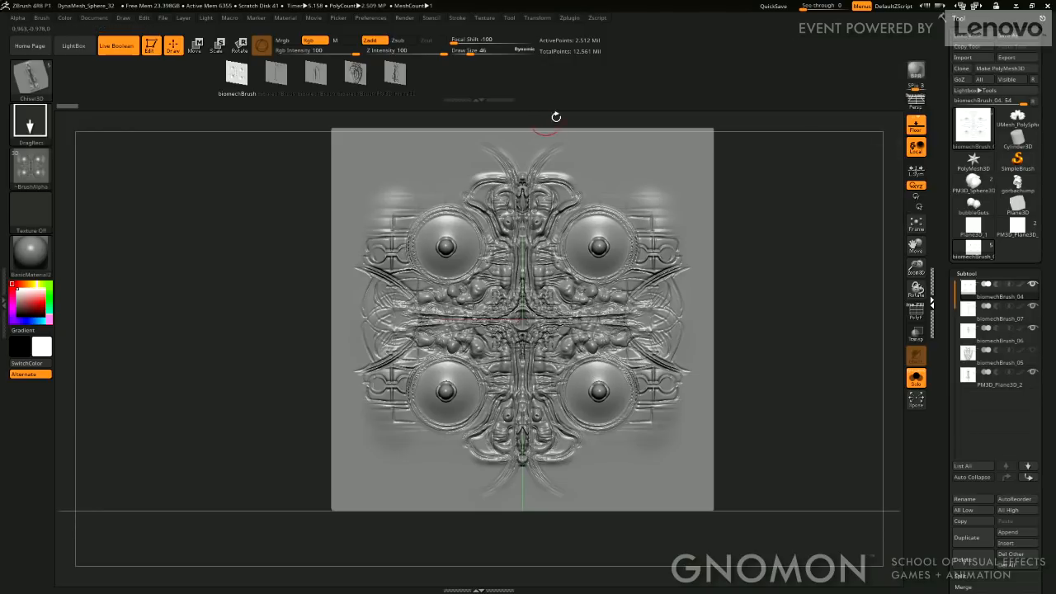
Switch to the Sphere3D primitive and convert it to a PolyMesh3D.
click(972, 132)
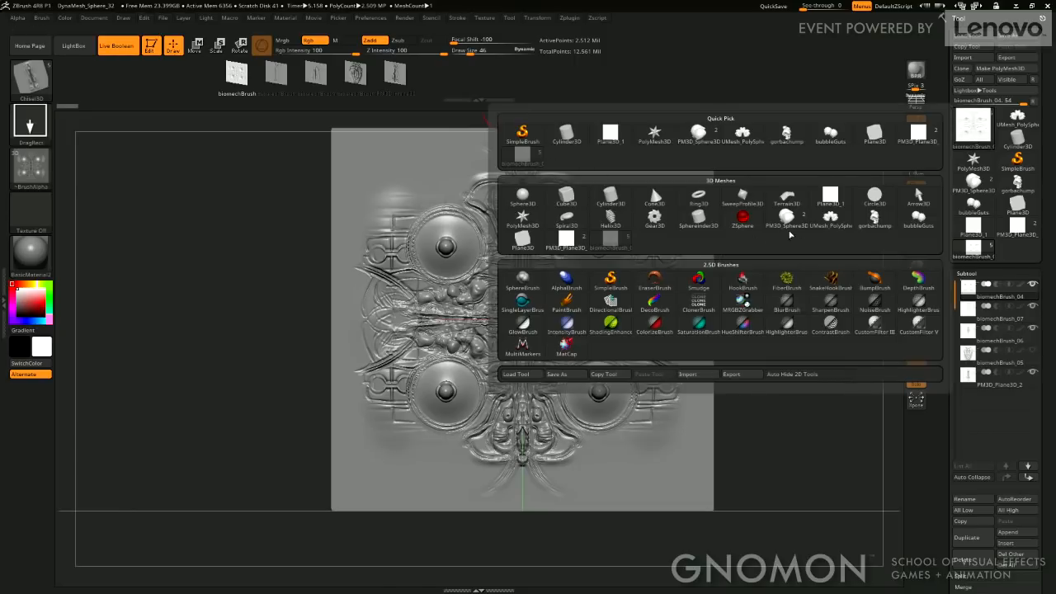
click(523, 196)
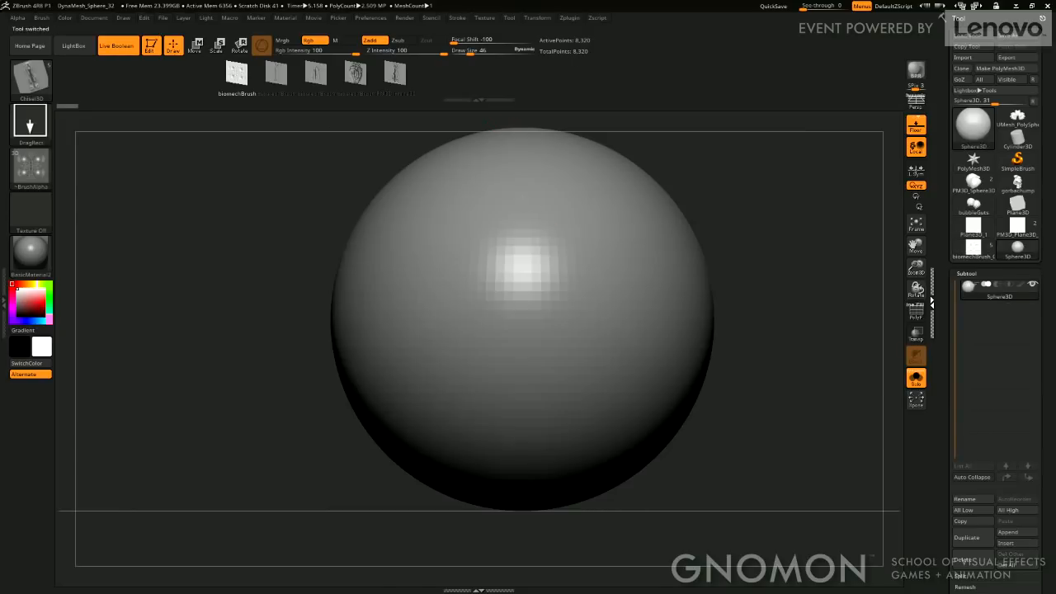
alt+drag(777, 347, 738, 424)
drag(728, 353, 736, 280)
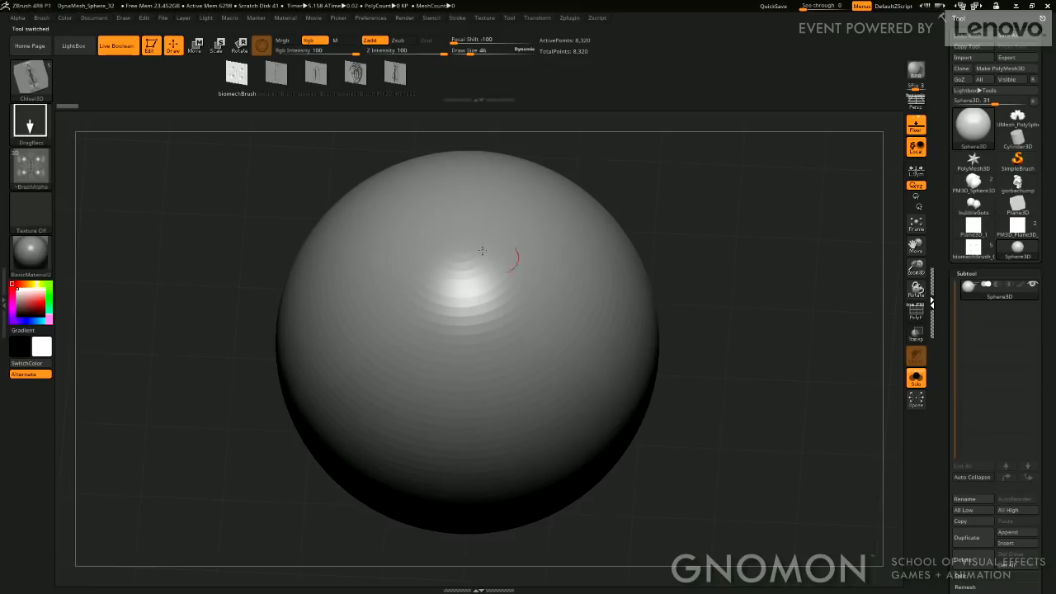
scroll(982, 371, down, 5)
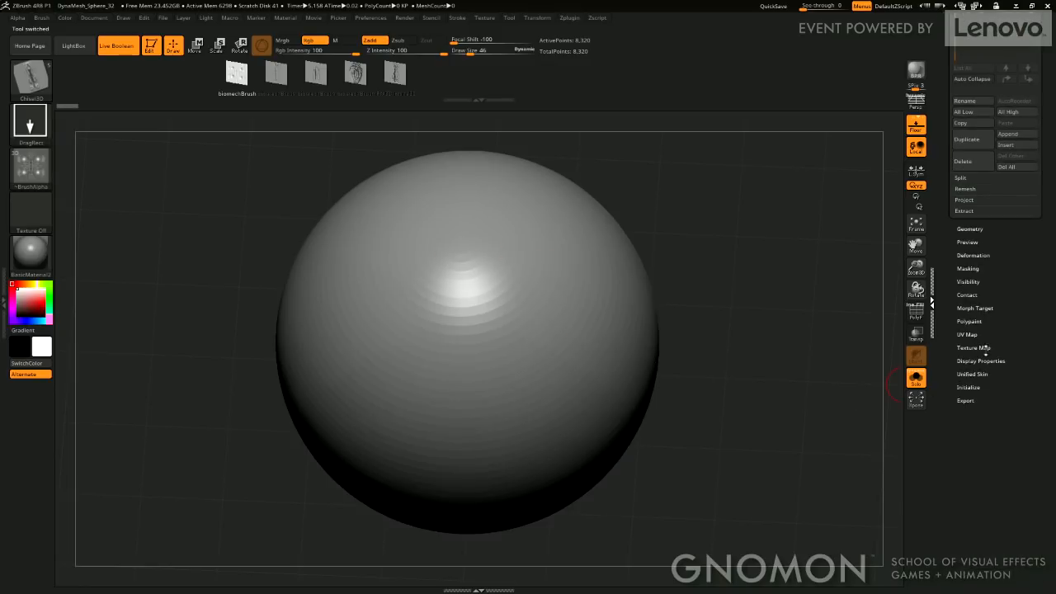
click(971, 229)
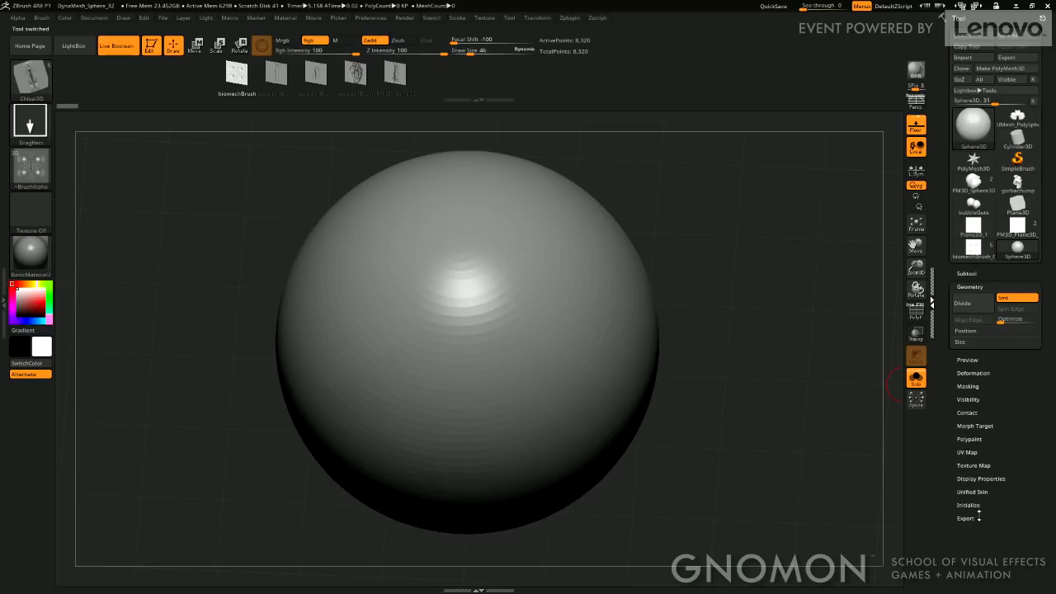
click(1001, 68)
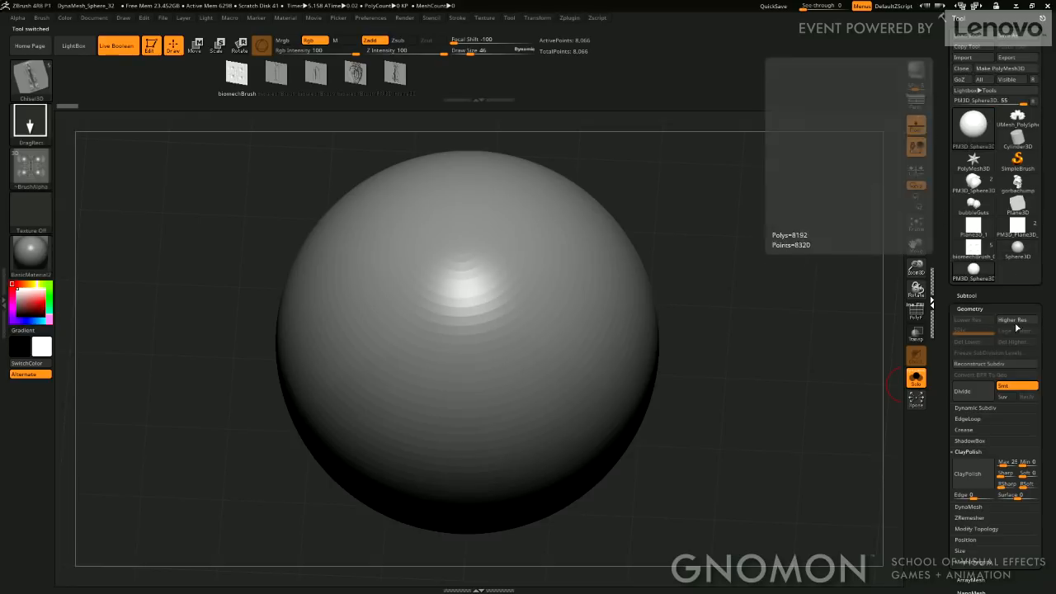
Set the DynaMesh resolution to 512 and apply DynaMesh to the sphere.
click(969, 507)
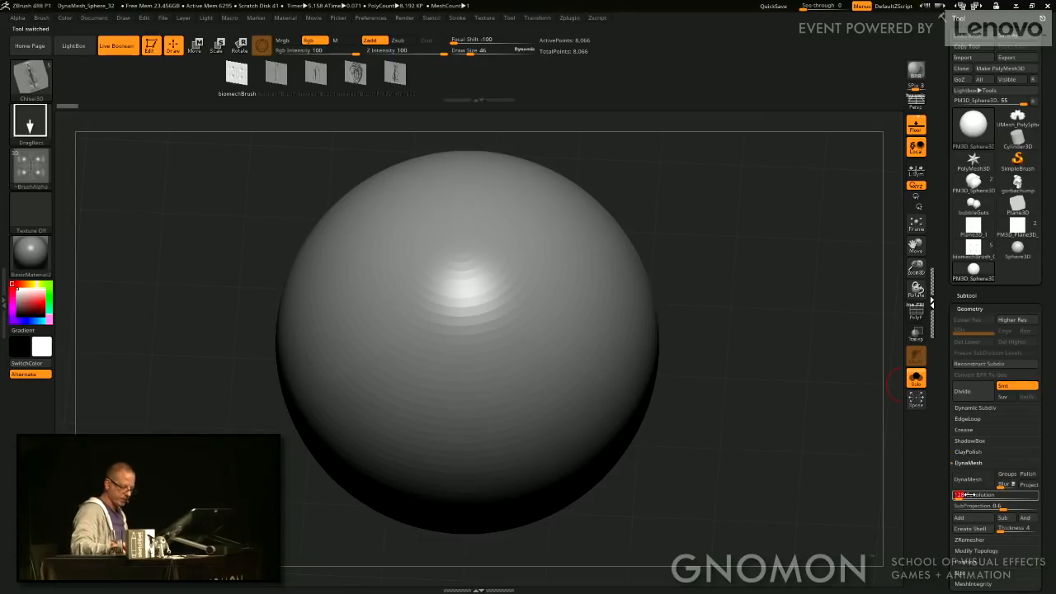
text(512)
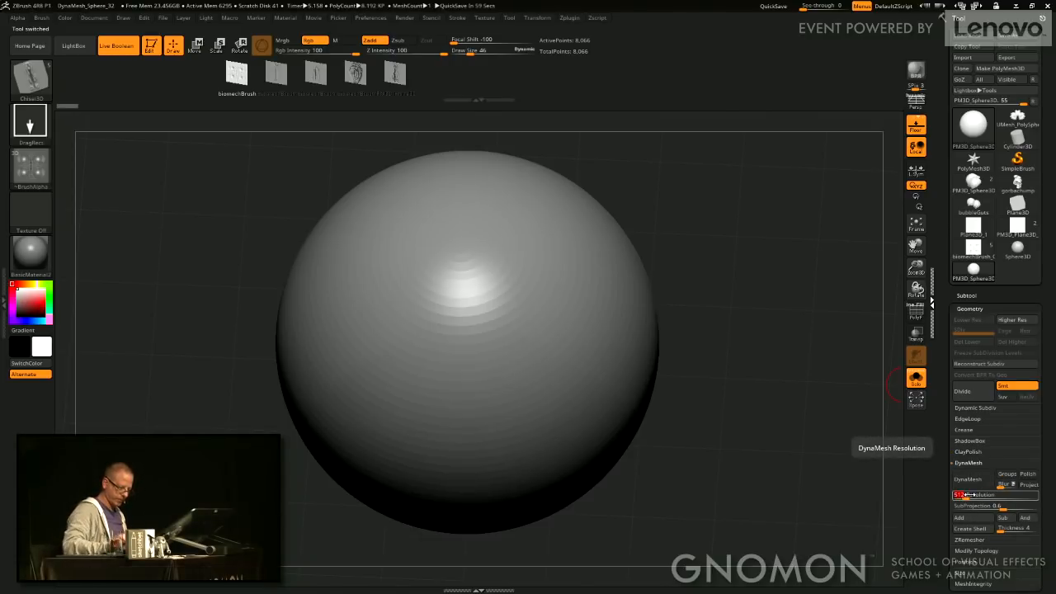
click(969, 480)
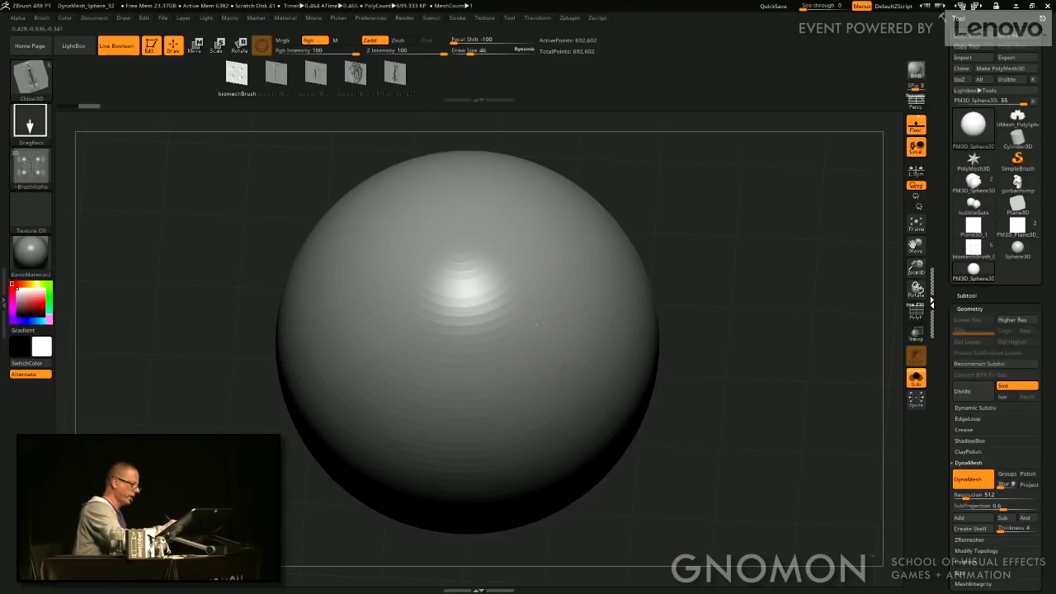
Stamp the four-disc biomechBrush alpha onto several areas of the sphere at different sizes.
drag(537, 321, 691, 278)
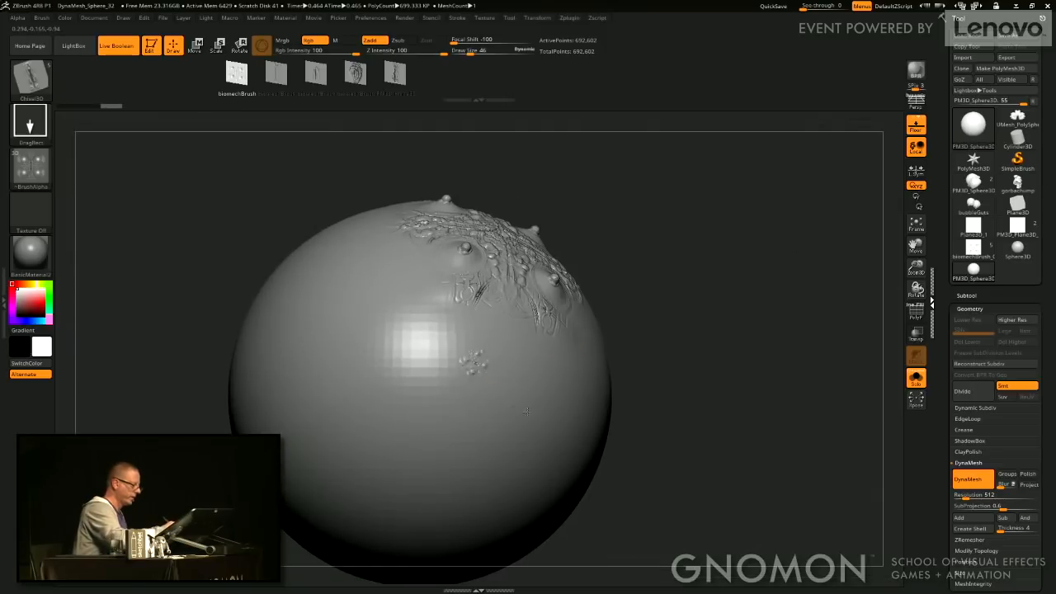
drag(527, 411, 639, 354)
drag(473, 427, 632, 433)
drag(786, 455, 757, 427)
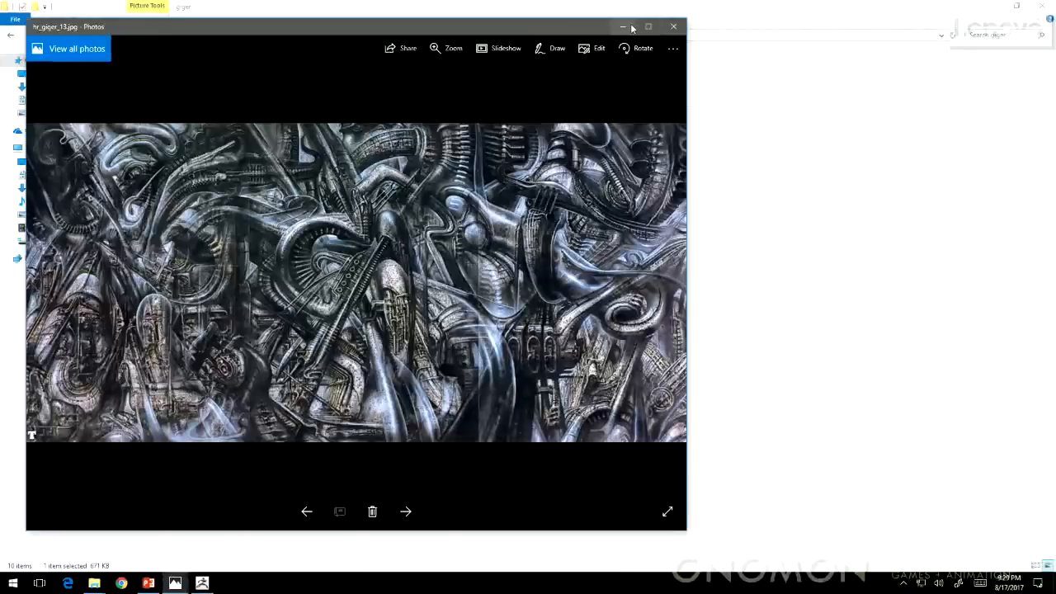
Put away the hr_giger_13 reference and view the gigerGirl2_comp1.png render in Photos, minimizing it when done.
key(alt+F4)
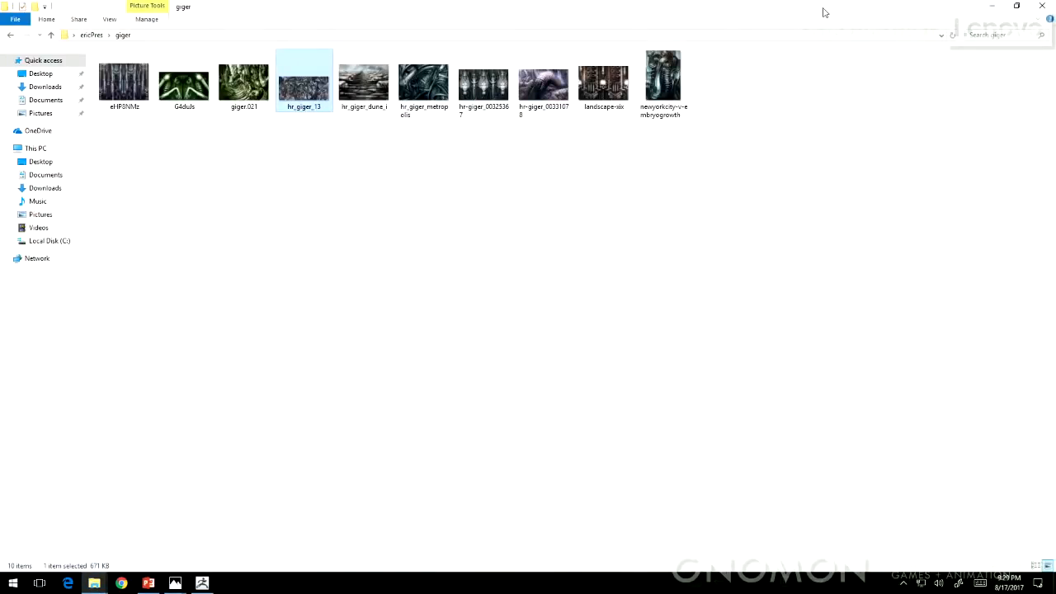
click(175, 583)
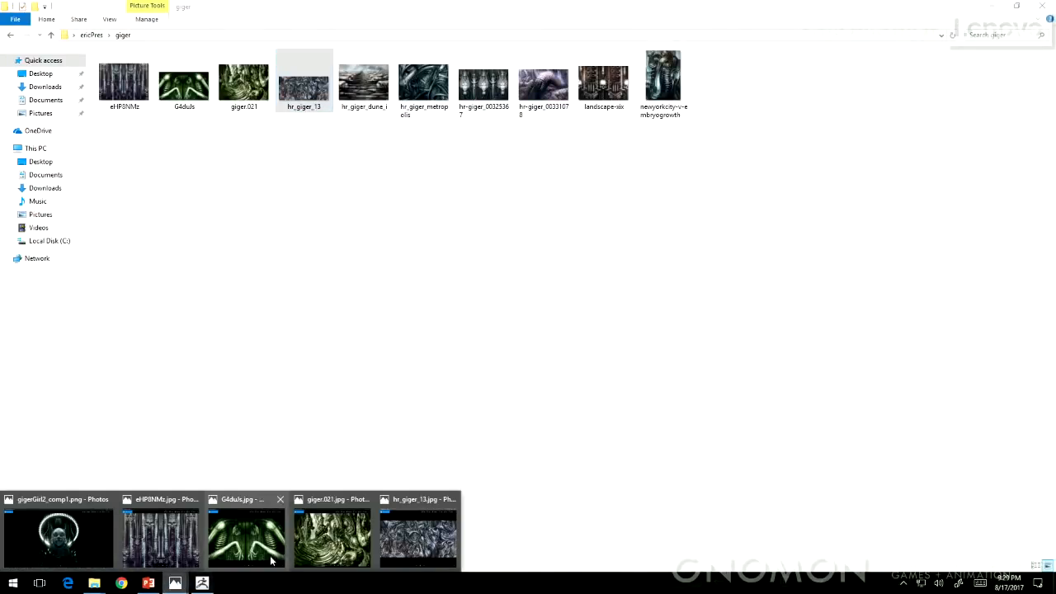
click(98, 561)
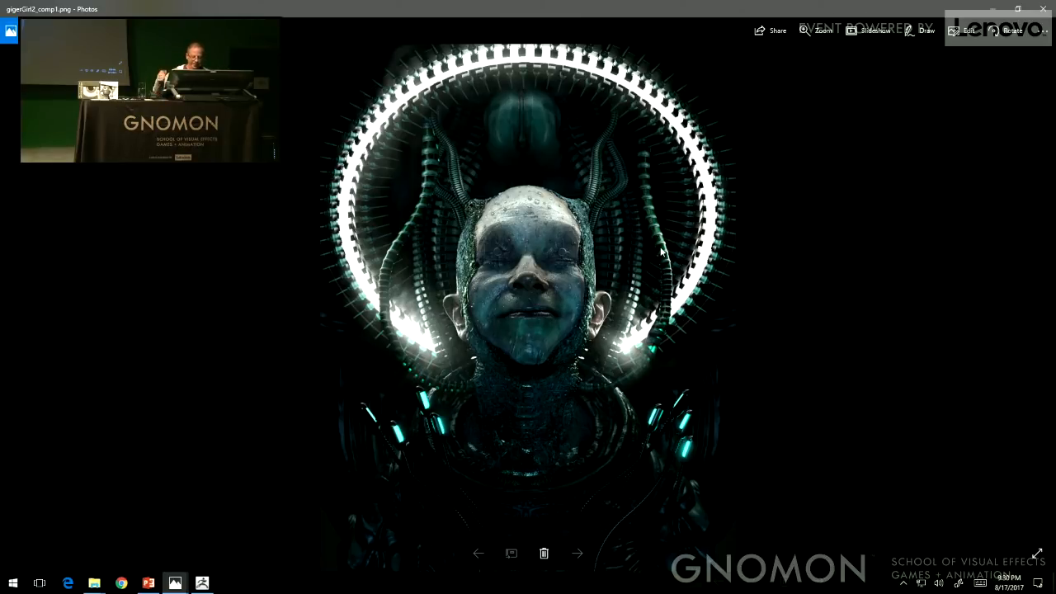
click(993, 9)
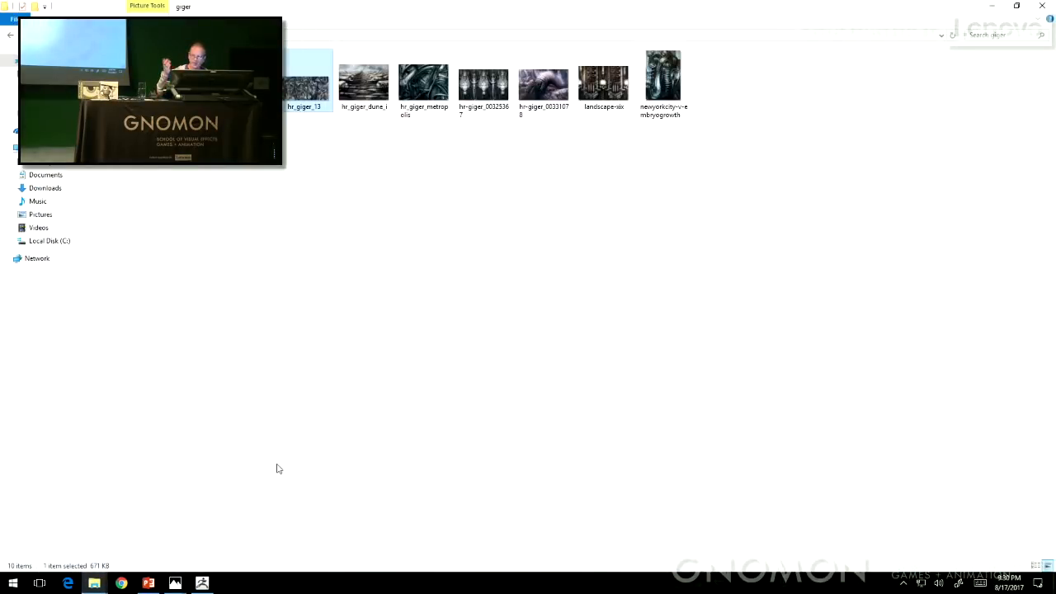
Switch to ZBrush and load the jerkle ZTool from the ZTools folder.
click(202, 584)
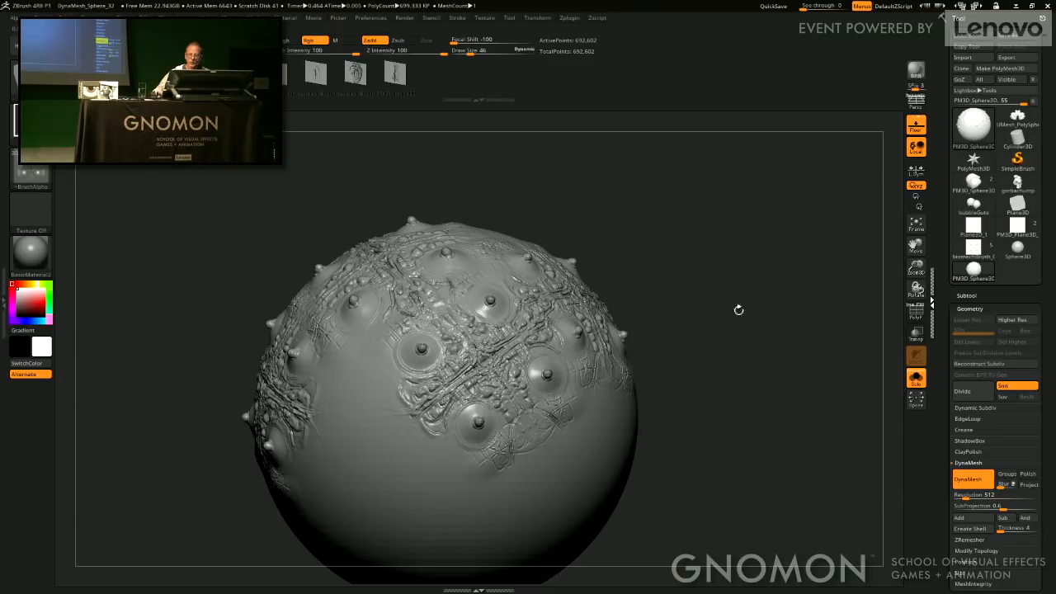
click(967, 35)
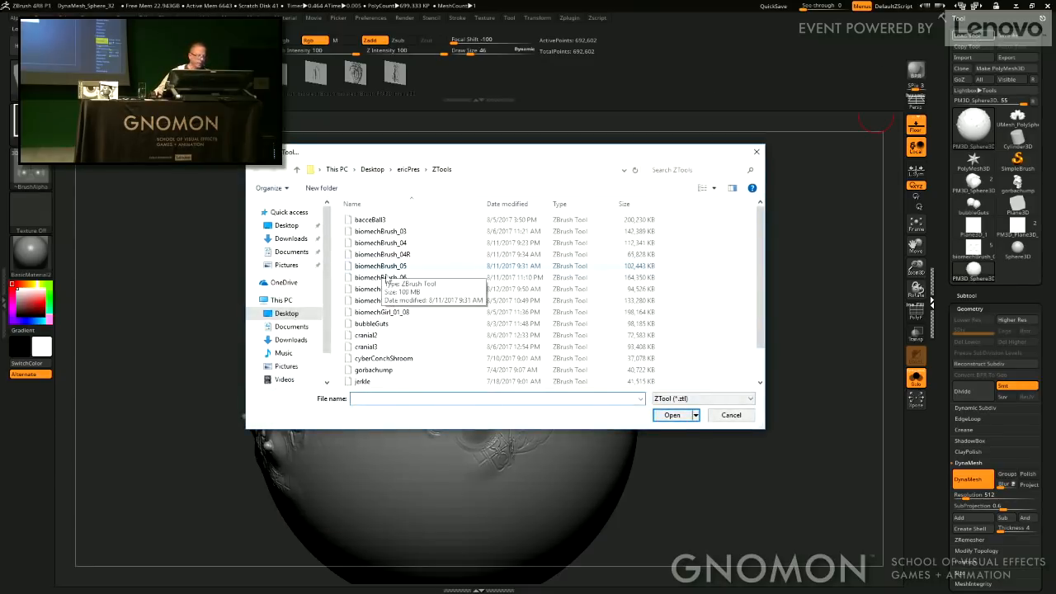
click(405, 382)
click(673, 415)
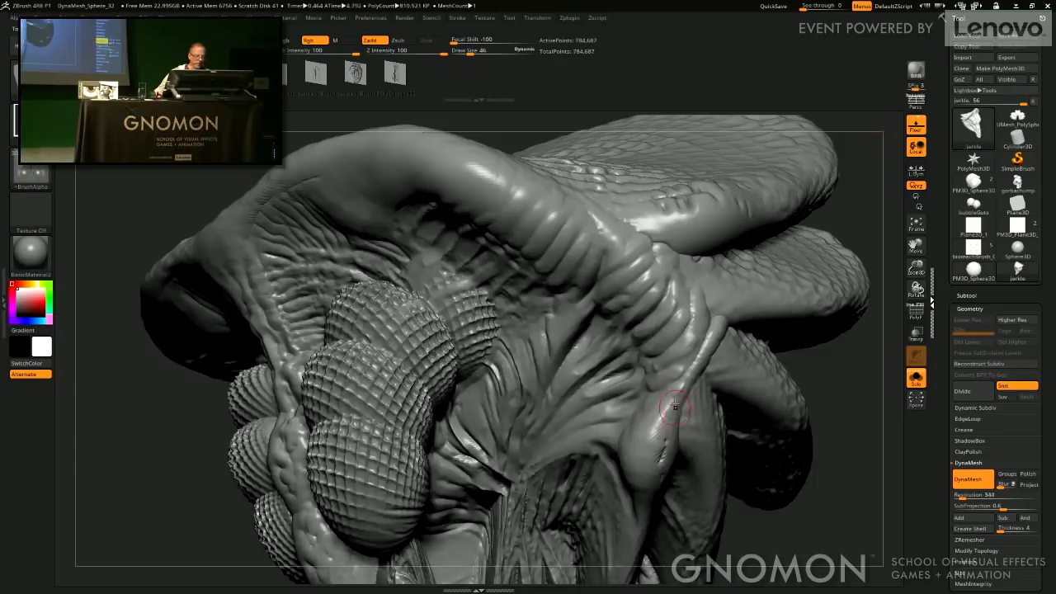
Examine the jerkle creature's sculpted surface detail from the front, the back and both sides.
click(916, 224)
drag(825, 324, 330, 363)
drag(767, 380, 676, 391)
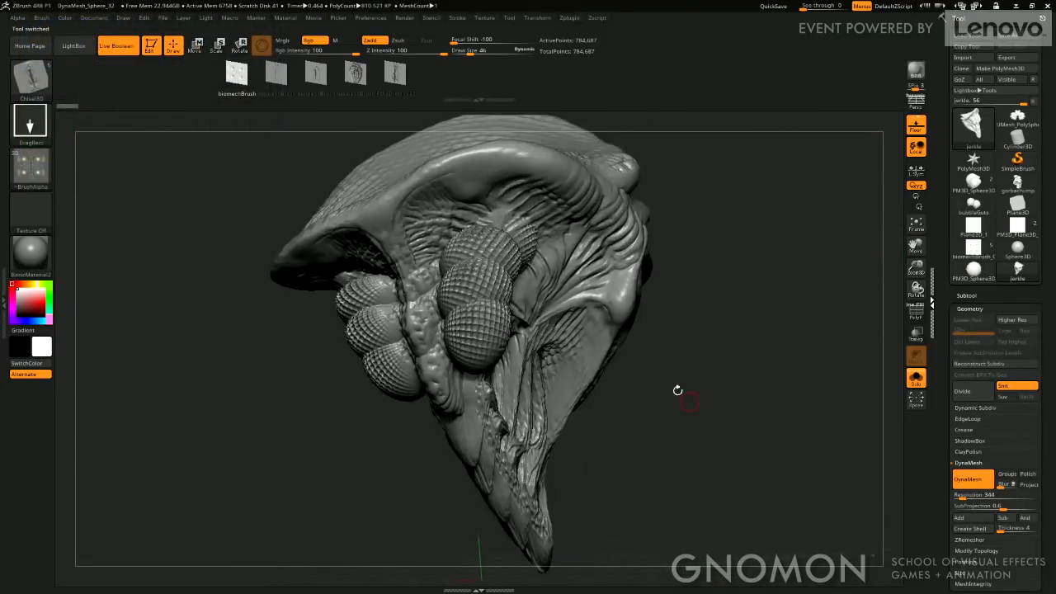
drag(677, 258, 669, 333)
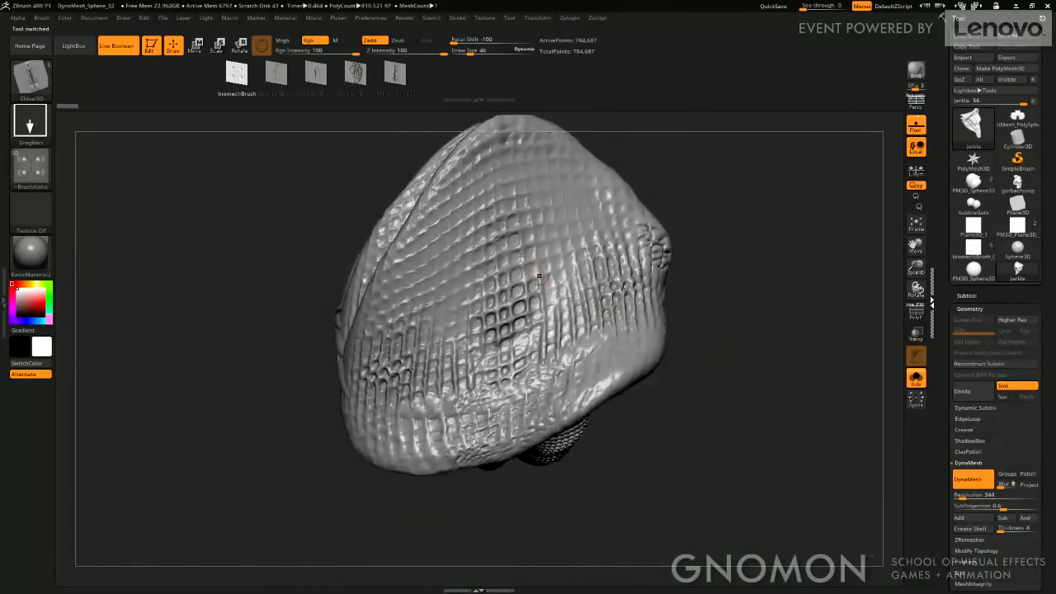
drag(643, 482, 438, 310)
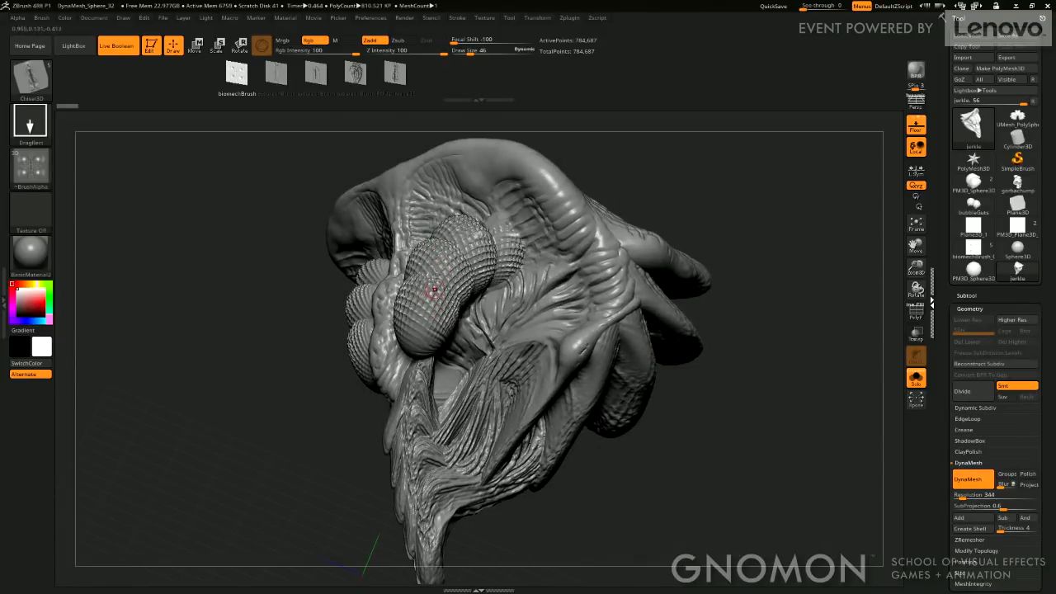
drag(653, 453, 627, 391)
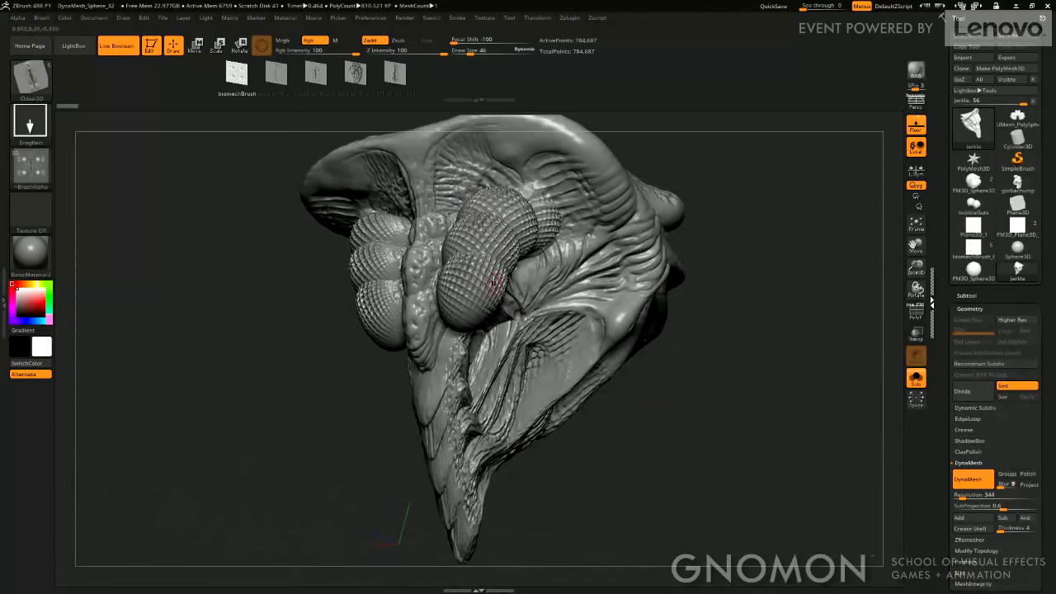
drag(642, 439, 561, 345)
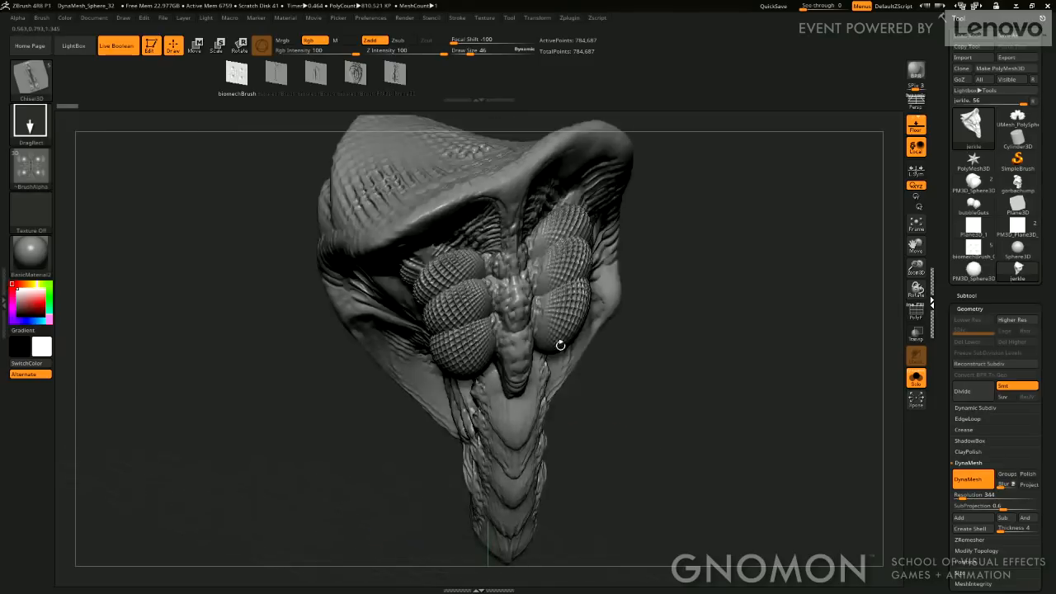
drag(607, 423, 586, 403)
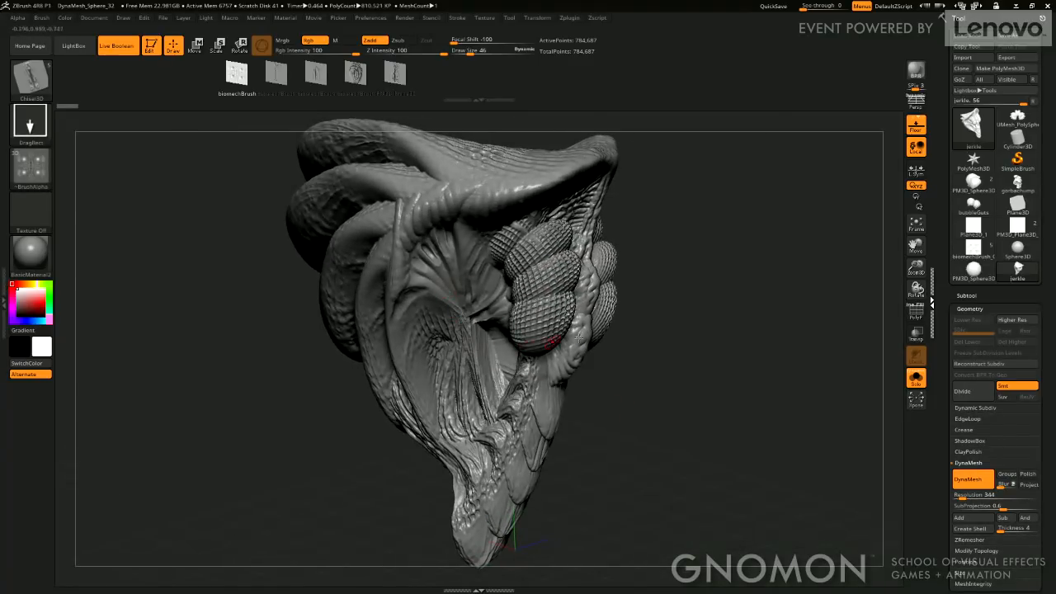
drag(578, 337, 566, 278)
drag(632, 389, 619, 405)
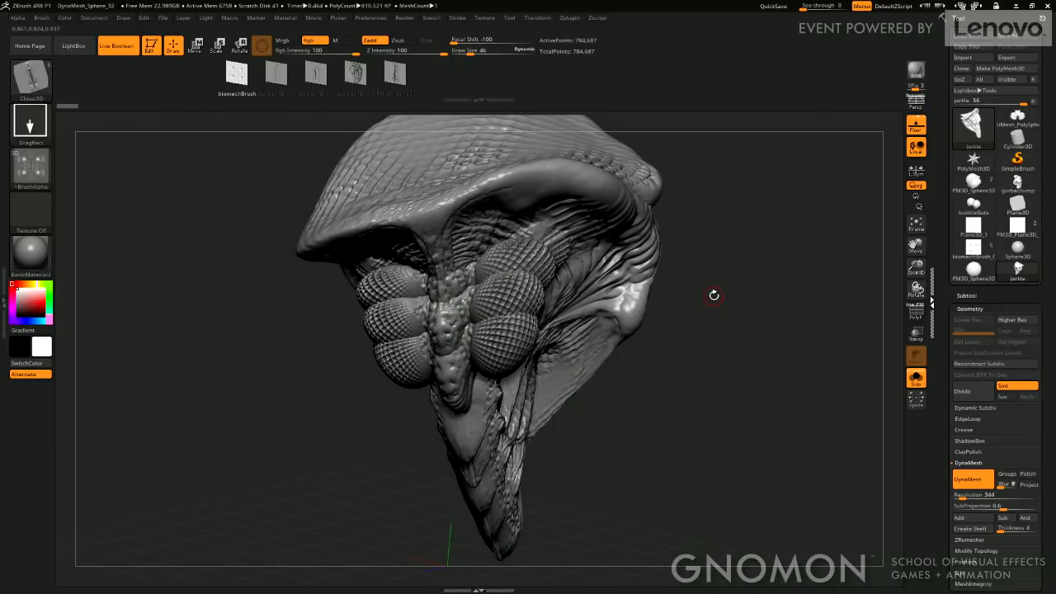
Turn on DynaMesh Polish for the jerkle model, switch to the two-part PM3D_Sphere3D tool and show its subtools.
click(1028, 473)
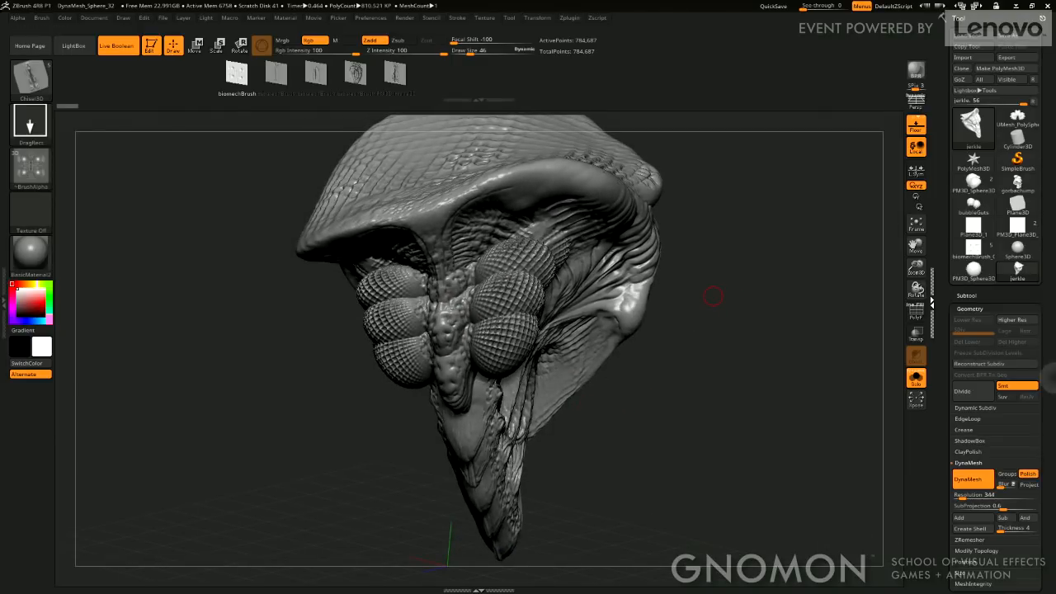
click(986, 134)
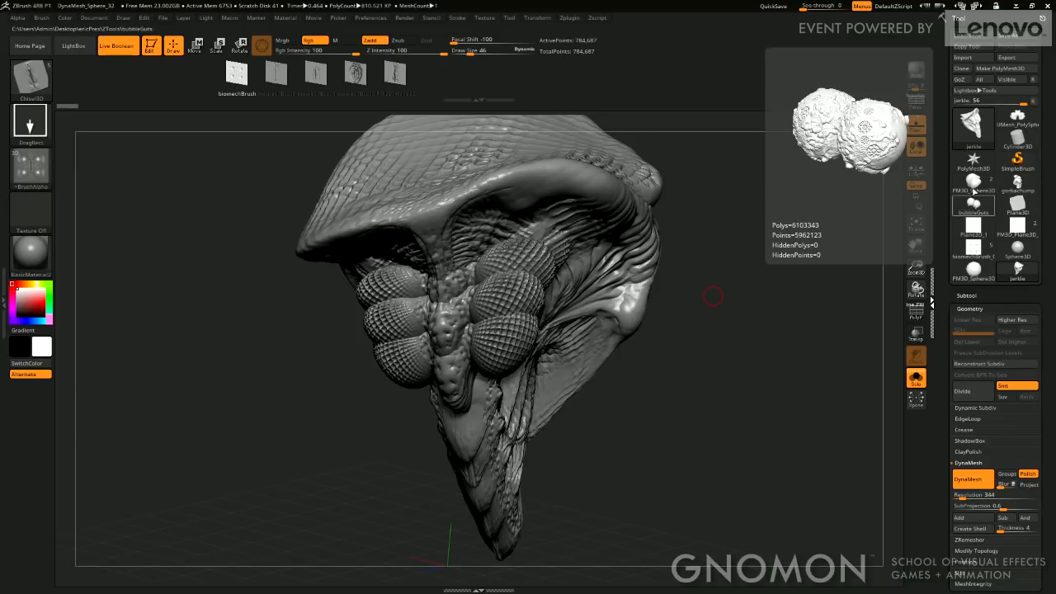
click(974, 184)
drag(715, 322, 812, 321)
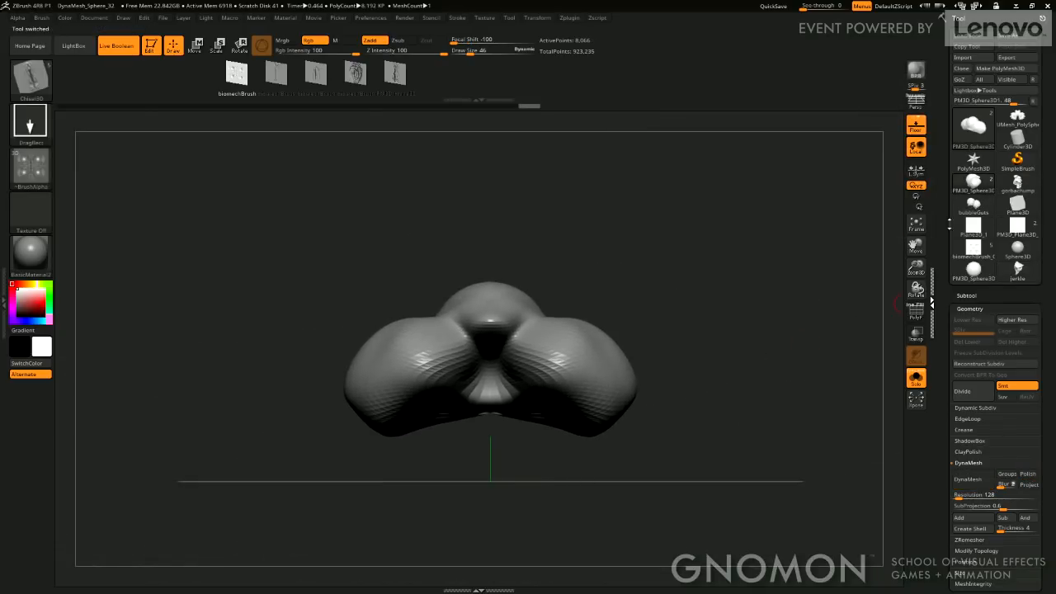
click(974, 296)
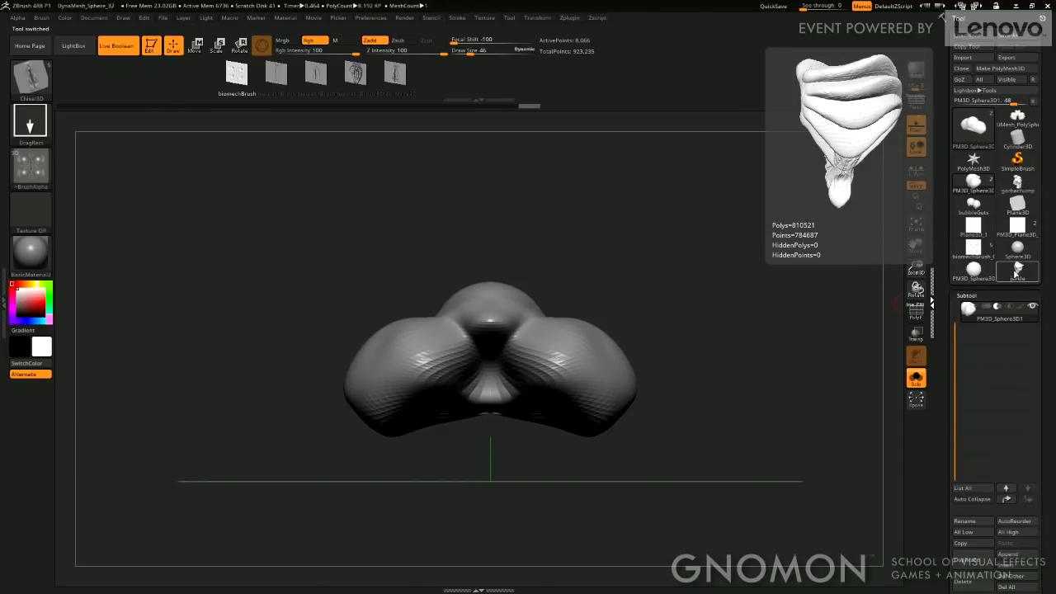
Switch the active tool to the Gear3D primitive.
click(982, 130)
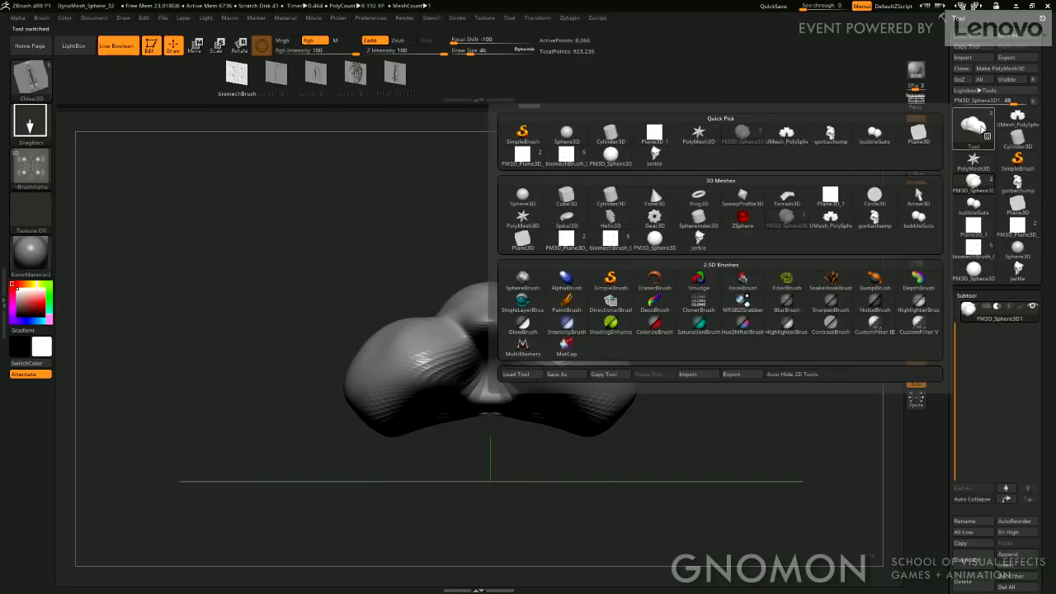
click(654, 216)
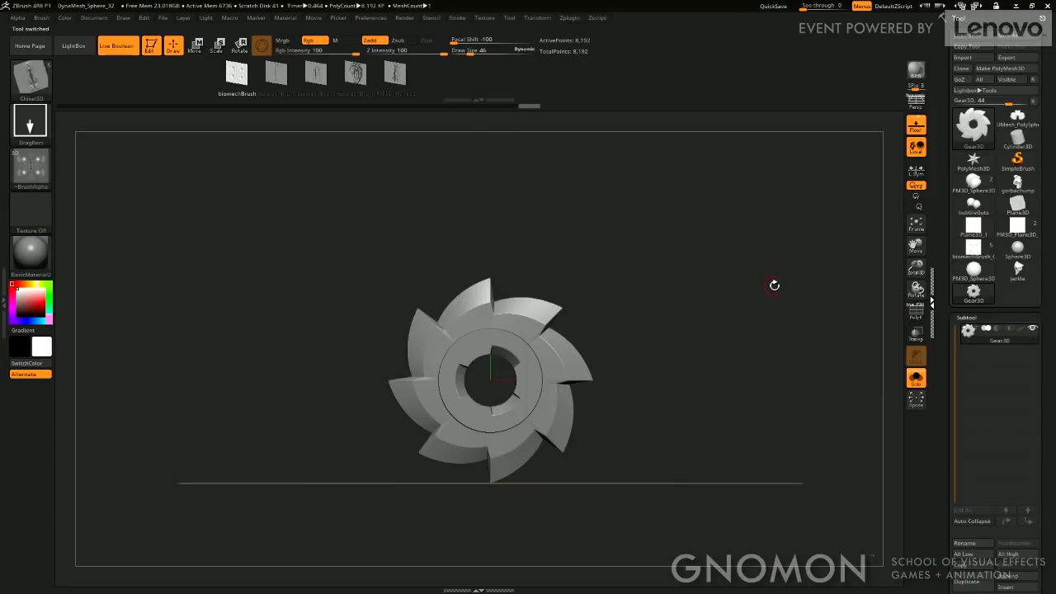
drag(776, 283, 931, 304)
drag(737, 260, 790, 306)
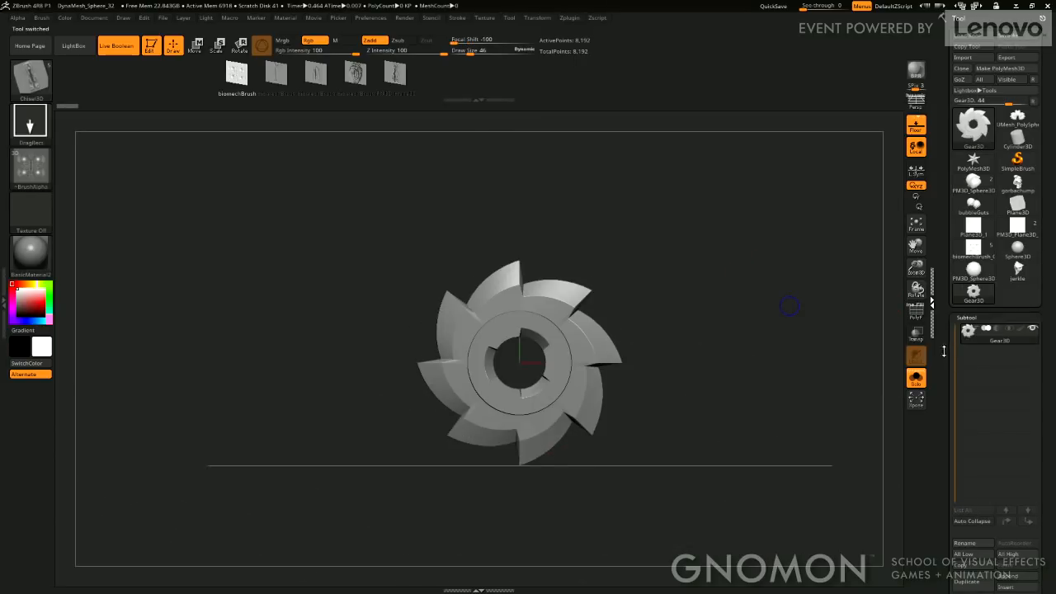
In the gear's initialize settings, set the outer repeat count to 3 and OuterS to 47.
drag(940, 387, 951, 262)
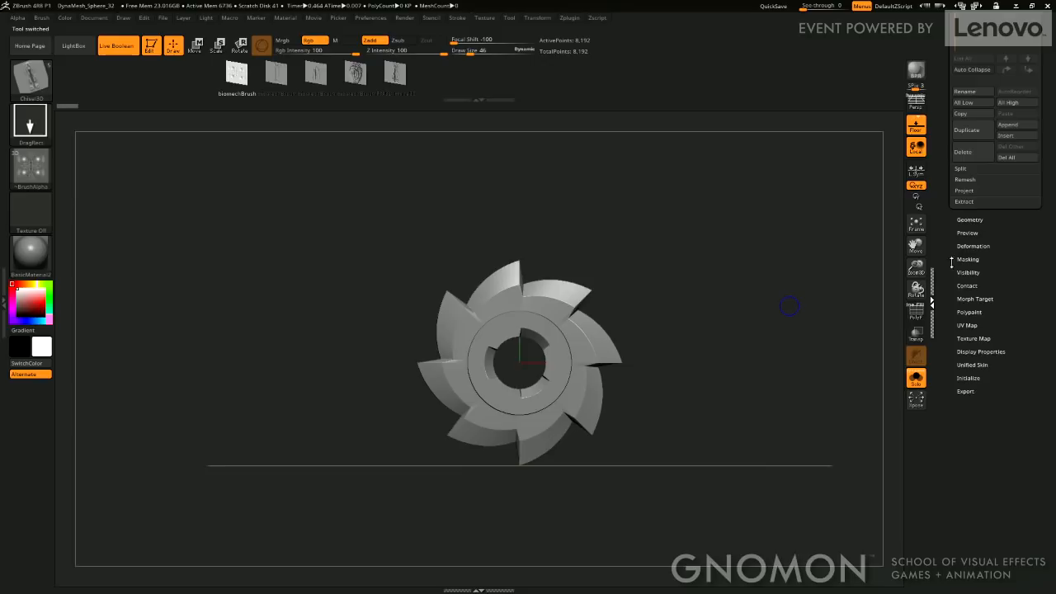
click(978, 378)
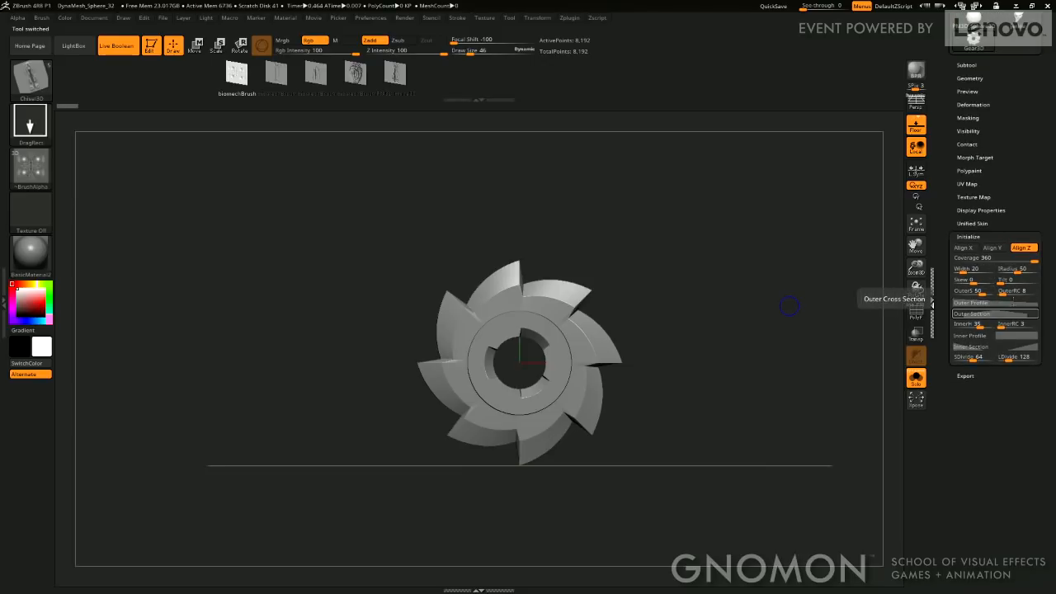
drag(1004, 293, 1000, 292)
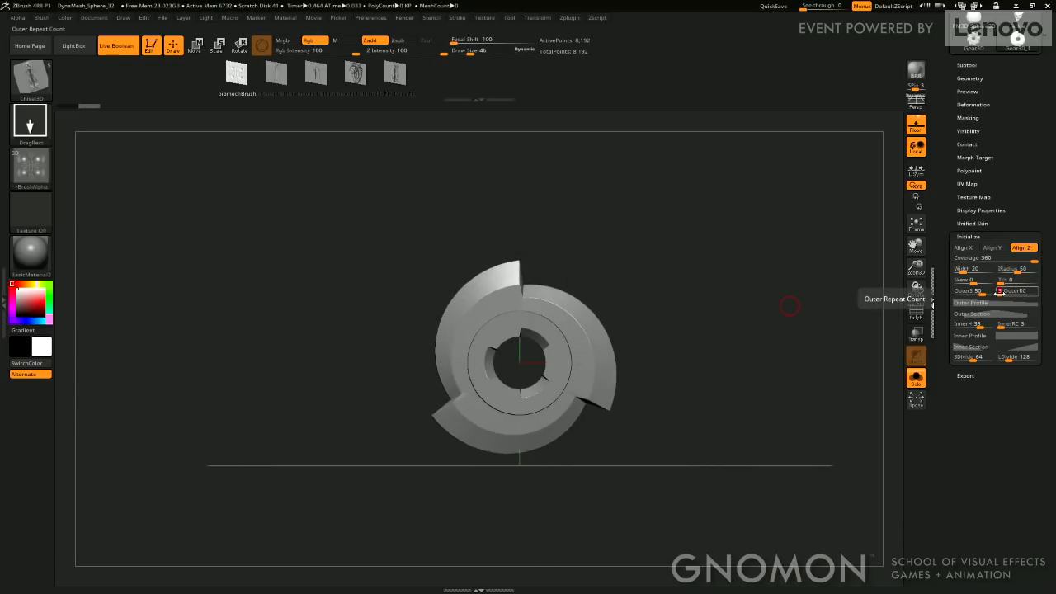
drag(984, 292, 979, 355)
Pull a dip into the gear's Outer Profile curve and raise the end points of its Outer Cross Section curve.
click(986, 303)
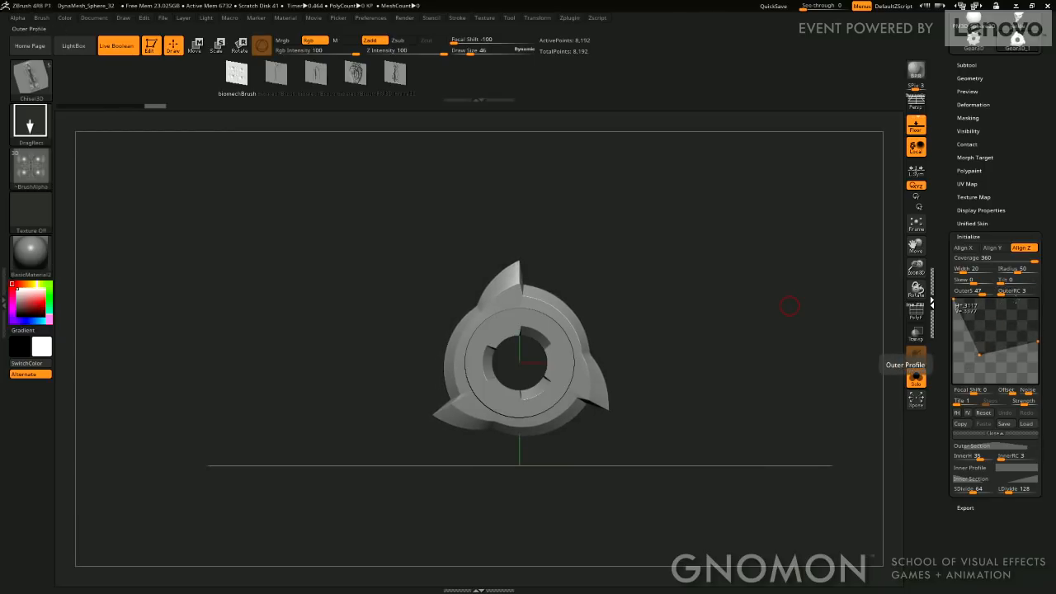
click(990, 445)
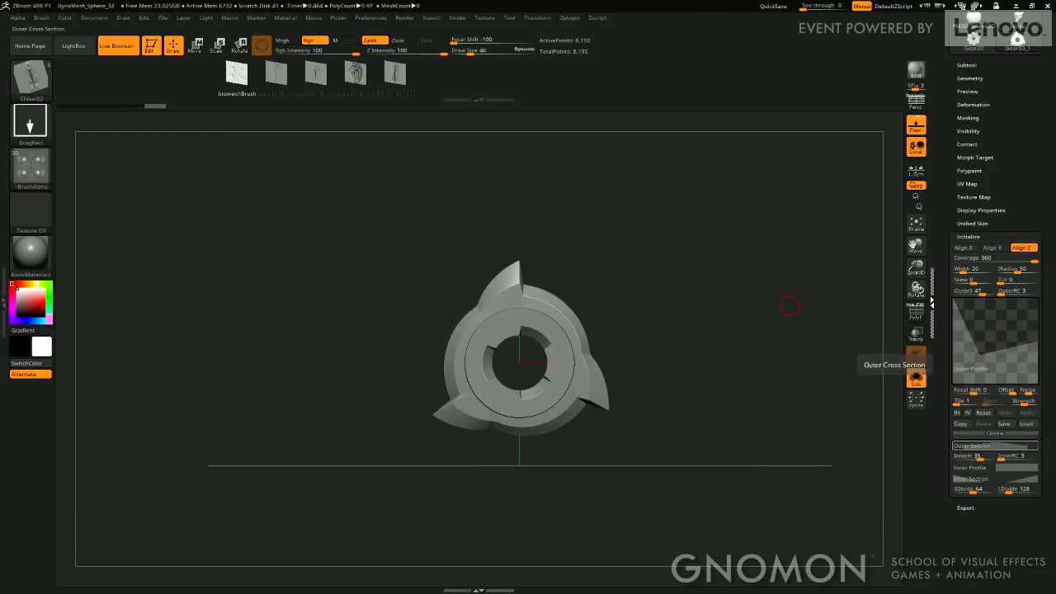
drag(964, 353, 957, 312)
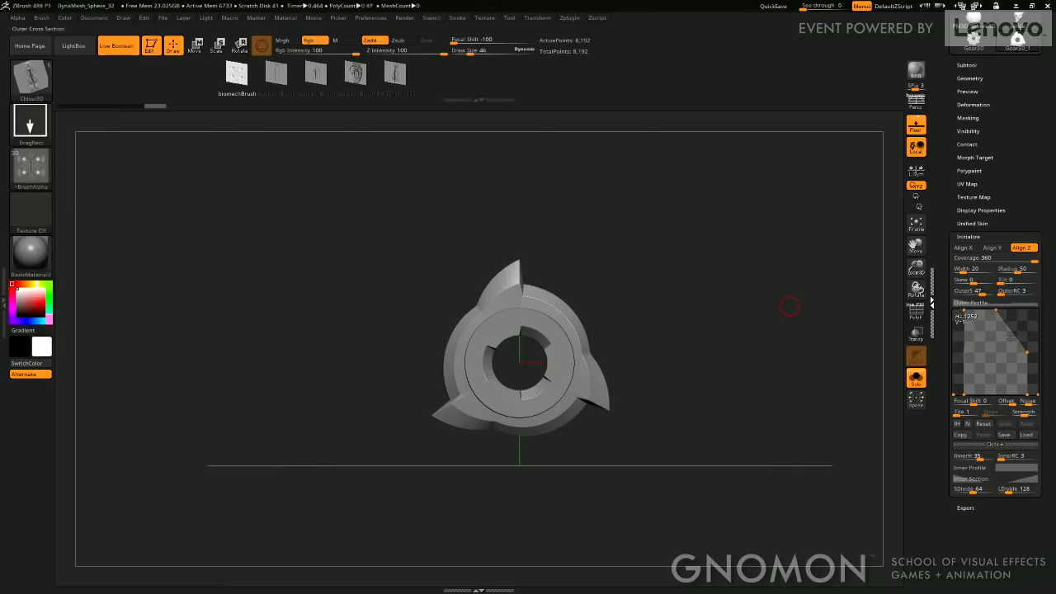
drag(1029, 355, 1028, 331)
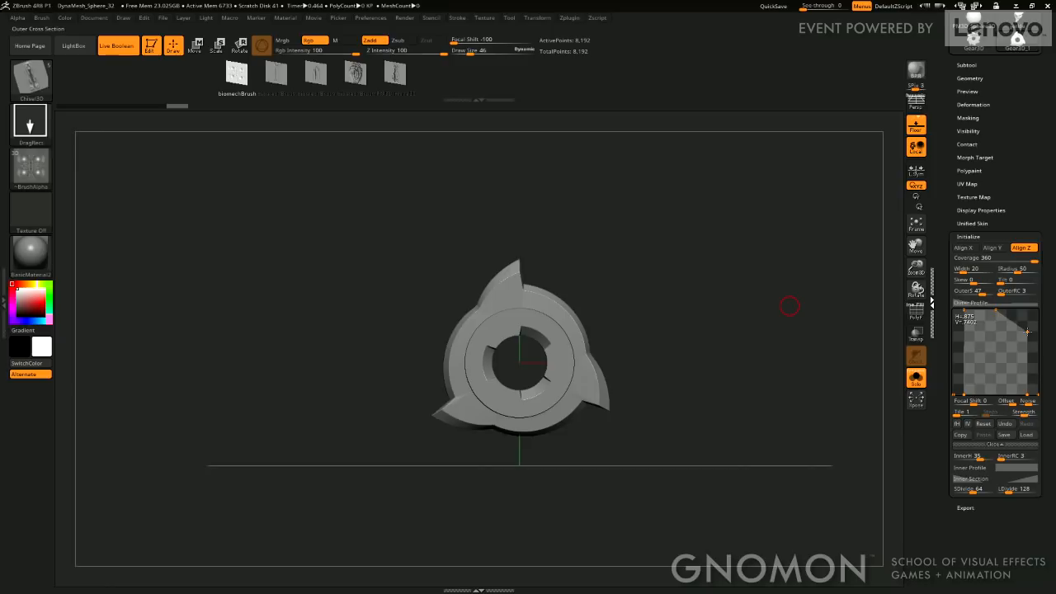
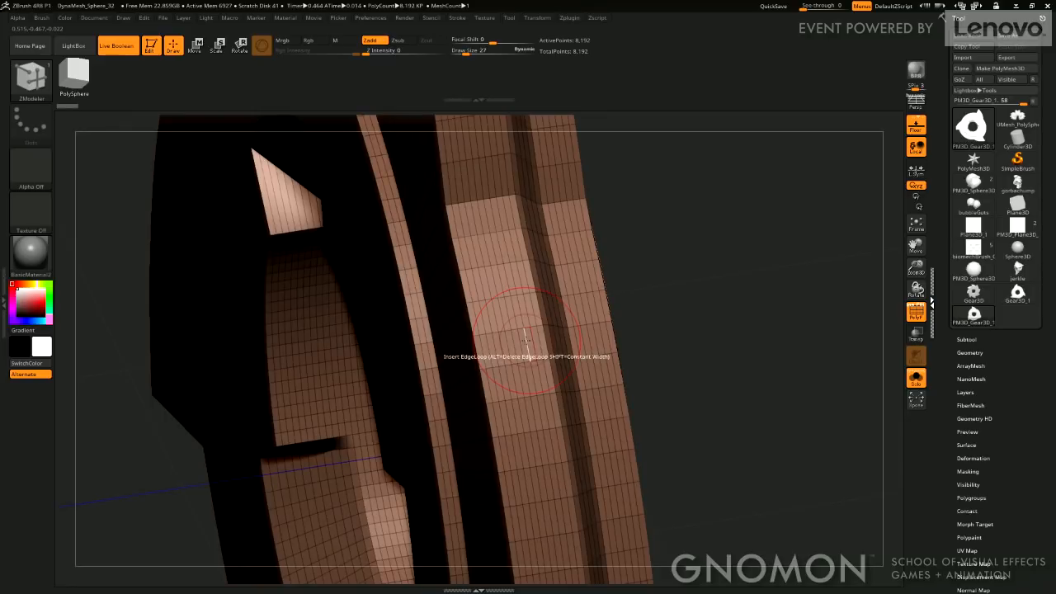
Set the ZModeler edge action to Delete with EdgeLoop Complete and remove several edge loops around the gear's outer rim.
key(space)
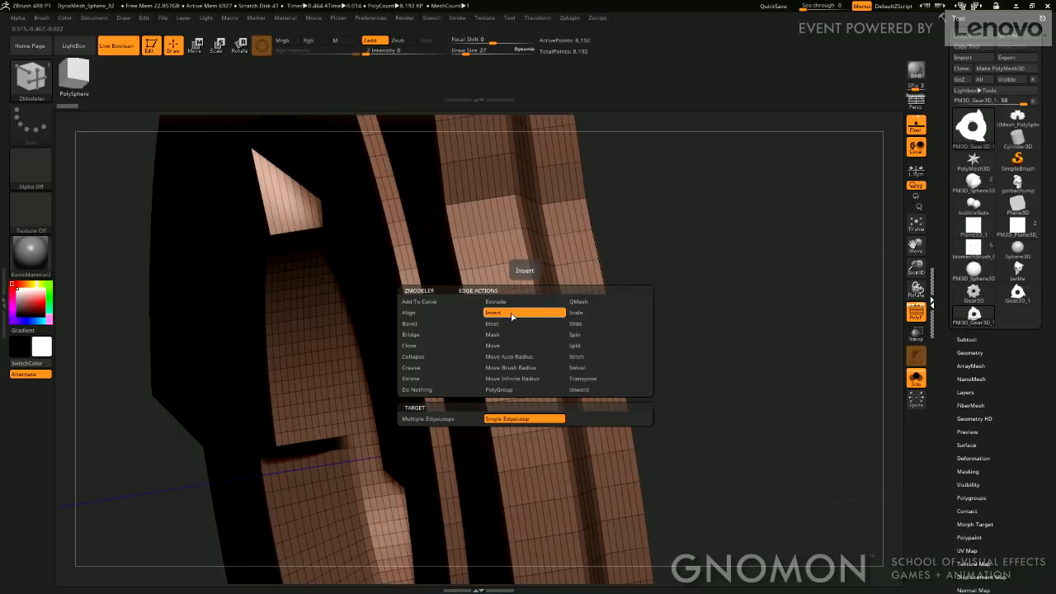
click(426, 378)
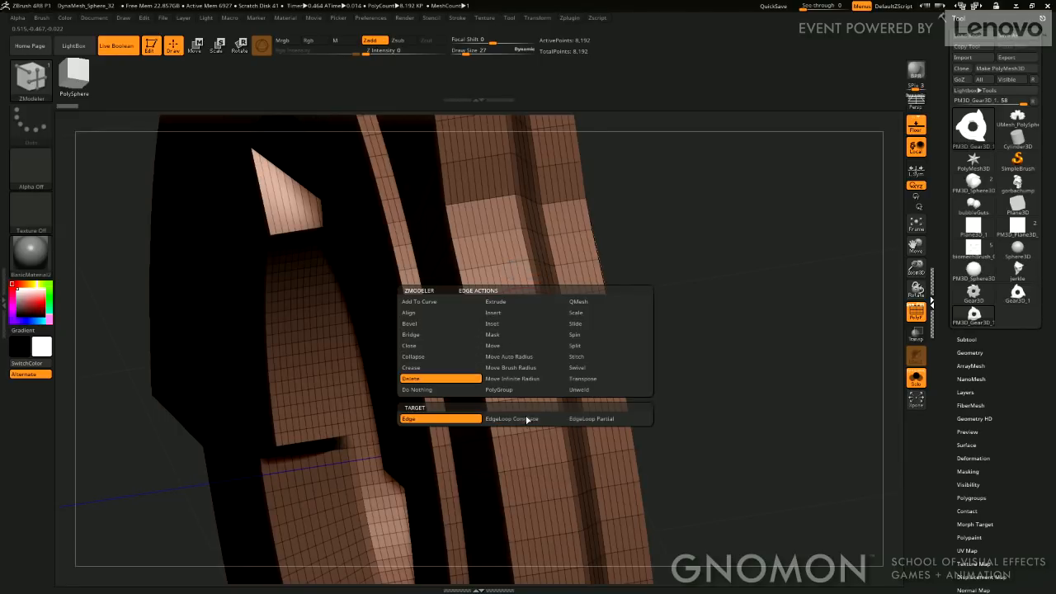
click(527, 419)
click(515, 417)
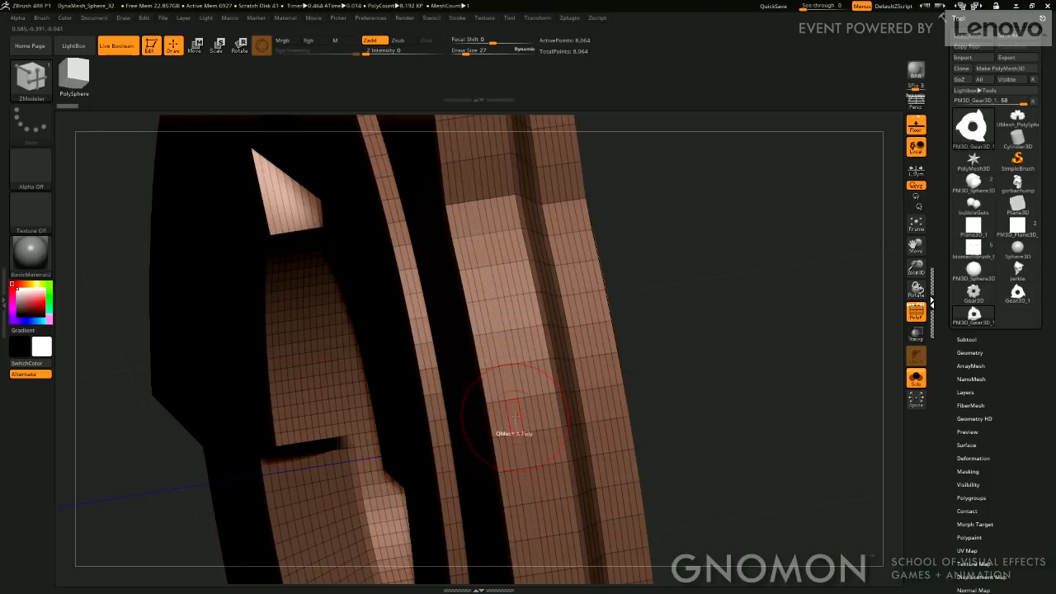
click(529, 414)
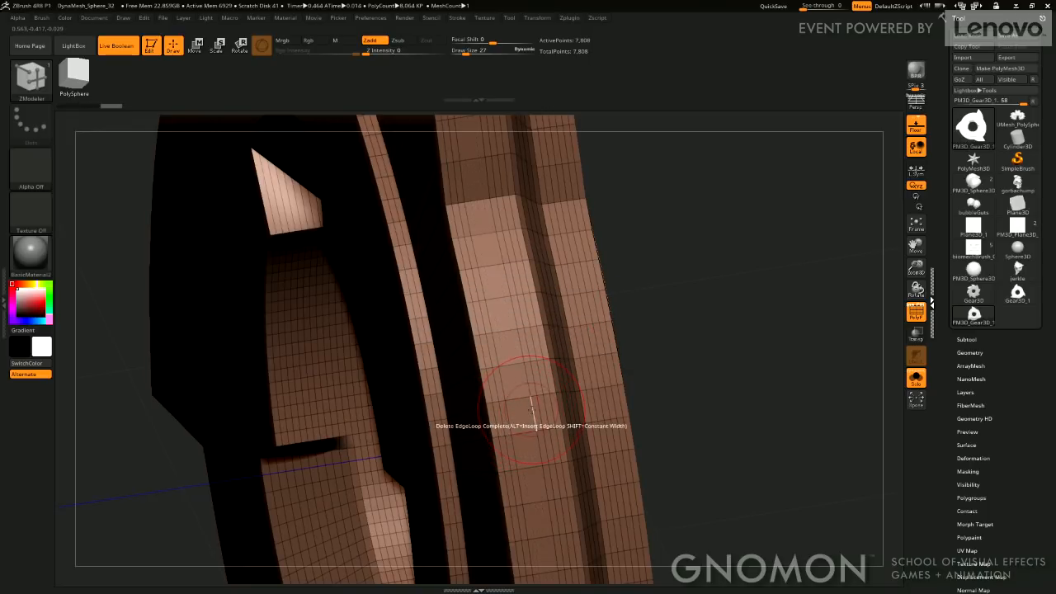
click(530, 405)
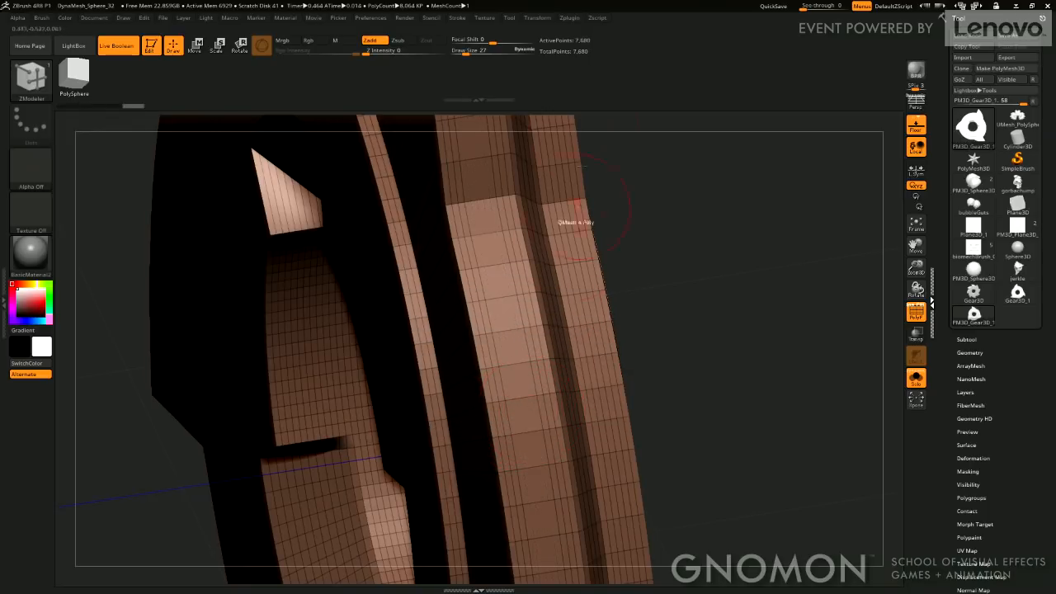
click(544, 409)
click(566, 401)
drag(784, 350, 642, 400)
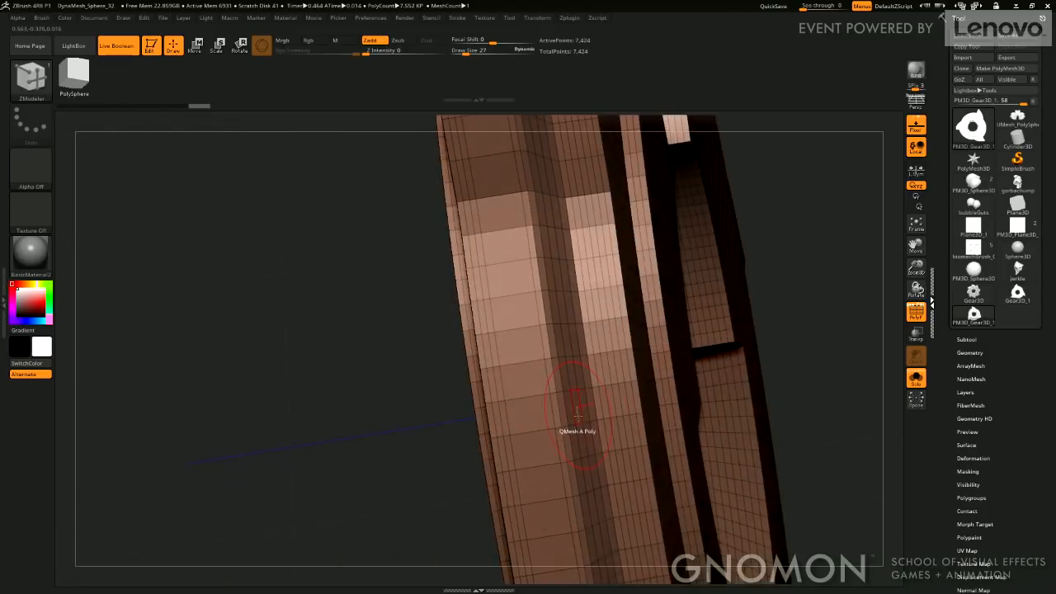
Delete the remaining closely spaced edge loops beside the groove on both sides of the gear's outer rim with ZModeler.
click(576, 424)
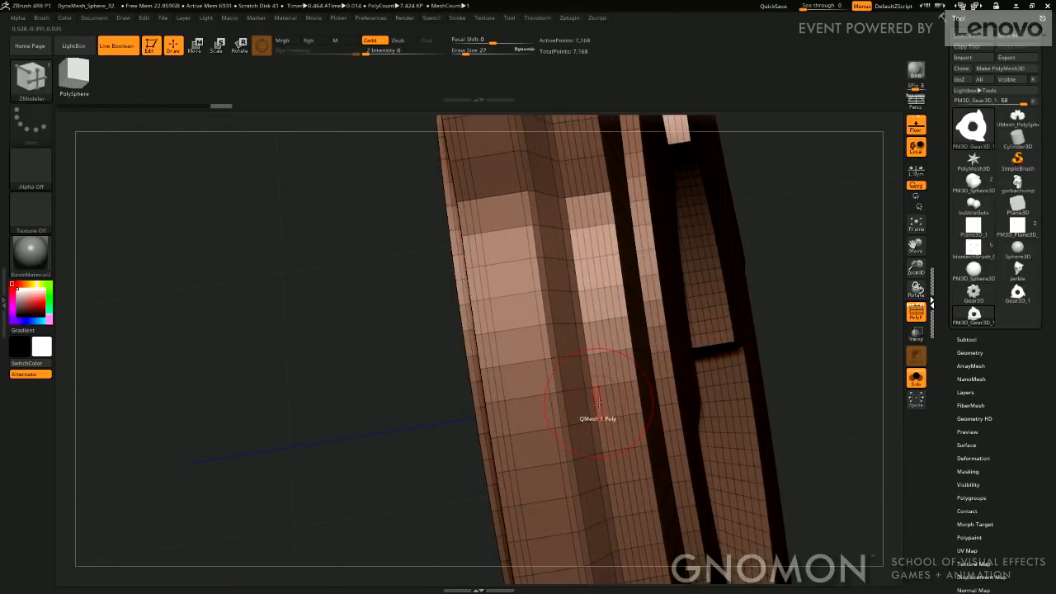
click(611, 400)
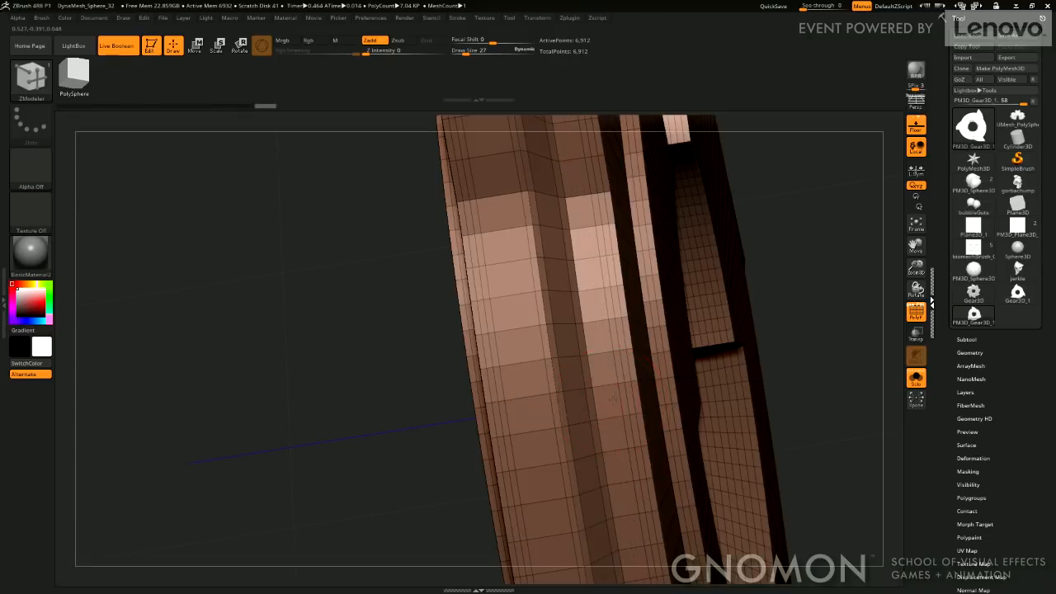
click(615, 397)
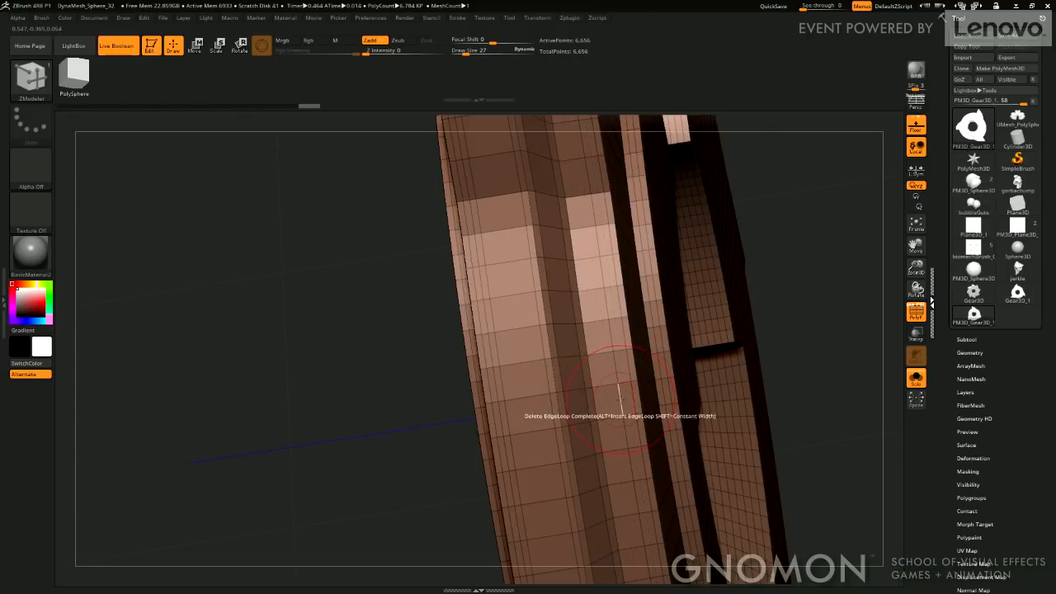
drag(441, 502, 487, 417)
click(520, 405)
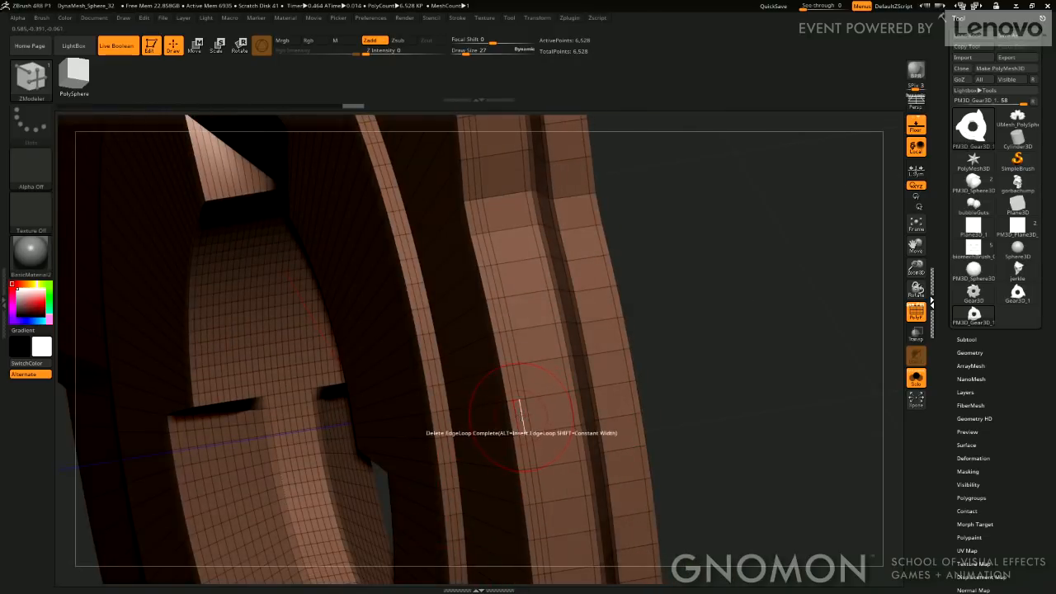
click(532, 408)
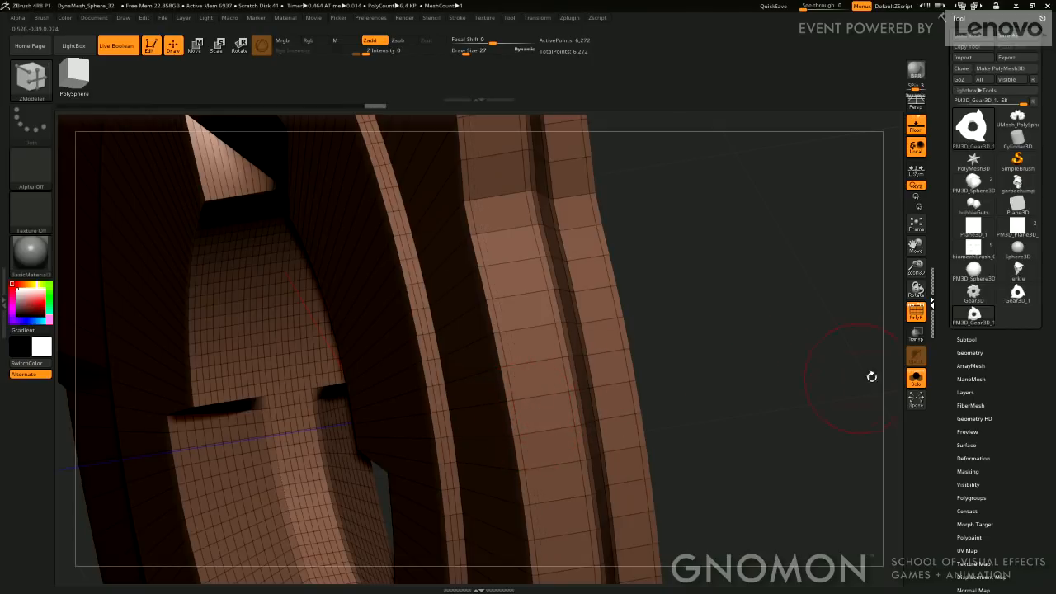
Turn off the polyframe display and stretch the gear along its Z axis with the transform gizmo to thicken it.
drag(919, 272, 833, 272)
drag(661, 330, 800, 320)
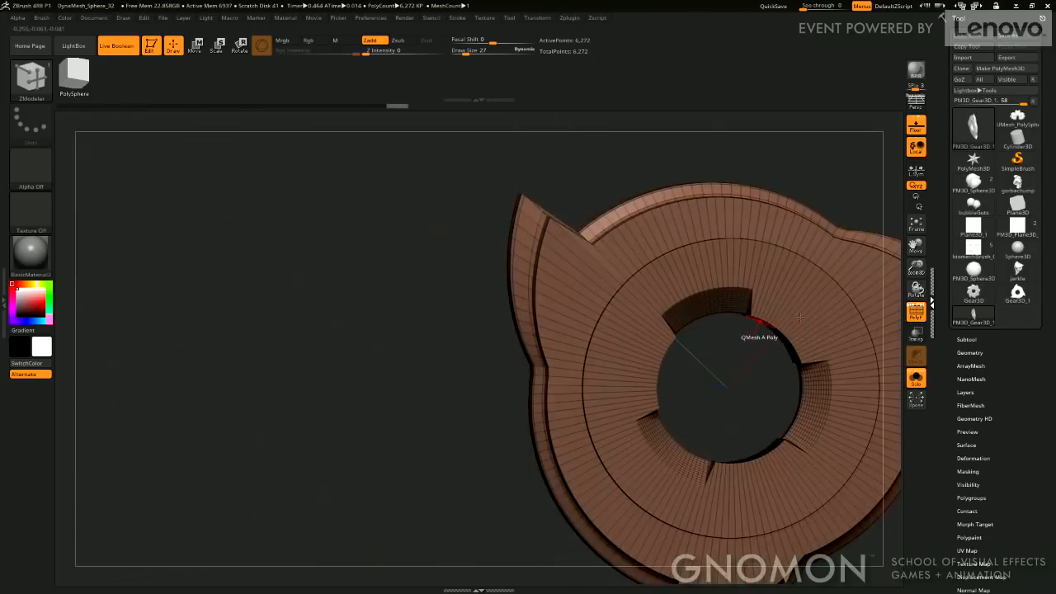
alt+drag(760, 402, 568, 392)
drag(786, 417, 855, 351)
click(916, 313)
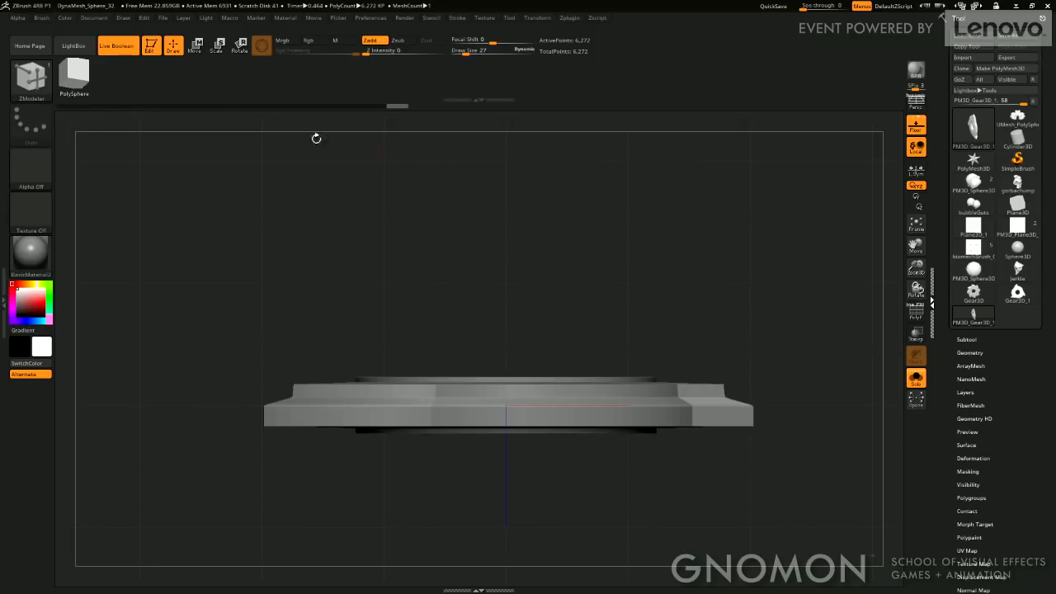
click(195, 43)
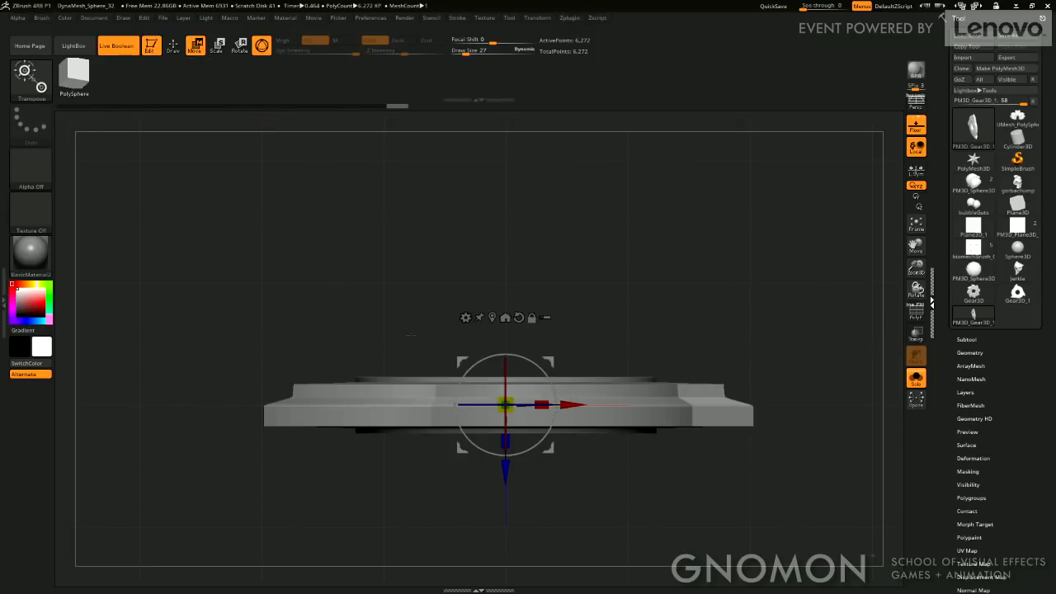
drag(506, 440, 502, 536)
drag(758, 340, 776, 413)
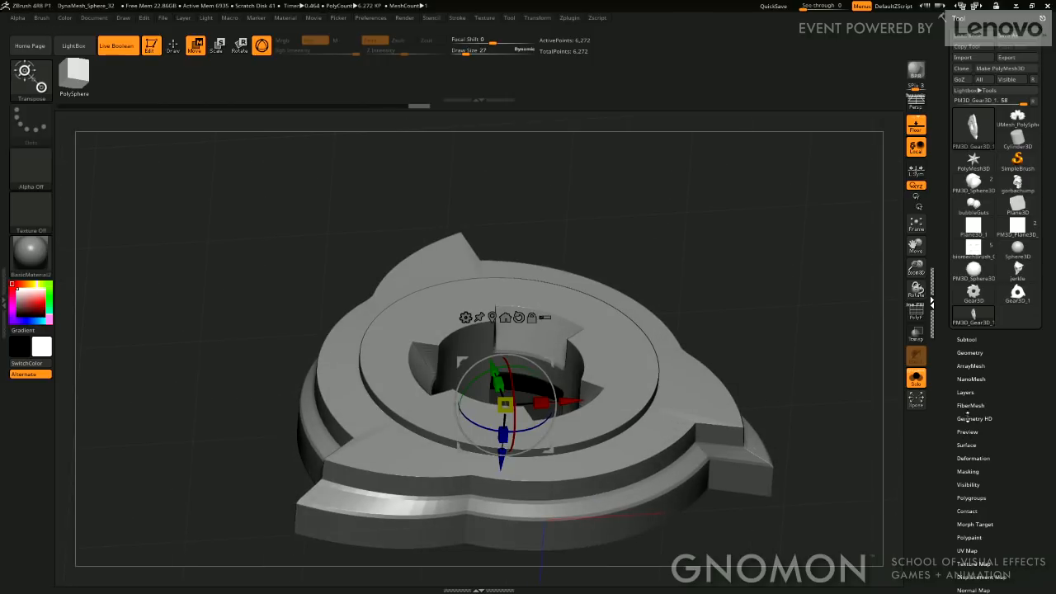
Snap to a side view of the gear and turn on Array Mesh for it.
shift+drag(847, 394, 942, 424)
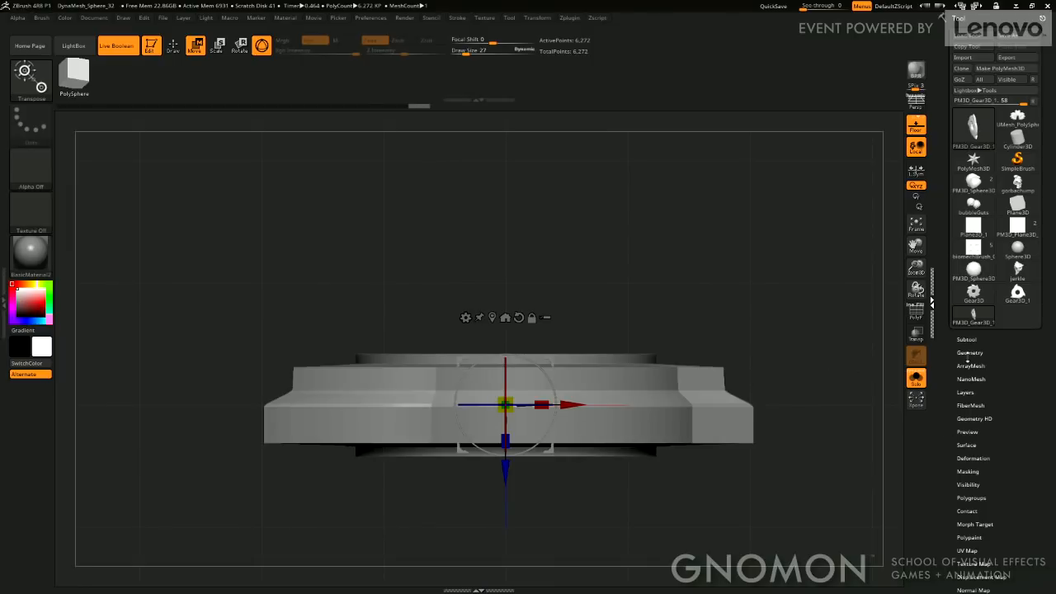
click(969, 352)
click(977, 350)
click(973, 366)
click(971, 398)
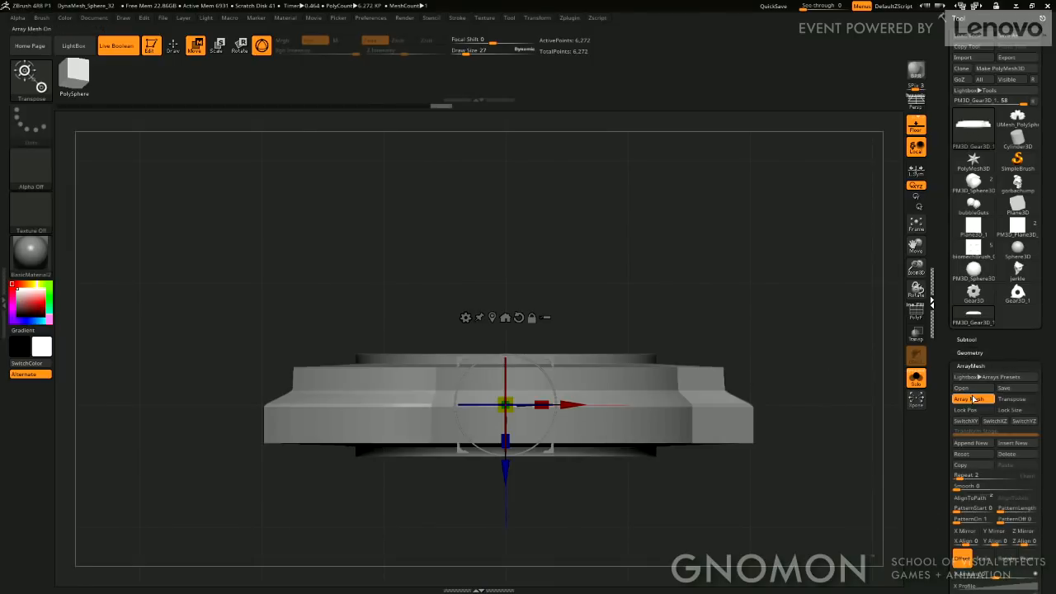
Try offsetting the array copies by a Y amount of 17.79327 with a repeat count of 52, and reset the Y amount to 0.
drag(916, 268, 881, 174)
alt+drag(786, 330, 751, 196)
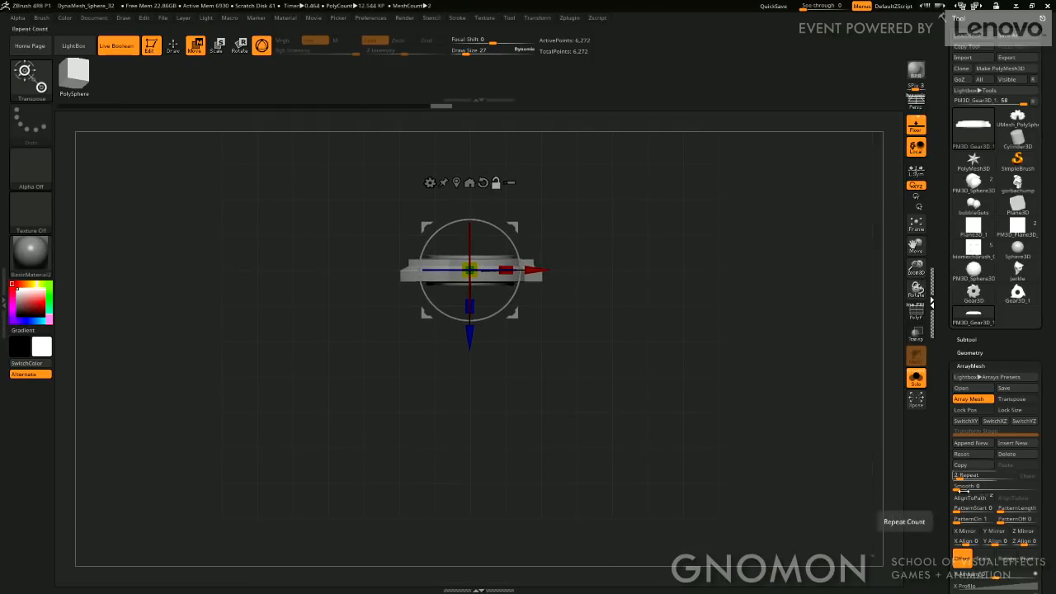
drag(942, 496, 1002, 421)
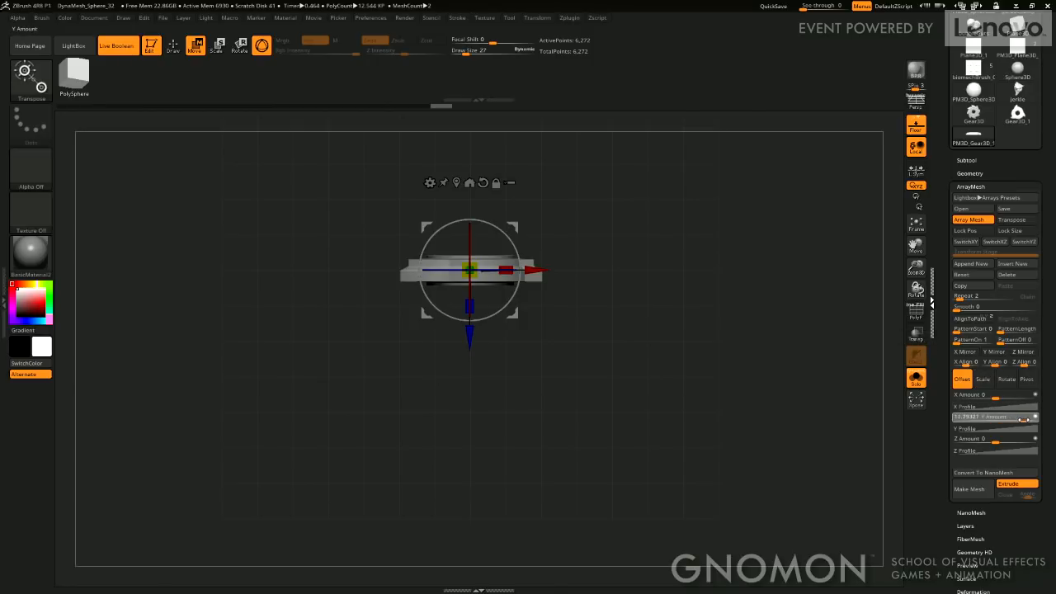
drag(962, 299, 982, 300)
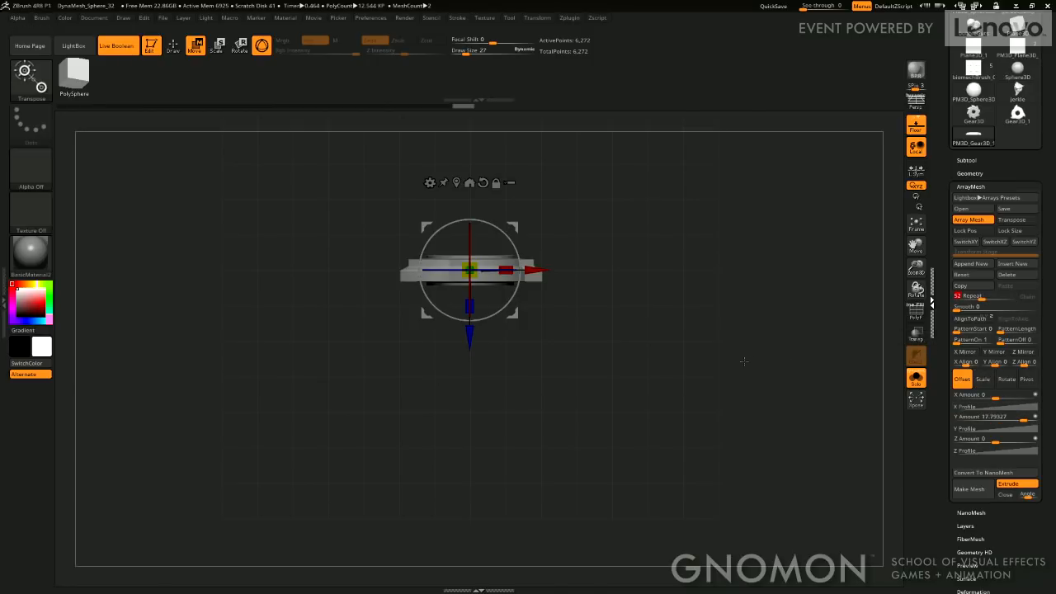
click(993, 418)
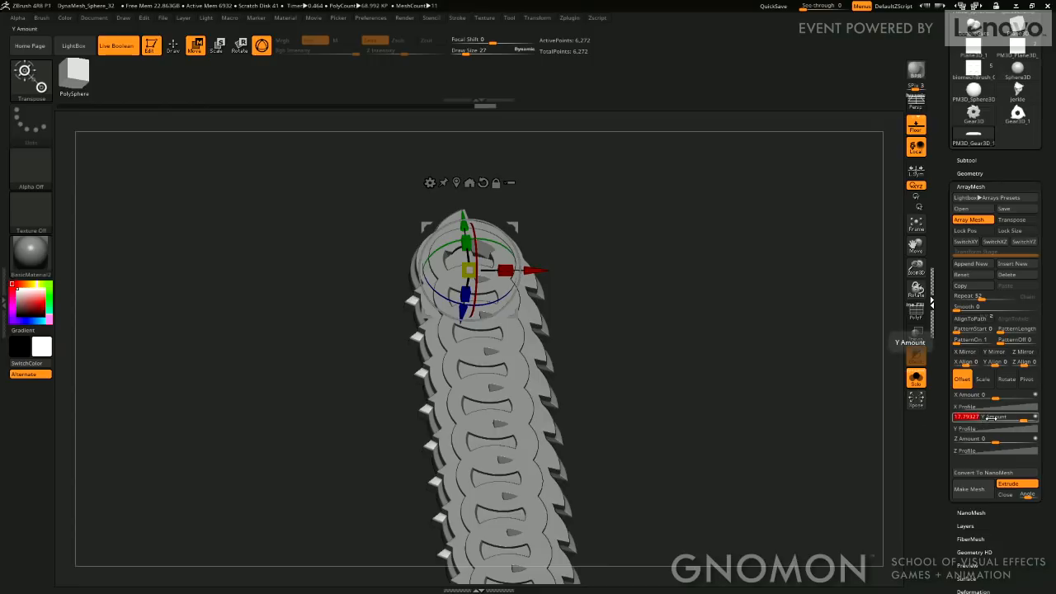
text(0)
key(Return)
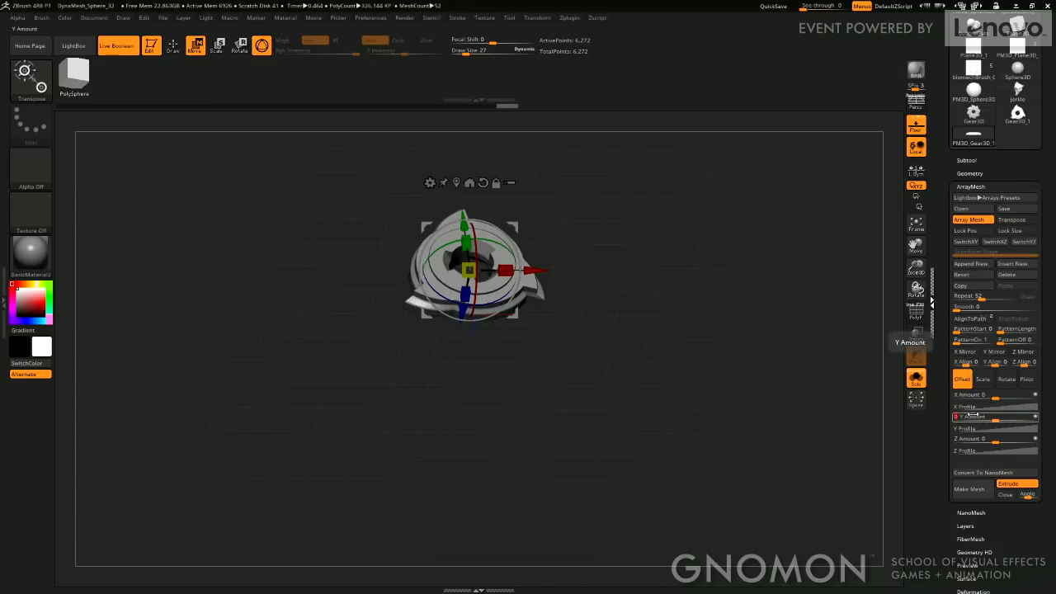
Offset the array copies along Z, reduce the repeat count to 13, and slightly widen the Z spacing between the gears.
drag(997, 439, 1021, 441)
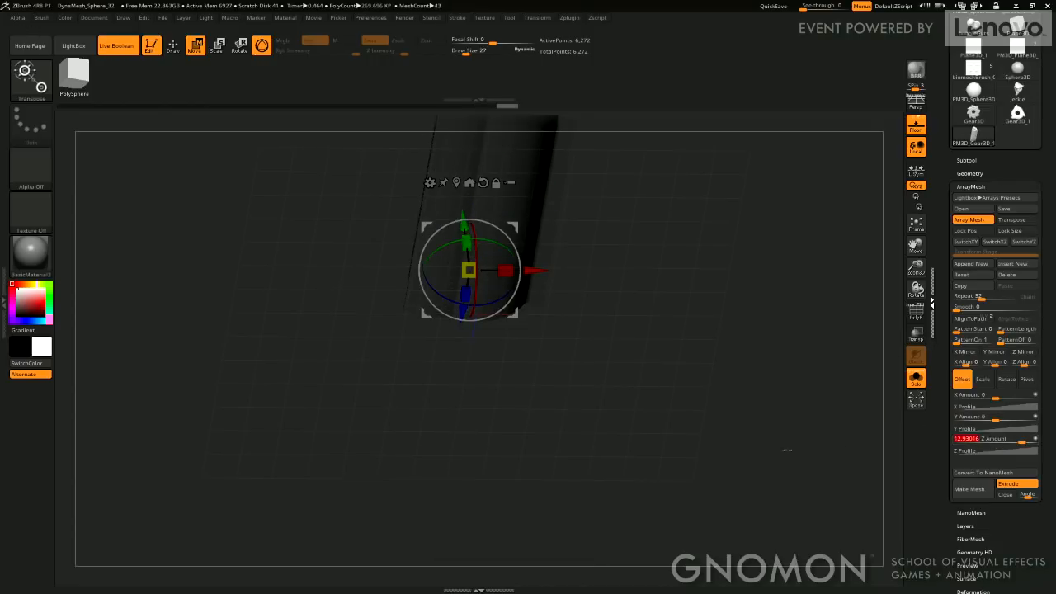
shift+drag(786, 451, 764, 463)
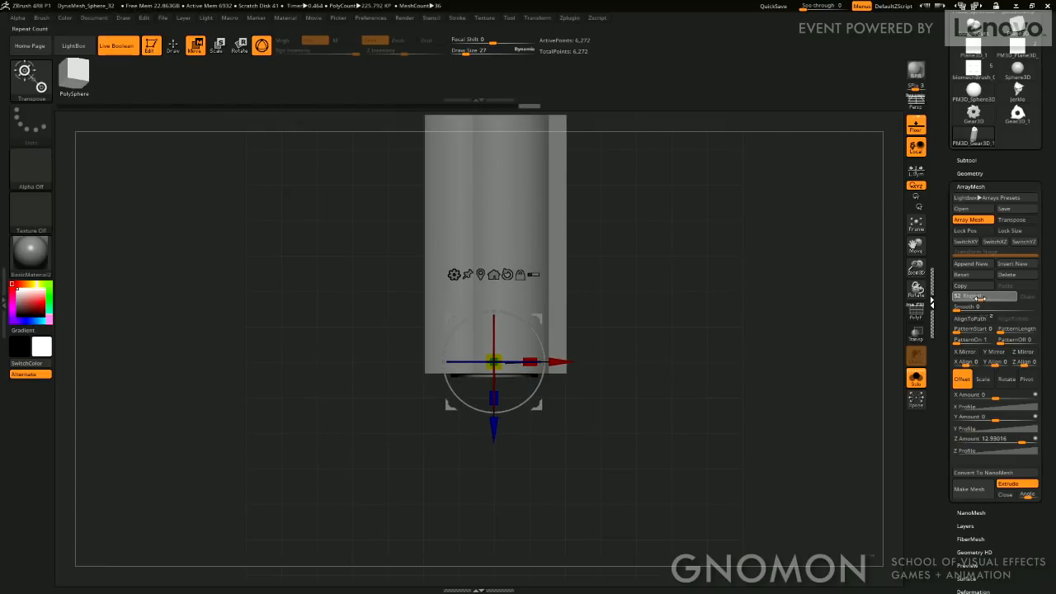
drag(982, 298, 969, 298)
click(916, 227)
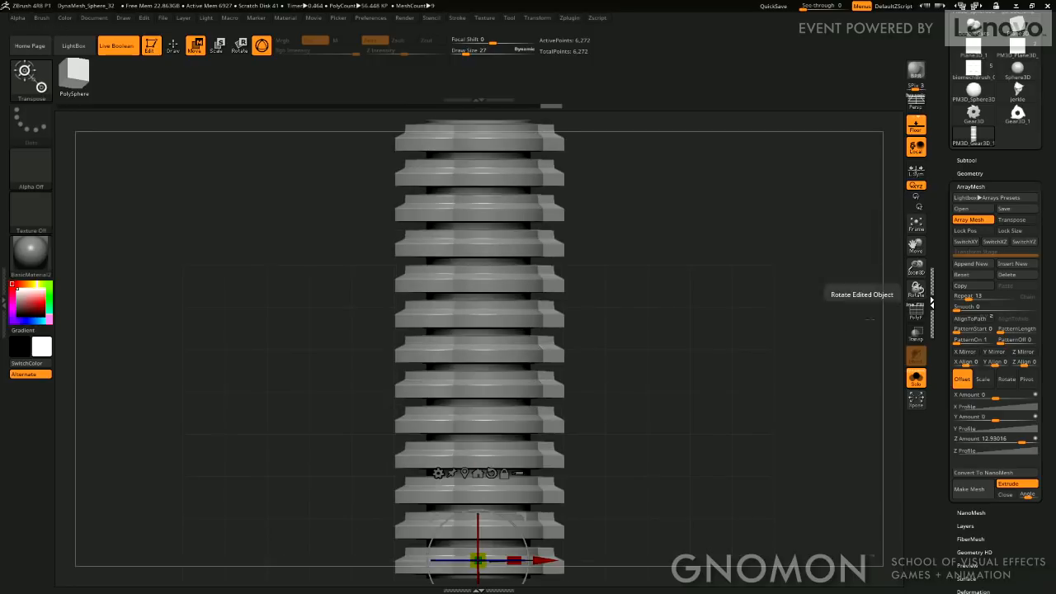
drag(917, 268, 883, 194)
alt+drag(740, 337, 771, 245)
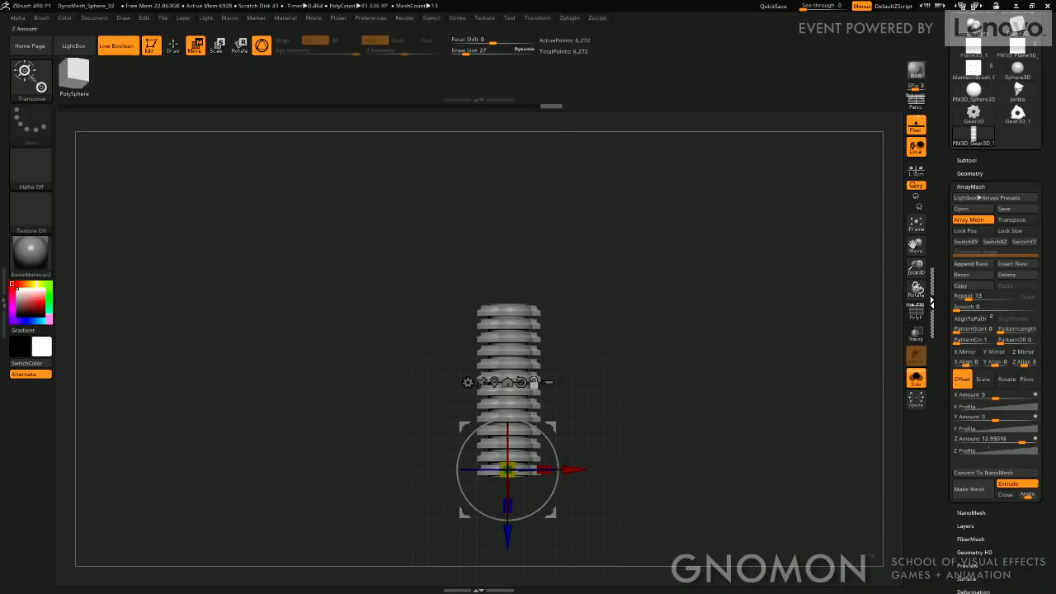
drag(1021, 441, 1025, 441)
Set the array's Z scale amount to 1.71903 and adjust its Z profile curve so the gears thicken up the stack.
click(984, 378)
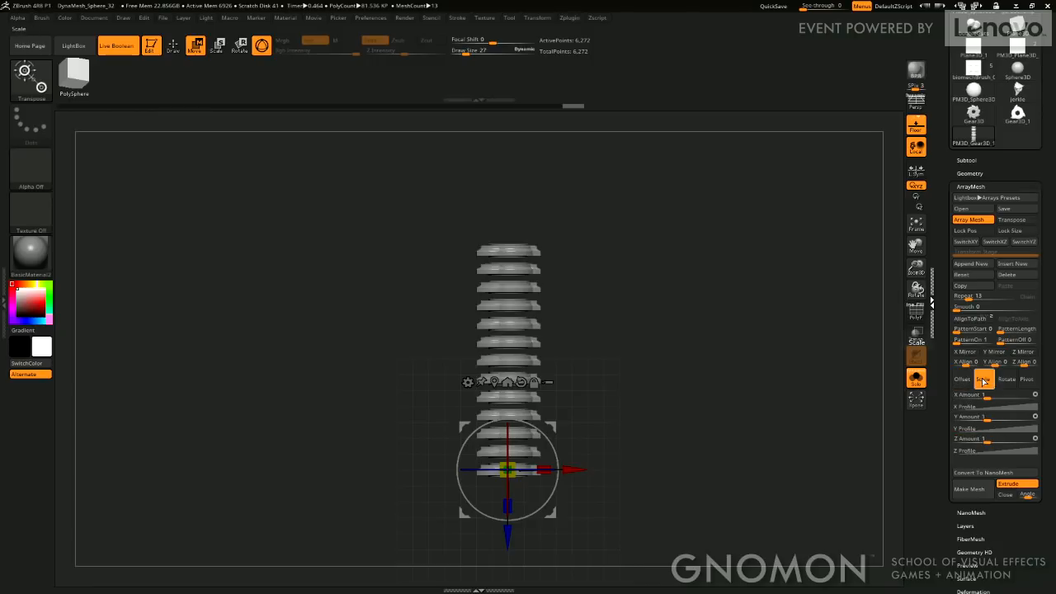
mouse_move(988, 440)
mouse_down()
mouse_move(1003, 440)
mouse_move(991, 440)
mouse_up()
drag(803, 364, 764, 415)
alt+drag(585, 375, 600, 358)
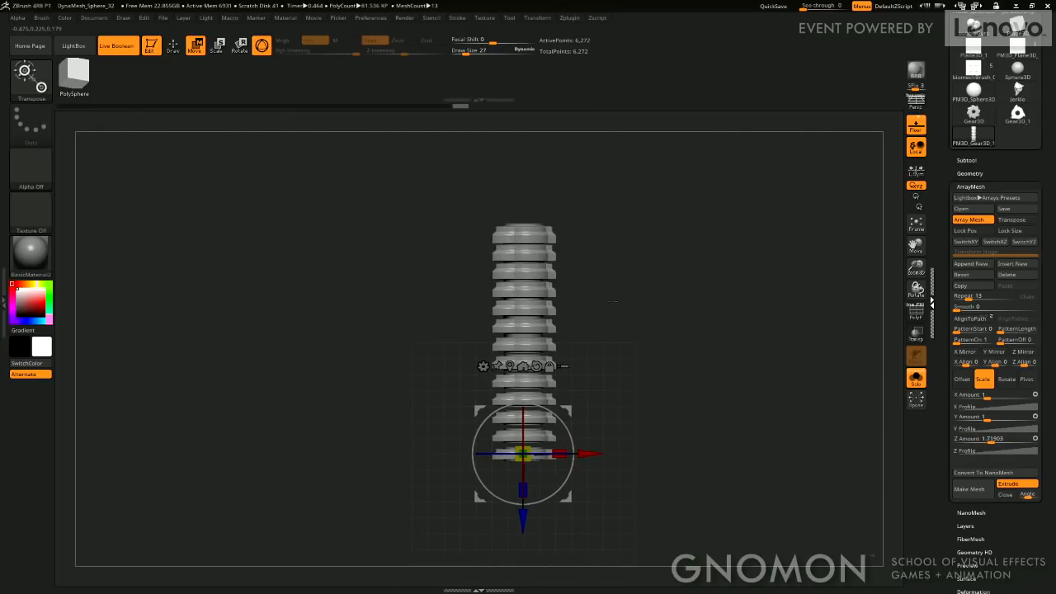
alt+drag(612, 302, 723, 305)
click(986, 451)
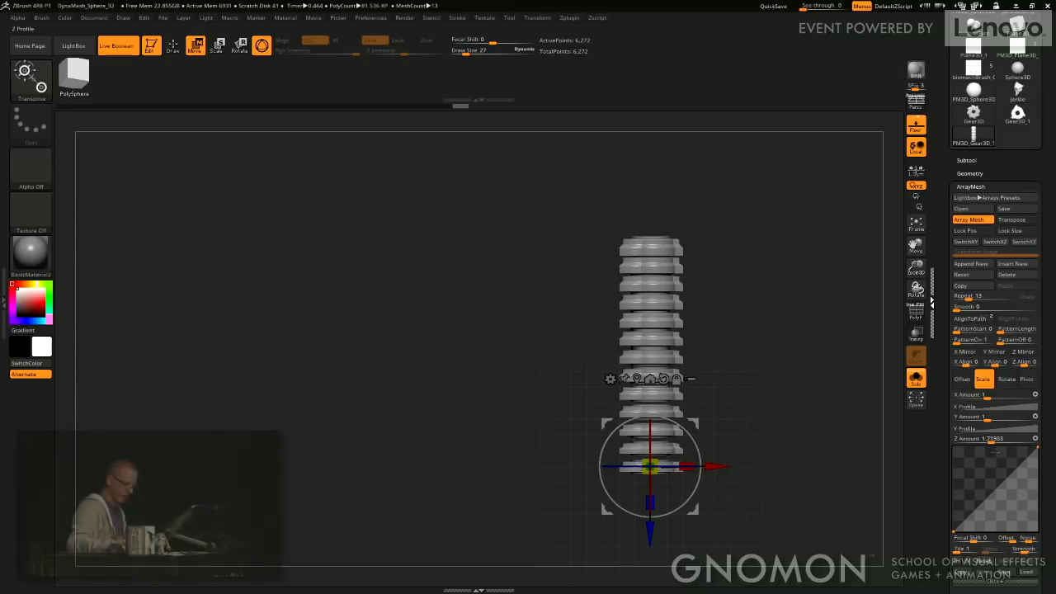
mouse_move(982, 462)
mouse_down()
mouse_move(1012, 495)
mouse_move(959, 450)
mouse_move(972, 456)
mouse_up()
drag(854, 425, 773, 451)
drag(773, 451, 810, 409)
Try rotating the array copies progressively about Y, X and Z, and return every rotation amount to 0.
click(1005, 384)
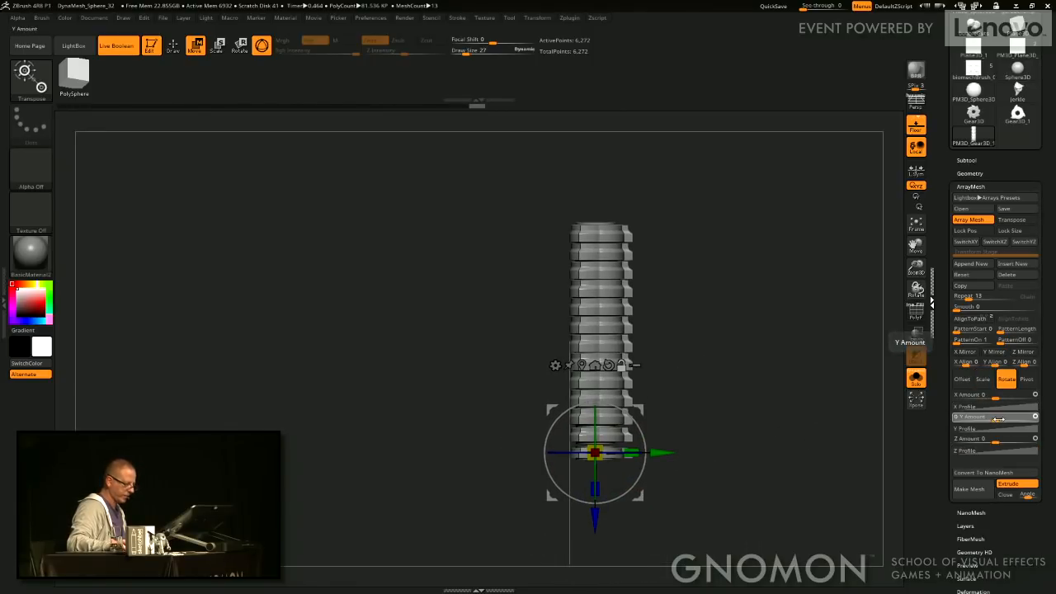
click(1012, 419)
key(ctrl+z)
drag(997, 398, 1012, 398)
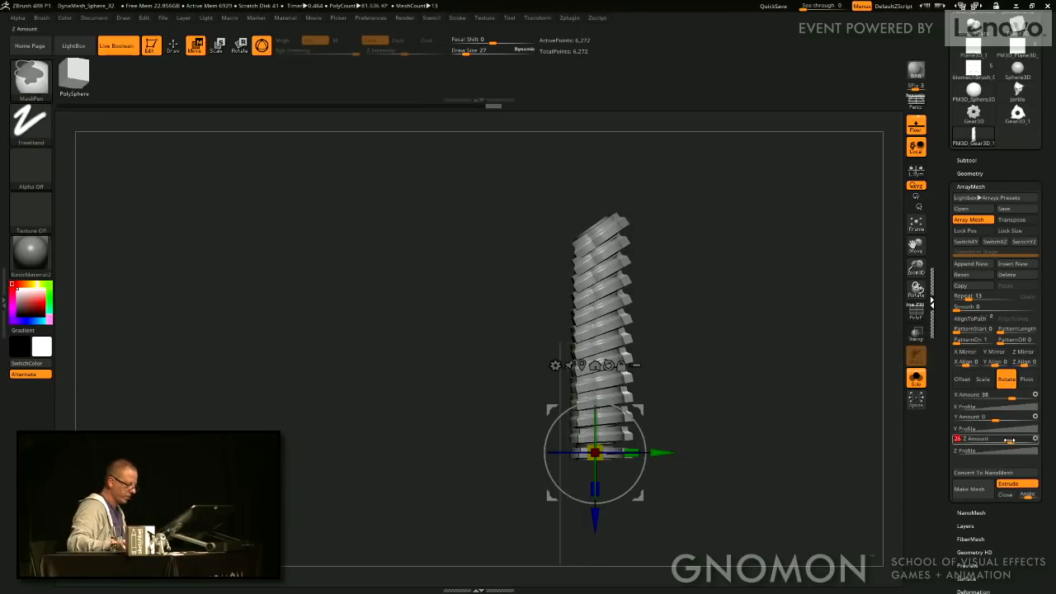
key(ctrl+z)
drag(1008, 439, 1016, 439)
drag(875, 421, 838, 361)
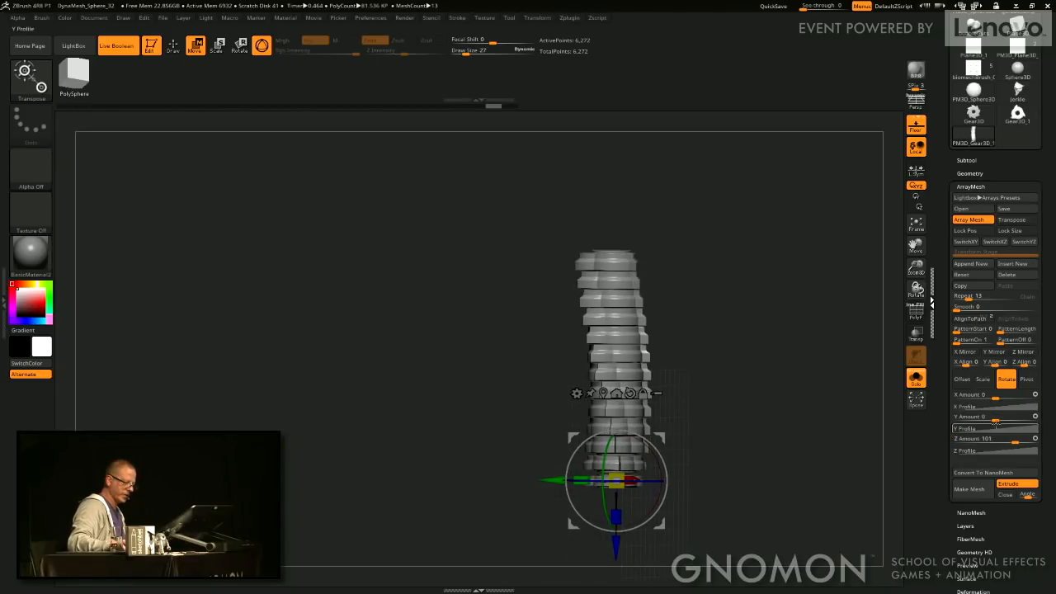
drag(1015, 441, 1004, 441)
drag(780, 396, 788, 425)
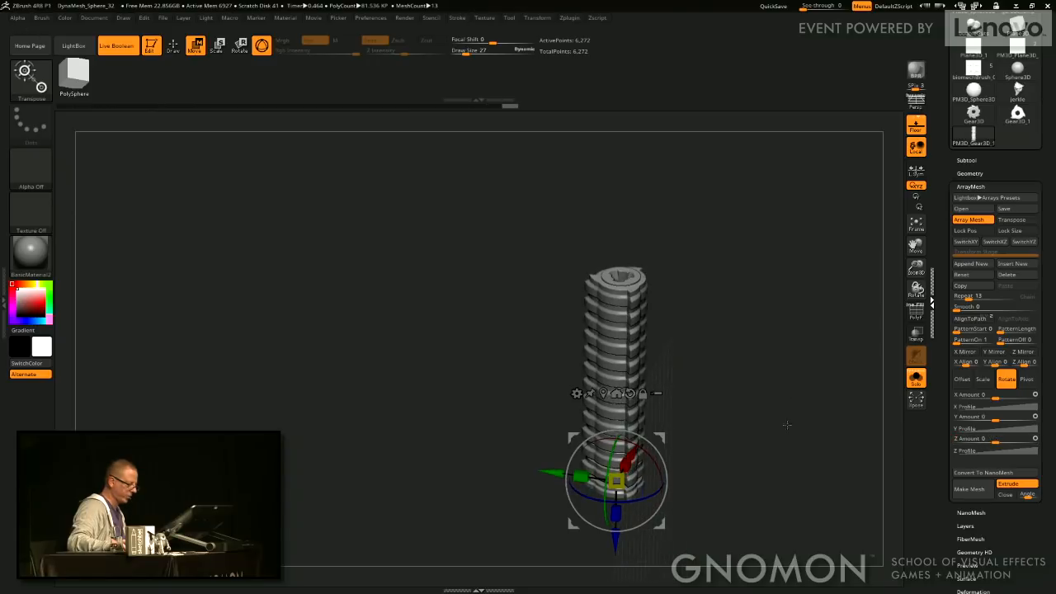
Turn off Extrude and convert the gear array into real mesh geometry with Make Mesh.
shift+drag(747, 382, 736, 328)
click(970, 490)
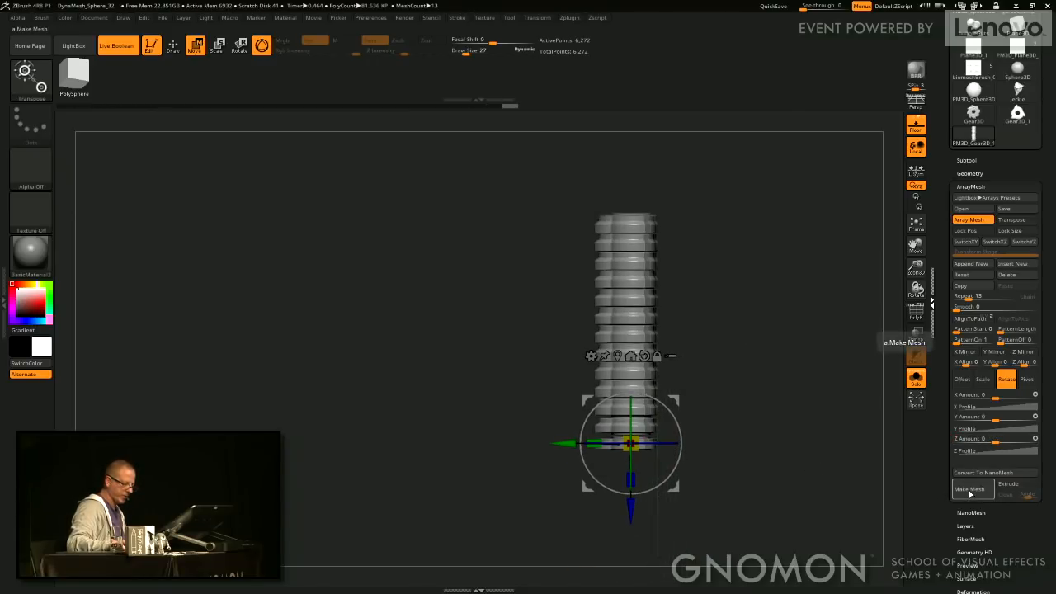
alt+drag(738, 391, 711, 426)
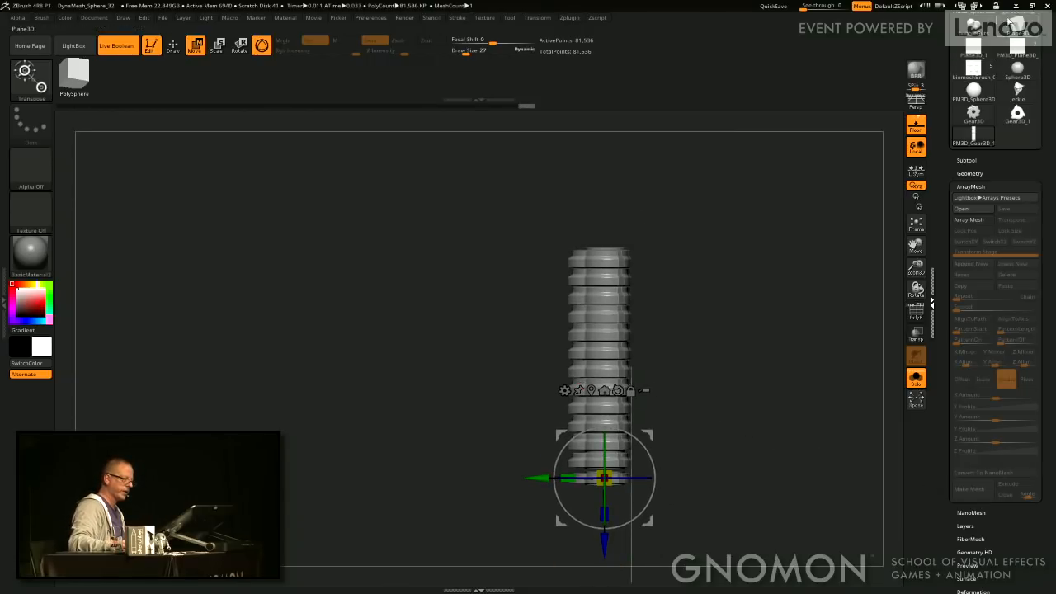
Switch to the Photos window showing gigerGirl2_comp1.png, examine its segmented cables and halo up close, and minimize the image.
click(1016, 6)
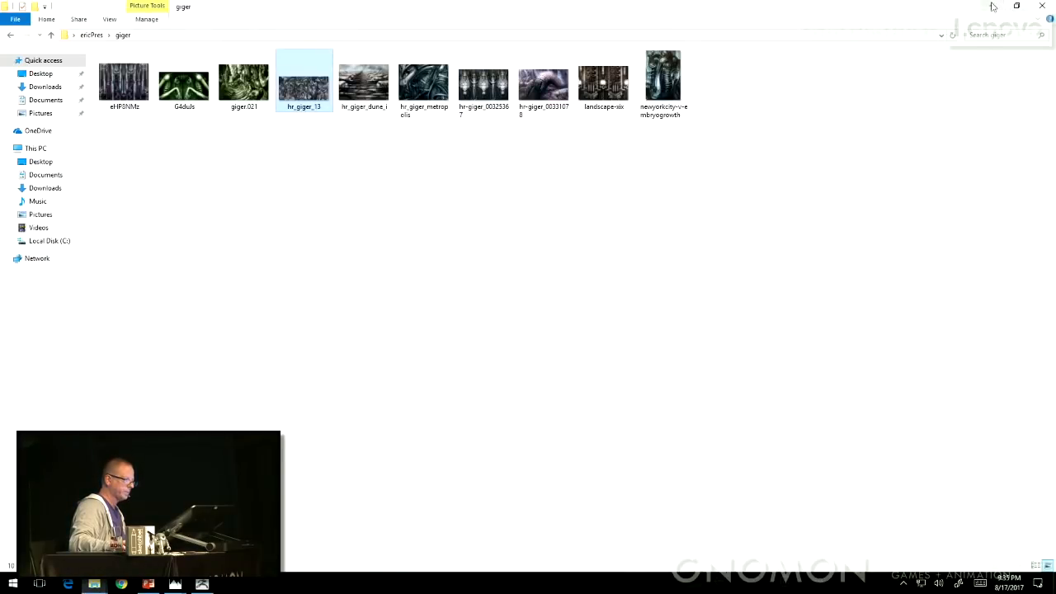
click(993, 6)
mouse_move(175, 584)
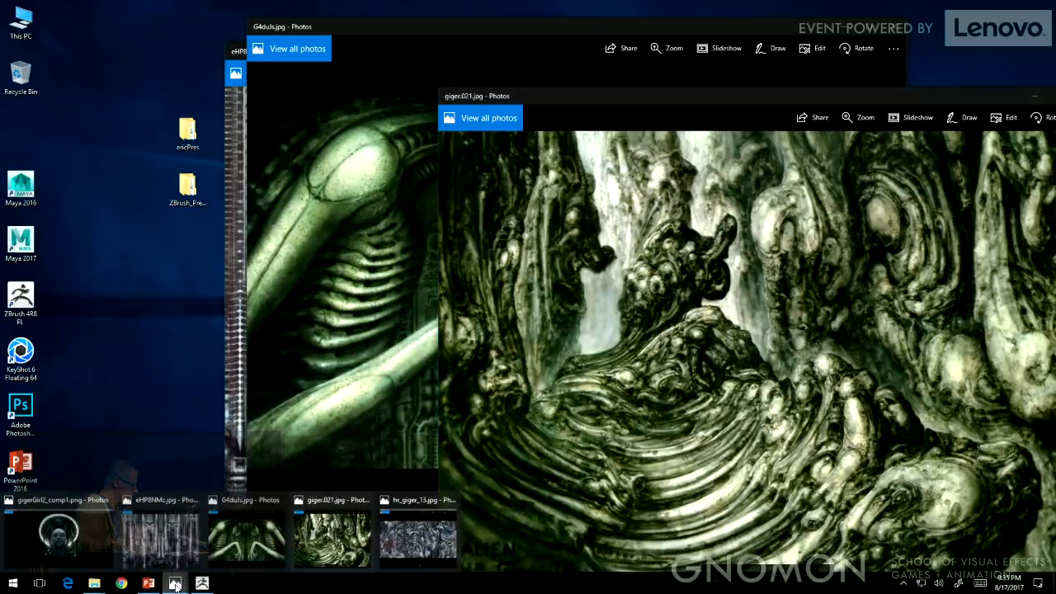
click(84, 539)
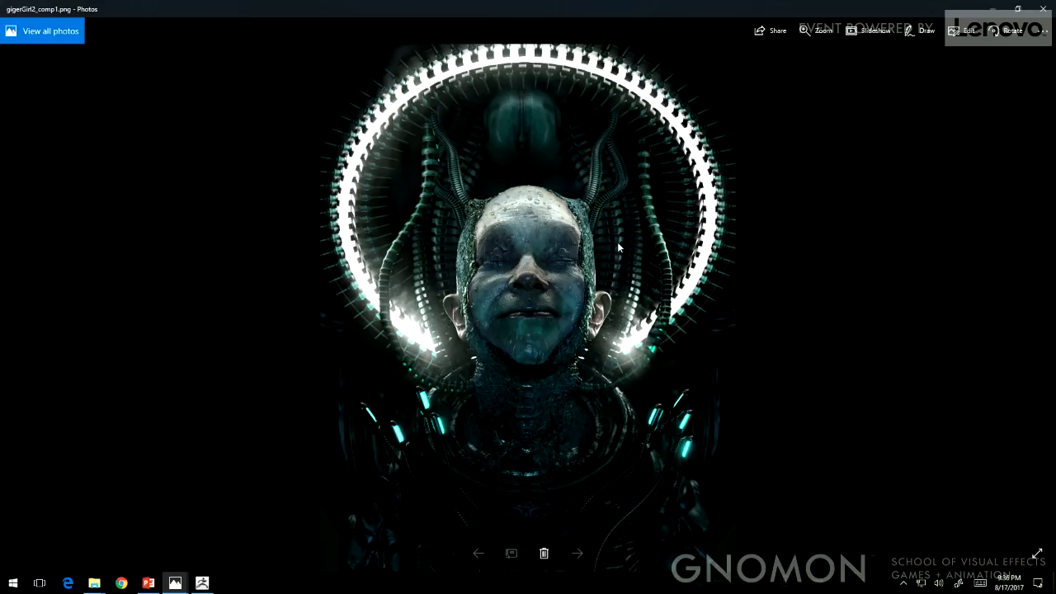
scroll(617, 242, up, 2)
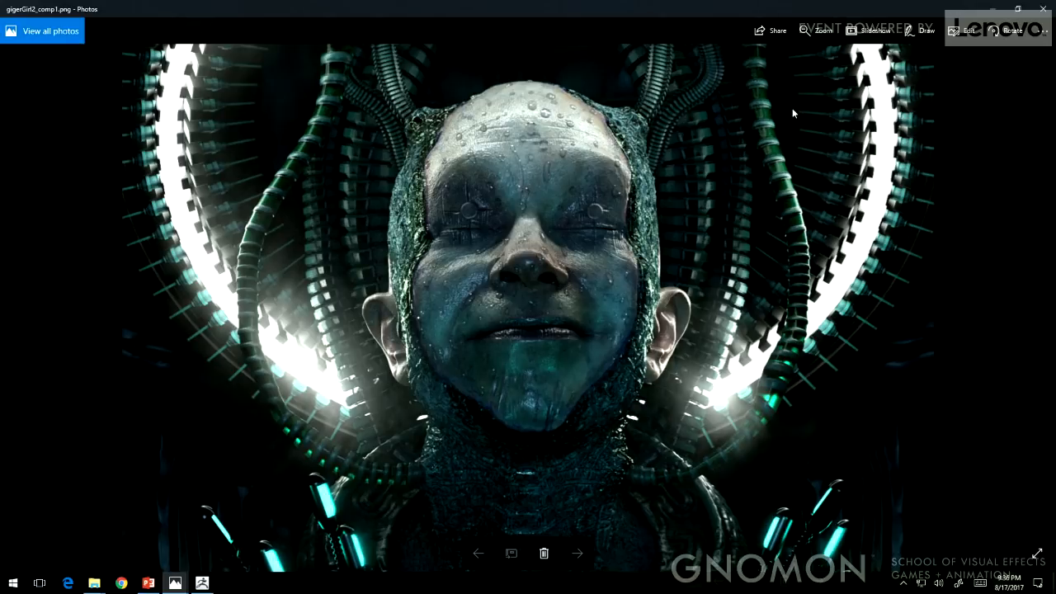
drag(792, 108, 673, 192)
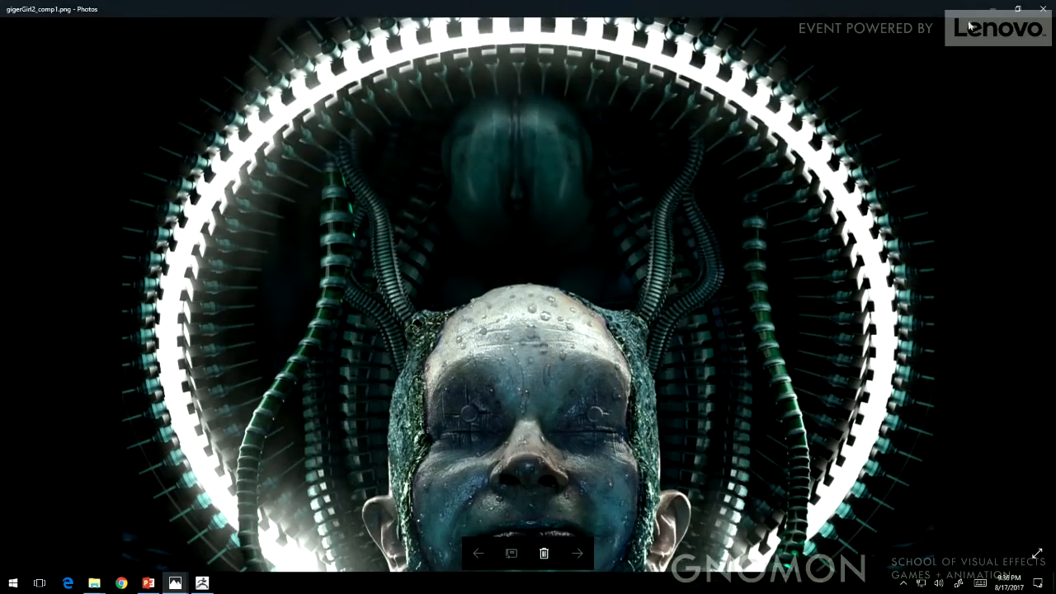
click(993, 9)
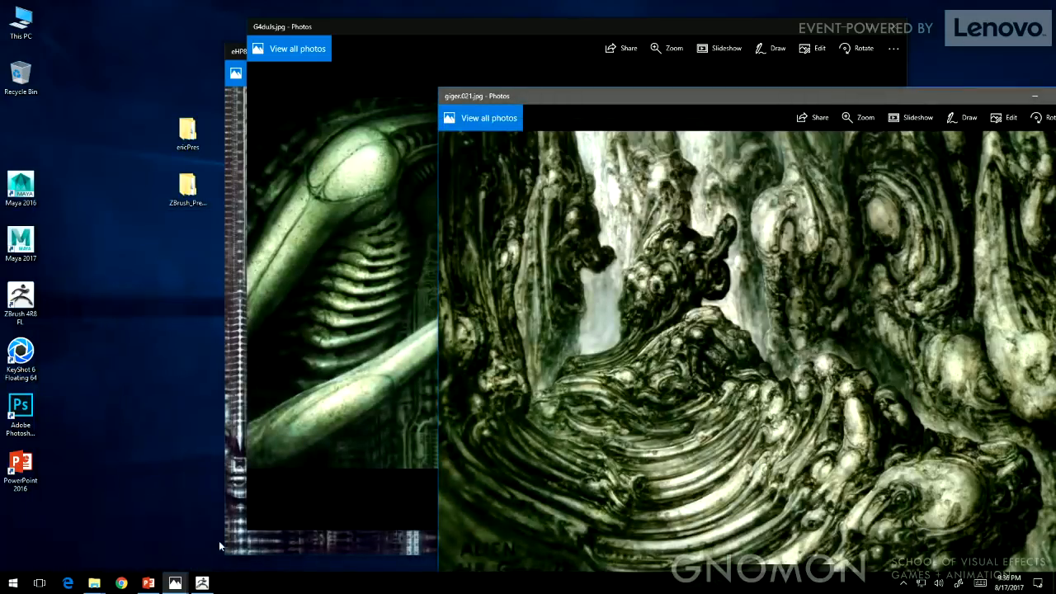
Switch back to ZBrush and apply the Bend Curve deformer to the gear column.
mouse_move(203, 585)
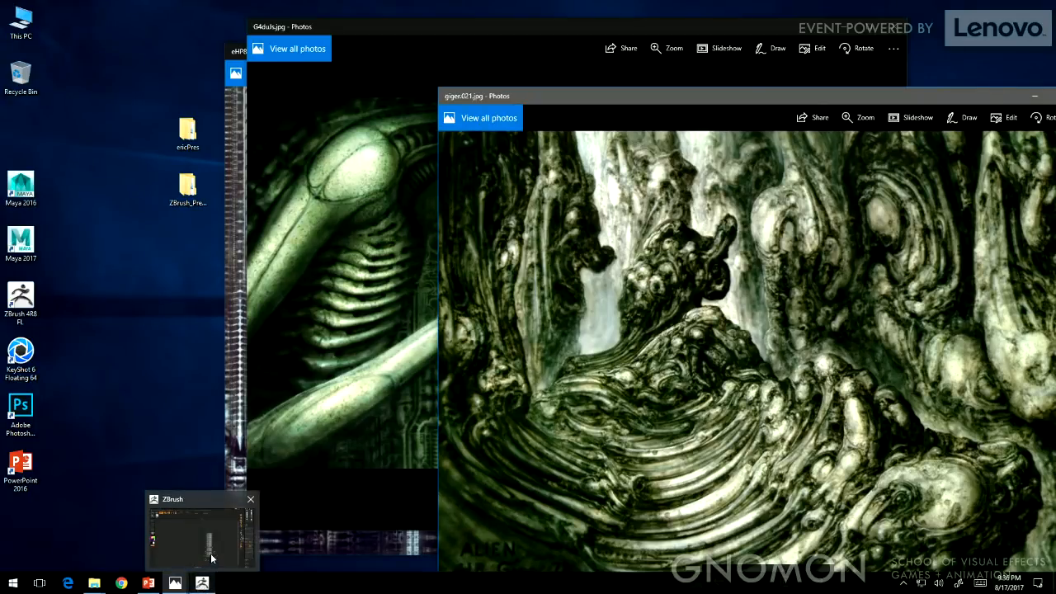
click(214, 559)
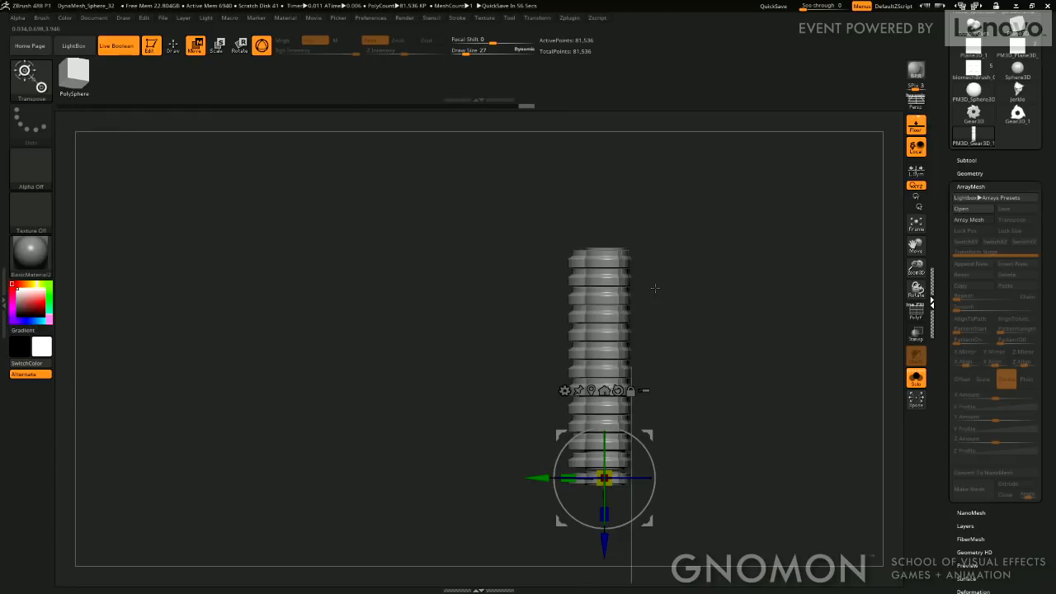
drag(825, 448, 747, 385)
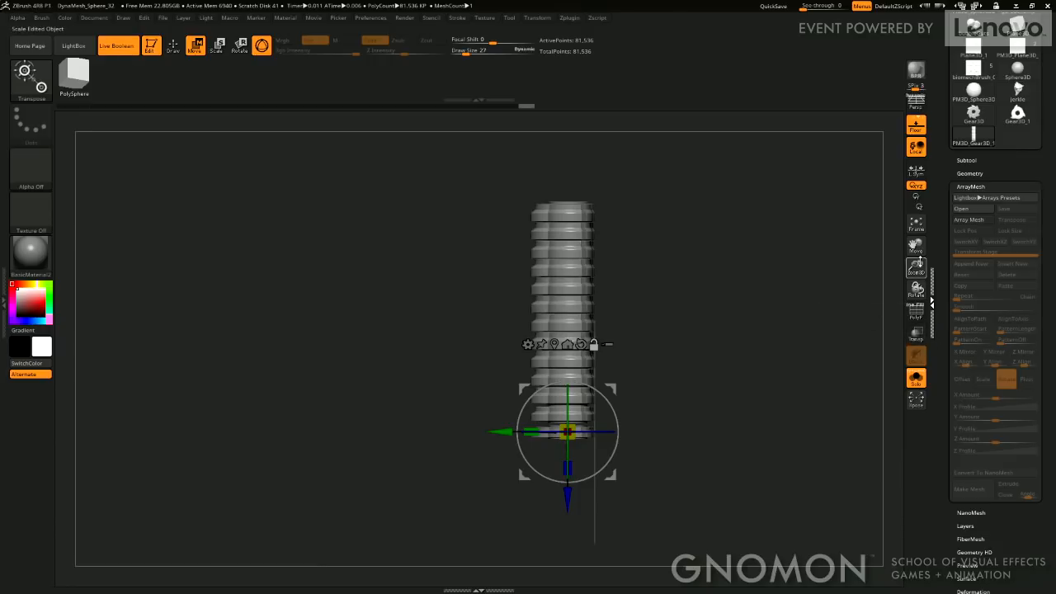
drag(918, 265, 813, 381)
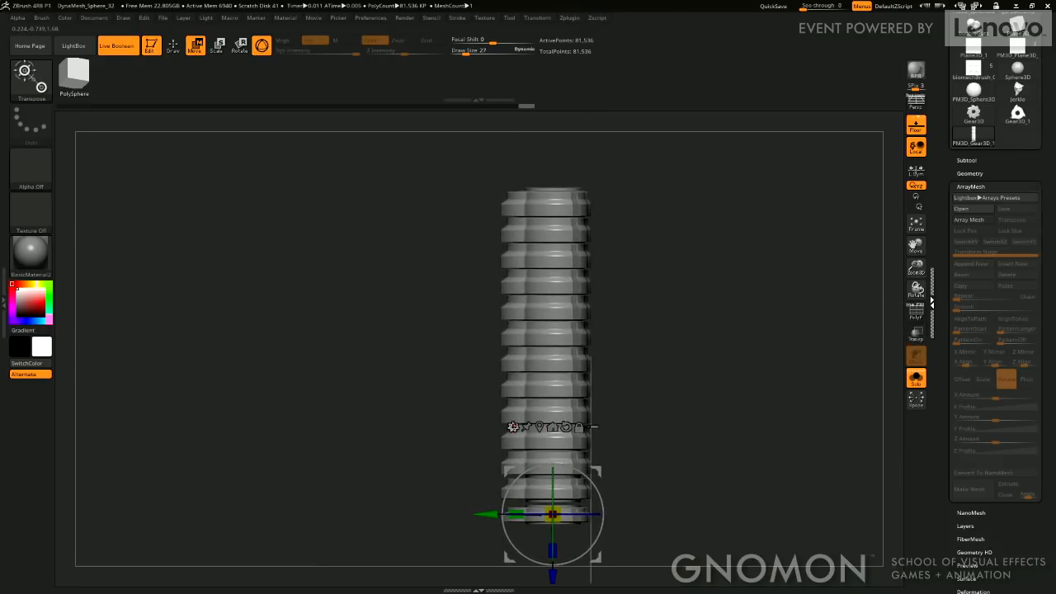
click(513, 427)
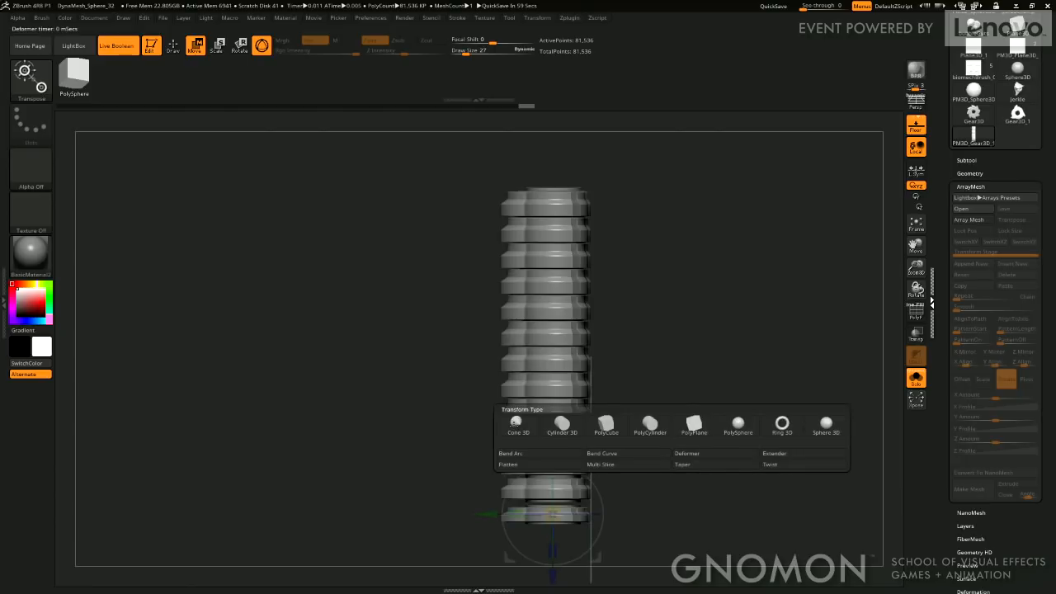
click(607, 454)
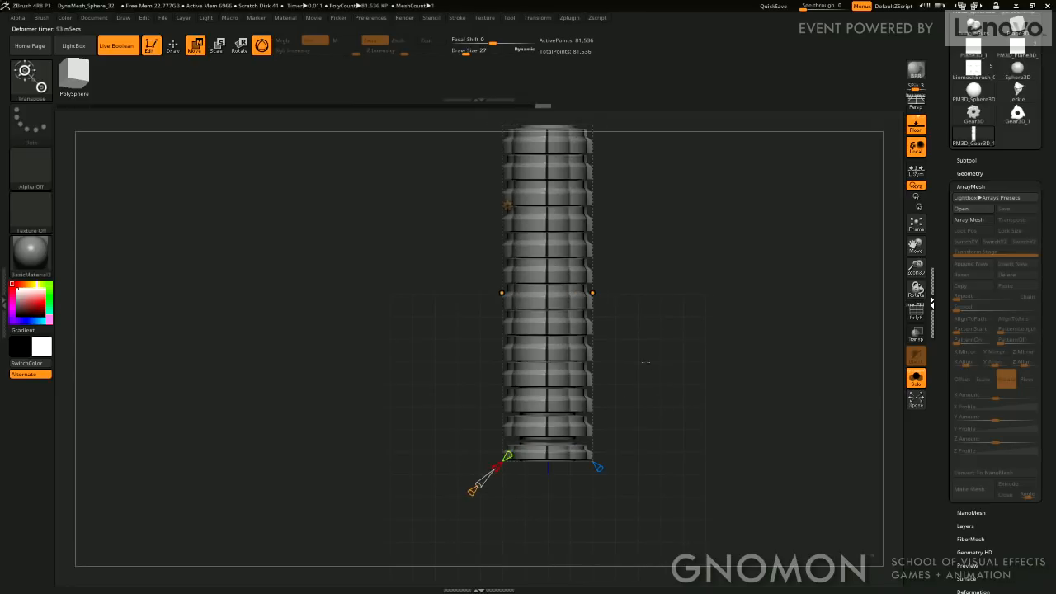
drag(645, 361, 660, 436)
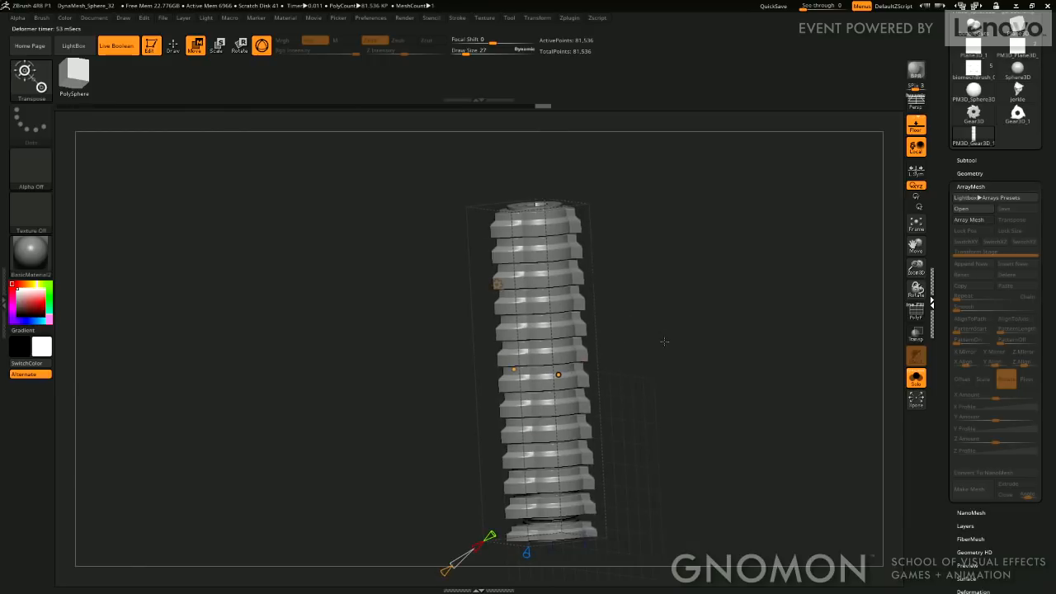
drag(664, 340, 697, 333)
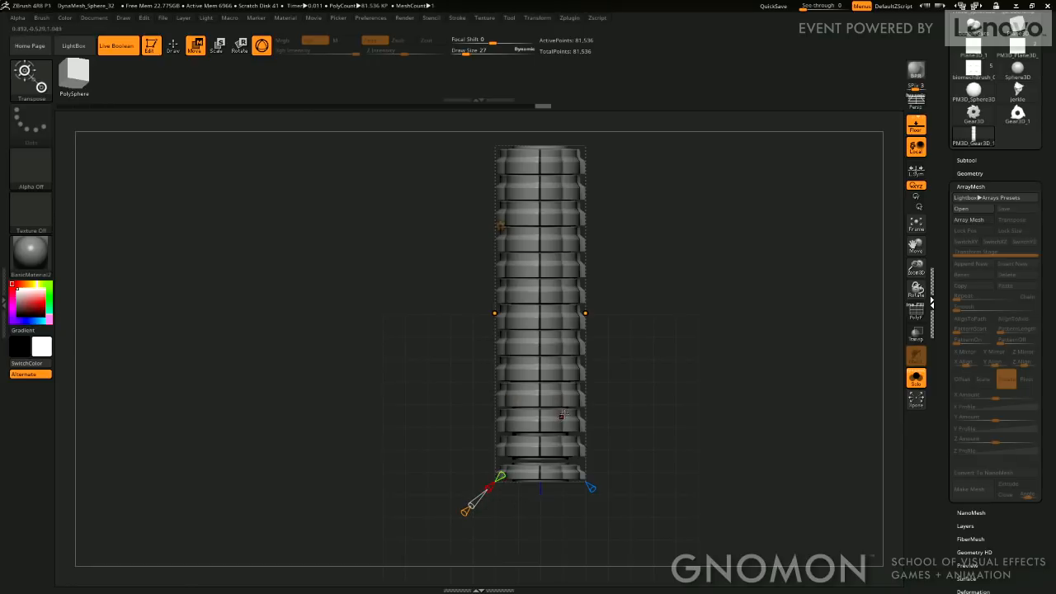
drag(689, 351, 566, 357)
drag(683, 335, 702, 341)
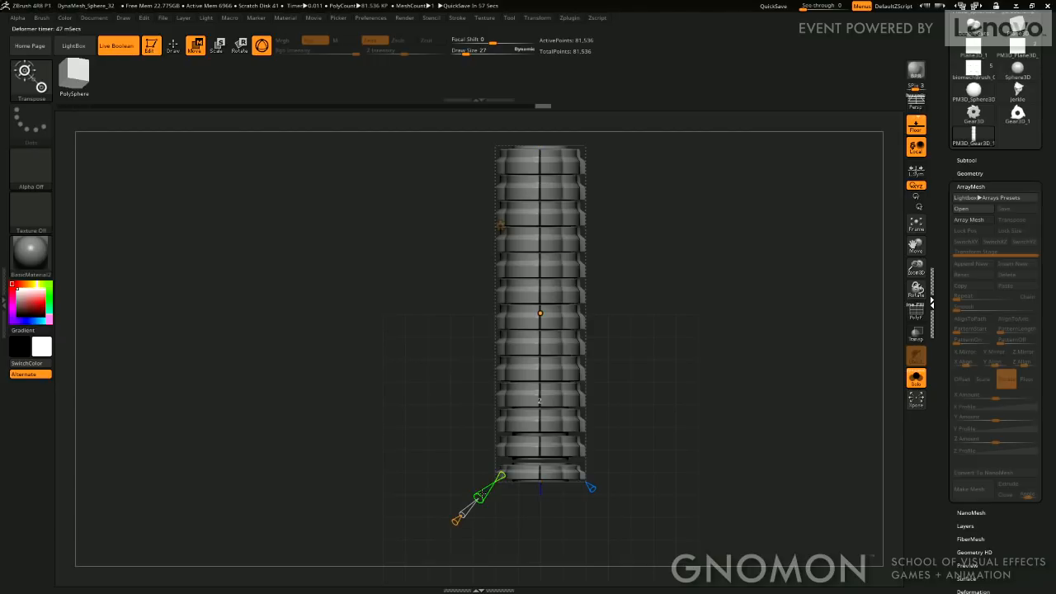
Set the Bend Curve to run along the column's length and raise its curve resolution to nine control points.
drag(479, 497, 469, 506)
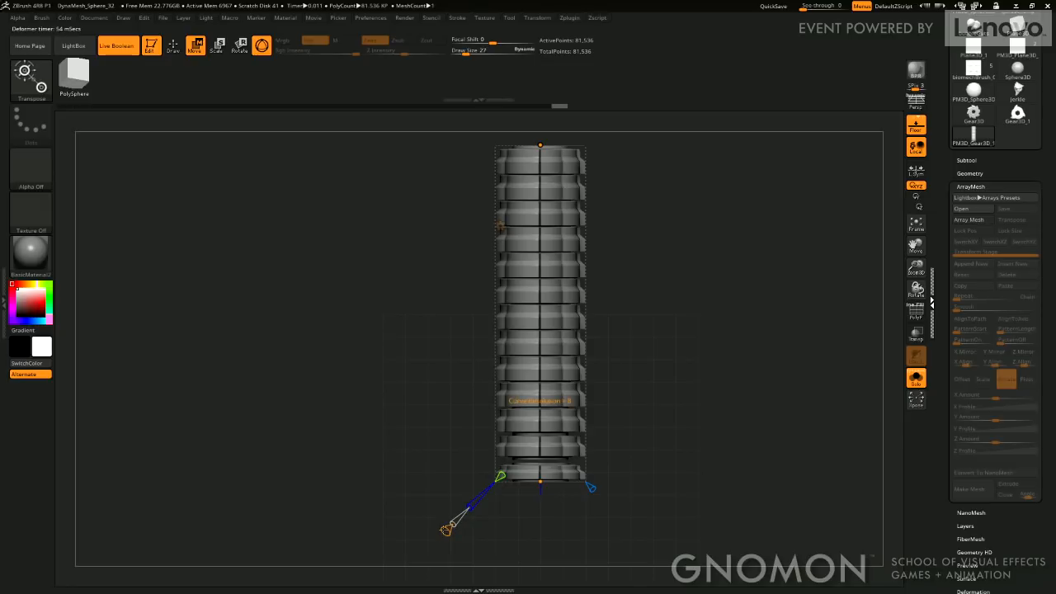
mouse_move(446, 529)
mouse_down()
mouse_move(425, 548)
mouse_move(436, 541)
mouse_up()
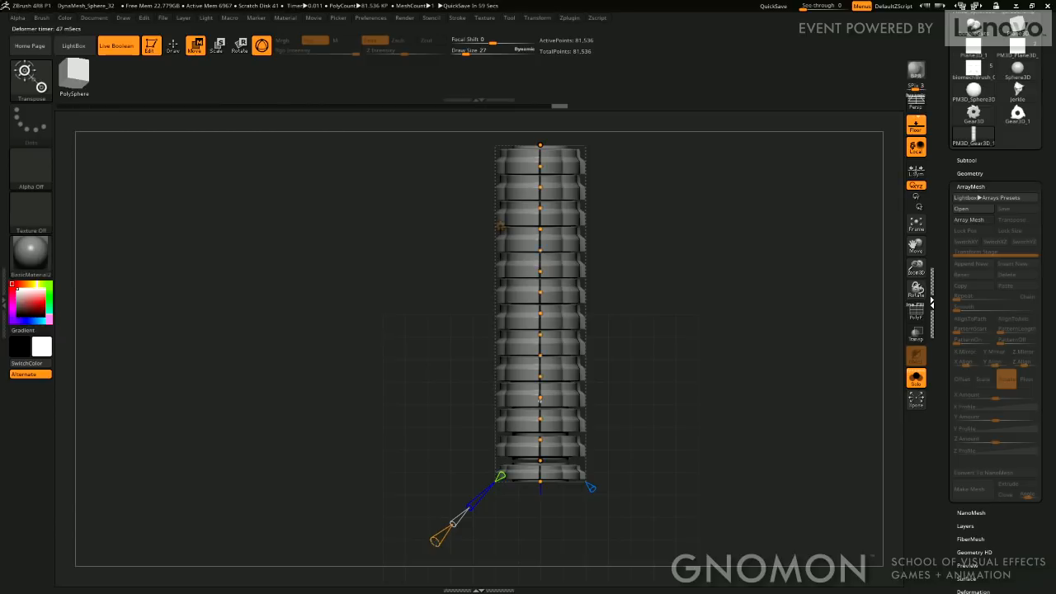
drag(438, 541, 438, 540)
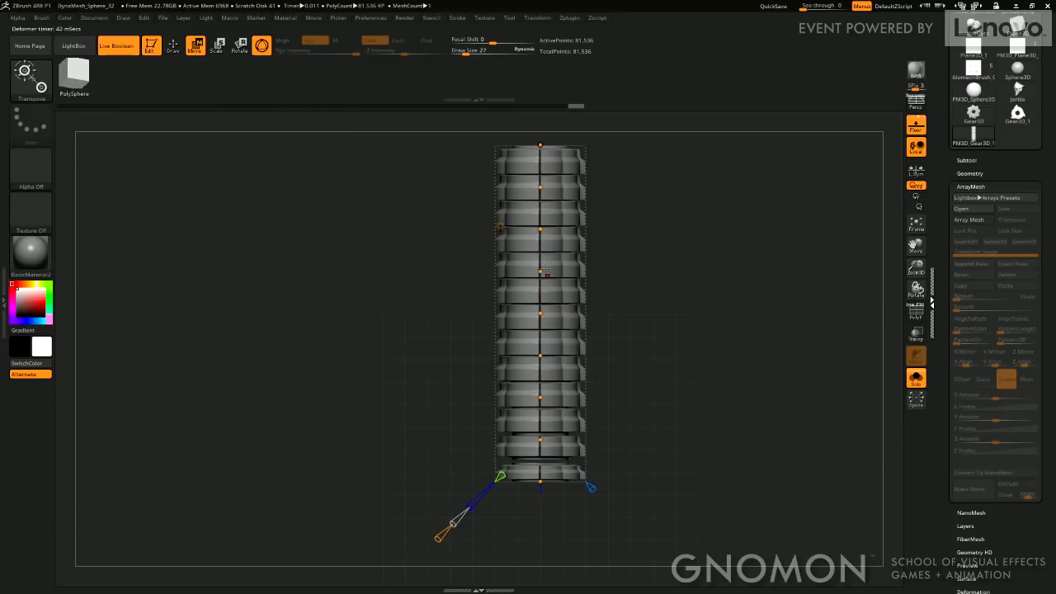
Move the upper and middle curve points sideways to bend the column into an S with its top hooked over.
drag(543, 270, 575, 272)
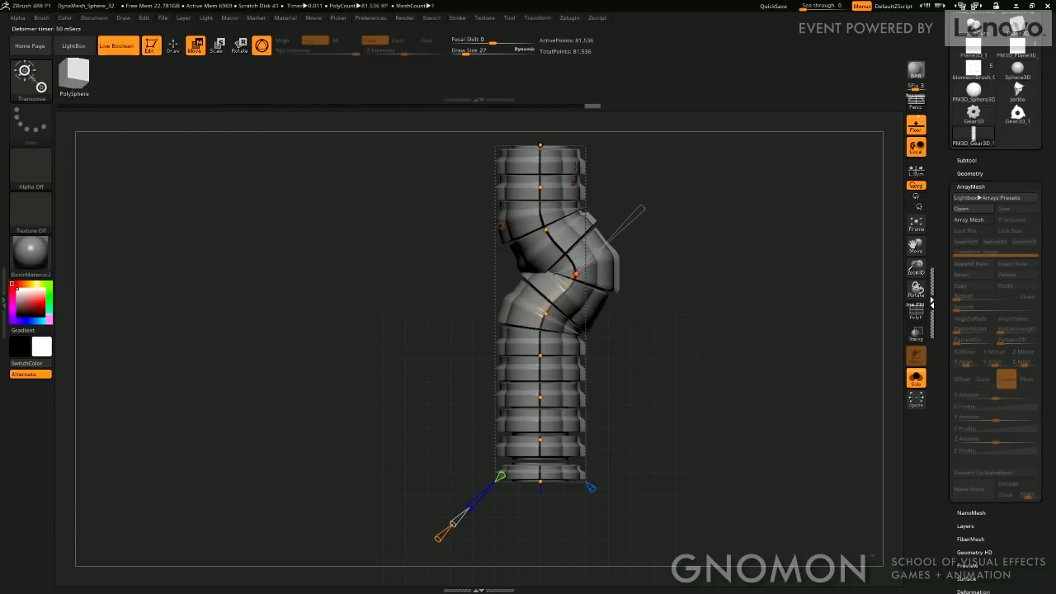
drag(540, 145, 684, 144)
drag(572, 165, 584, 152)
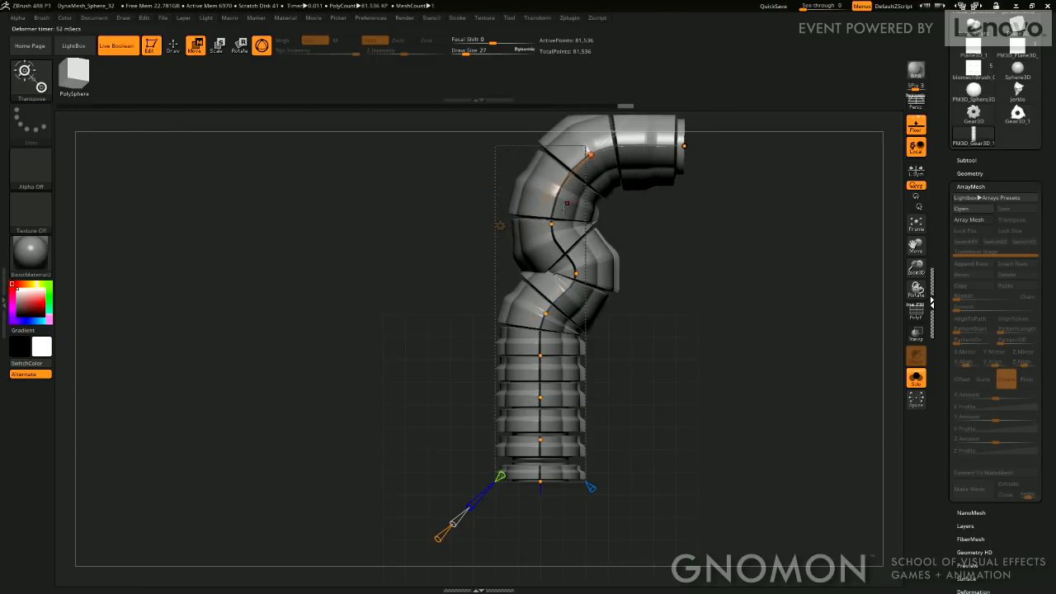
drag(551, 223, 545, 189)
drag(545, 314, 524, 313)
drag(592, 488, 524, 493)
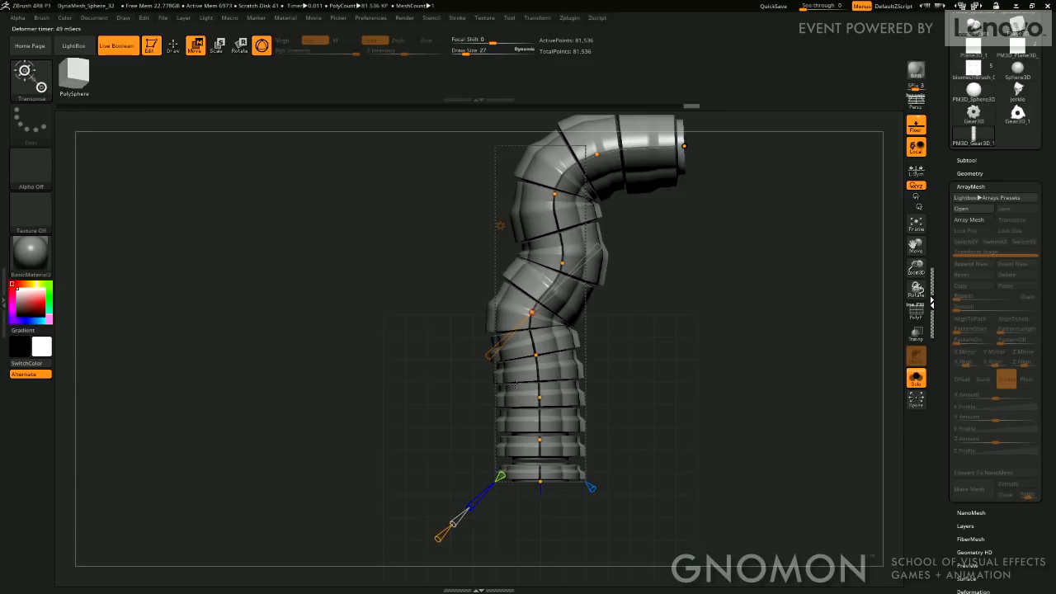
Pinch the column at a lower curve point and pull the upper points upward to stretch its top into a gentle wave.
drag(491, 353, 596, 304)
alt+drag(693, 140, 552, 132)
alt+drag(626, 258, 635, 375)
drag(574, 263, 528, 181)
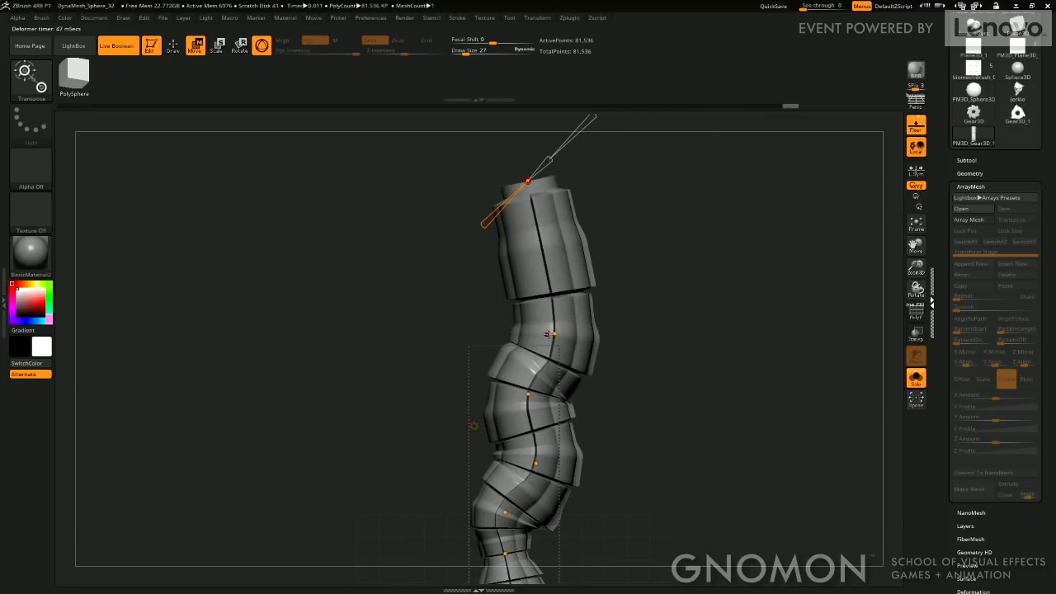
drag(554, 332, 587, 278)
alt+drag(652, 281, 639, 183)
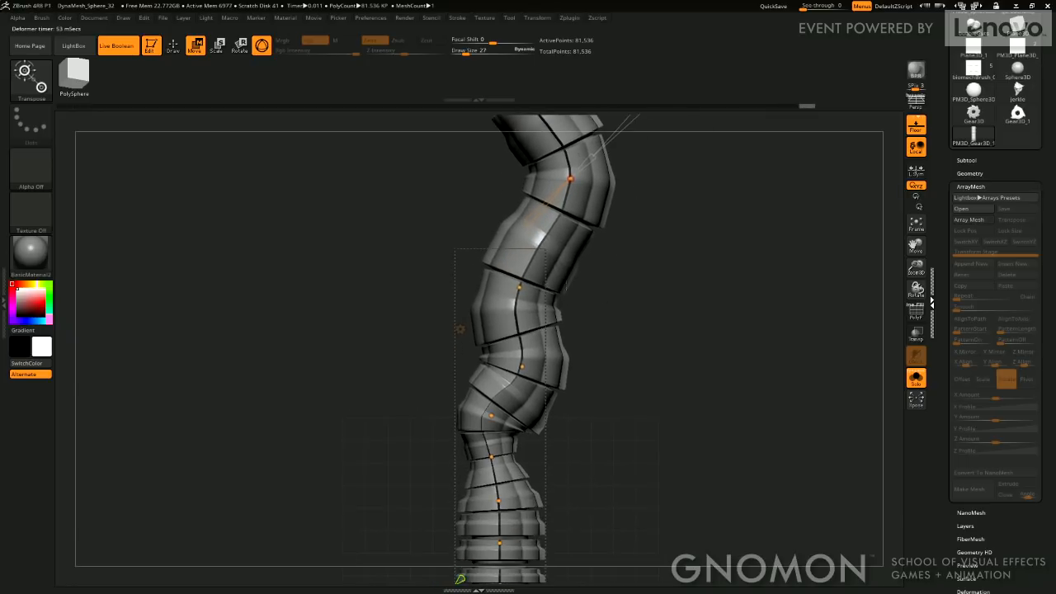
drag(520, 288, 541, 298)
alt+drag(643, 347, 657, 250)
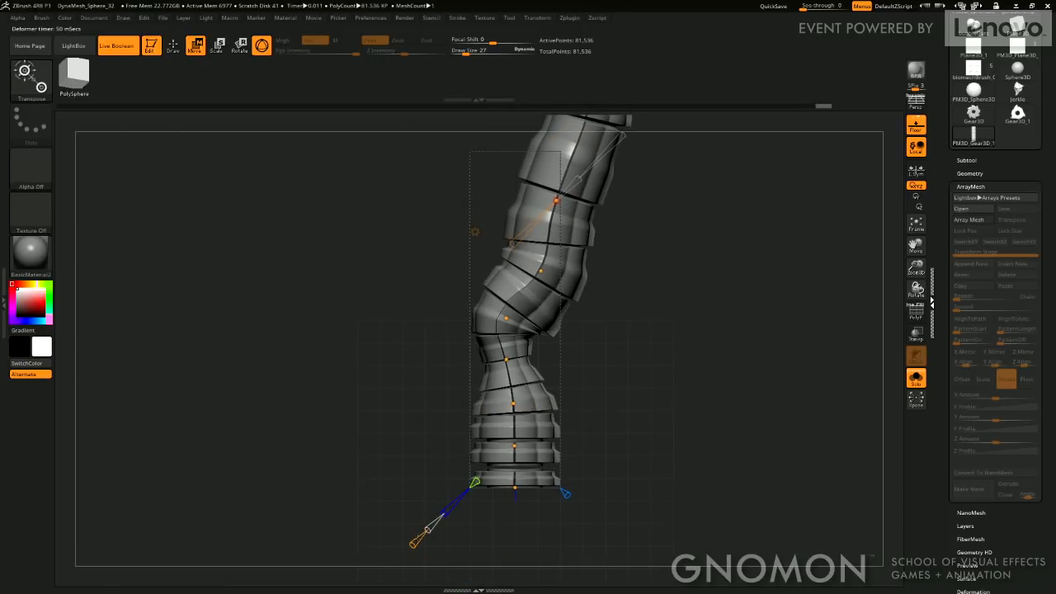
Increase the Bend Curve resolution and adjust a point just above the pinched neck to refine the bend locally.
drag(415, 542, 408, 548)
alt+drag(594, 342, 596, 432)
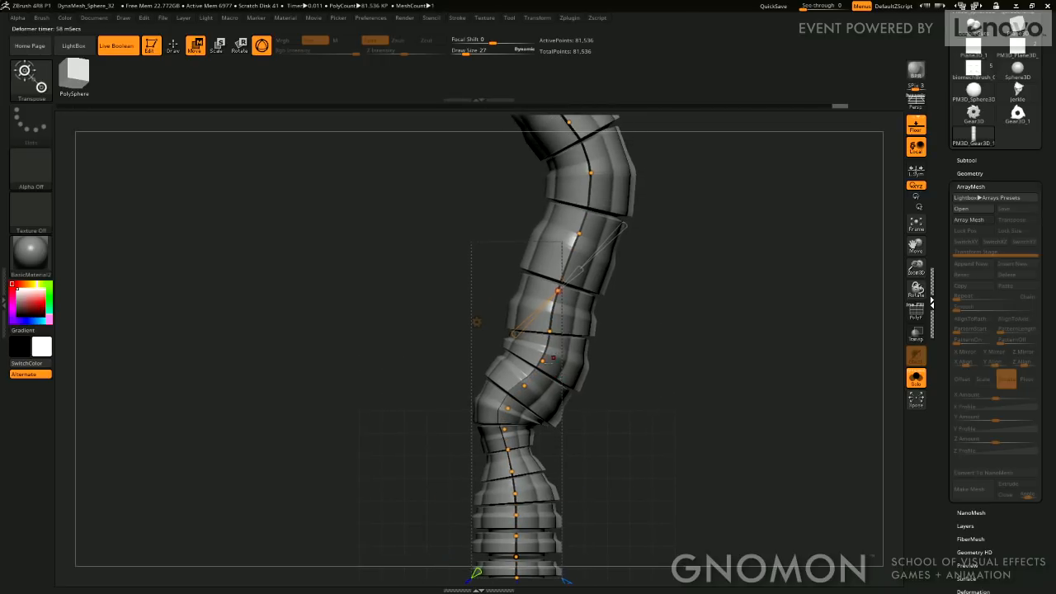
mouse_move(542, 360)
mouse_down()
mouse_move(571, 377)
mouse_move(538, 356)
mouse_up()
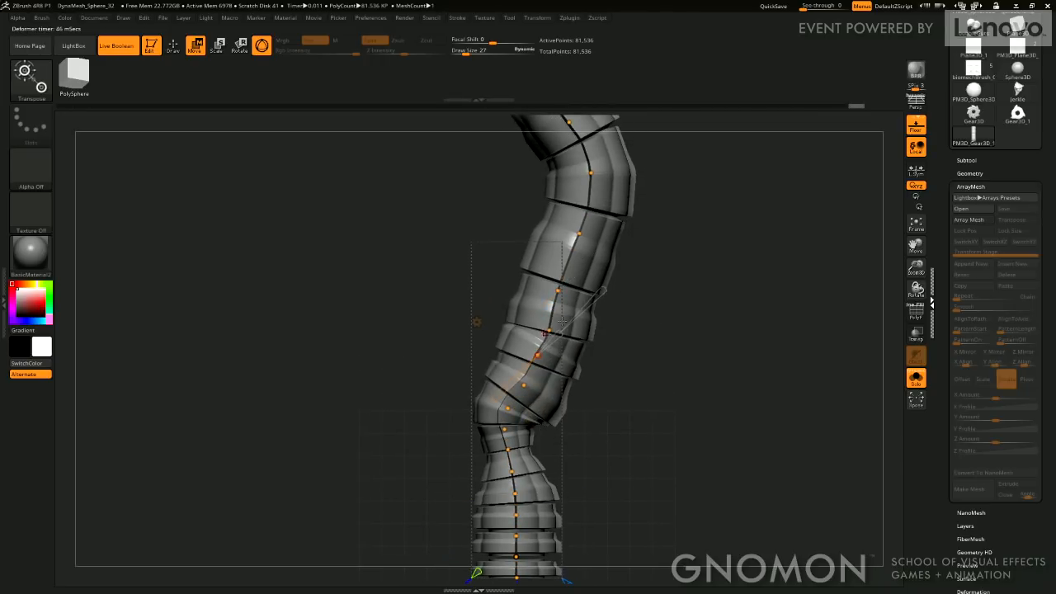
drag(605, 290, 582, 312)
alt+drag(622, 404, 608, 278)
Lower the Bend Curve resolution and pull the lowest inner point sideways to curve the column's base.
drag(411, 504, 419, 498)
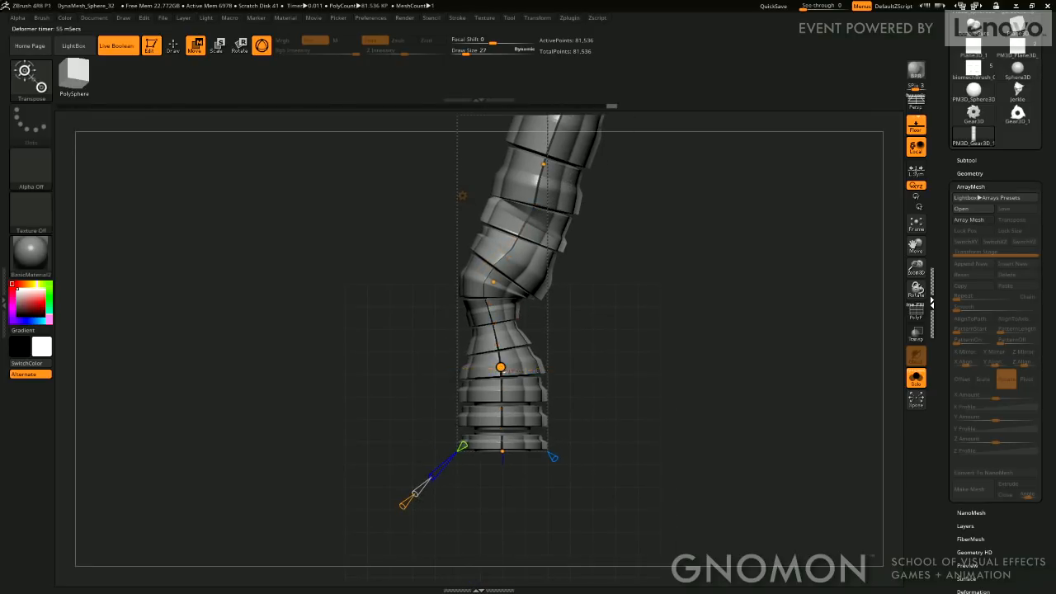
drag(500, 367, 459, 366)
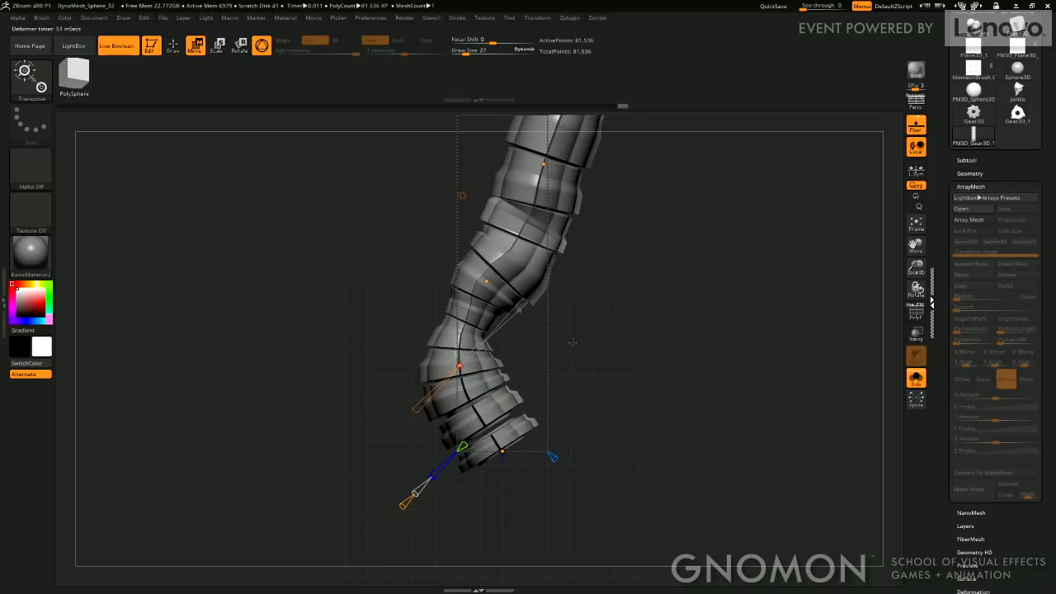
alt+drag(573, 344, 592, 444)
mouse_move(543, 400)
mouse_down()
mouse_move(510, 435)
mouse_move(550, 396)
mouse_up()
drag(619, 396, 688, 400)
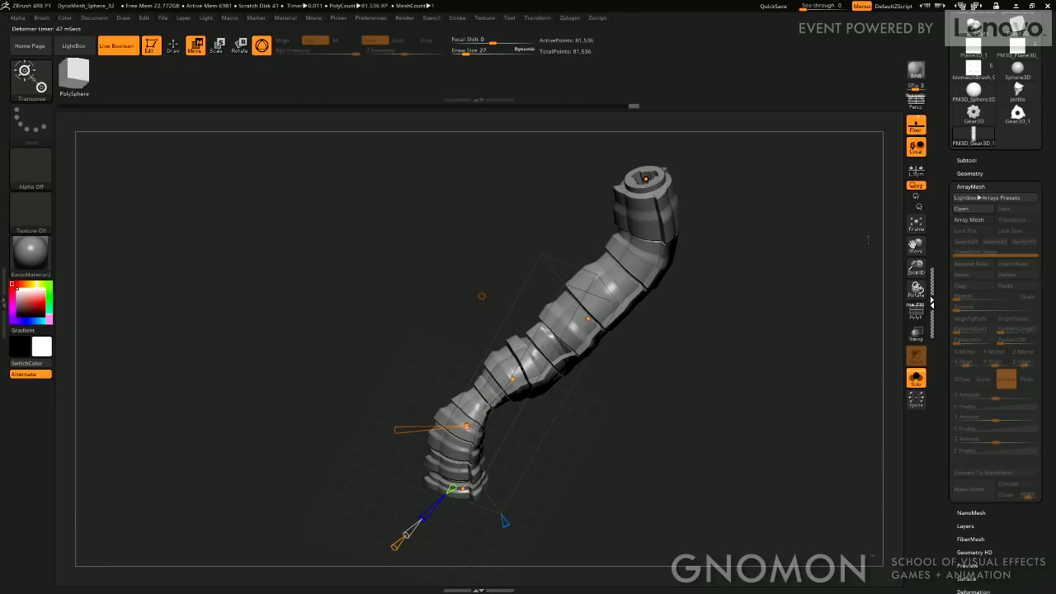
Load the biomechGirl_02_21 ZTool from the girl_ZBrush folder inside ericPres > girl.
drag(949, 161, 949, 323)
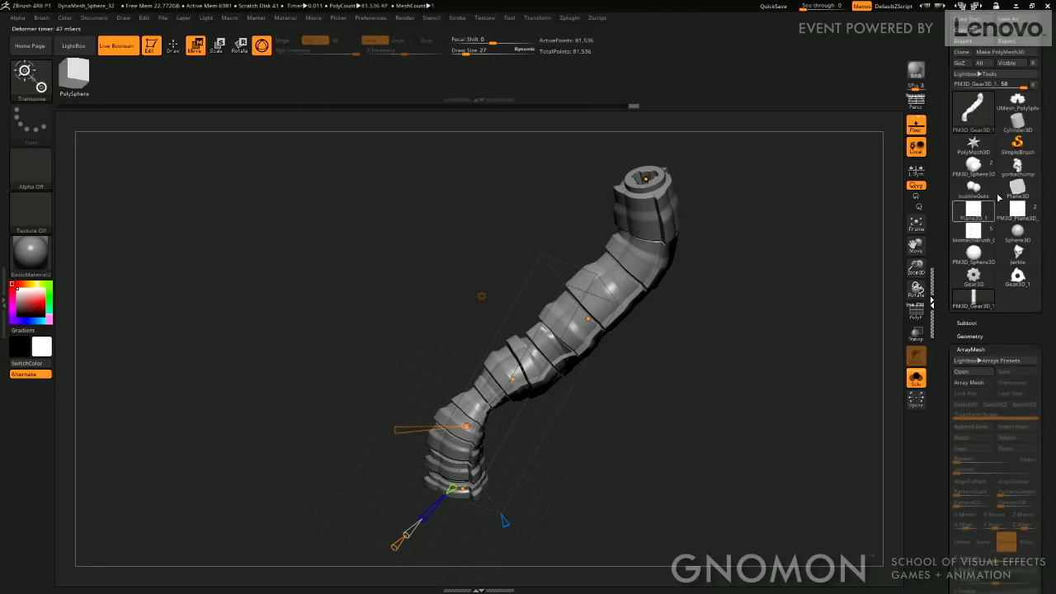
click(966, 20)
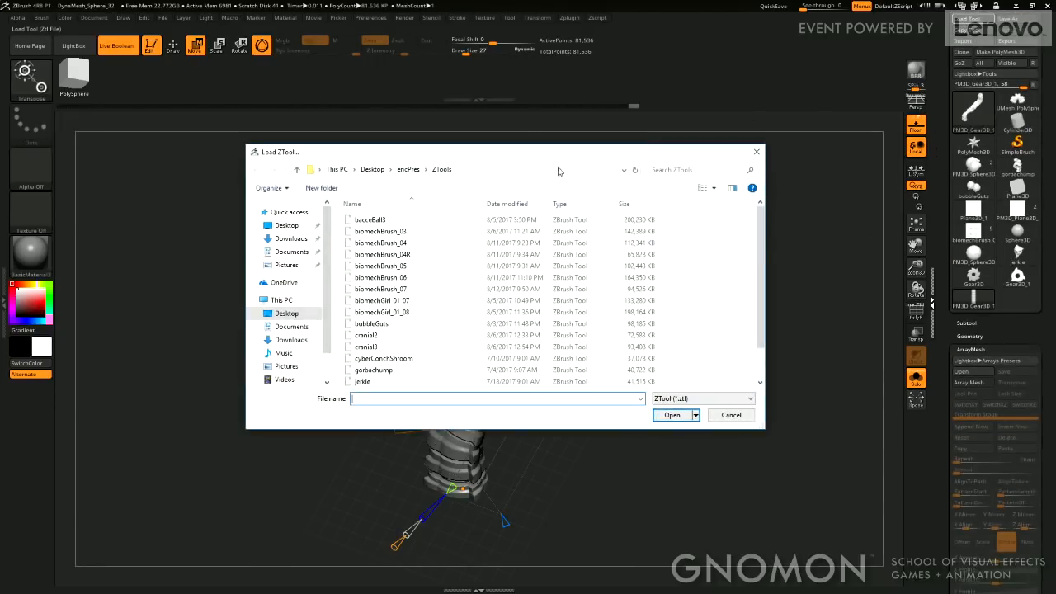
scroll(411, 322, down, 1)
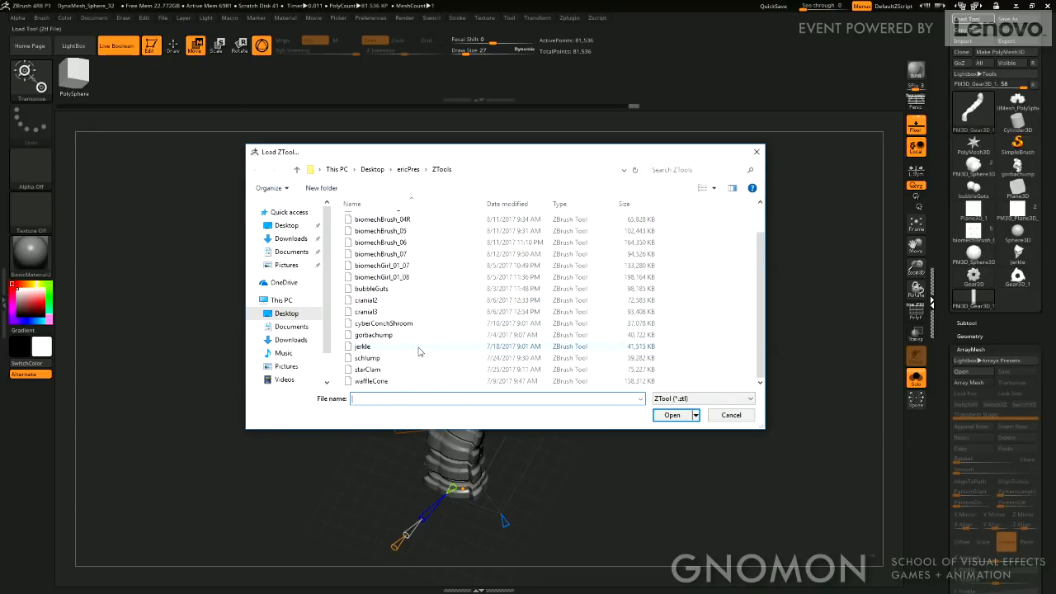
scroll(420, 350, up, 1)
click(408, 169)
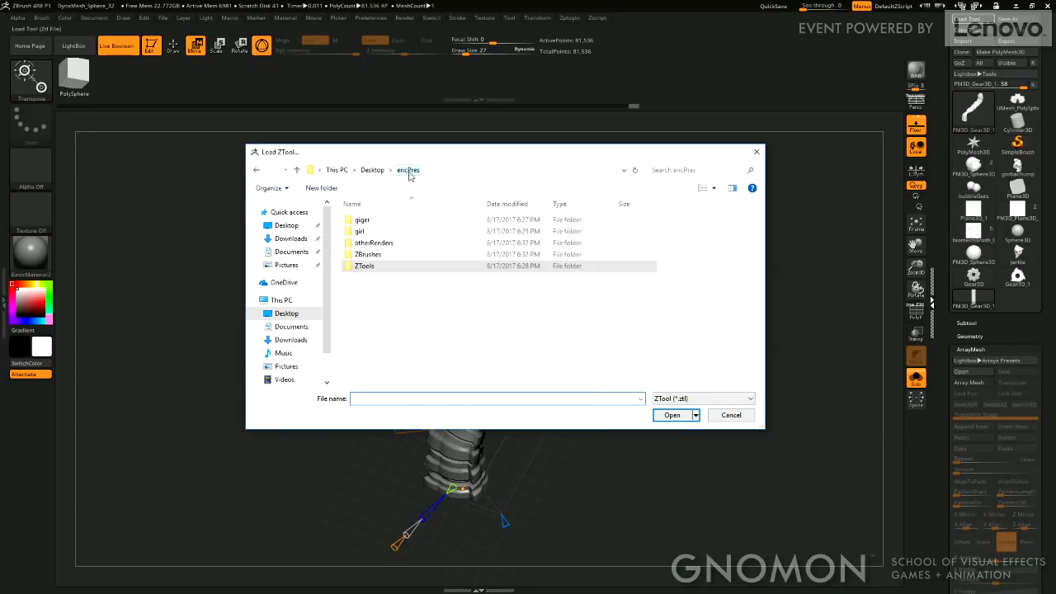
double_click(367, 232)
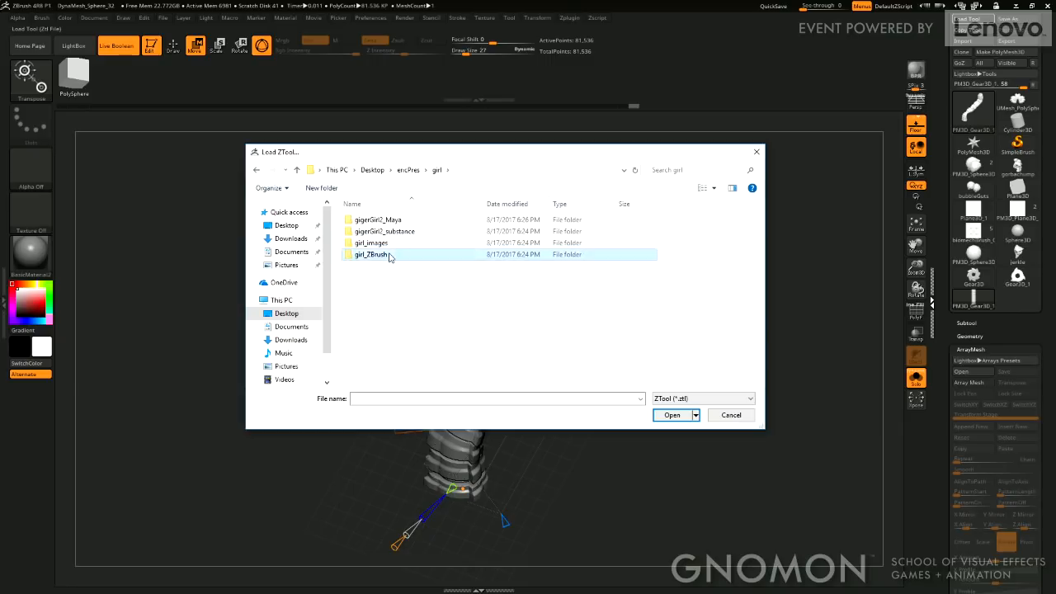
double_click(390, 255)
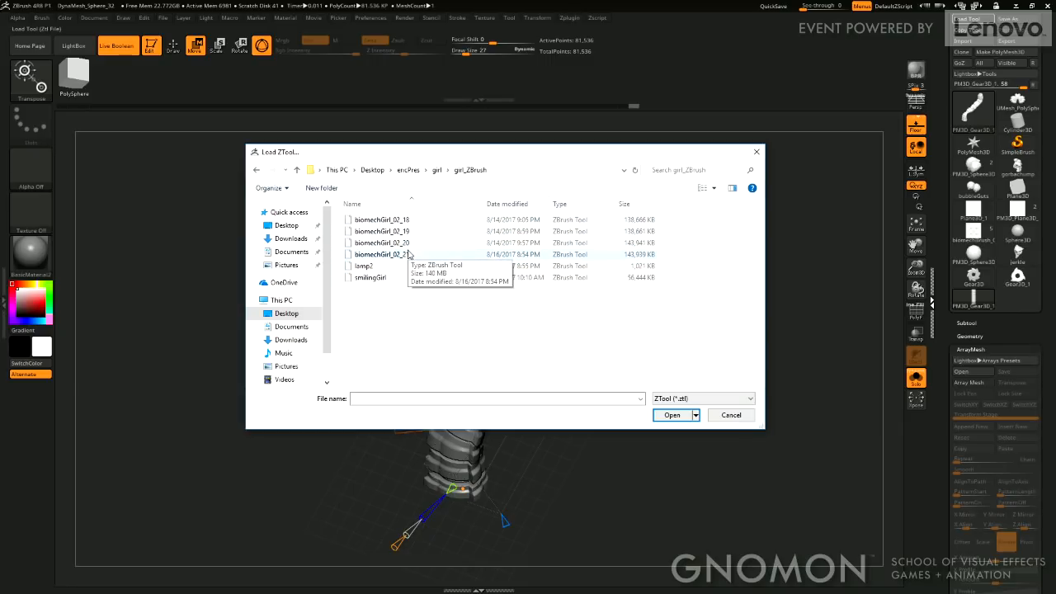
click(409, 243)
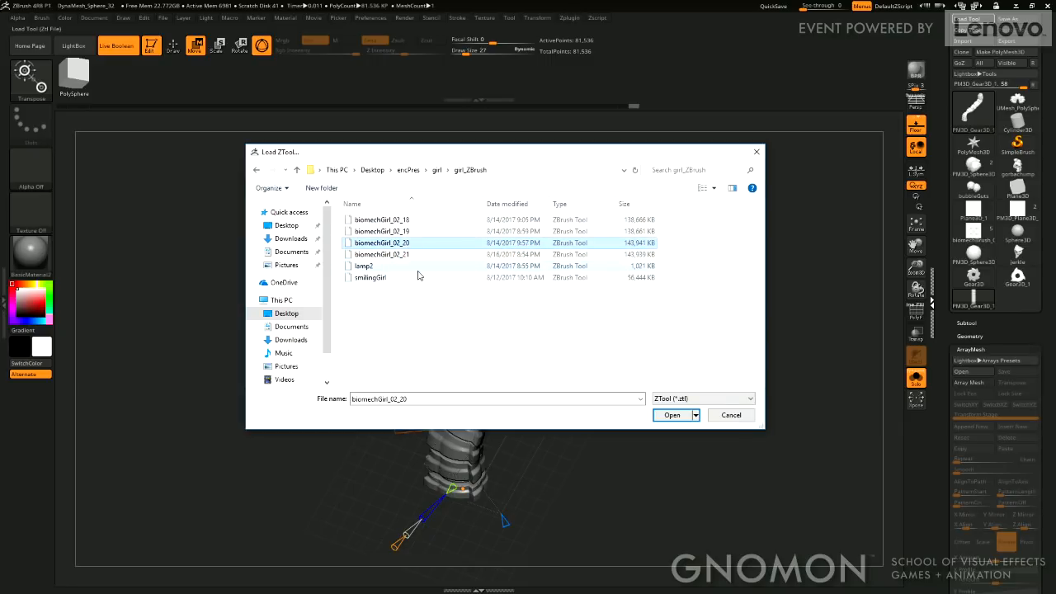
click(406, 234)
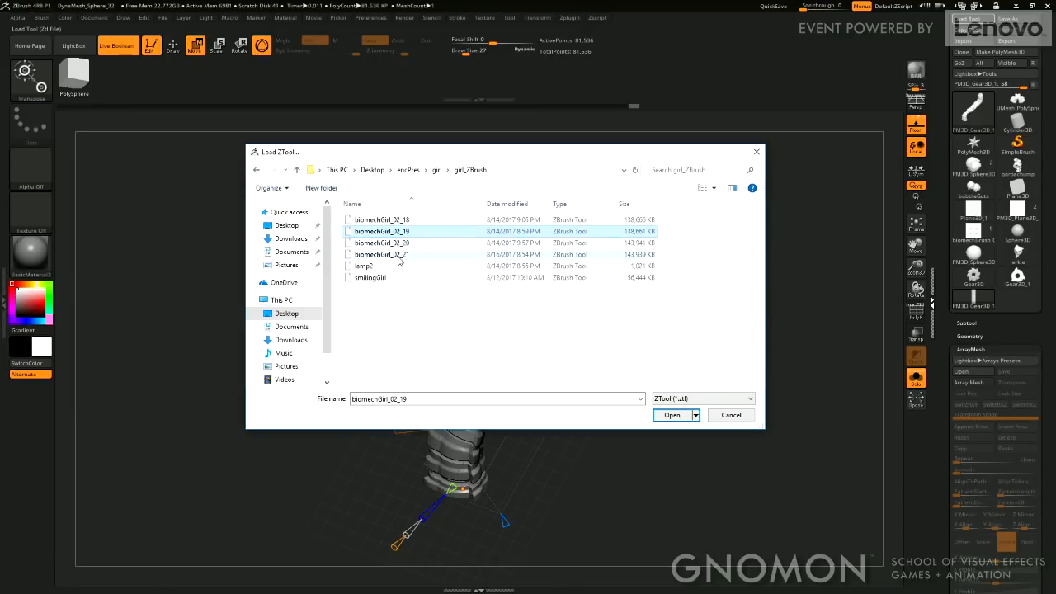
click(398, 255)
click(672, 415)
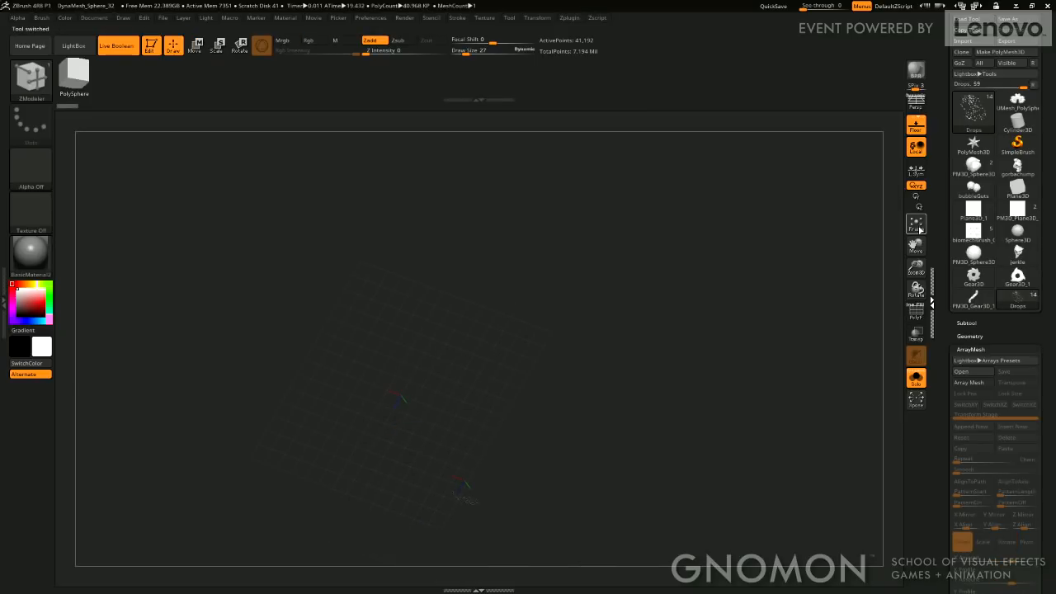
Turn off Solo to show every subtool of the girl sculpture, and examine her head, halo and cables up close.
click(920, 230)
drag(787, 259, 879, 351)
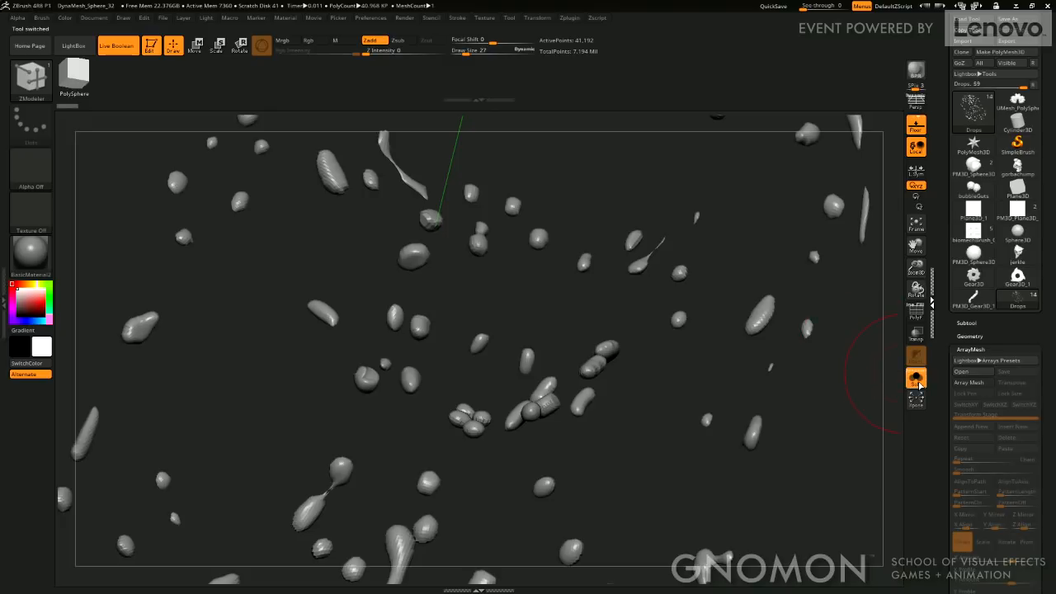
click(917, 378)
click(916, 224)
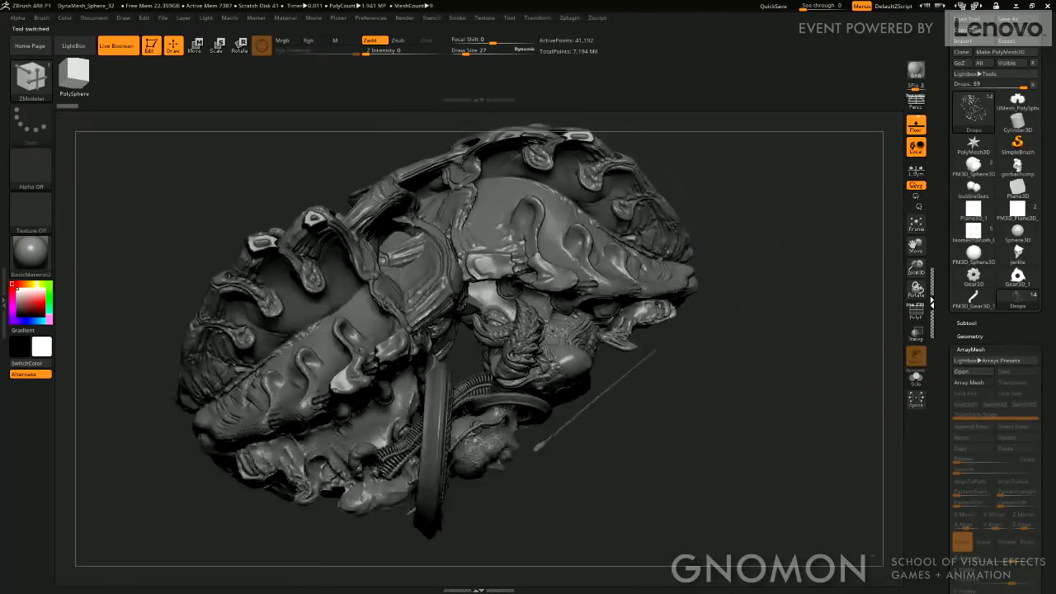
mouse_move(754, 327)
mouse_down()
mouse_move(777, 228)
mouse_move(675, 333)
mouse_move(678, 173)
mouse_move(825, 275)
mouse_move(919, 294)
mouse_move(916, 343)
mouse_up()
alt+drag(844, 479, 784, 349)
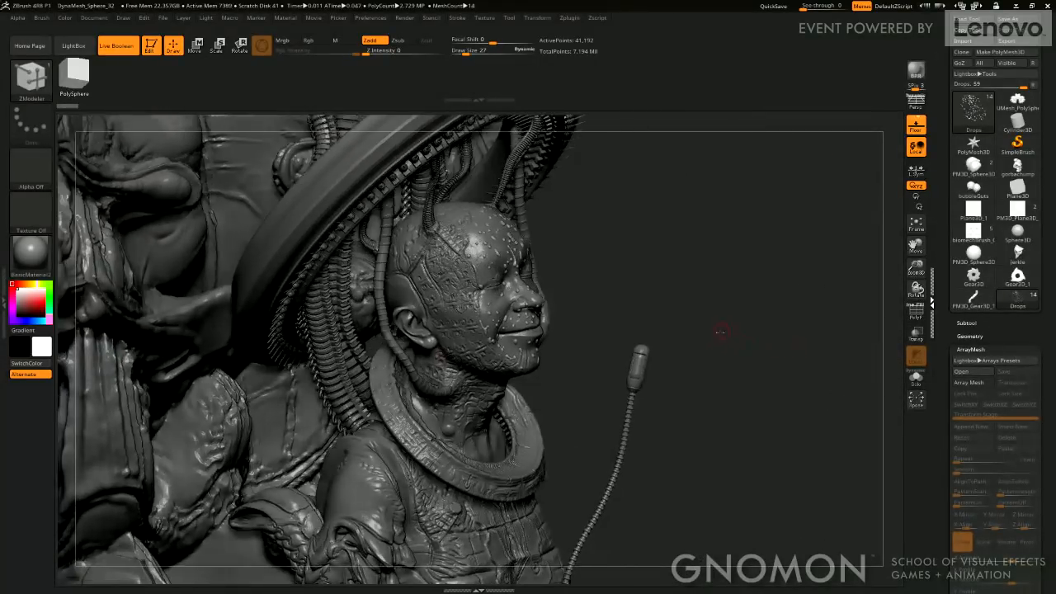
Select the biomechGirl_02_21 subtool and raise its geometry to subdivision level 4 to bring out the fine skin and neck detail.
drag(720, 332, 830, 299)
drag(917, 269, 554, 280)
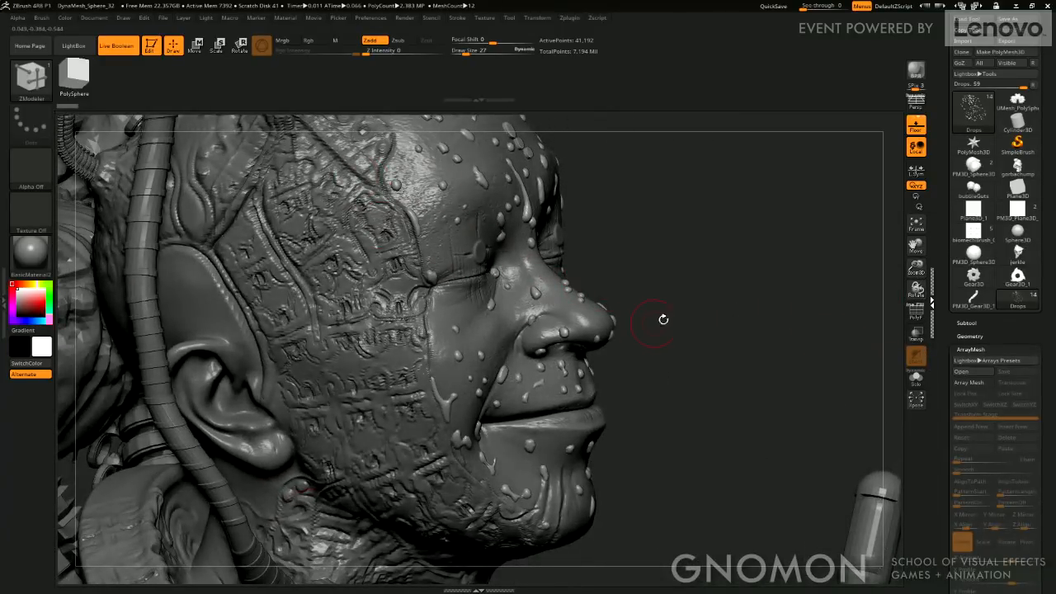
drag(662, 320, 413, 233)
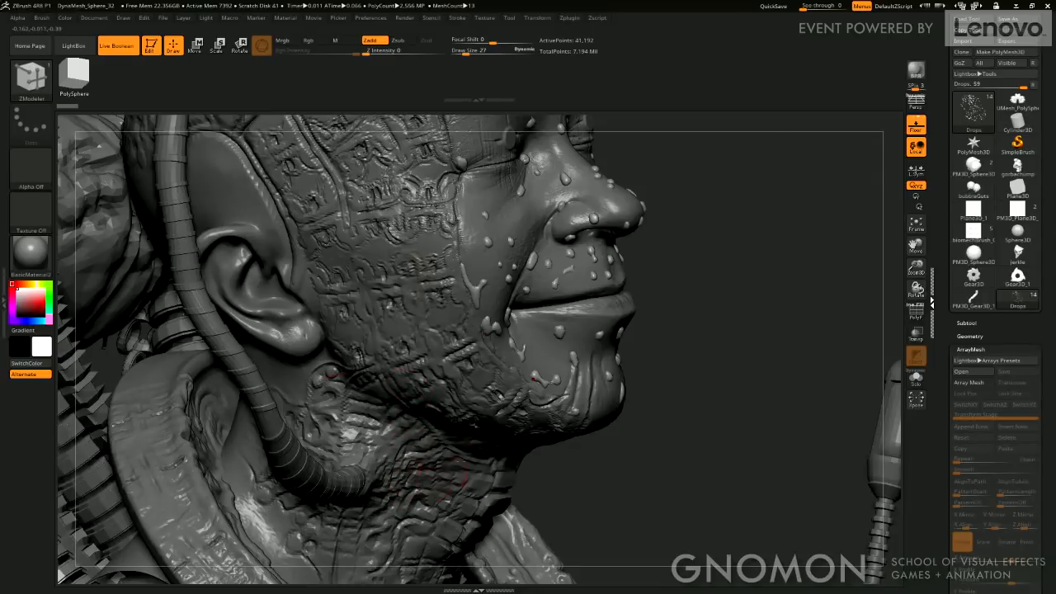
drag(659, 366, 709, 384)
click(969, 321)
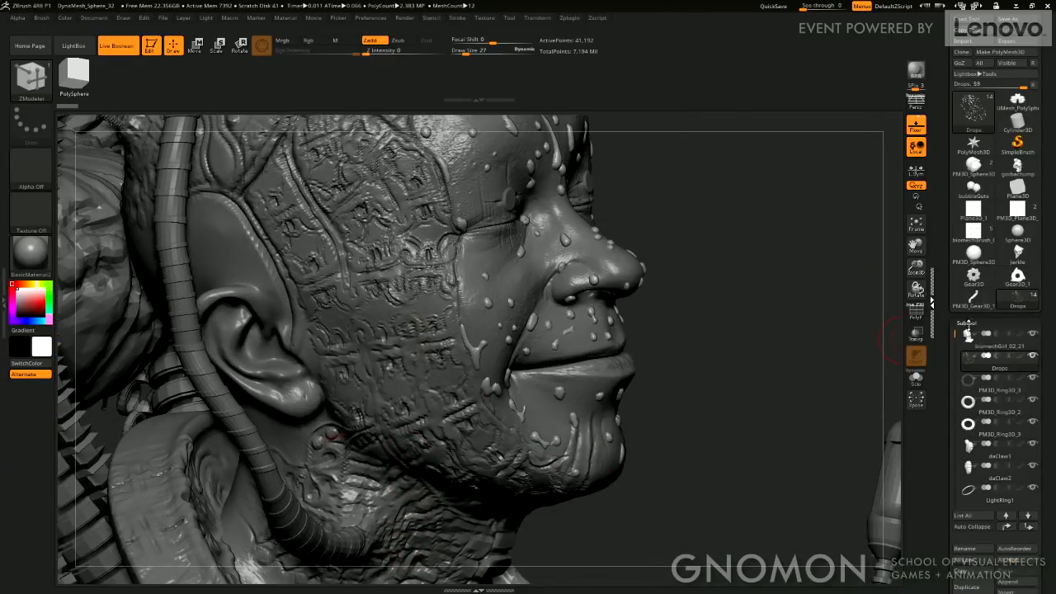
click(990, 345)
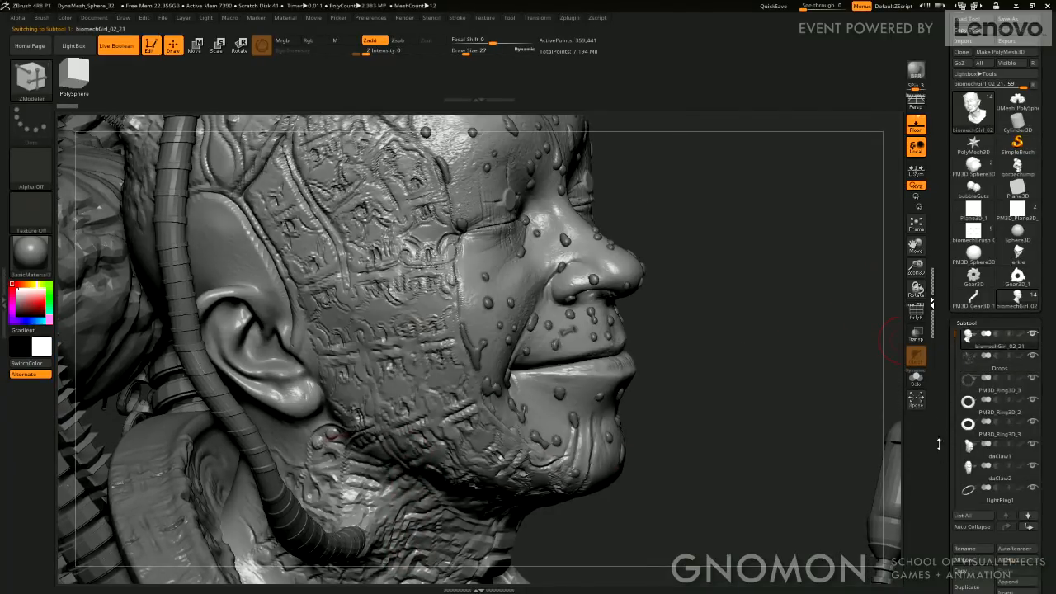
scroll(957, 450, down, 5)
click(972, 492)
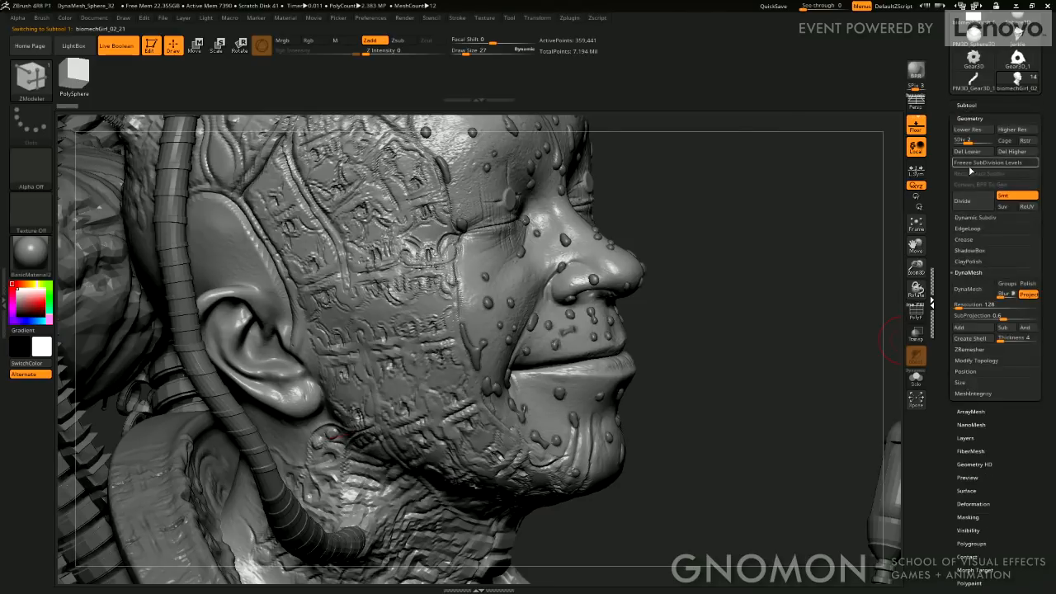
click(971, 165)
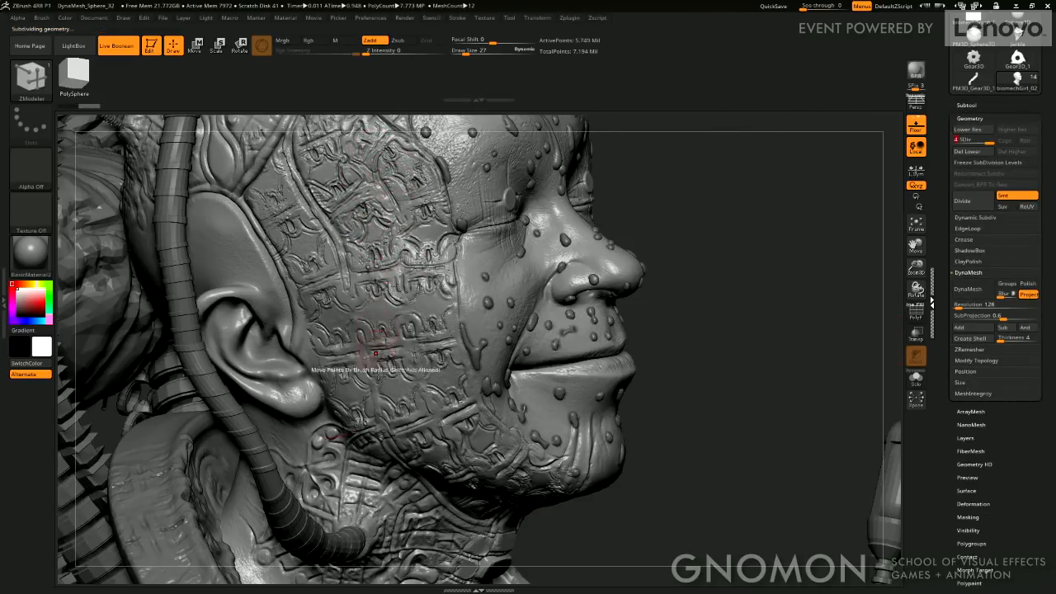
alt+drag(703, 402, 421, 528)
drag(917, 267, 874, 237)
Switch to the Photos app and view the gigerGirl2_comp1.png render from the halo down to the face and shoulders.
click(1017, 6)
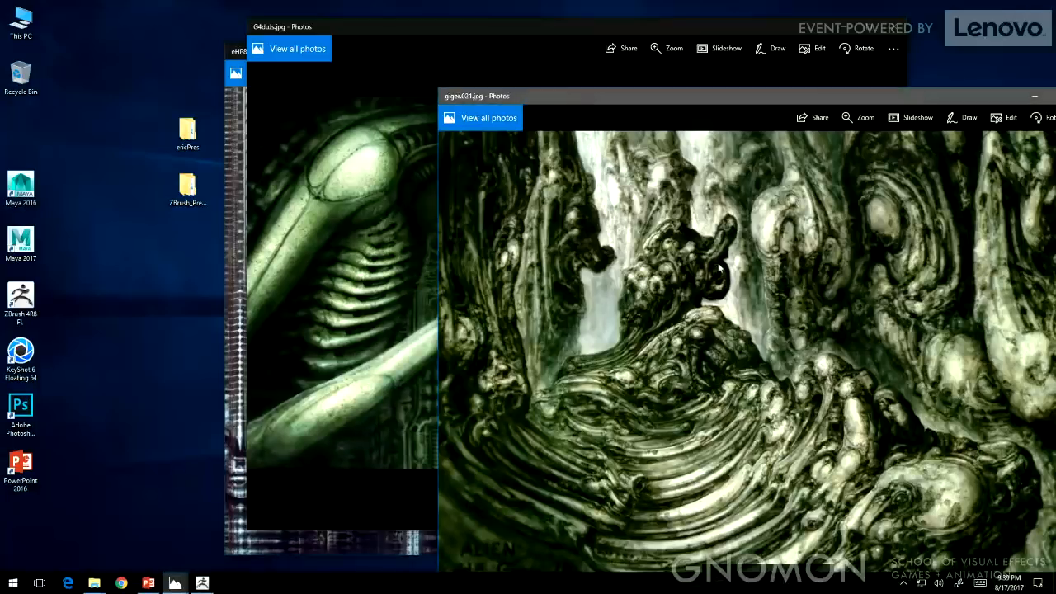
click(670, 48)
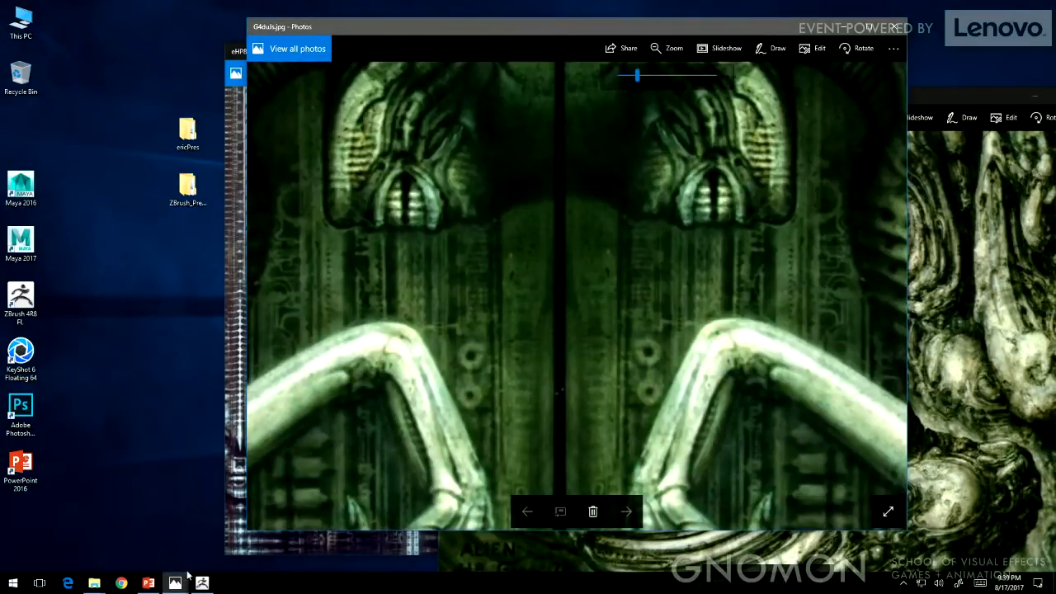
mouse_move(178, 580)
click(220, 508)
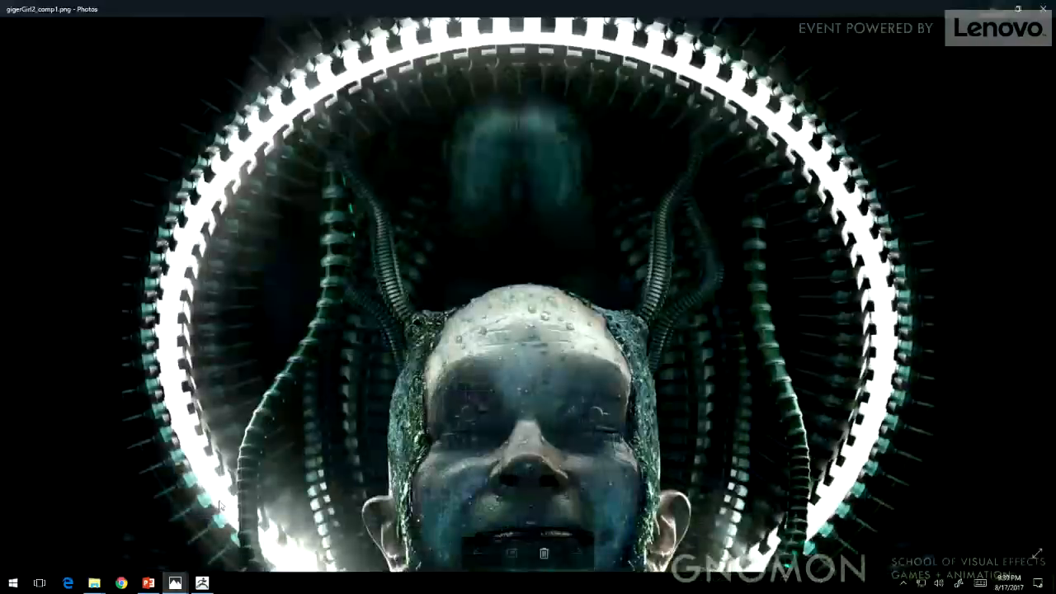
drag(557, 394, 539, 206)
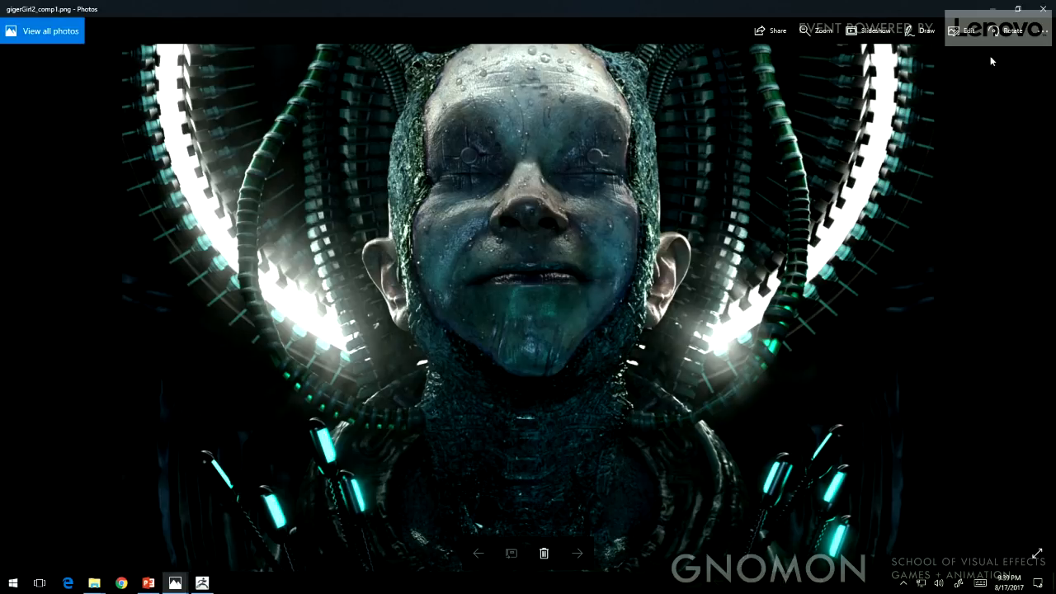
click(993, 8)
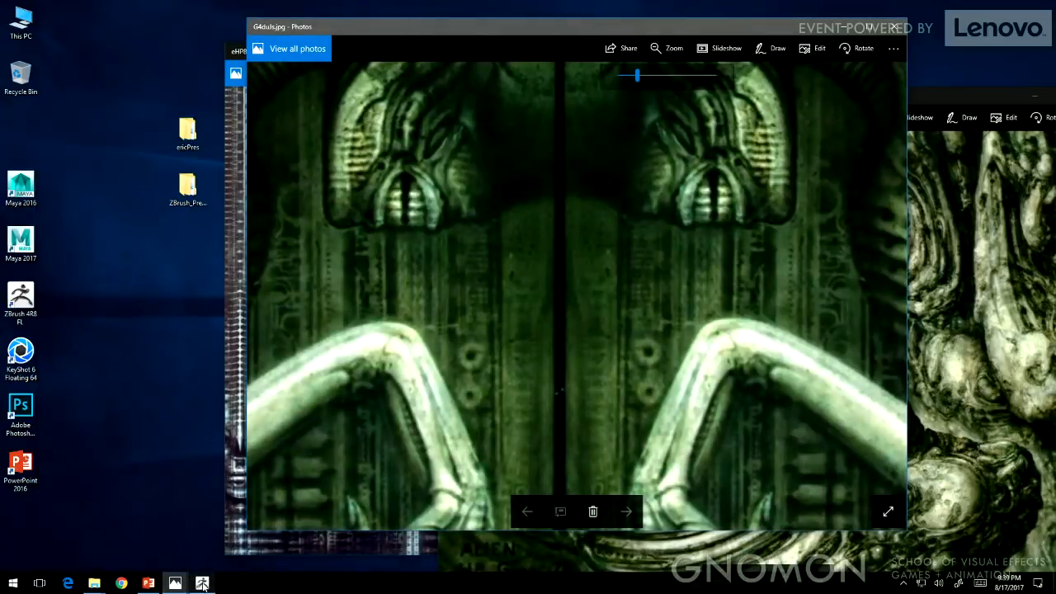
Return to ZBrush and examine the girl's head, neck and collar from three-quarter, side and front angles.
click(203, 583)
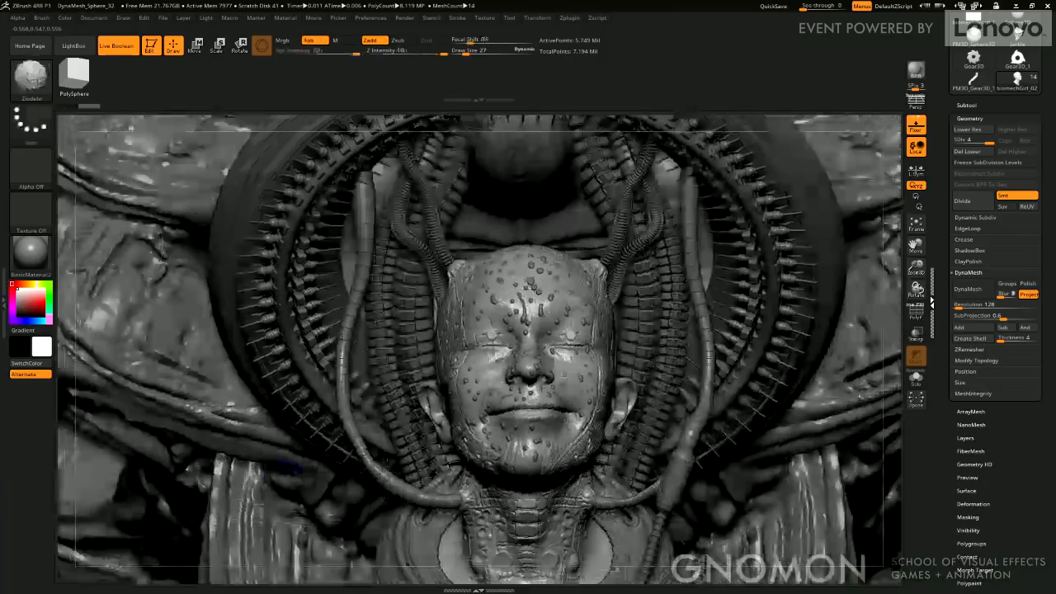
drag(916, 246, 906, 136)
drag(898, 331, 882, 322)
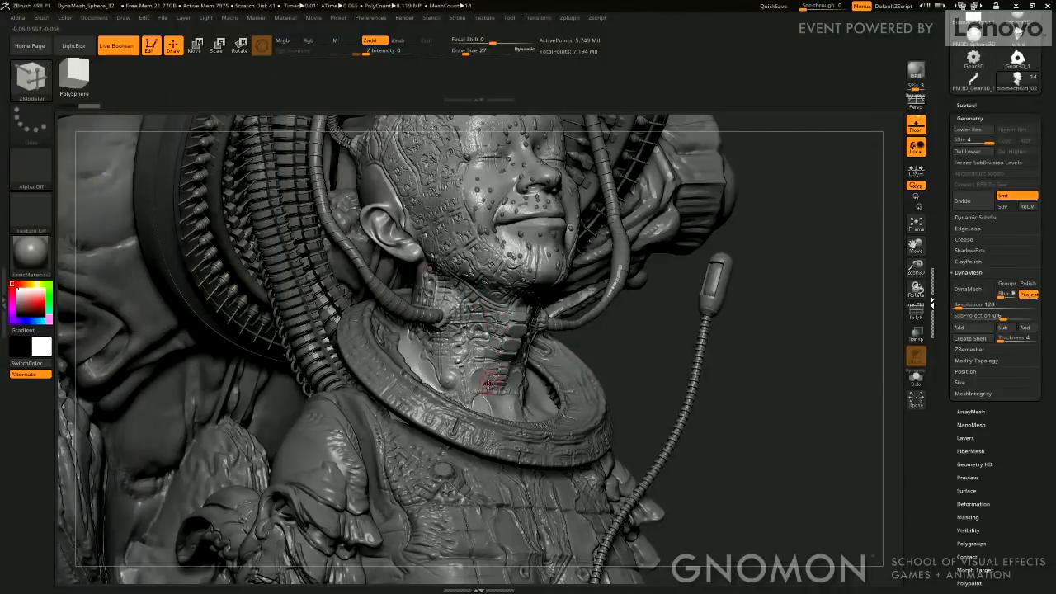
alt+drag(610, 316, 619, 391)
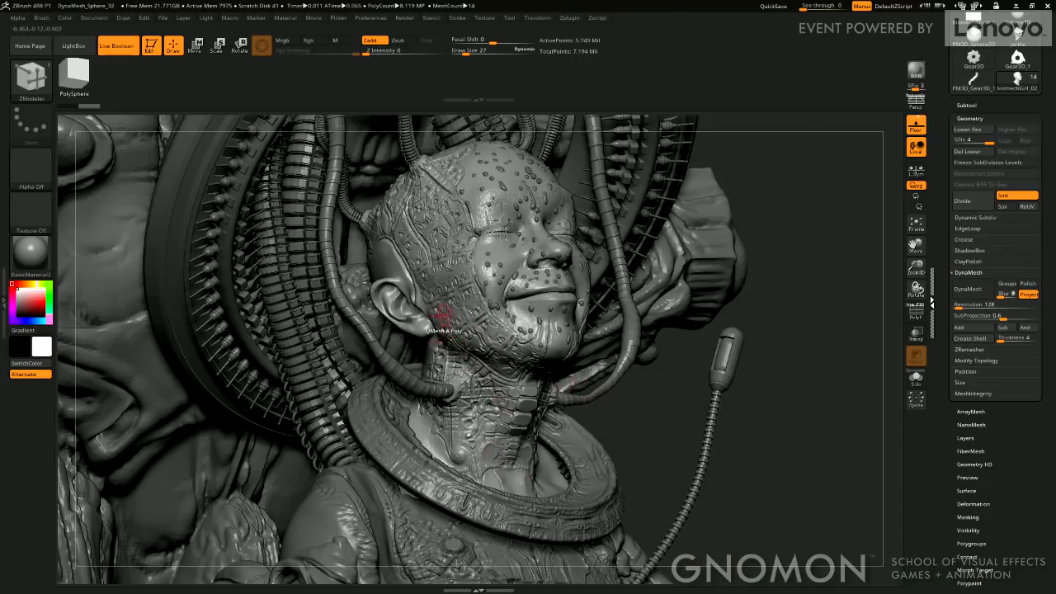
drag(659, 434, 661, 476)
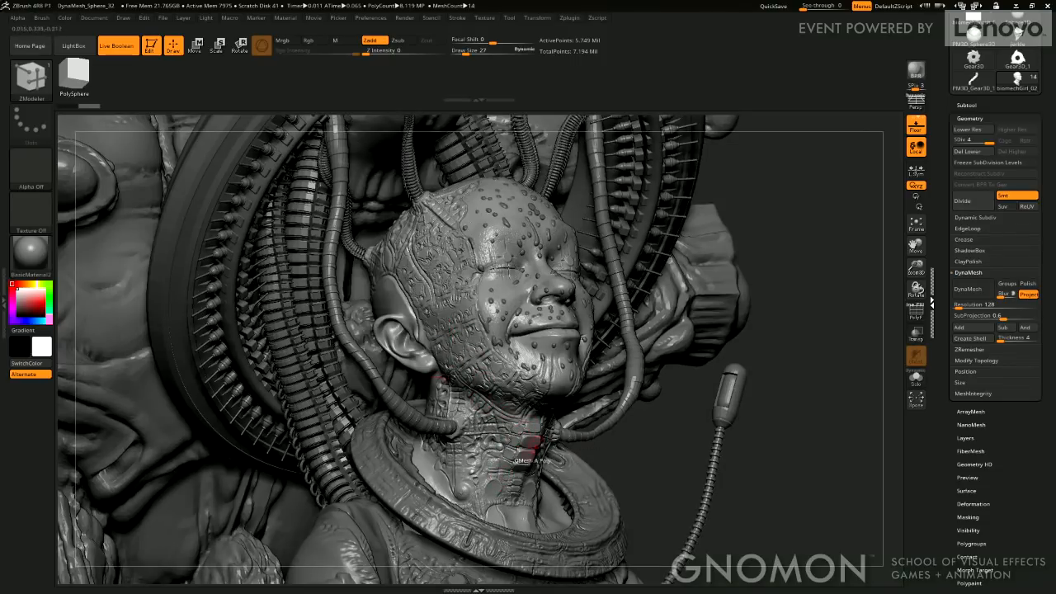
drag(644, 487, 747, 327)
drag(818, 335, 524, 307)
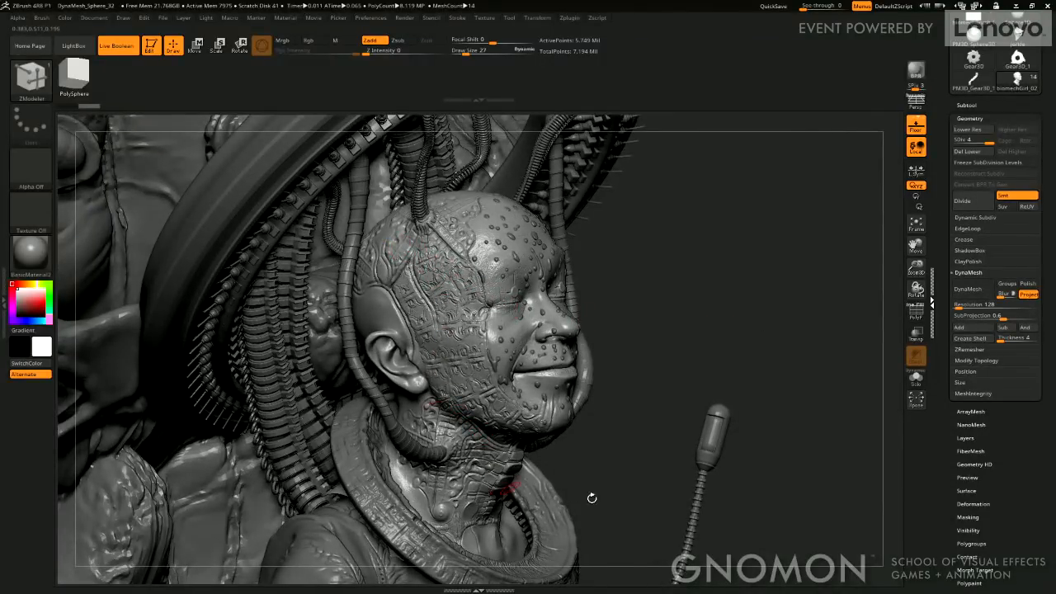
mouse_move(591, 498)
mouse_down()
mouse_move(606, 379)
mouse_move(578, 437)
mouse_move(467, 355)
mouse_move(472, 415)
mouse_up()
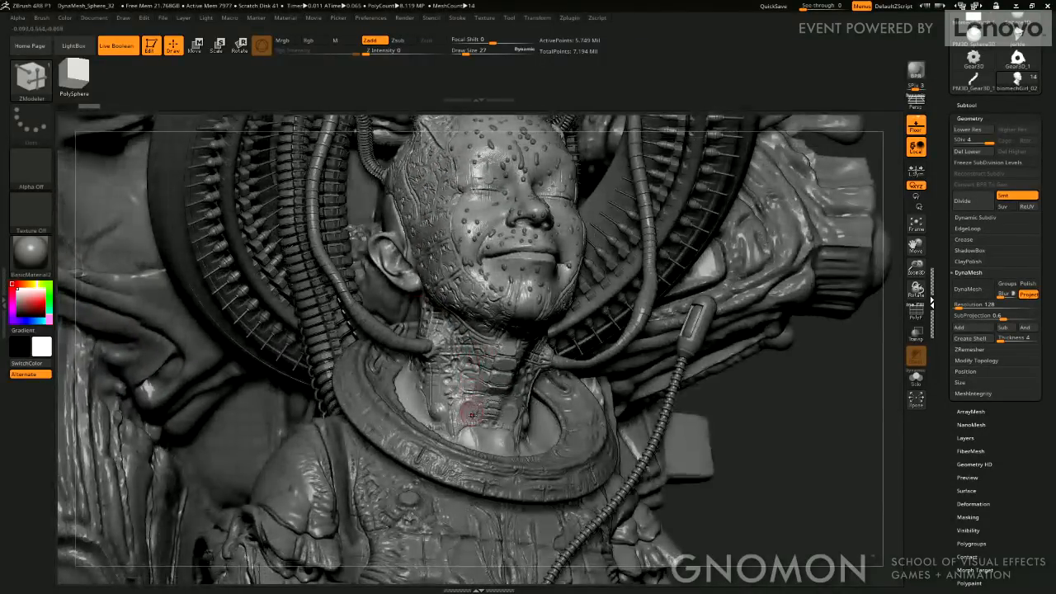
mouse_move(762, 430)
mouse_down()
mouse_move(359, 352)
mouse_move(321, 401)
mouse_move(325, 380)
mouse_move(235, 407)
mouse_move(235, 437)
mouse_up()
shift+drag(215, 397, 389, 419)
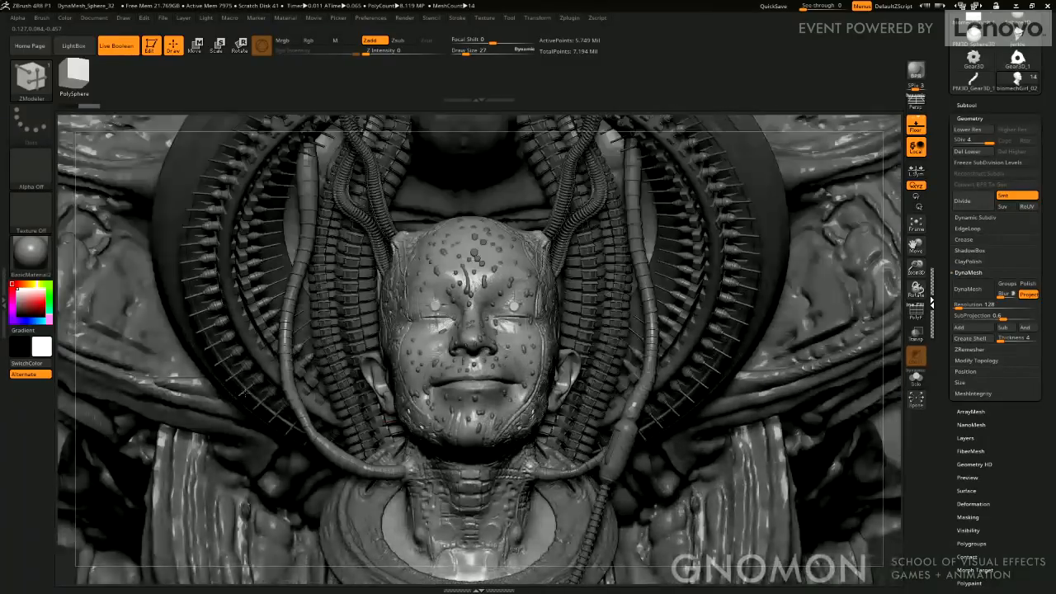
Make the SpineyTubes_1 subtool active and examine the ribbed tubes, spine-like columns and halo spikes beside the head up close.
drag(920, 247, 777, 392)
drag(916, 289, 683, 282)
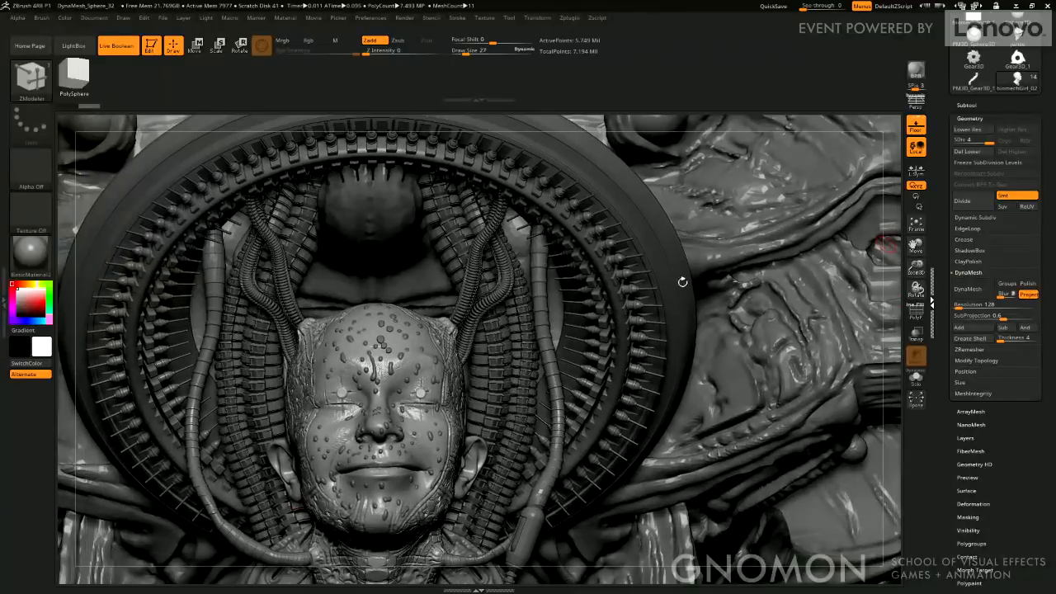
alt+click(488, 353)
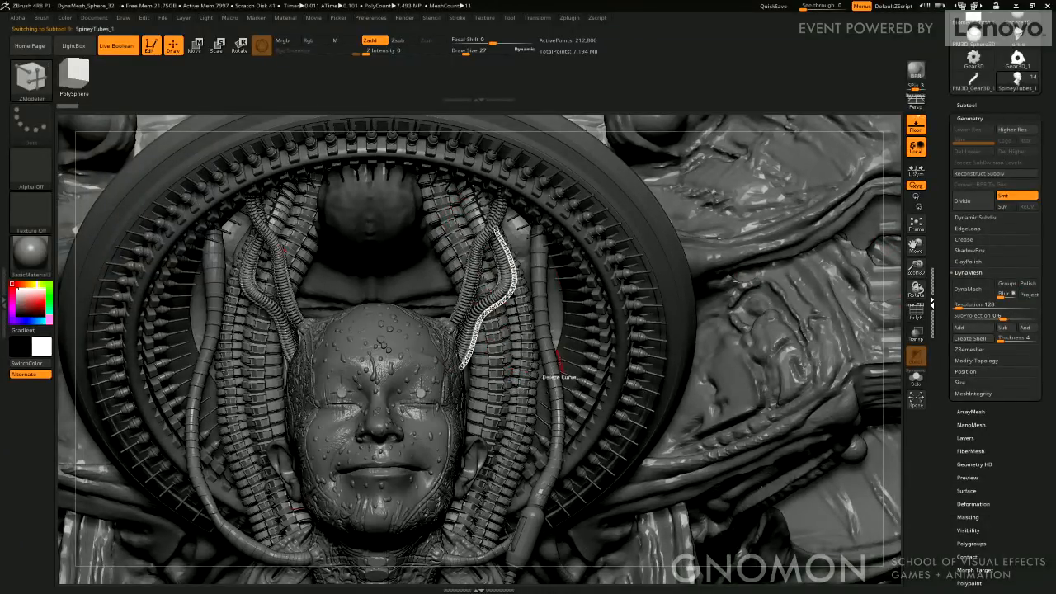
drag(913, 244, 902, 222)
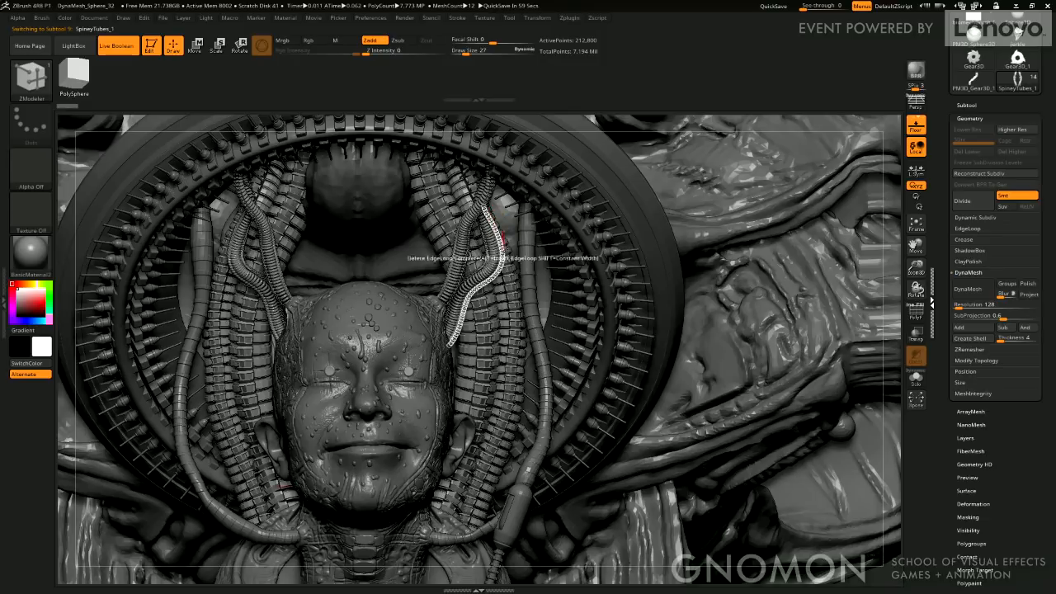
drag(916, 262, 918, 340)
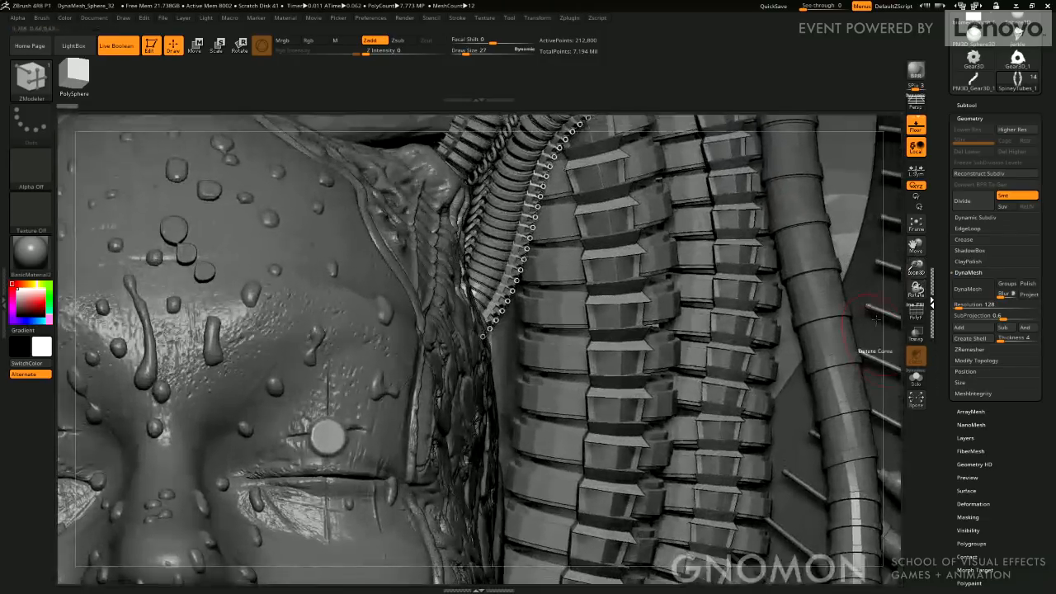
drag(913, 246, 900, 490)
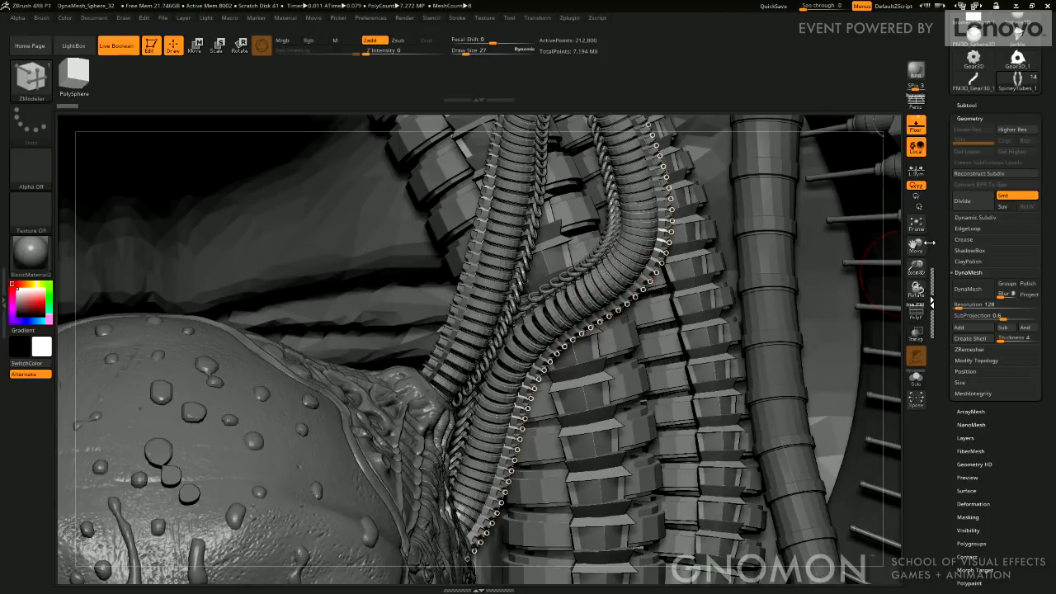
drag(923, 242, 851, 302)
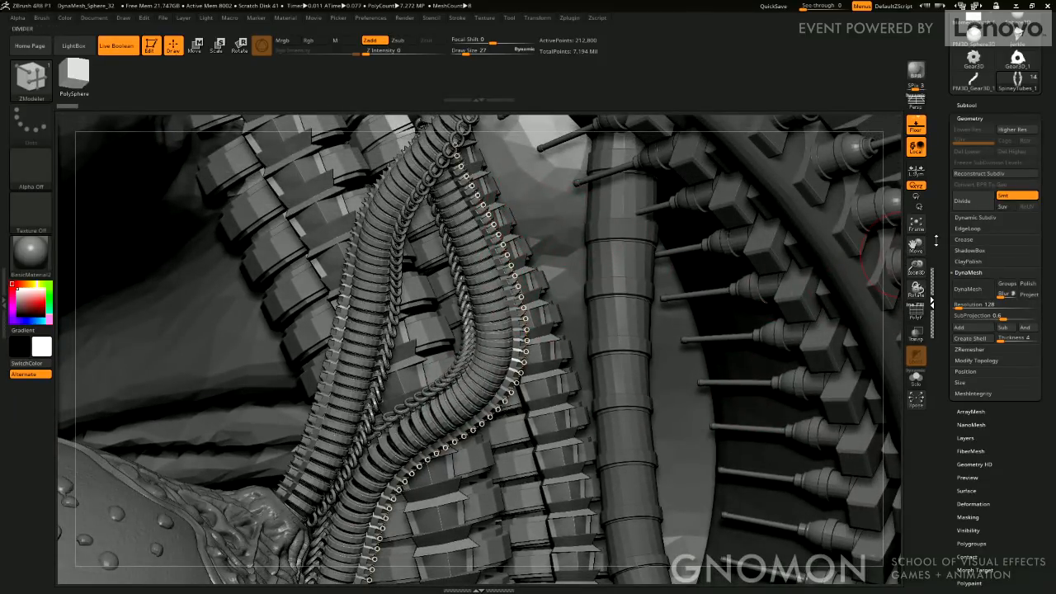
drag(913, 247, 916, 87)
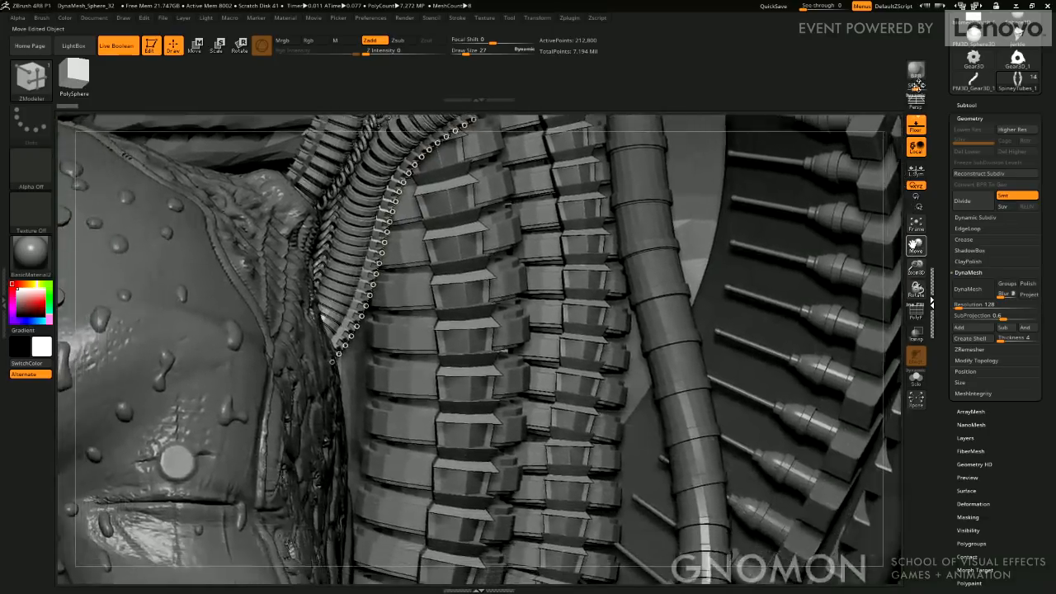
drag(919, 271, 916, 172)
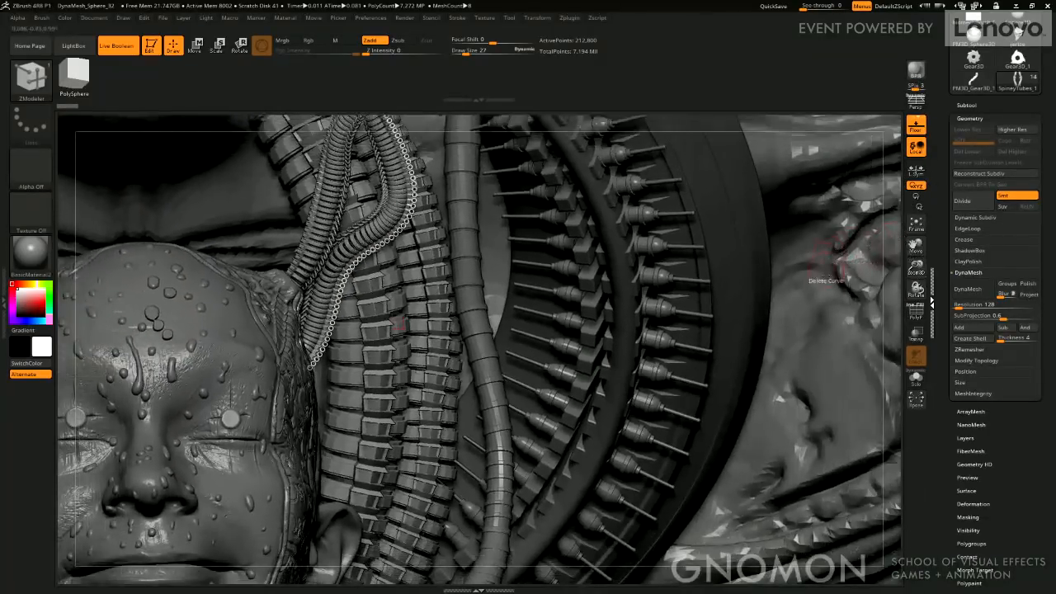
drag(916, 245, 962, 157)
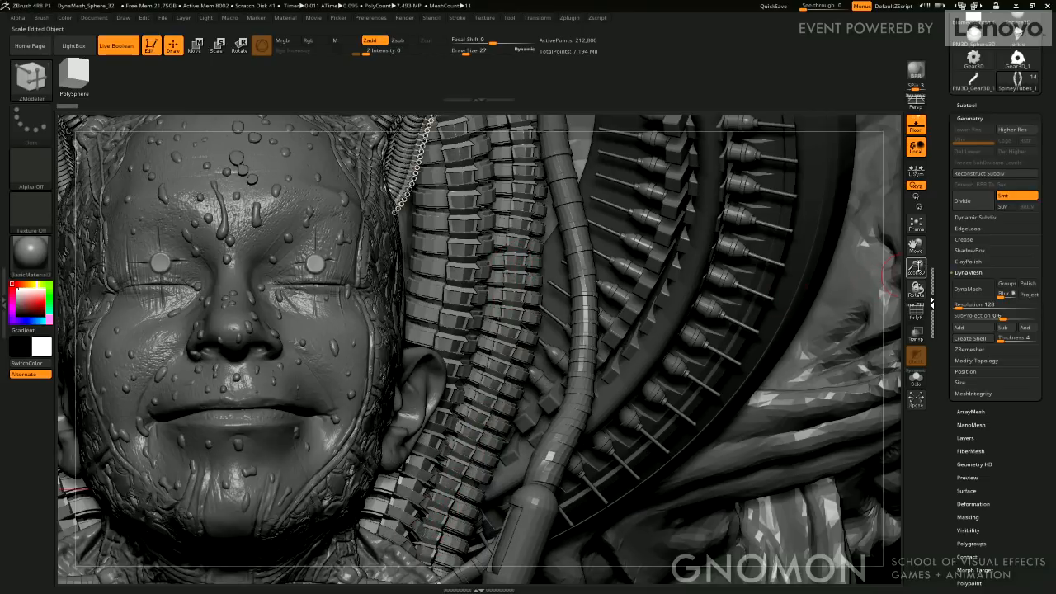
Examine the whole girl sculpture from the front, above and the side, including the organic forms behind and below her.
drag(918, 268, 880, 210)
alt+drag(667, 328, 745, 411)
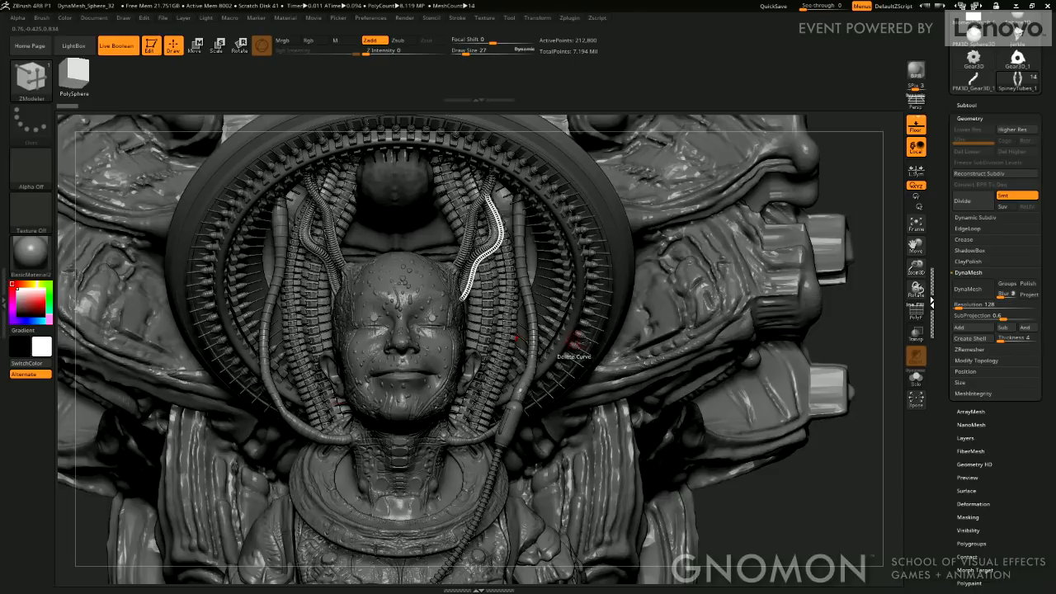
alt+drag(822, 510, 836, 468)
drag(837, 469, 705, 337)
drag(746, 379, 596, 239)
drag(707, 198, 658, 269)
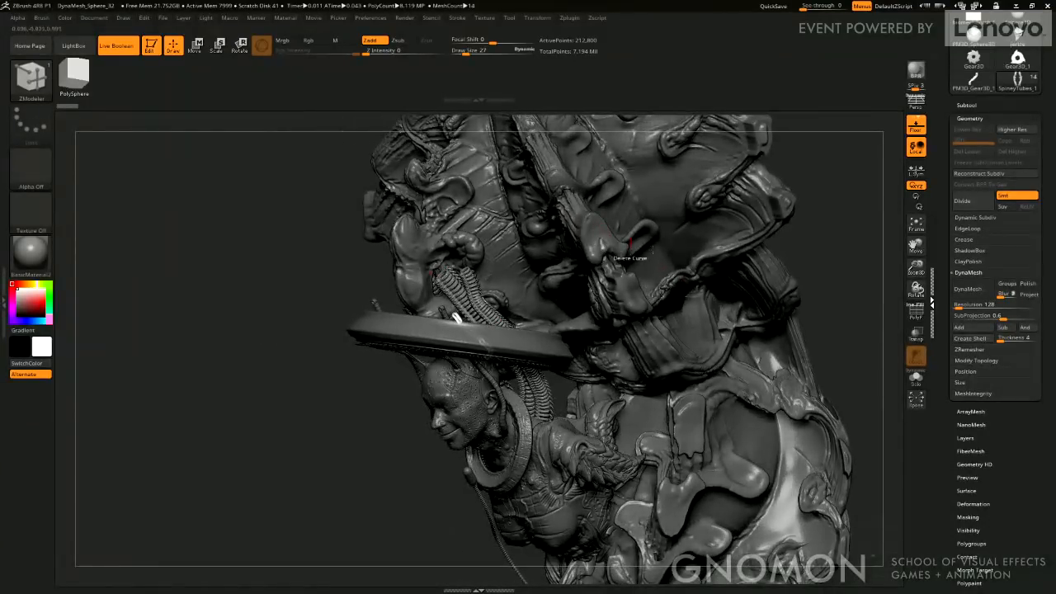
drag(836, 230, 629, 309)
drag(516, 445, 671, 386)
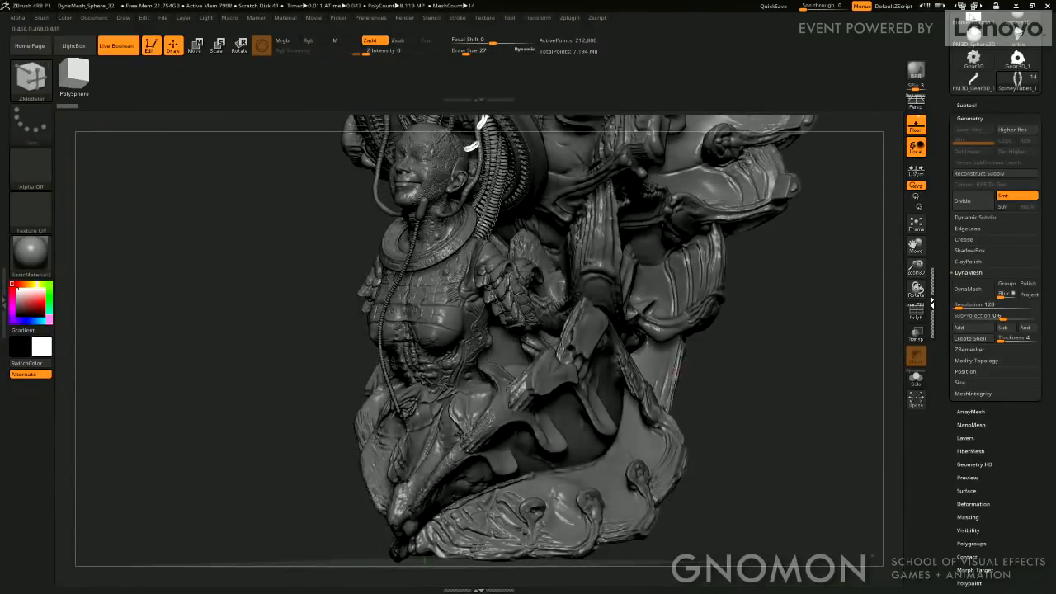
Switch to the Photos app, view the entire gigerGirl2_comp1.png composition zoomed out, and minimize the image.
click(1020, 5)
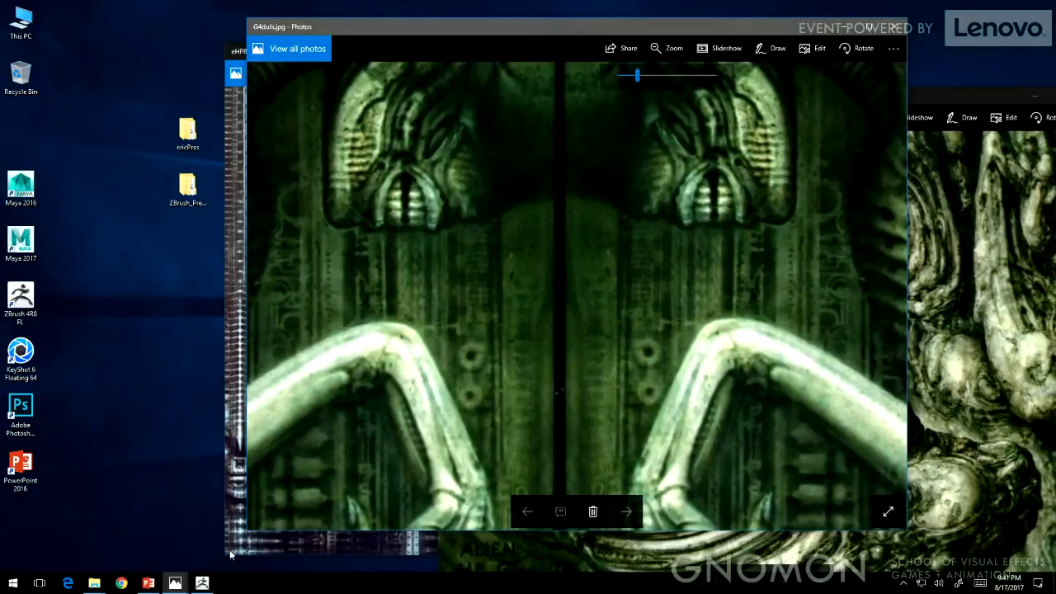
mouse_move(175, 586)
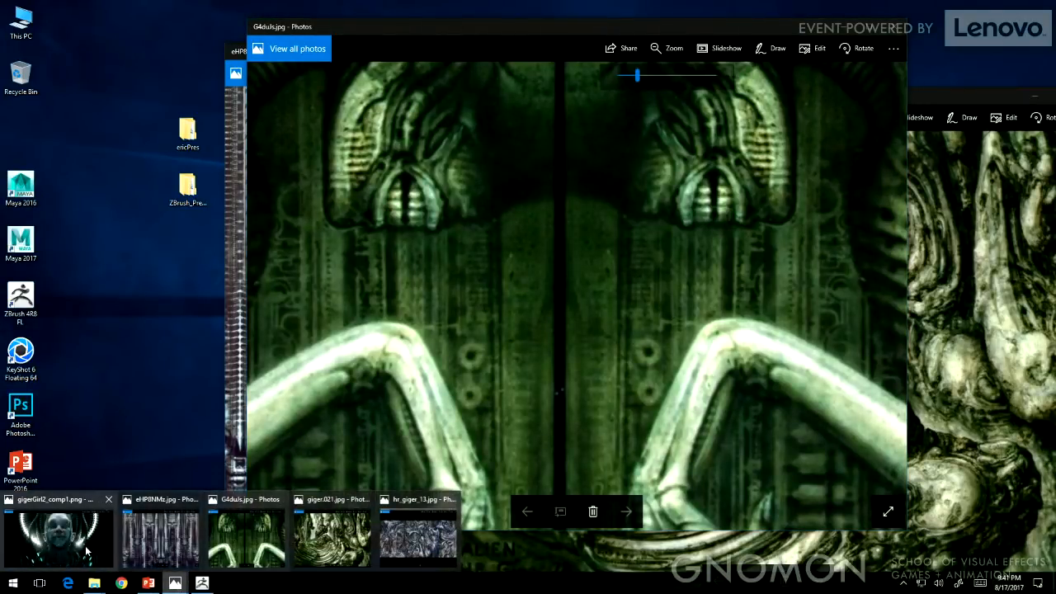
click(53, 557)
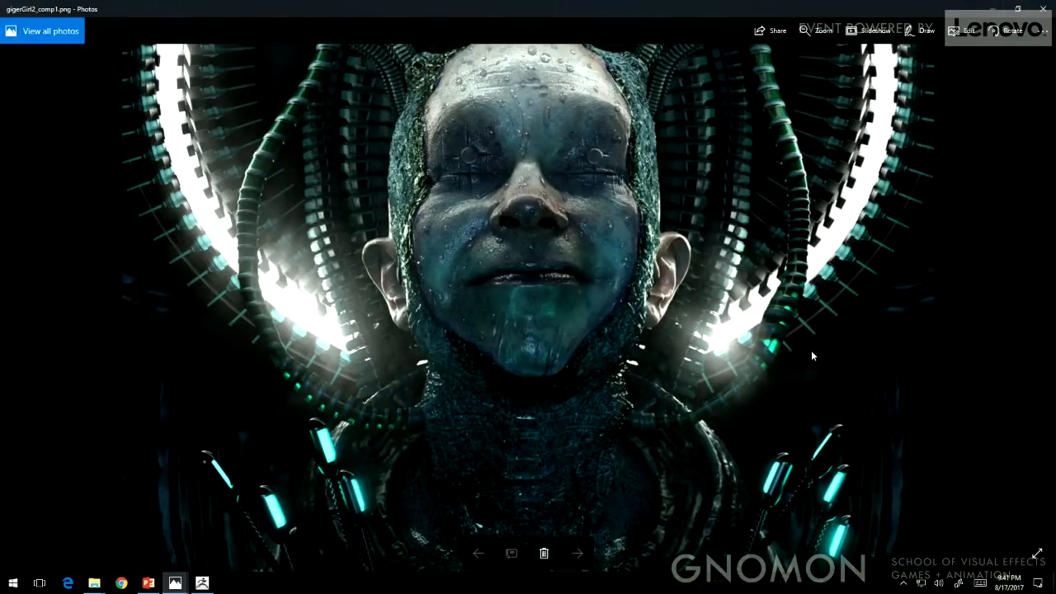
scroll(812, 352, down, 3)
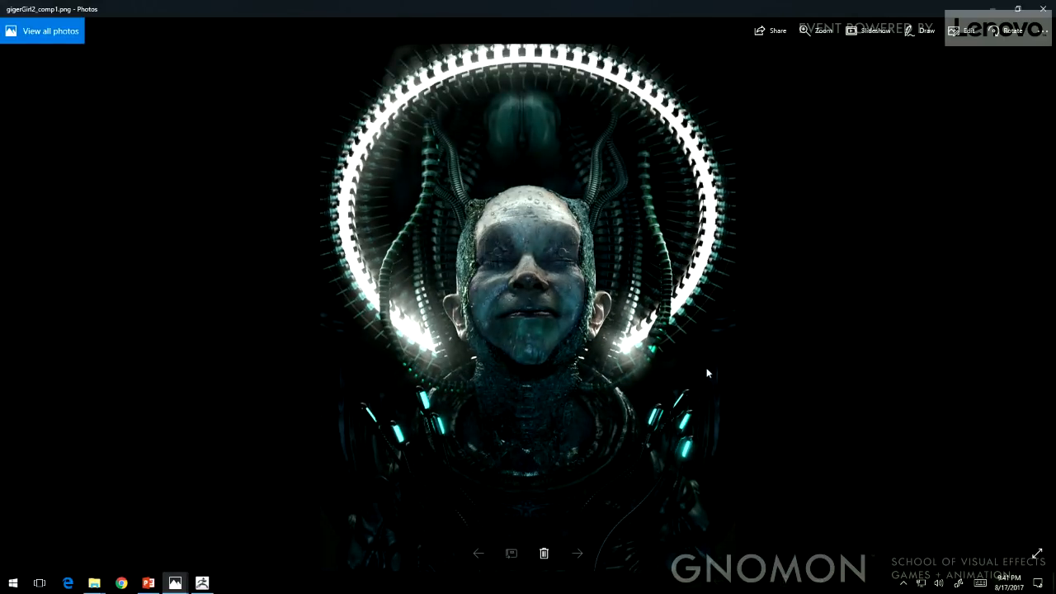
click(994, 9)
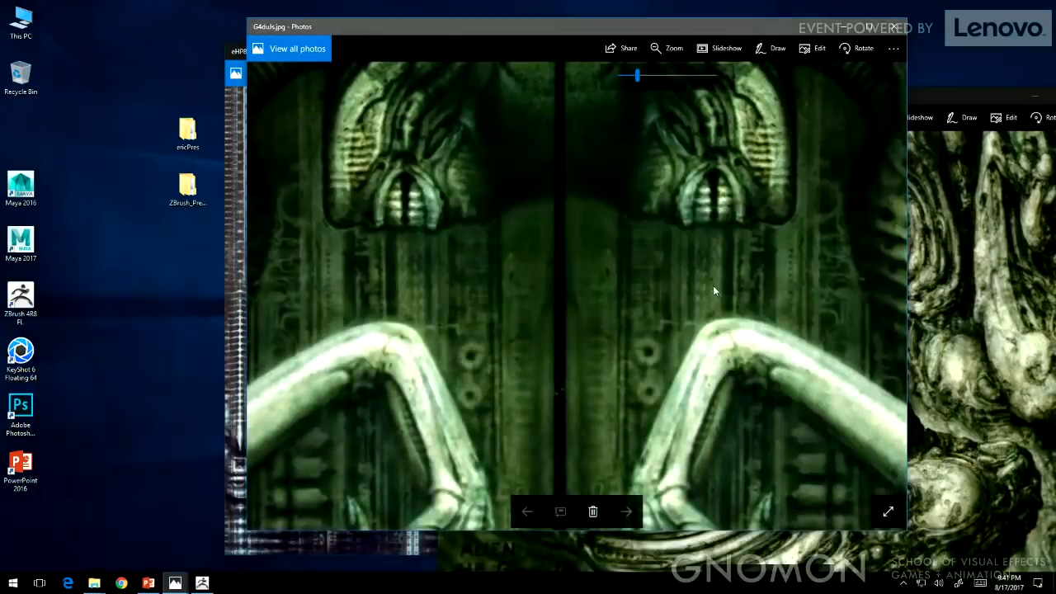
Return to ZBrush and examine the girl sculpture from the front, then her neck, collar and chest cable up close from the side.
click(202, 584)
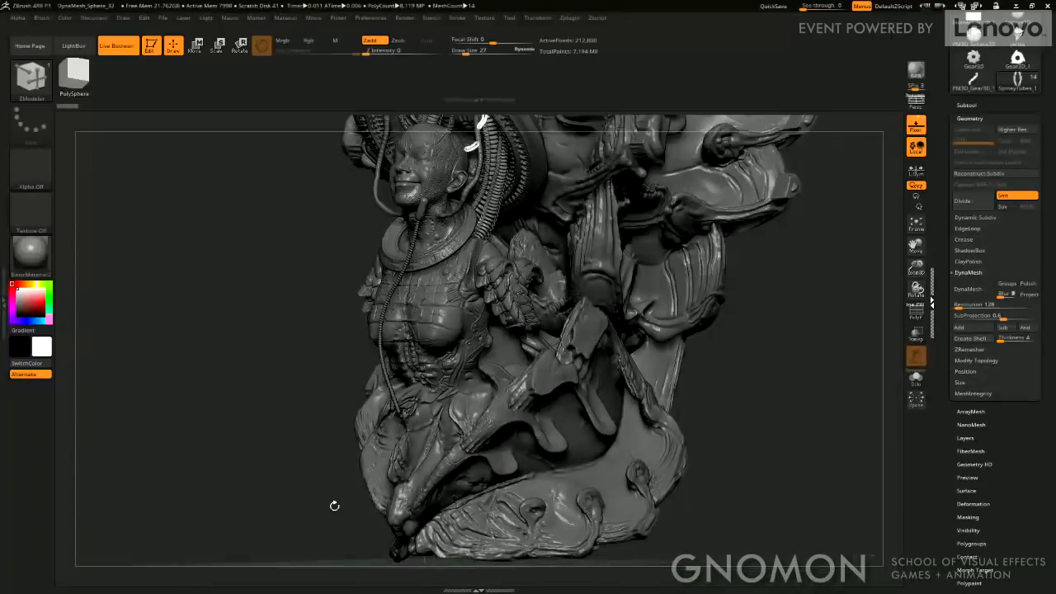
drag(236, 454, 343, 462)
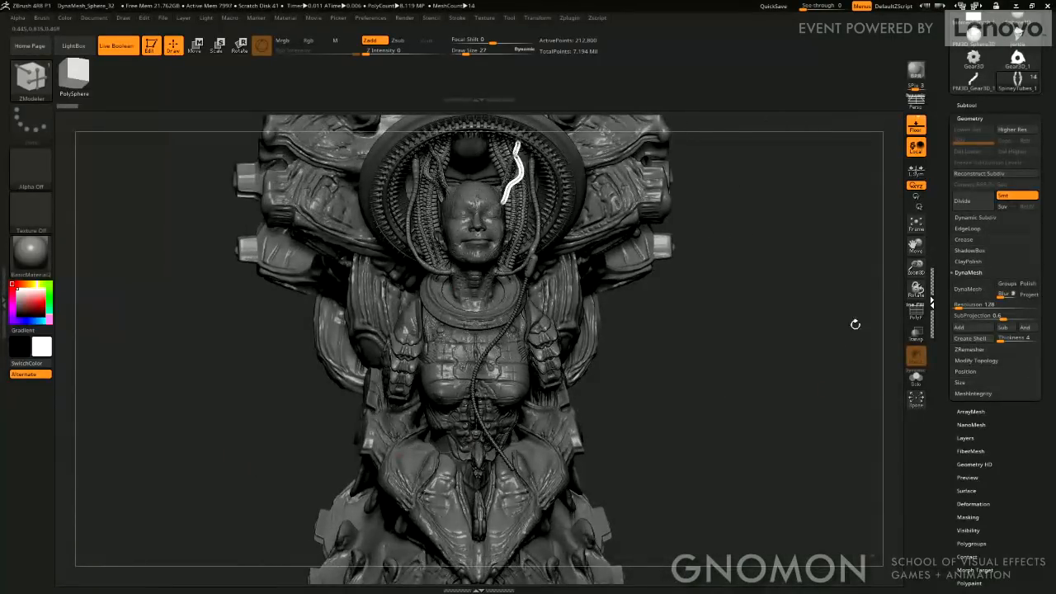
drag(925, 265, 926, 372)
alt+drag(828, 356, 766, 181)
drag(869, 402, 894, 402)
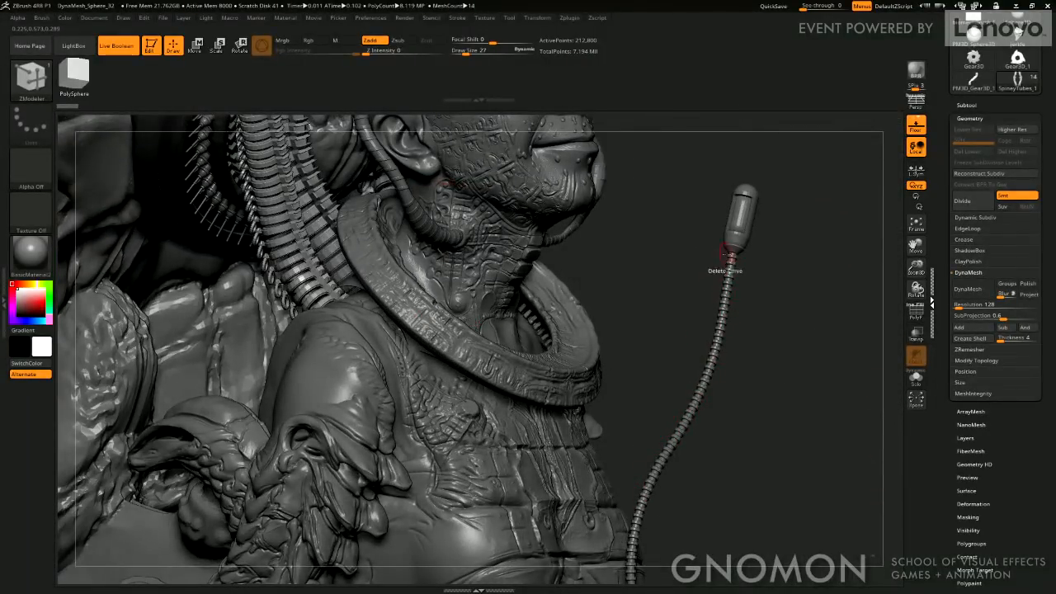
Examine the spiked halo ring and the ribbed tubes around the head up close from the front and below.
drag(789, 334, 578, 302)
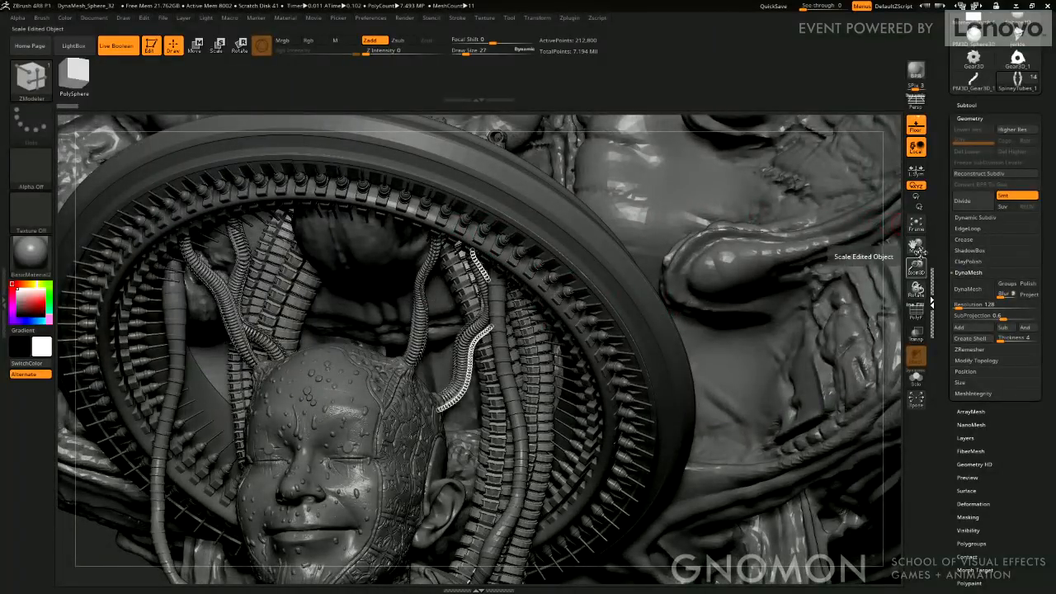
drag(916, 250, 901, 392)
drag(893, 288, 908, 221)
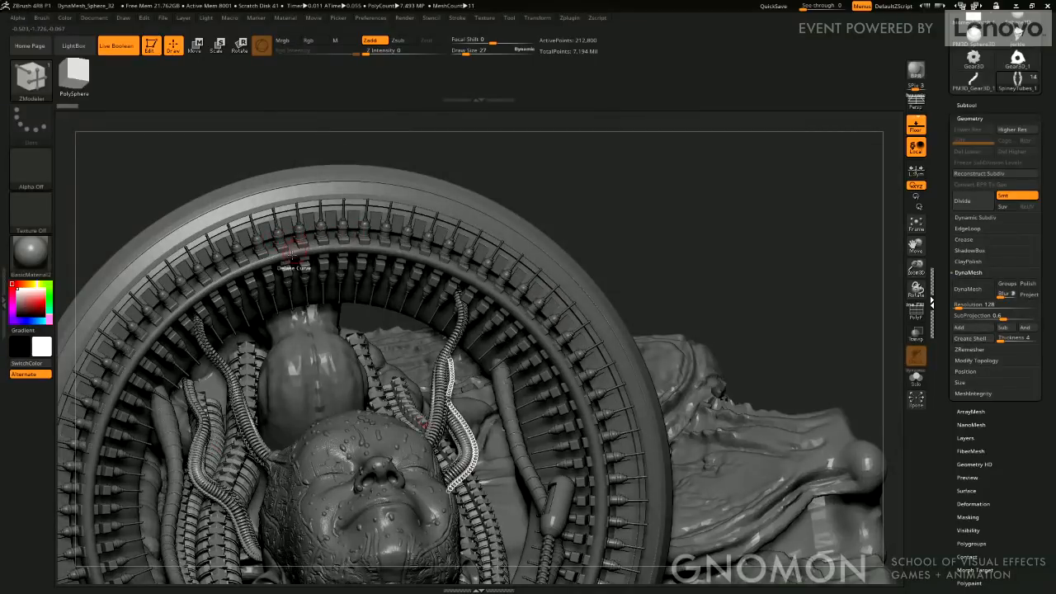
drag(666, 231, 925, 324)
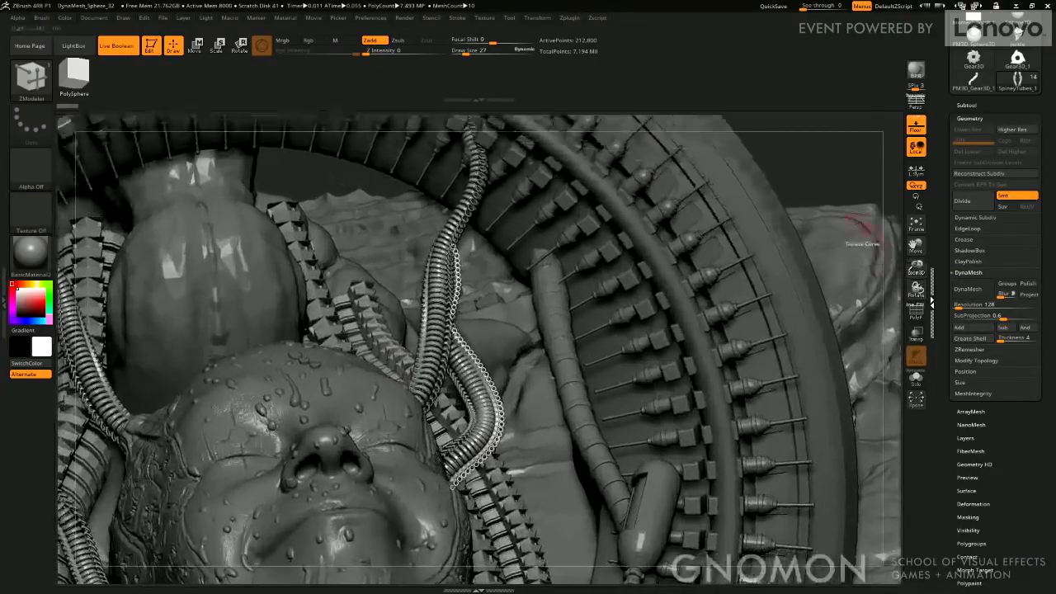
drag(829, 155, 695, 325)
Make the halo's PM3D_Ring3D_2 subtool active and turn on the polyframe display.
alt+click(646, 320)
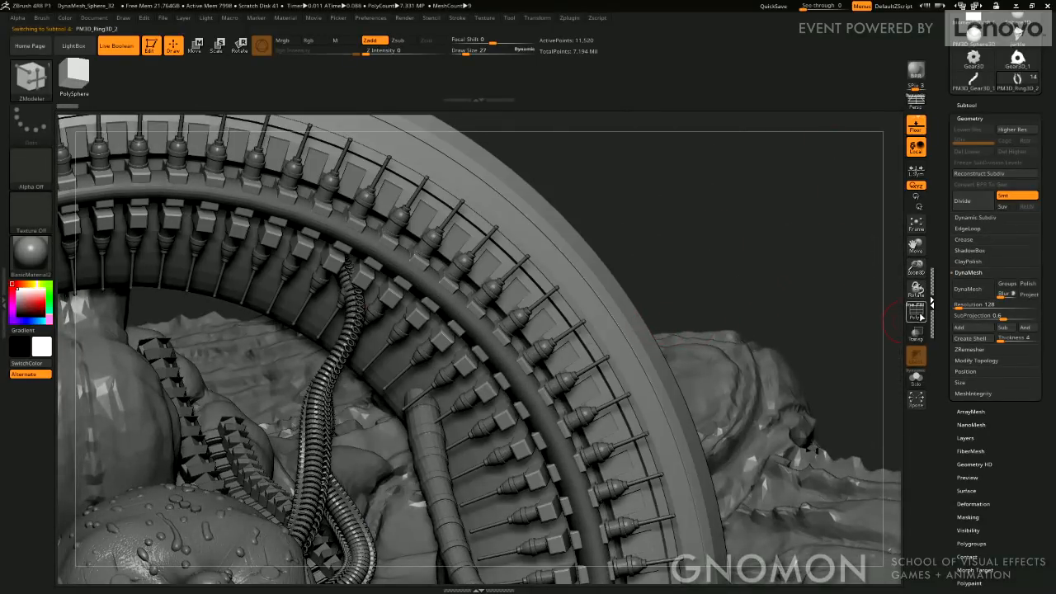
click(921, 317)
drag(789, 268, 752, 288)
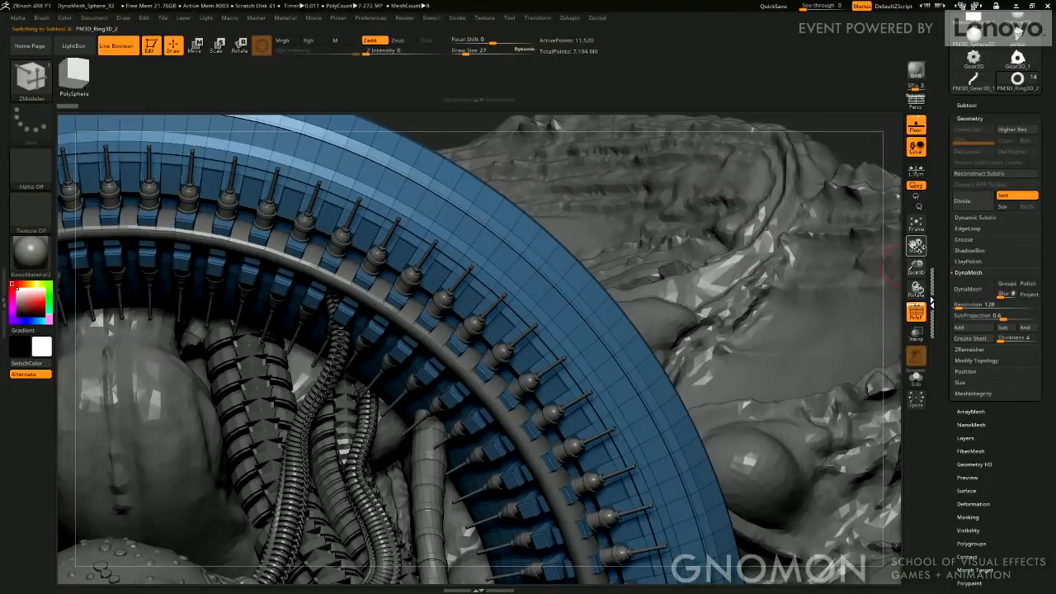
Examine the halo ring's wireframe topology and the repeated blocks and spikes along it up close.
drag(920, 248, 837, 321)
drag(790, 231, 551, 284)
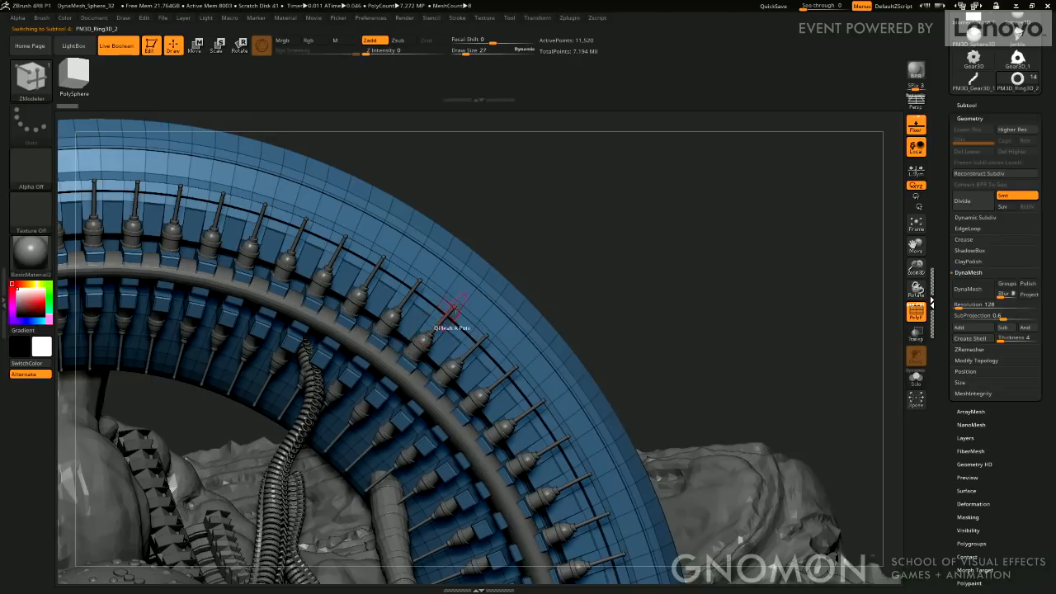
drag(672, 290, 821, 295)
drag(916, 267, 750, 305)
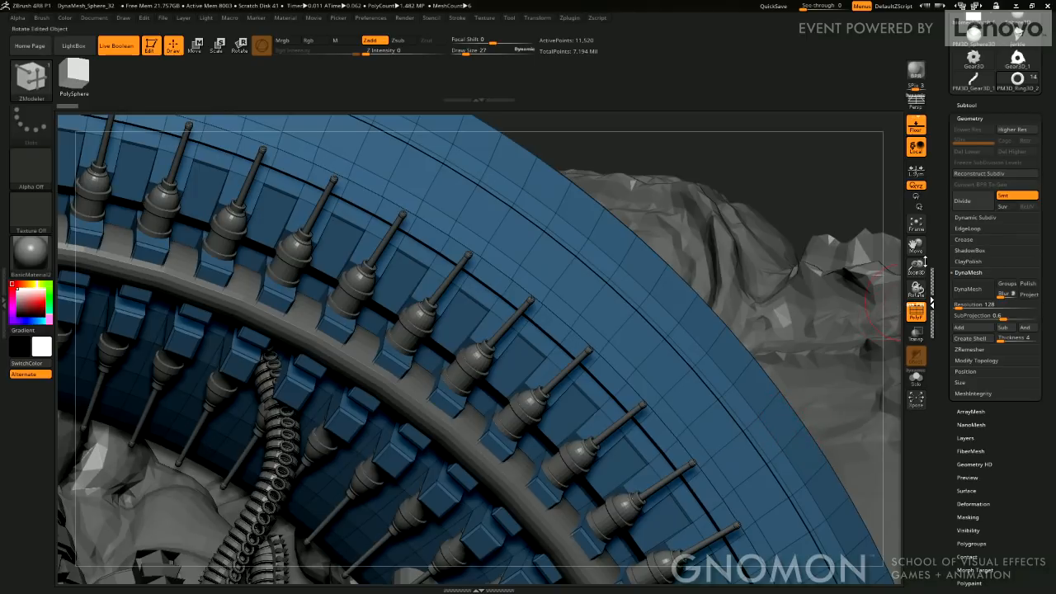
drag(915, 246, 852, 252)
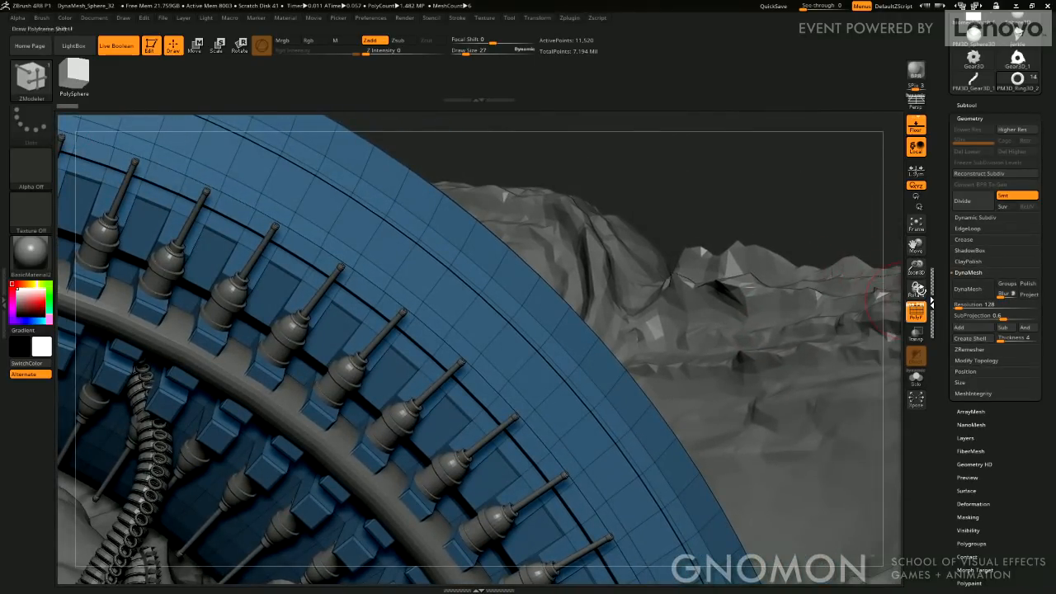